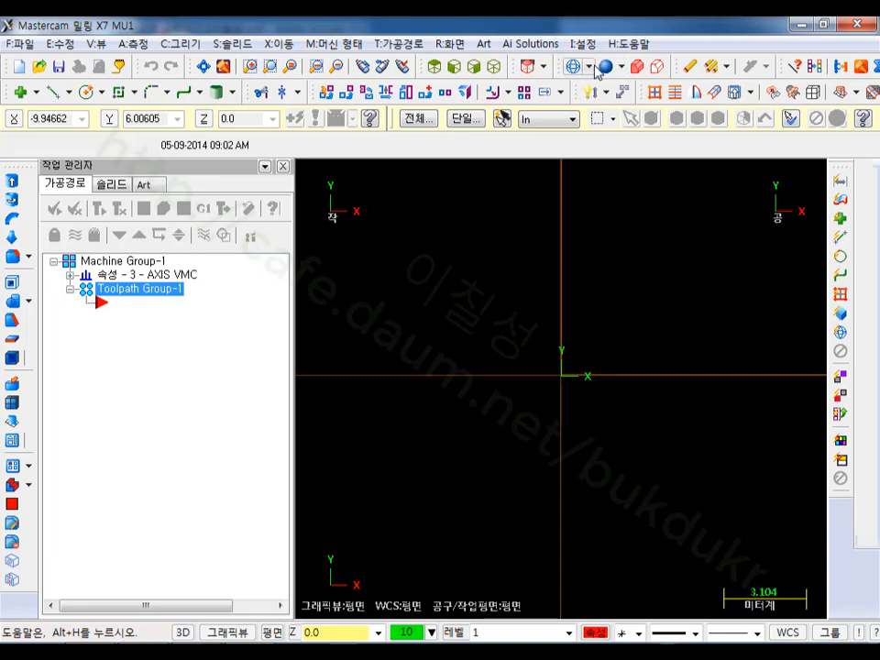
- In isometric view, create a block primitive from the origin, about 7.7 by 7.0 mm and 6.5 mm high
left_click(493, 66)
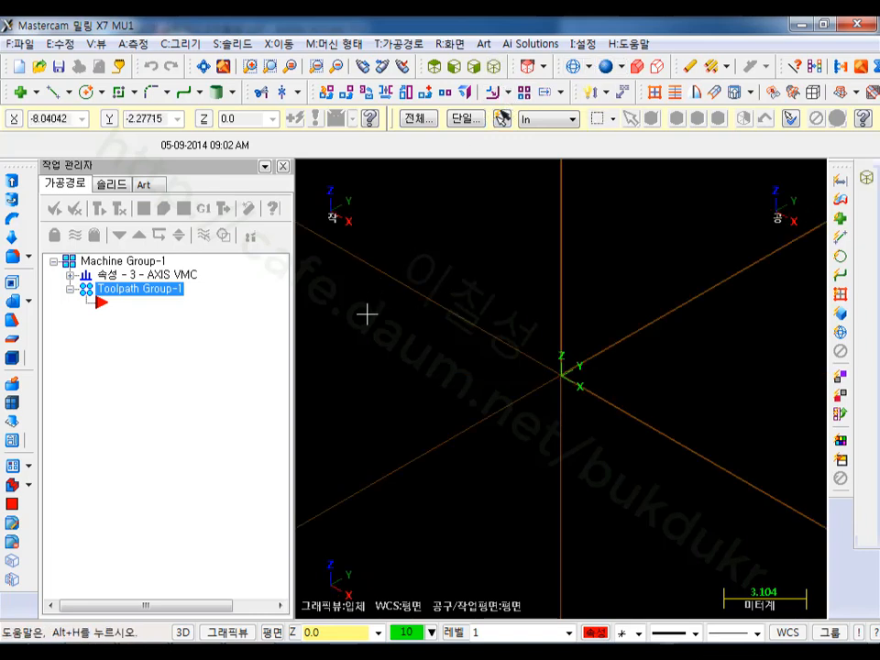
scroll(353, 343, "down", 1)
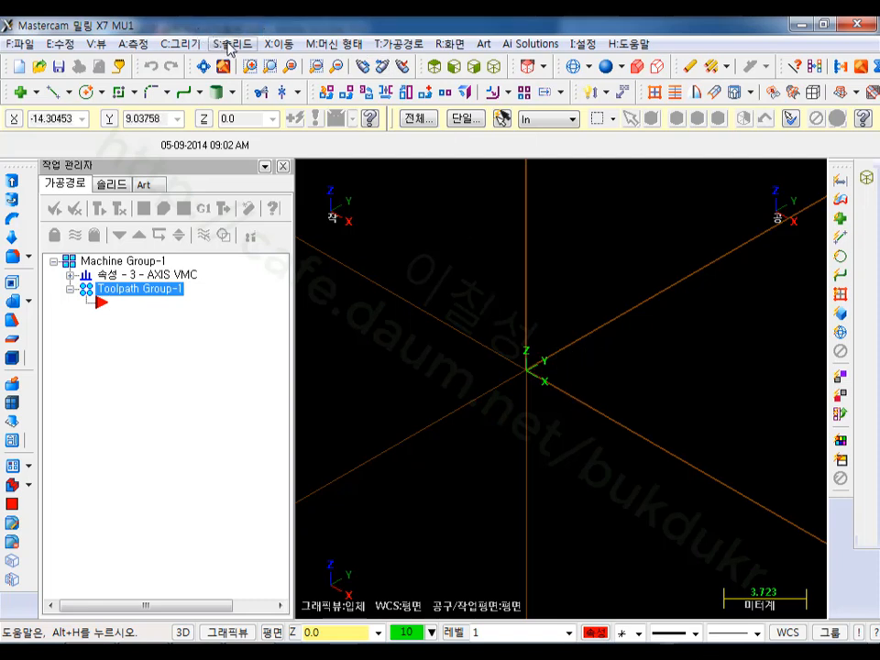
left_click(180, 43)
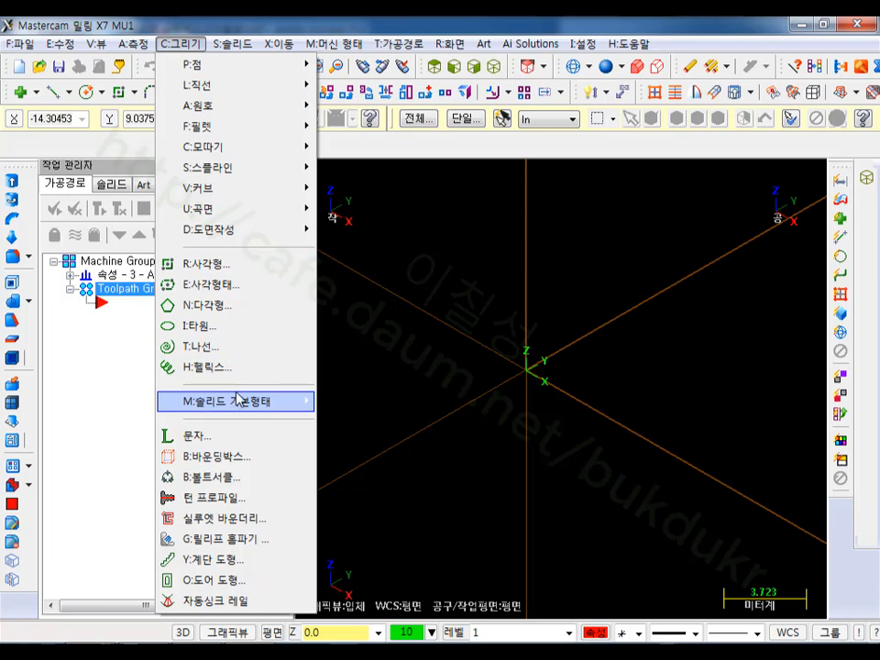
mouse_move(244, 403)
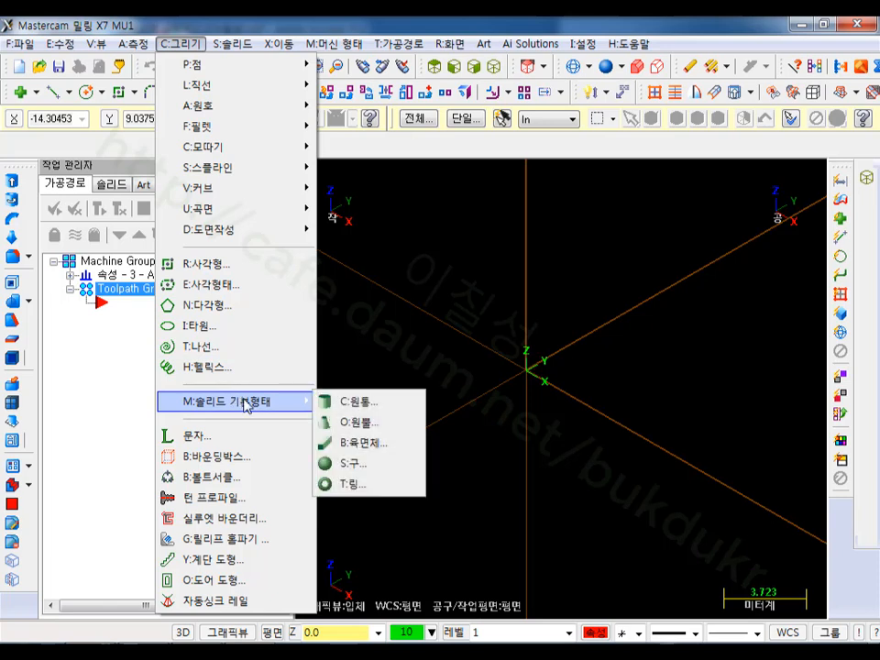
left_click(360, 442)
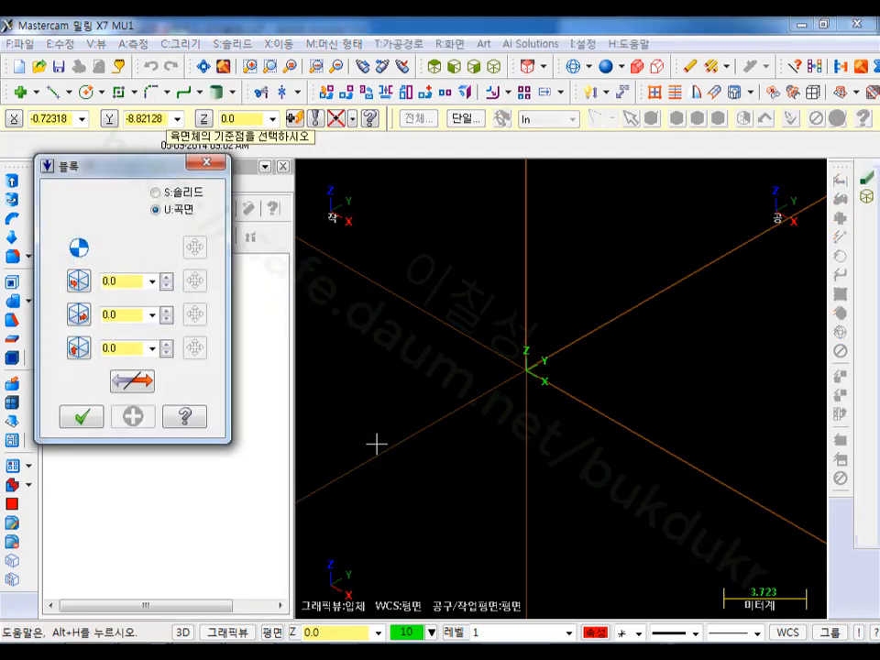
left_click(527, 371)
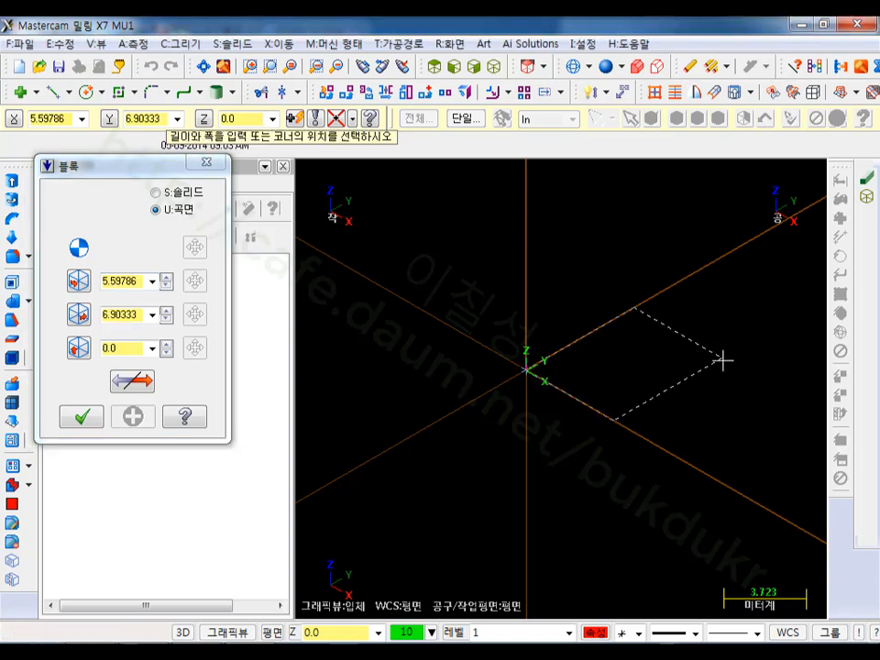
left_click(756, 376)
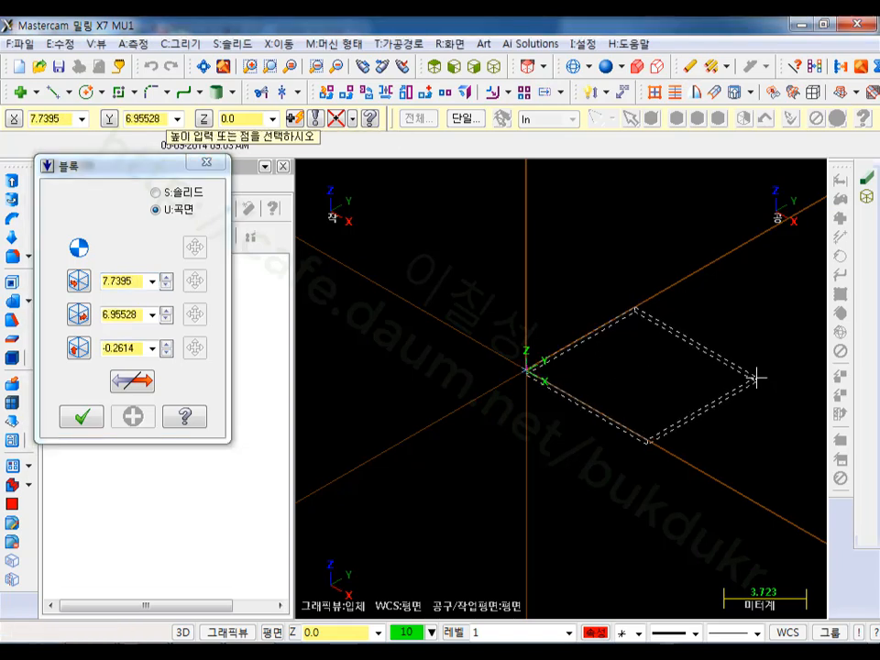
left_click(720, 195)
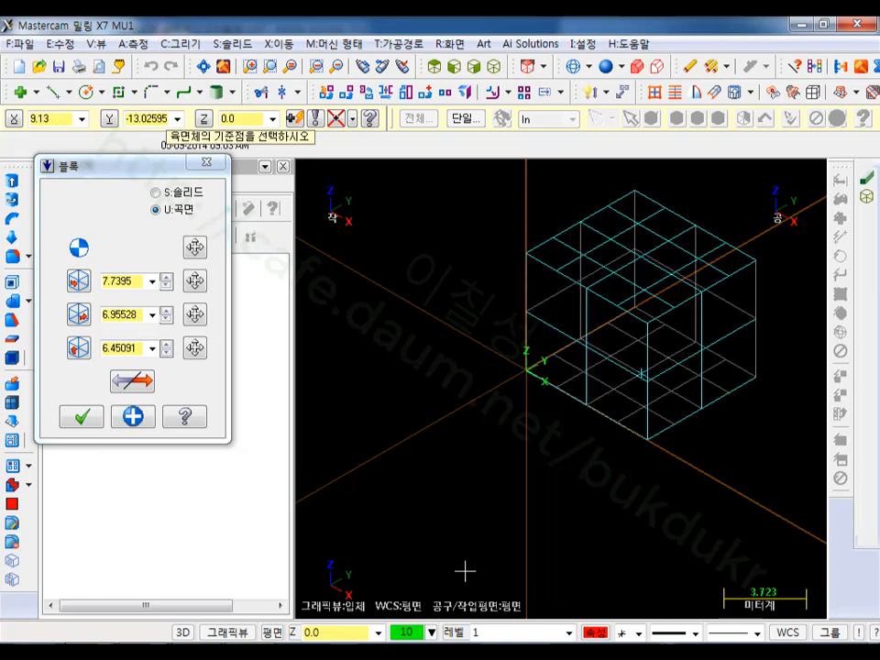
- Switch the block from surface to solid and set all three of its dimensions to 60 mm
left_click(156, 193)
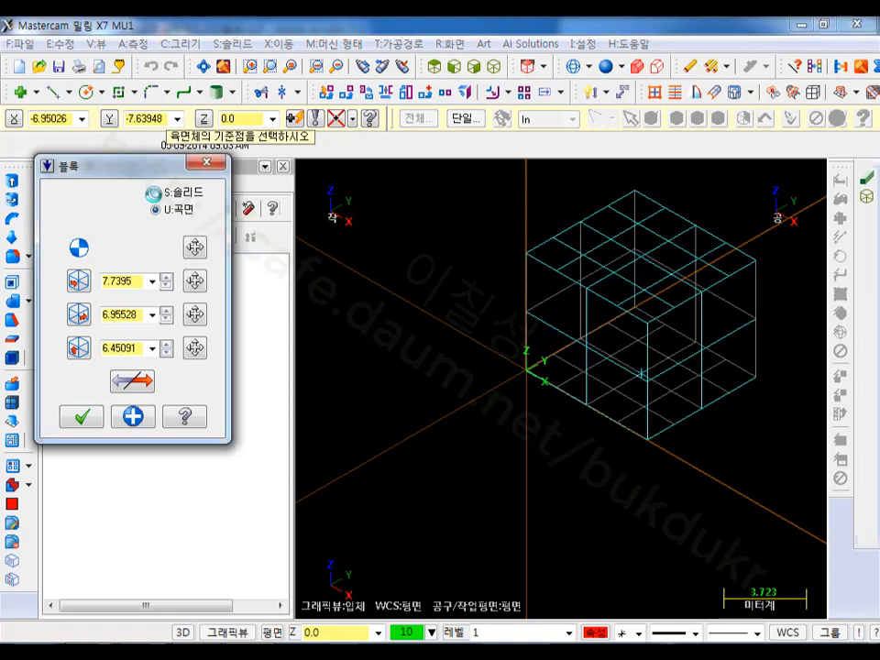
scroll(748, 226, "up", 1)
scroll(747, 226, "up", 1)
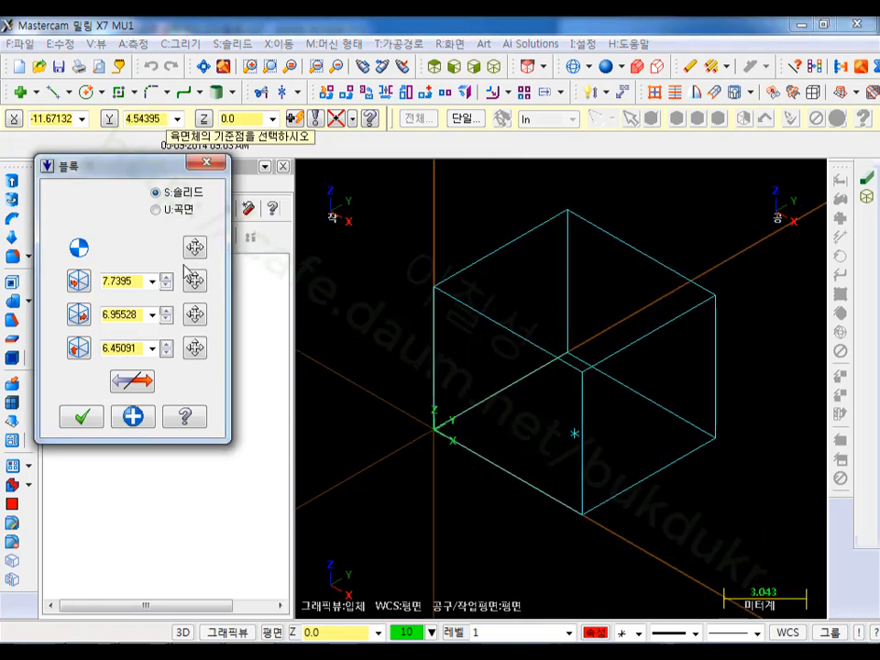
double_click(142, 280)
type("60")
key("Return")
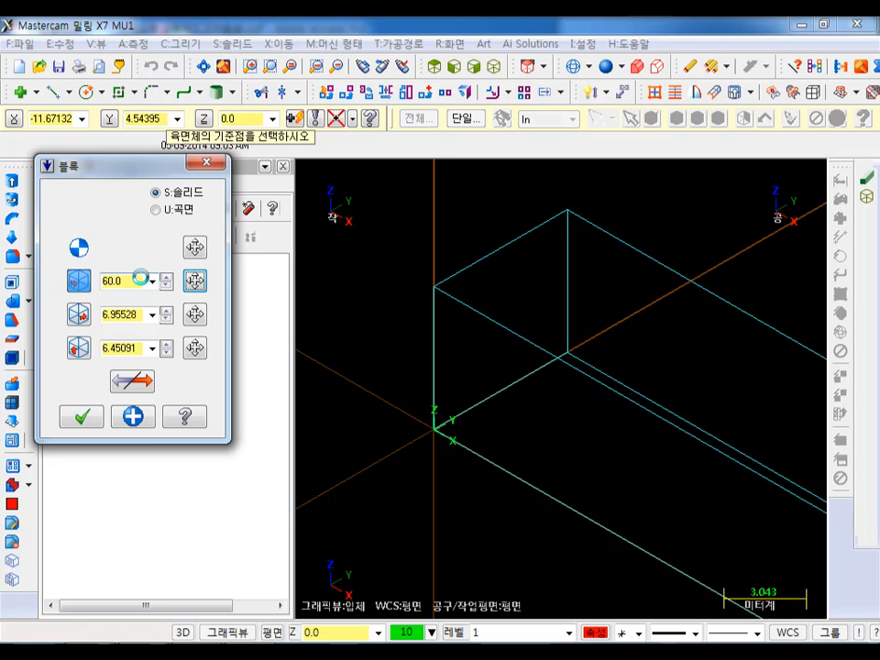
left_click(124, 315)
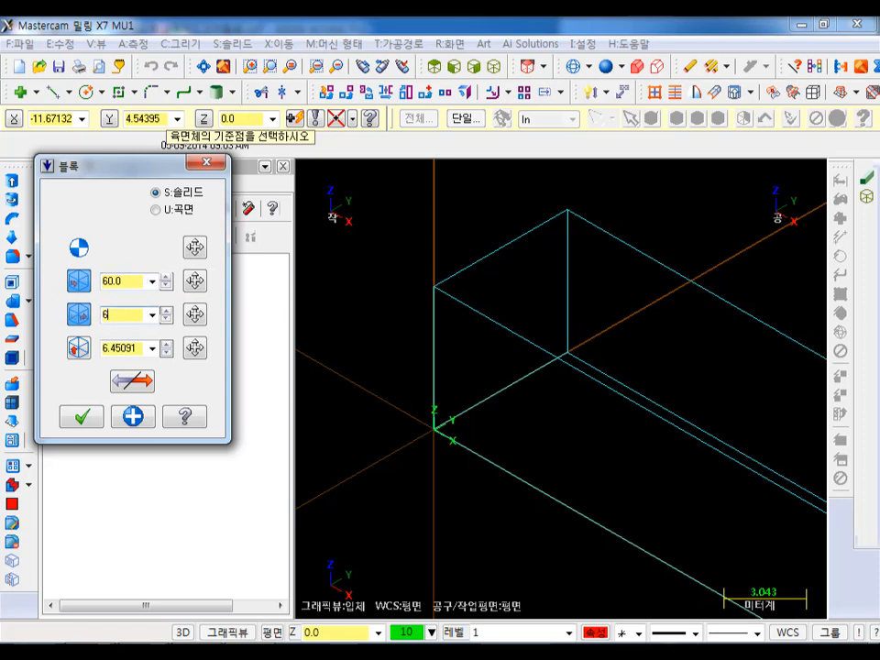
type("60")
key("Return")
left_click(112, 351)
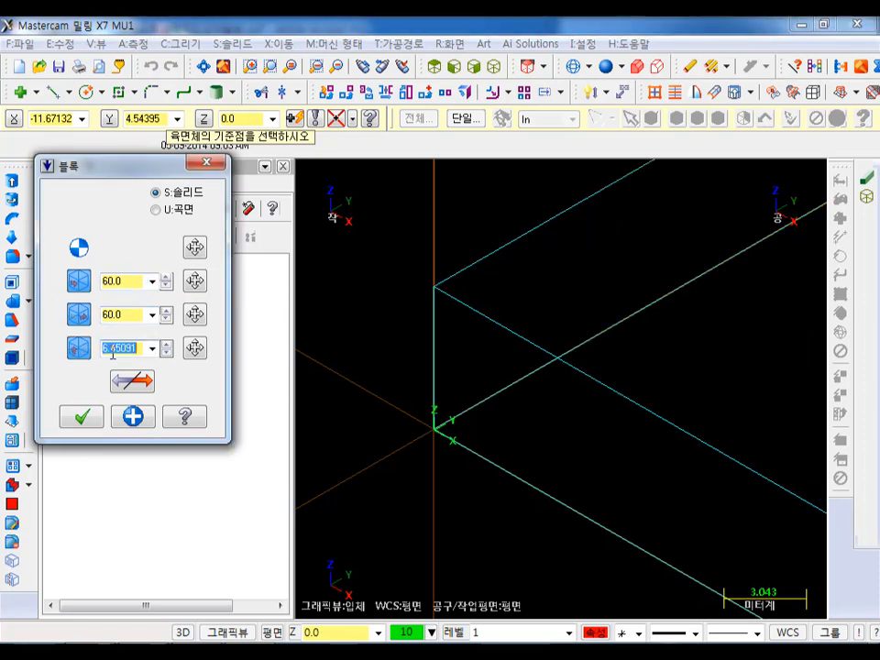
type("60")
key("Return")
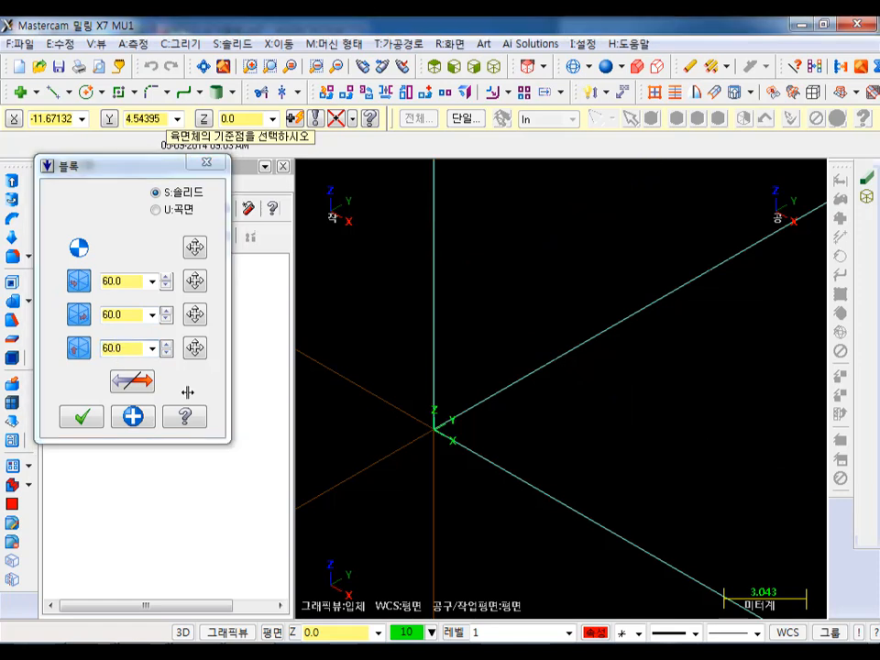
left_click(201, 67)
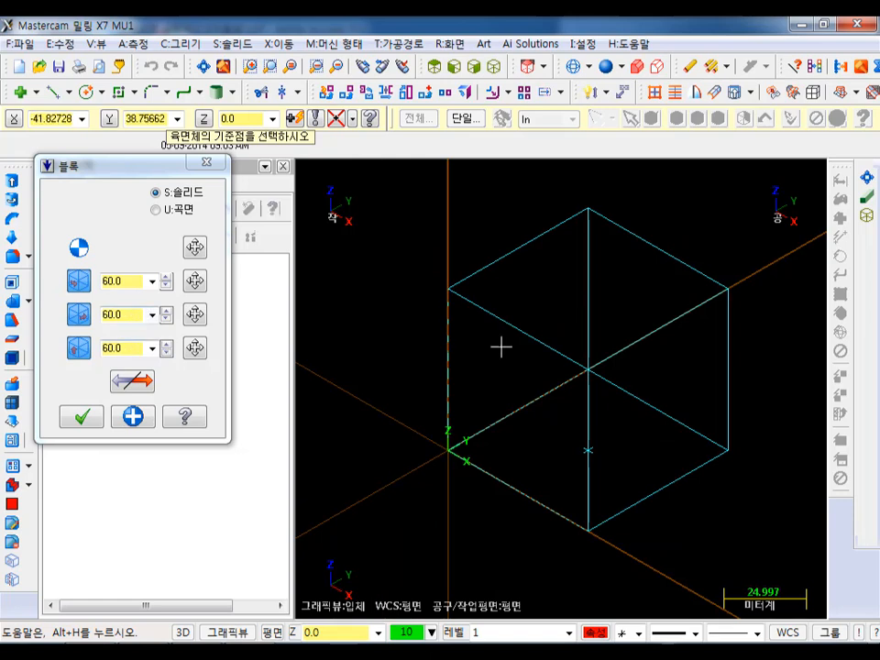
mouse_move(660, 337)
middle_mouse_down()
mouse_move(644, 302)
mouse_move(643, 313)
middle_mouse_up()
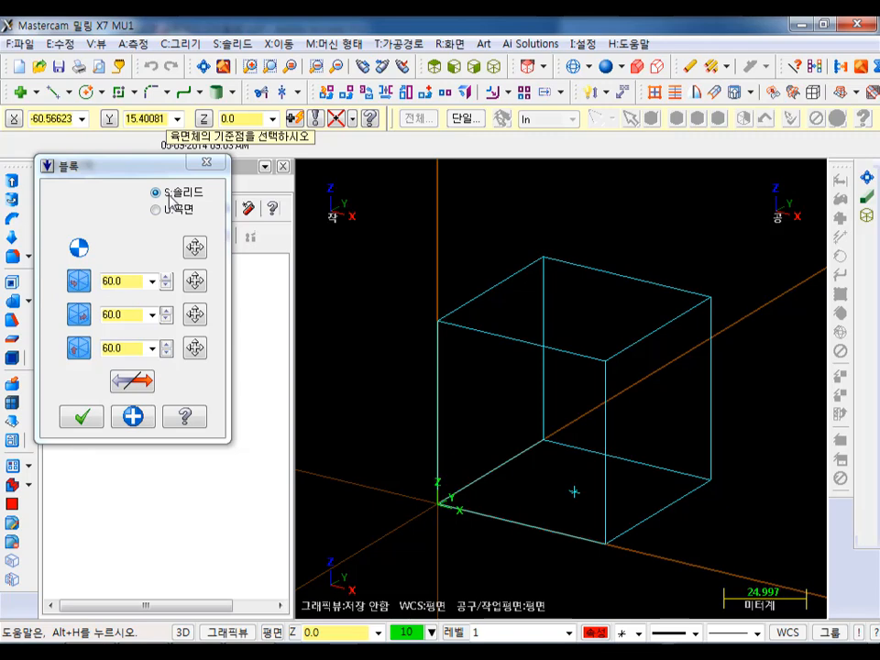
- Expand the block's settings to show the rotation, base point and axis options, and accept the block
left_click(48, 167)
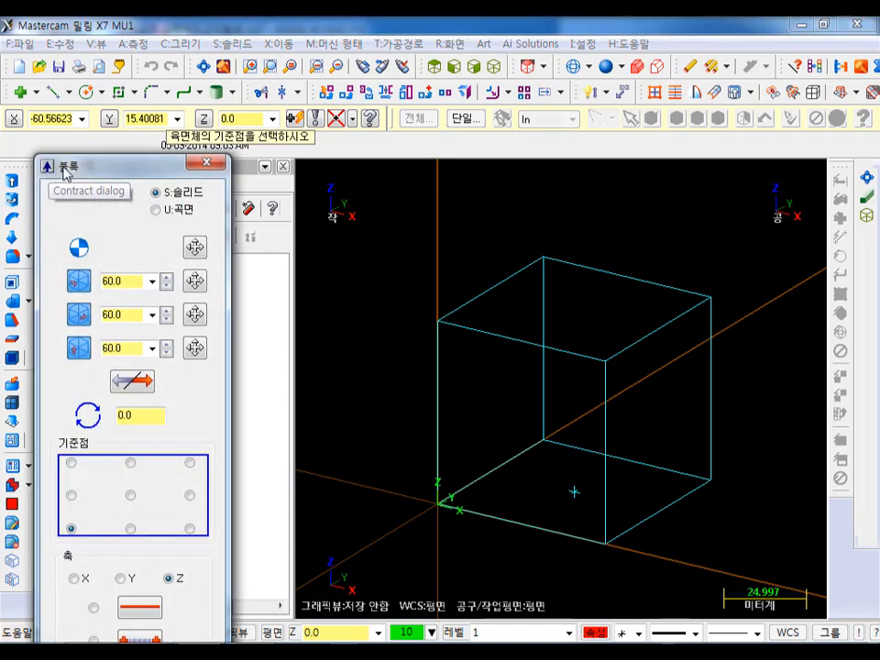
left_click_drag(77, 165, 95, 51)
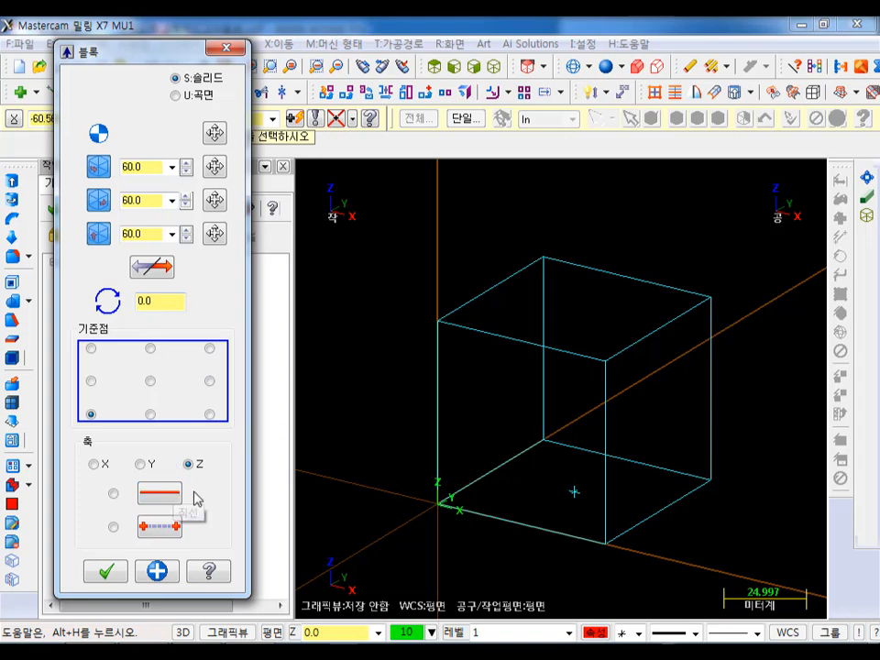
left_click(105, 570)
scroll(405, 275, "down", 1)
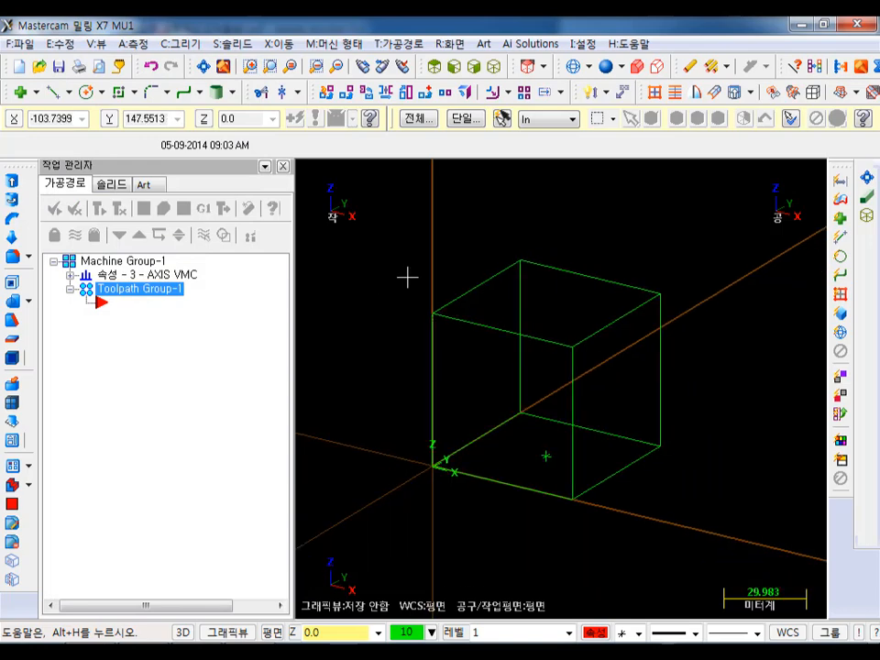
- Display the solid block shaded instead of as a wireframe
key("alt+s")
scroll(680, 308, "up", 3)
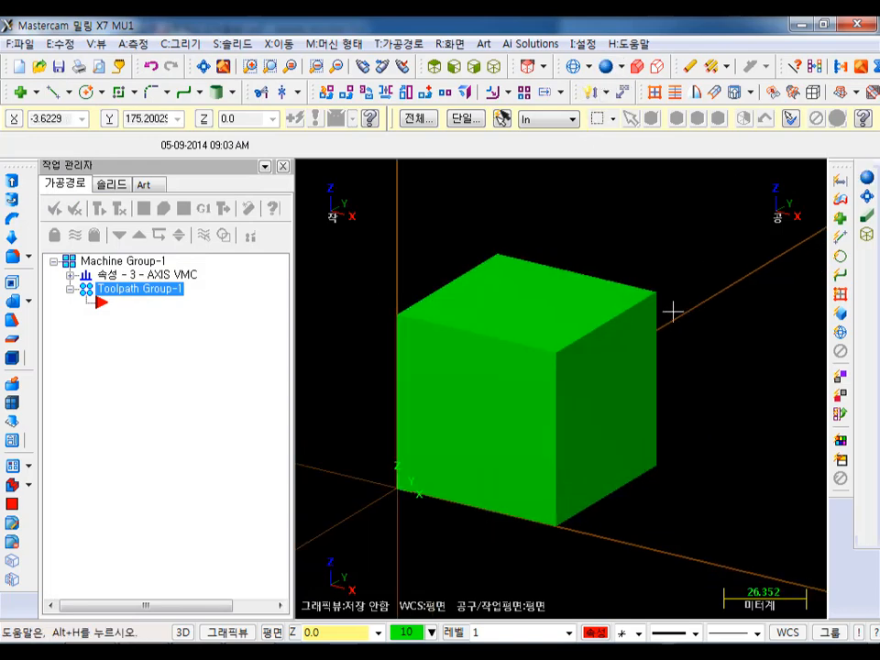
mouse_move(646, 316)
middle_mouse_down()
mouse_move(682, 370)
mouse_move(663, 311)
mouse_move(632, 311)
mouse_move(648, 312)
mouse_move(640, 318)
middle_mouse_up()
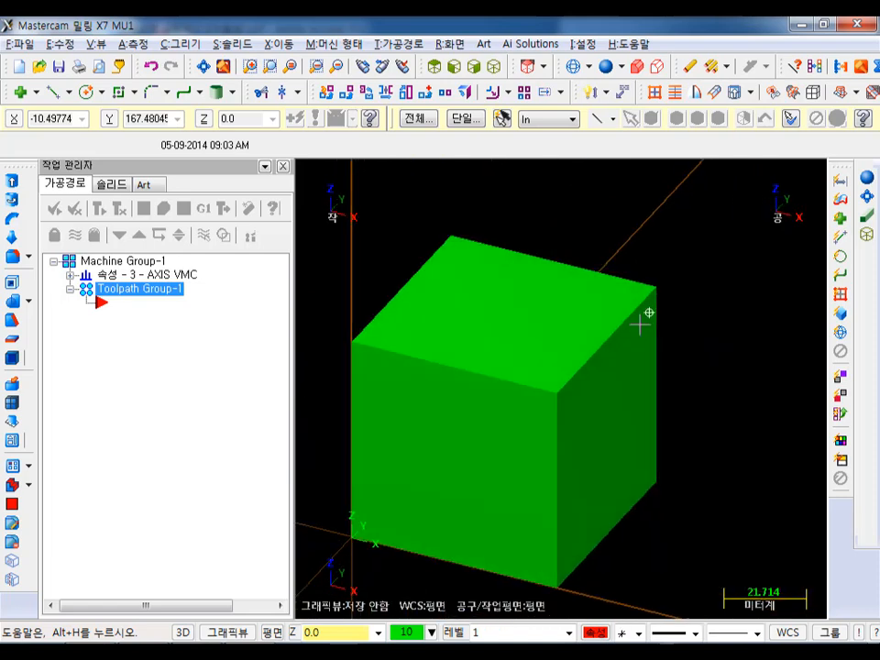
scroll(747, 390, "down", 1)
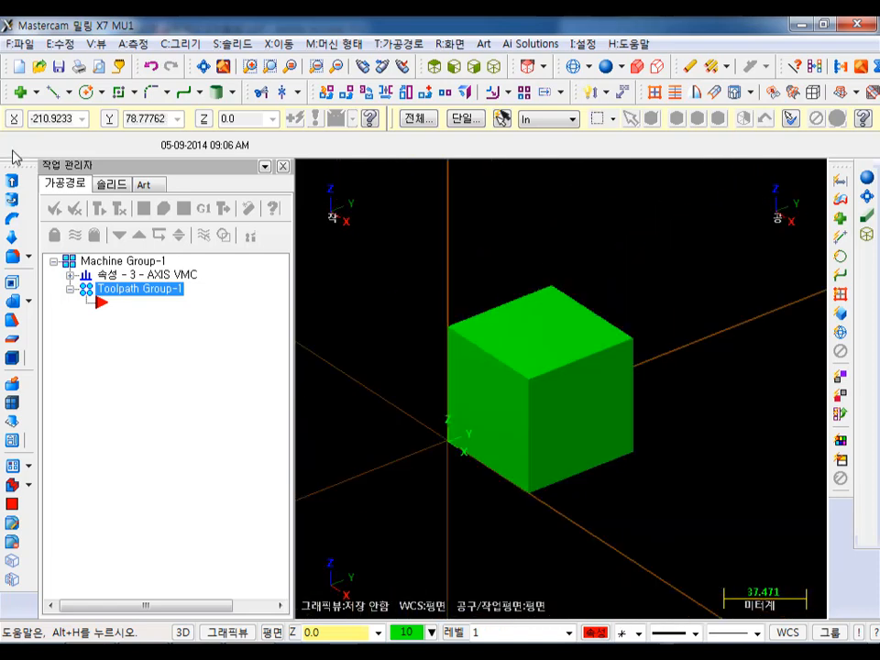
- Expand the solid's operation history, open the block's parameters to review its three dimensions, and close them without changes
left_click(111, 185)
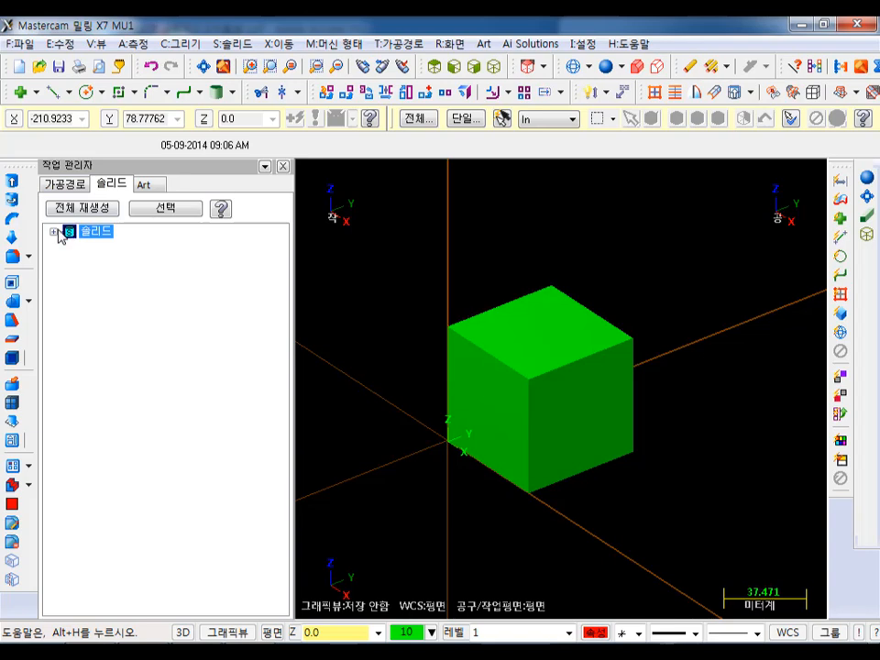
left_click(54, 231)
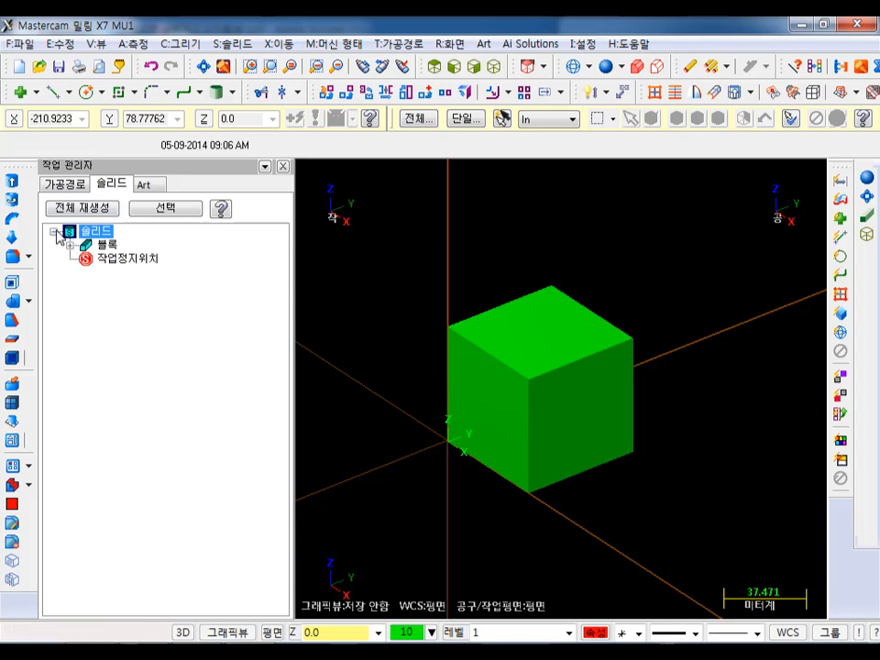
double_click(75, 245)
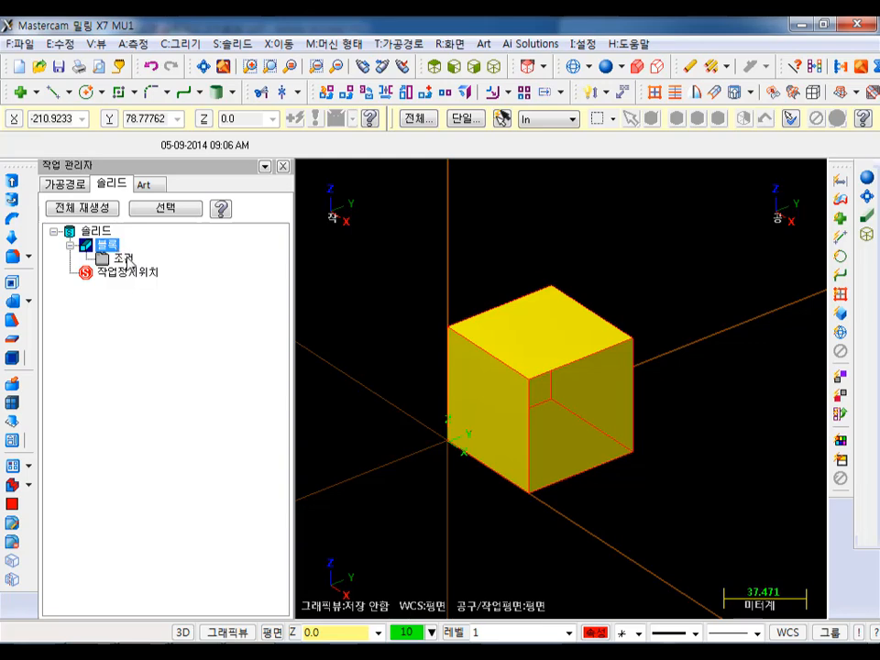
double_click(129, 263)
double_click(158, 169)
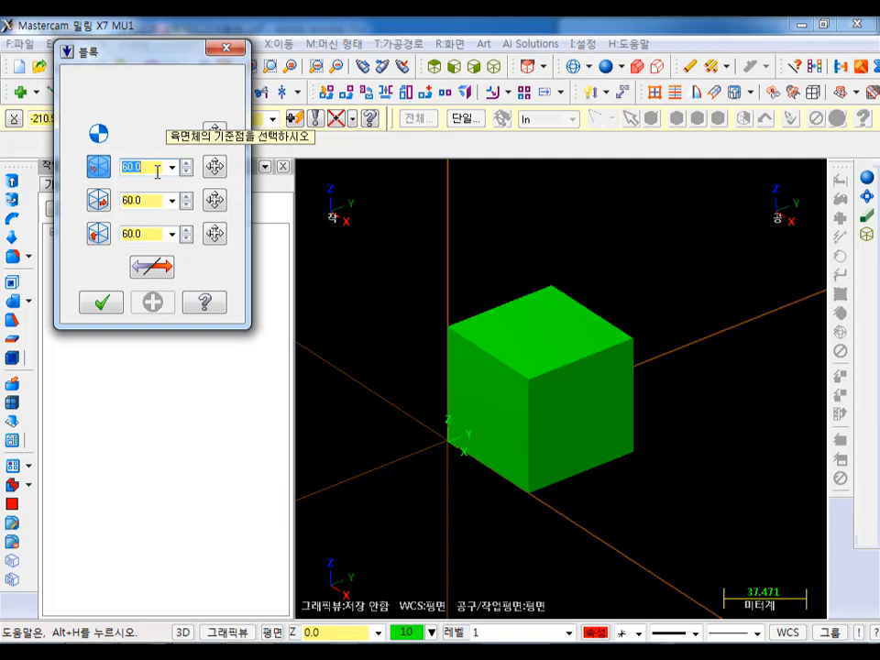
double_click(152, 200)
double_click(155, 234)
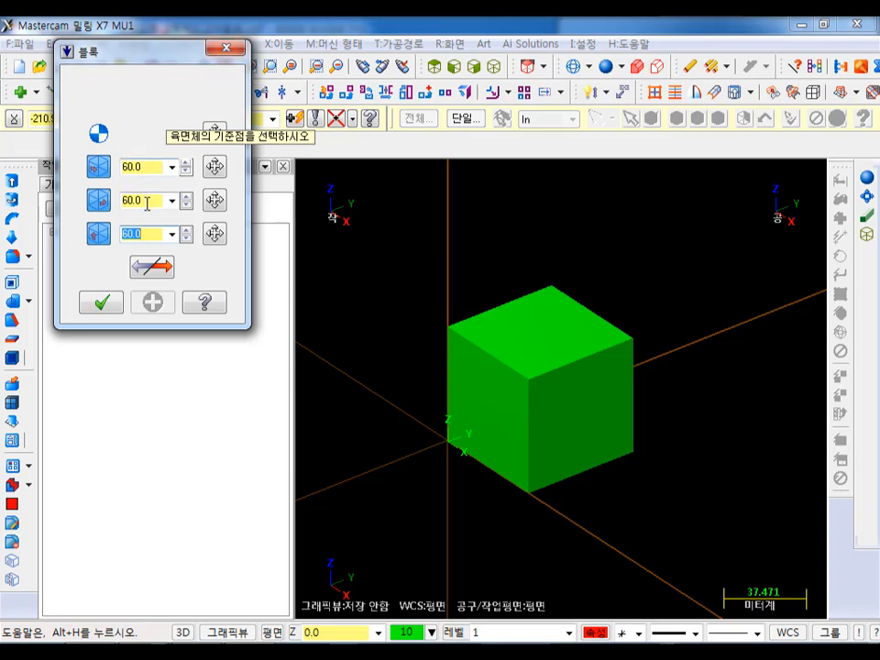
left_click(225, 53)
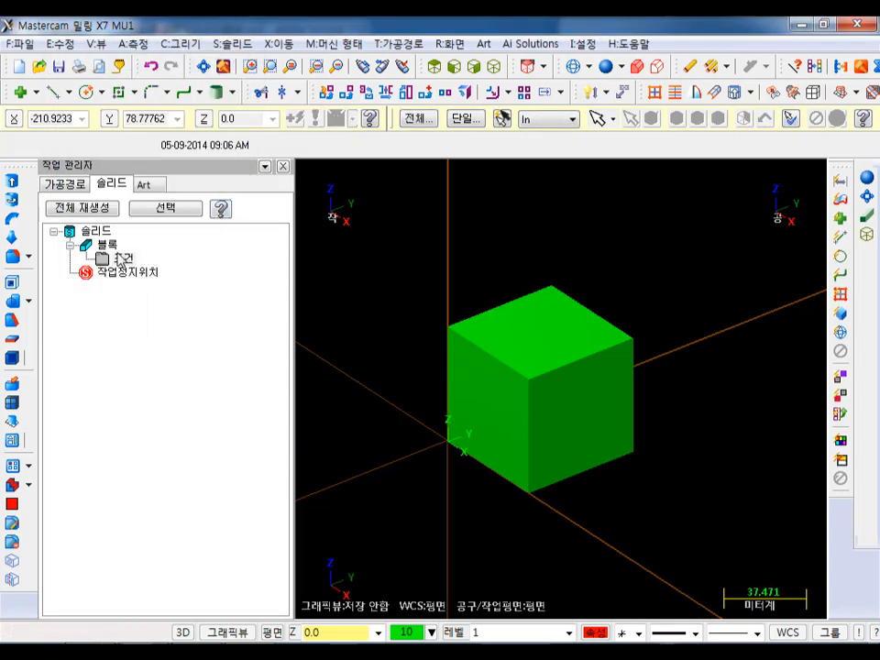
left_click(95, 231)
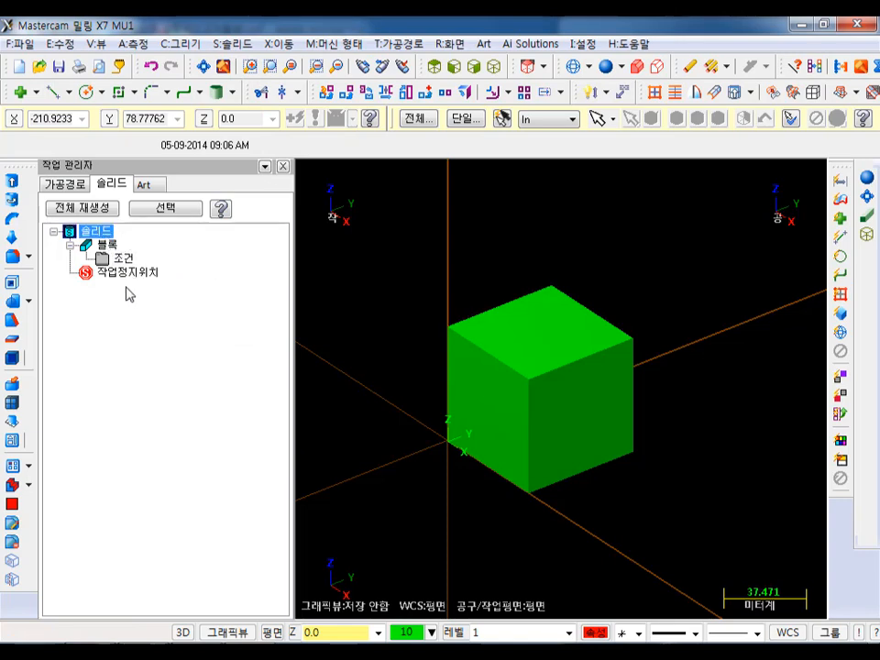
scroll(564, 307, "up", 3)
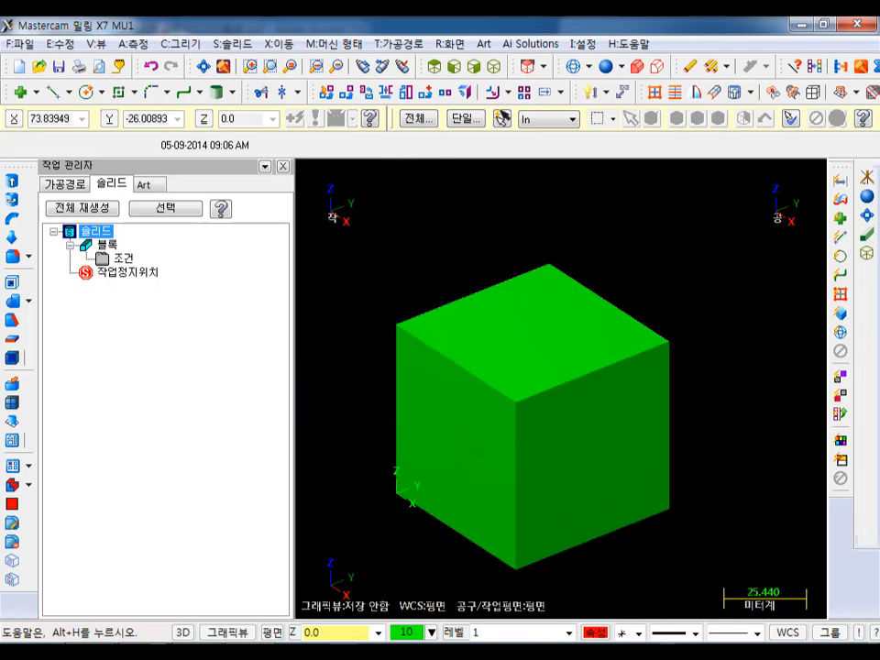
- Switch to the solid-modelling example drawing PDF in Adobe Acrobat Pro to check the part drawing
mouse_move(143, 656)
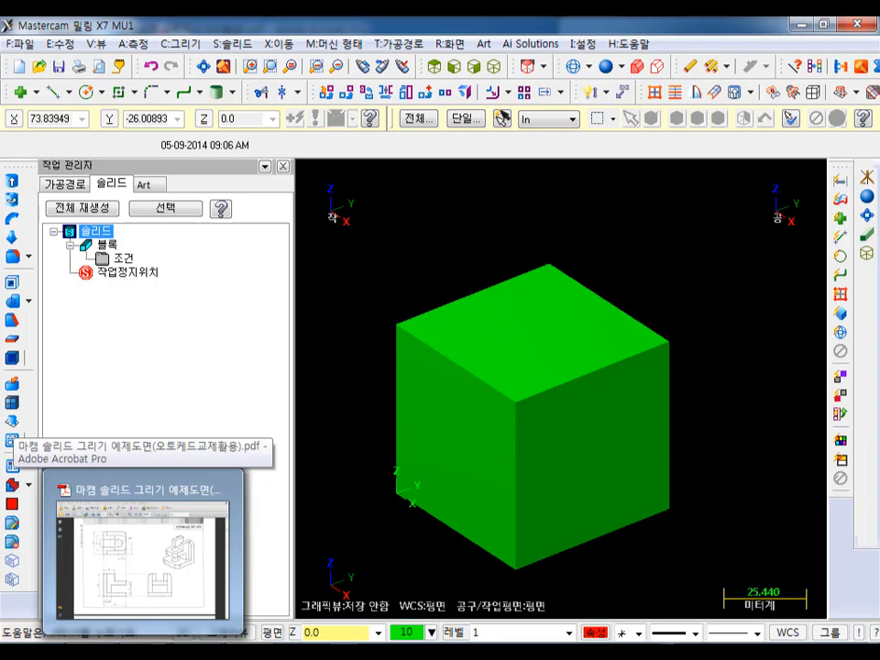
left_click(142, 549)
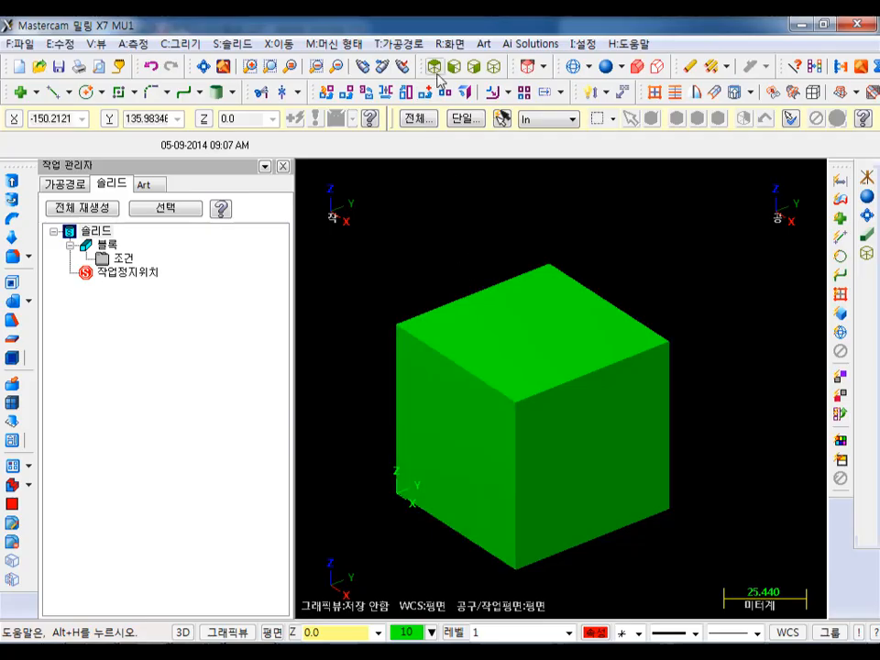
- Switch construction to 2D mode and set the working Z depth to 60 from a top corner of the block
scroll(603, 308, "down", 2)
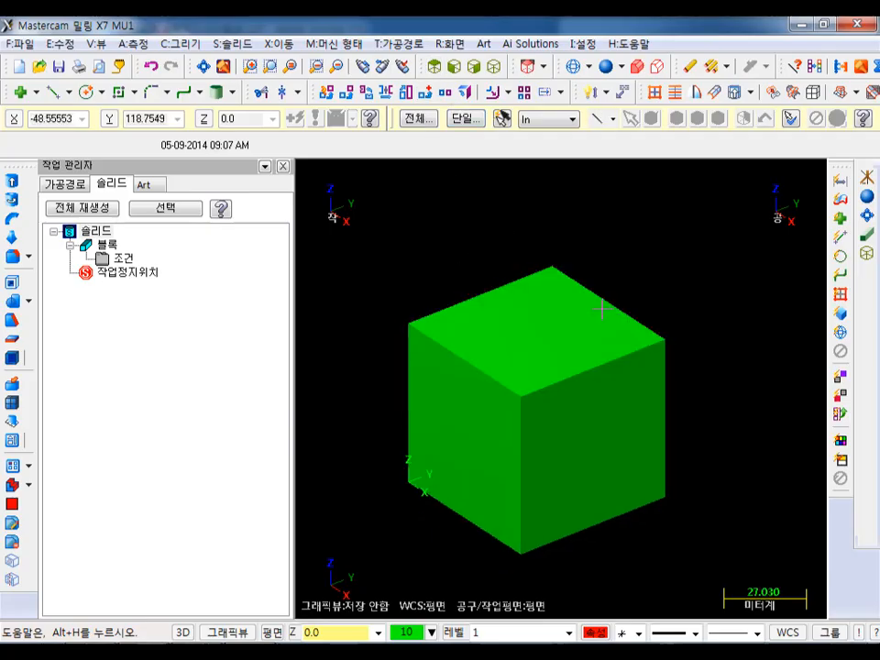
left_click(182, 633)
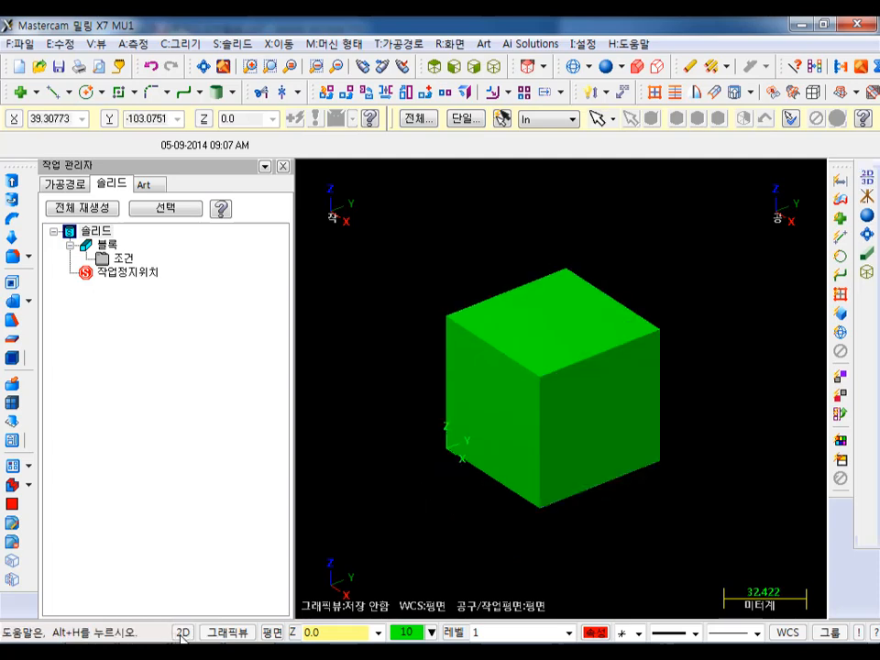
left_click(292, 632)
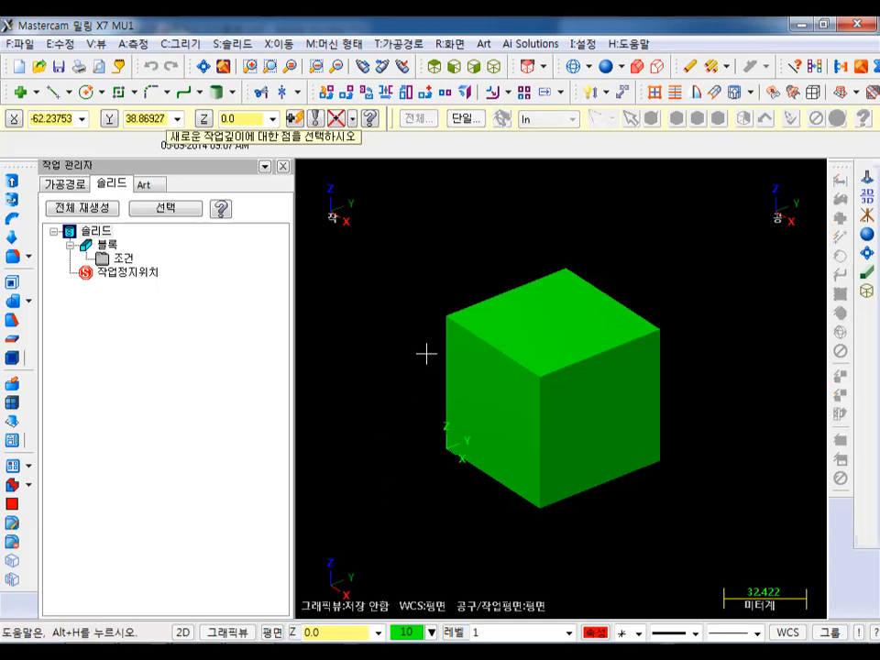
left_click(448, 323)
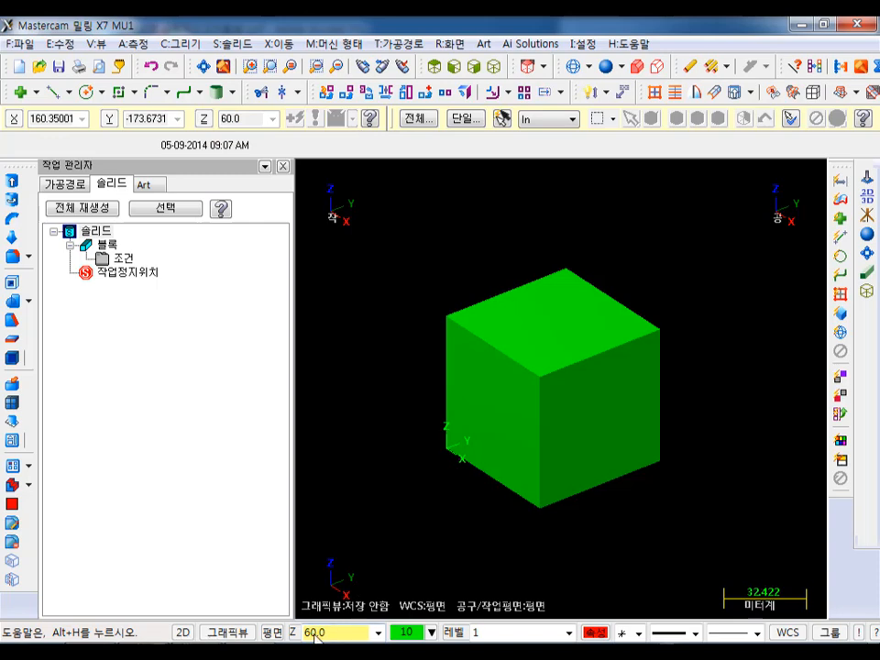
- Start a rectangular shape and set the drawing attributes to colour 13 (magenta) and the third line width
mouse_move(560, 230)
middle_mouse_down()
mouse_move(524, 245)
mouse_move(586, 220)
mouse_move(601, 256)
middle_mouse_up()
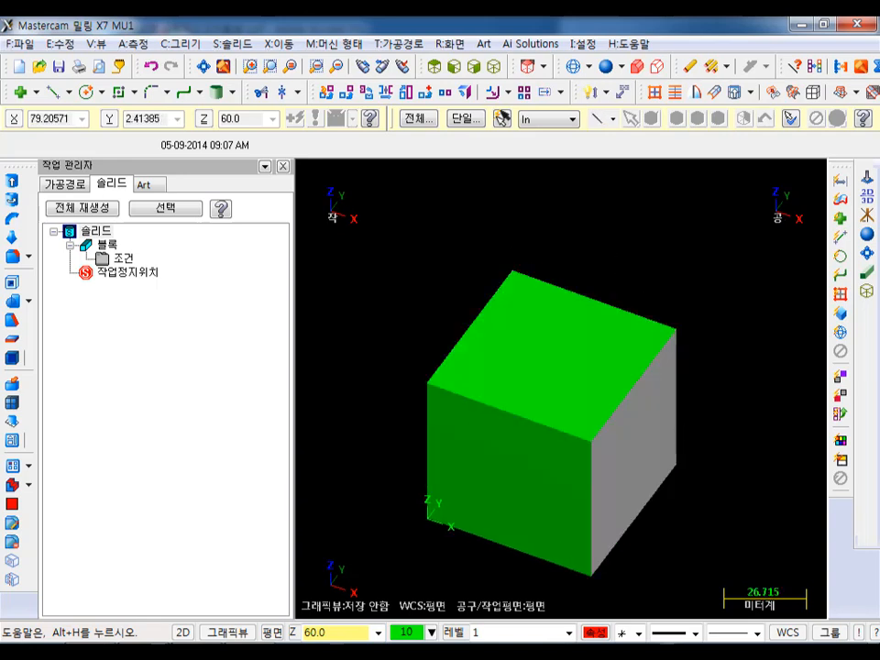
left_click(132, 94)
left_click(179, 137)
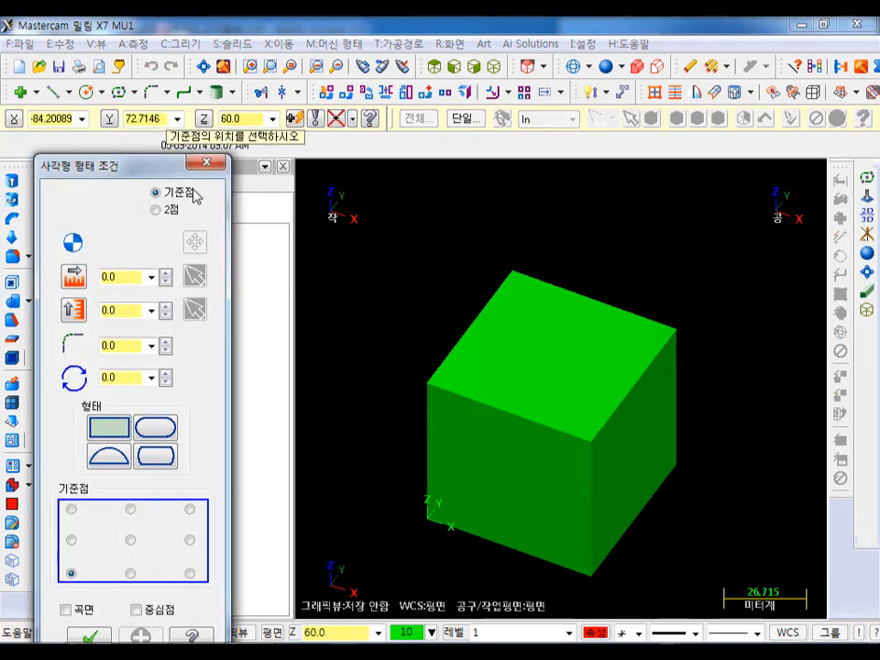
left_click(597, 632)
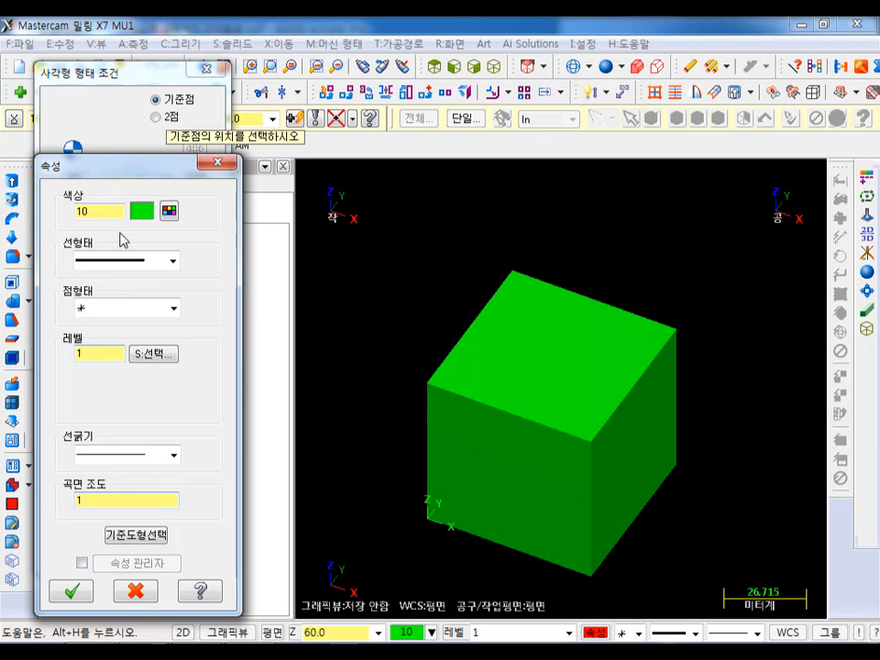
left_click(169, 211)
left_click(296, 222)
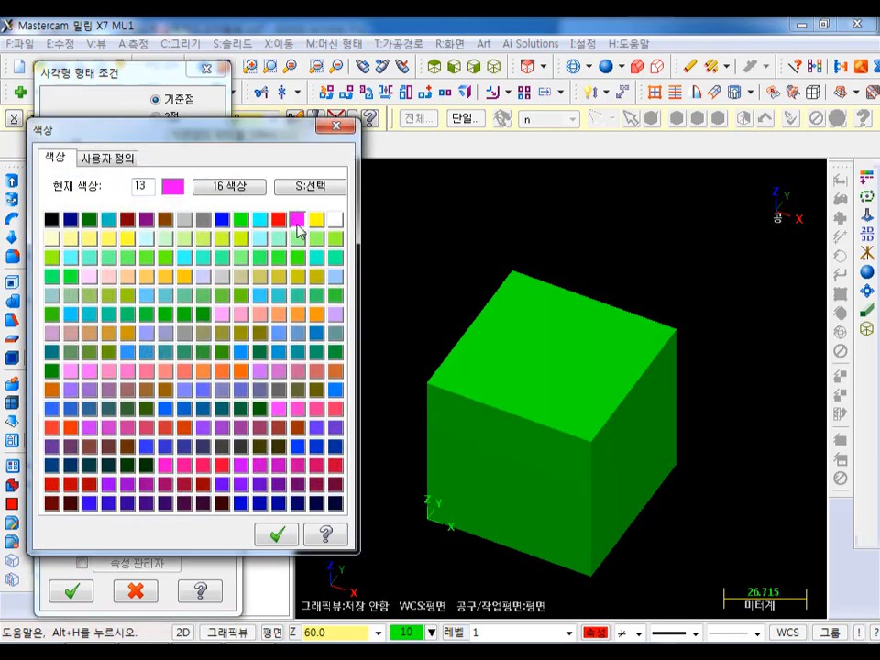
left_click(278, 533)
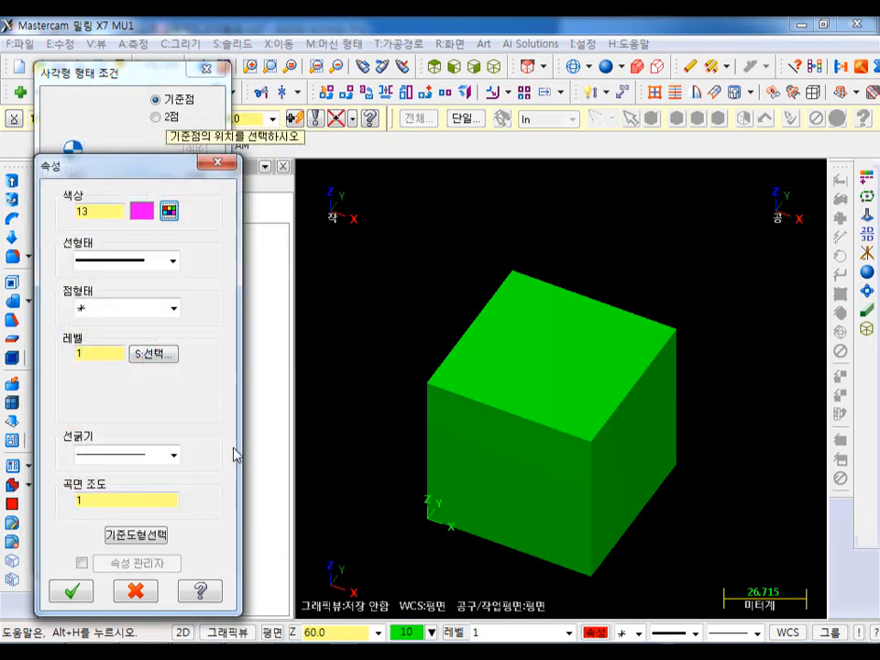
left_click(129, 456)
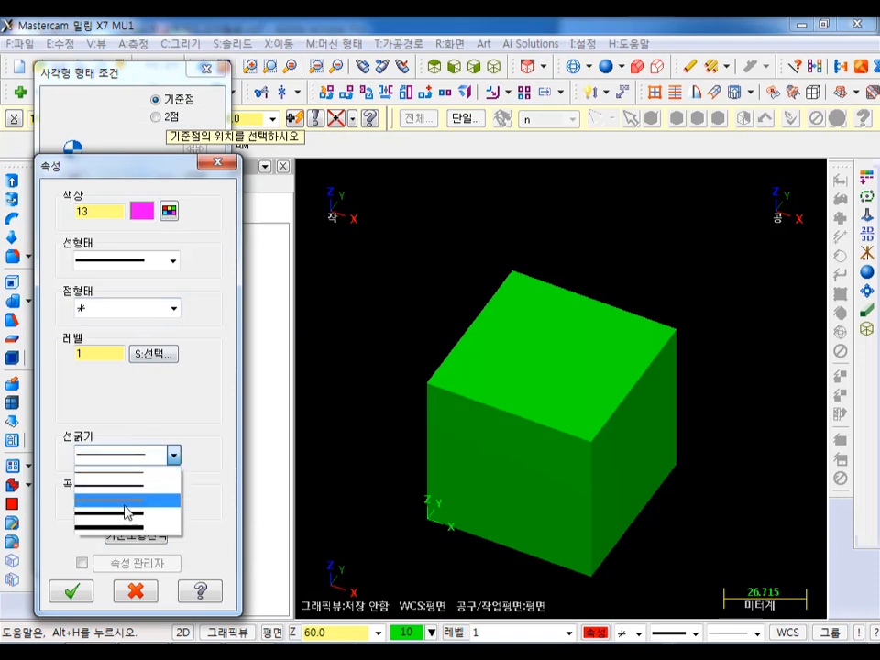
left_click(126, 502)
left_click(72, 590)
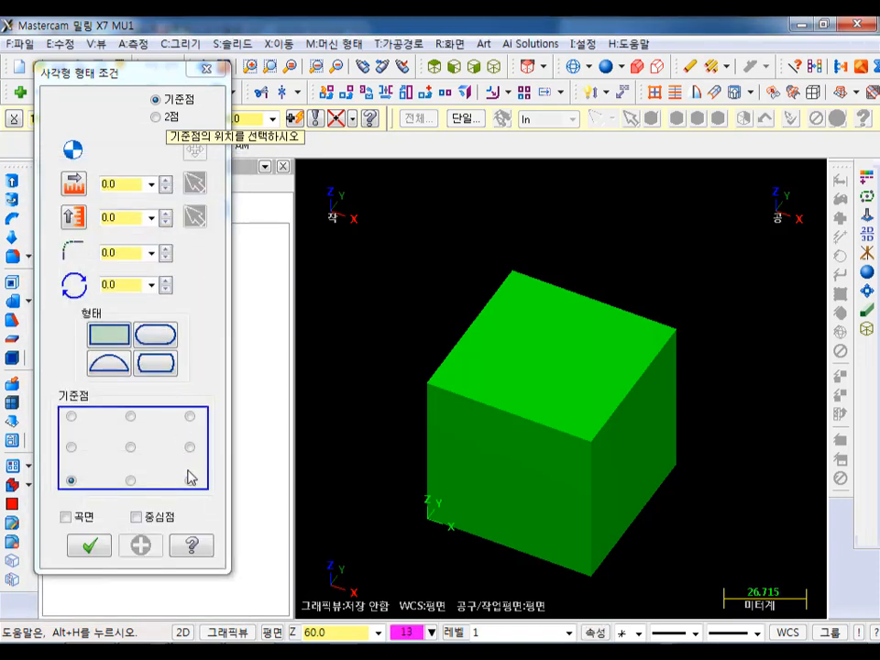
- Place a rectangle about 16 by 46 mm, anchored by its lower-right corner, on the top face's front-right corner
left_click(189, 480)
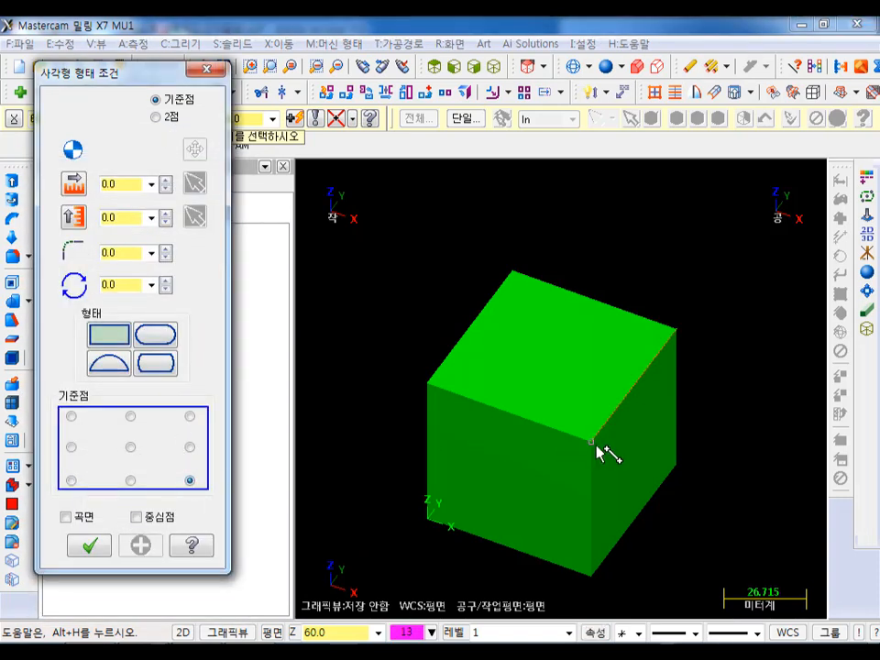
left_click(594, 444)
left_click(614, 340)
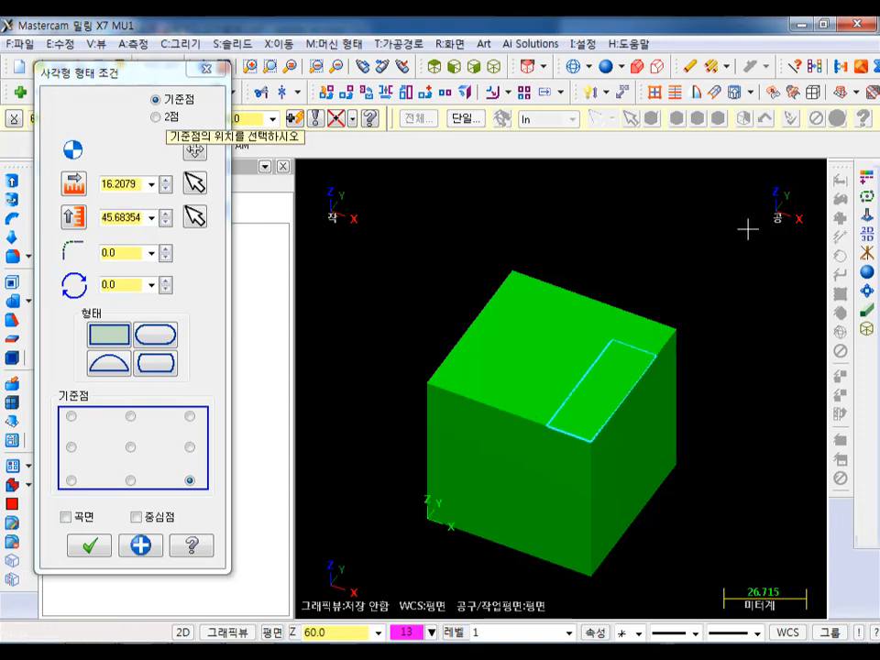
- Set the rectangle's width to 10 and its height to 50
left_click(122, 184)
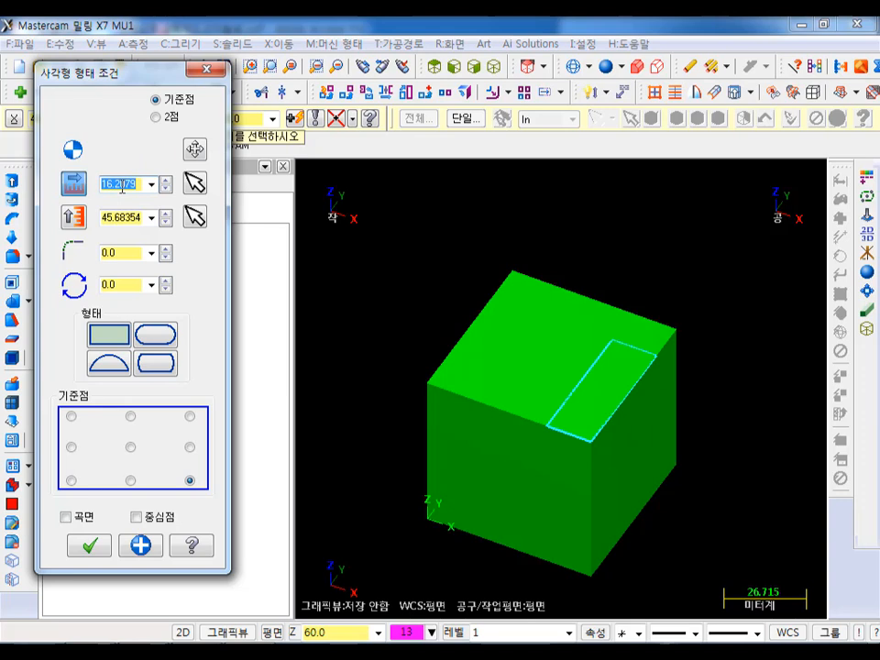
type("10.0")
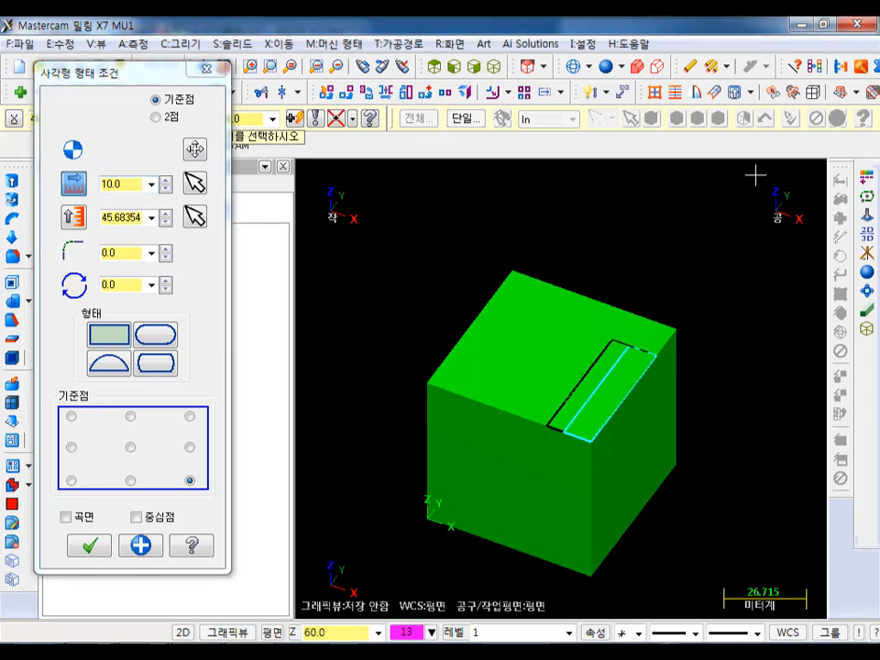
scroll(738, 205, "up", 3)
scroll(737, 207, "down", 3)
left_click(124, 217)
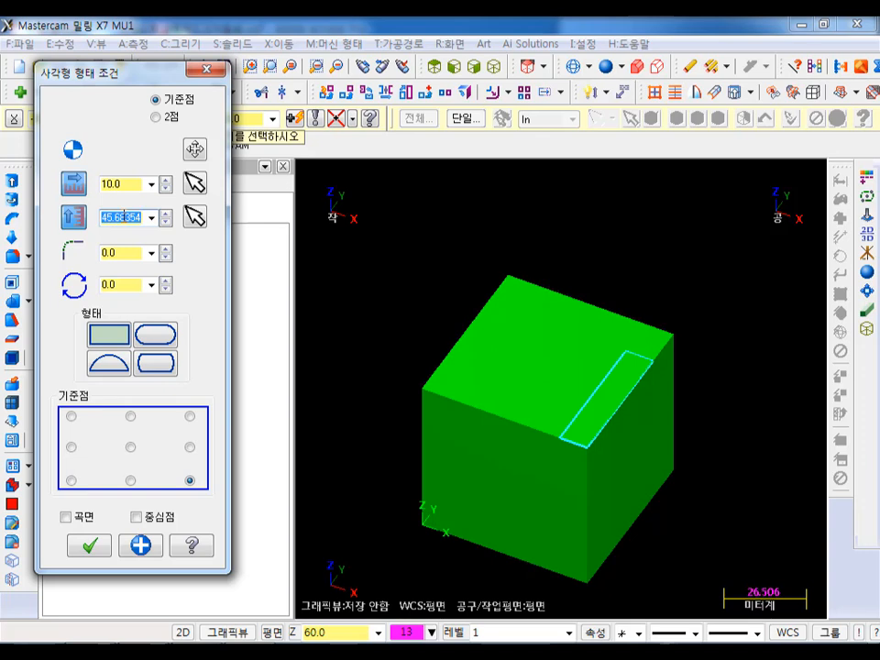
type("50.0")
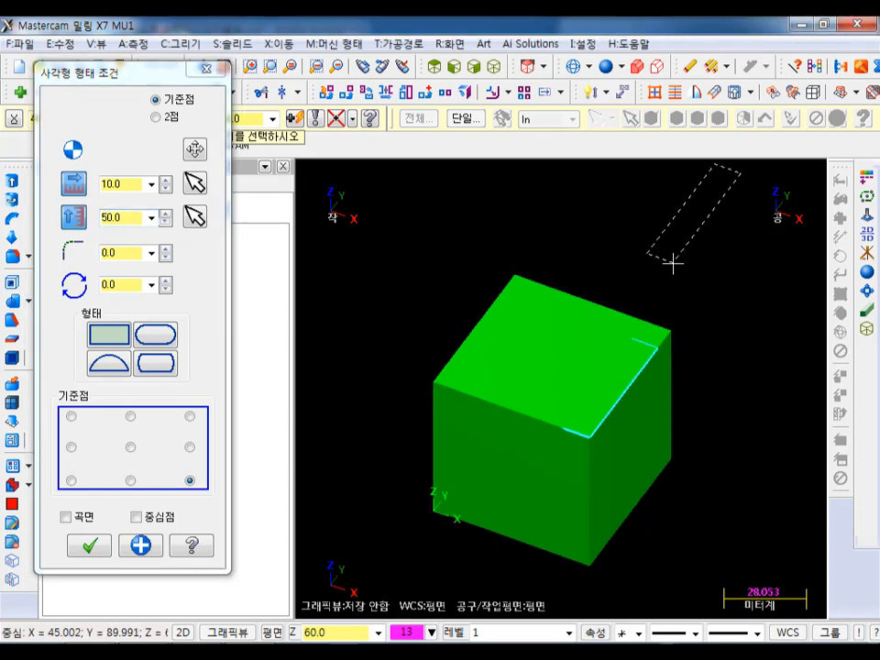
- Display the block as a wireframe and apply the rectangle, keeping the rectangular shape command active
left_click(575, 65)
scroll(641, 167, "up", 1)
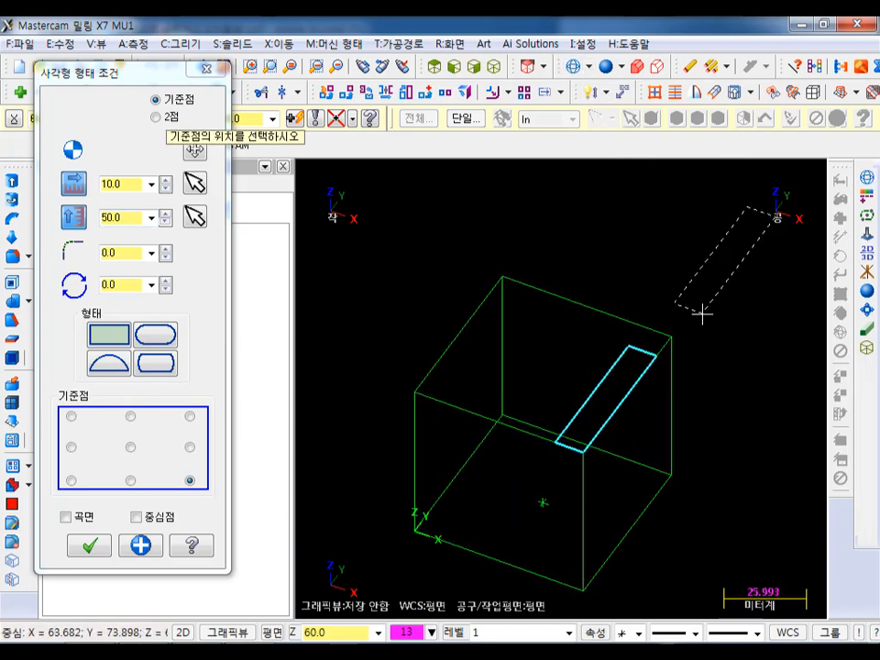
left_click(142, 545)
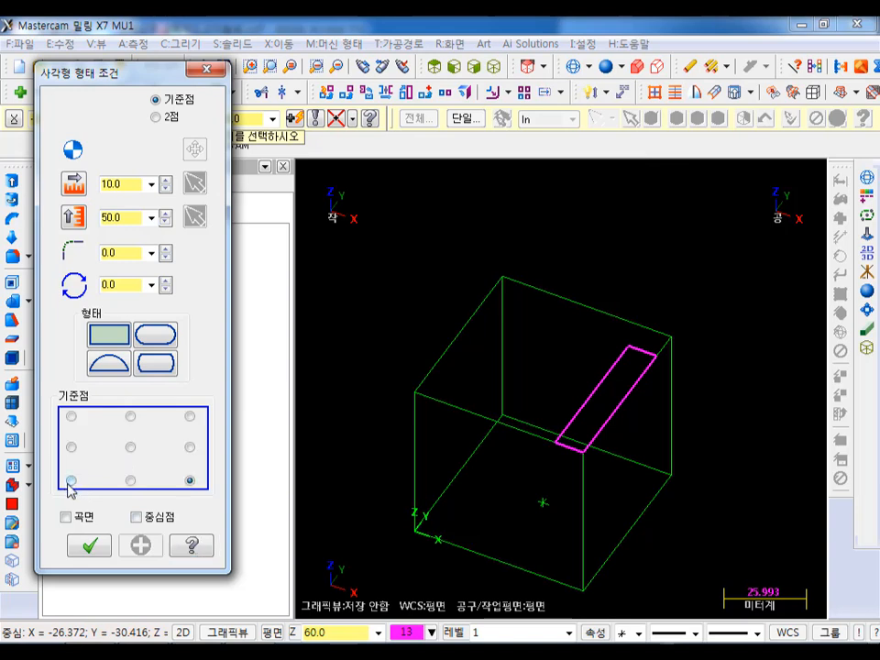
- Lock the 10 by 50 size, place a second rectangle by its lower-left corner on the top face's front-left corner, and finish the command
left_click(74, 183)
left_click(73, 217)
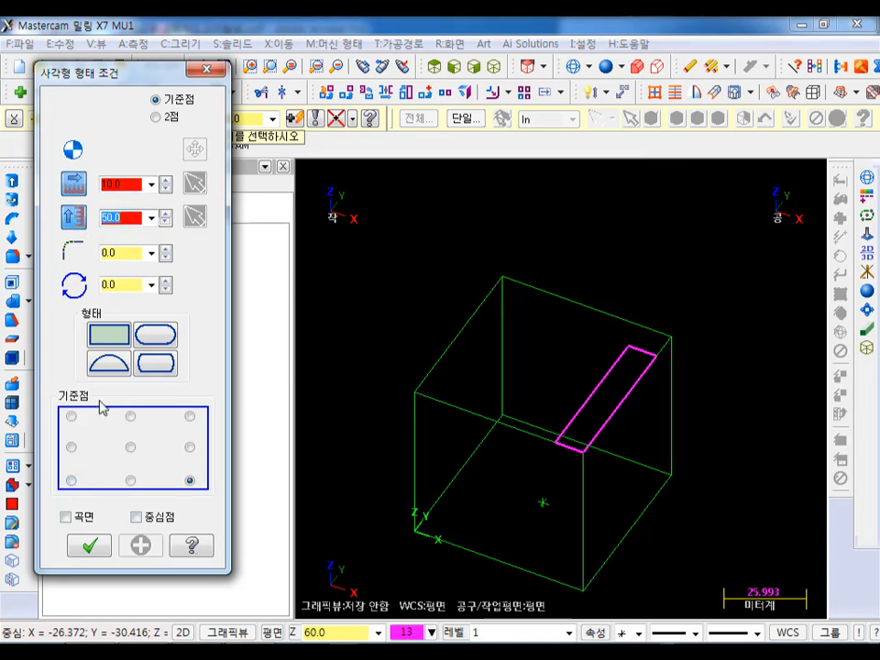
left_click(70, 480)
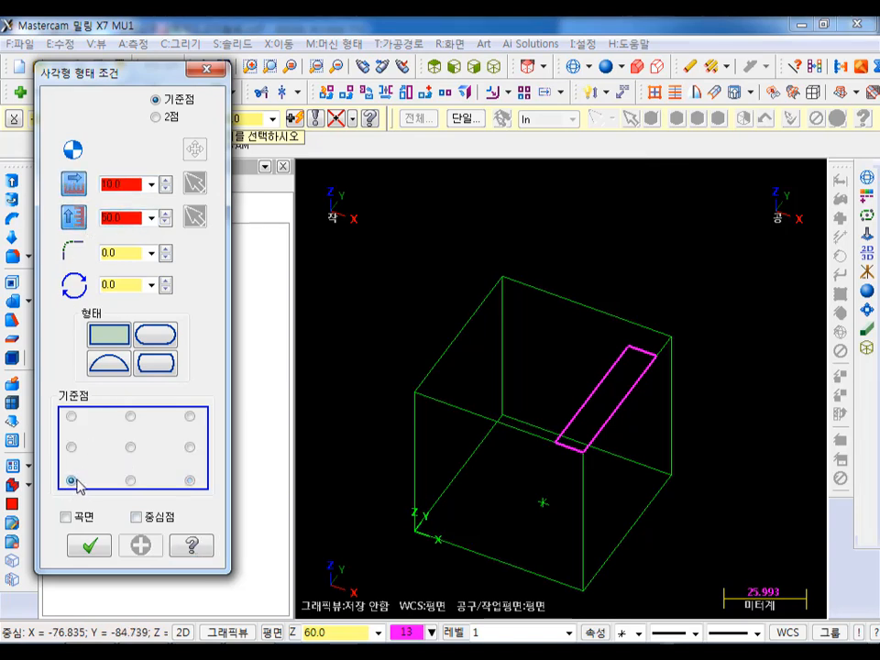
left_click(419, 392)
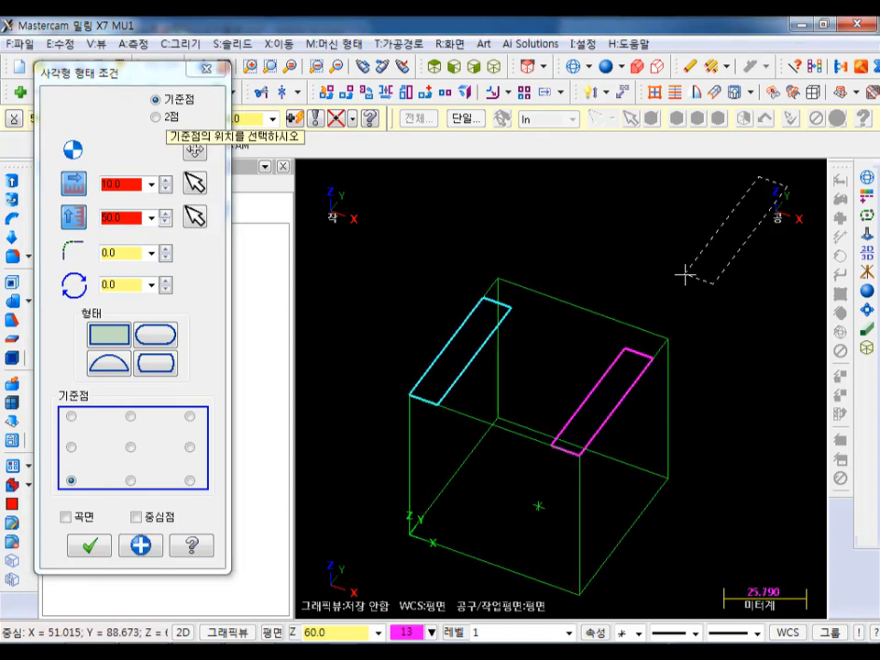
left_click(140, 545)
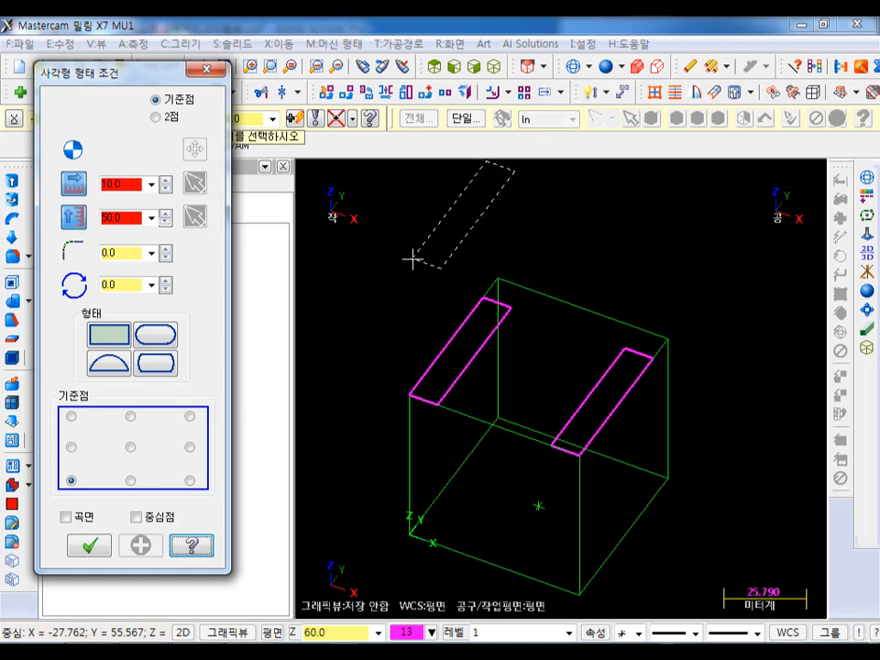
left_click(108, 548)
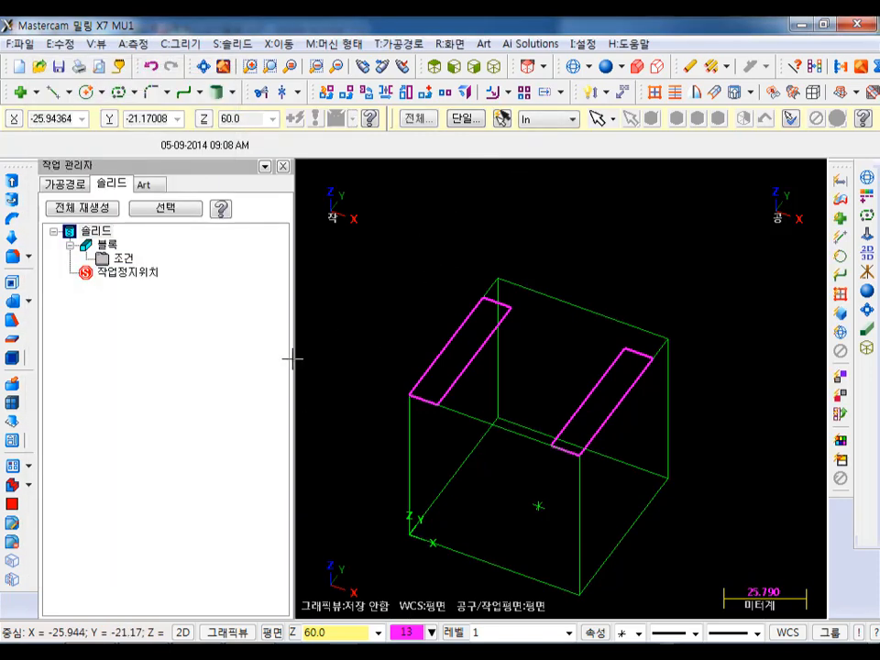
- Start a solid extrusion and chain both rectangles as its profiles
left_click(15, 180)
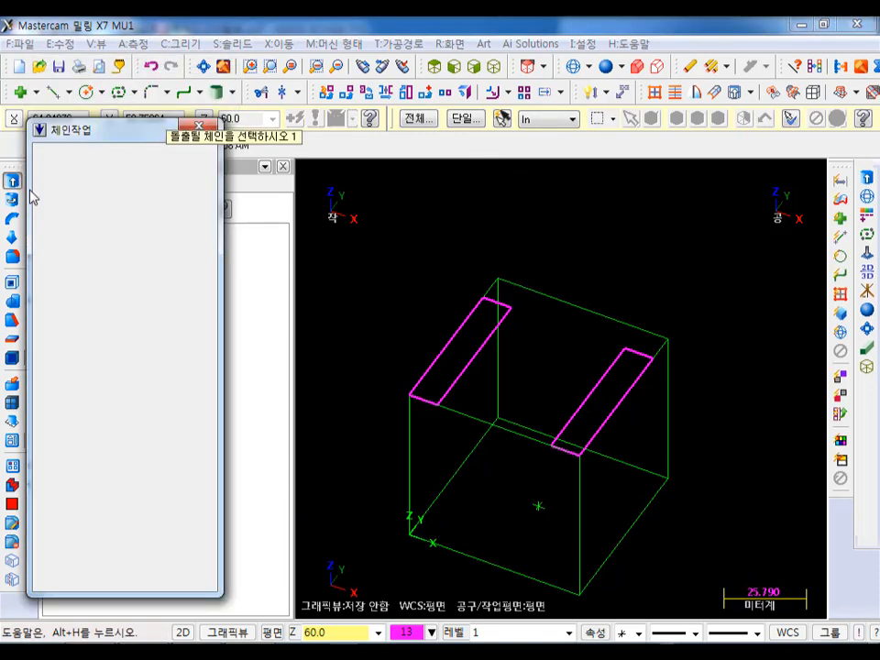
left_click(455, 367)
left_click(571, 425)
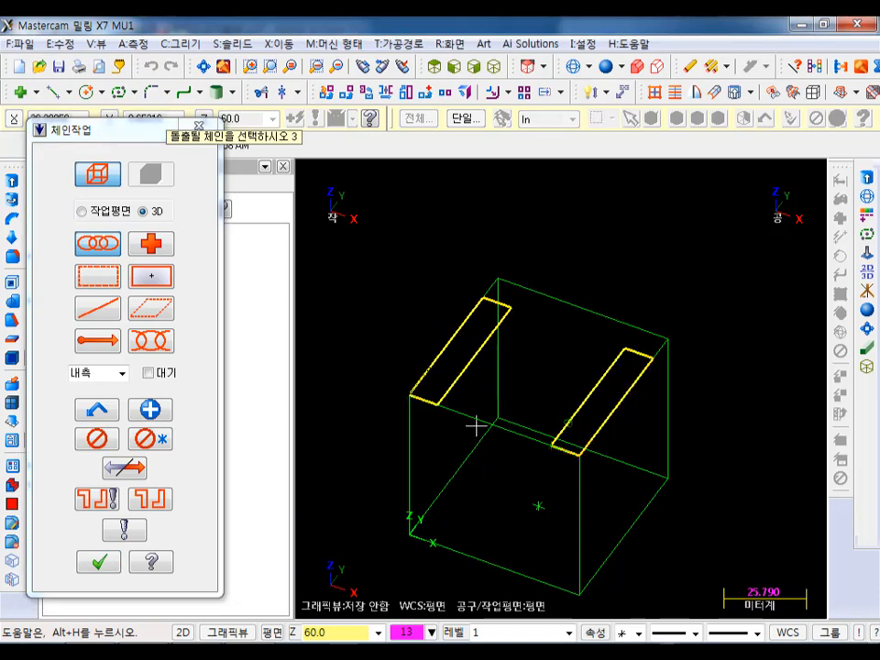
left_click(99, 561)
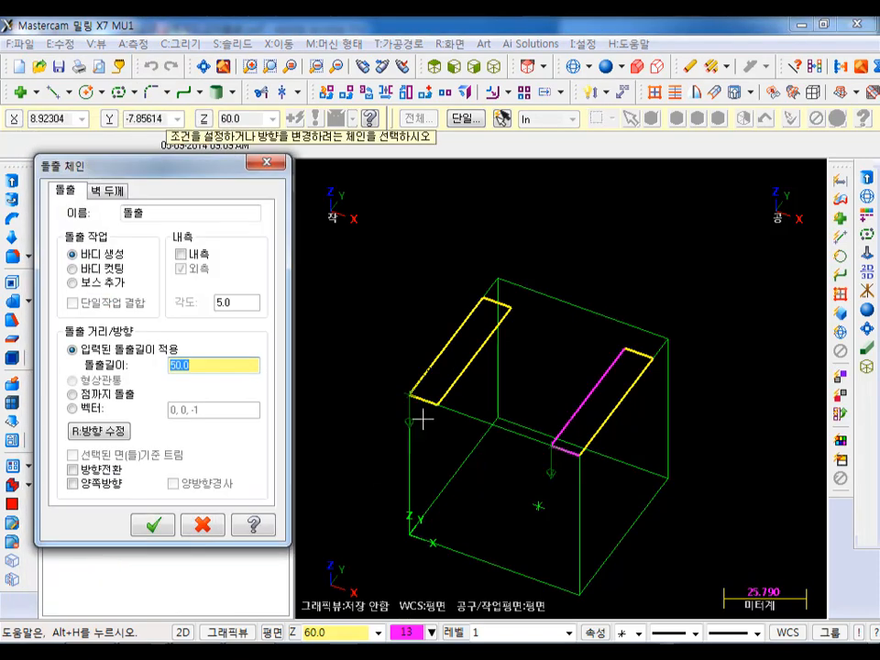
- Extrude both rectangles 50 mm downward as a body cut, with the cuts combined into a single operation
left_click(108, 271)
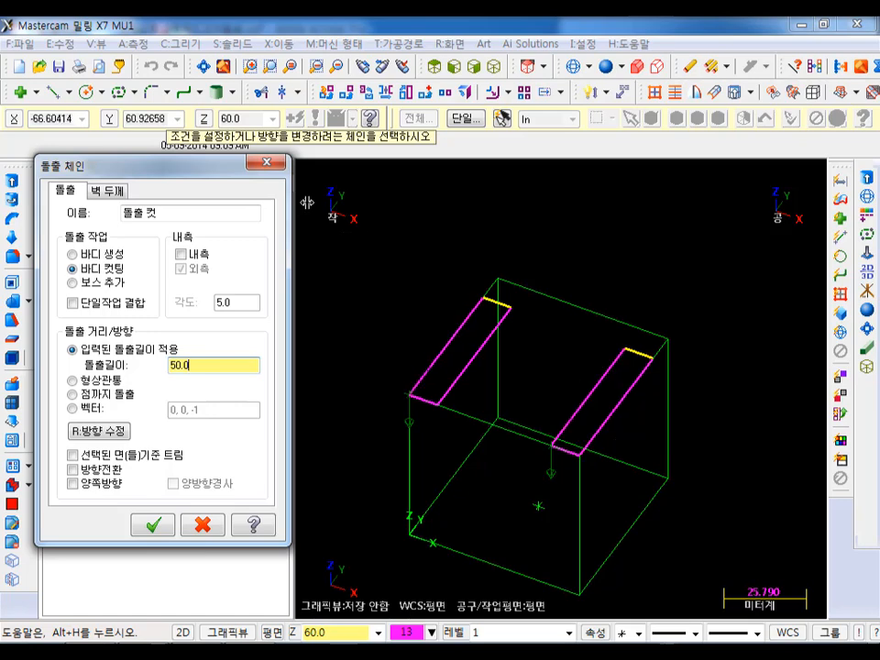
left_click_drag(230, 173, 449, 138)
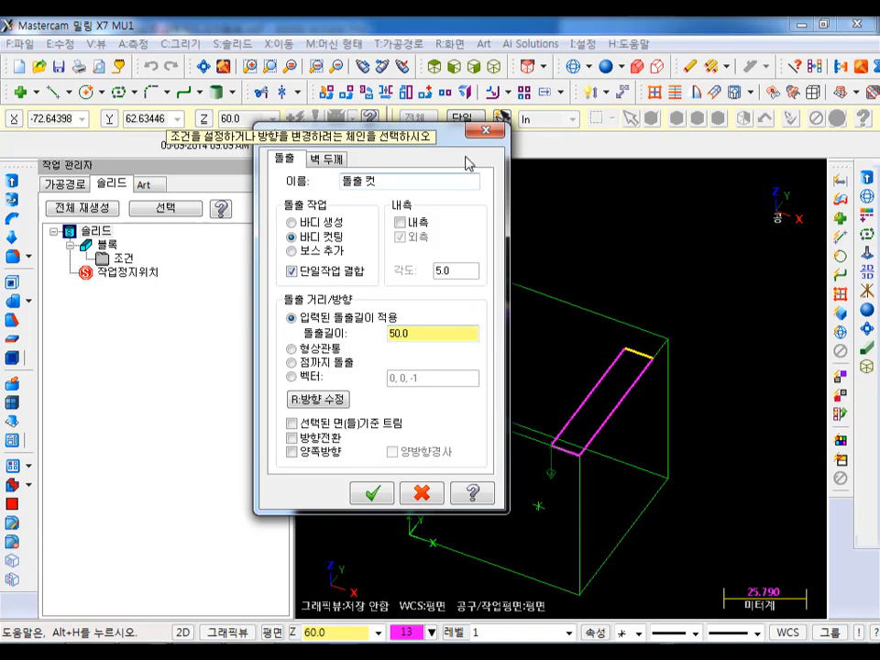
left_click_drag(463, 138, 288, 229)
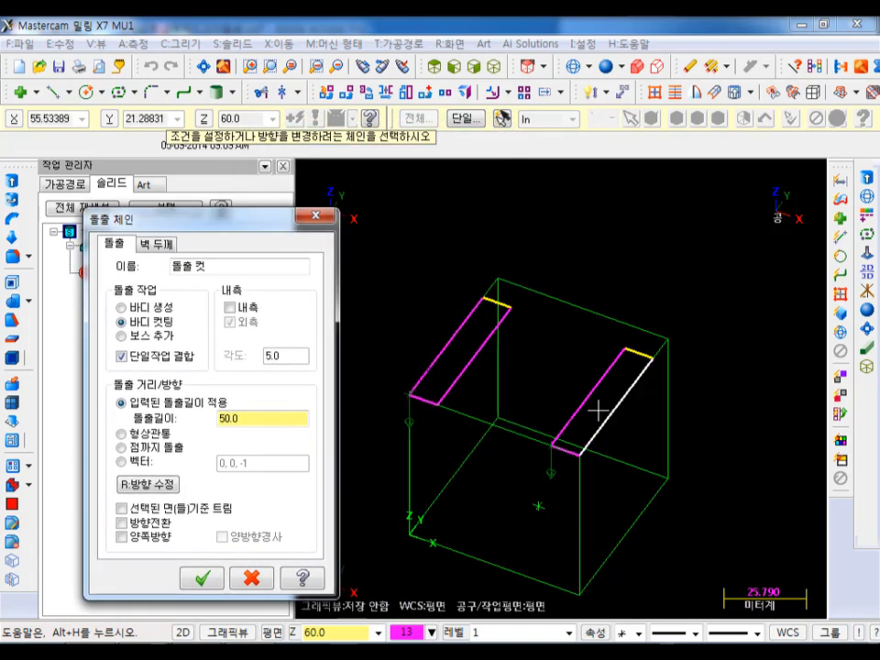
left_click_drag(228, 220, 343, 175)
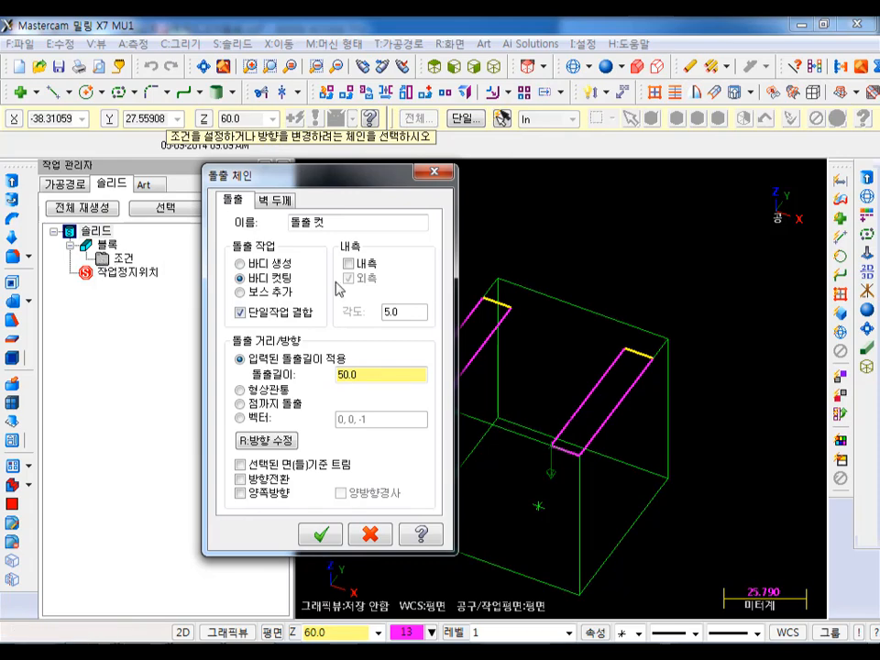
left_click(320, 537)
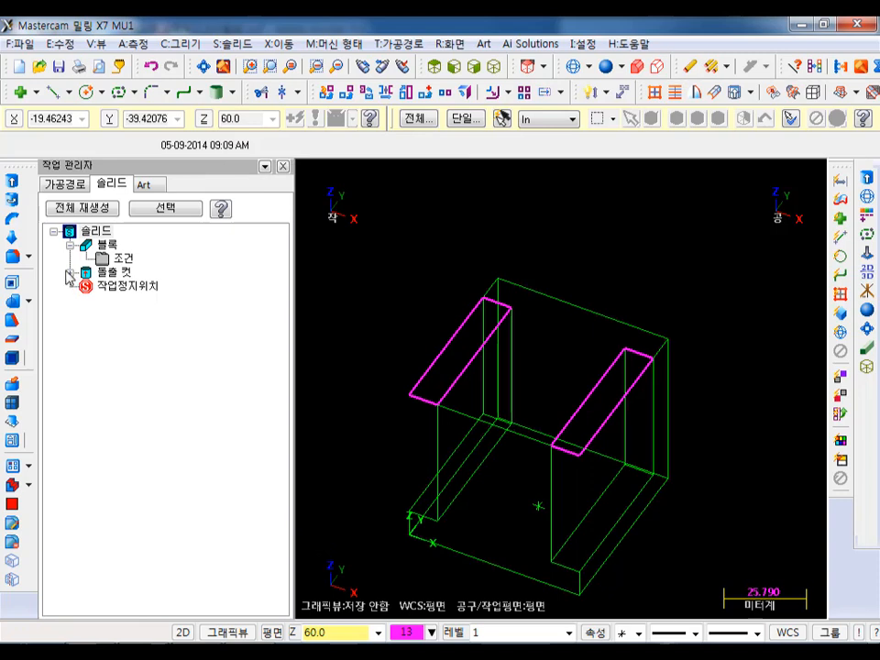
- Expand the extruded cut in the solid's operation history and display the solid shaded
left_click(70, 272)
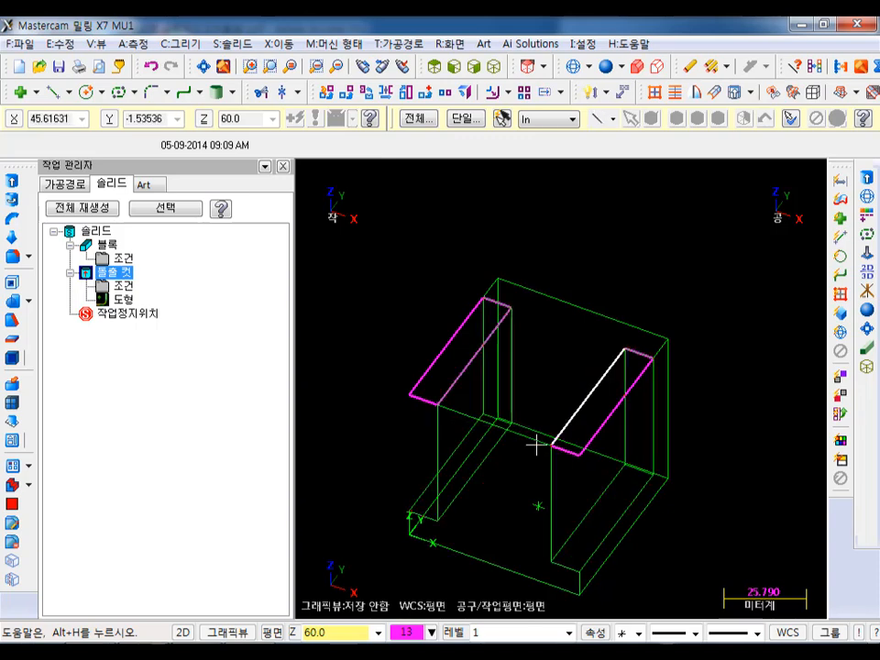
left_click(92, 232)
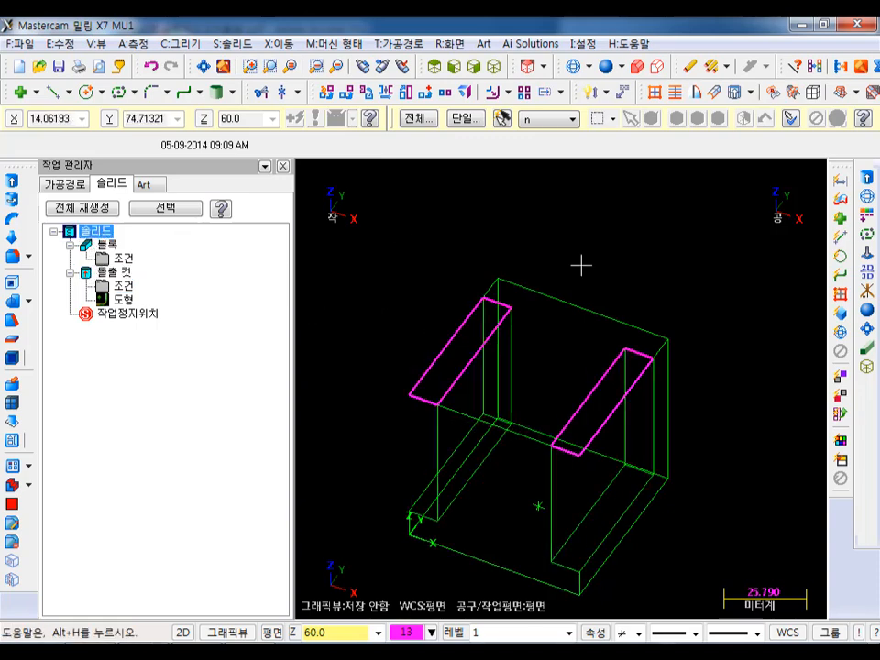
left_click(611, 68)
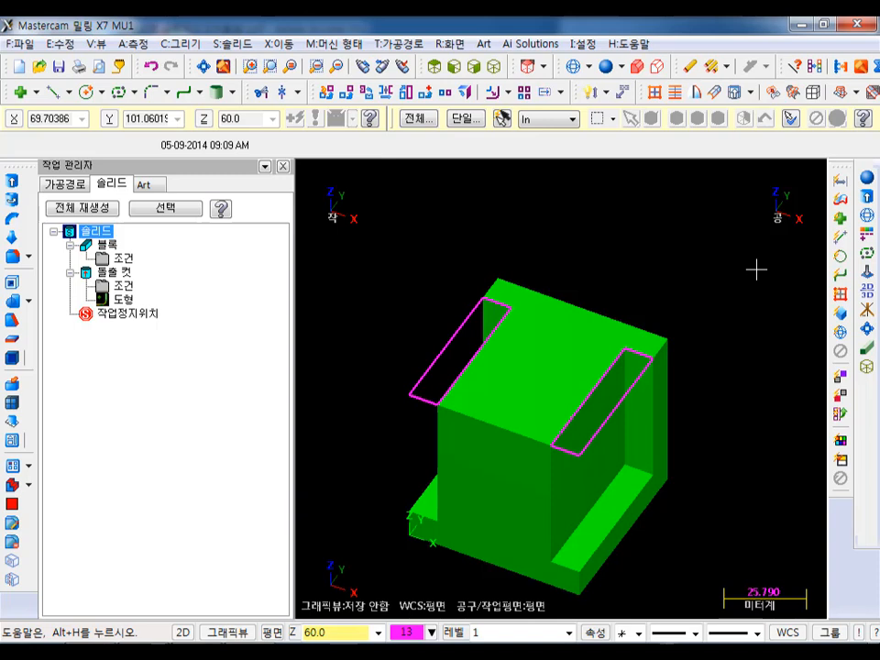
- Fillet the four front vertical edges of the boss and base and the rear wall's two upper corner edges with a constant radius of 10
left_click(14, 258)
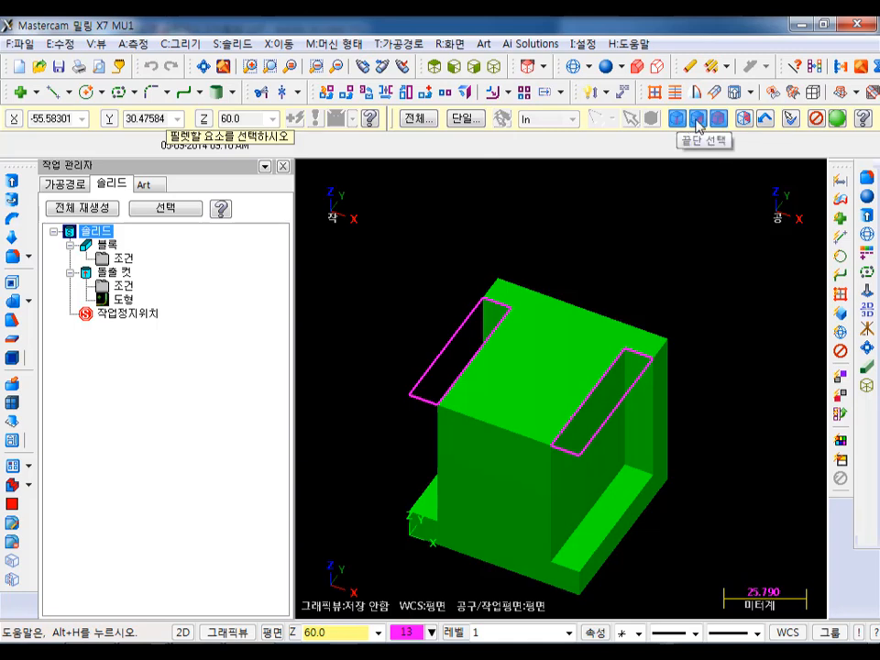
left_click(702, 125)
left_click(724, 126)
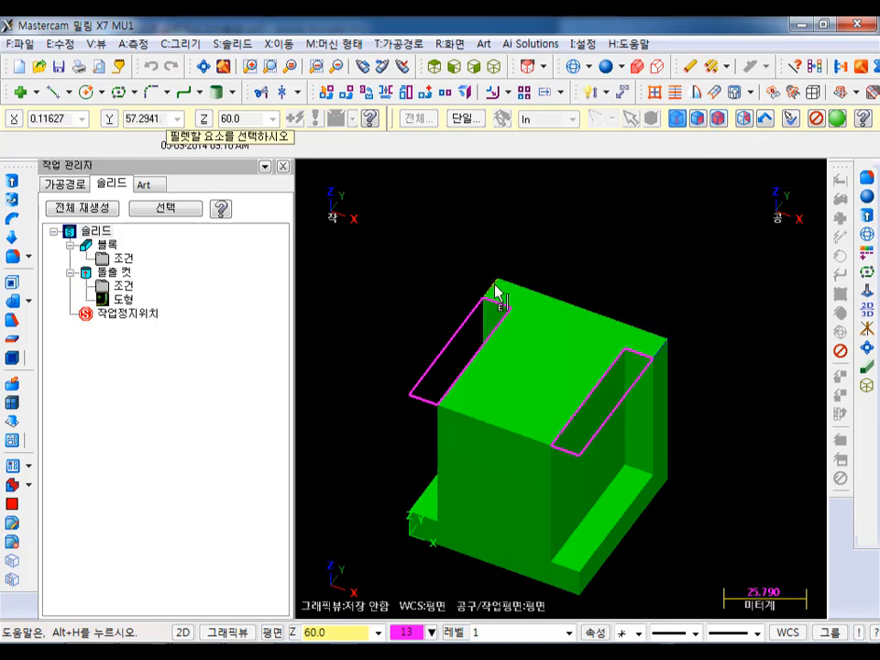
left_click(552, 499)
left_click(438, 453)
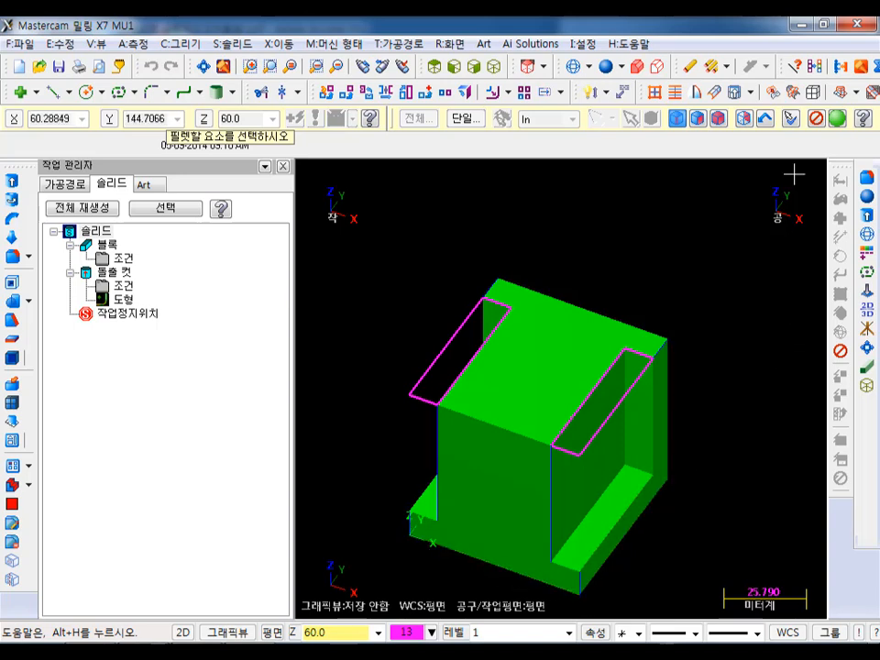
left_click(835, 120)
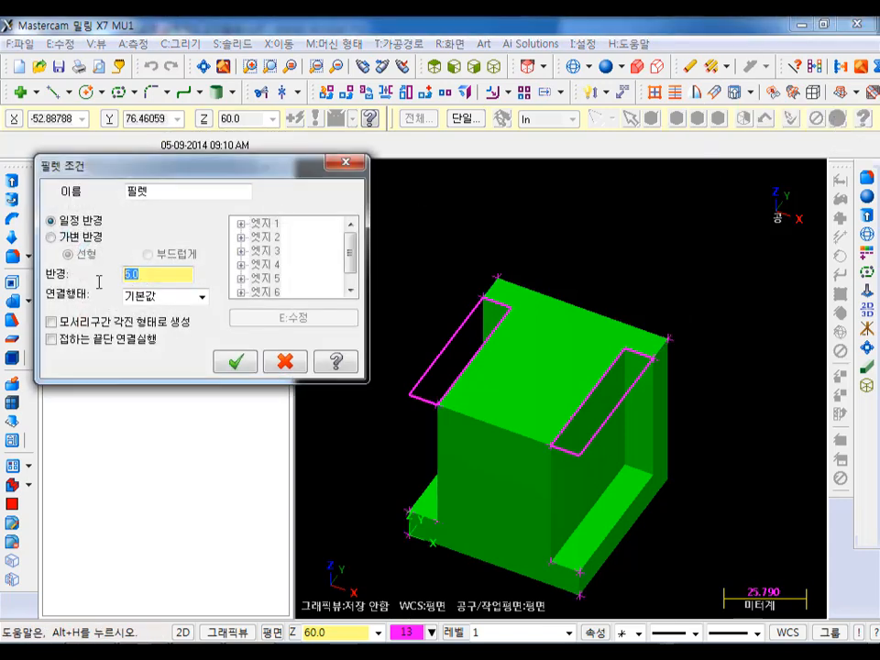
type("10")
left_click(236, 361)
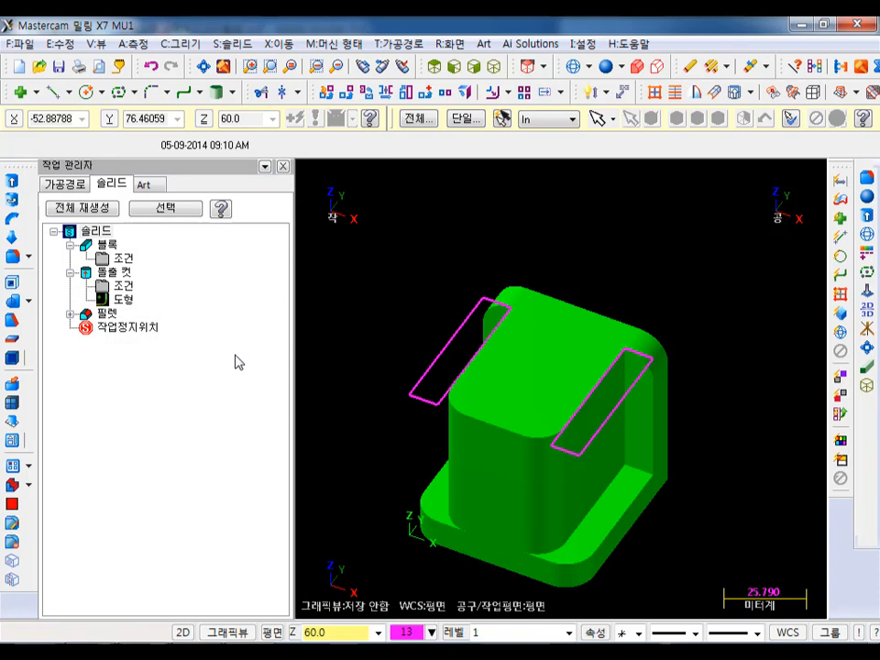
- Blank the two rectangle profiles used for the side cuts so only the solid is displayed
left_click(540, 359)
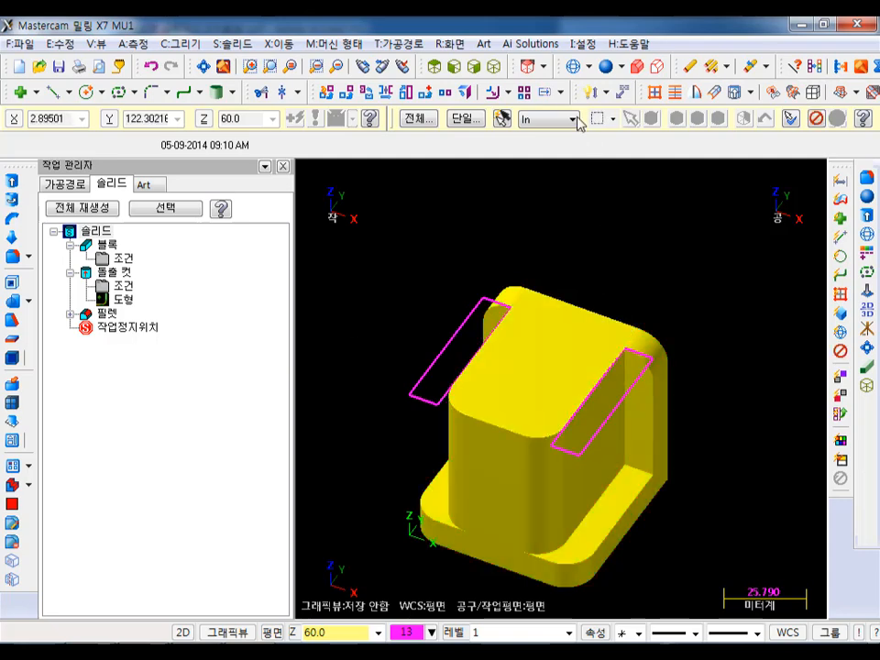
left_click(501, 120)
left_click(450, 43)
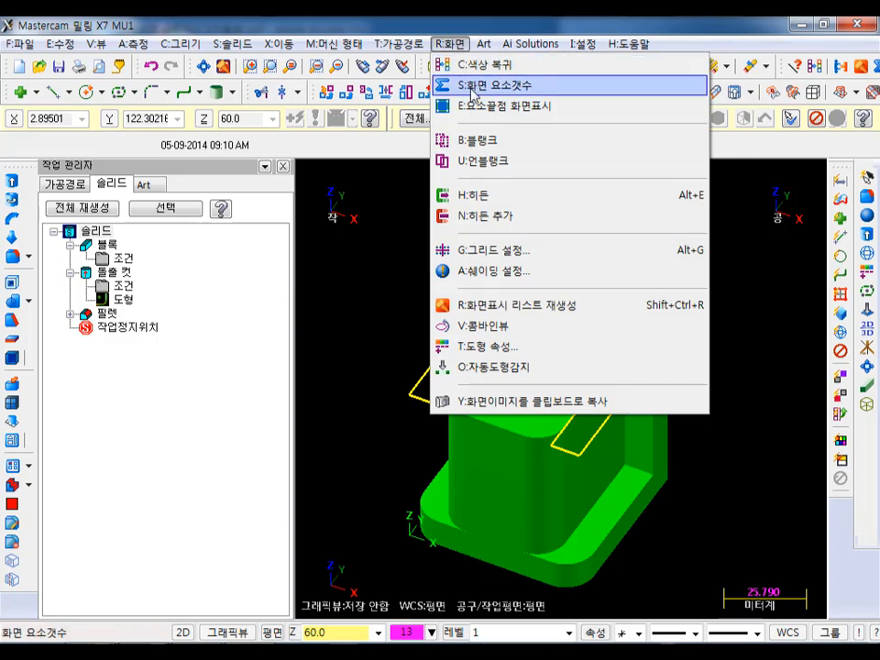
left_click(492, 143)
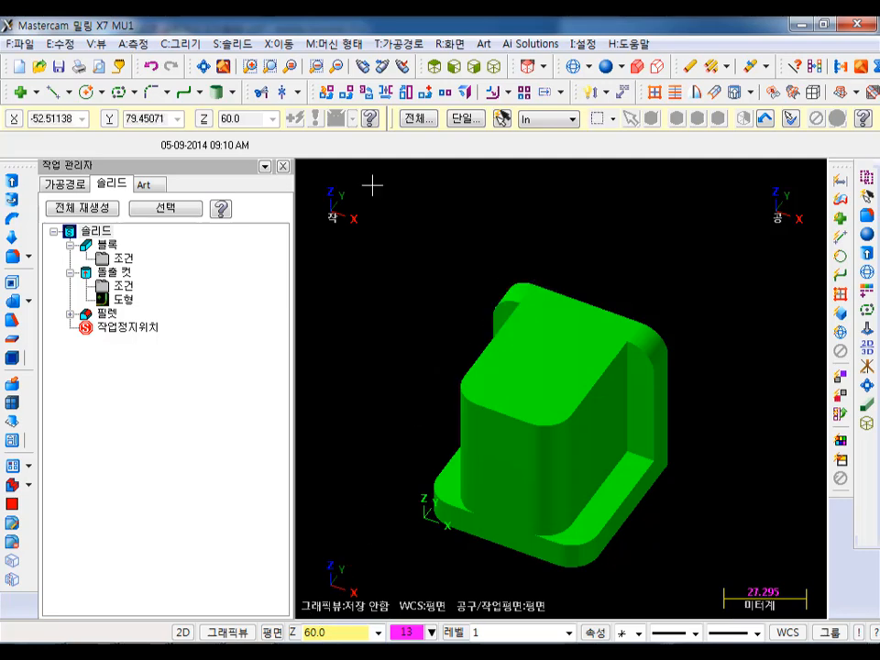
- Place a rectangle by its bottom-centre anchor at the midpoint of the top face's front edge and display the solid as wireframe
left_click(119, 93)
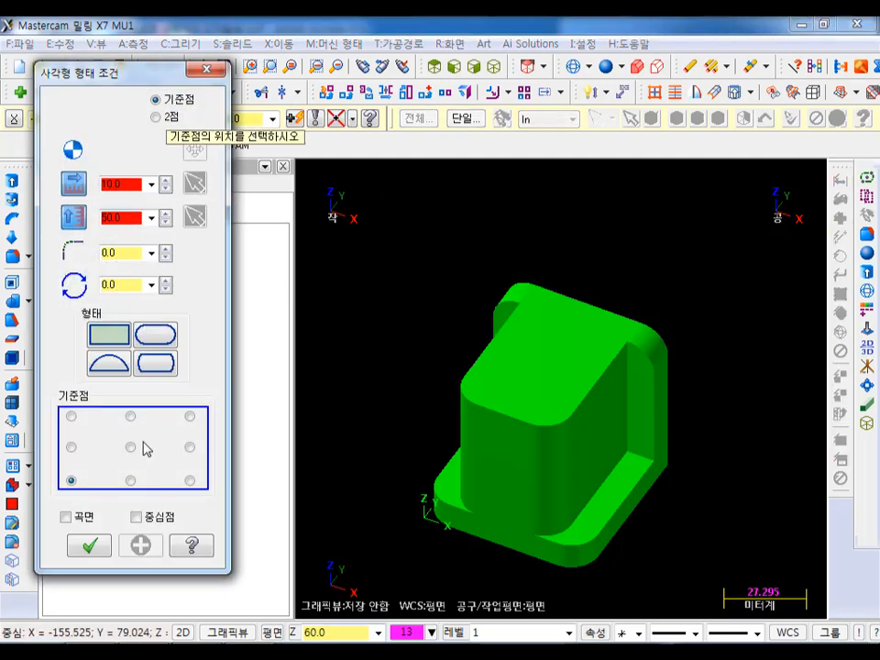
left_click(130, 479)
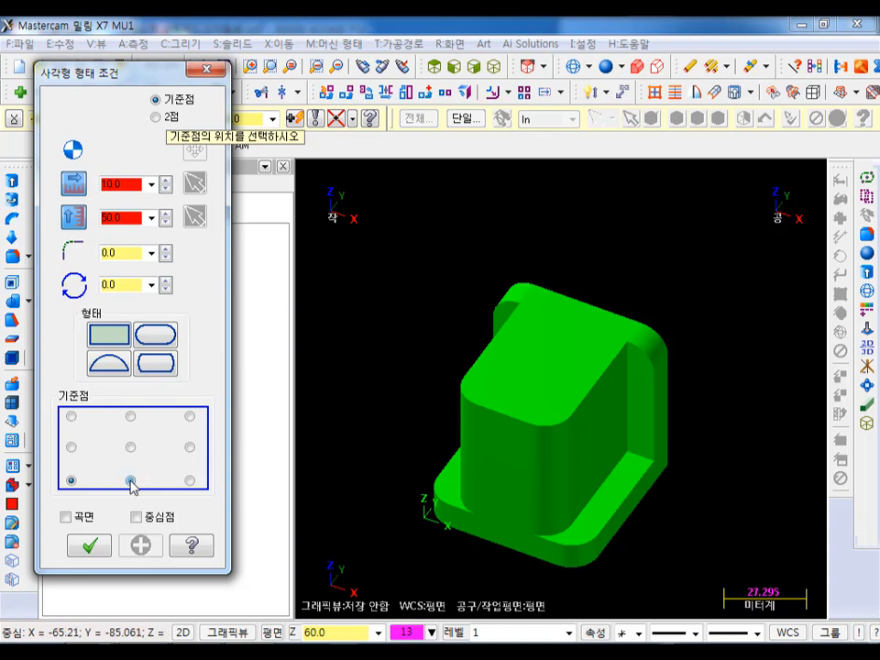
left_click(506, 423)
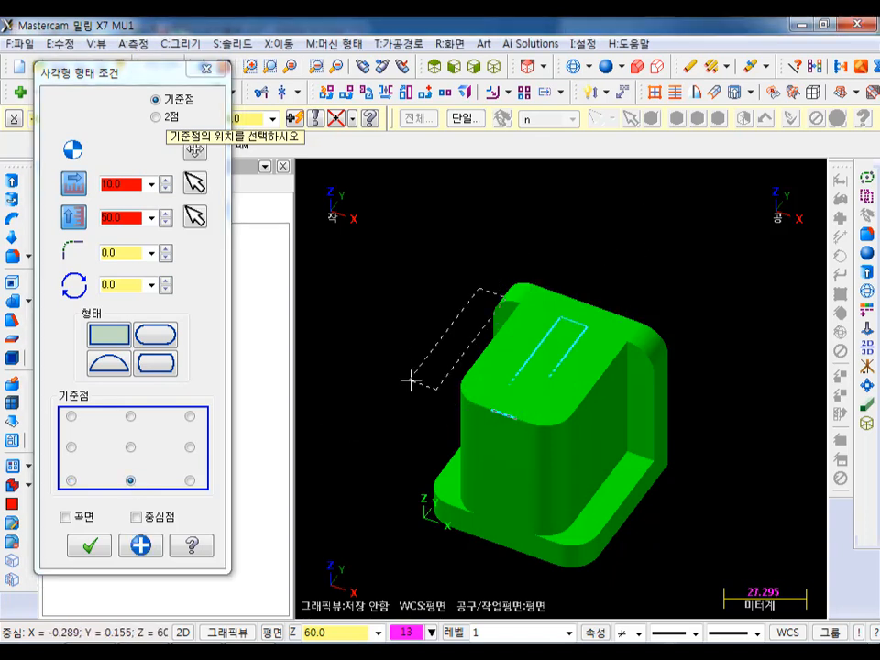
scroll(403, 243, "down", 1)
left_click(575, 66)
scroll(471, 275, "up", 2)
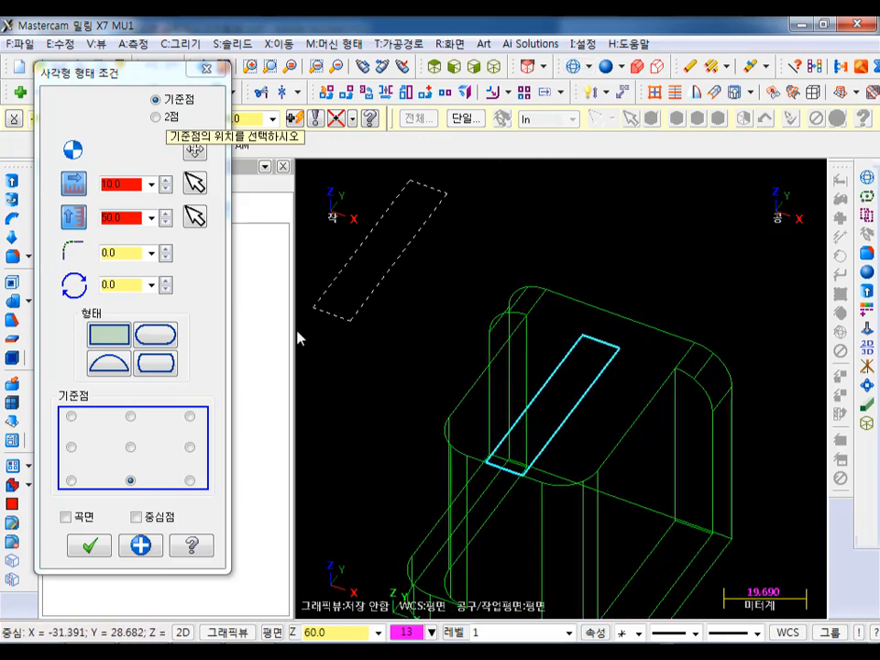
- Set the placed rectangle's size to 50 wide by 30 high and apply it, keeping the rectangle command active
left_click(128, 185)
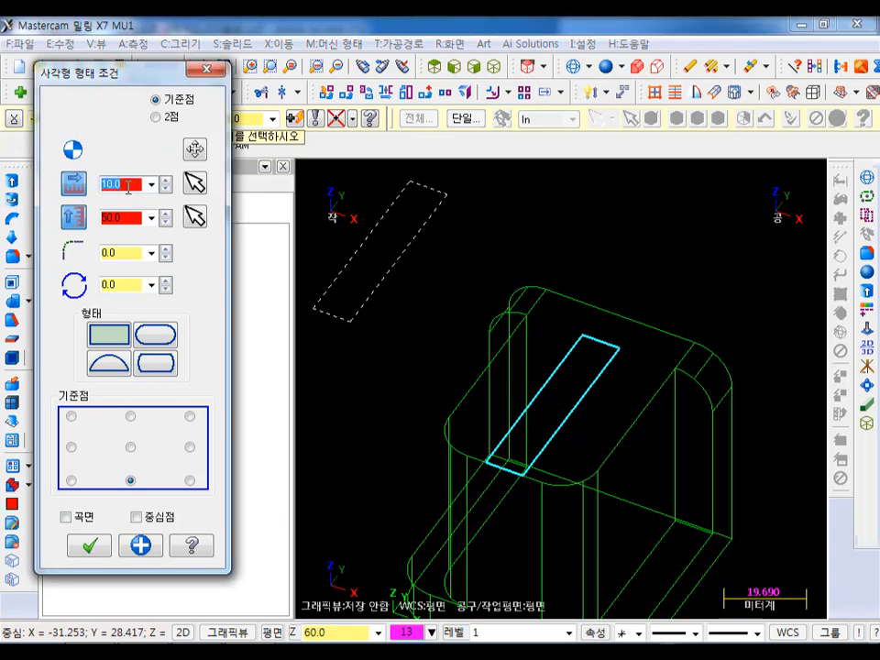
type("50")
key("Return")
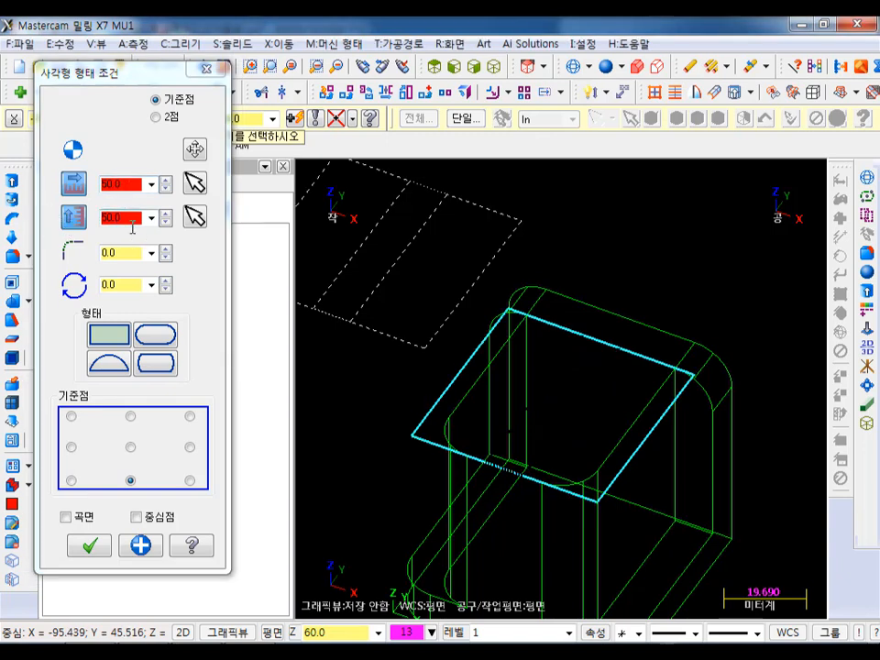
left_click(132, 218)
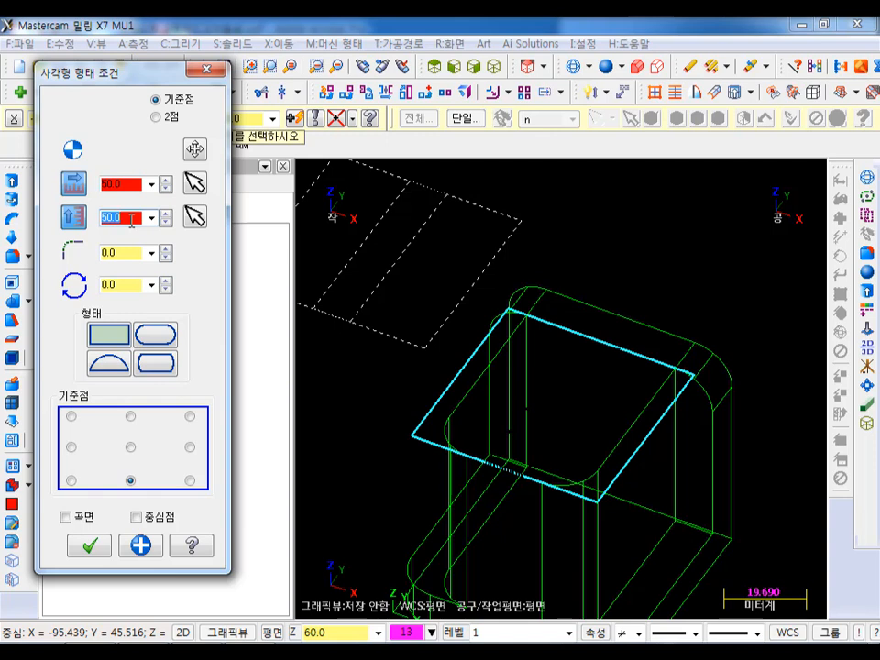
type("1")
key("Return")
scroll(697, 319, "down", 2)
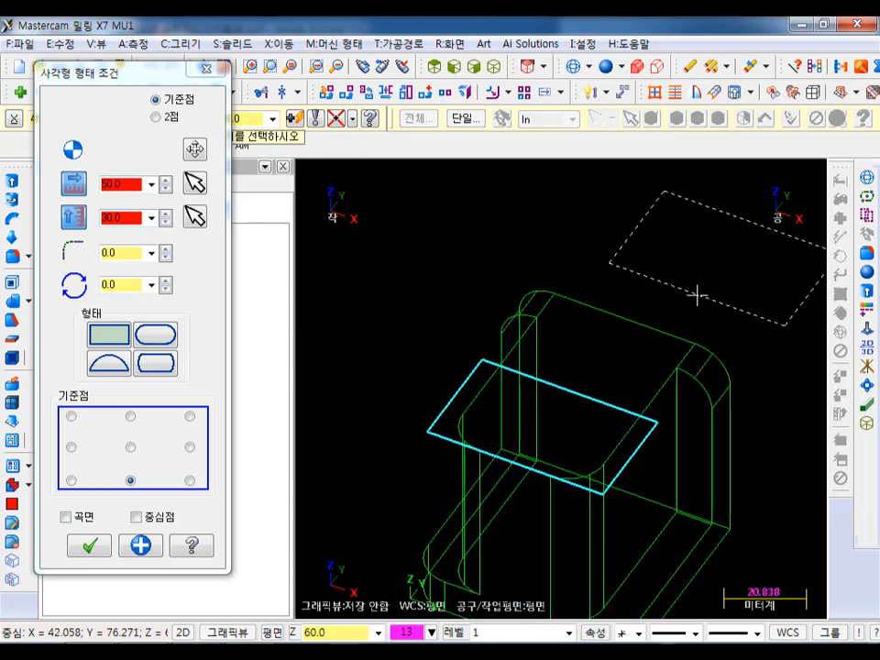
left_click(141, 546)
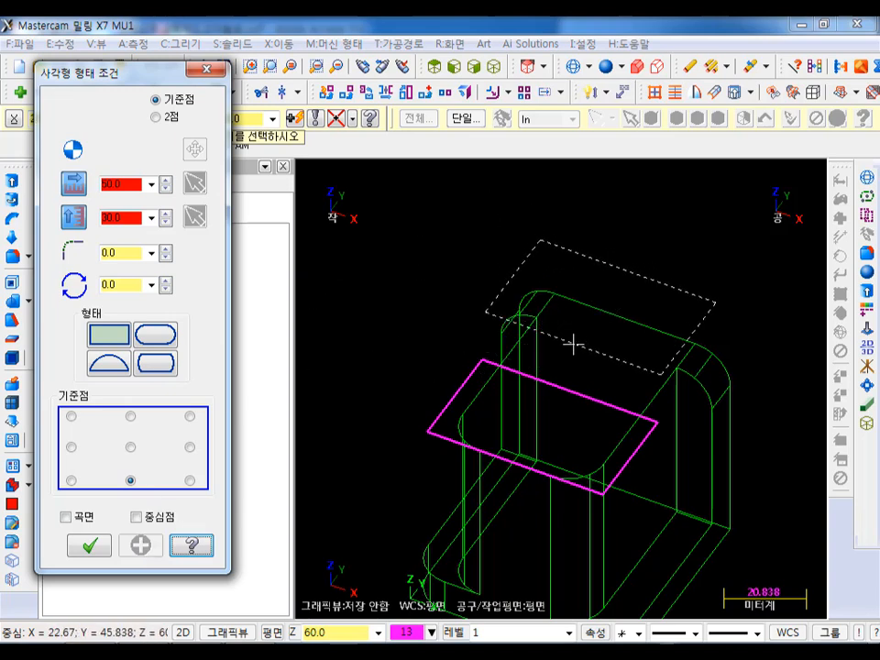
- Add a 20 by 30 rectangle anchored by its bottom centre at the midpoint of the first rectangle's rear edge, and finish the command
double_click(130, 185)
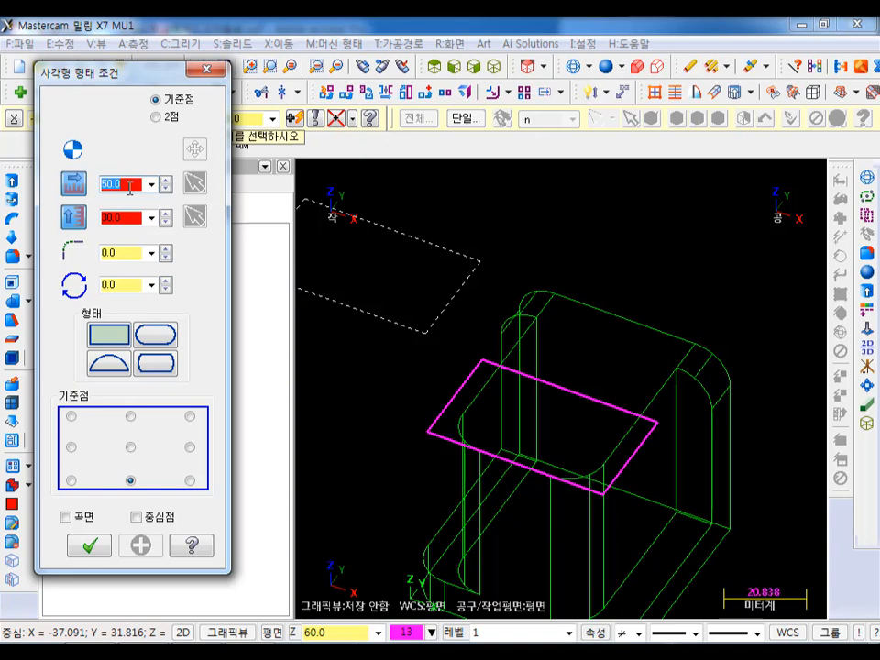
type("20")
key("Return")
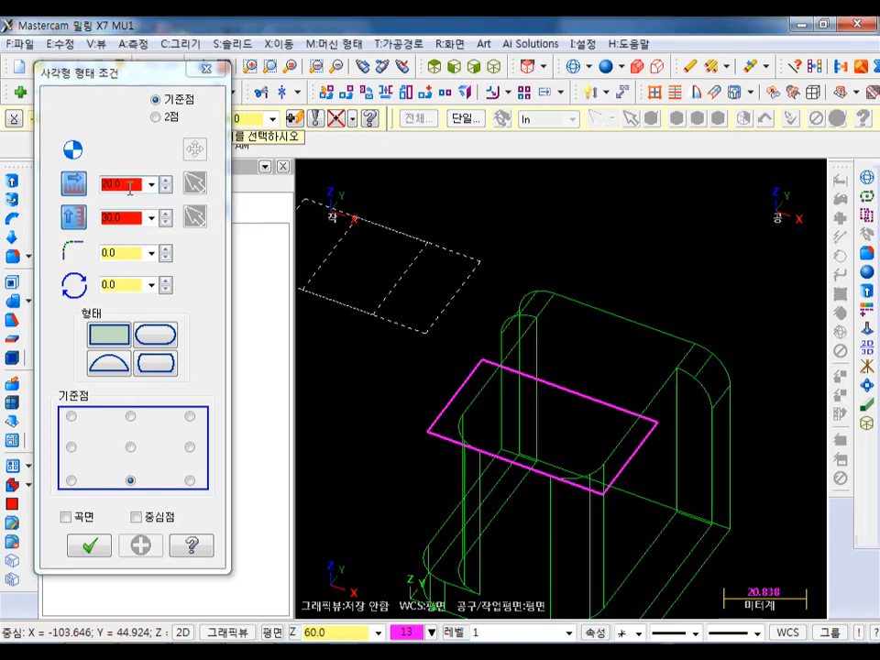
left_click(574, 390)
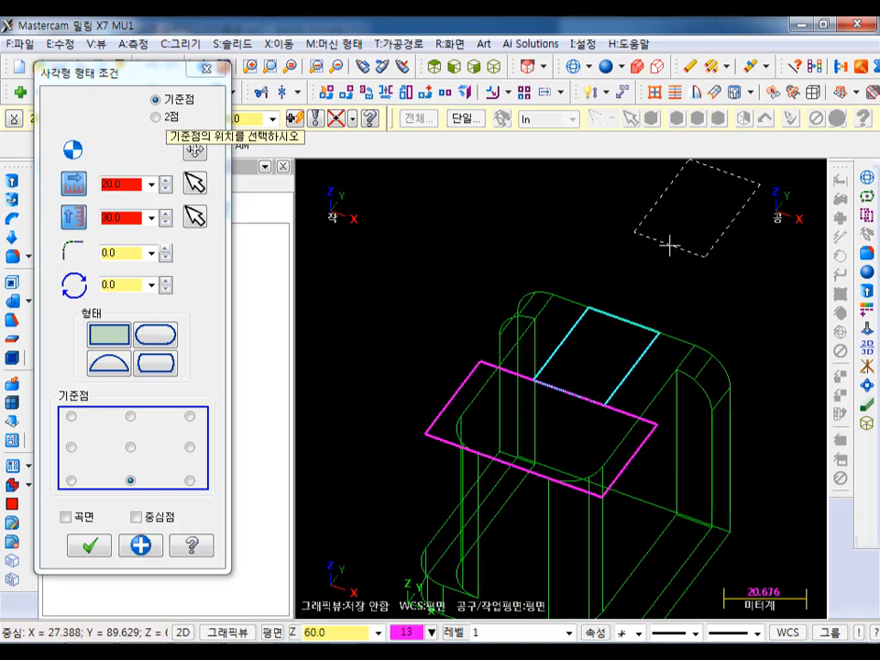
left_click(101, 546)
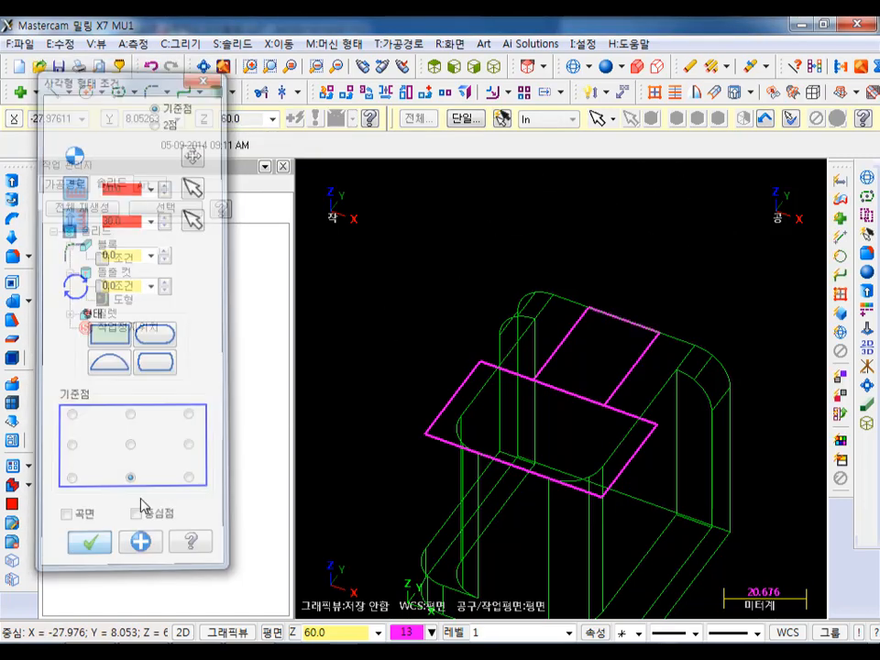
- Trim away the segment shared by the two rectangles with the divide option, leaving one closed T-shaped outline
scroll(668, 240, "up", 1)
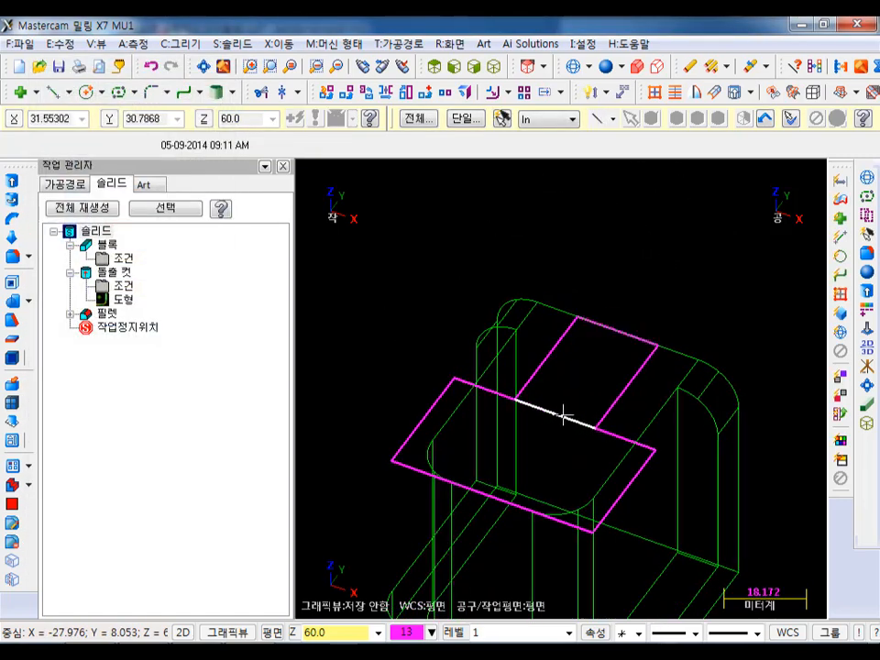
left_click(260, 92)
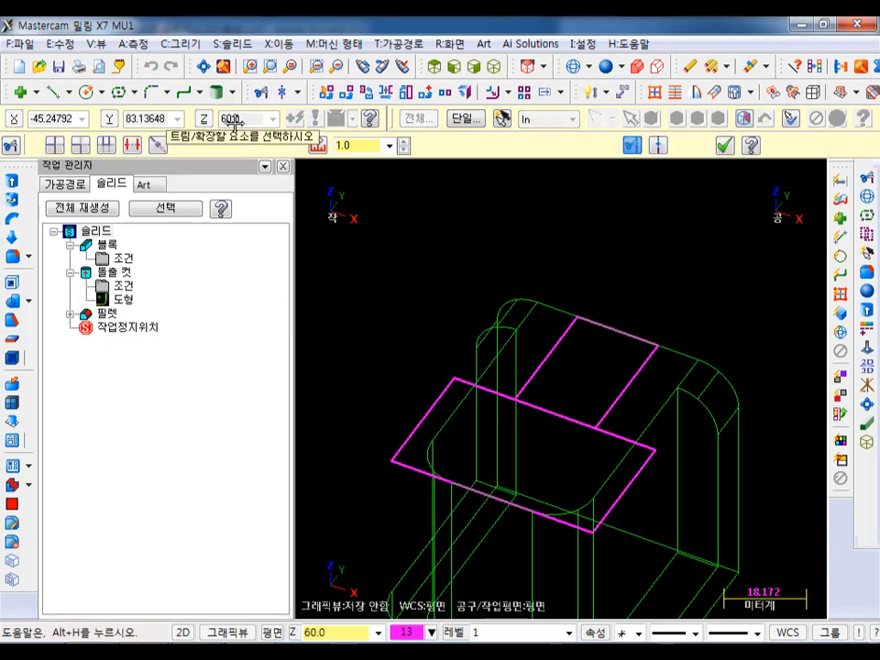
left_click(135, 148)
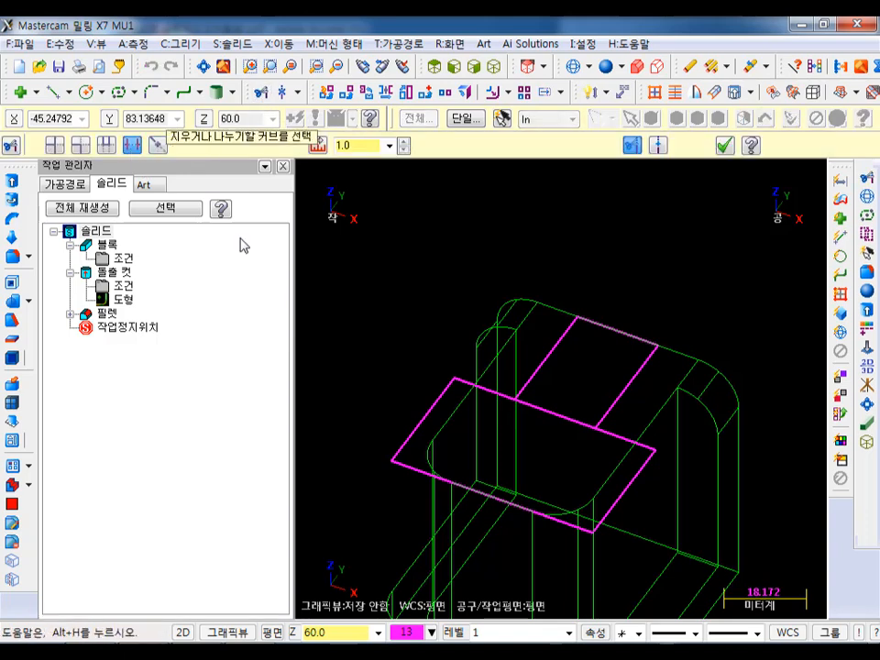
left_click(560, 414)
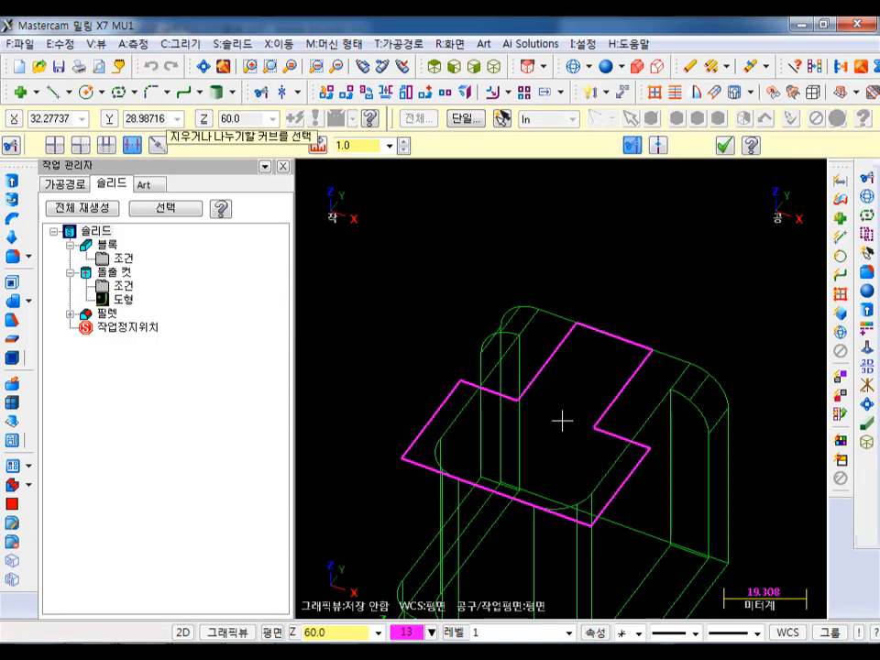
left_click(731, 145)
middle_click_drag(737, 149, 697, 210)
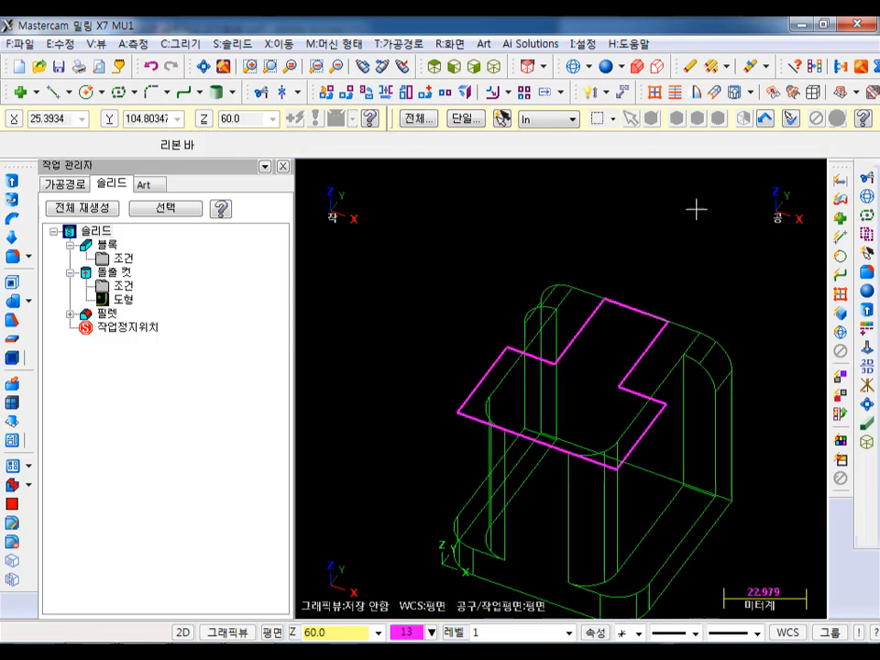
- Extrude the T-shaped outline 20 mm downward as a body cut through the upper part of the solid
left_click(12, 180)
left_click(481, 383)
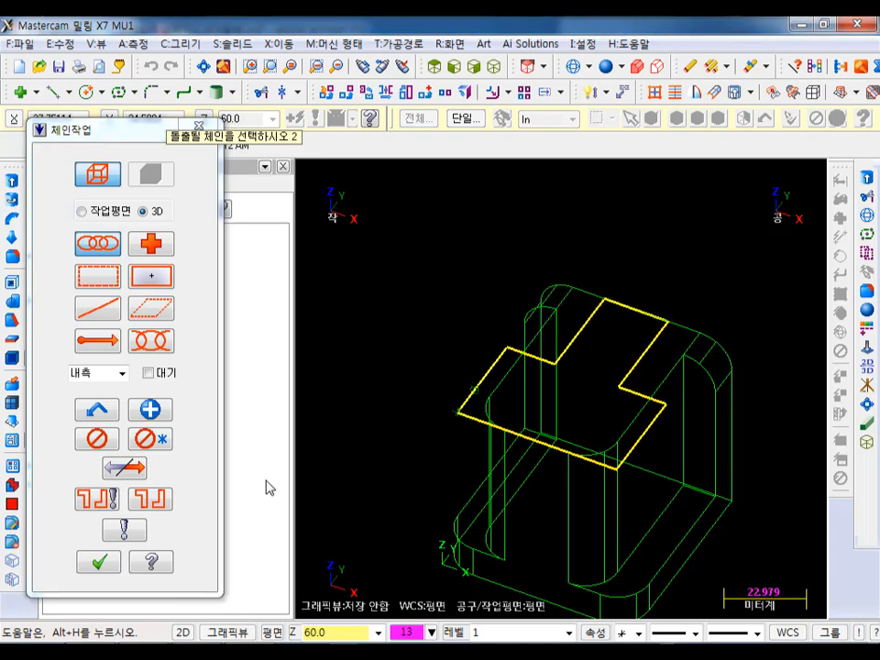
left_click(101, 561)
left_click_drag(366, 181, 305, 183)
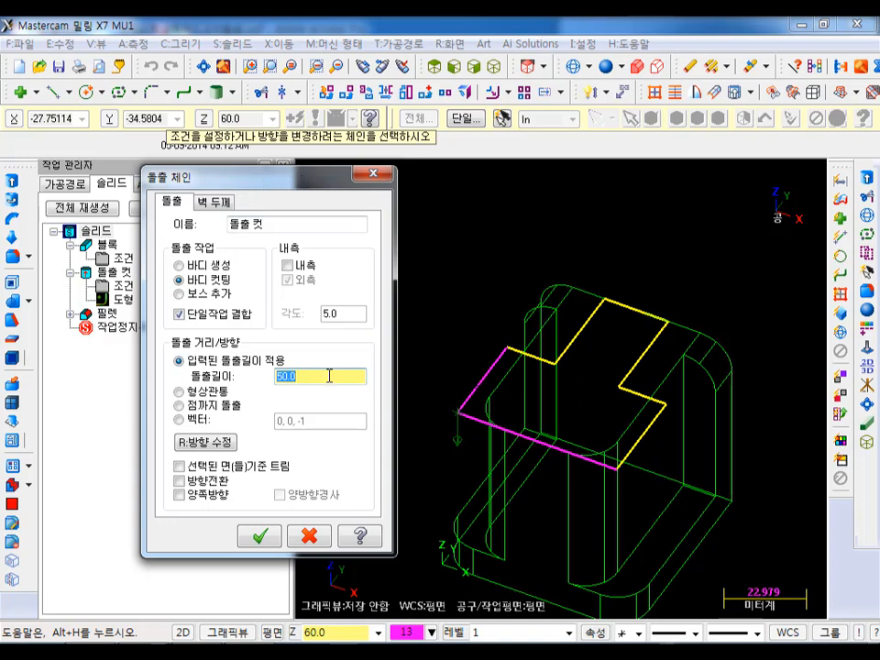
type("20")
left_click(264, 536)
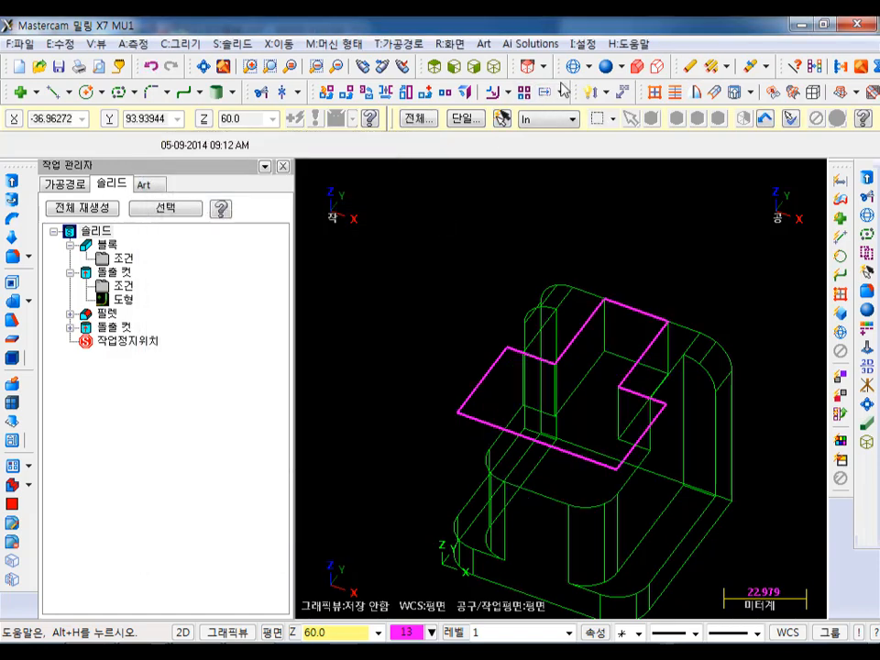
- Display the solid shaded and blank the T-shaped profile
left_click(454, 66)
middle_click_drag(721, 234, 684, 211)
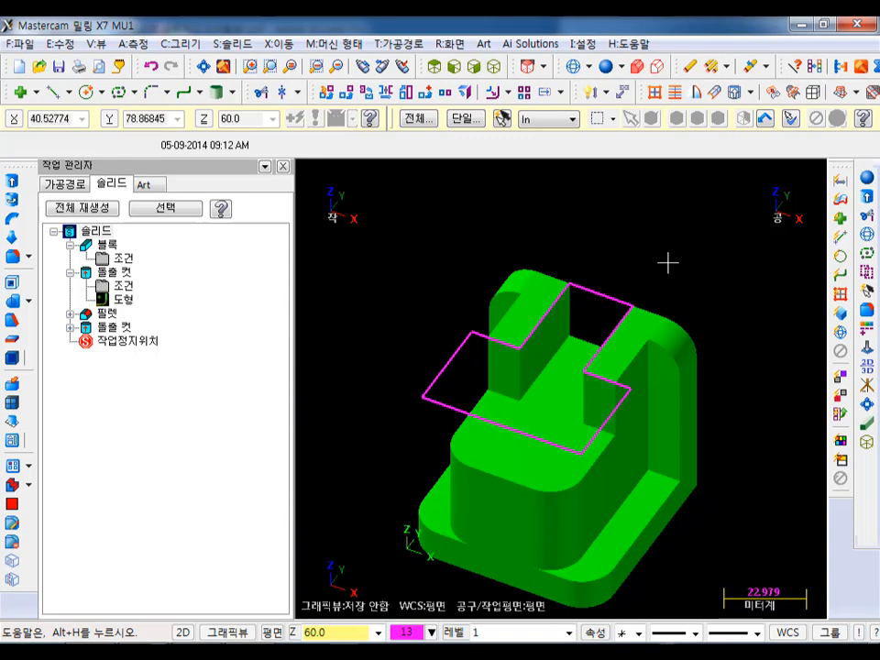
left_click(447, 352)
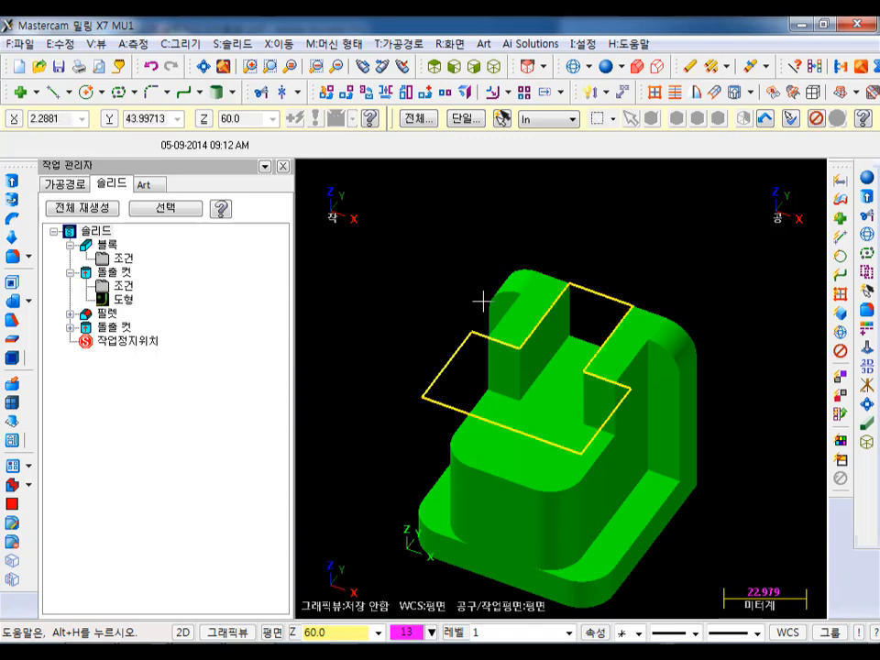
left_click(867, 276)
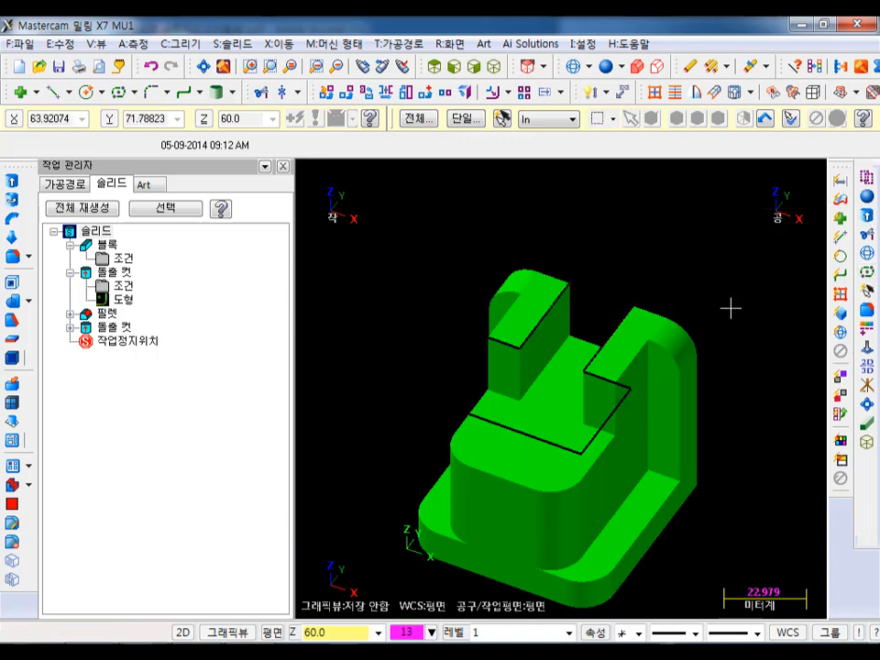
- Set the construction and tool plane to Front relative to the WCS
scroll(726, 277, "down", 3)
scroll(706, 252, "up", 1)
middle_click_drag(744, 337, 755, 302)
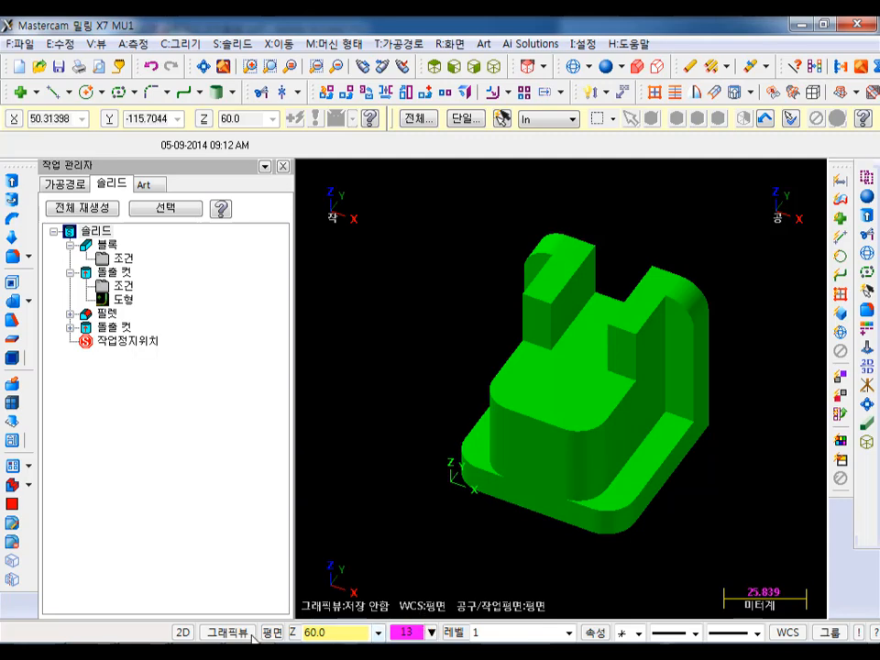
left_click(281, 632)
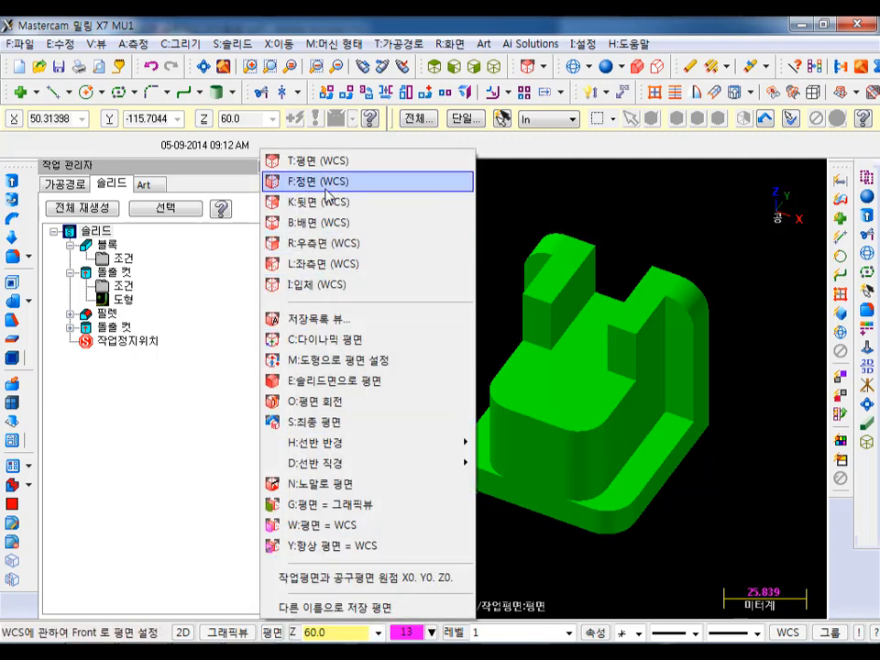
left_click(322, 182)
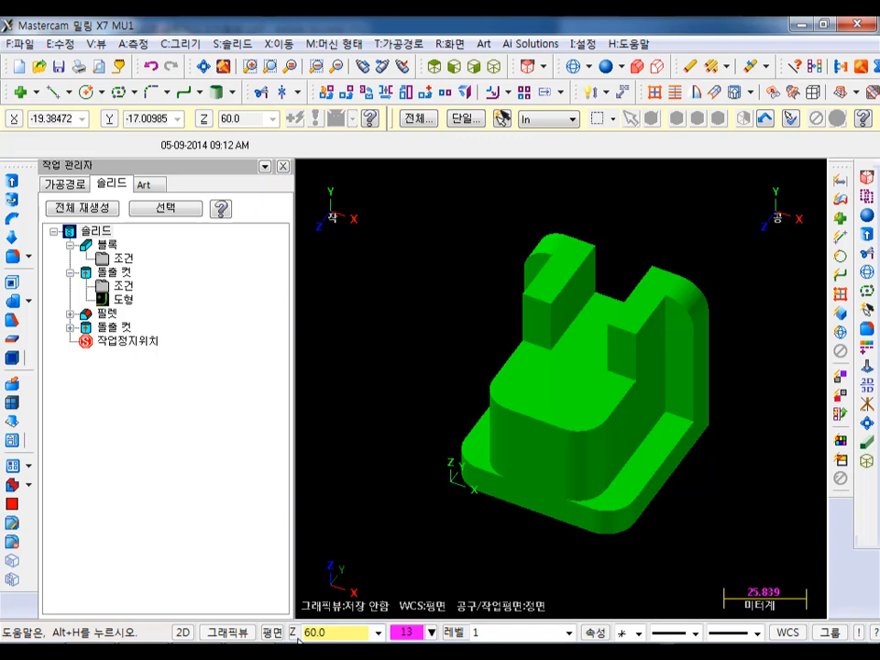
- At depth Z 0, draw a 60 × 20 mm rectangle with its bottom-centre point 10 mm above the midpoint of the base's front lower edge
left_click(325, 634)
type("0")
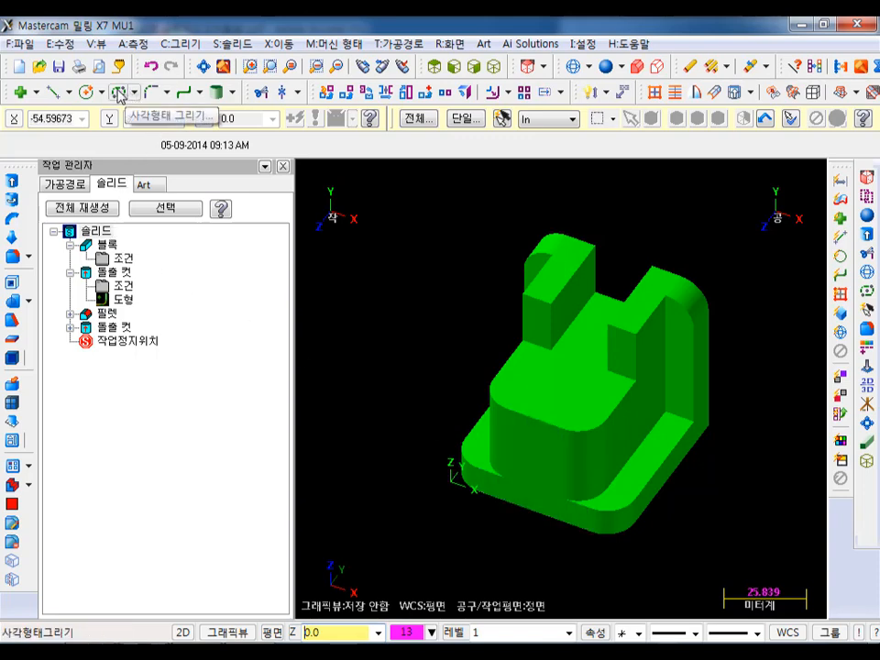
left_click(118, 93)
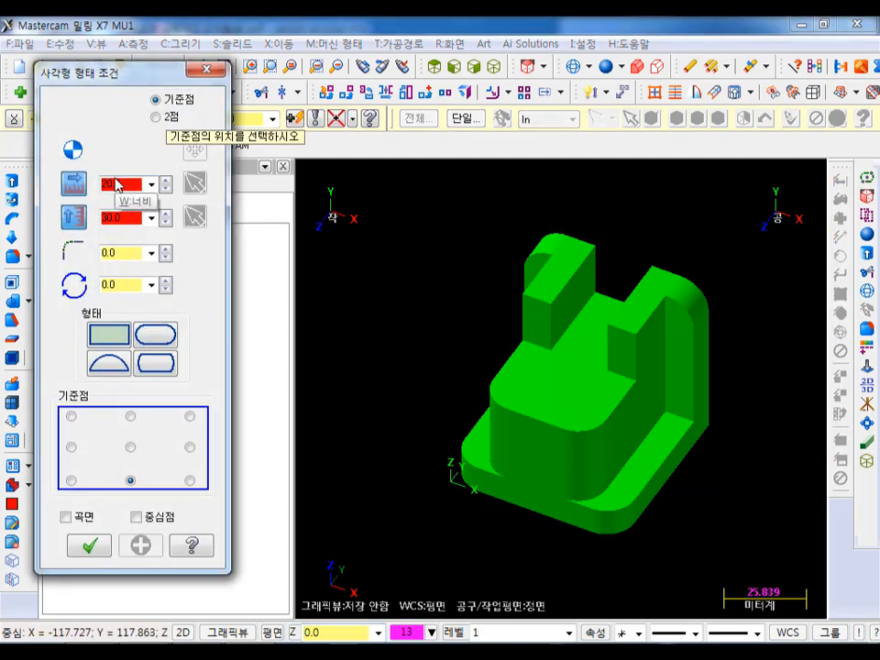
double_click(131, 184)
type("5")
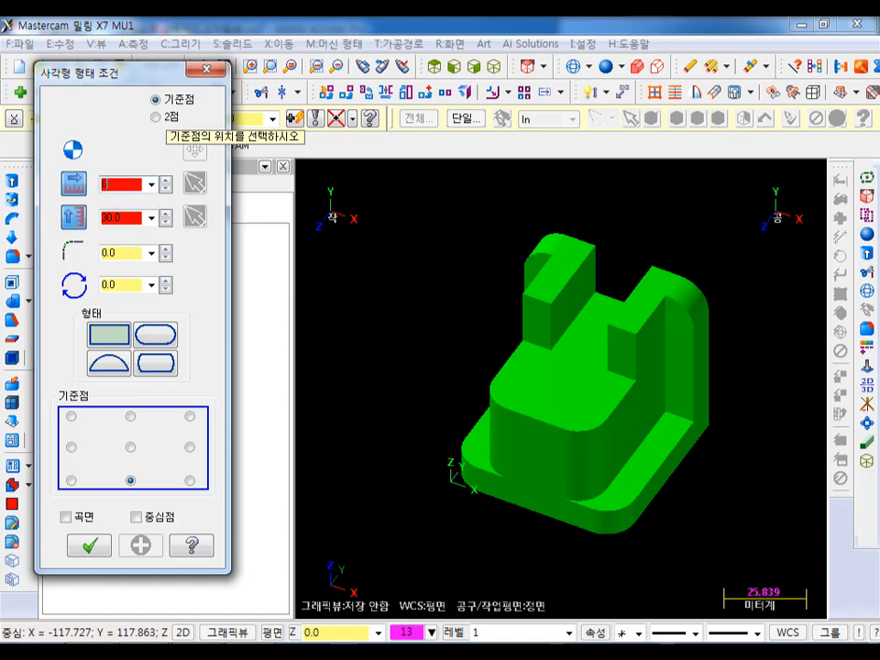
double_click(128, 217)
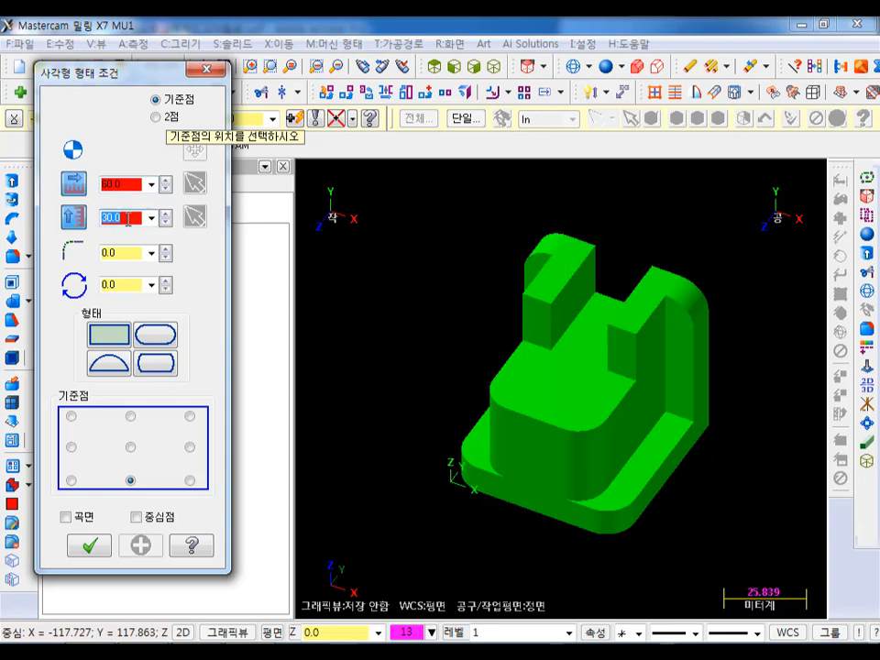
type("20")
key("Return")
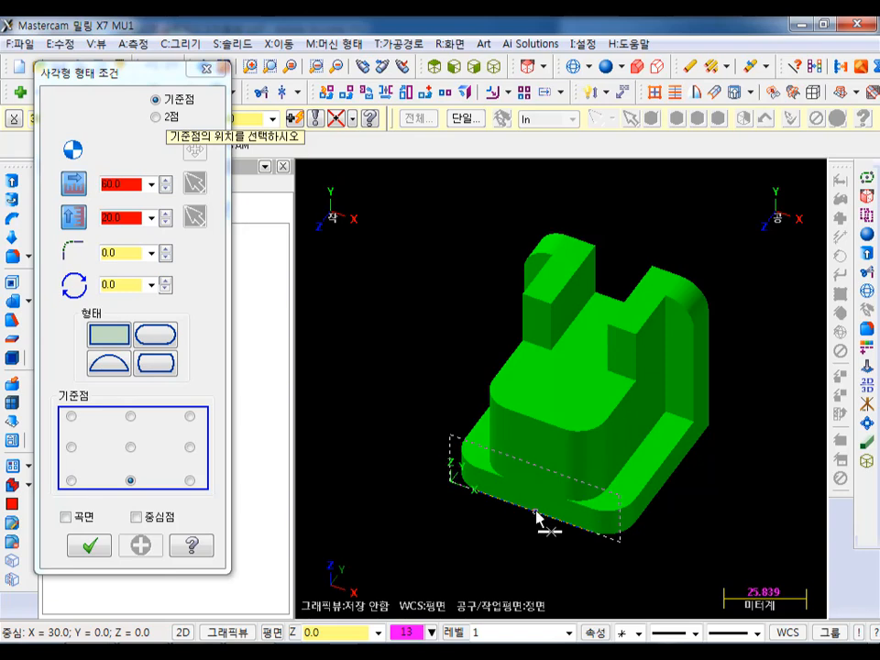
left_click(536, 513)
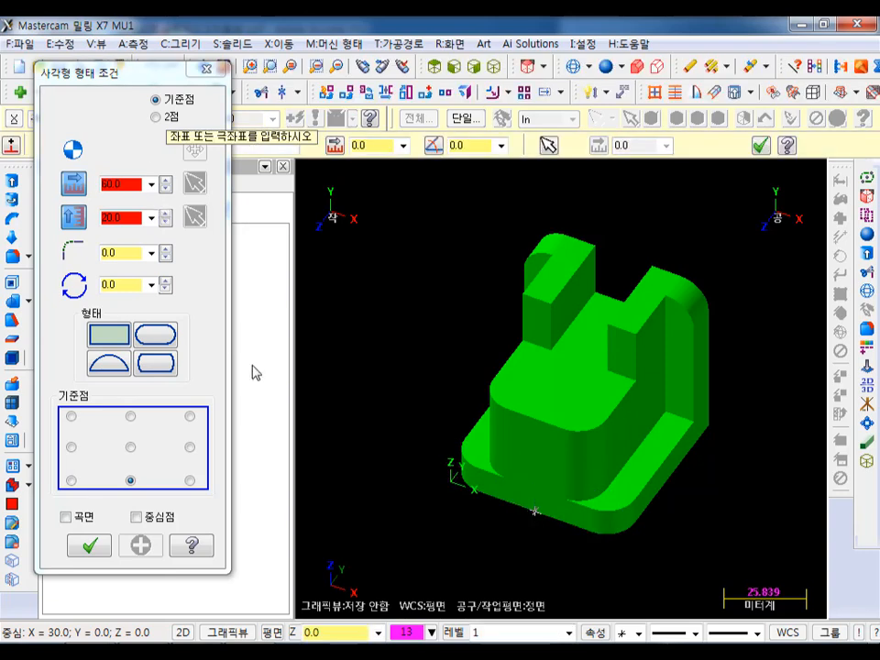
key("Return")
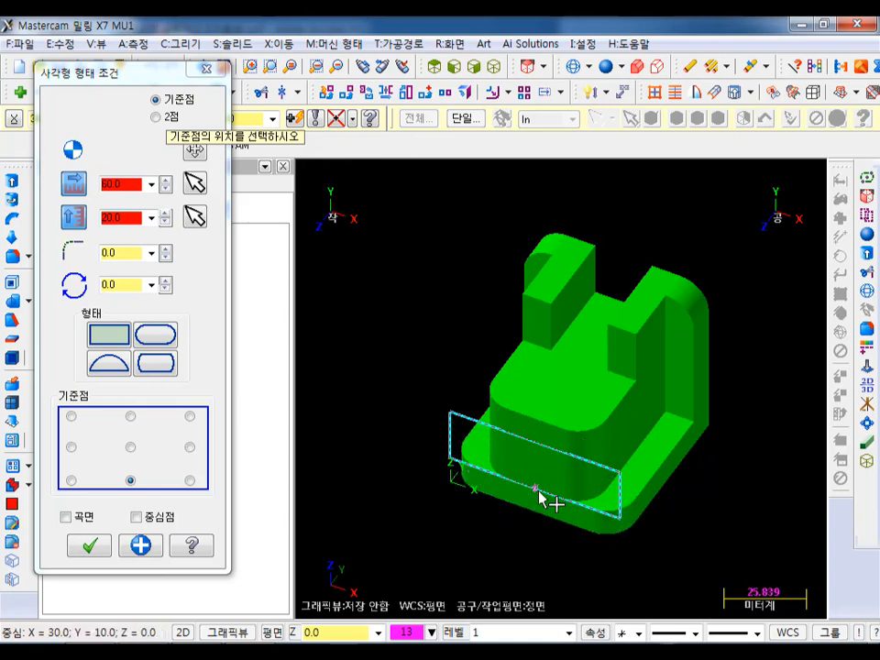
scroll(540, 499, "up", 6)
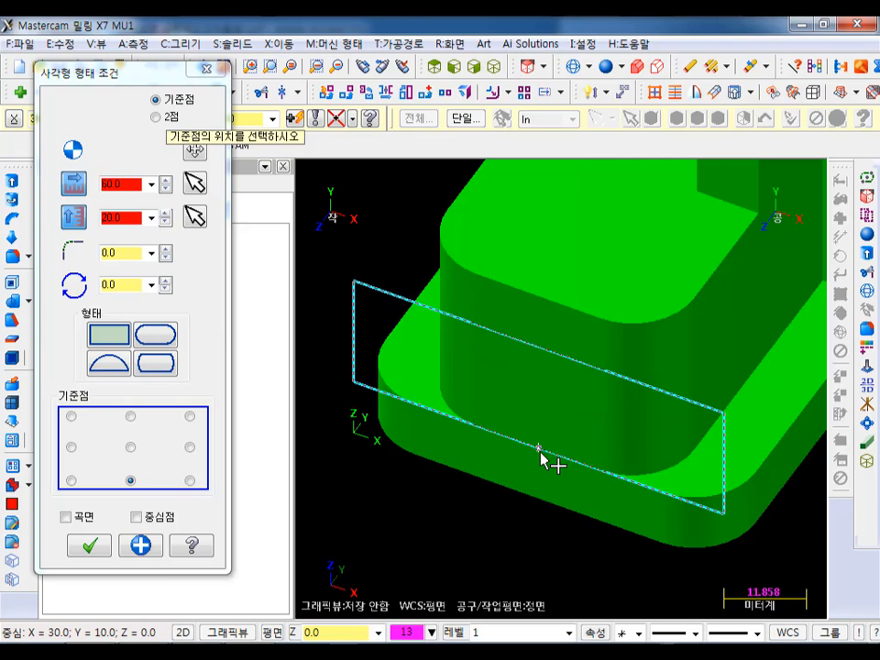
scroll(506, 561, "down", 2)
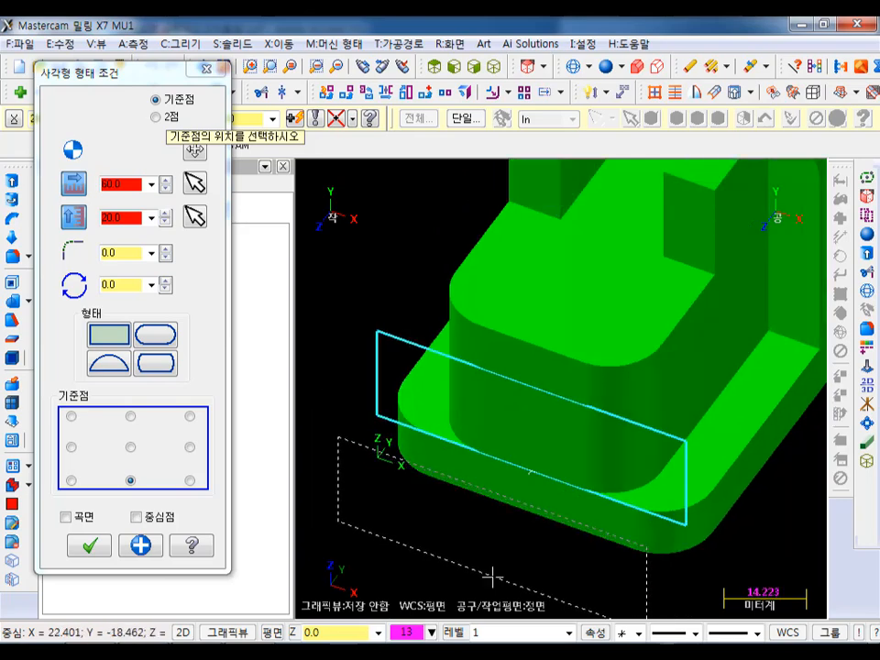
left_click(99, 548)
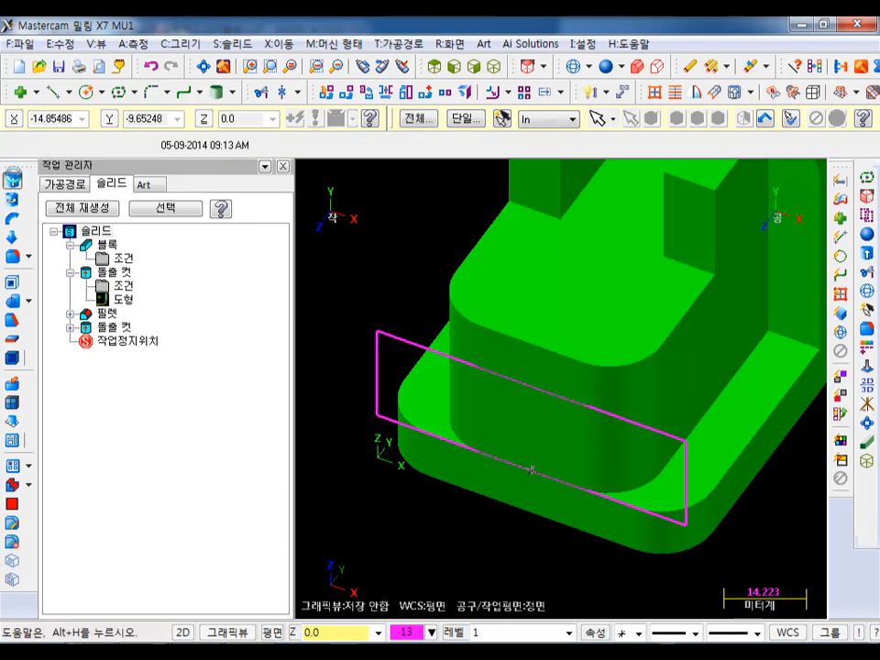
- Extrude the 60 × 20 mm rectangle 40 mm into the solid as a body cut between the base and the upper plate
left_click(12, 181)
left_click(377, 346)
left_click(98, 561)
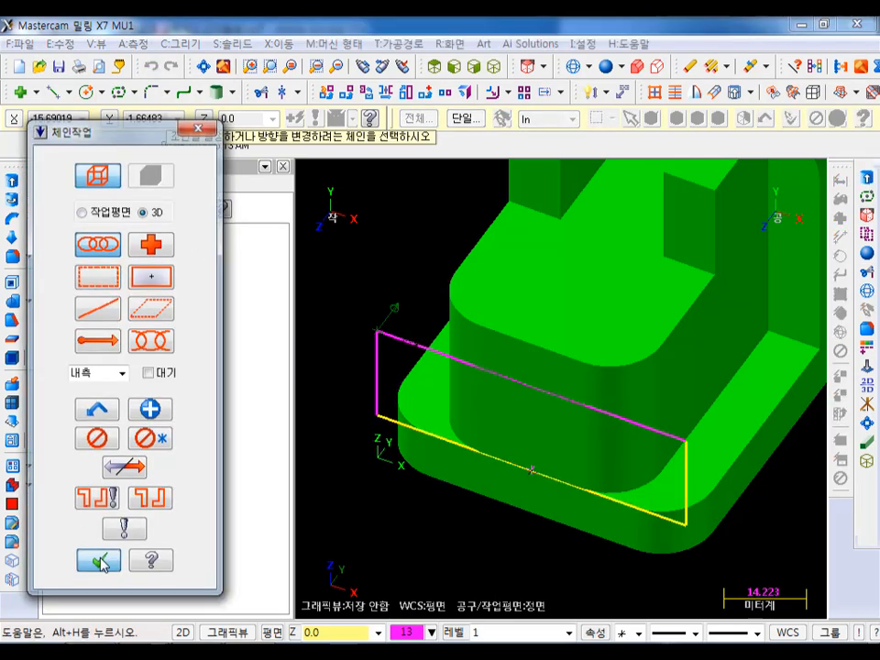
left_click_drag(284, 186, 190, 190)
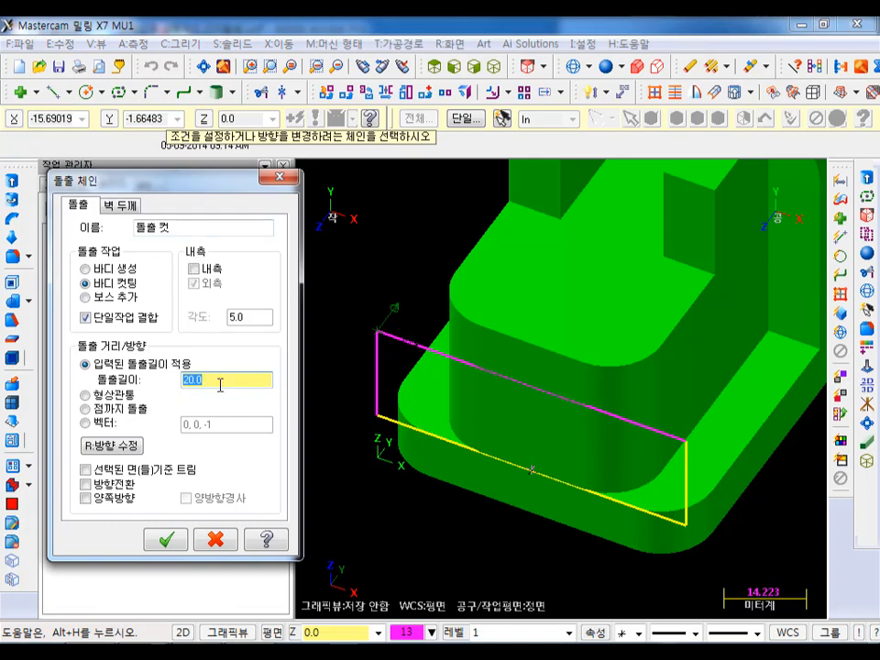
type("4")
left_click(165, 540)
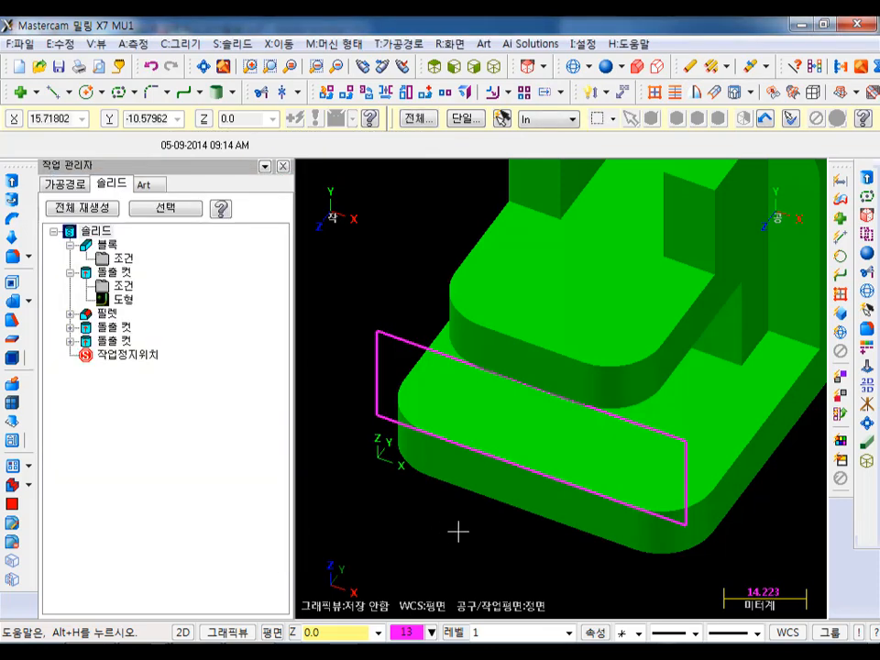
- Chain-select the rectangle used for the front cut and blank it
scroll(458, 531, "down", 1)
scroll(402, 467, "down", 1)
mouse_move(582, 320)
middle_mouse_down()
mouse_move(598, 290)
mouse_move(598, 303)
middle_mouse_up()
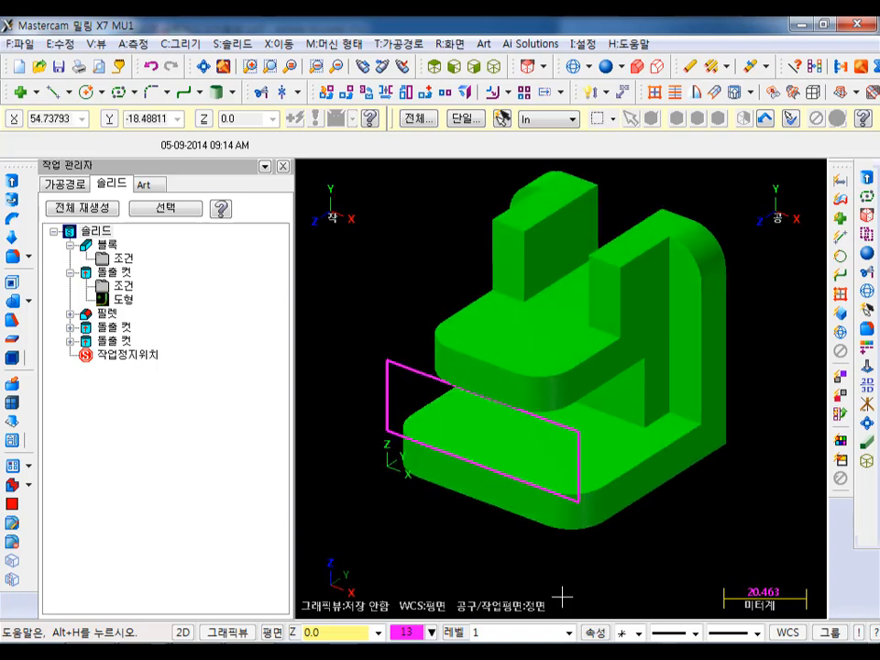
left_click(405, 373)
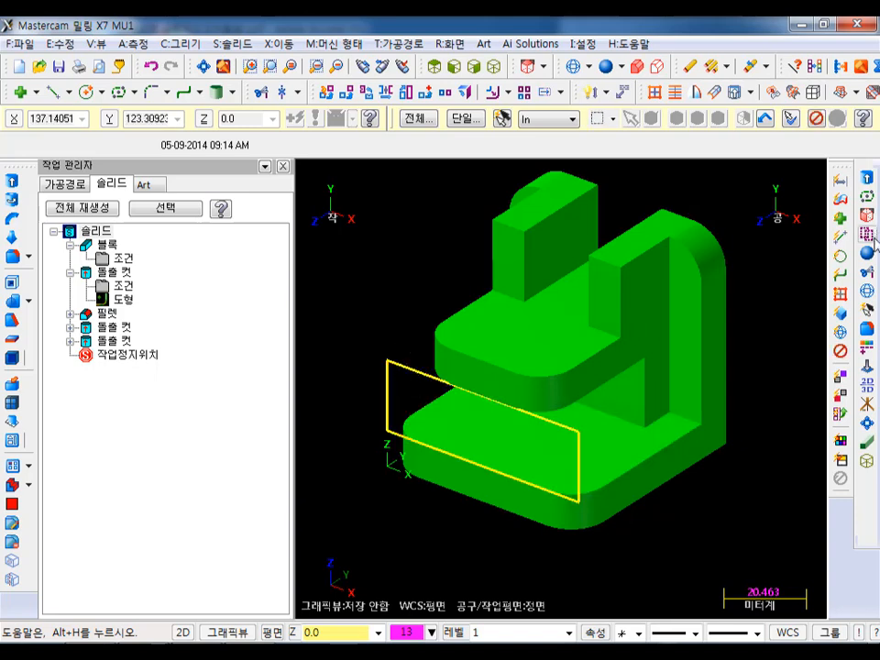
key("alt+F1")
middle_click_drag(562, 233, 545, 254)
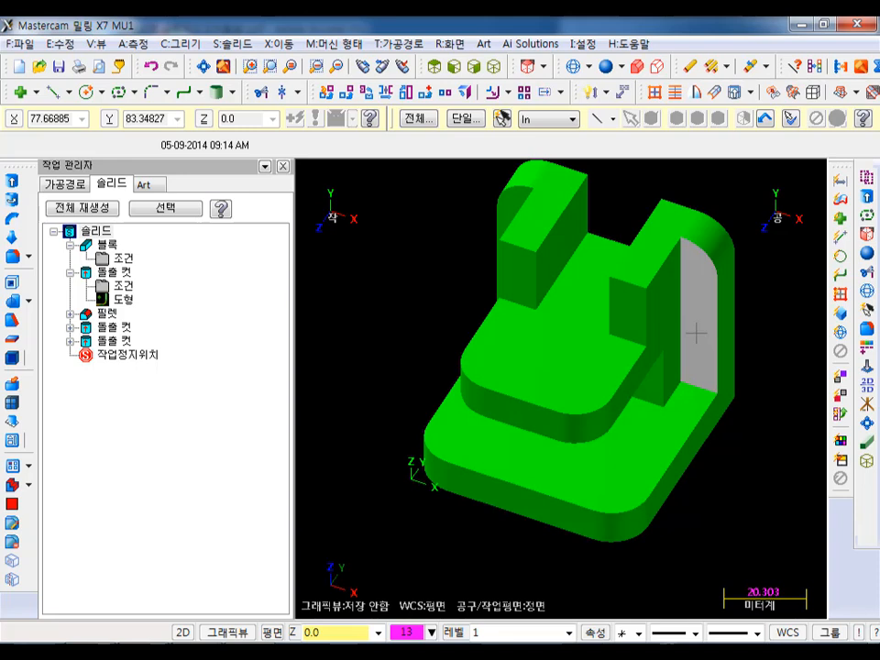
- On the Top plane at depth Z 40, draw a 20 mm diameter circle centred 20 mm in Y from the midpoint of the upper plate's front edge
left_click(88, 91)
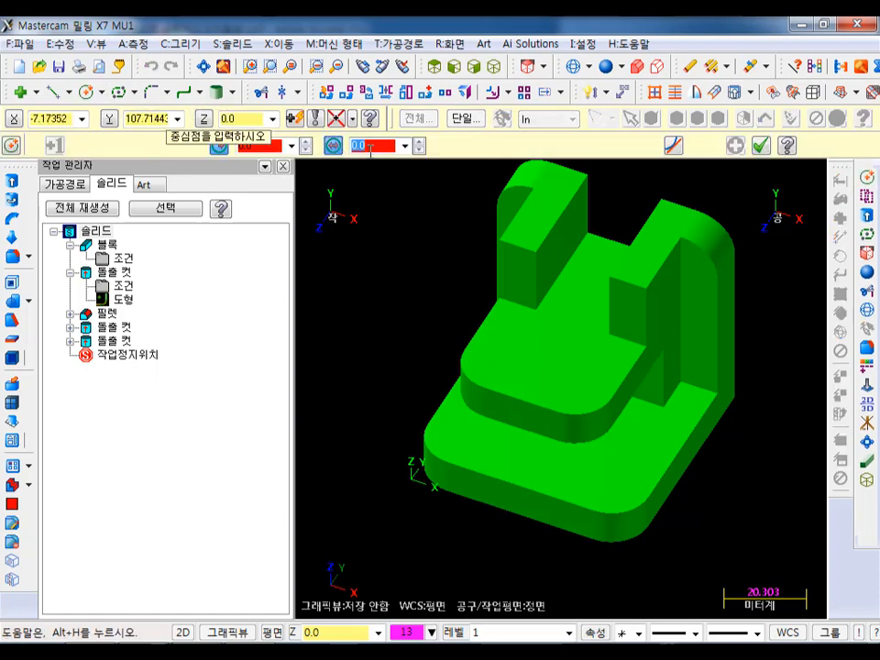
type("20")
key("Return")
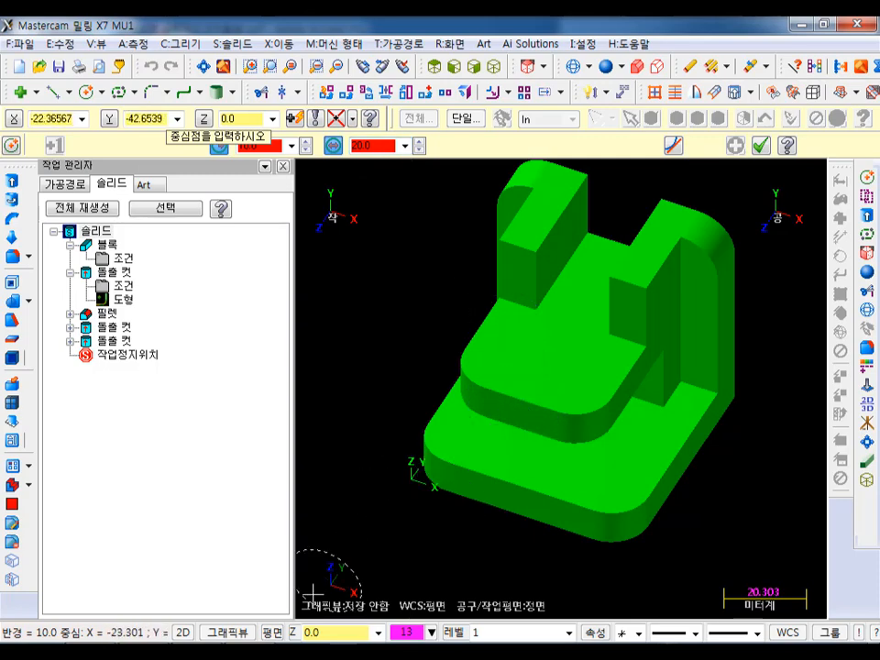
left_click(272, 632)
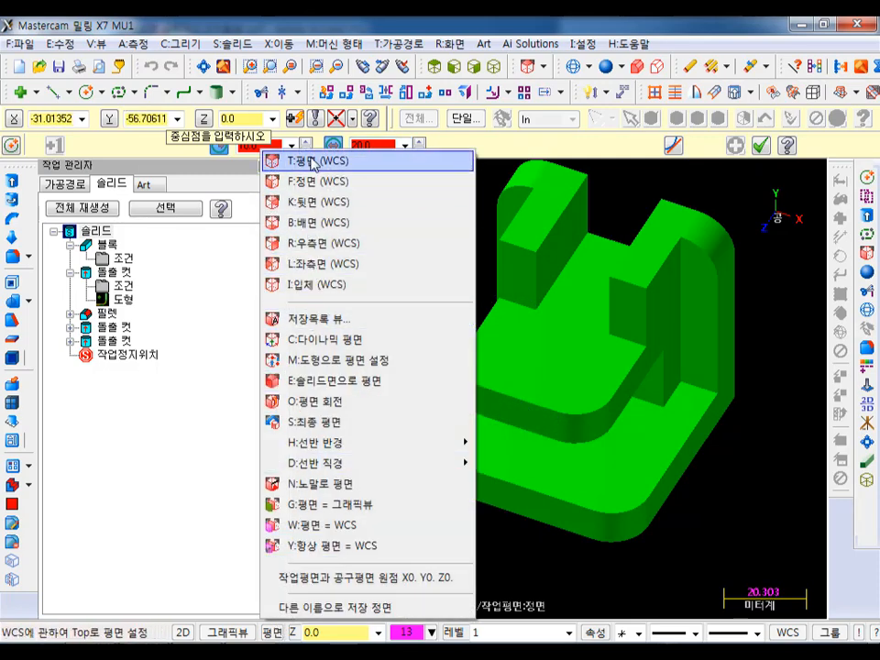
left_click(312, 162)
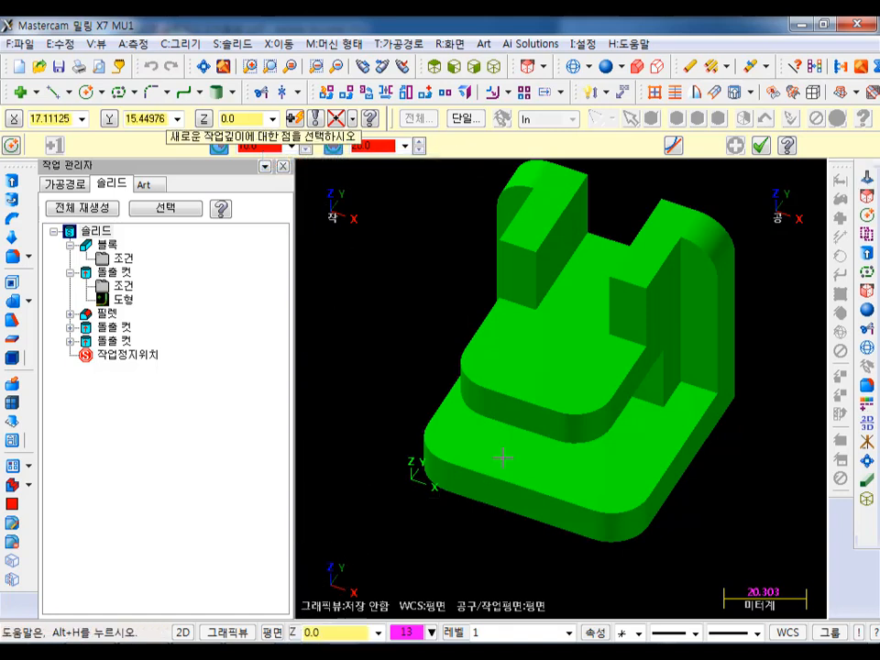
left_click(529, 412)
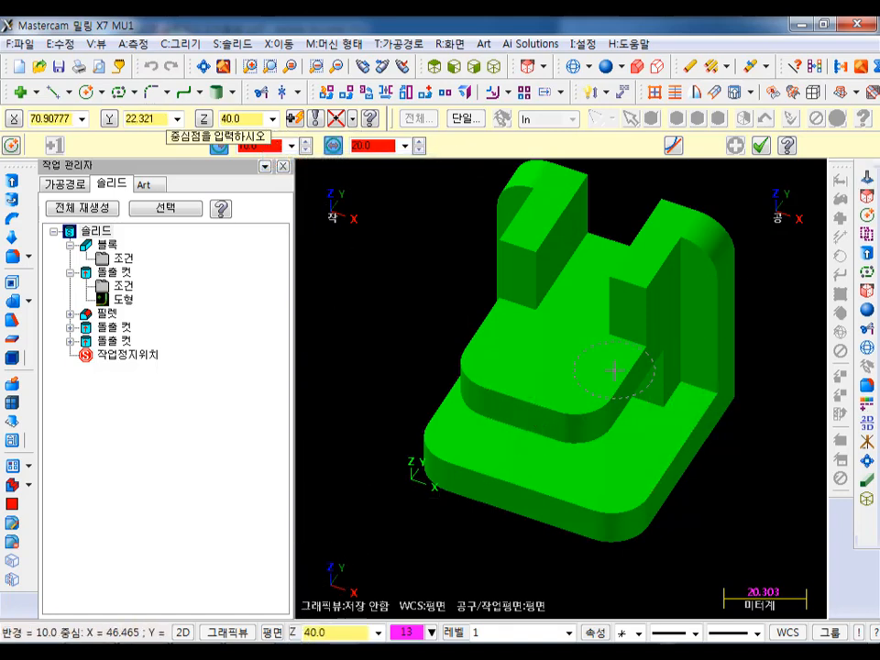
left_click(524, 400, "shift")
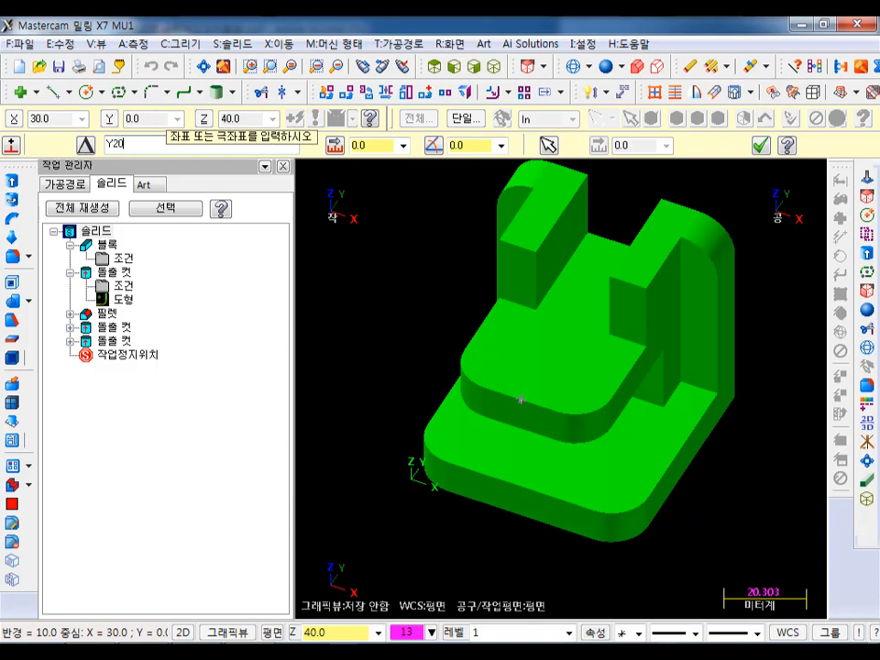
key("Return")
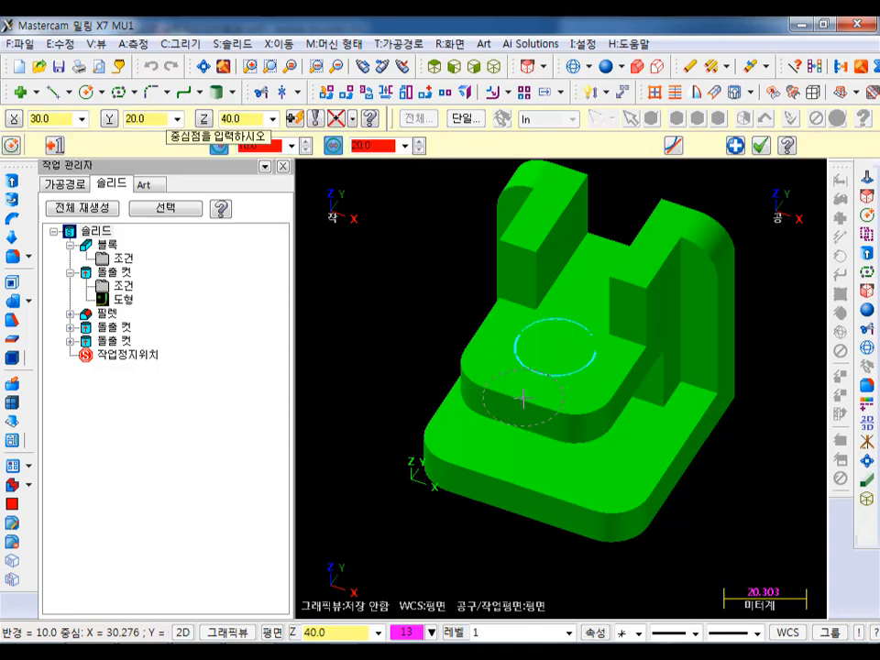
- Display the solid in wireframe and accept the circle on the upper plate
left_click(434, 66)
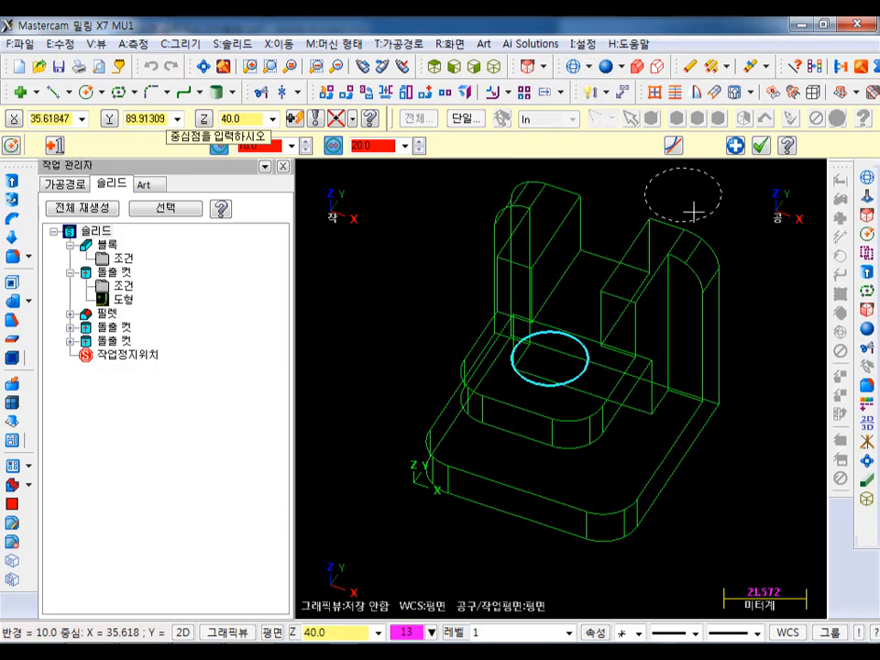
mouse_move(725, 274)
middle_mouse_down()
mouse_move(718, 249)
mouse_move(699, 291)
middle_mouse_up()
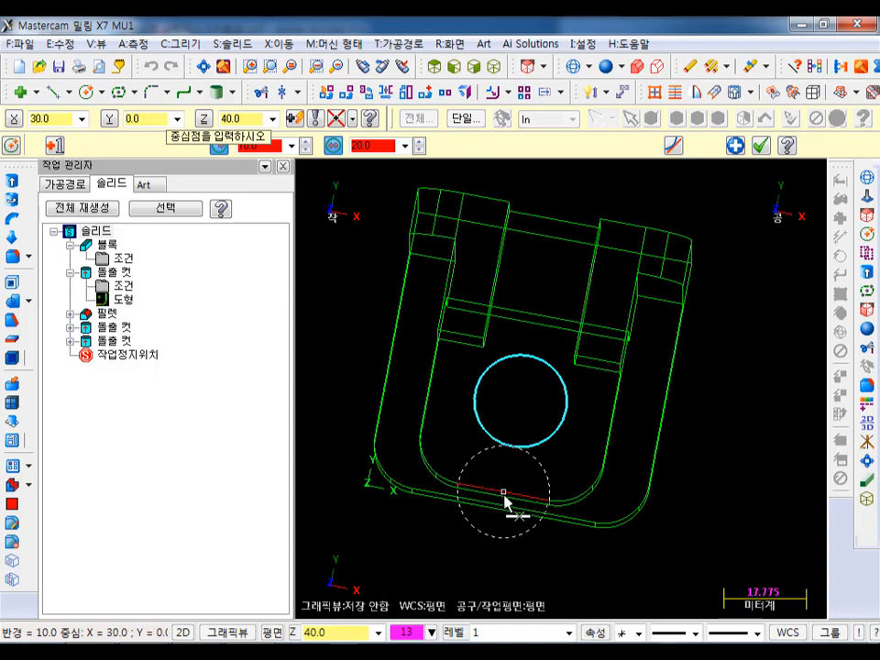
left_click(519, 401)
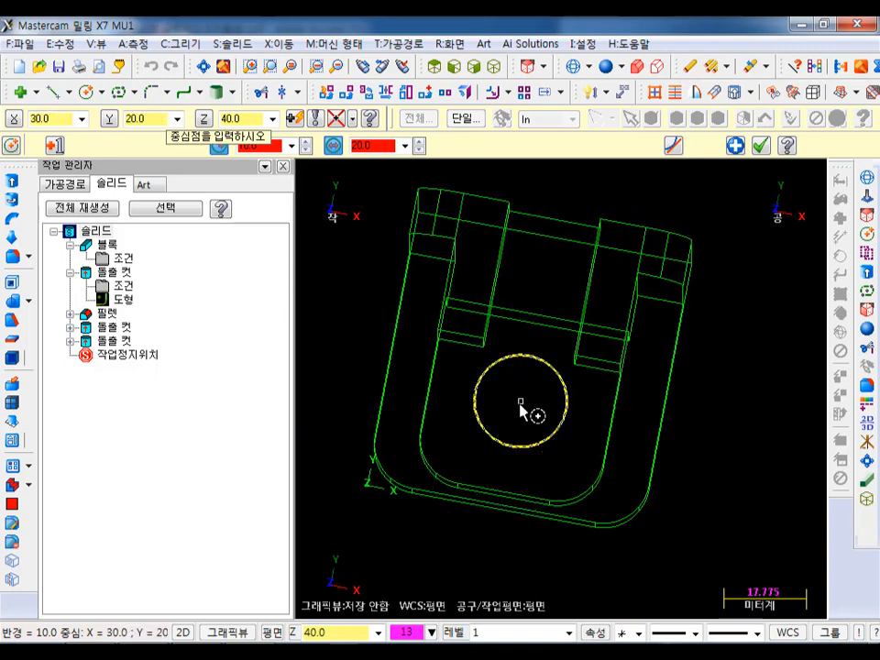
left_click(759, 144)
- Extrude the circle as a body cut through the entire solid, making holes in the upper plate and the base
middle_click_drag(596, 326, 608, 266)
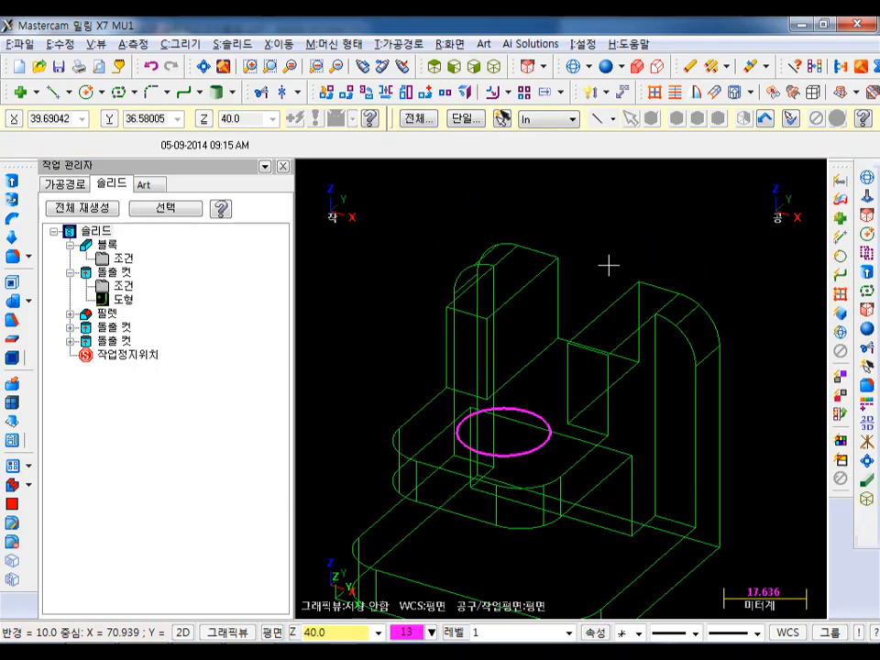
scroll(607, 266, "down", 2)
left_click(12, 181)
left_click(541, 417)
left_click(98, 561)
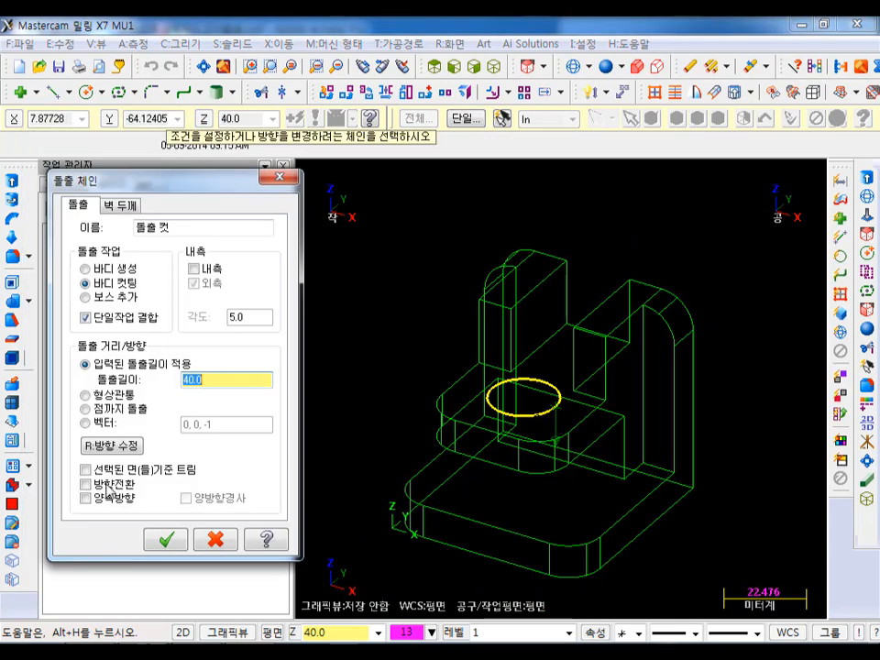
left_click(105, 395)
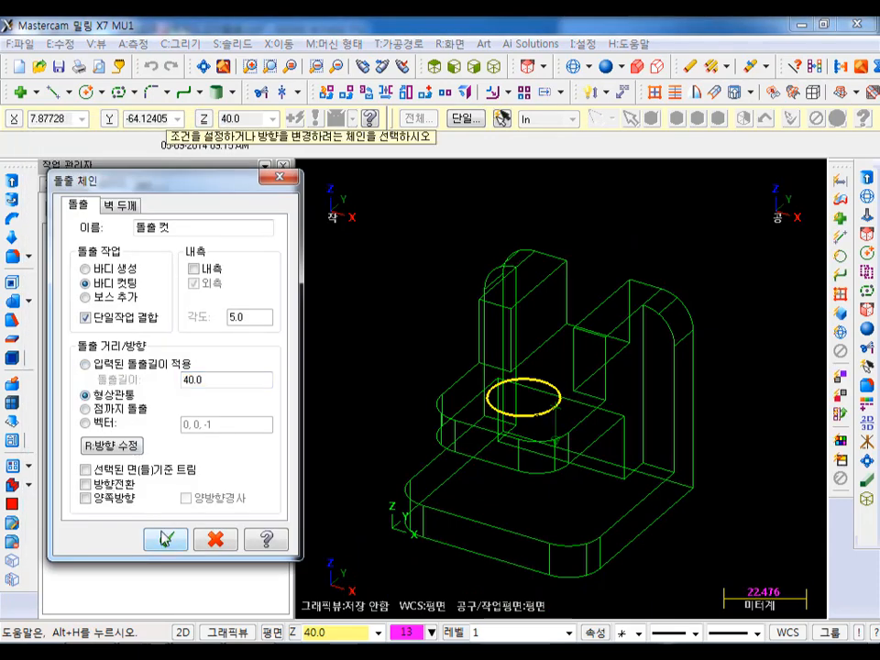
left_click(165, 539)
- Display the solid shaded and blank the circle at the rim of the upper plate's hole
left_click(606, 66)
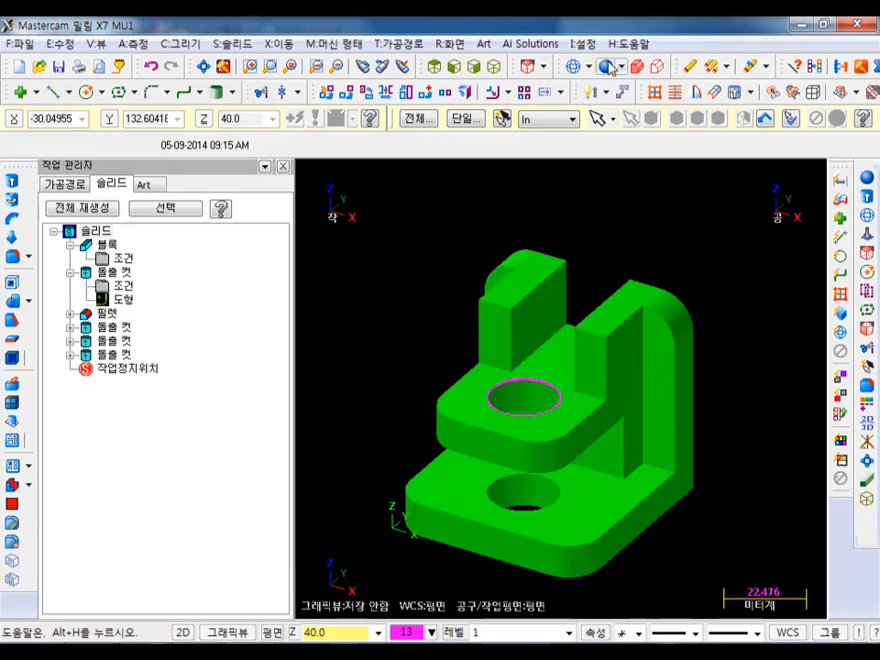
left_click(562, 352)
left_click(503, 119)
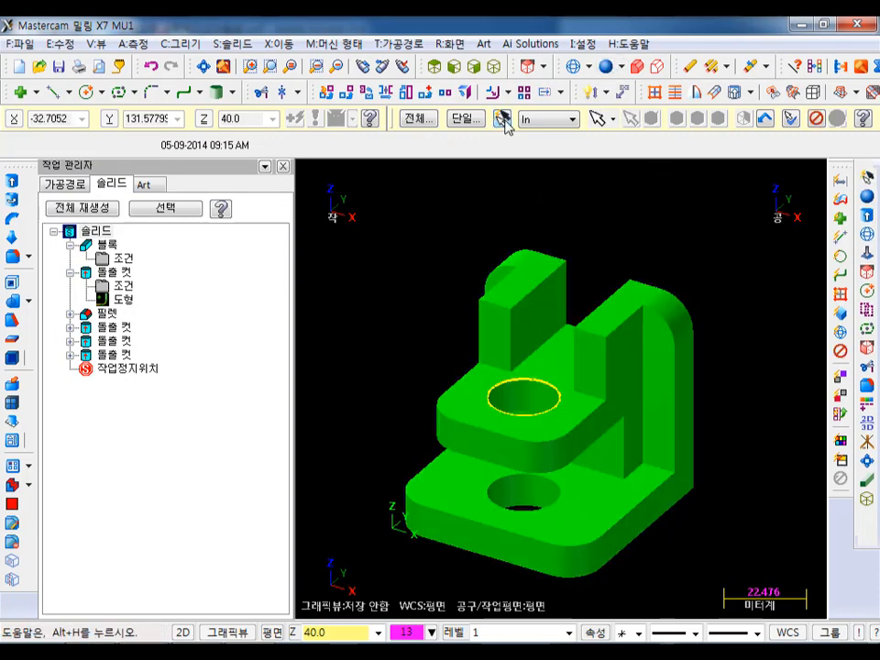
left_click(866, 308)
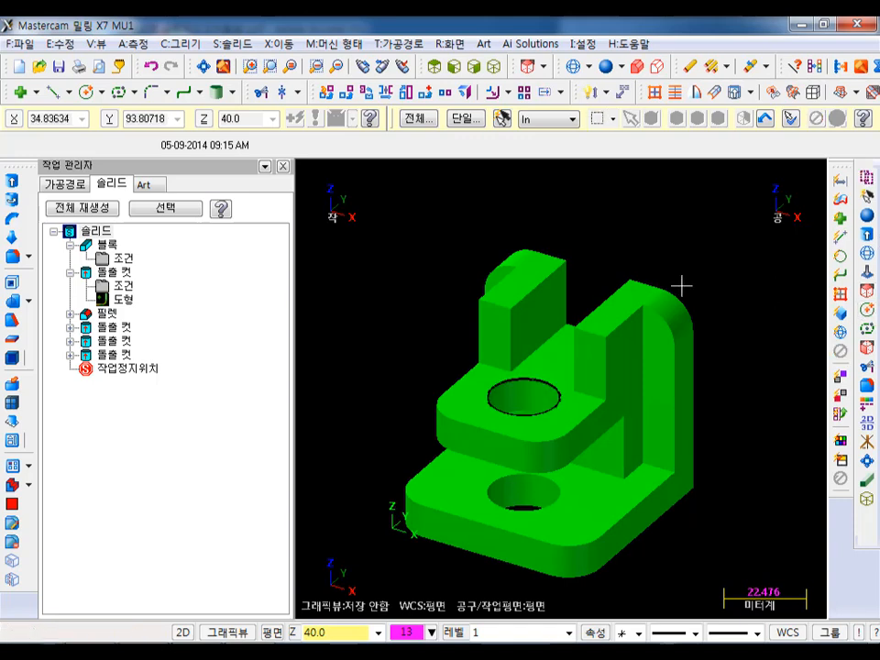
- Show the finished solid in the isometric view to examine its overall shape
left_click(494, 66)
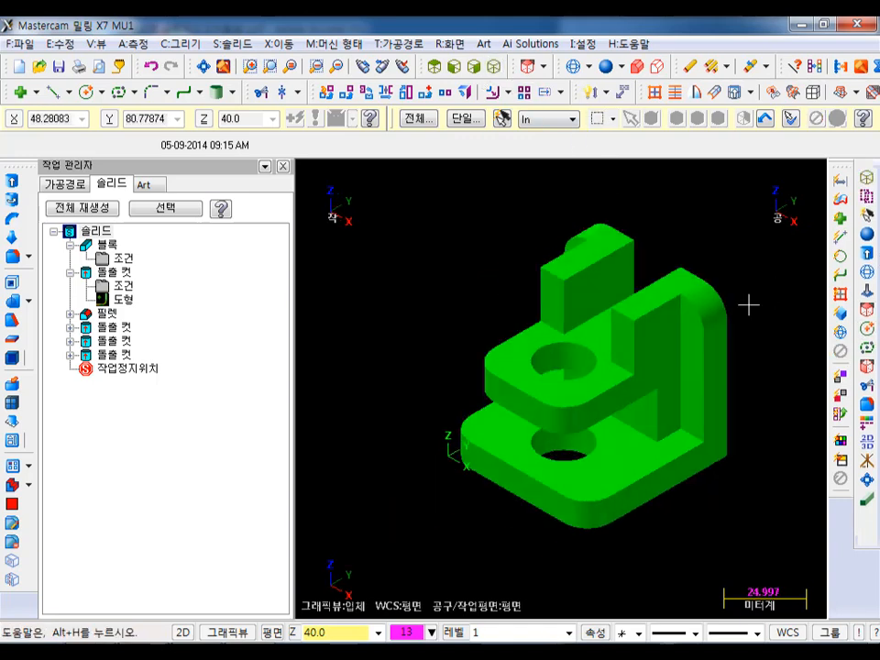
scroll(747, 316, "up", 1)
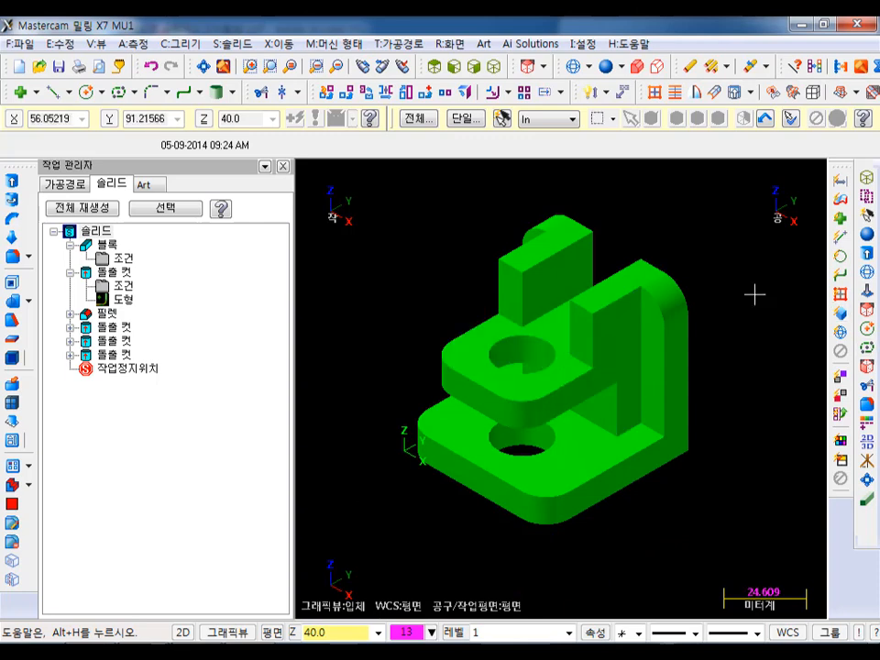
scroll(692, 266, "up", 1)
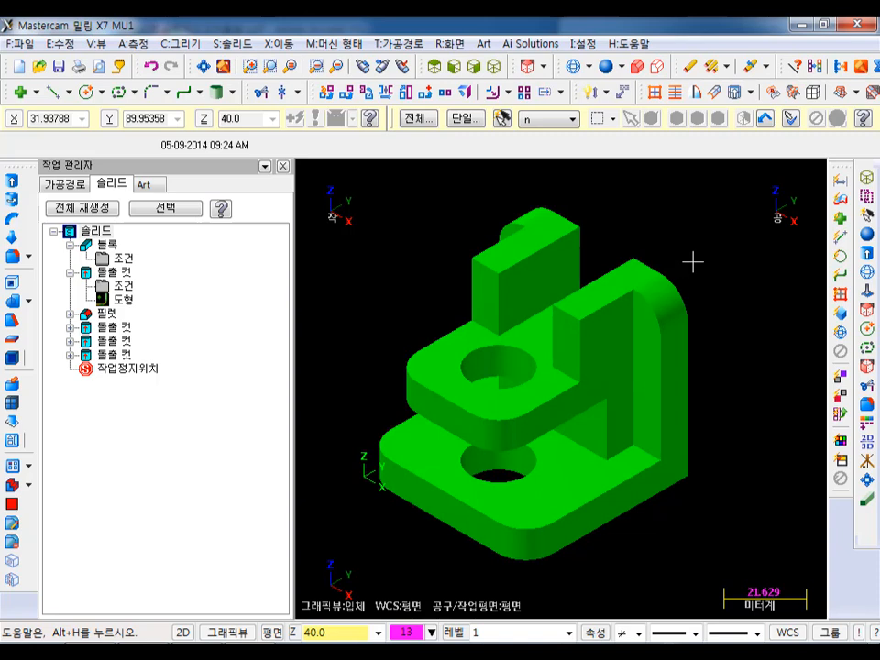
- Collapse the block and first extruded cut in the solid's operation history and highlight the whole solid's entry
left_click(72, 246)
left_click(72, 260)
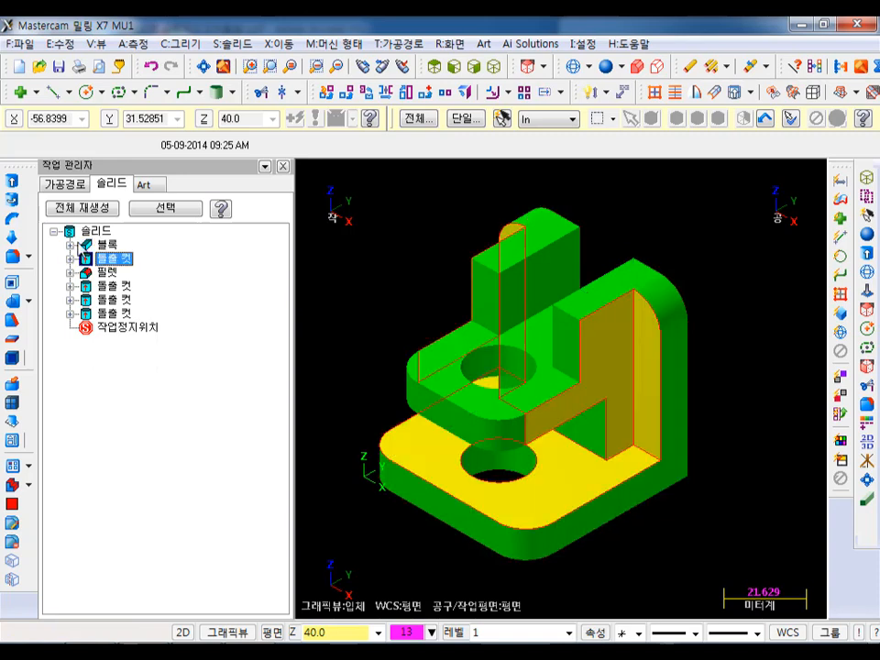
left_click(72, 231)
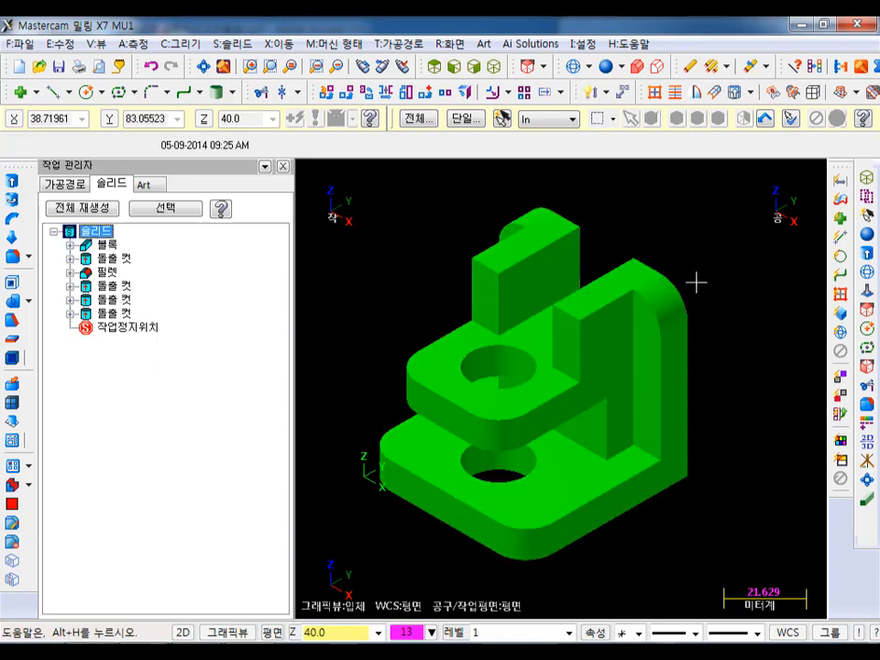
scroll(769, 200, "down", 1)
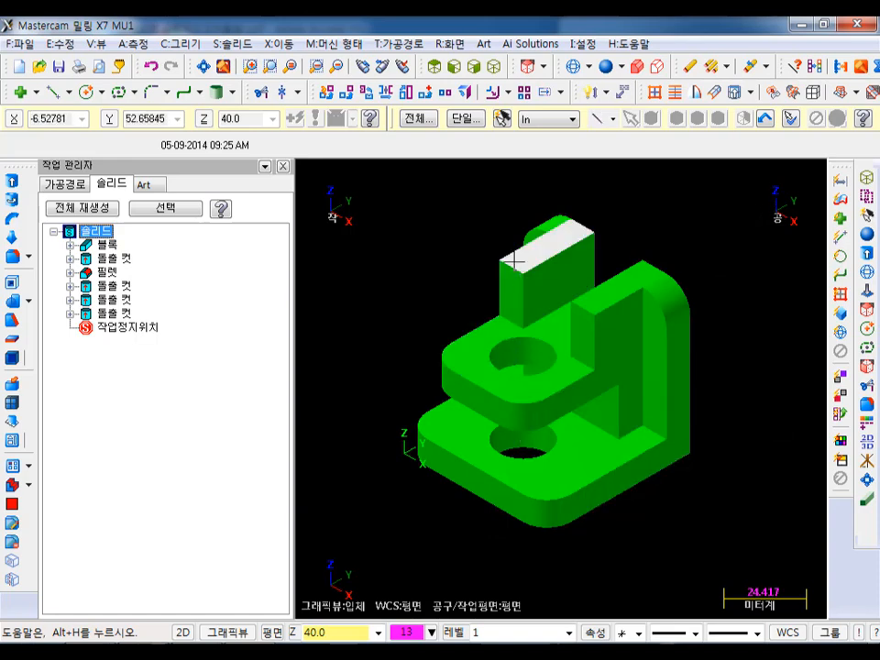
- Look at the blanked construction geometry in Unblank mode and return to the solid without restoring anything
left_click(449, 43)
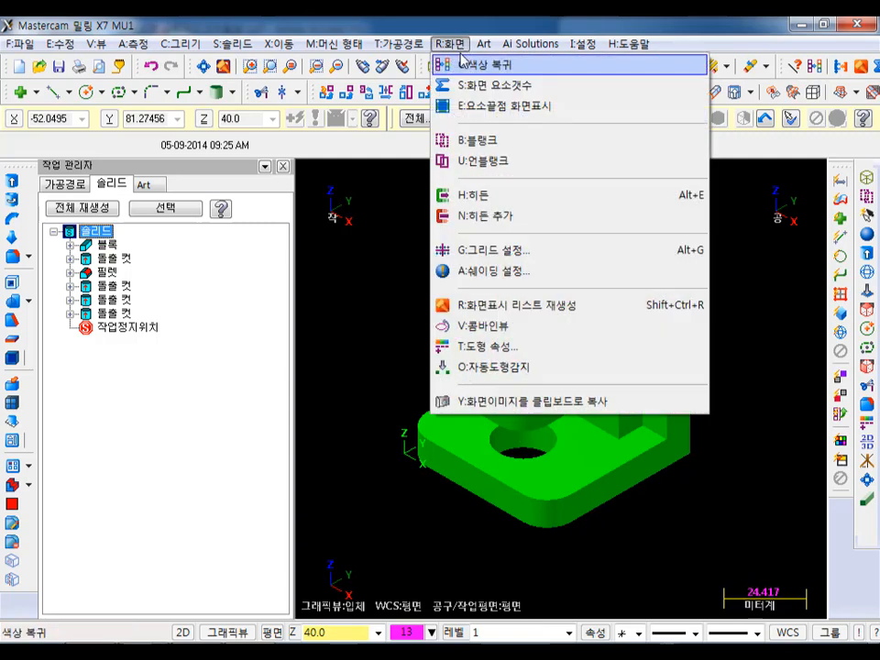
left_click(481, 161)
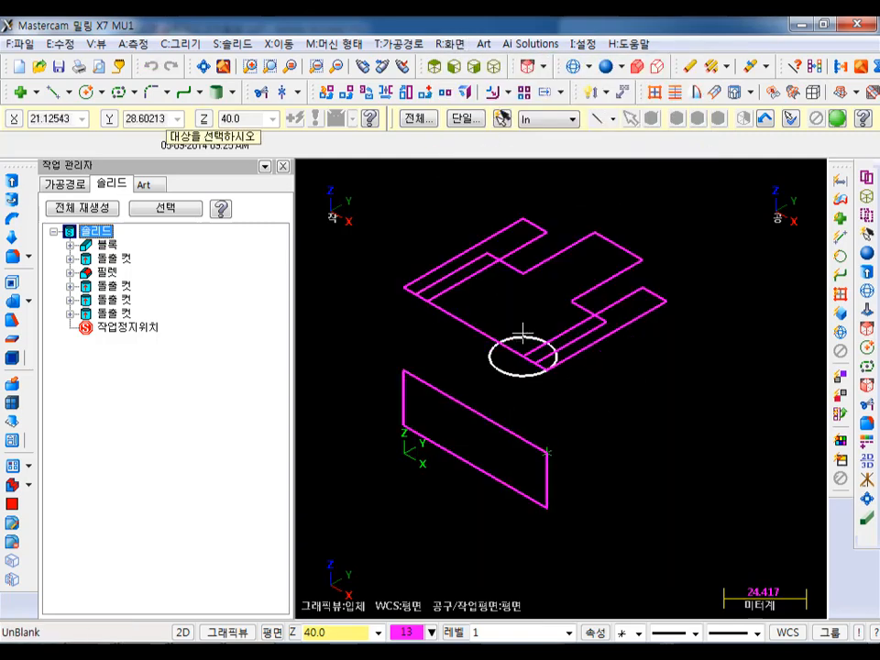
left_click(835, 121)
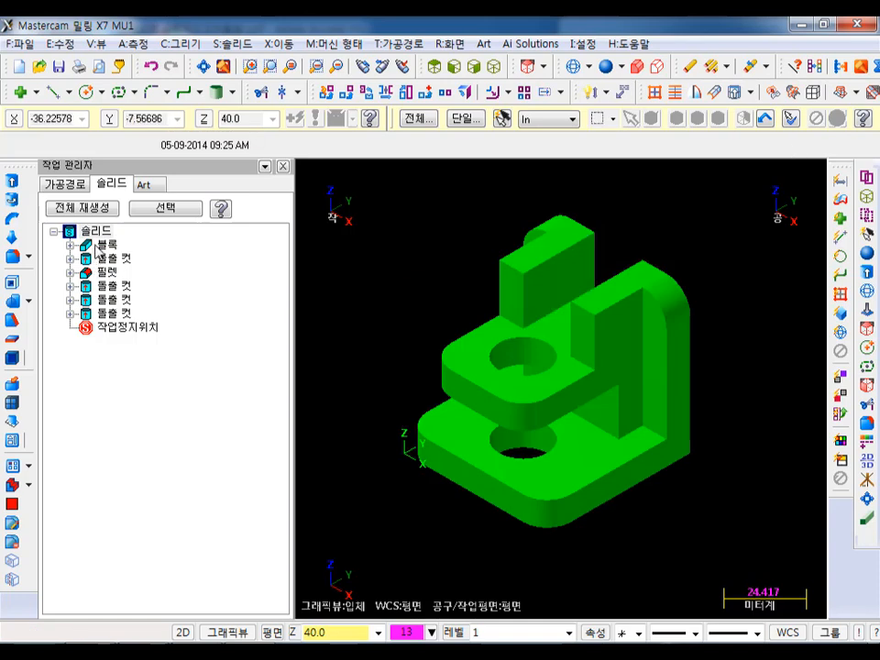
- Inspect the first extruded cut and the fillet in the operation history, including their parameters and geometry entries
left_click(69, 258)
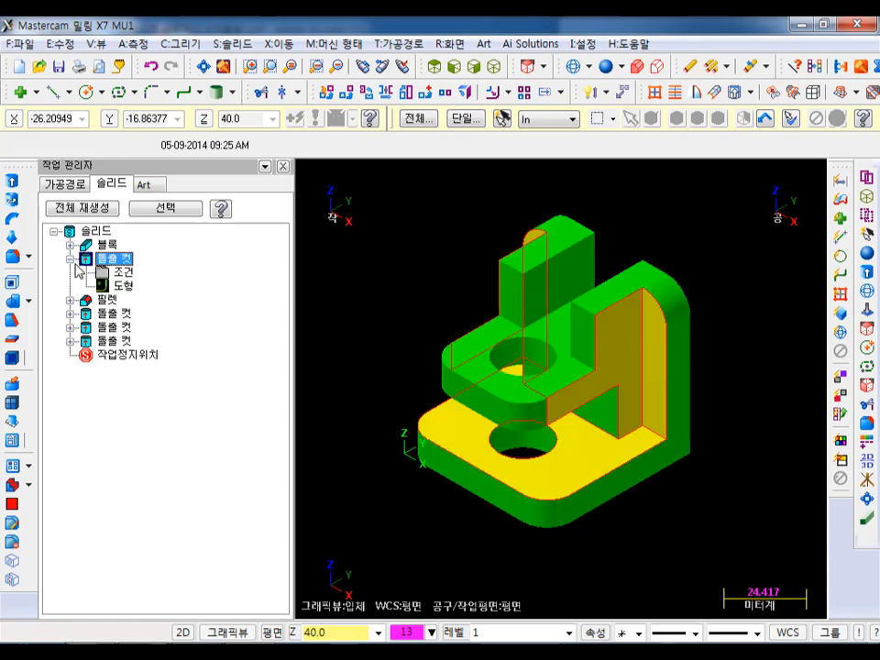
left_click(71, 299)
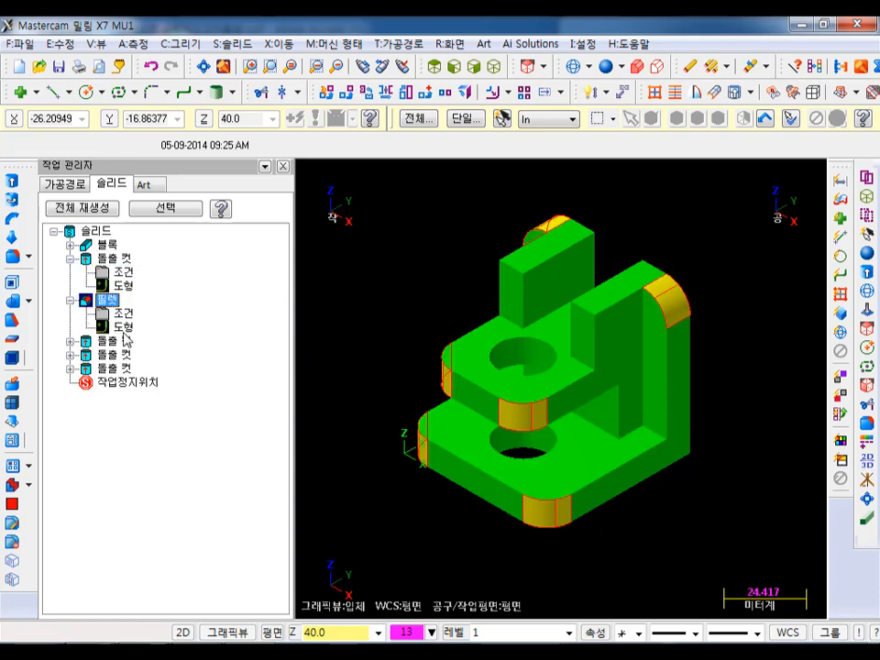
left_click(69, 258)
left_click(70, 272)
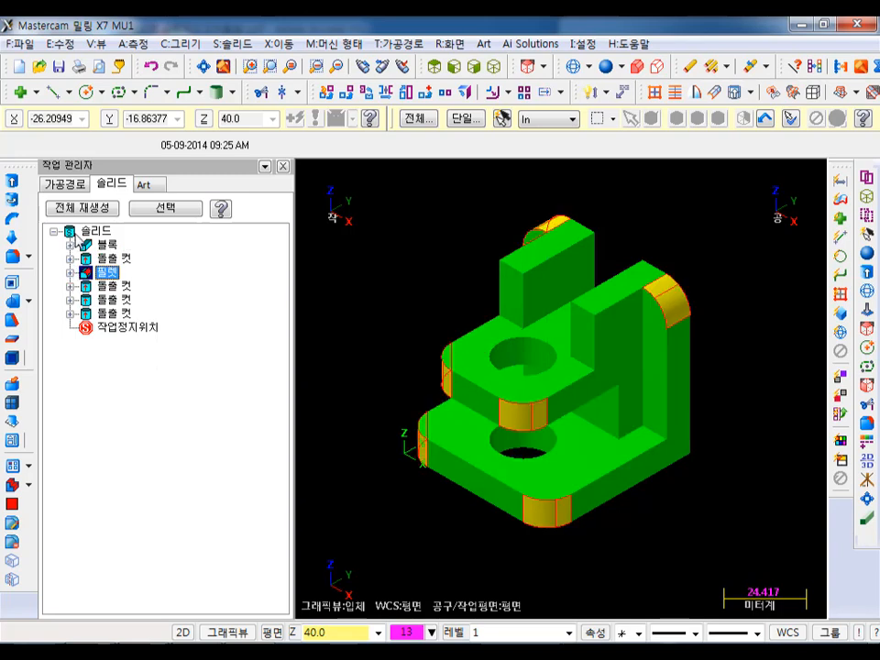
left_click(87, 231)
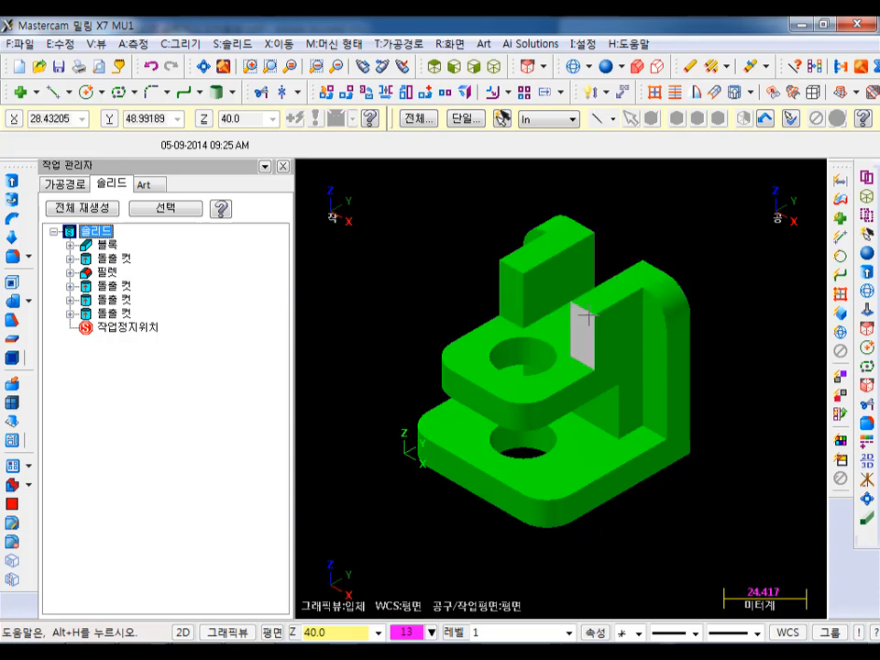
left_click(231, 43)
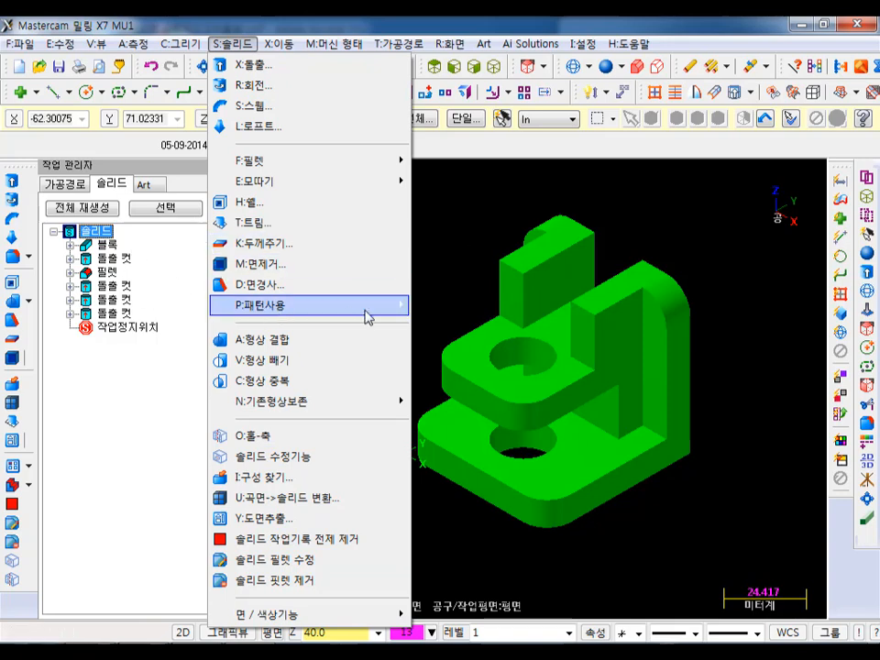
mouse_move(371, 317)
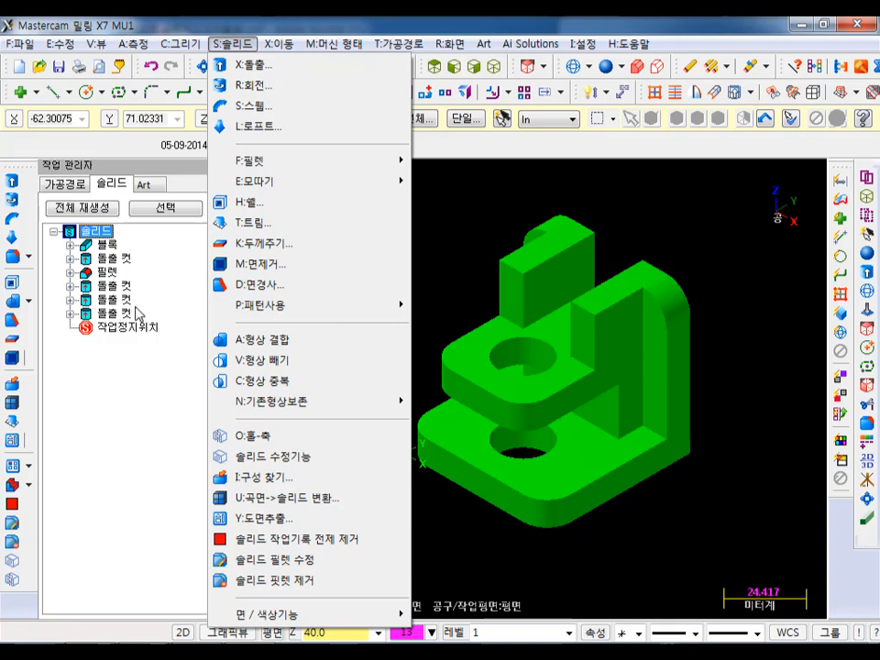
left_click(497, 206)
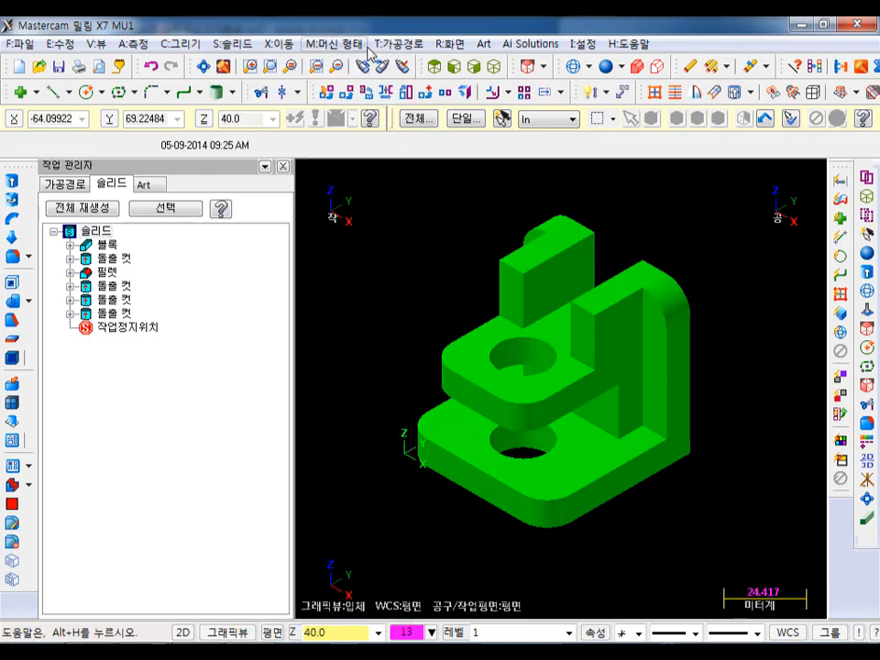
- Unblank the profile lines, the hole circle and the other blanked construction geometry of the solid
left_click(449, 43)
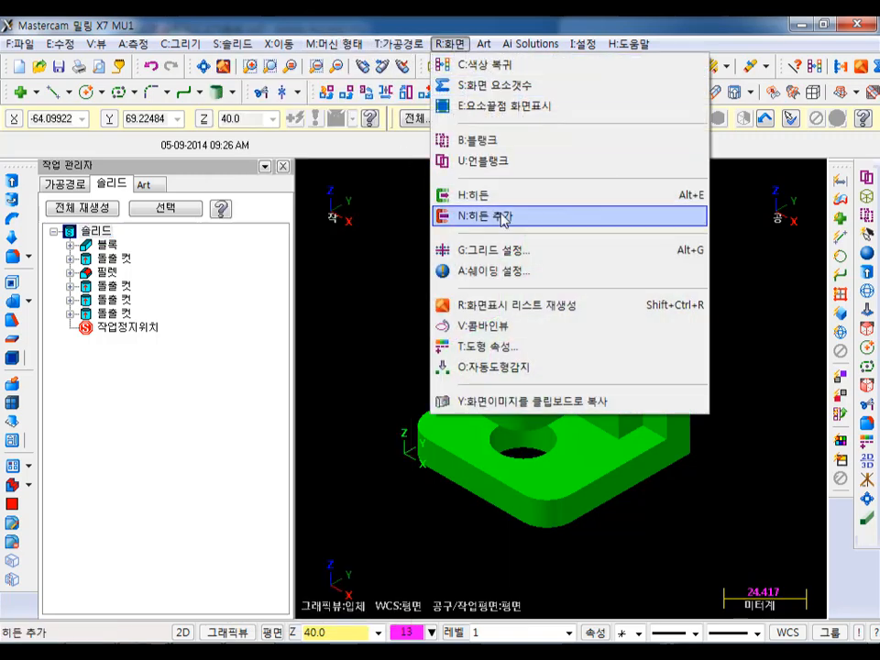
left_click(495, 163)
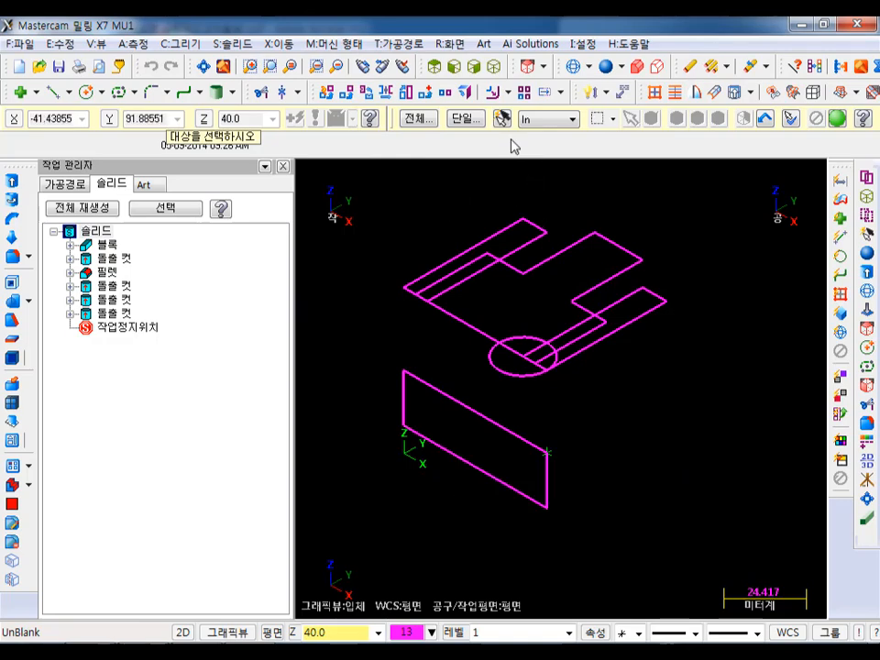
left_click(837, 120)
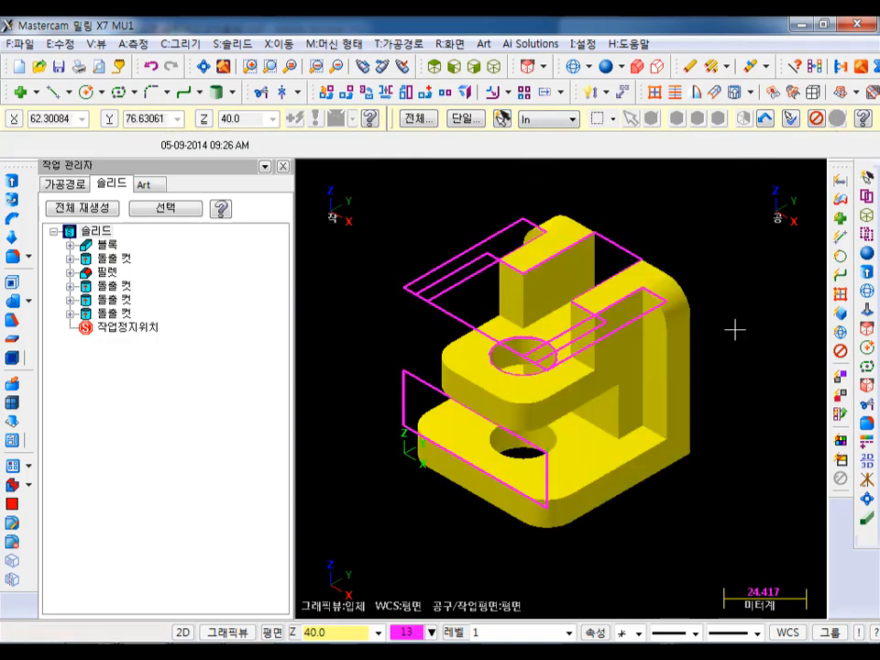
- Invert the selection from the solid to the construction wireframe and delete all of it, including geometry linked to solid operations
scroll(626, 375, "down", 1)
scroll(761, 333, "up", 1)
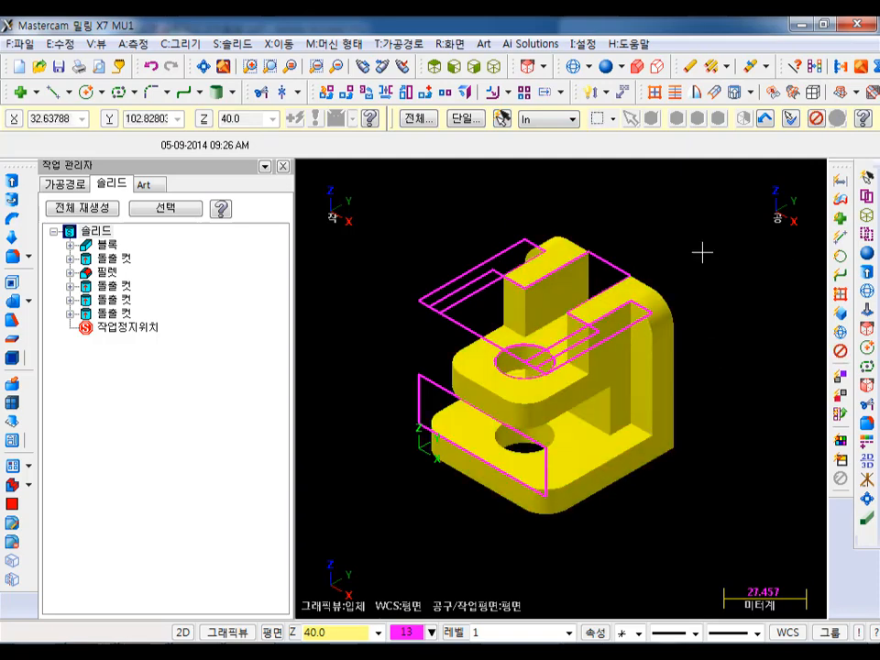
left_click(501, 120)
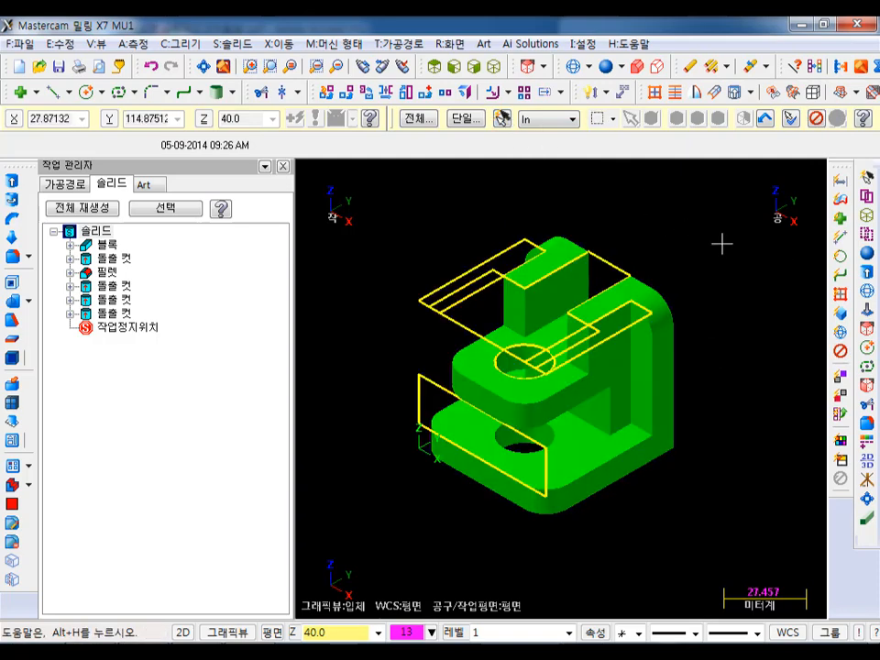
key("Delete")
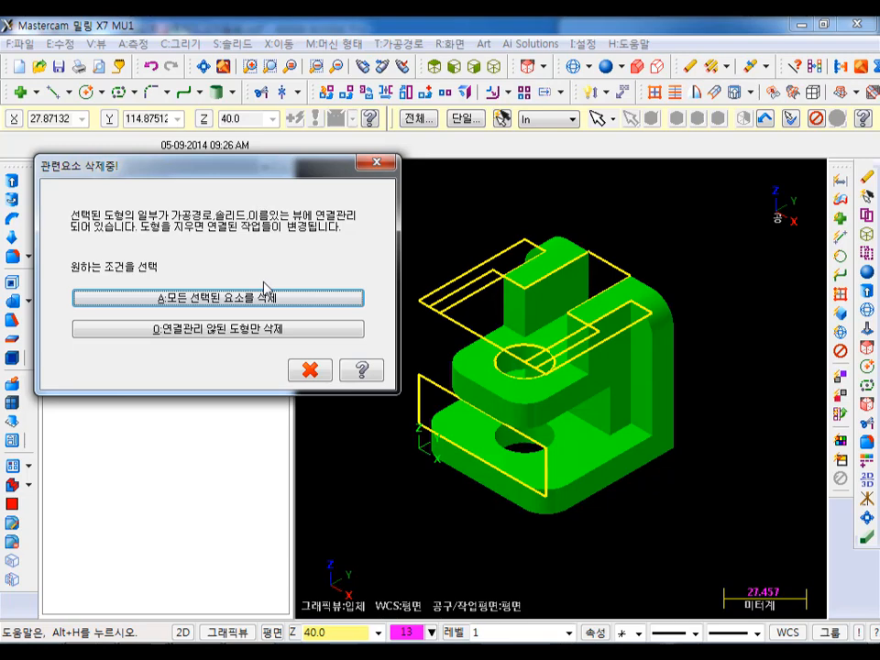
left_click(271, 299)
scroll(407, 372, "down", 3)
scroll(414, 375, "up", 6)
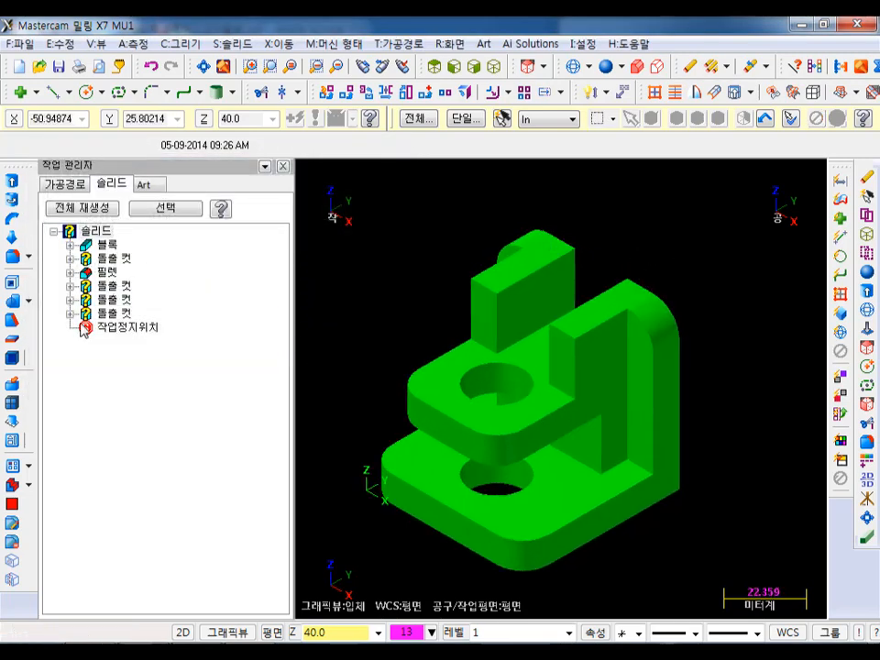
- Remove the entire operation history from the solid and agree to the irreversible removal
scroll(631, 330, "down", 1)
scroll(623, 330, "down", 1)
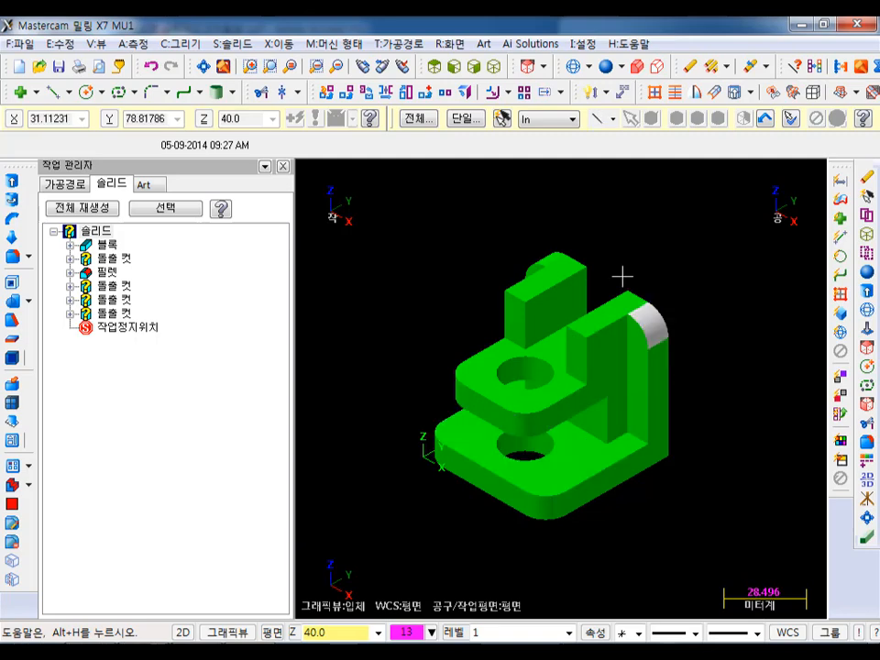
left_click(232, 43)
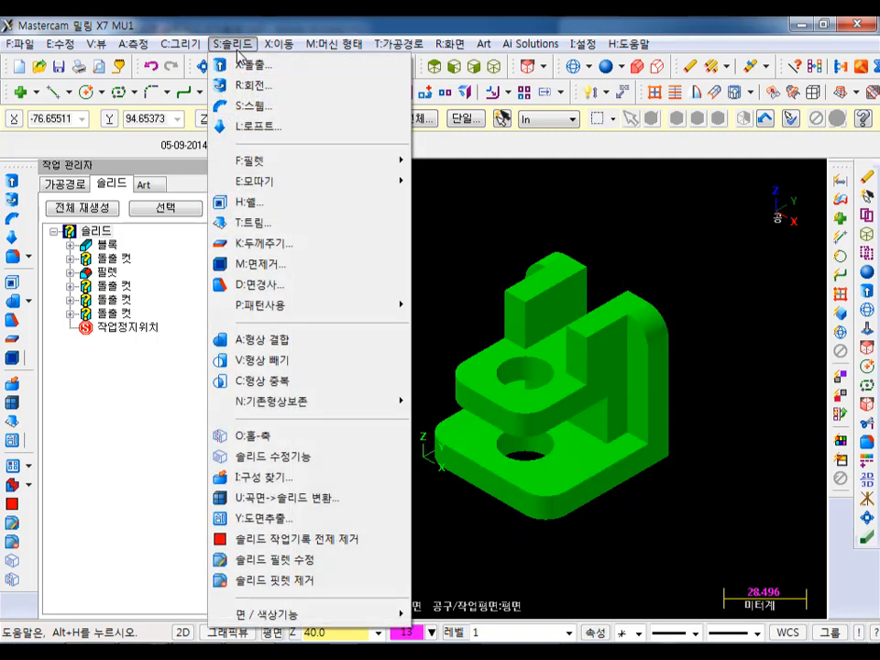
left_click(267, 541)
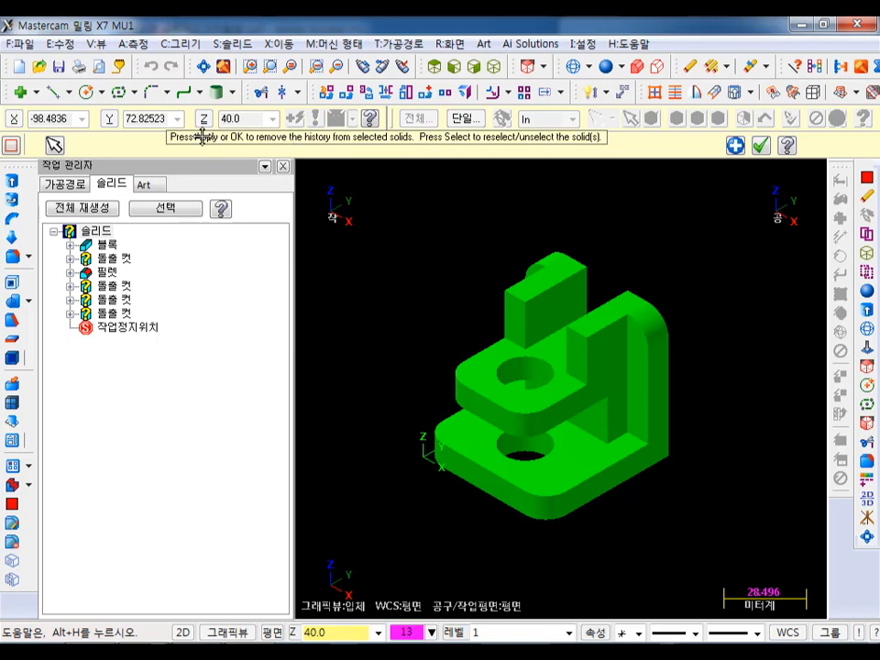
left_click(759, 146)
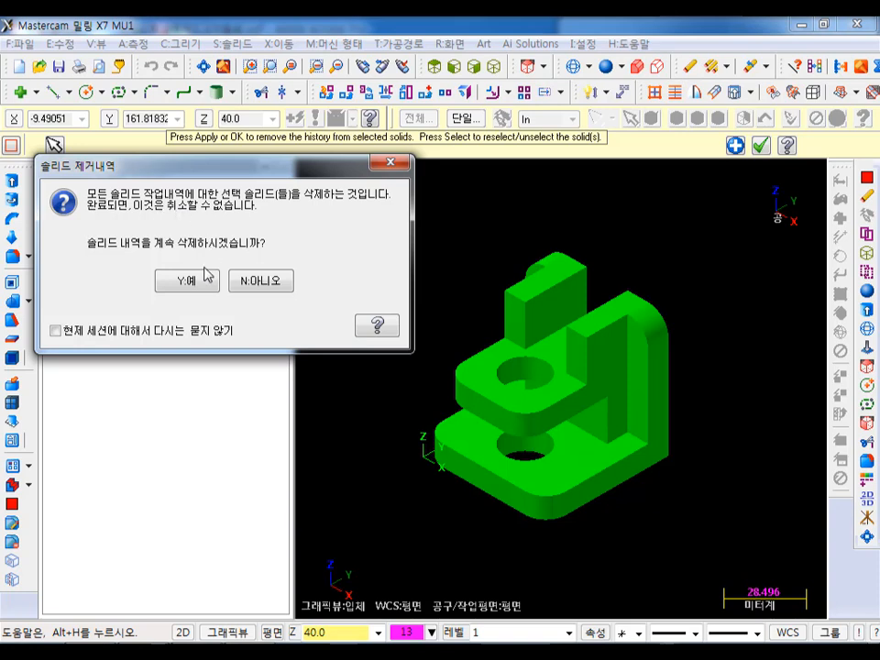
left_click(205, 281)
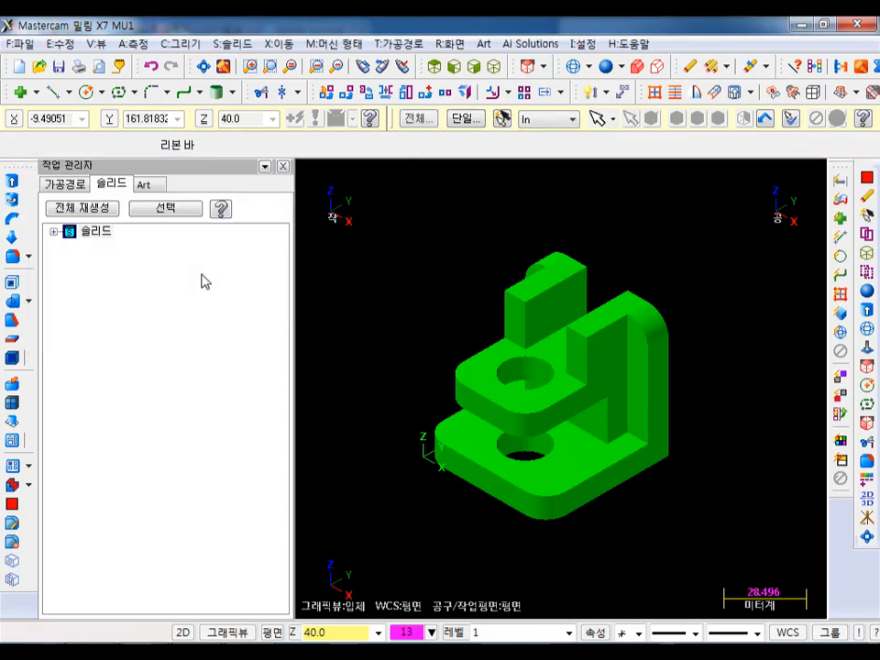
- Expand the solid's entry in the operation list and highlight its body to check what it covers
left_click(53, 231)
left_click(103, 248)
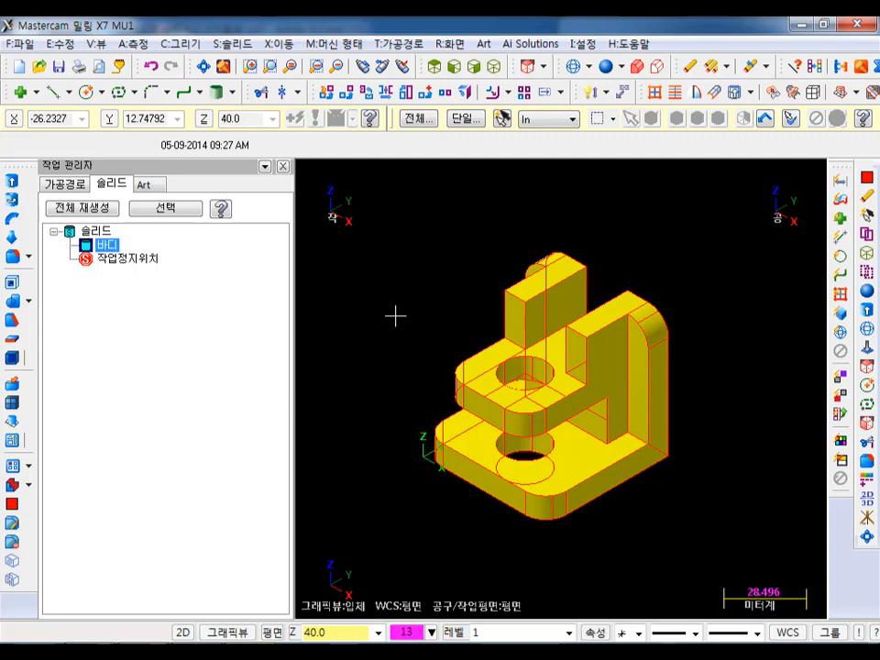
left_click(95, 231)
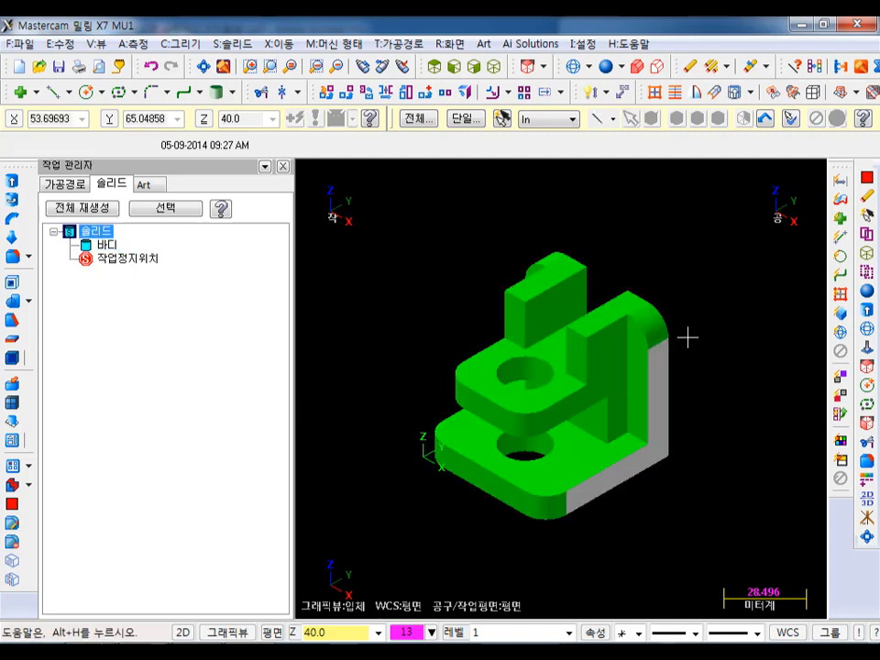
- Check in Unblank mode for remaining blanked geometry and return to the solid
left_click(450, 43)
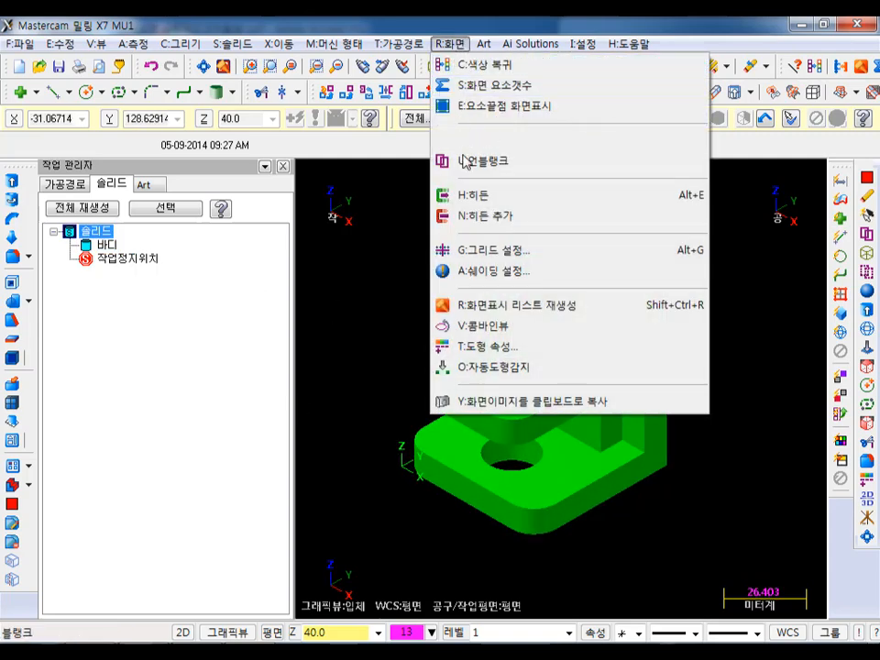
left_click(465, 161)
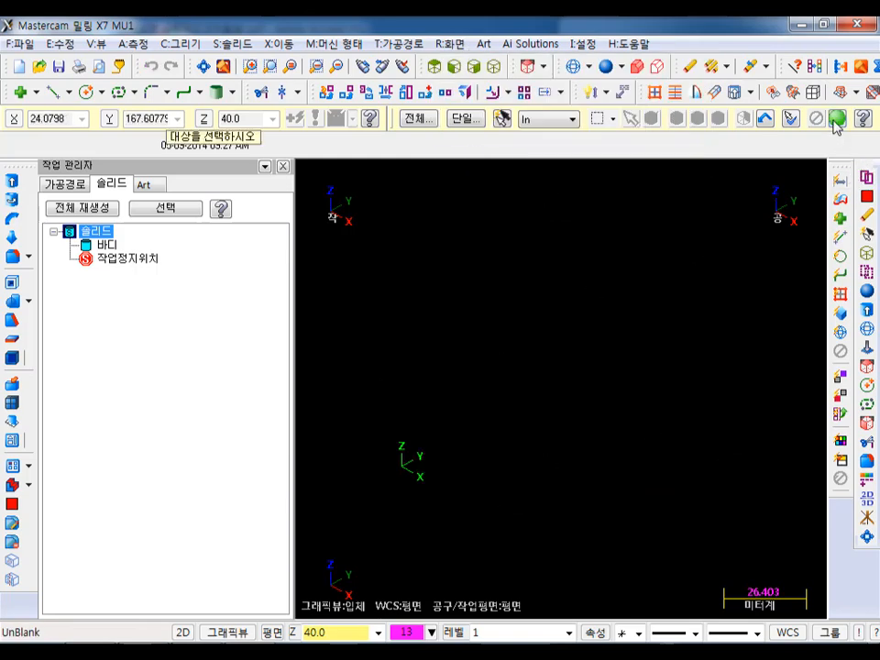
left_click(836, 120)
scroll(632, 420, "up", 3)
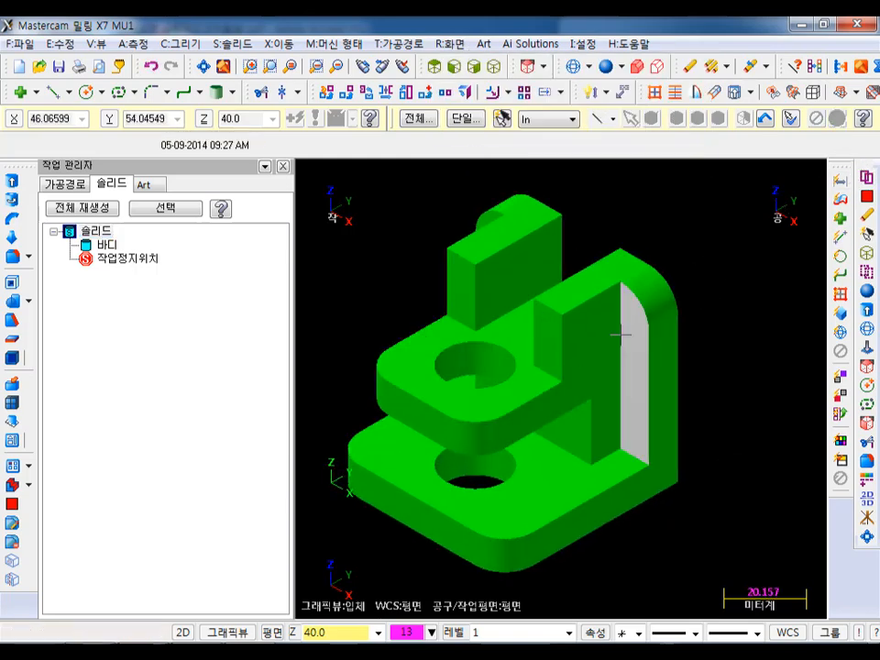
- Examine the history-free solid up close and from a slightly rotated view, including its plates, holes and upright walls
scroll(615, 337, "down", 3)
mouse_move(612, 359)
middle_mouse_down()
mouse_move(593, 289)
mouse_move(598, 341)
mouse_move(620, 379)
middle_mouse_up()
scroll(620, 381, "up", 3)
scroll(512, 295, "down", 2)
middle_click_drag(418, 248, 459, 273)
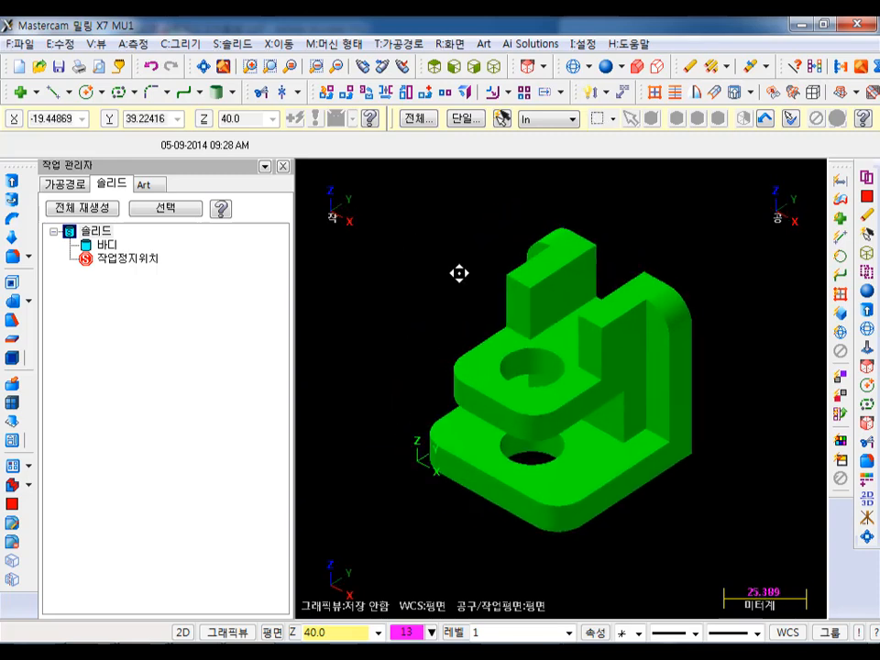
scroll(562, 377, "up", 3)
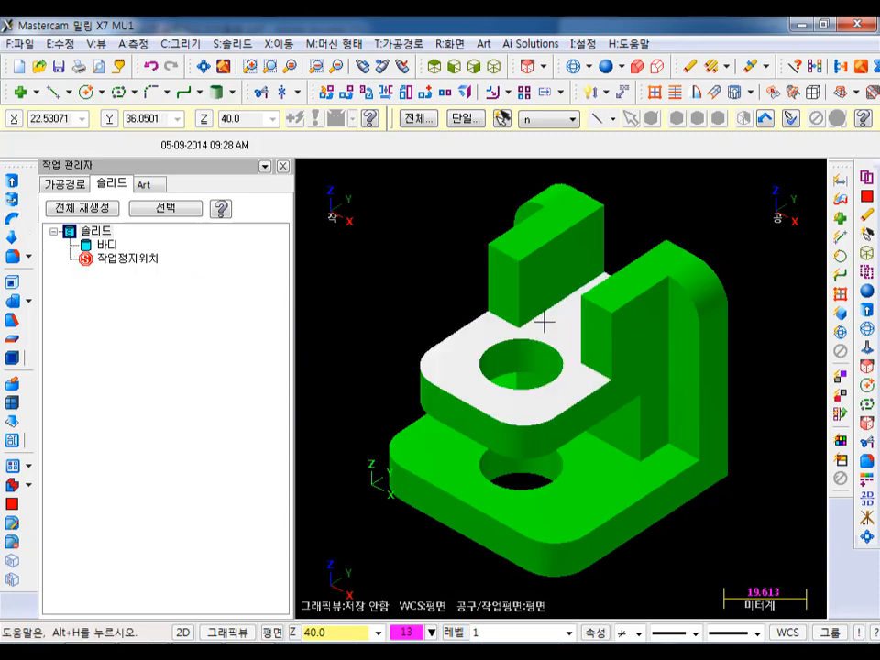
scroll(544, 321, "down", 3)
scroll(636, 361, "up", 2)
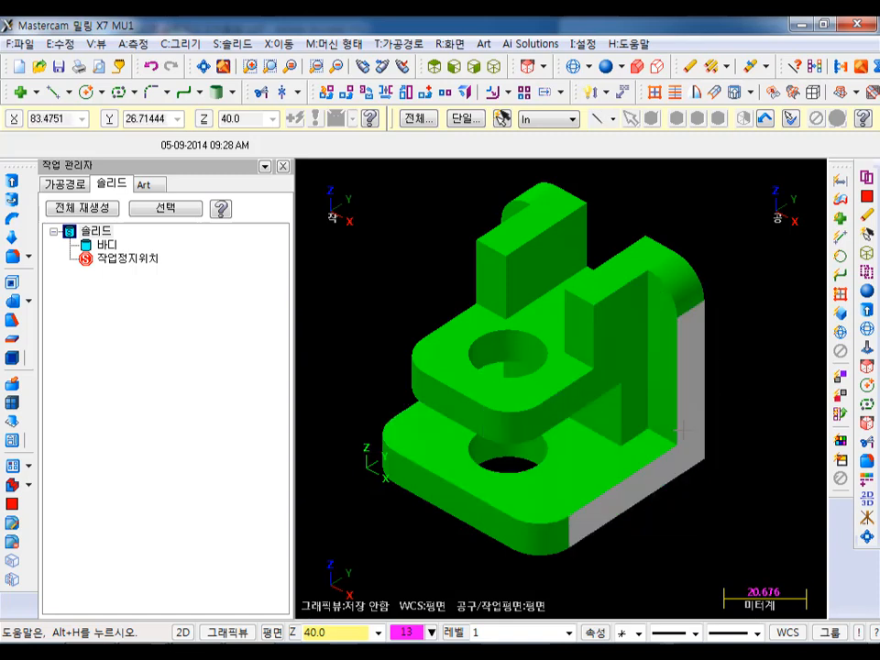
scroll(720, 390, "up", 1)
scroll(682, 418, "down", 1)
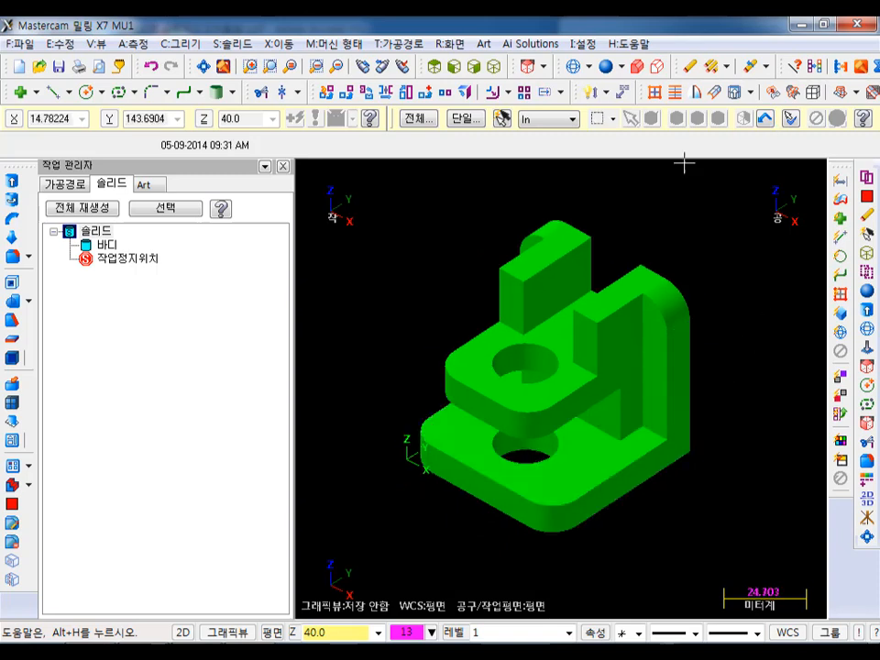
scroll(574, 206, "up", 1)
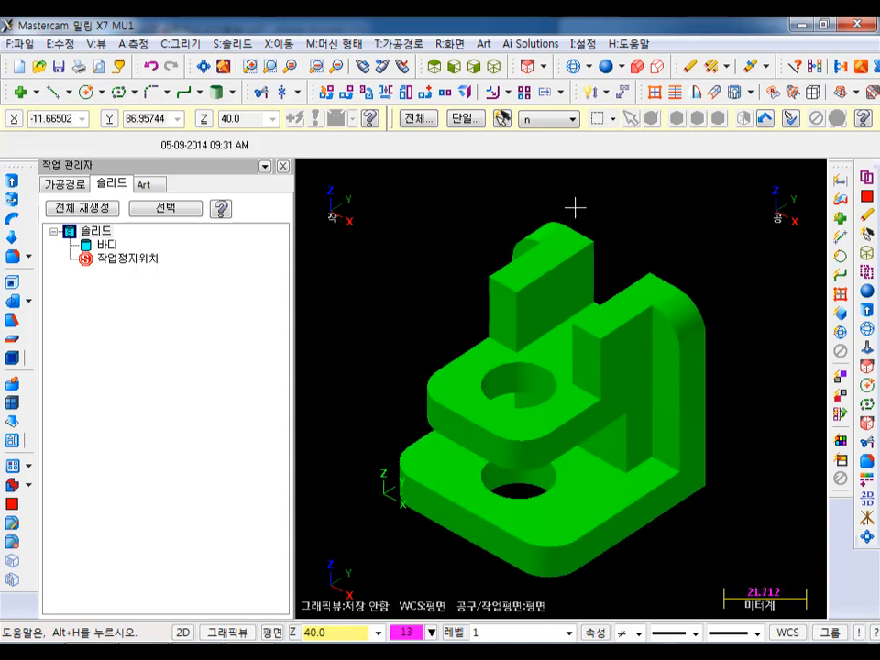
- Define the machine group's rectangular 60 × 60 × 60 mm stock from all solids, ignoring the 2D construction mode
left_click(74, 183)
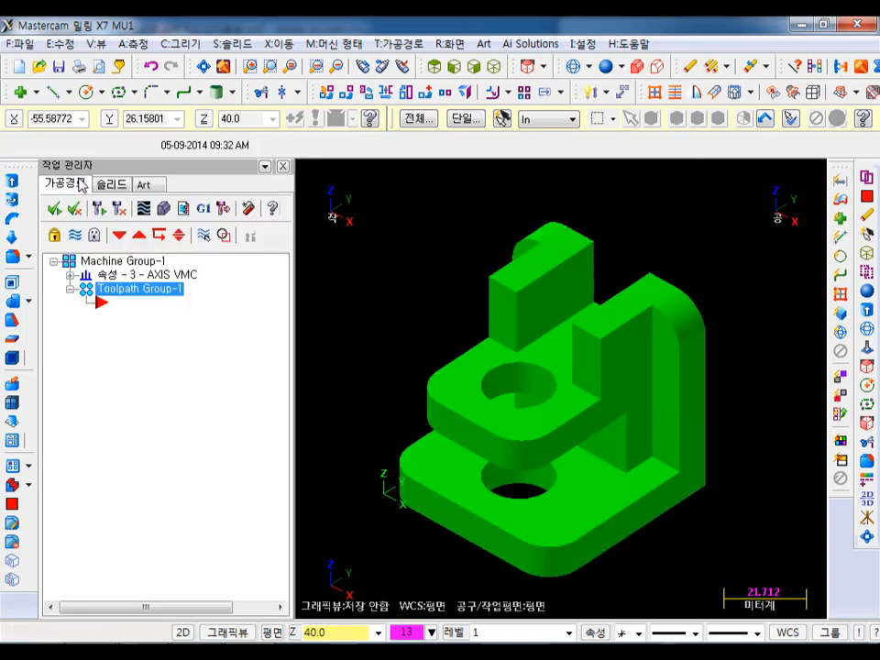
left_click(69, 274)
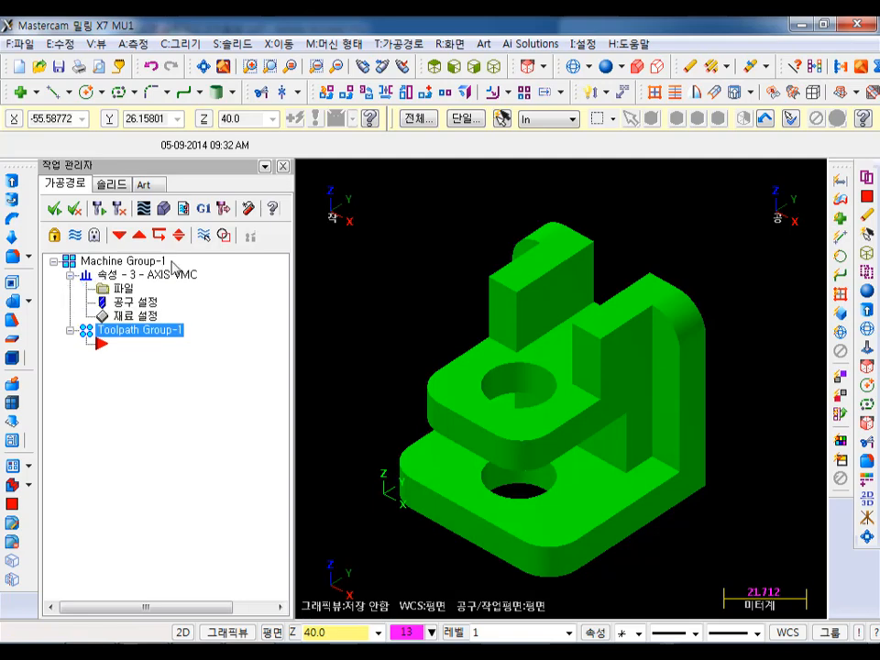
left_click(132, 314)
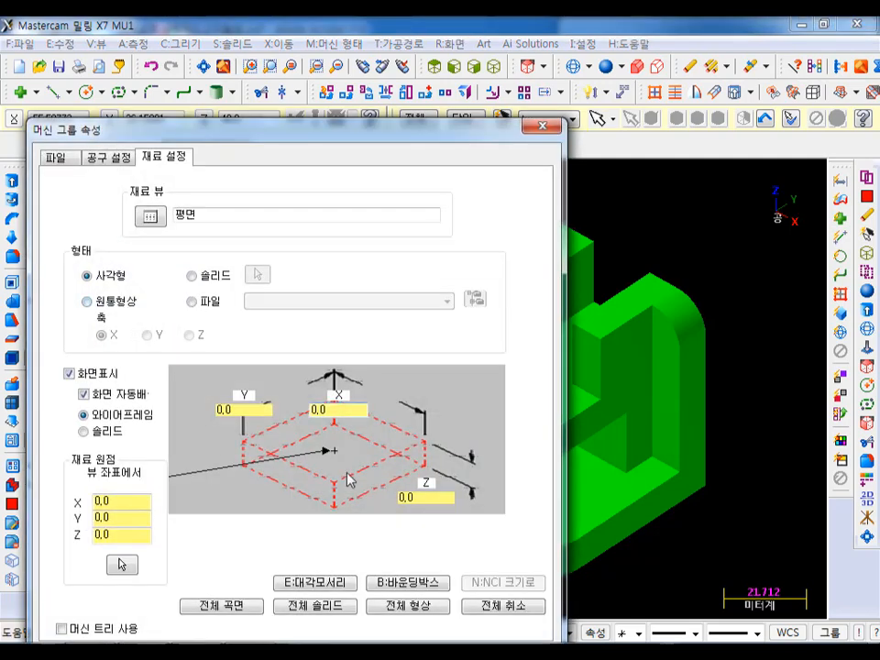
left_click(352, 612)
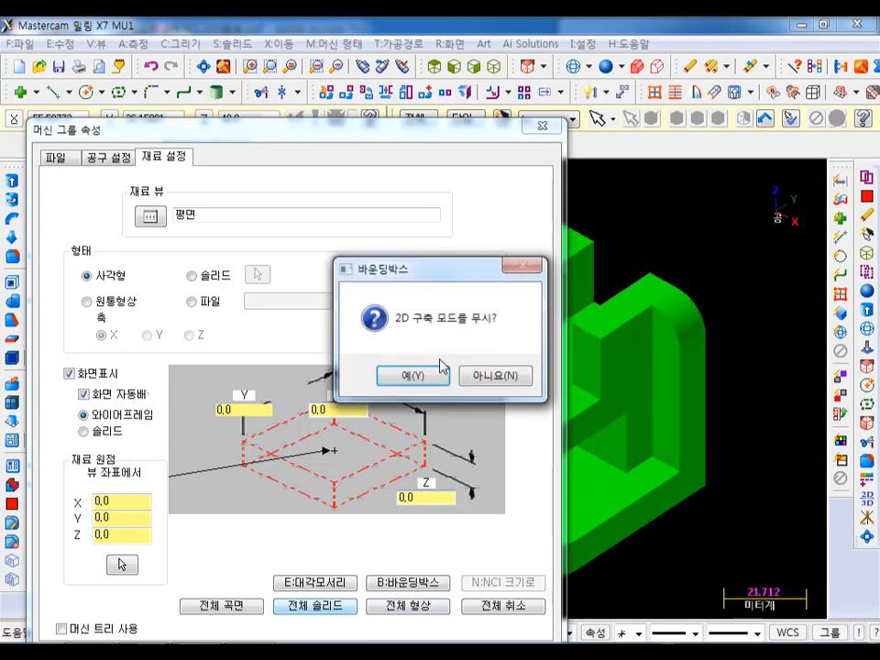
left_click(413, 377)
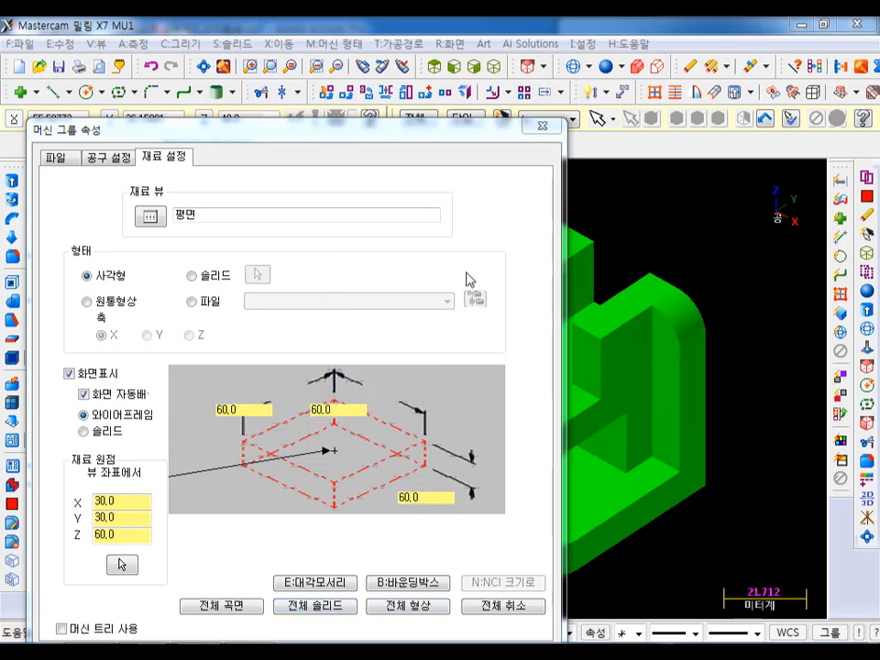
left_click_drag(447, 140, 453, 70)
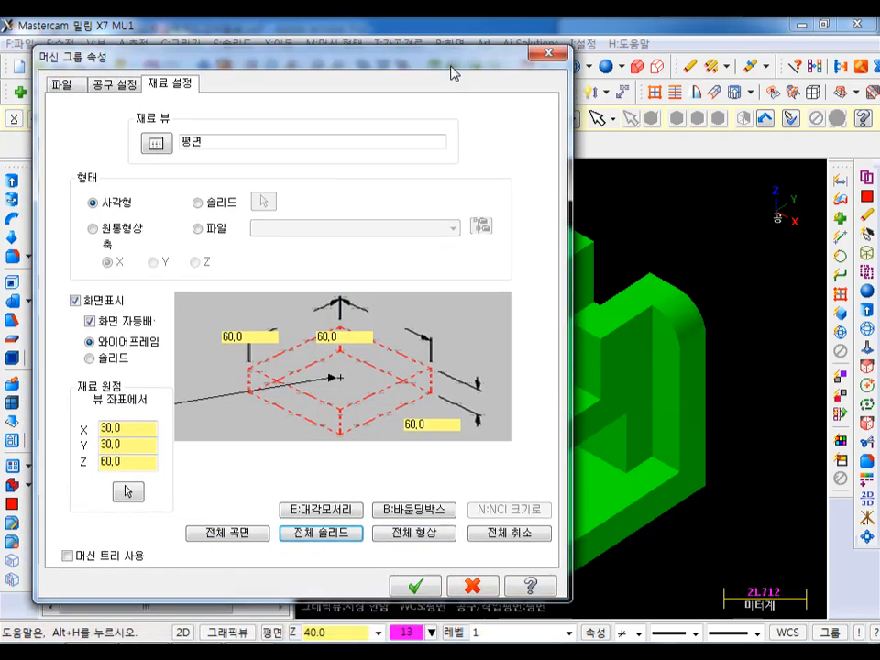
- Review the feed-rate calculation in the machine group's tool settings and accept the group properties with the stock displayed
left_click(126, 85)
left_click(119, 180)
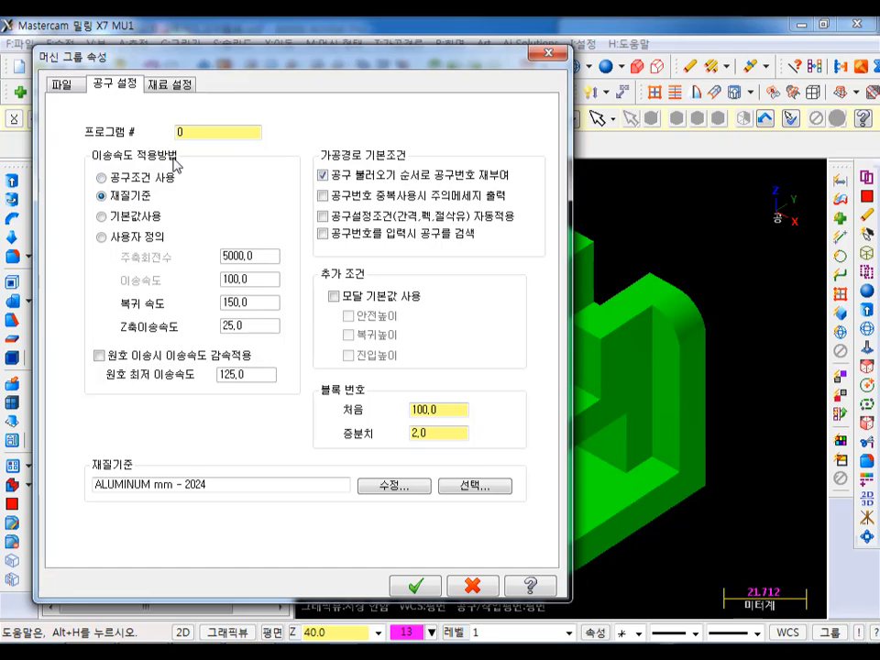
left_click(415, 585)
middle_click_drag(609, 480, 679, 303)
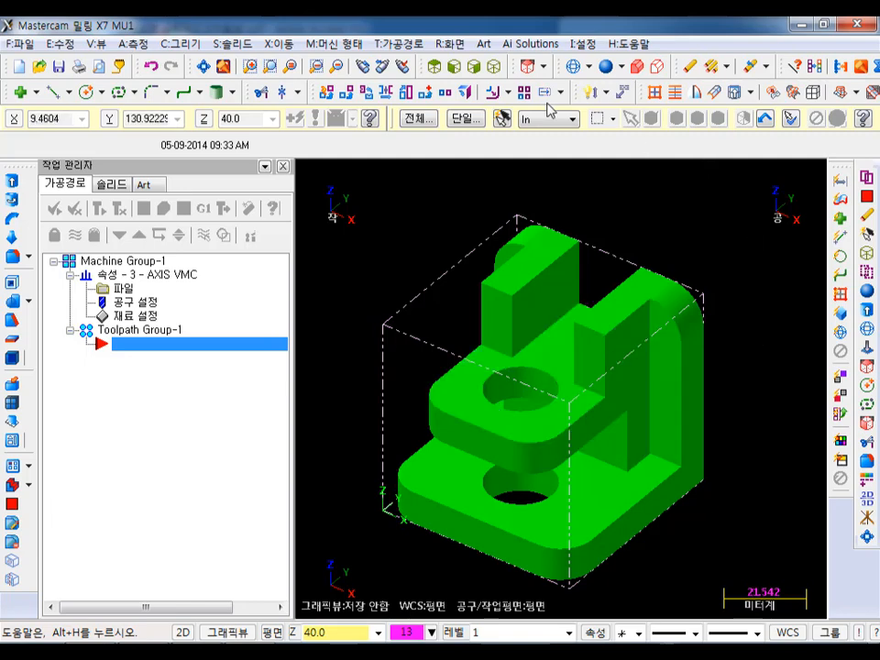
- Draw a line in 3D construction mode across the middle plate's top face, from X10 Y30 Z40 to X50 Y30 Z40
left_click(403, 45)
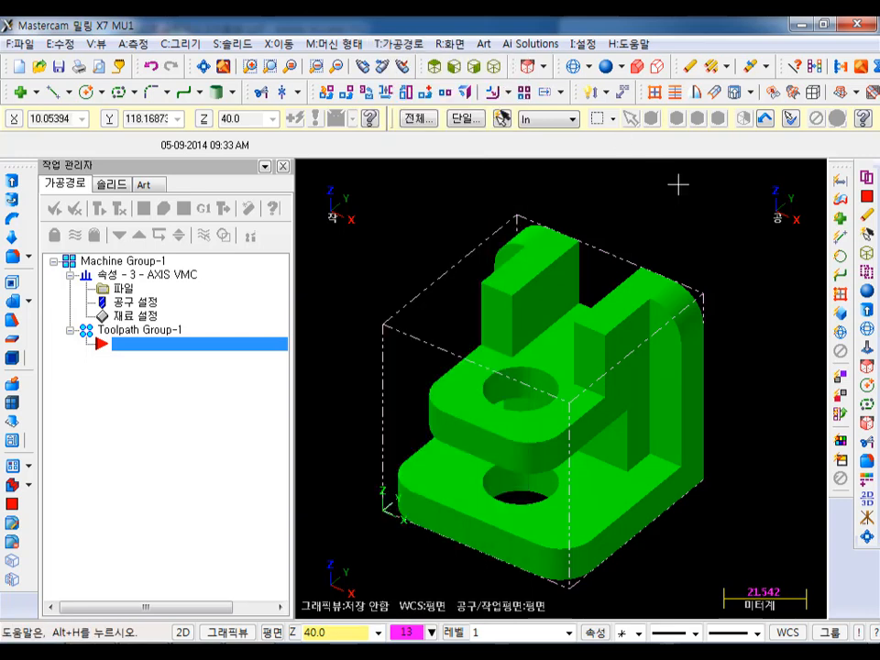
scroll(670, 235, "up", 2)
scroll(555, 397, "up", 3)
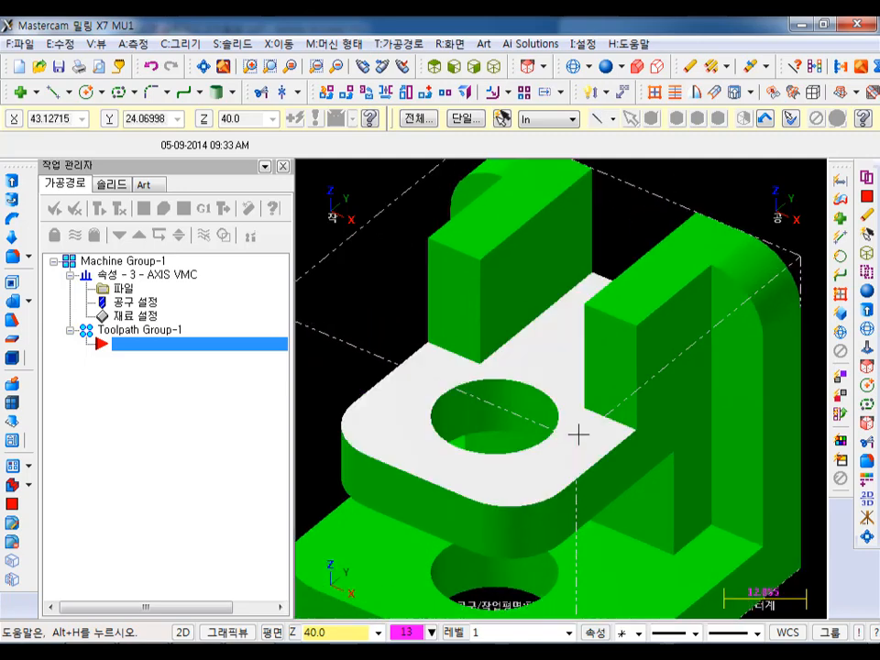
left_click(55, 92)
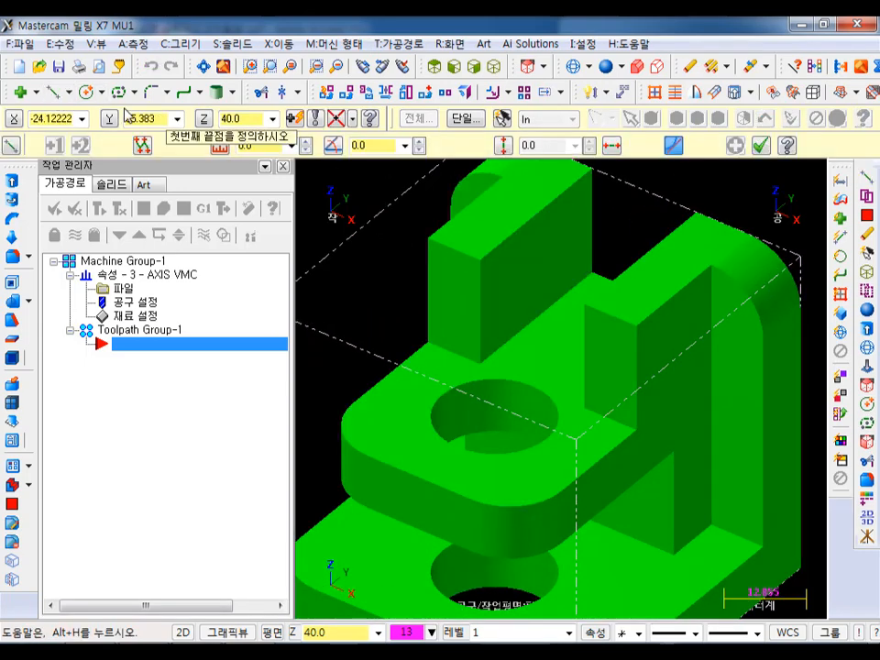
left_click(183, 632)
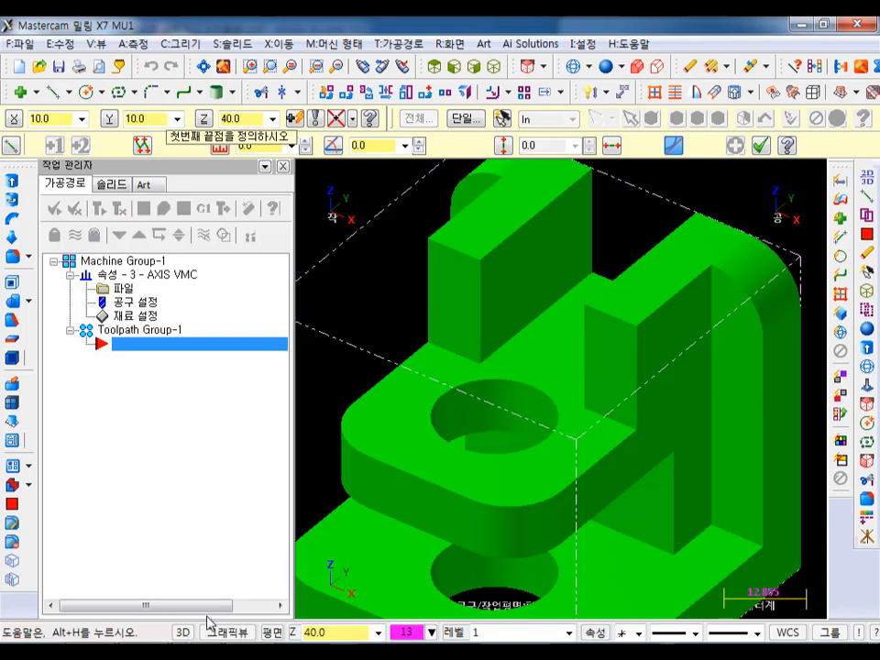
left_click(432, 348)
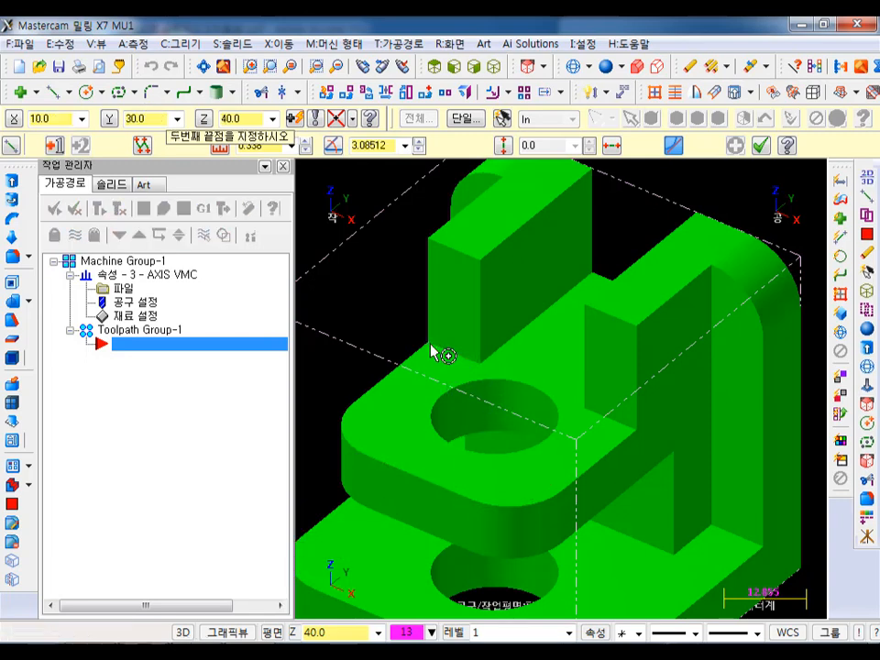
left_click(646, 438)
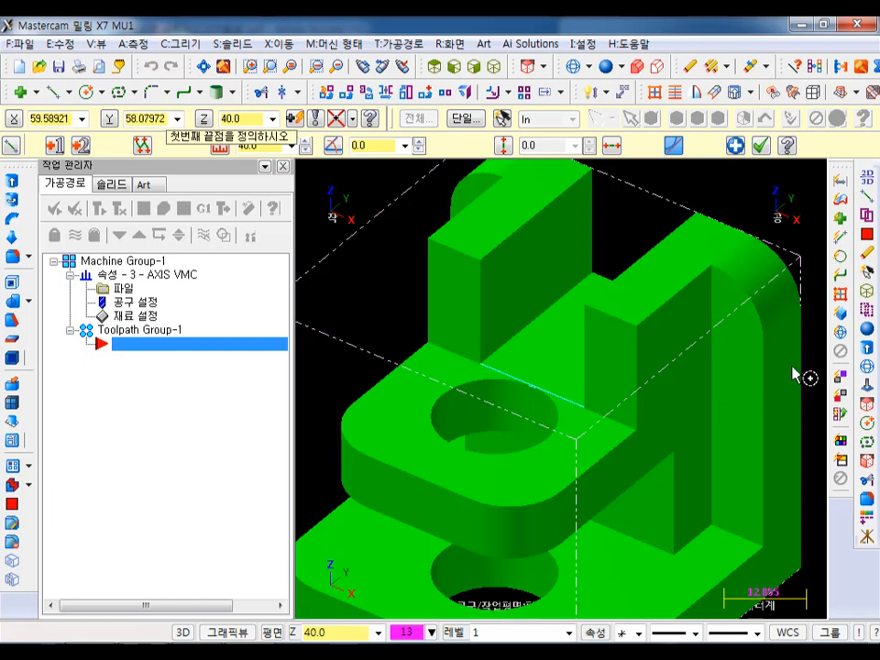
- Show the model in wireframe and accept the new line on the middle plate
left_click(574, 66)
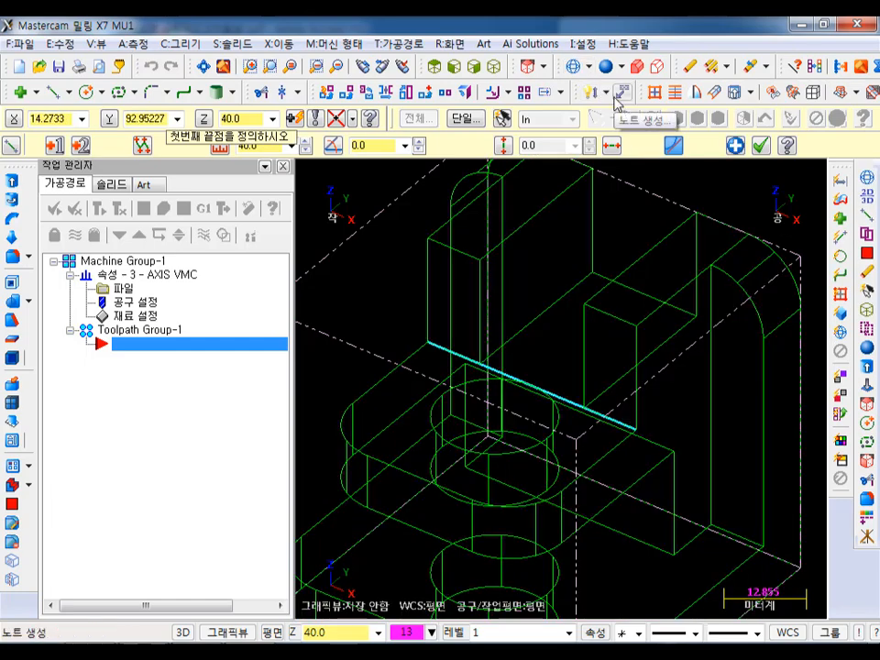
scroll(787, 256, "down", 1)
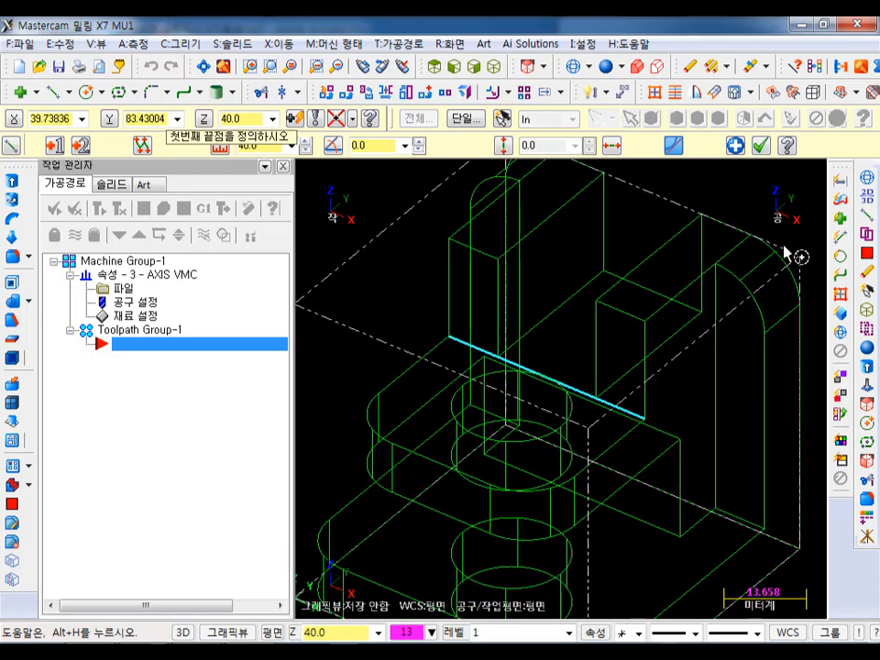
left_click(766, 148)
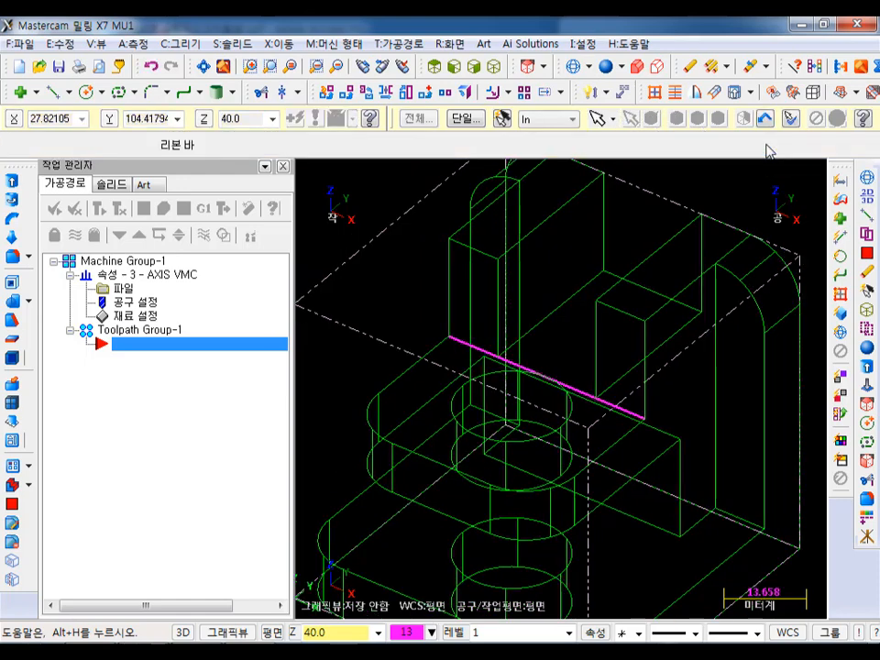
scroll(618, 311, "down", 3)
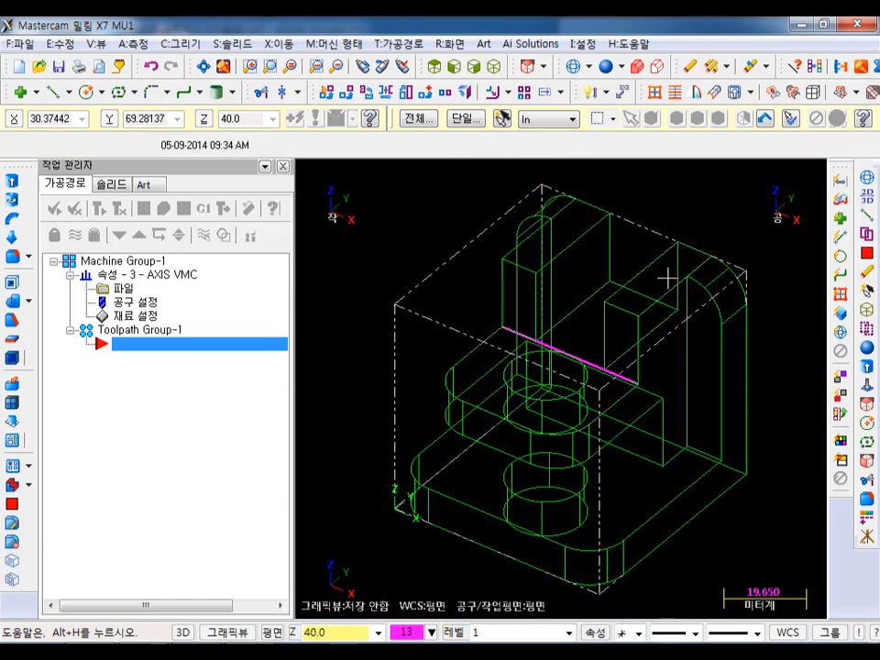
scroll(632, 267, "up", 1)
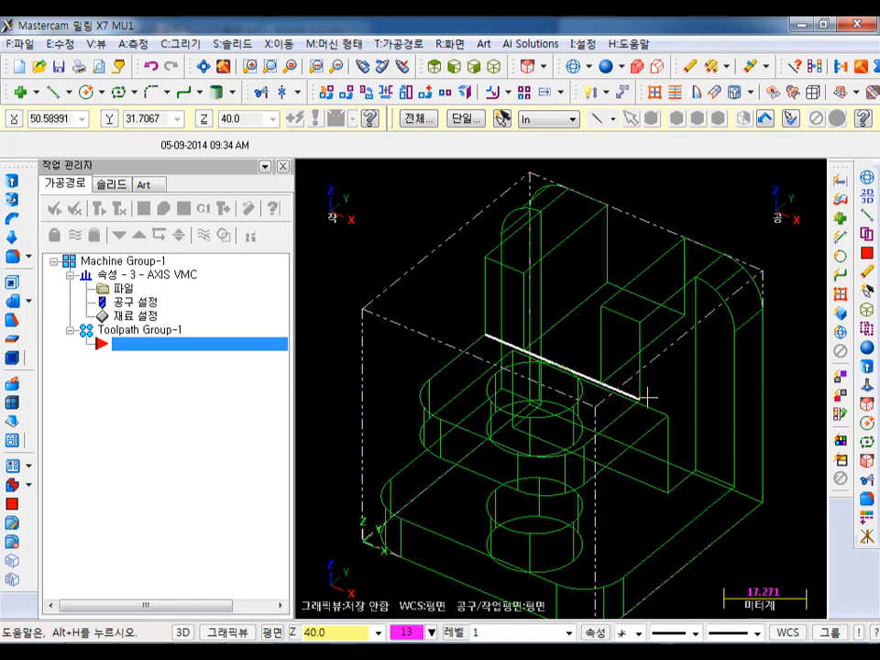
- Start a contour toolpath and chain the new line from its X50 end towards its X10 end
left_click(404, 43)
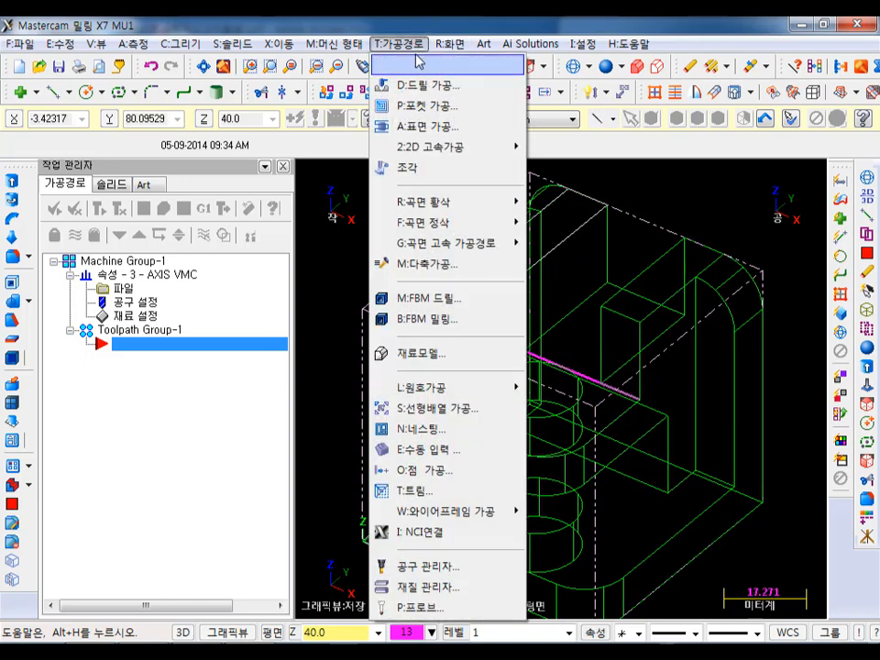
left_click(417, 62)
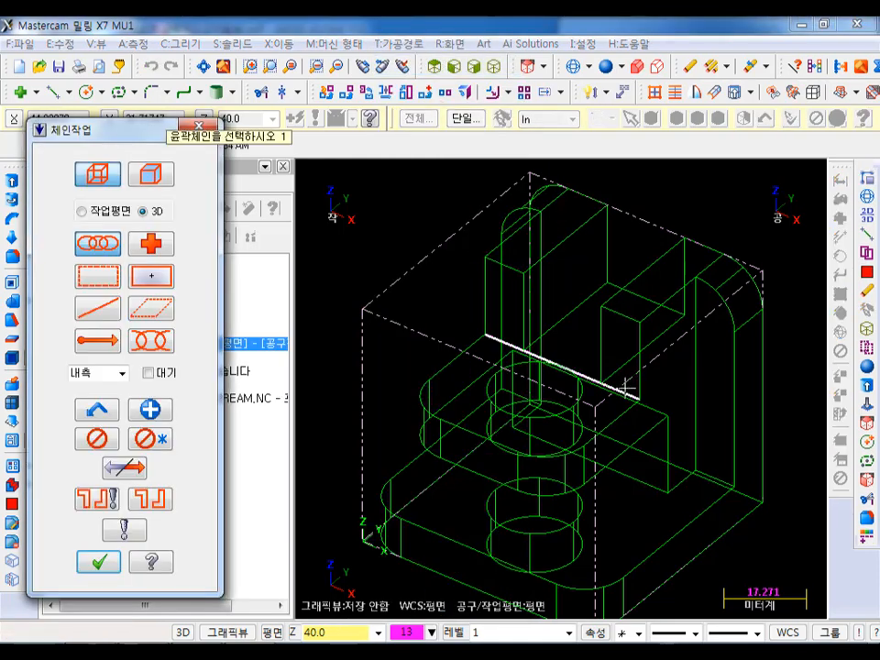
left_click(626, 389)
scroll(650, 187, "down", 2)
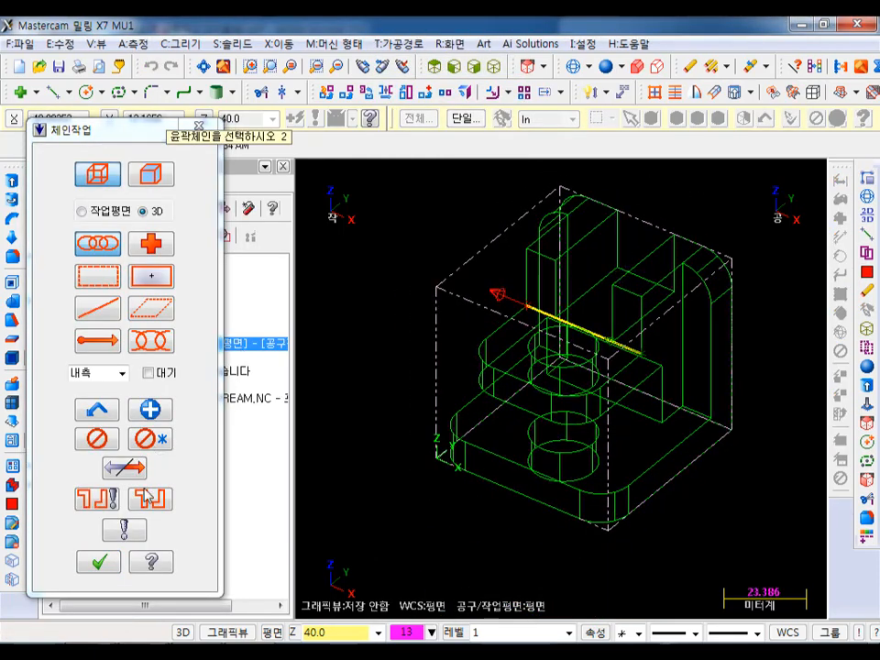
left_click(110, 566)
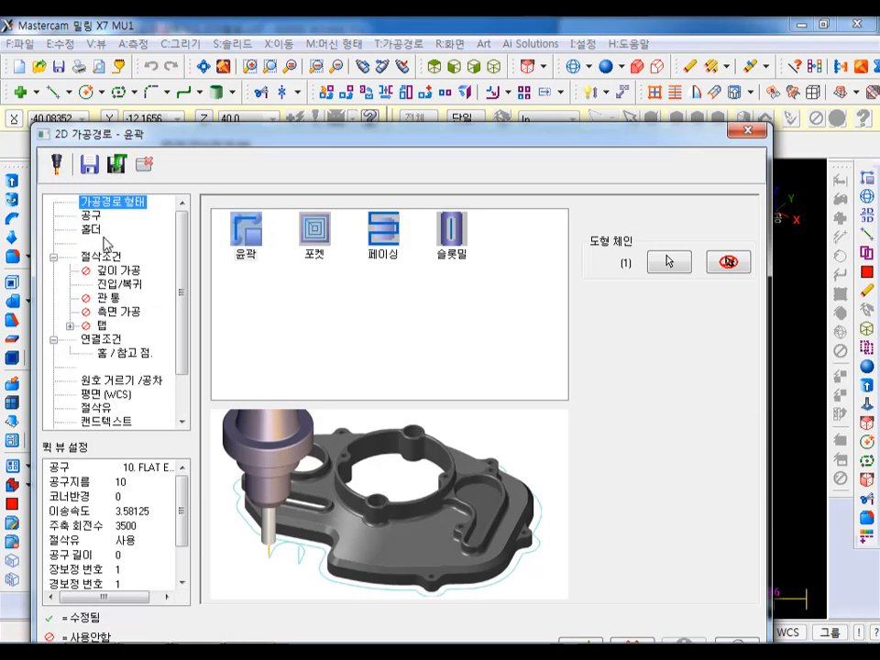
- Filter the tool library to flat end mills with a diameter equal to 10 and assign the 10 mm flat end mill
left_click(91, 216)
right_click(305, 268)
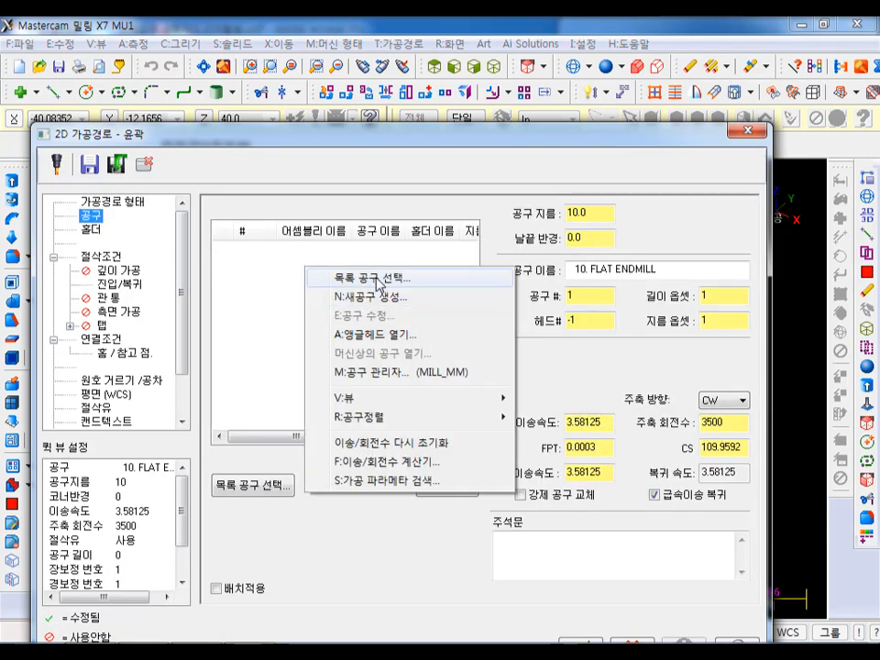
left_click(373, 276)
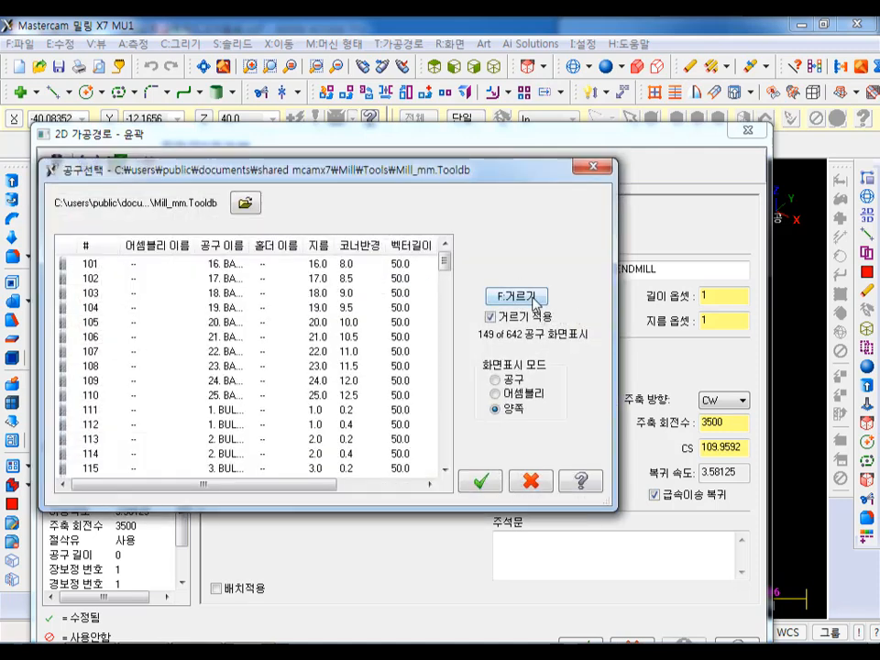
left_click(507, 294)
left_click(459, 222)
left_click(459, 249)
left_click(507, 223)
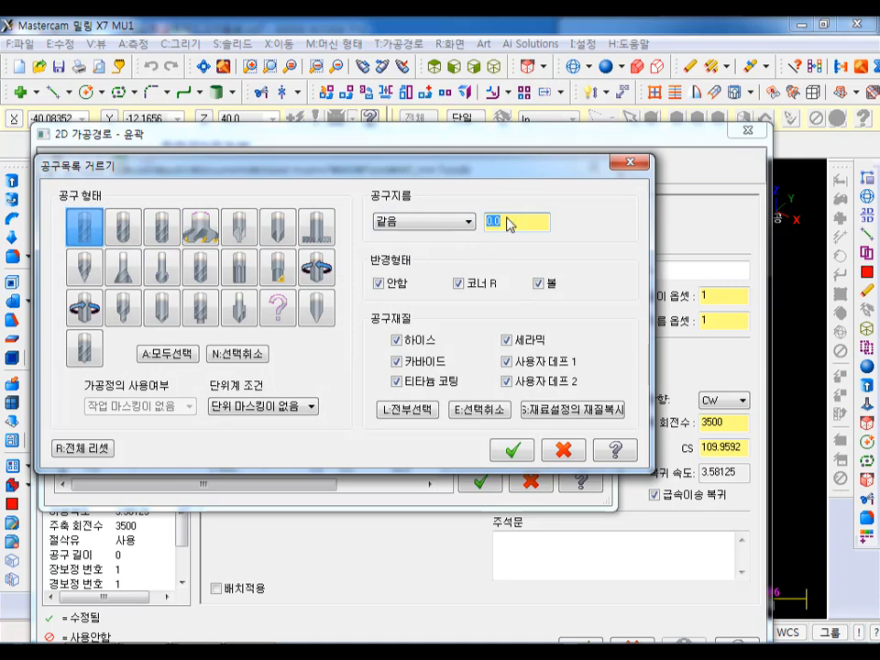
type("10")
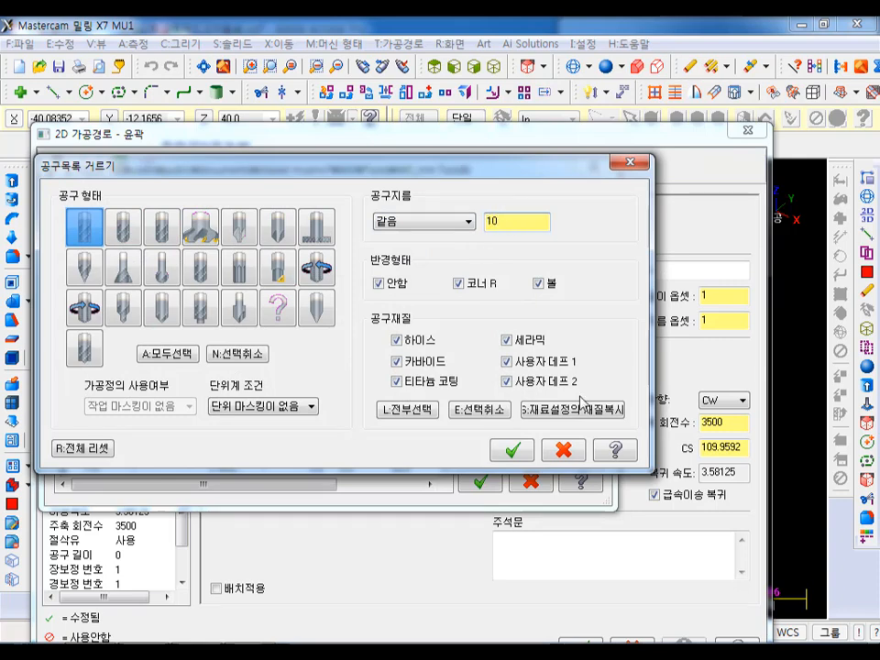
left_click(513, 450)
double_click(136, 264)
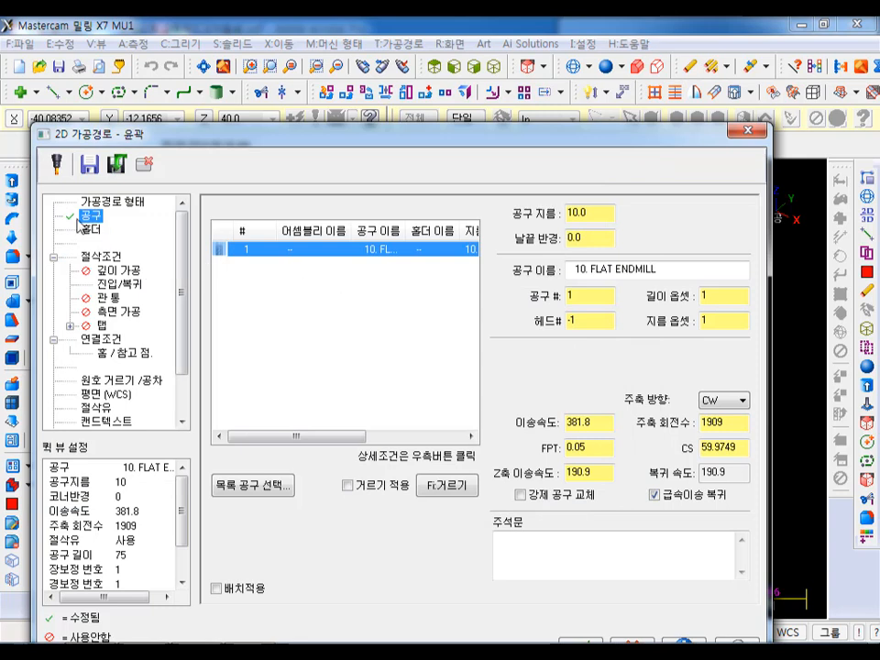
- Extend the contour's start and end by 150% of the tool diameter and turn off both the entry and exit moves
left_click(110, 258)
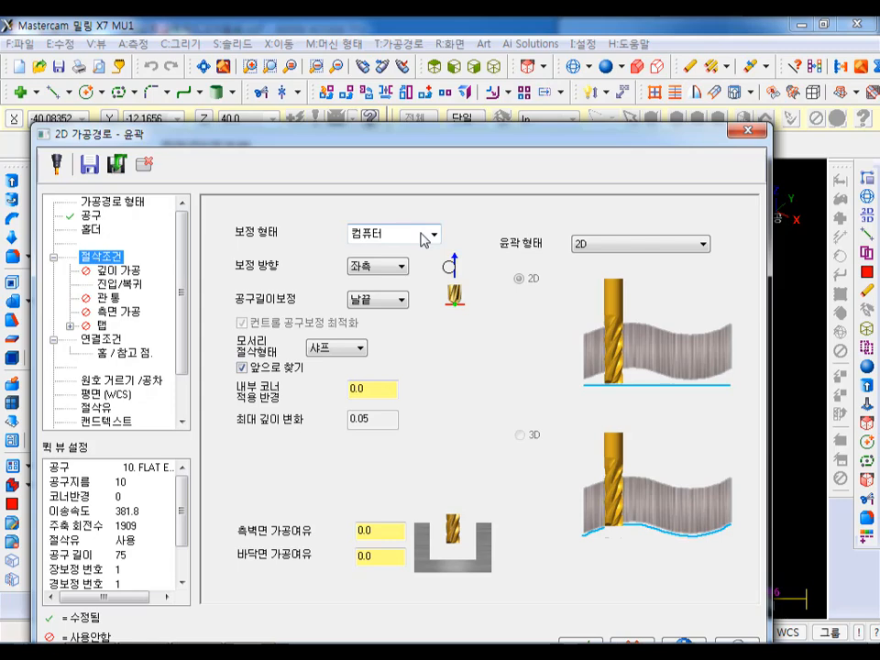
left_click(120, 286)
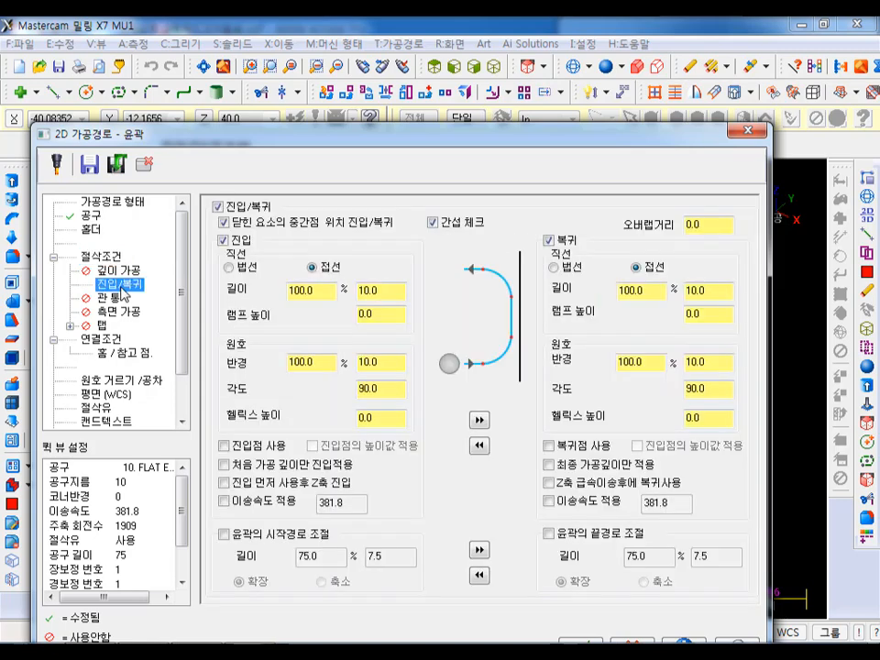
left_click(224, 534)
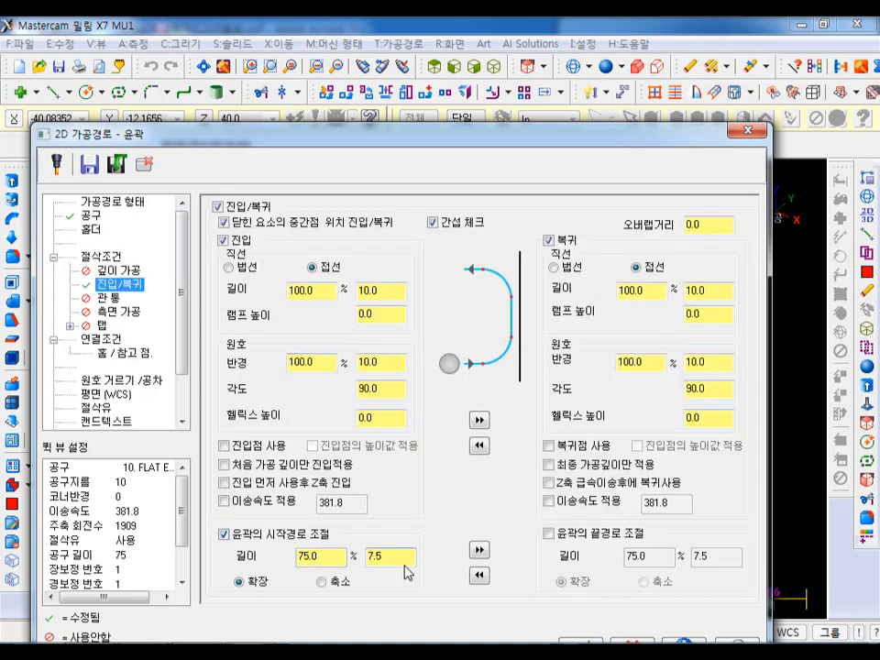
left_click_drag(337, 562, 260, 566)
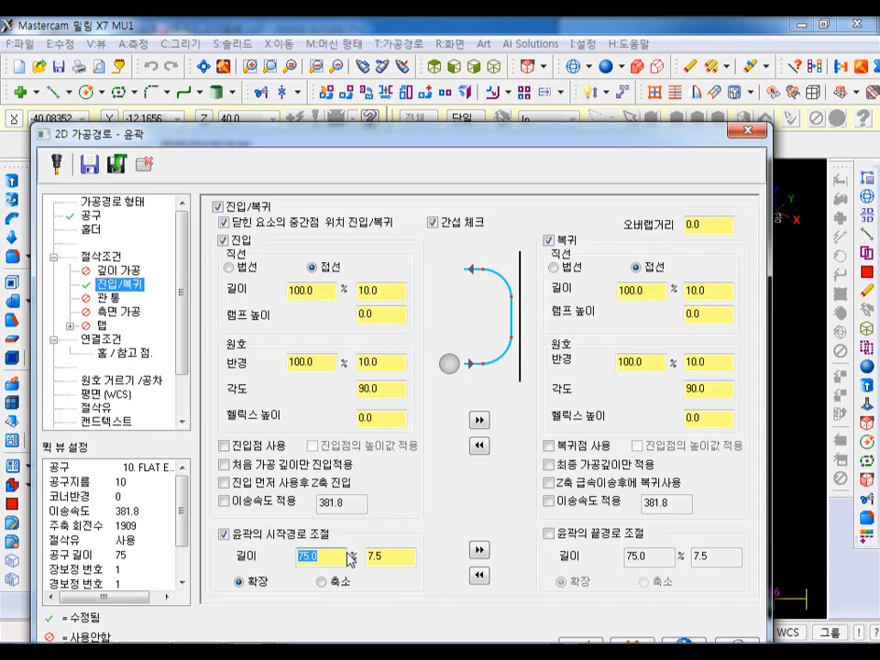
type("150")
key("Return")
left_click(479, 550)
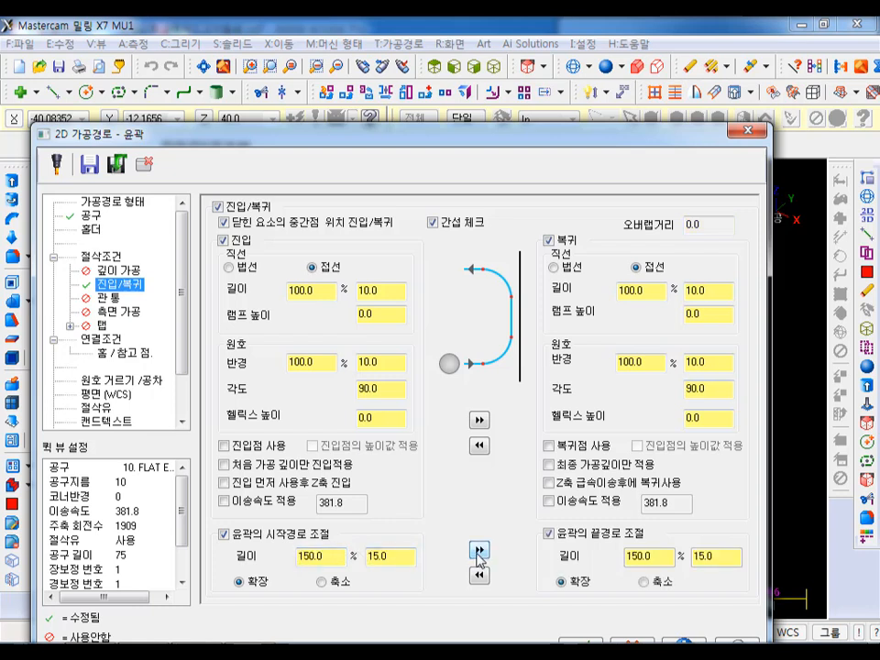
left_click(223, 241)
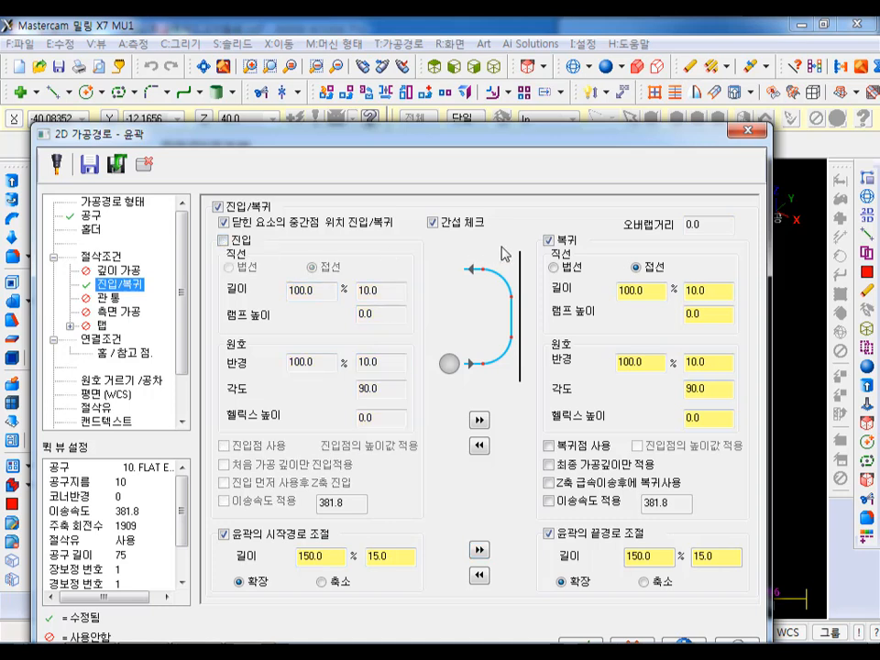
left_click(548, 241)
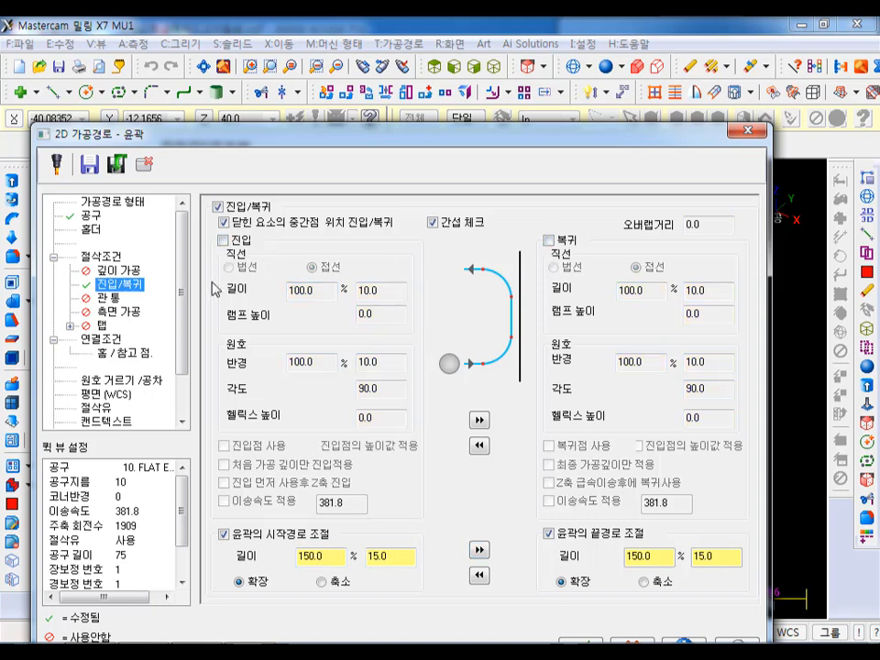
- Enable multi passes with 6 roughing cuts and generate the contour with top of stock at absolute 60 and depth at incremental 0
left_click(120, 313)
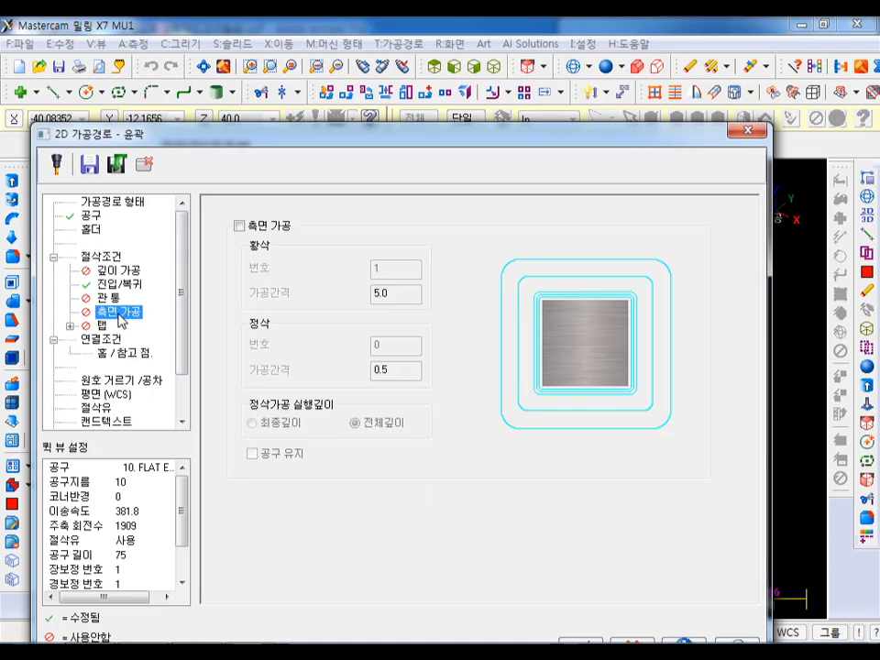
left_click(240, 227)
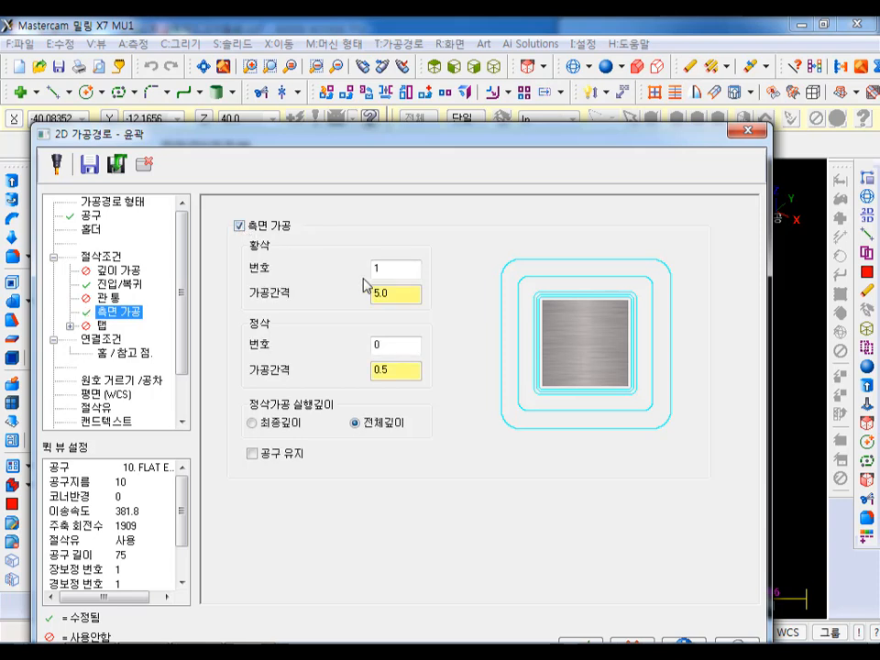
key("Tab")
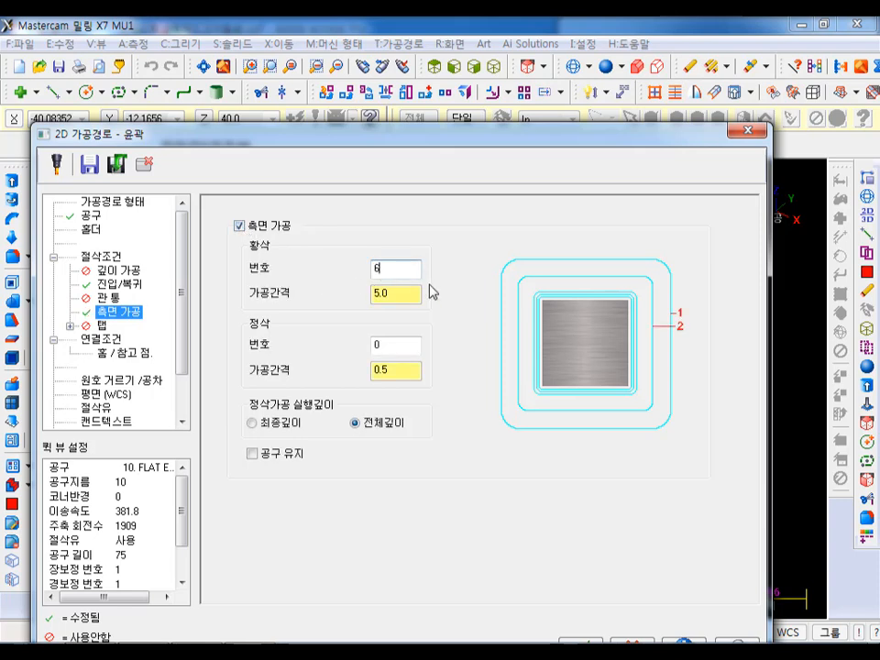
left_click(101, 341)
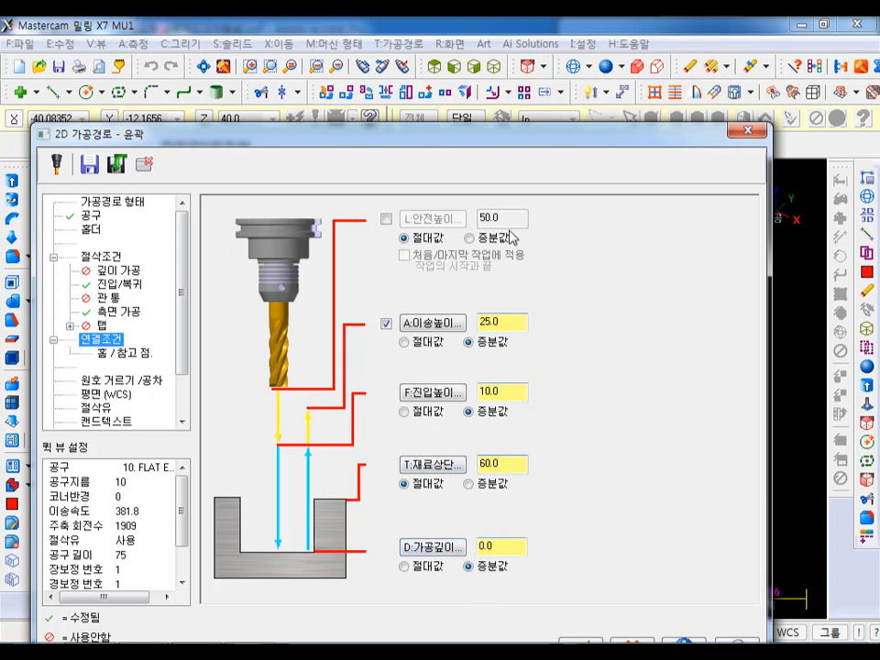
left_click_drag(487, 138, 505, 79)
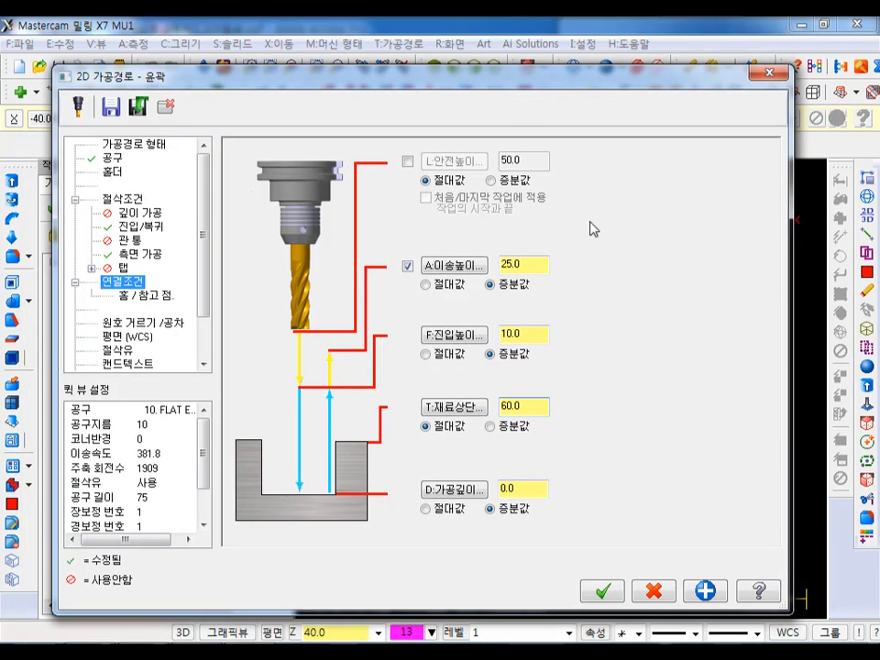
left_click(612, 593)
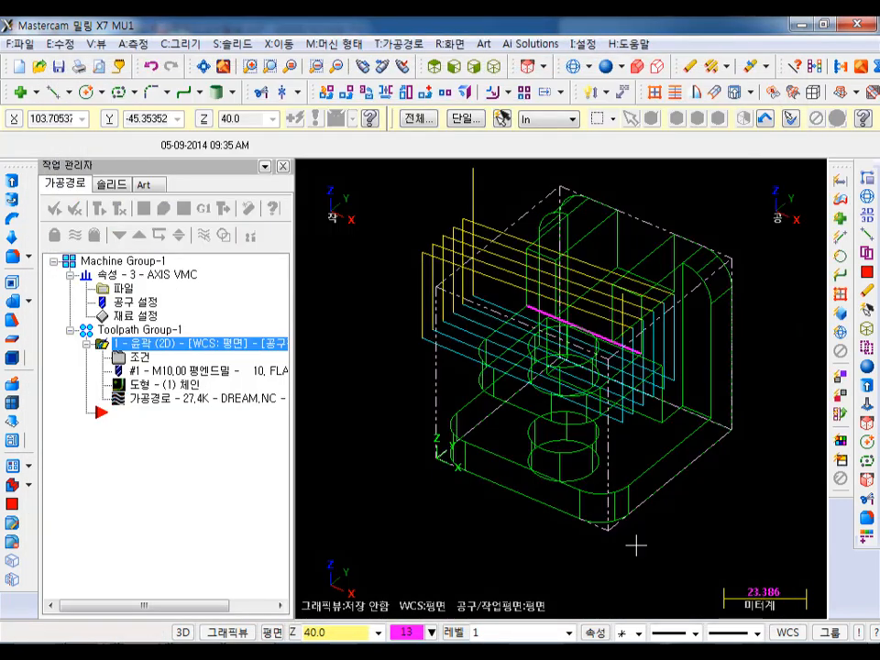
- Backplot the contour toolpath with the tool shown and examine the area it covers in top and isometric views
left_click(114, 399)
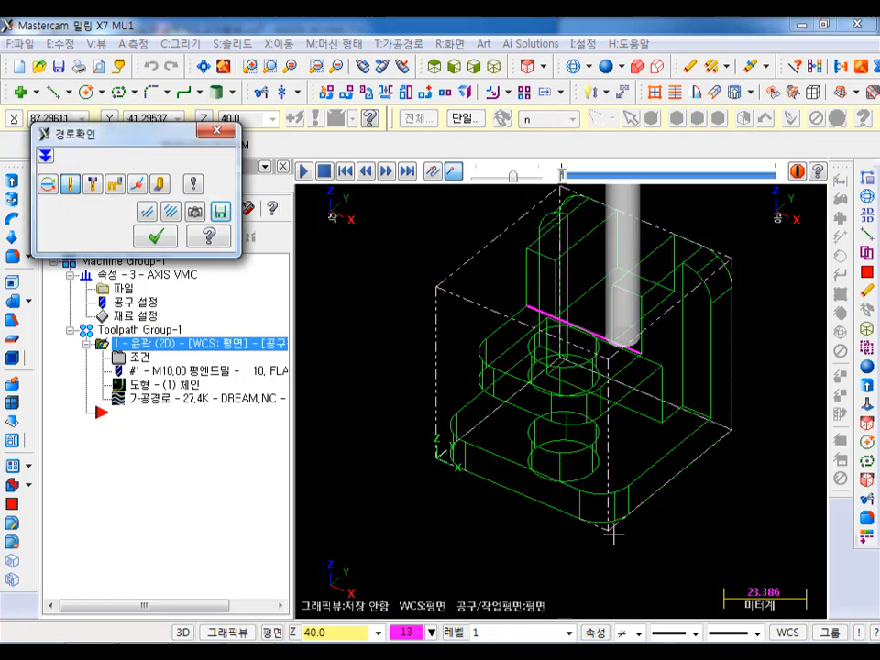
scroll(608, 526, "down", 1)
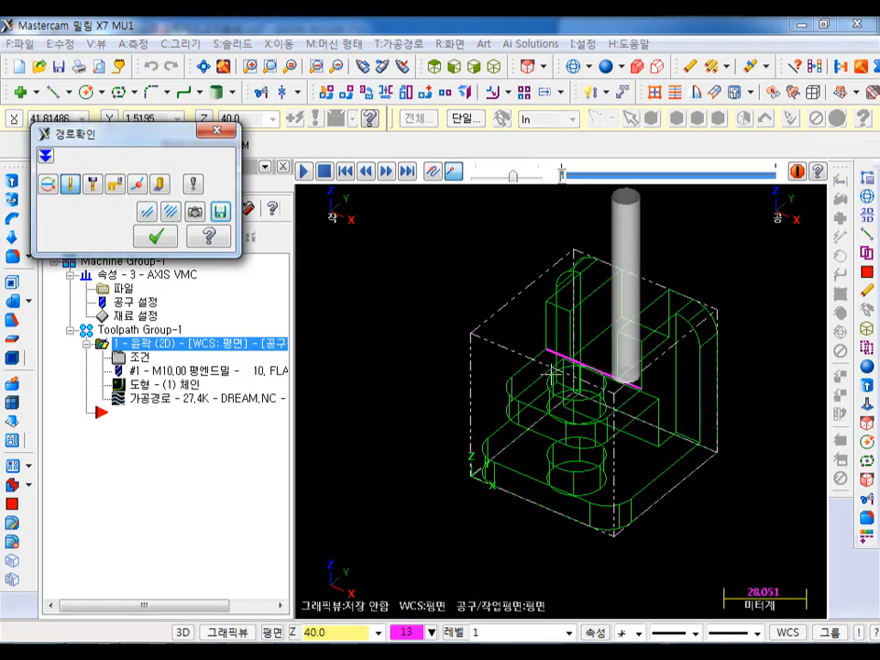
left_click(308, 176)
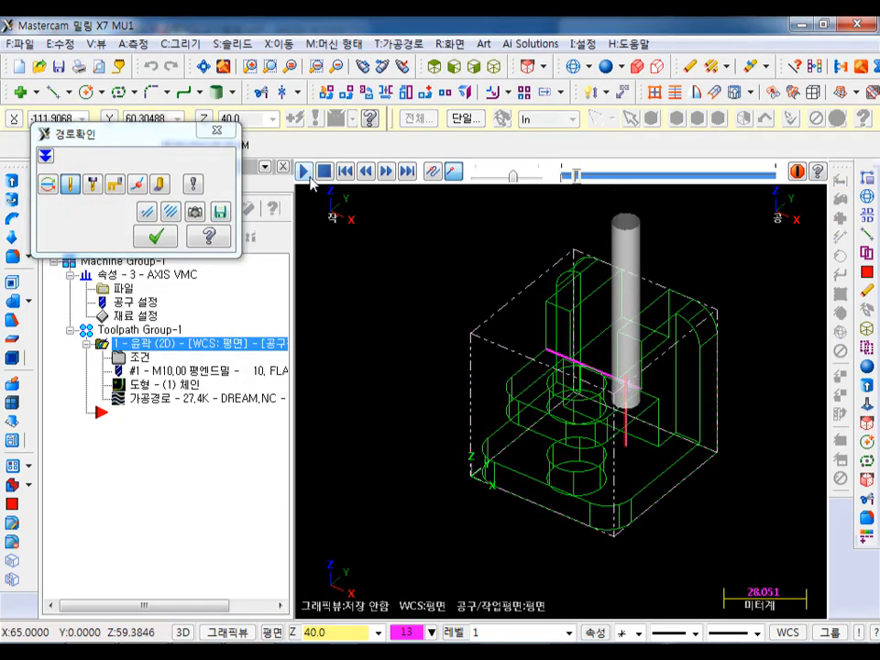
left_click(435, 68)
left_click(203, 68)
scroll(330, 323, "down", 1)
scroll(426, 308, "down", 1)
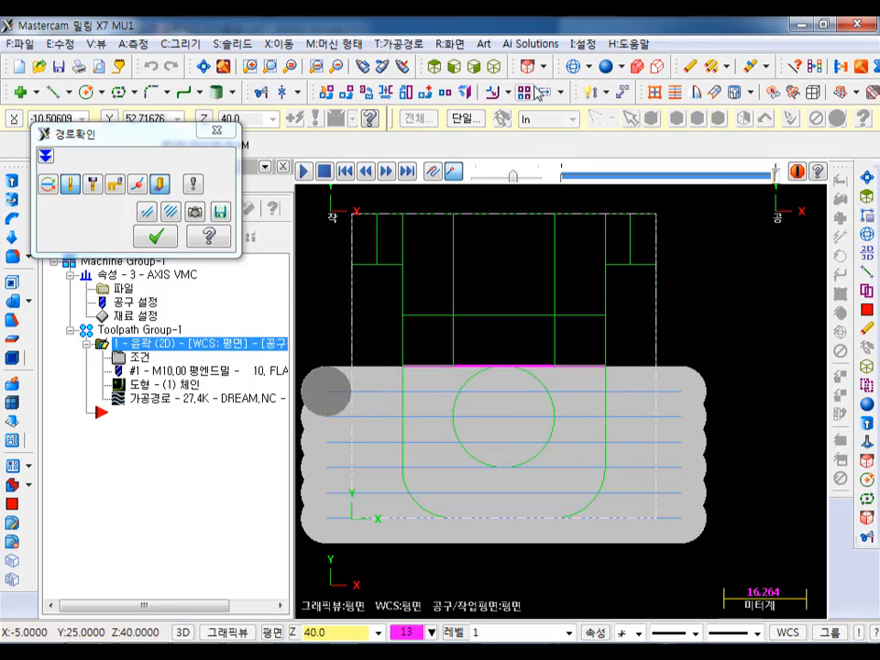
left_click(383, 68)
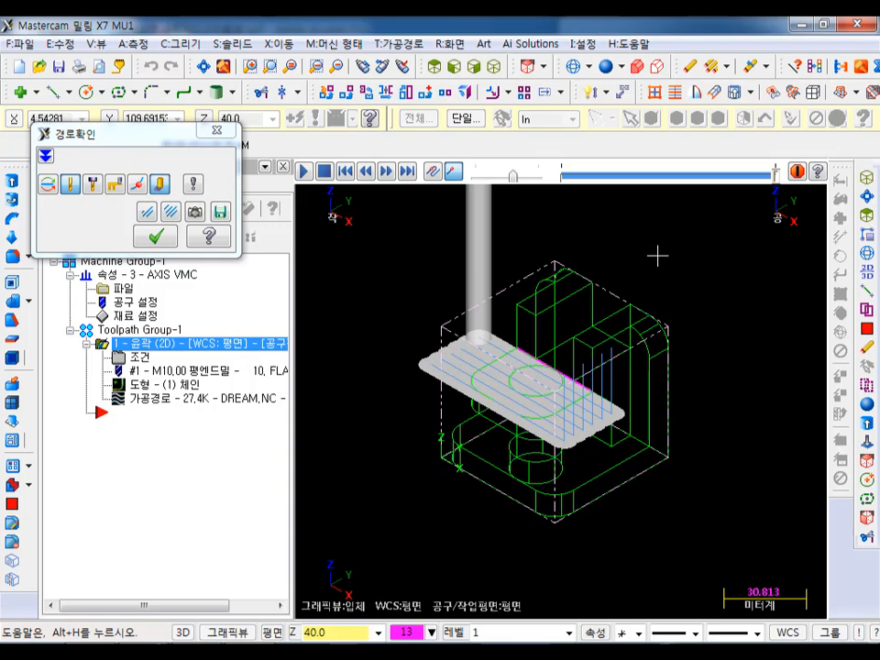
left_click(156, 237)
- Set the contour's start and end extensions to 18 mm (180% of the tool diameter) and accept the revised parameters
left_click(142, 364)
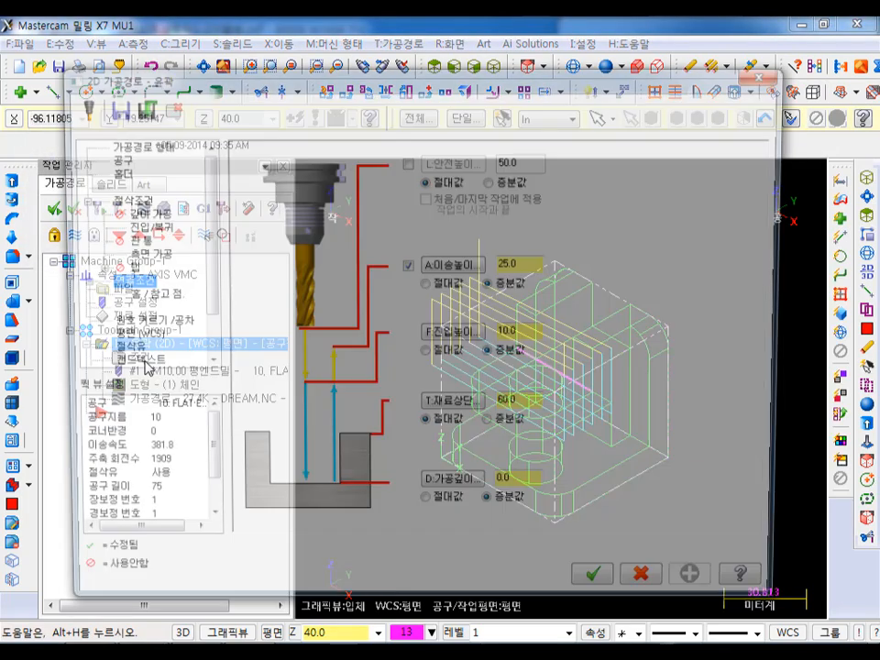
left_click(141, 227)
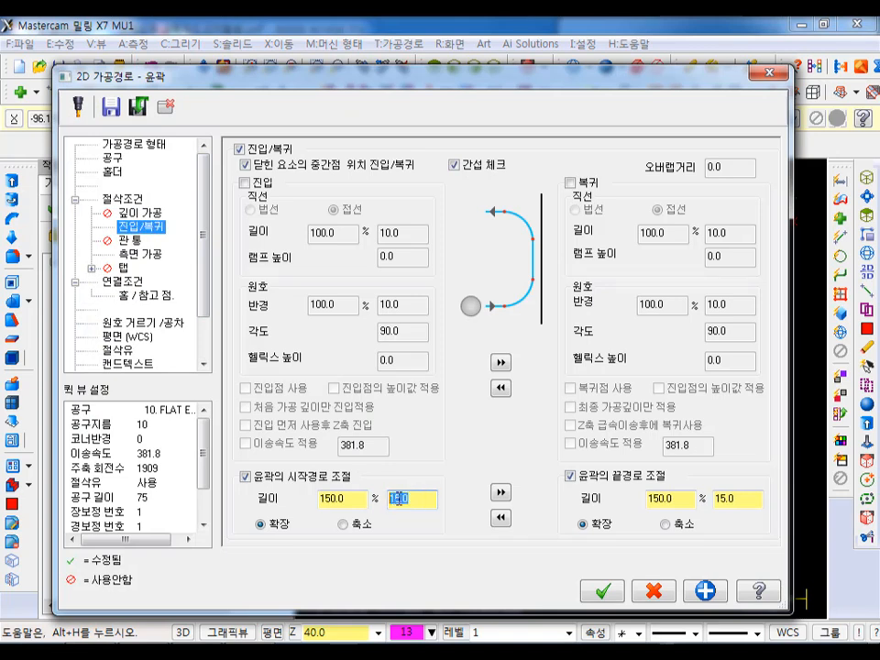
type("18")
left_click(500, 492)
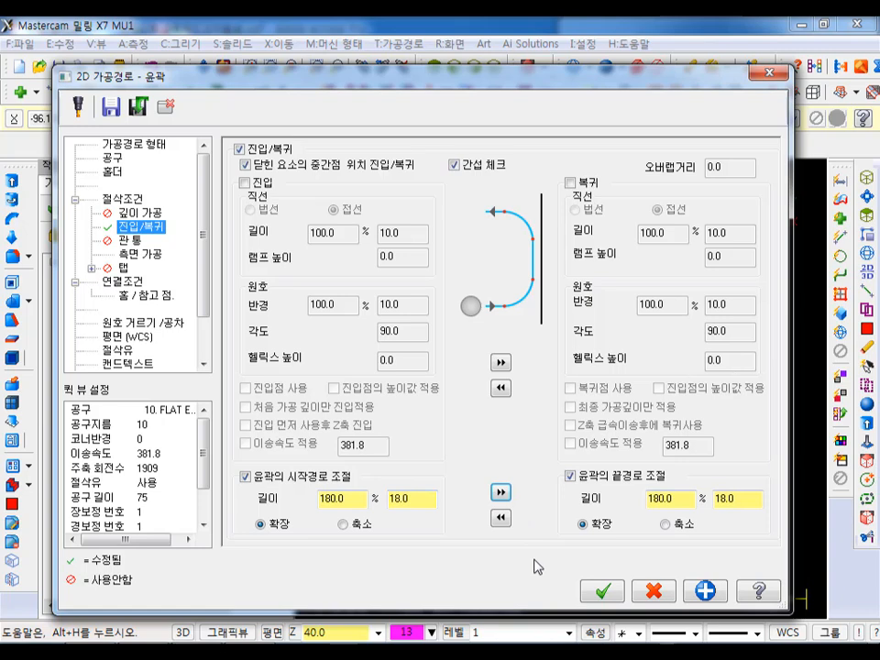
left_click(602, 592)
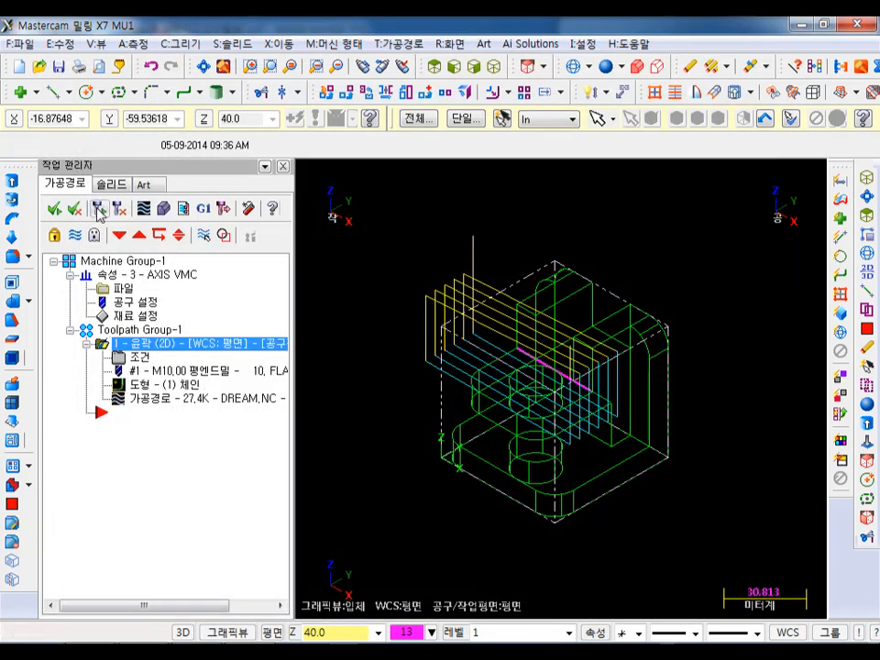
- Run the solid verification of the contour toolpath on the stock through to its end and close the simulator
left_click(161, 211)
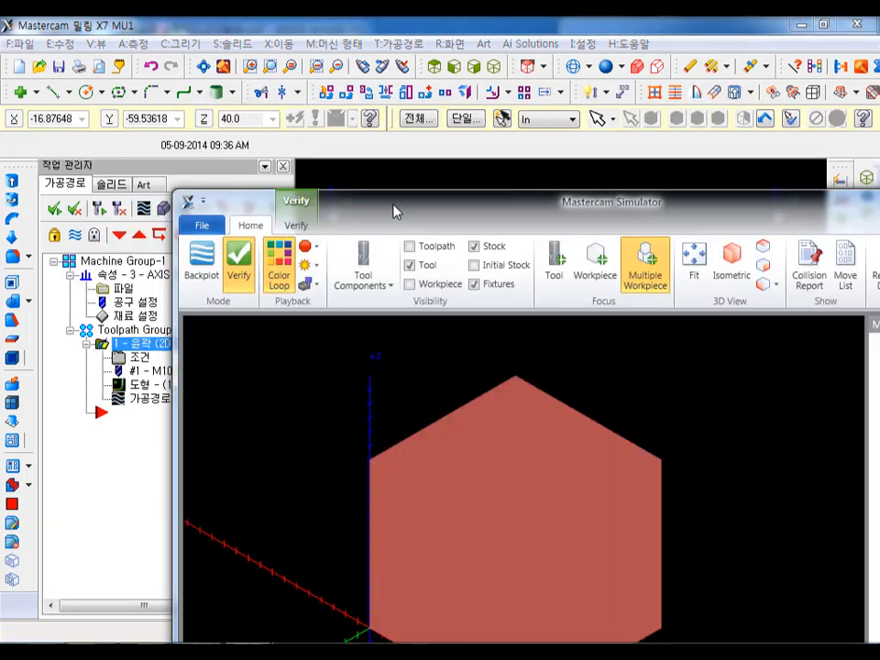
left_click_drag(394, 212, 227, 42)
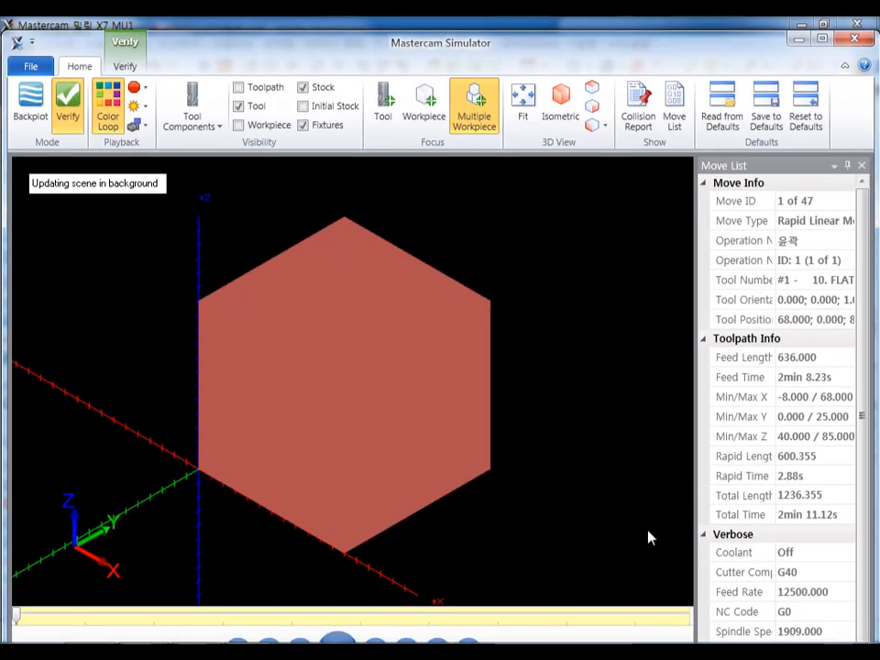
left_click_drag(510, 49, 507, 36)
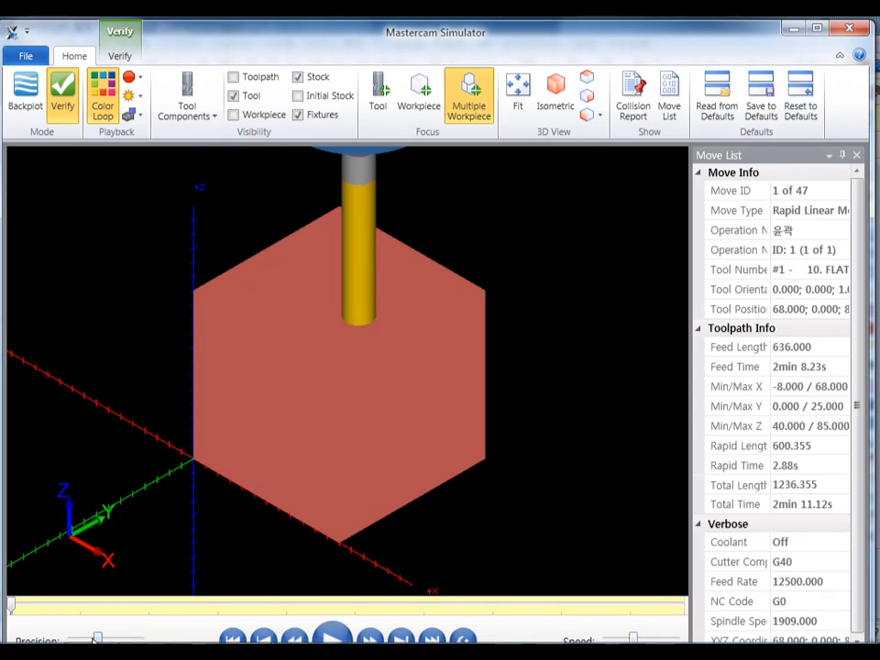
left_click(332, 637)
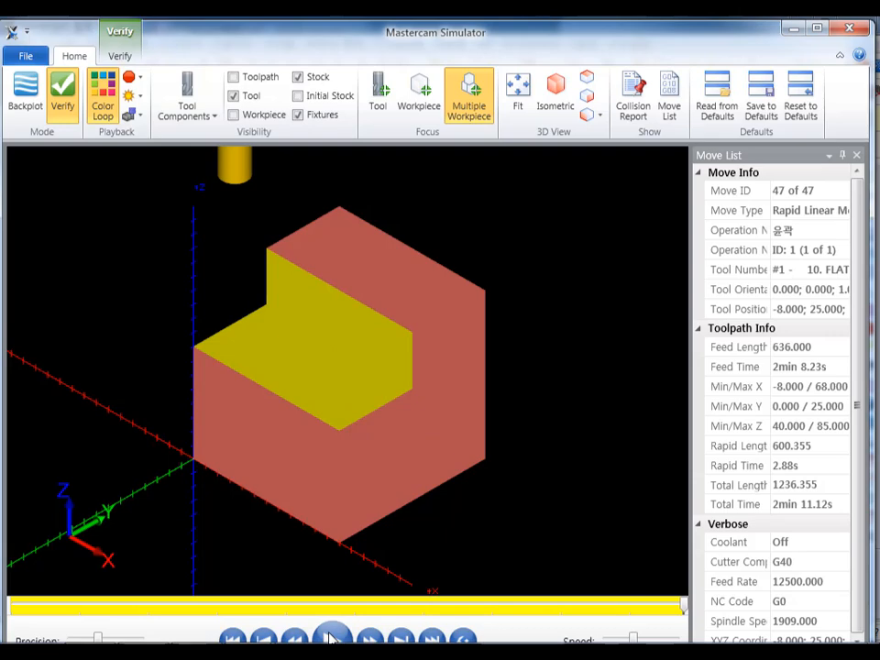
left_click(849, 28)
- Hide the contour toolpath's display so the wireframe around the middle plate and rear slot is unobstructed
scroll(601, 319, "up", 3)
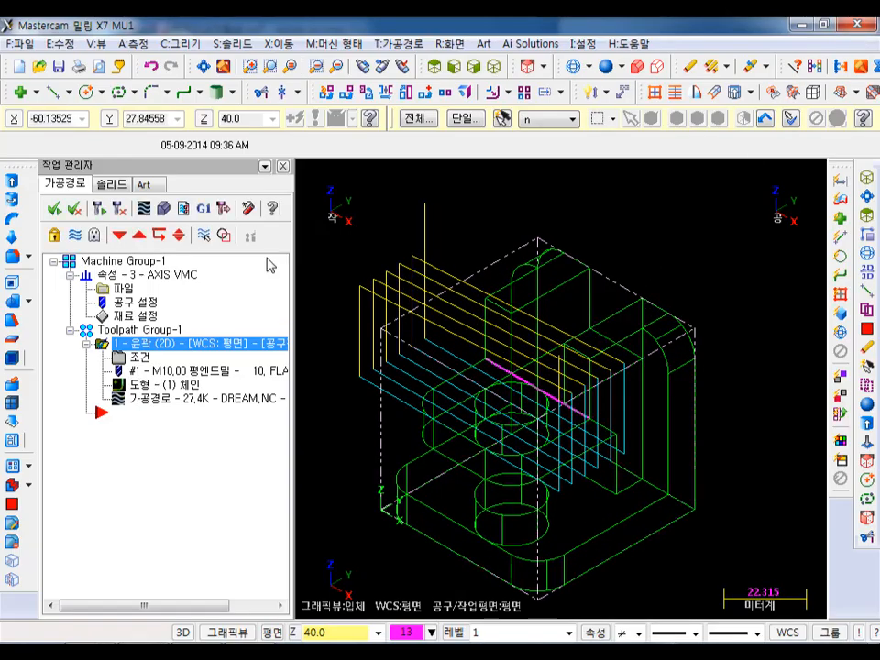
left_click(77, 237)
scroll(557, 352, "up", 8)
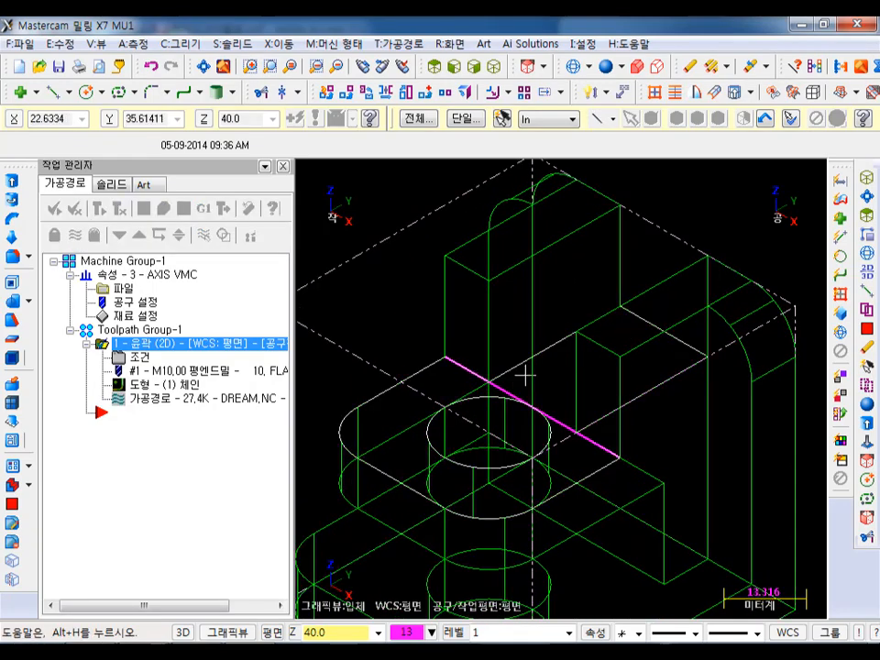
scroll(565, 319, "down", 4)
middle_click_drag(564, 317, 593, 247)
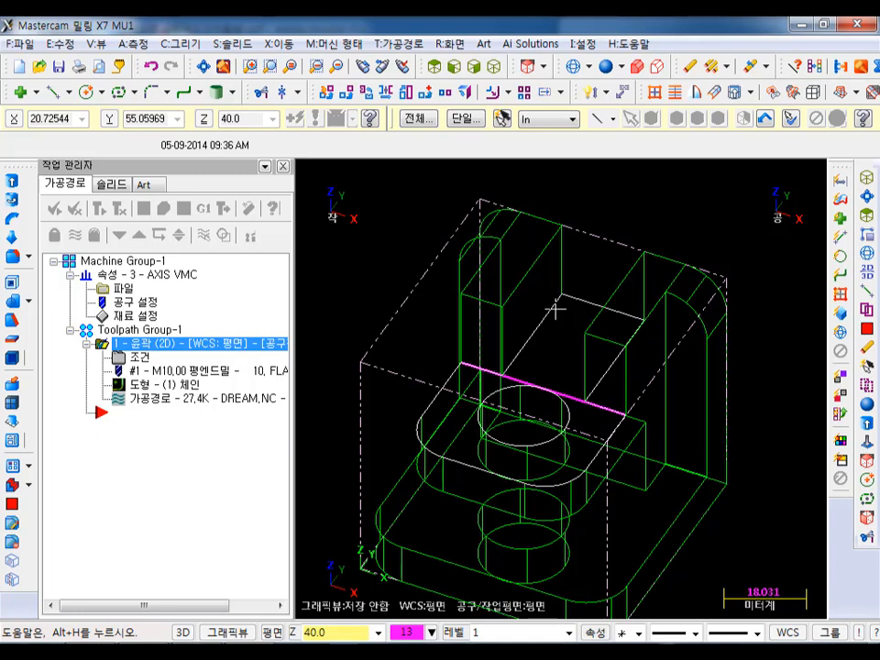
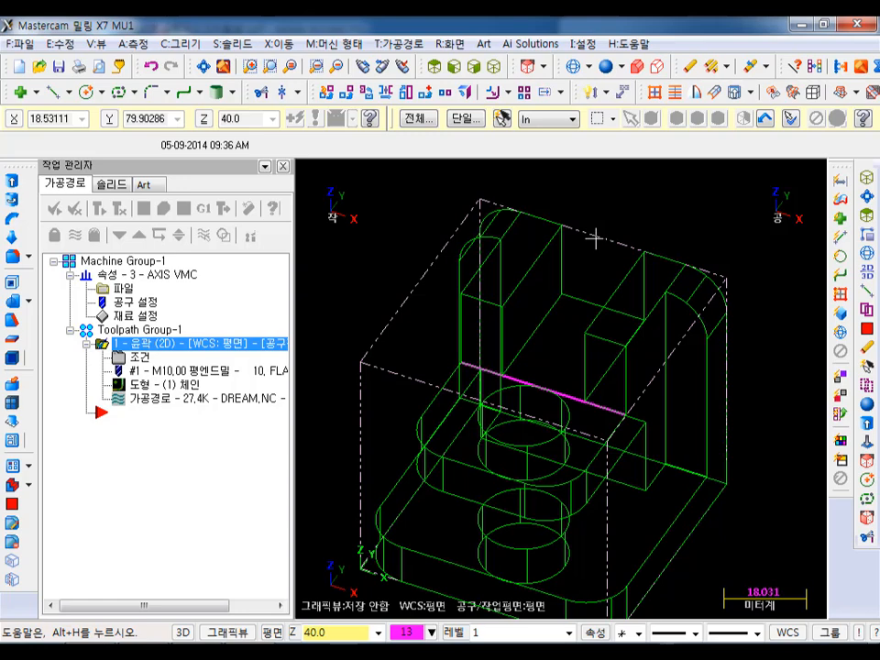
- Duplicate the existing contour operation, placing the copy after the original in the toolpath group
scroll(600, 221, "up", 1)
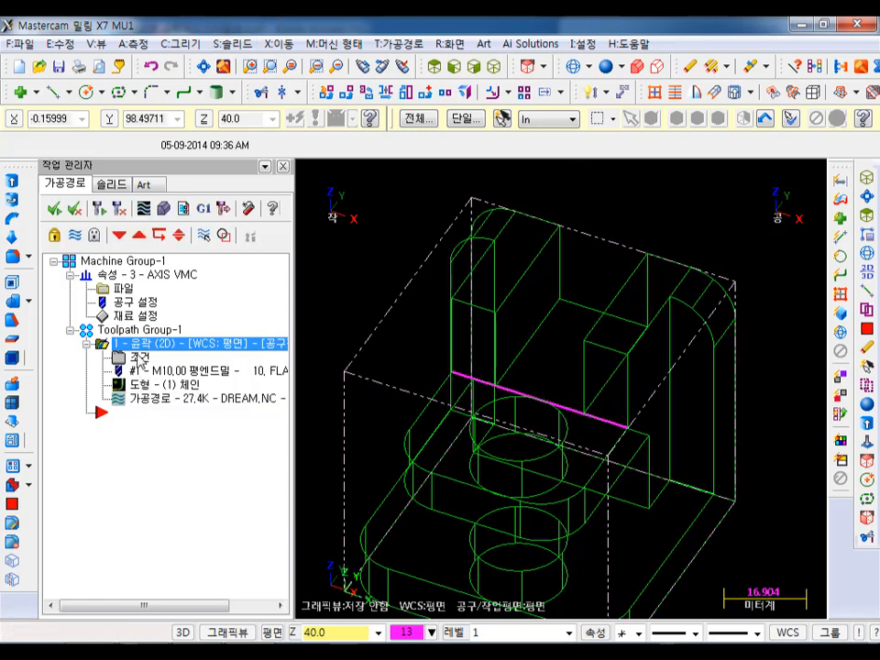
right_click_drag(102, 344, 157, 460)
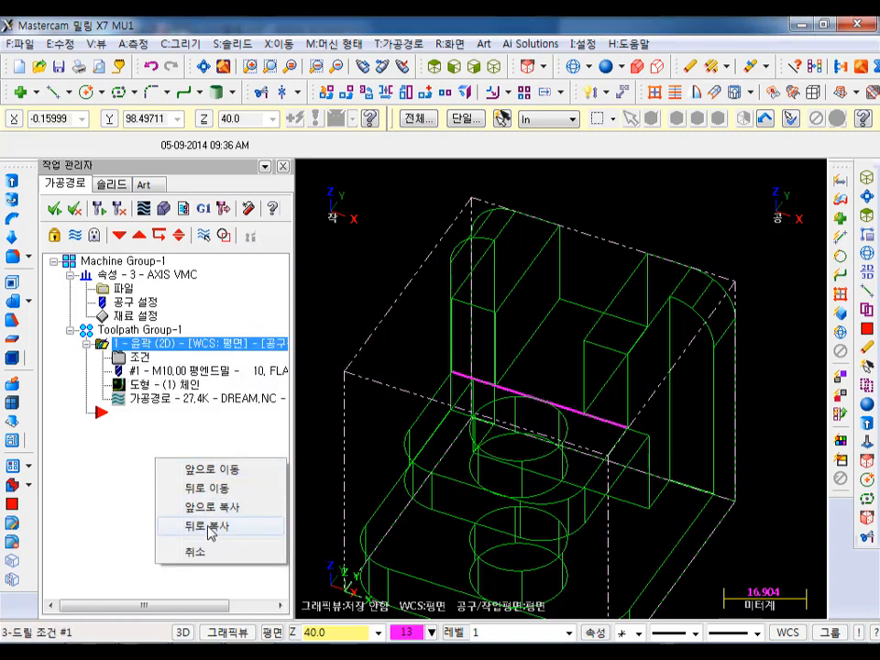
left_click(212, 527)
- Rechain the copied contour on the solid's two lower side edges of the rear slot, check each edge's direction and accept the geometry
left_click(156, 433)
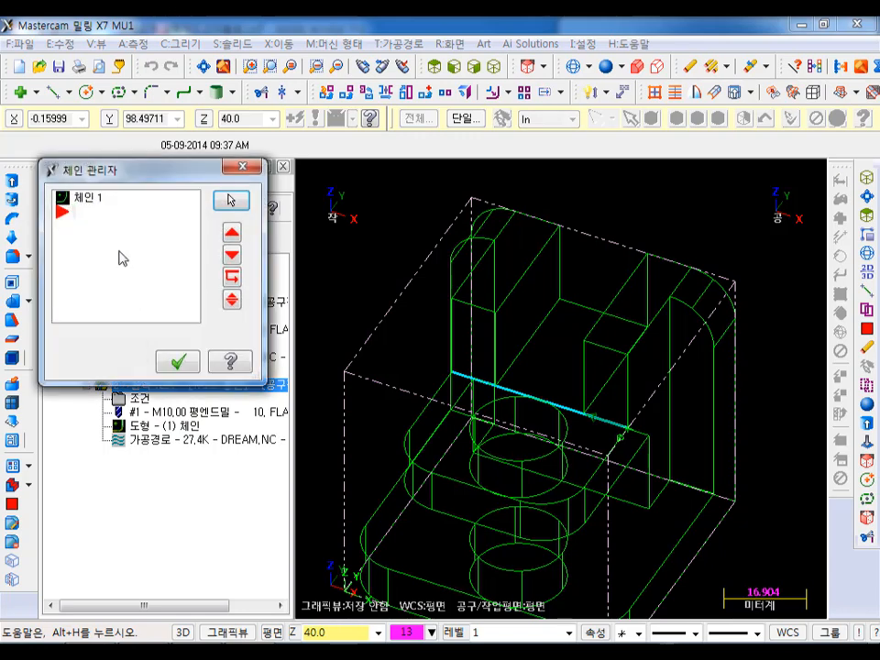
right_click(121, 254)
left_click(183, 305)
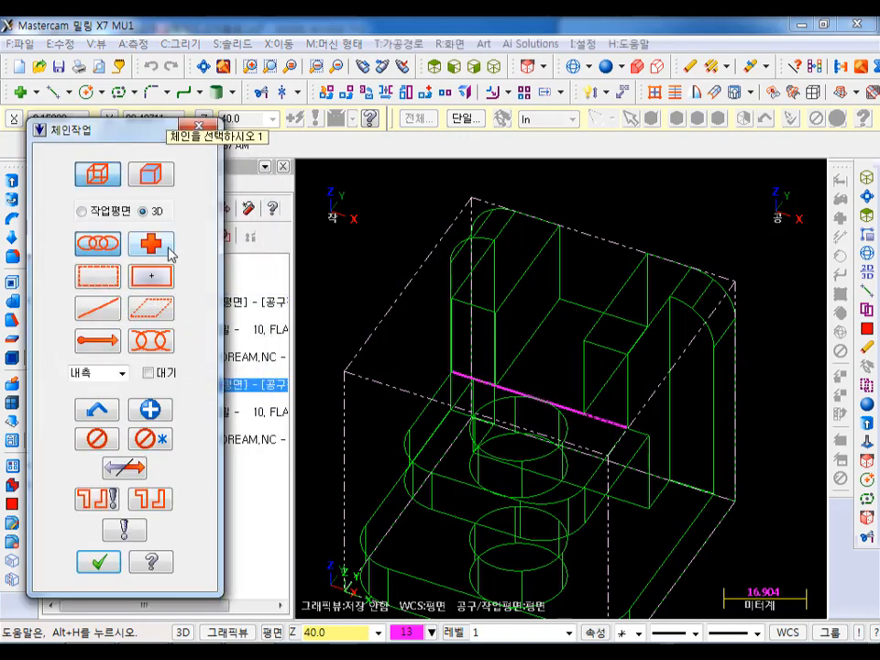
left_click(152, 179)
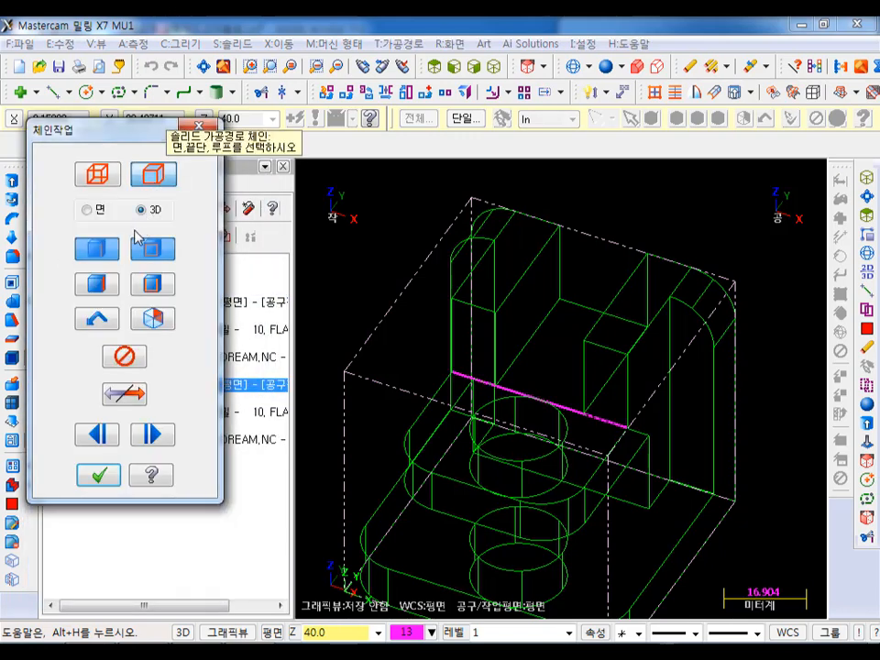
left_click(106, 256)
left_click(568, 317)
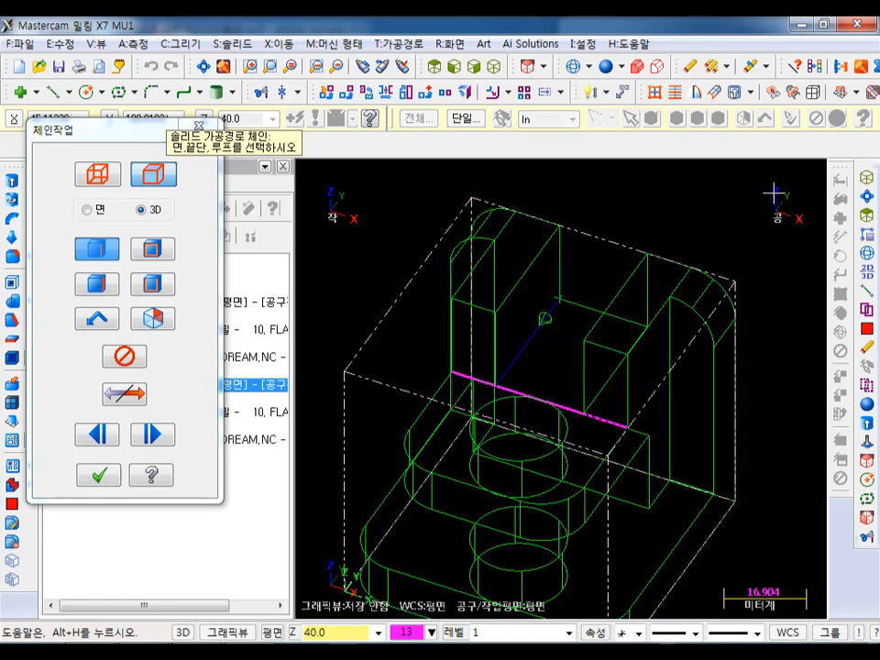
left_click(602, 406)
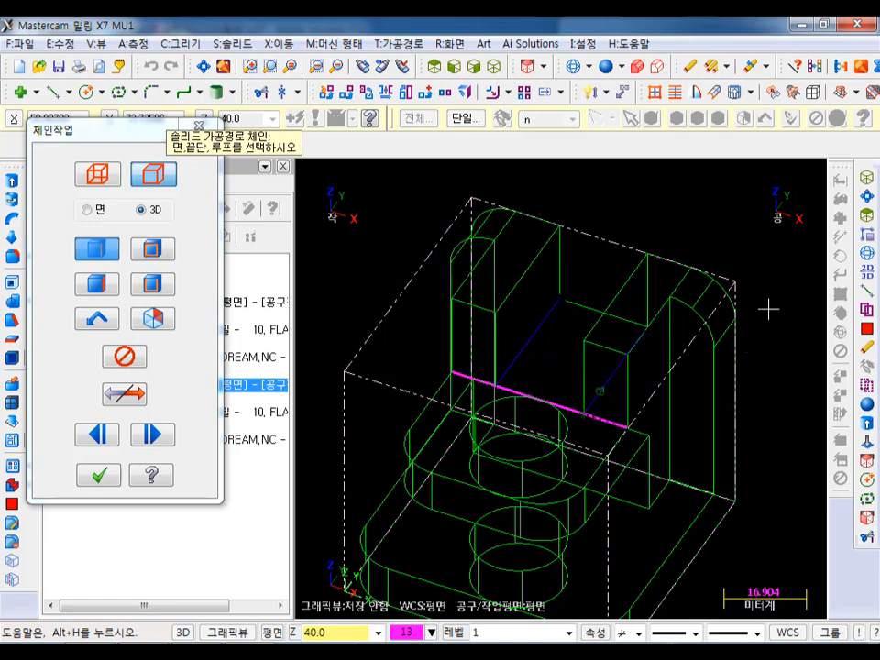
left_click(98, 474)
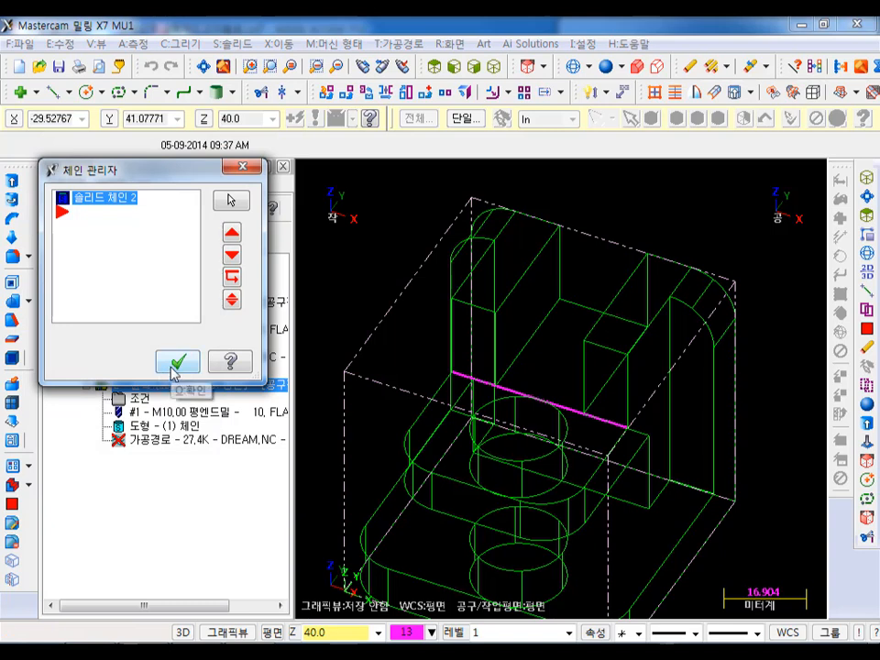
double_click(131, 198)
left_click(104, 212)
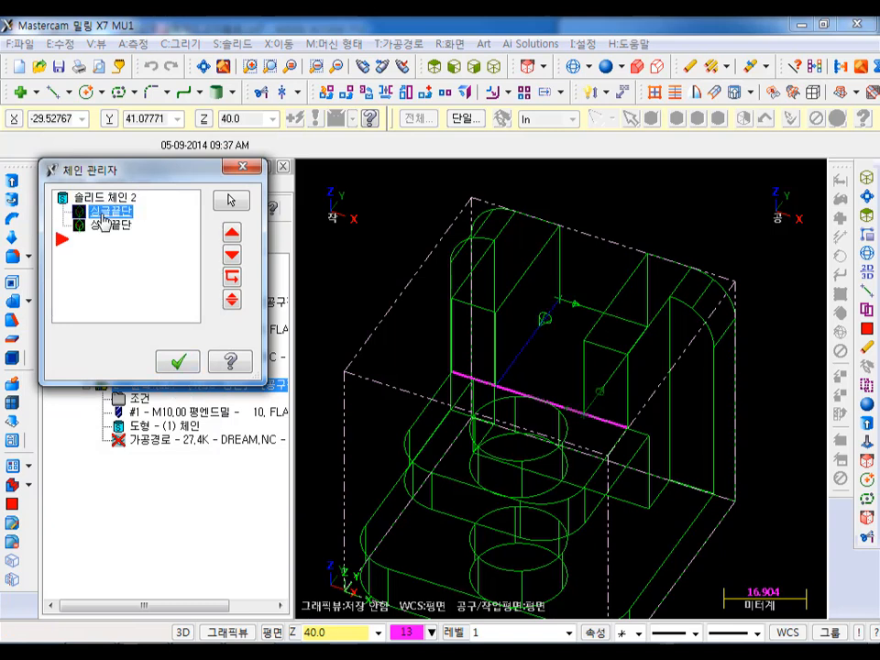
left_click(108, 224)
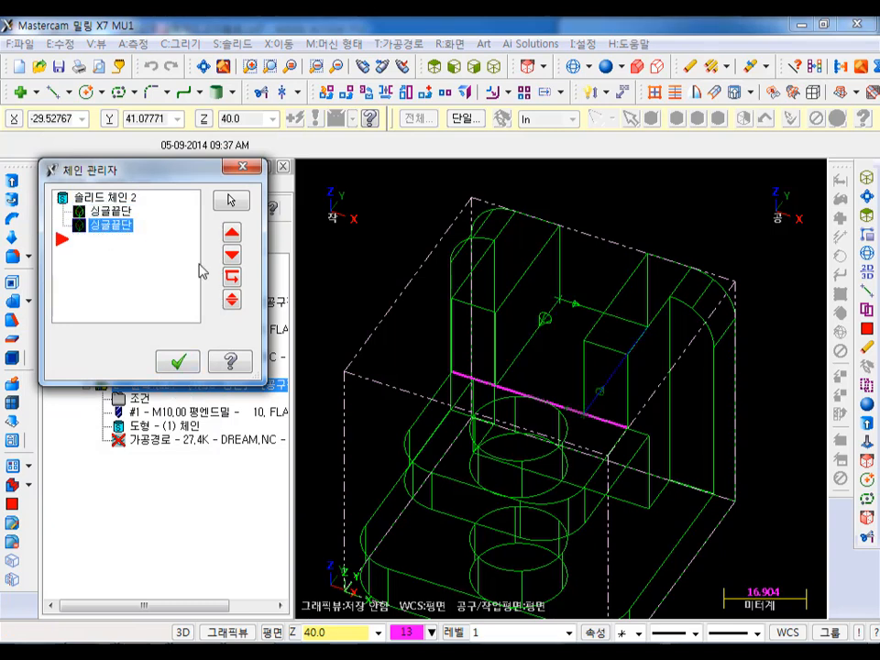
left_click(178, 362)
- Set the copied contour's start and end extensions to 8 mm (80% of the tool diameter) and regenerate its toolpath
left_click(138, 402)
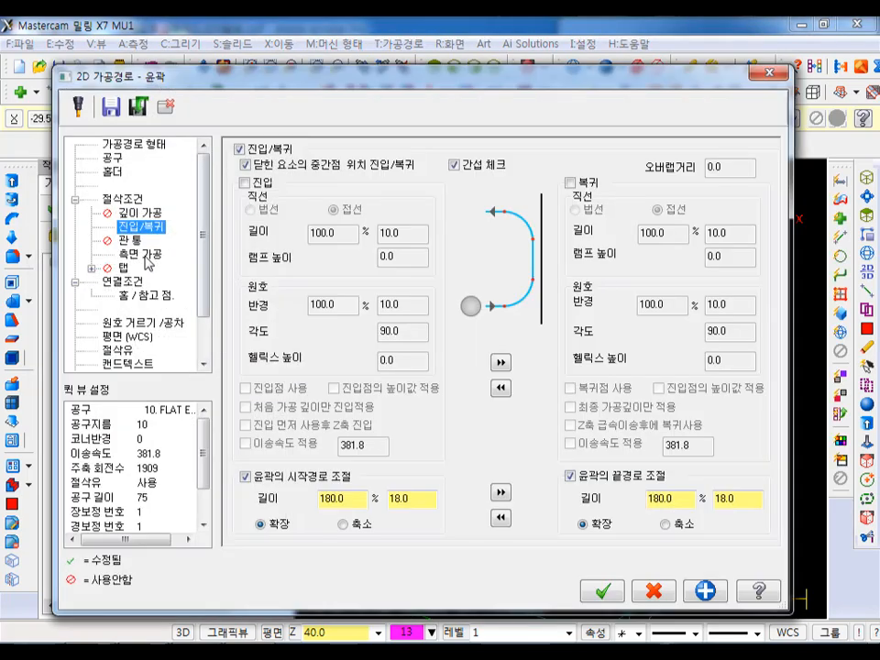
left_click(145, 255)
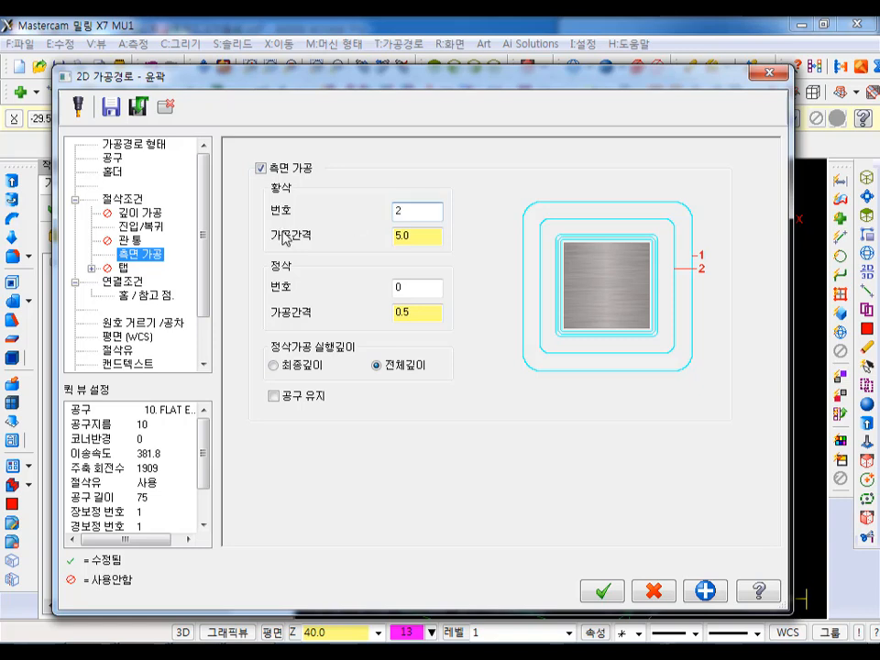
left_click(154, 227)
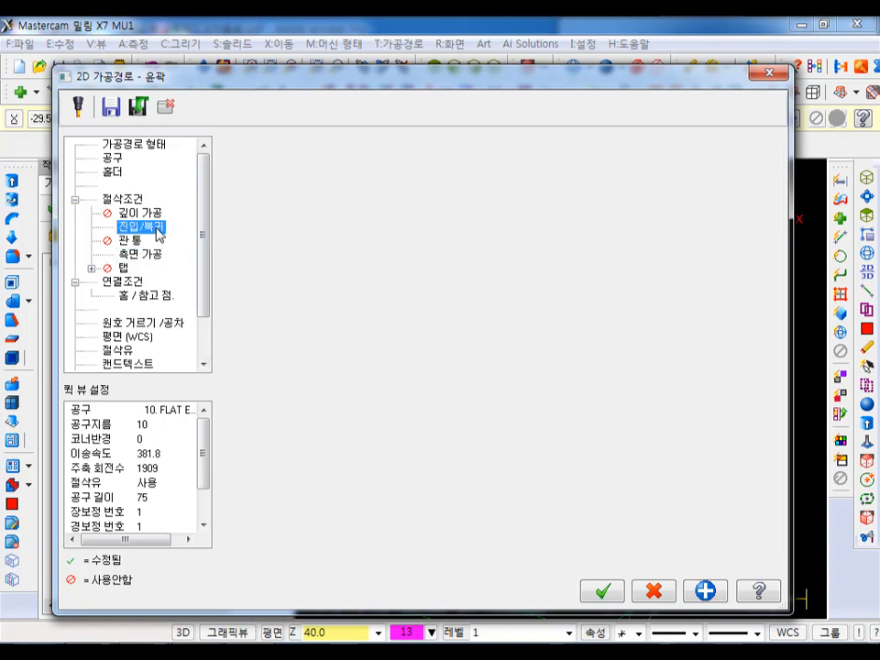
double_click(415, 498)
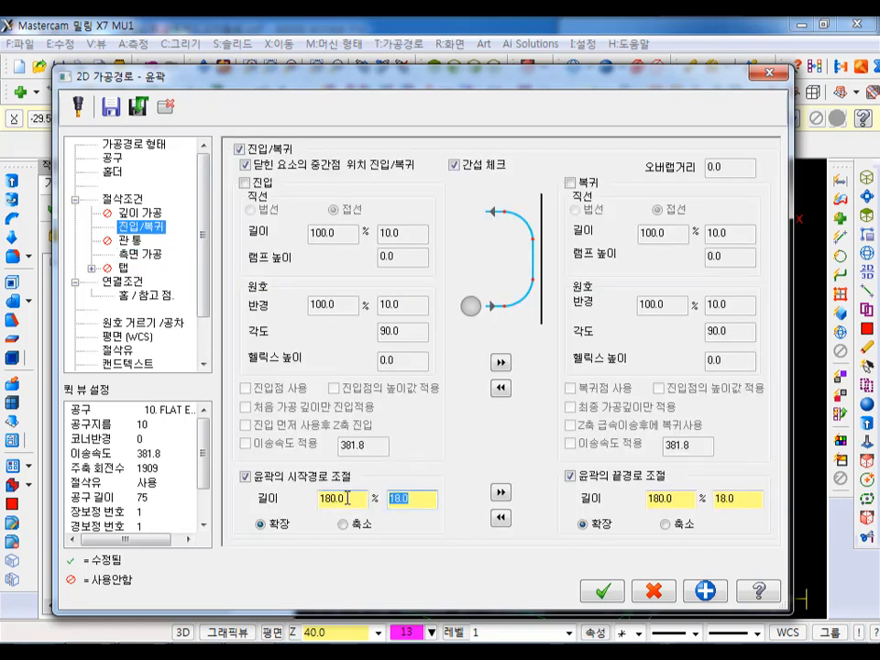
type("8")
left_click(500, 492)
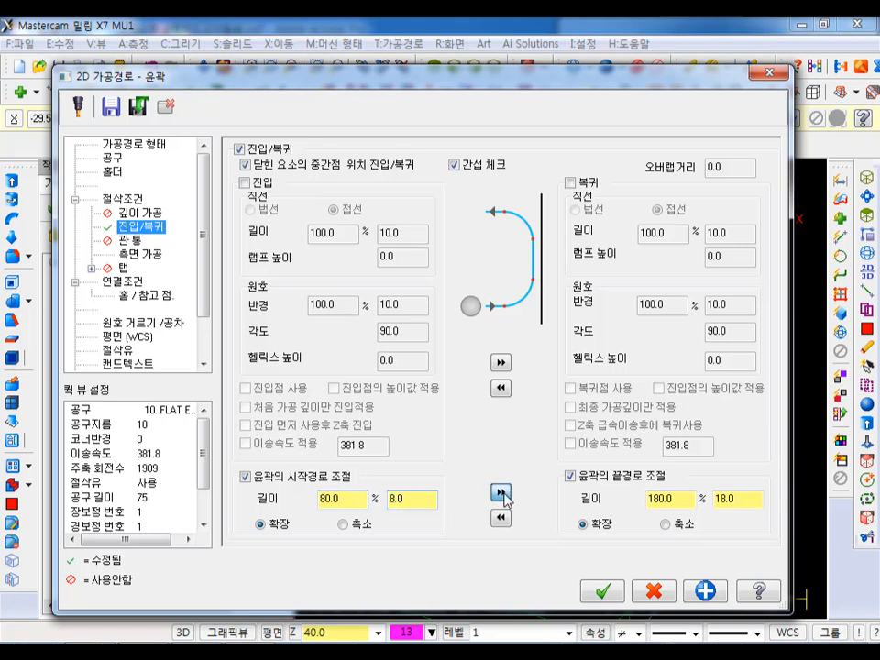
left_click(124, 282)
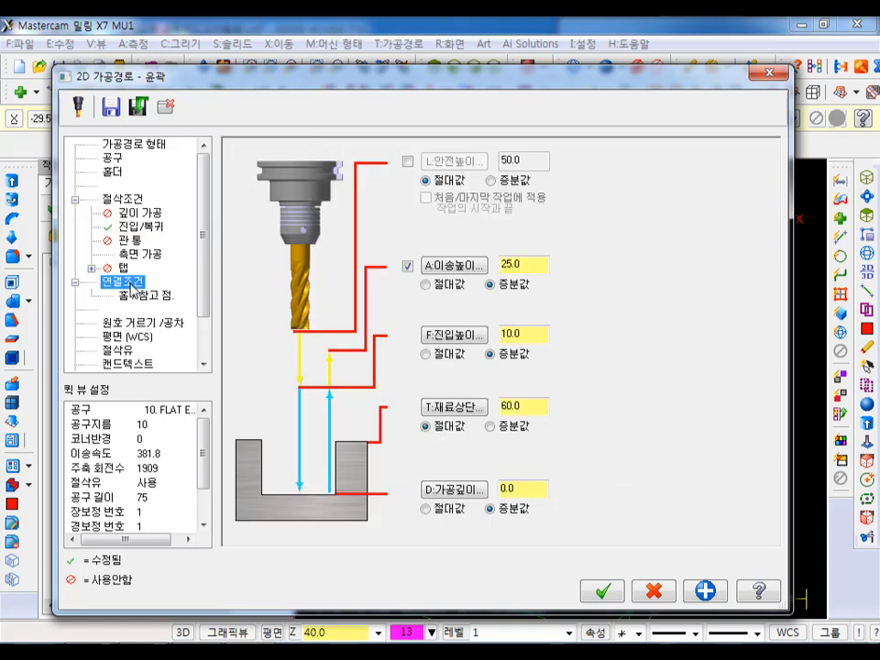
left_click(603, 591)
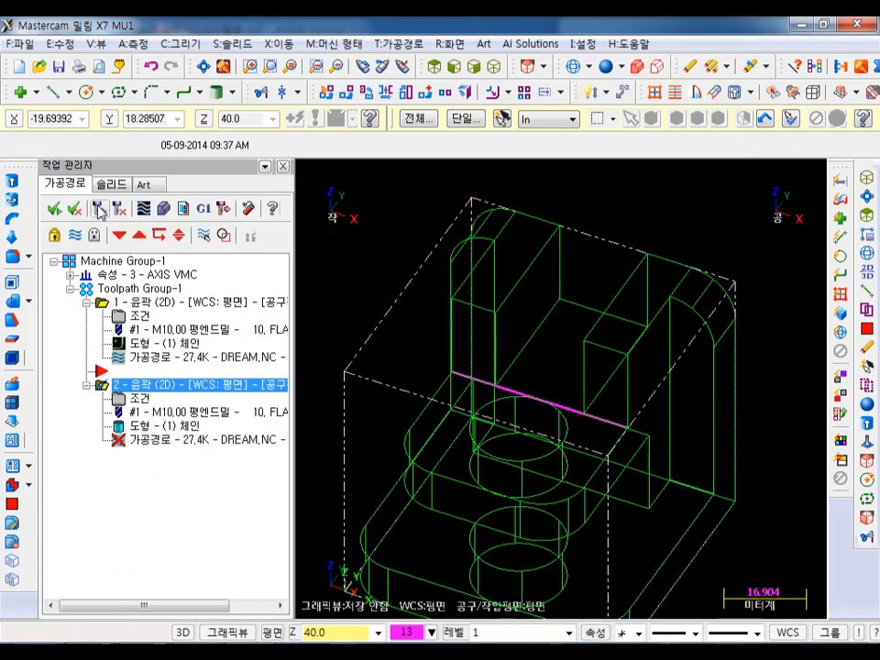
left_click(99, 210)
- Display the slot contour toolpath and examine how its passes lie between the slot walls
scroll(599, 275, "up", 3)
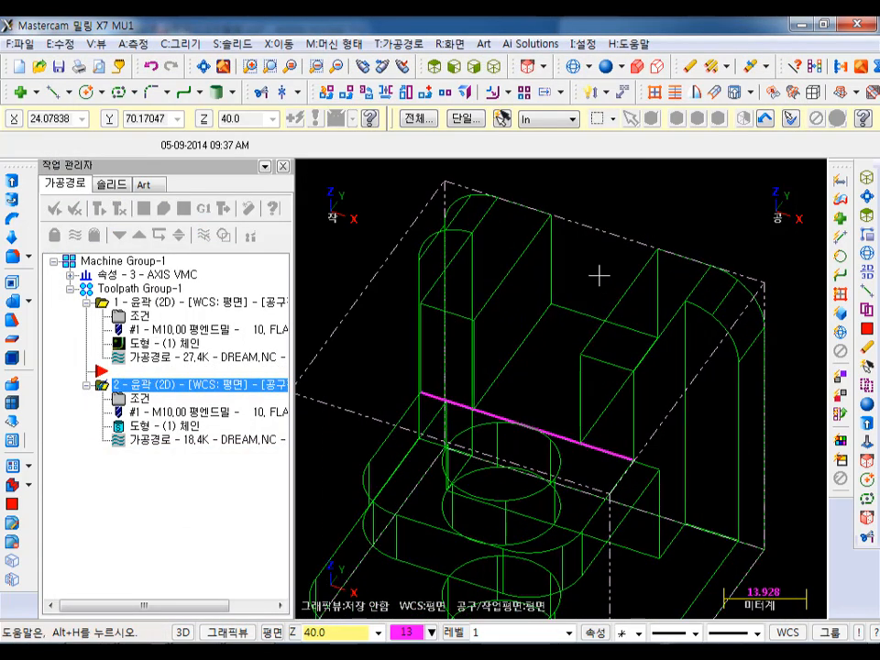
scroll(615, 283, "down", 2)
left_click(75, 237)
middle_click_drag(704, 263, 673, 249)
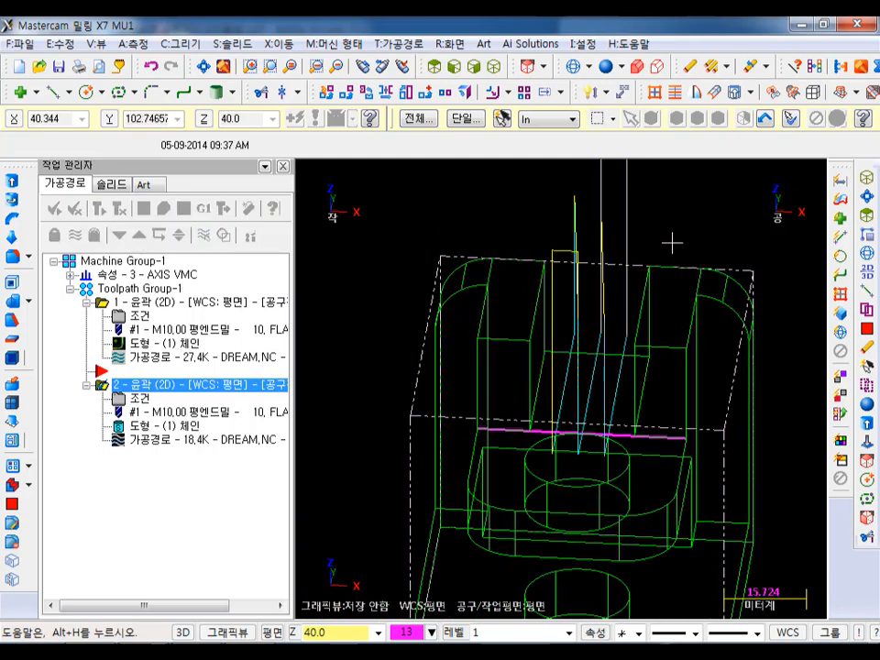
middle_click_drag(617, 232, 641, 237)
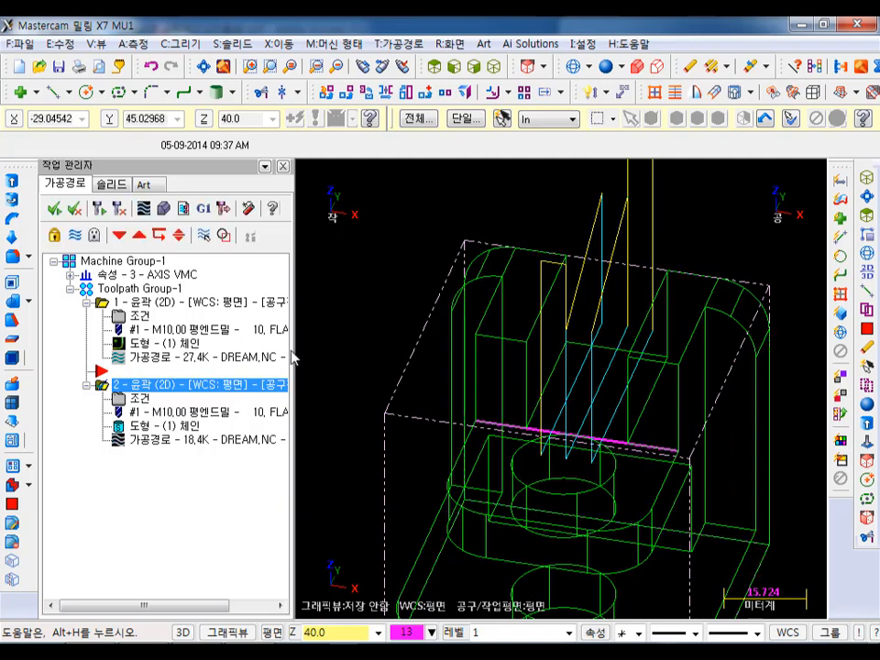
- Set the roughing spacing of the slot contour's side passes to 3 mm and regenerate the toolpath
left_click(139, 400)
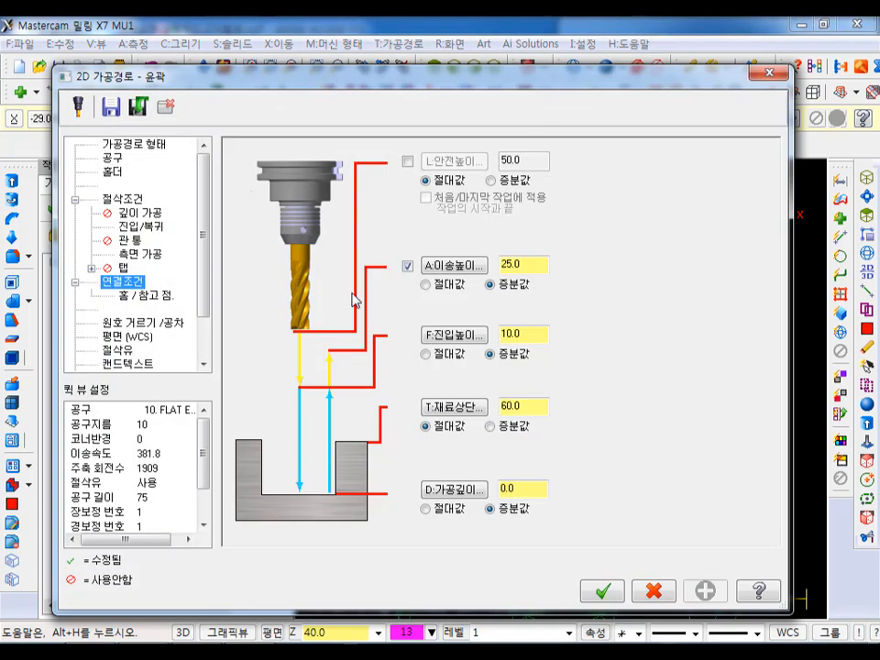
left_click(142, 254)
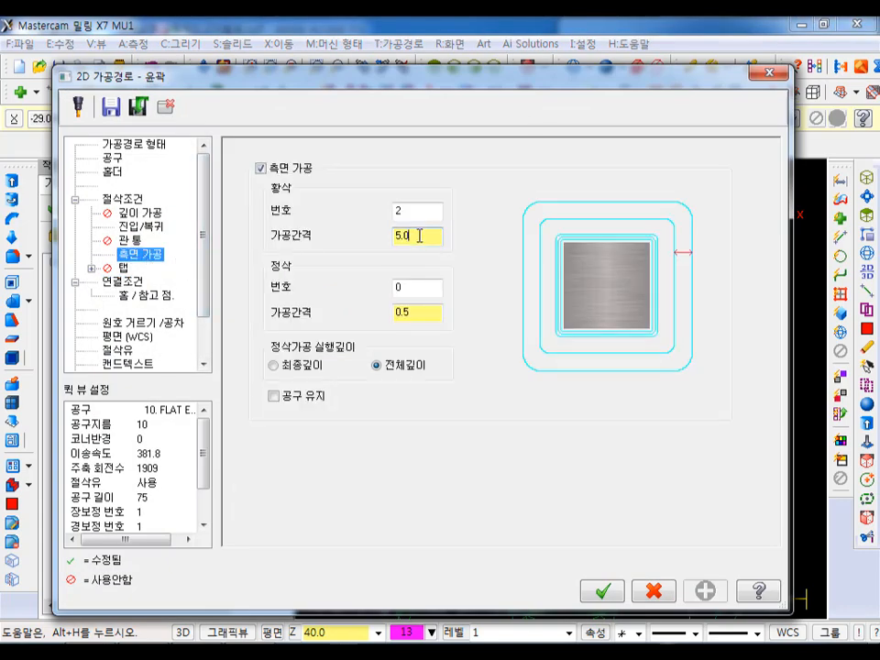
left_click_drag(419, 235, 394, 243)
type("3")
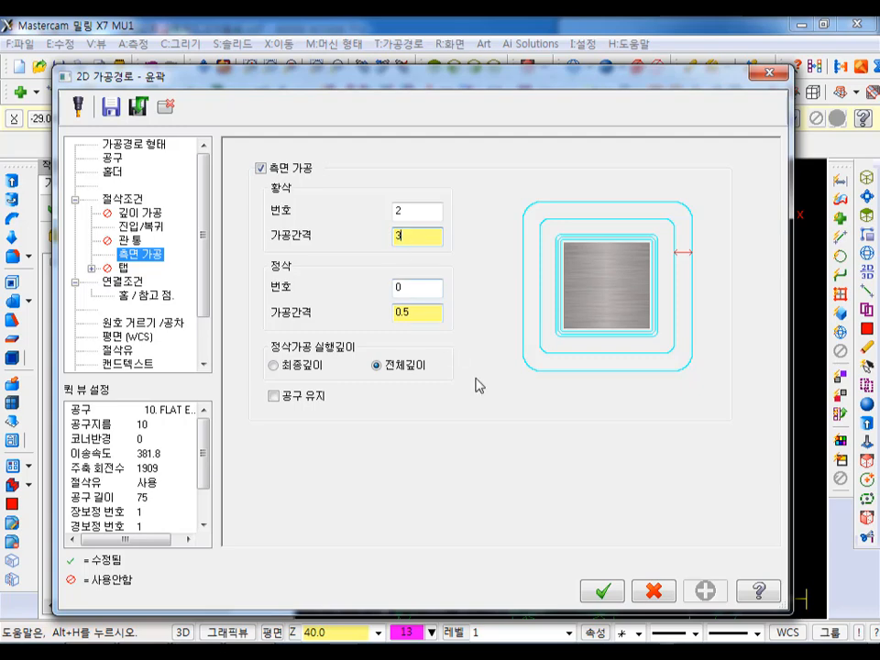
left_click(603, 591)
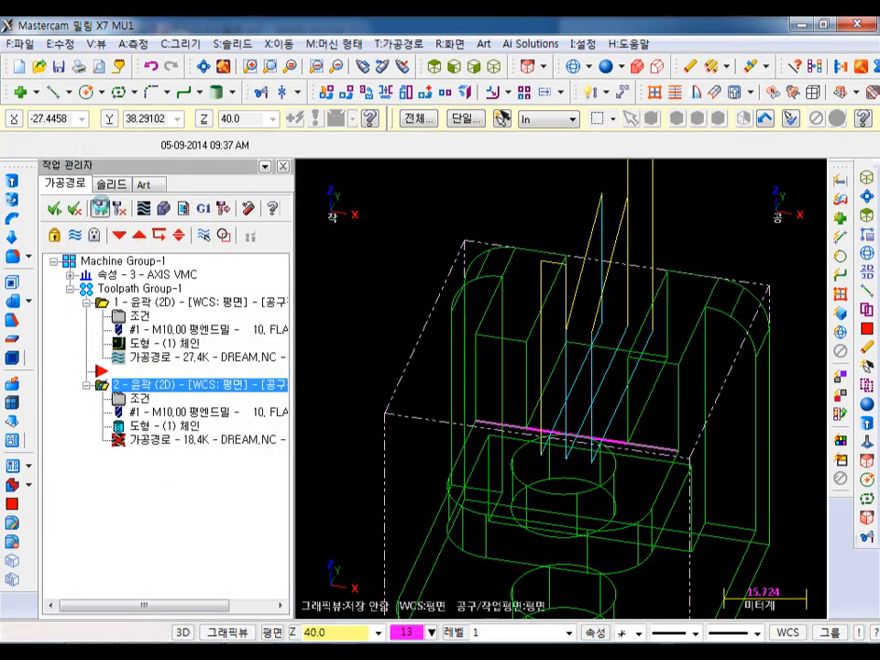
left_click(101, 211)
scroll(794, 231, "up", 1)
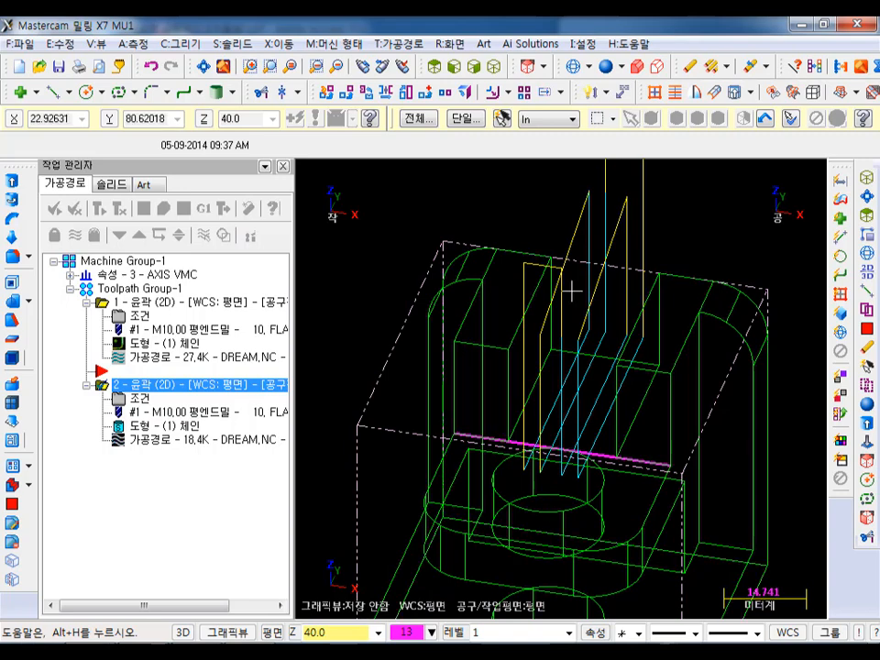
scroll(573, 285, "down", 2)
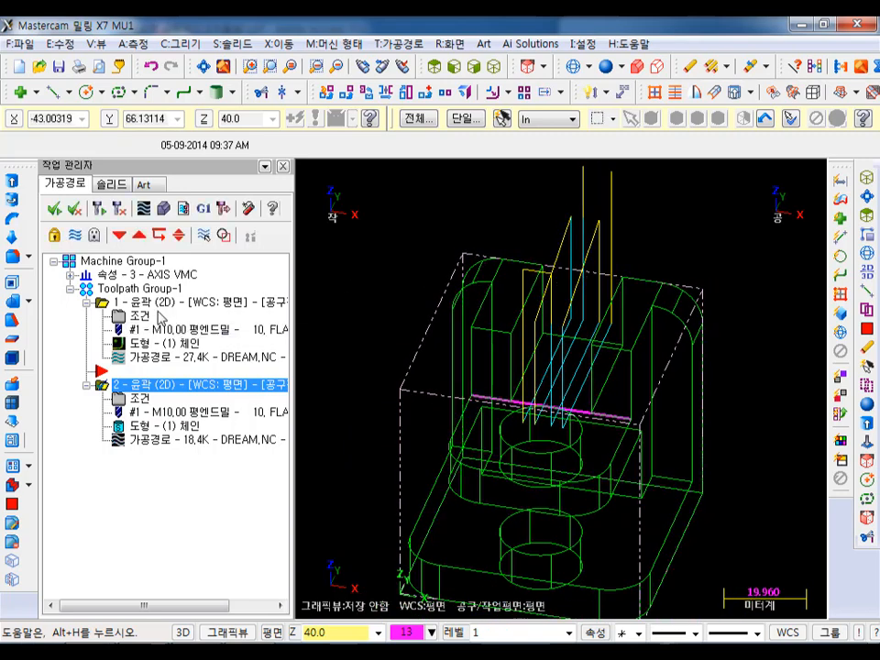
- Select both contour operations, move the insertion point after the second one and collapse their details
left_click(142, 289)
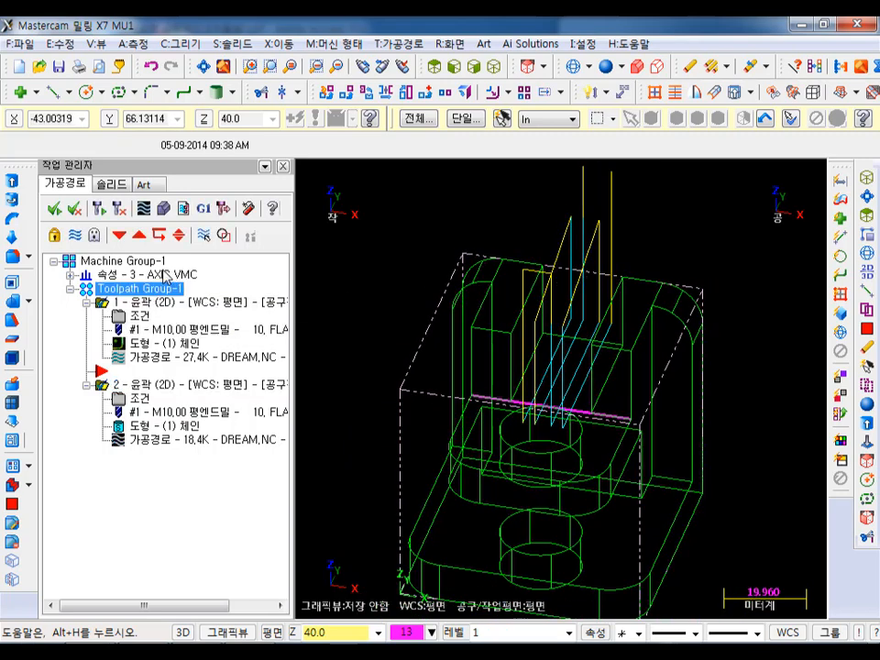
left_click(118, 236)
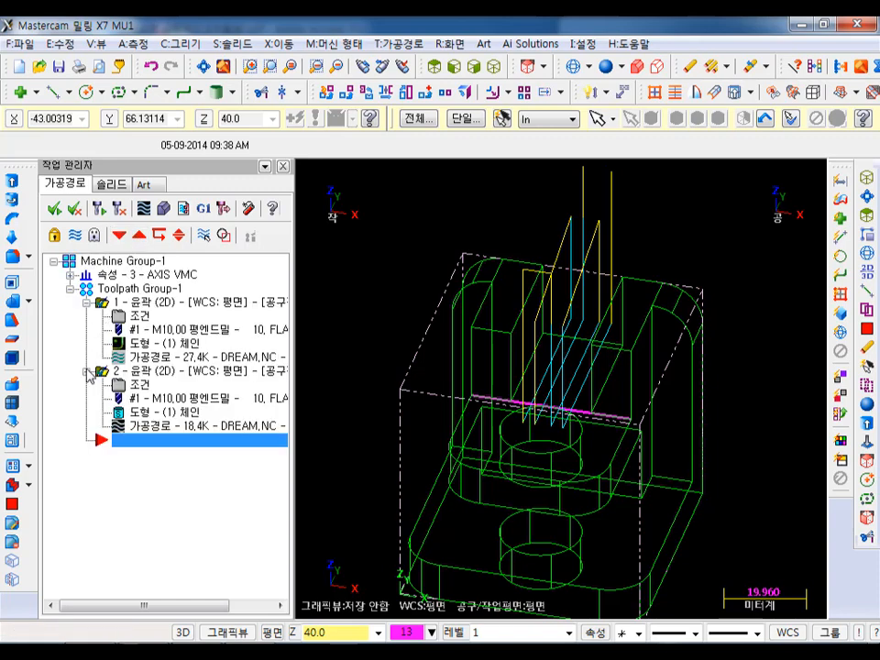
left_click(85, 302)
left_click(85, 316)
- Run the solid verification of both contour toolpaths, examine the machined rear slot from several angles and close the simulator
left_click(164, 208)
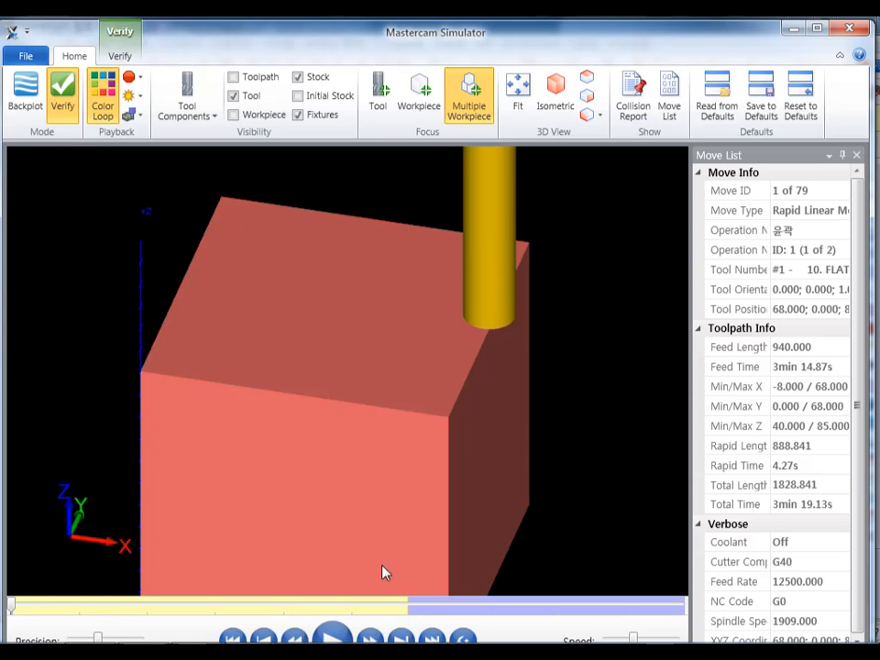
left_click(334, 634)
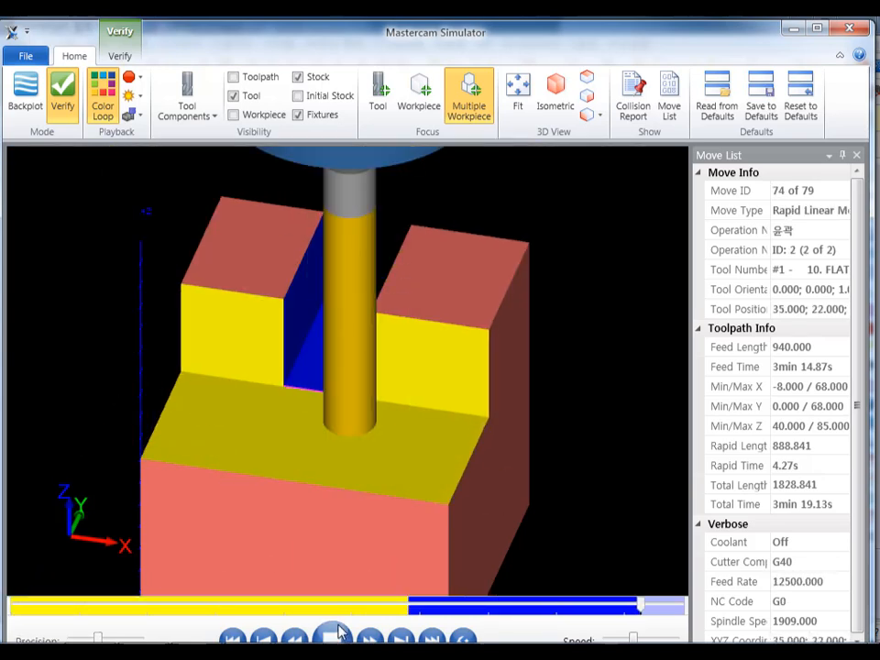
scroll(525, 320, "down", 2)
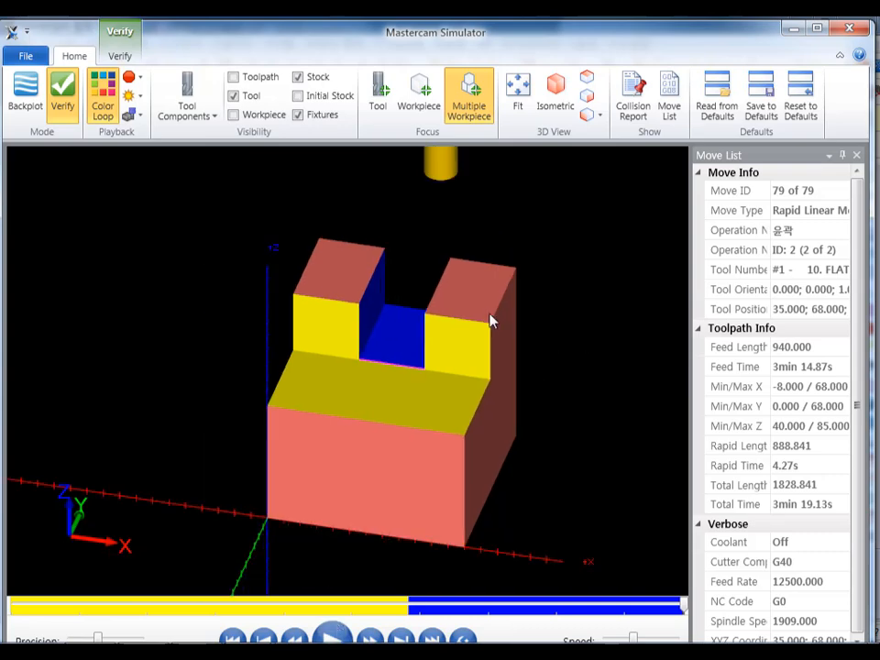
left_click_drag(485, 294, 449, 283)
scroll(450, 283, "up", 5)
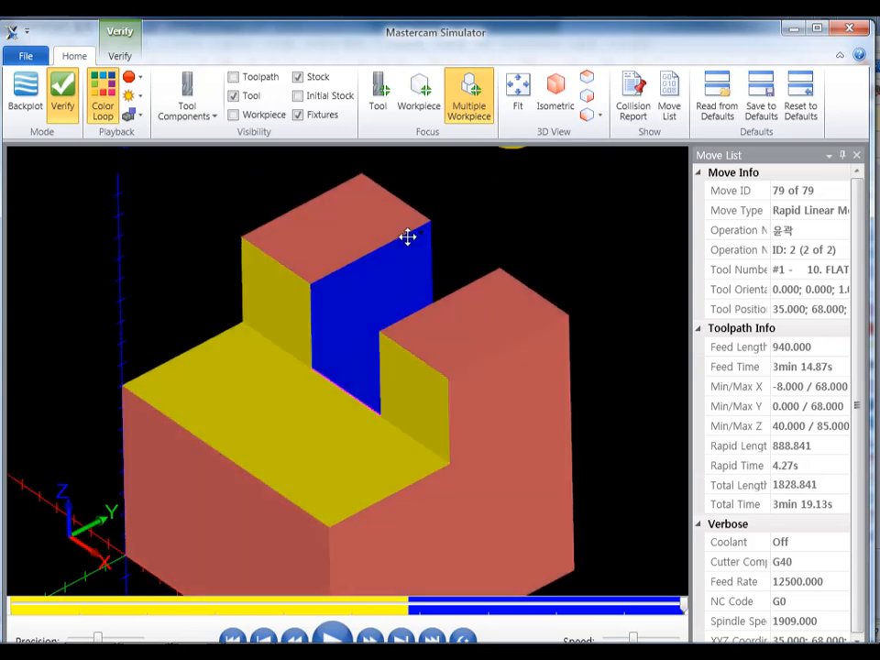
left_click_drag(399, 235, 412, 234)
key("alt")
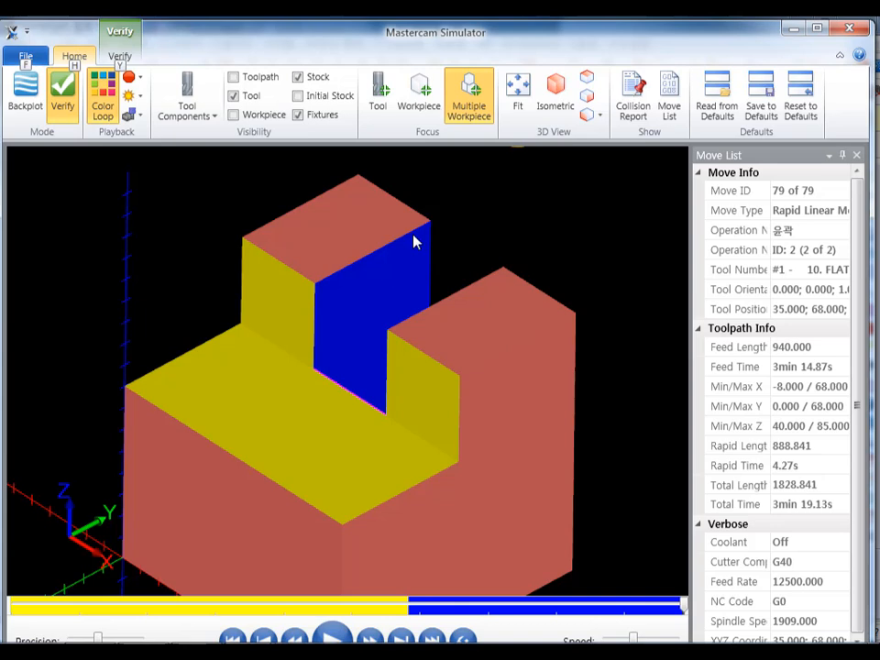
scroll(410, 238, "down", 3)
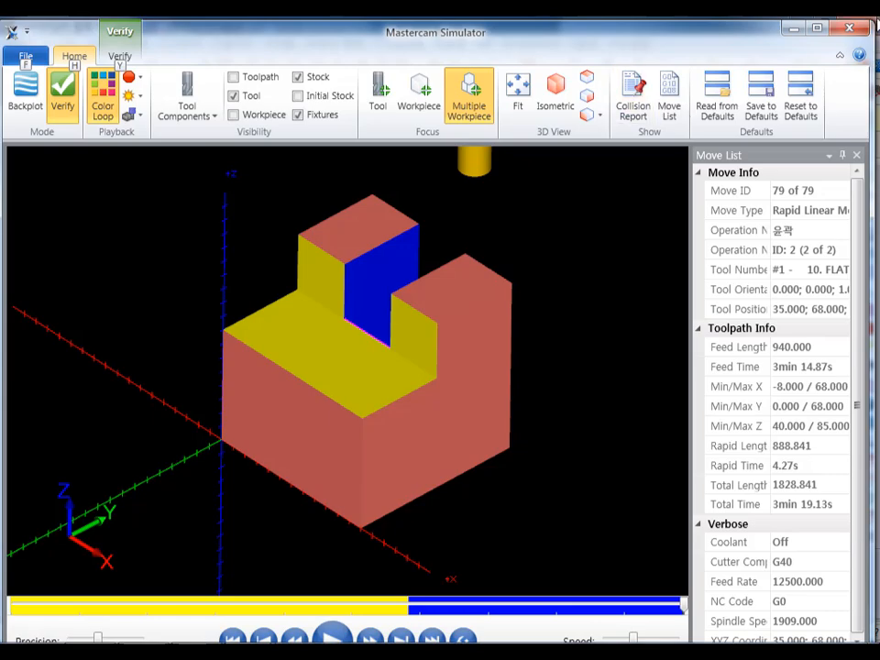
left_click(848, 27)
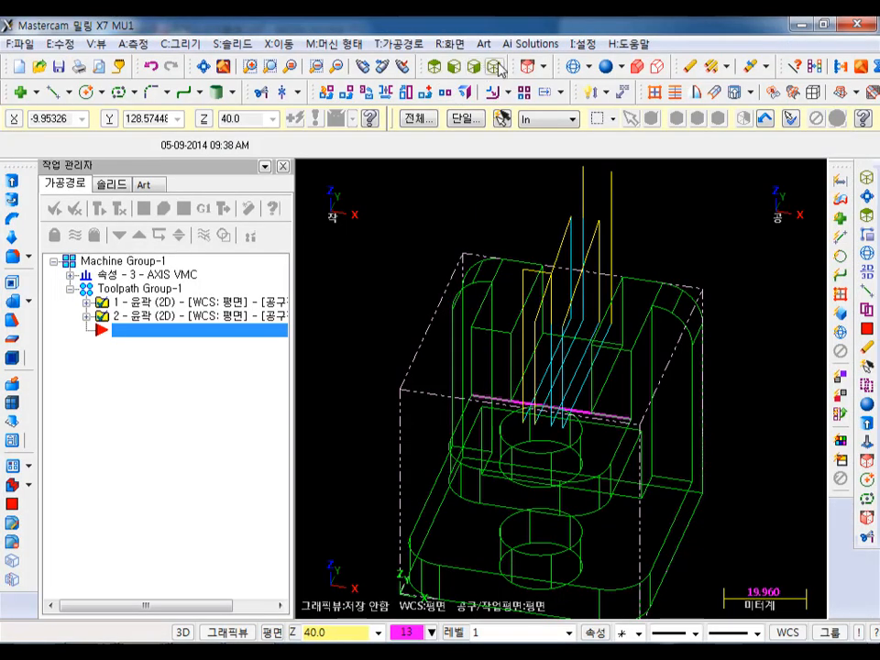
- Start a drill toolpath and choose the centre of the 20 mm hole's upper edge at Z 40 as the drill point
left_click(496, 69)
scroll(534, 222, "down", 2)
scroll(537, 444, "up", 1)
scroll(530, 428, "up", 1)
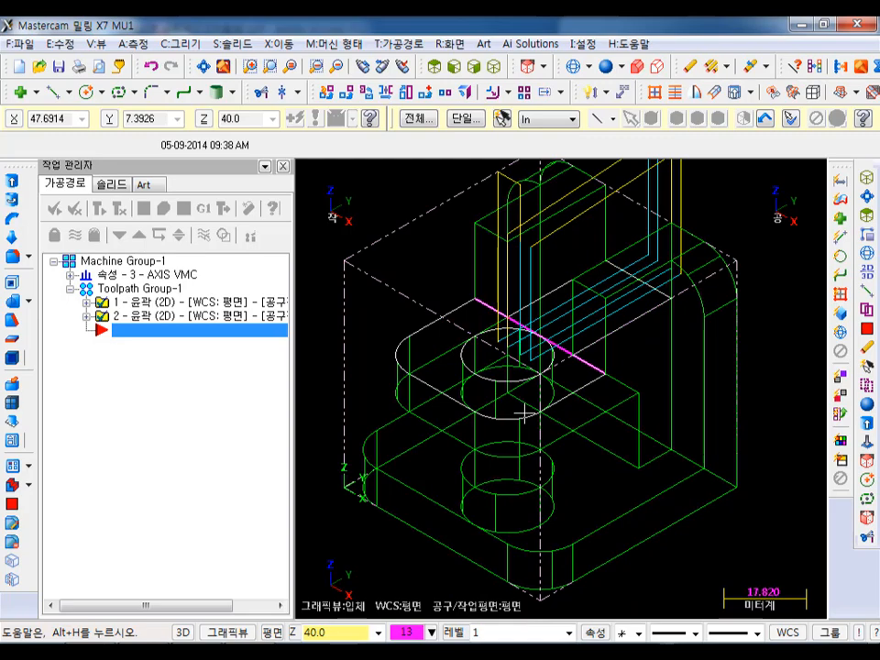
middle_click_drag(481, 297, 467, 314)
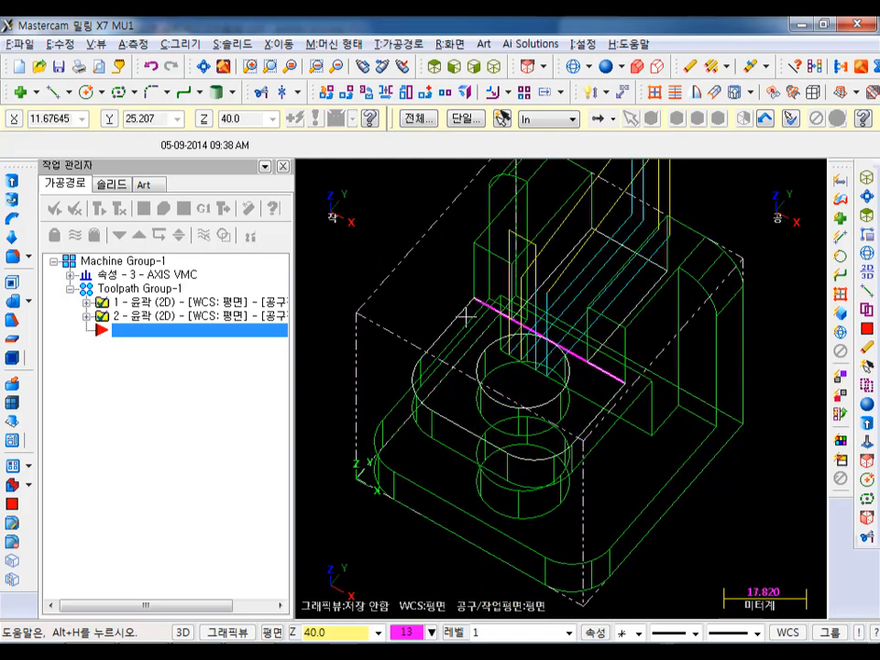
scroll(529, 389, "up", 1)
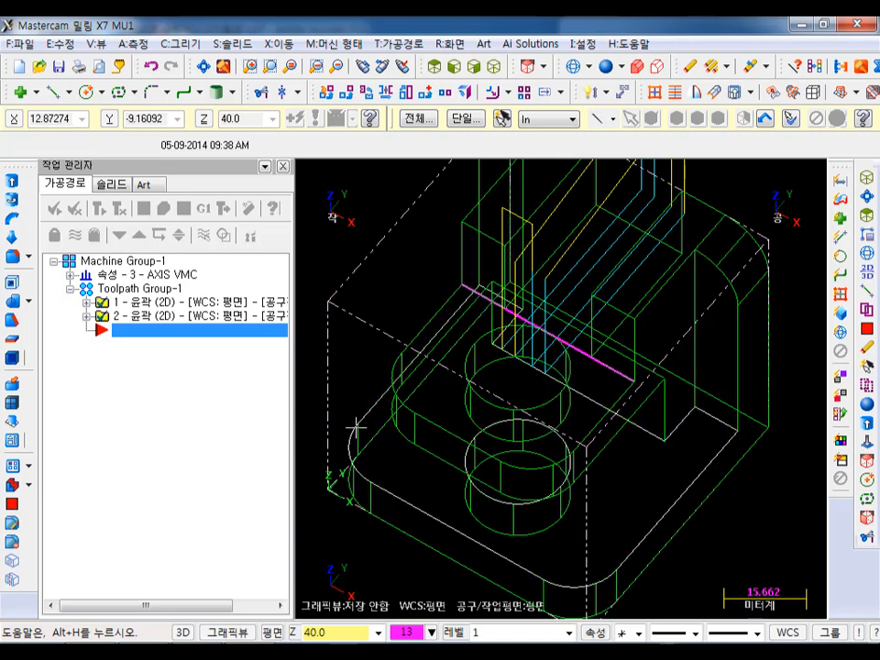
left_click(408, 44)
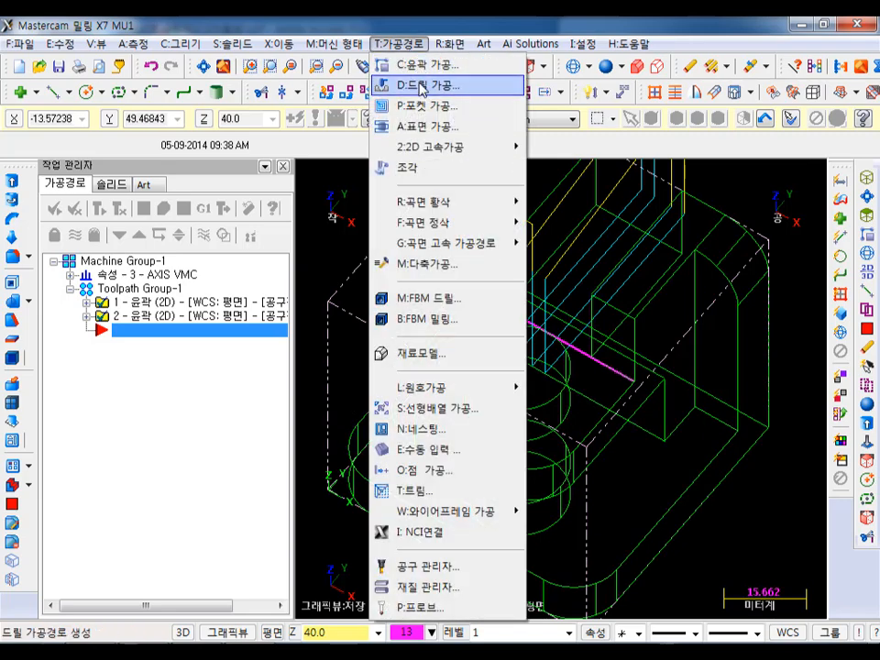
left_click(422, 85)
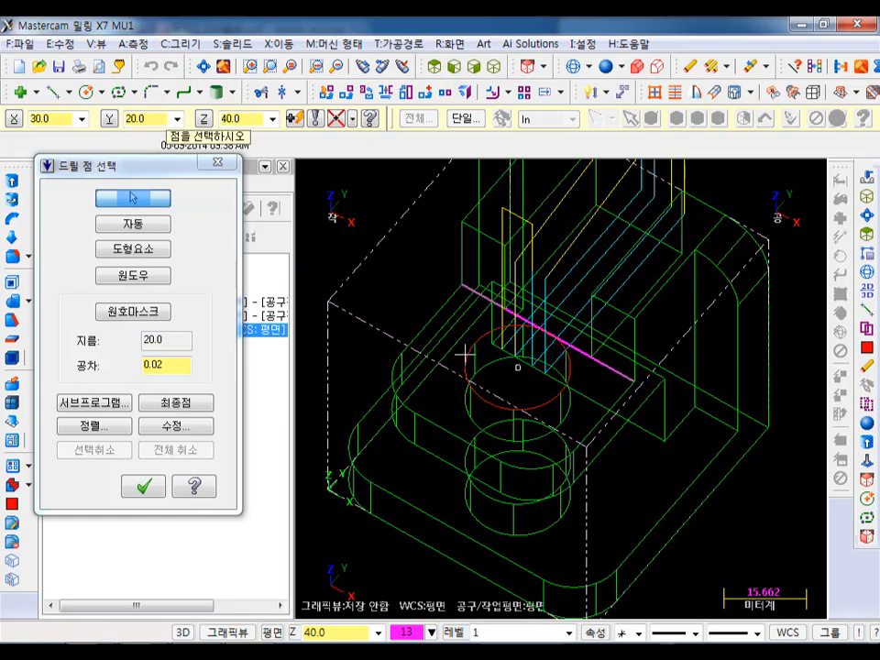
left_click(481, 364)
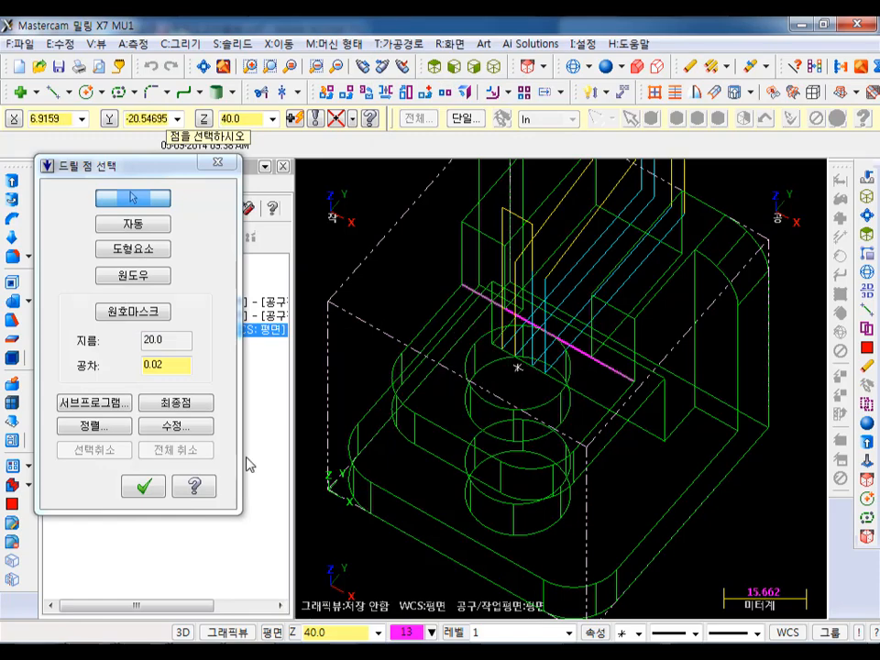
left_click(143, 486)
- Open the tool library for the drill operation and filter the tool types down to plain drills only
left_click(112, 158)
right_click(308, 266)
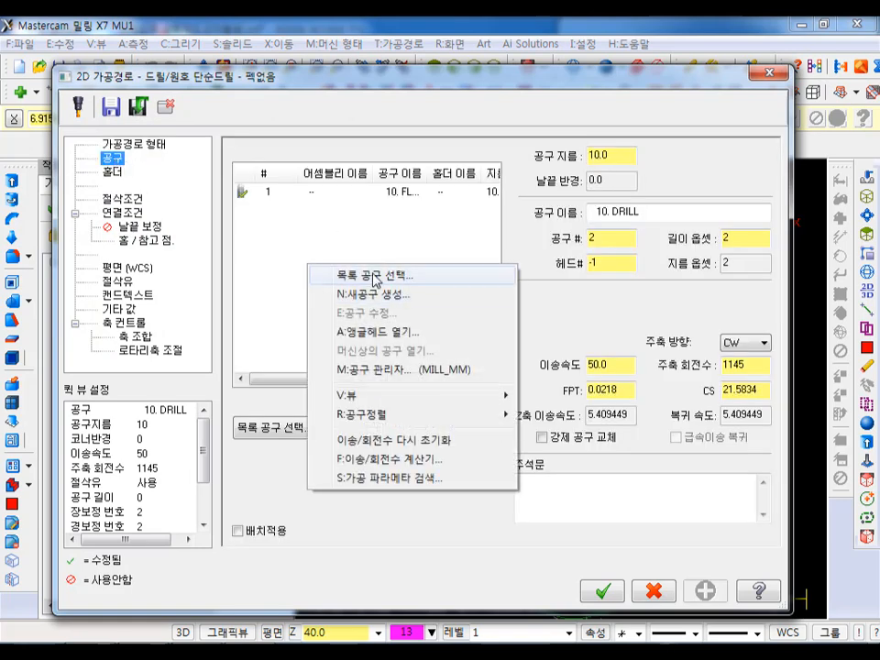
left_click(374, 276)
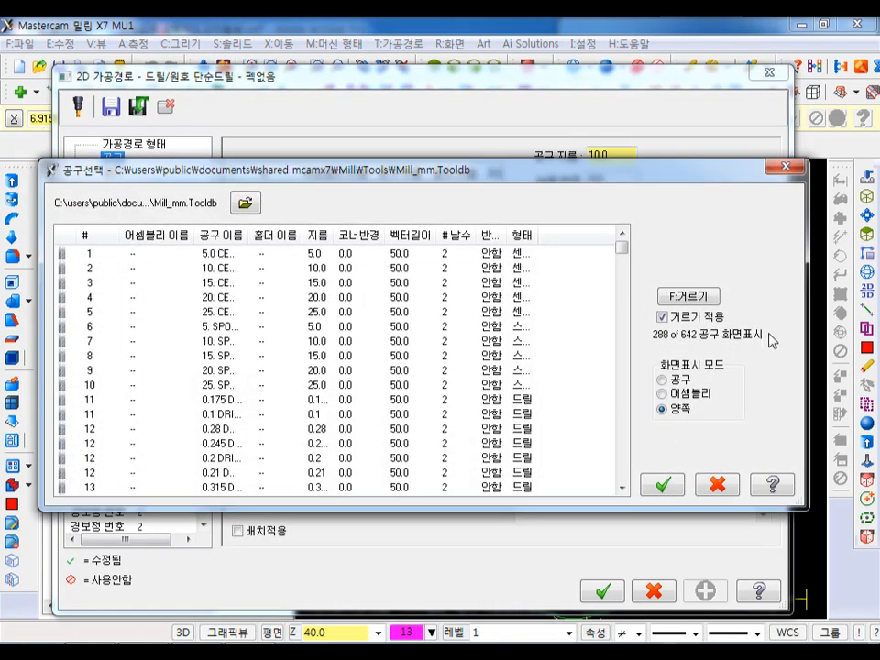
left_click(687, 295)
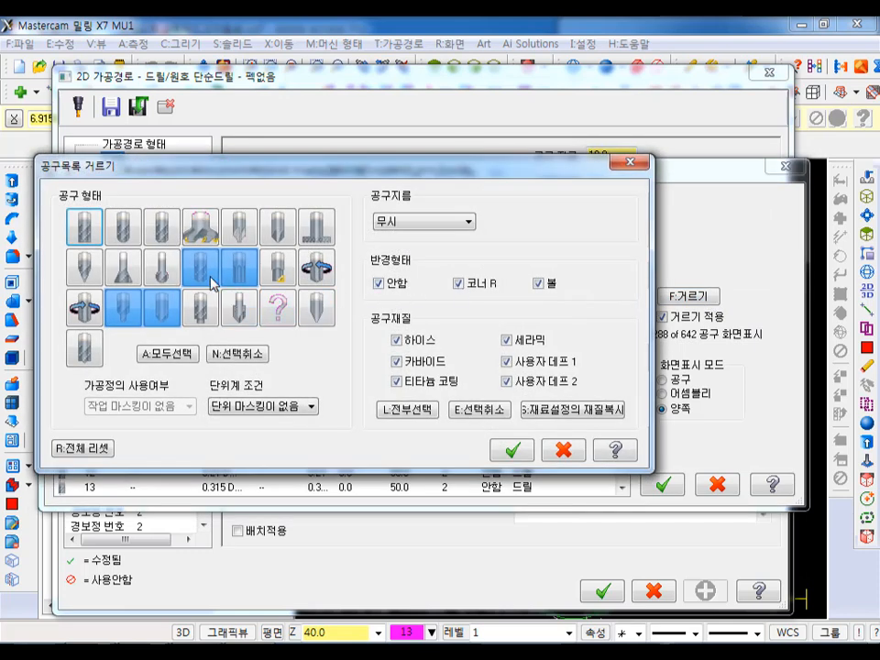
left_click(247, 268)
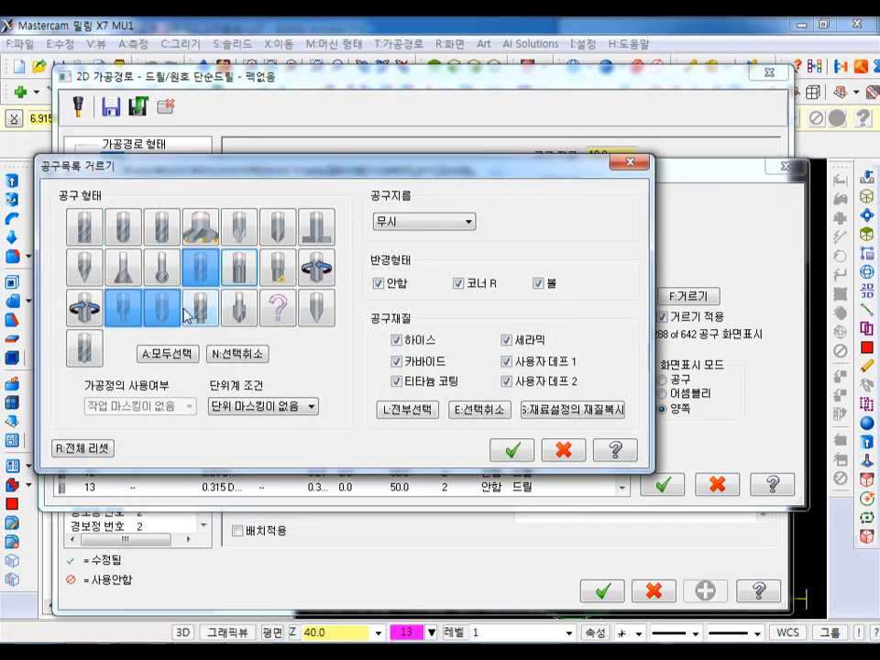
left_click(158, 310)
left_click(138, 303)
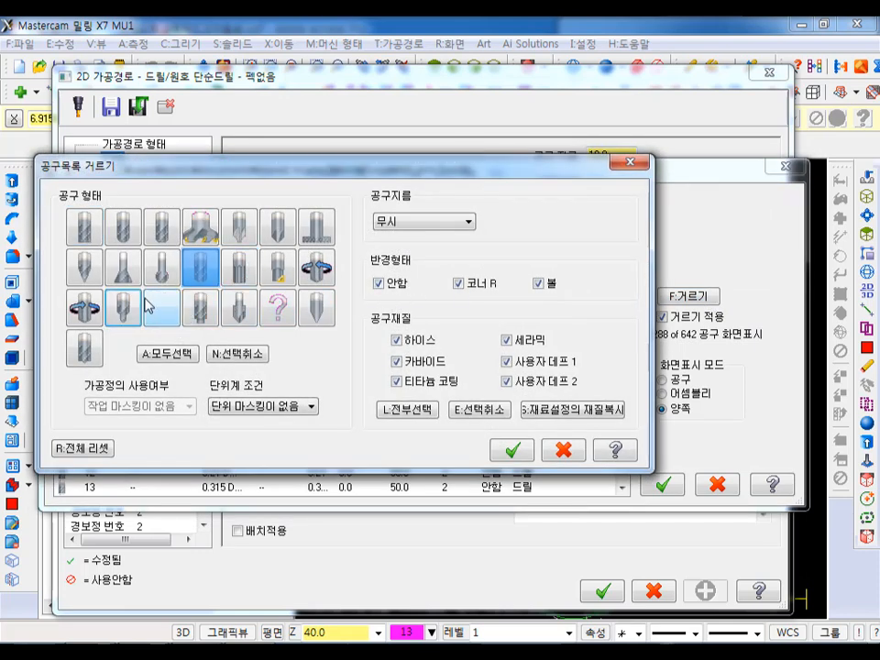
- Filter the library for tools with a diameter equal to 20 and assign the 20 mm drill to the operation
left_click(447, 229)
left_click(408, 248)
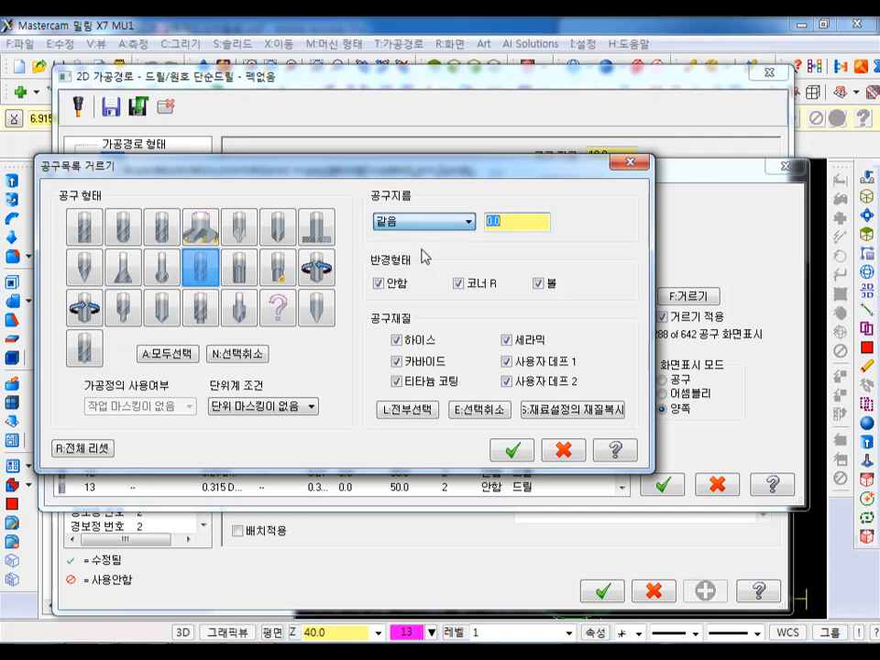
type("20")
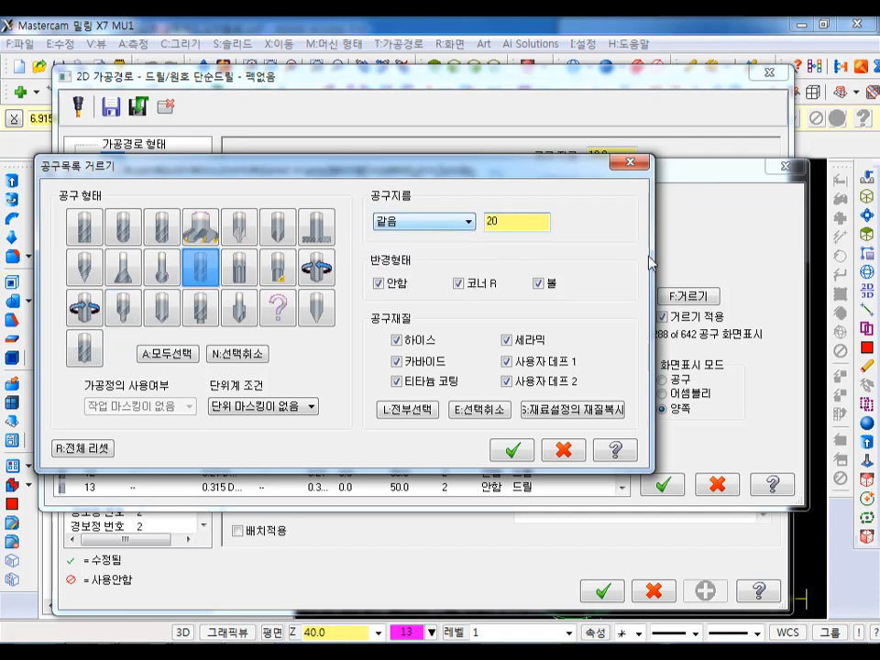
key("Return")
double_click(181, 256)
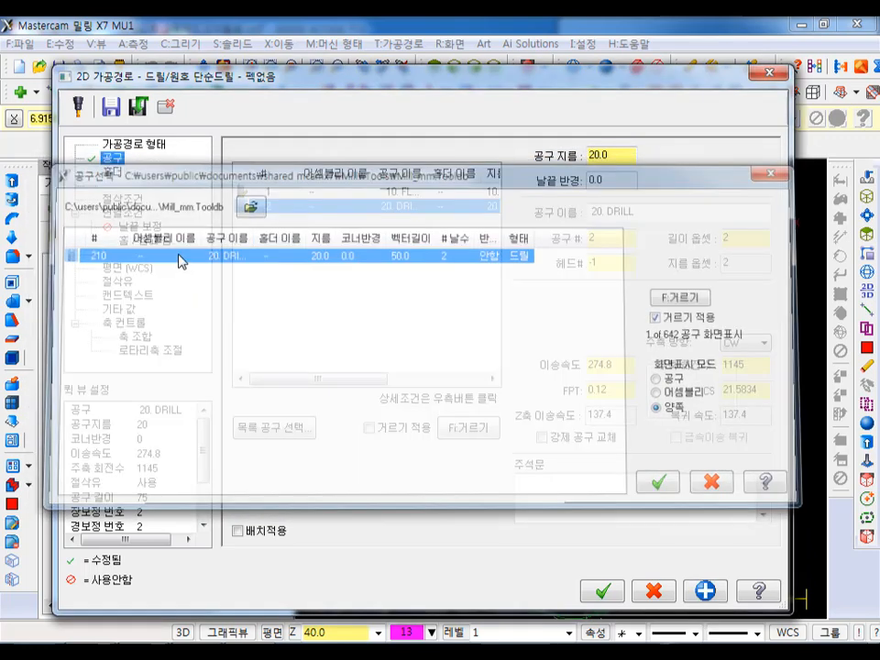
- Edit the 20 mm drill's definition and set its tip angle to 170 degrees
double_click(289, 209)
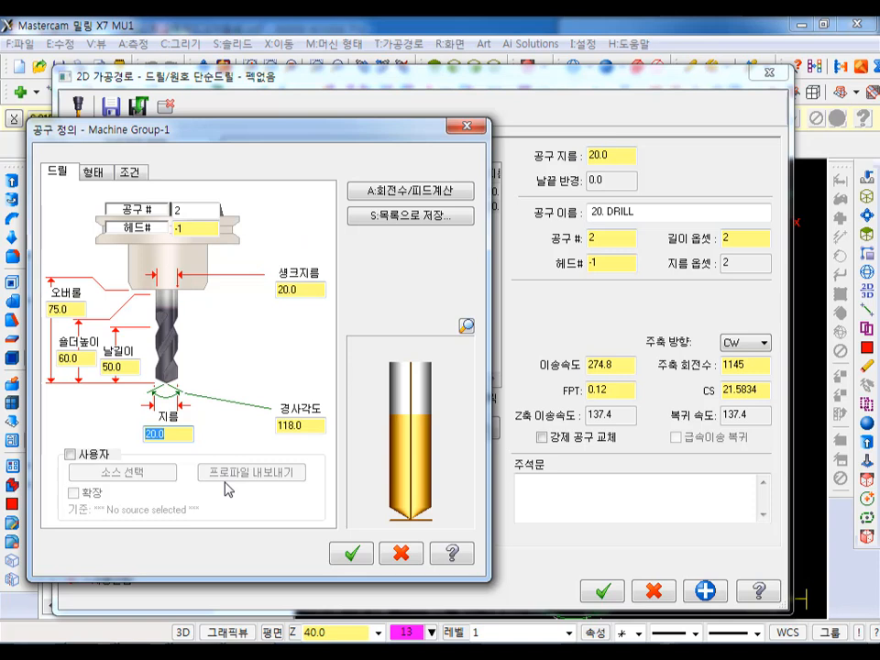
left_click(314, 423)
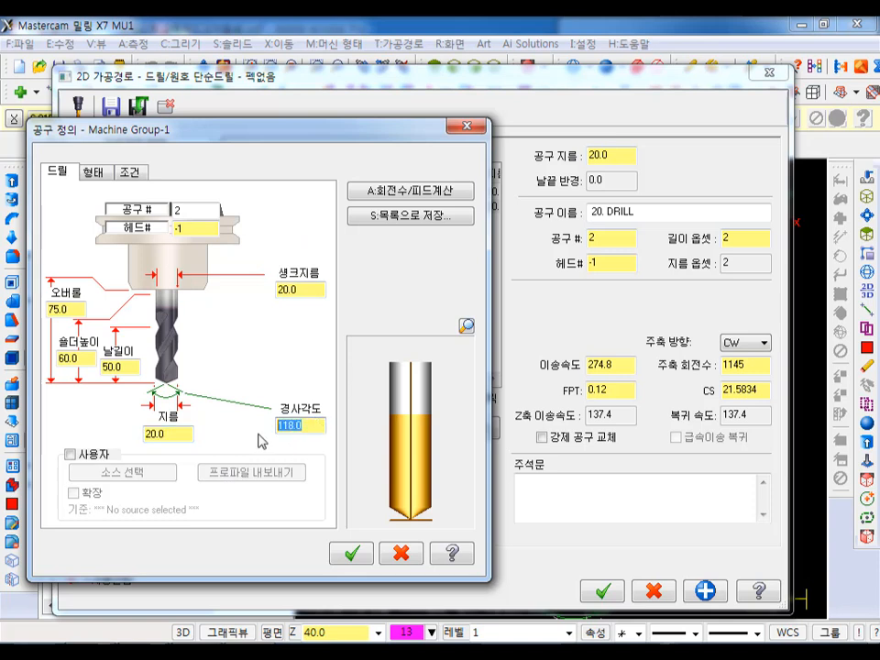
type("170")
key("Return")
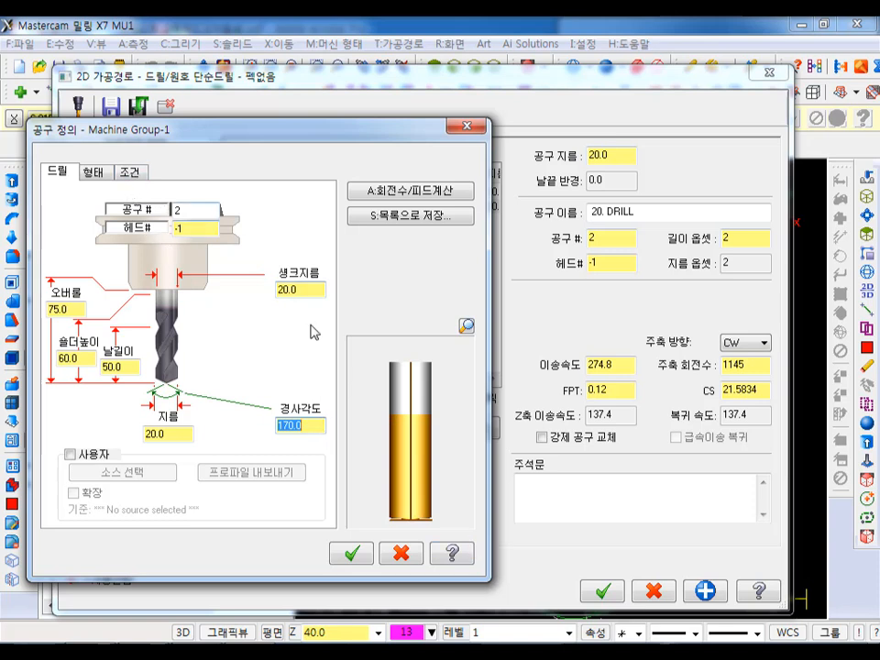
left_click(356, 554)
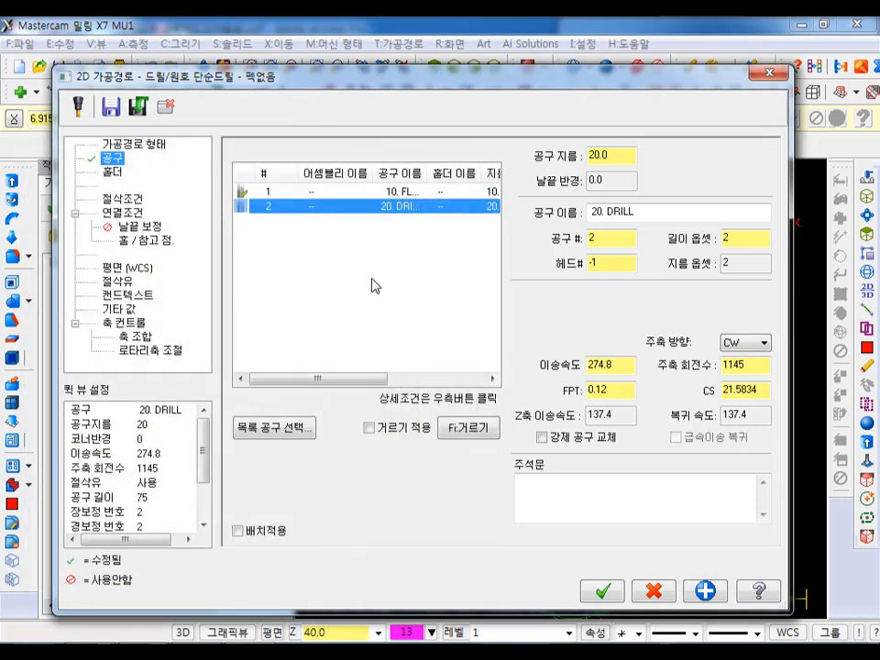
- Review the available drilling cycles in the cut parameters and keep Drill/Counterbore
left_click(128, 200)
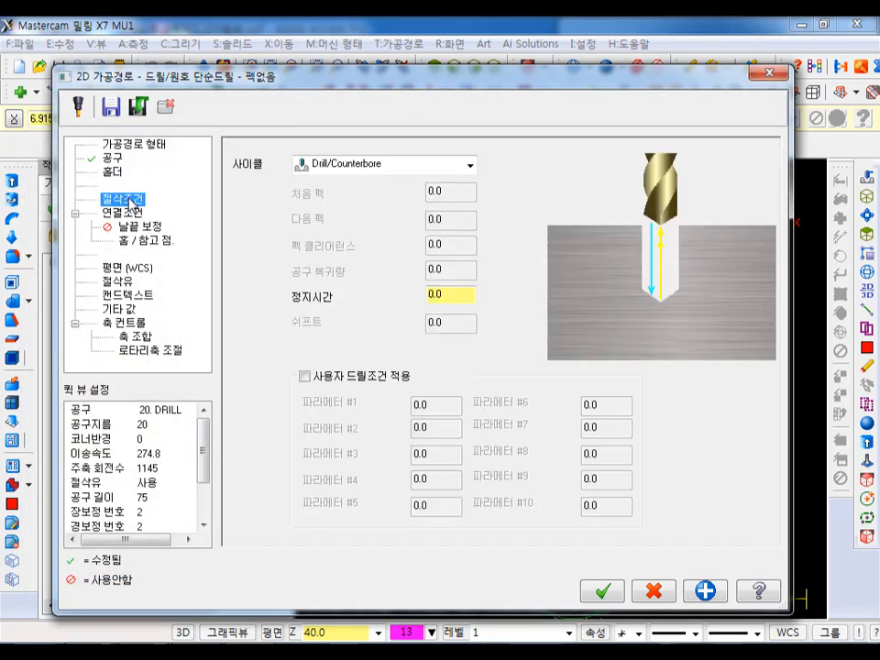
left_click(351, 165)
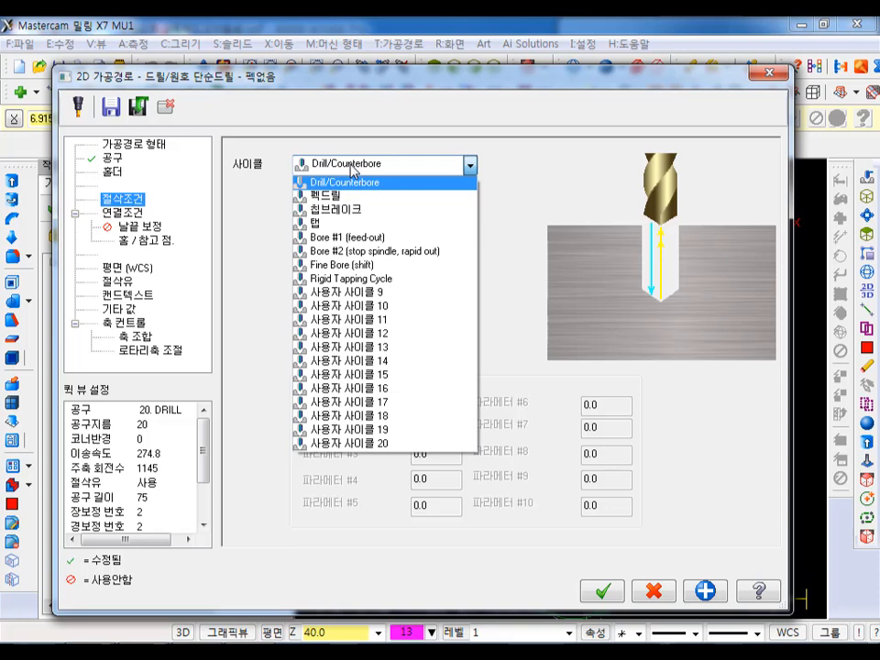
left_click(352, 170)
left_click(353, 169)
left_click(354, 171)
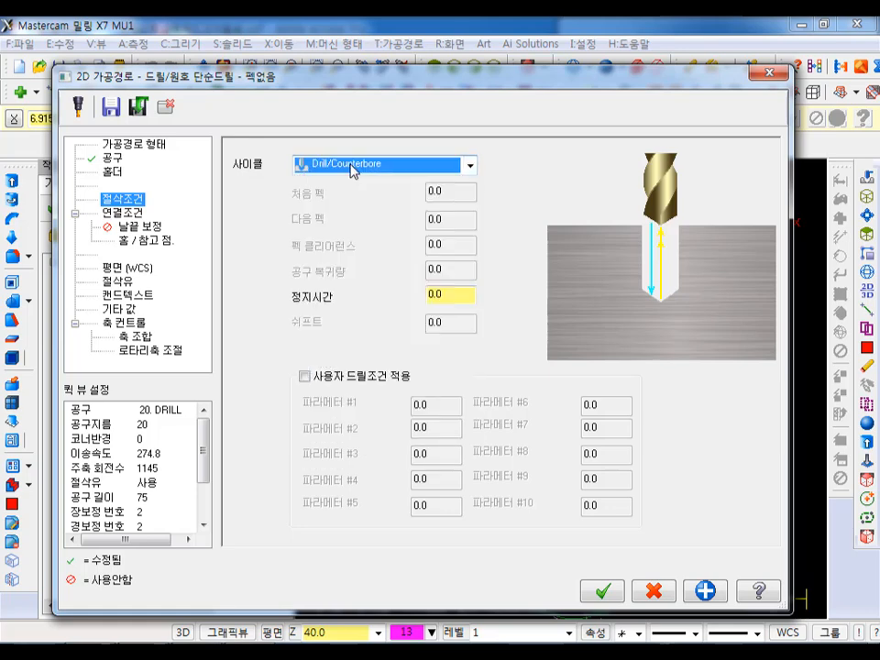
- Take the top of stock from the hole's upper edge at 40, set the absolute depth to -5 and generate the drill toolpath
left_click(136, 212)
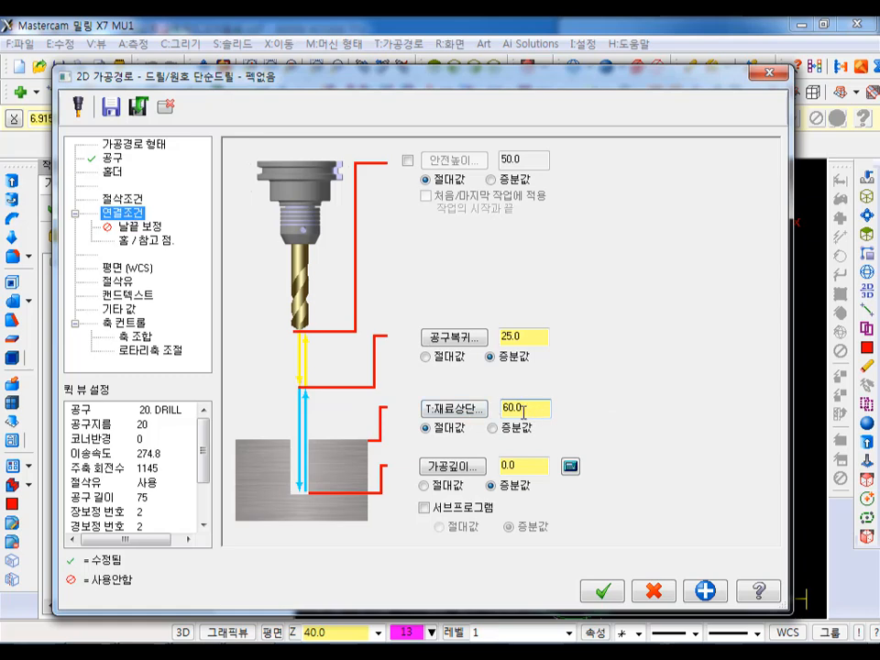
left_click(449, 407)
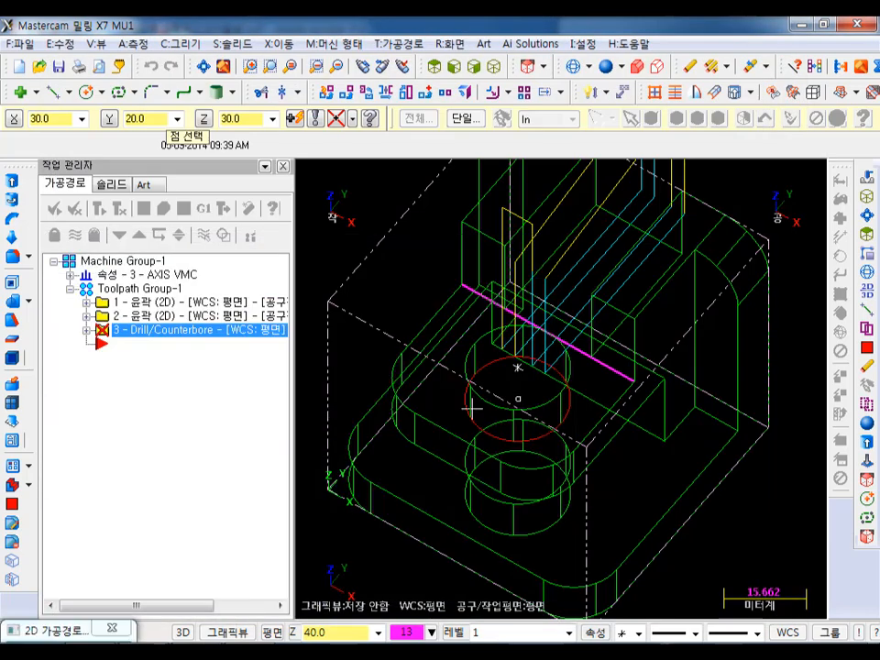
left_click(474, 363)
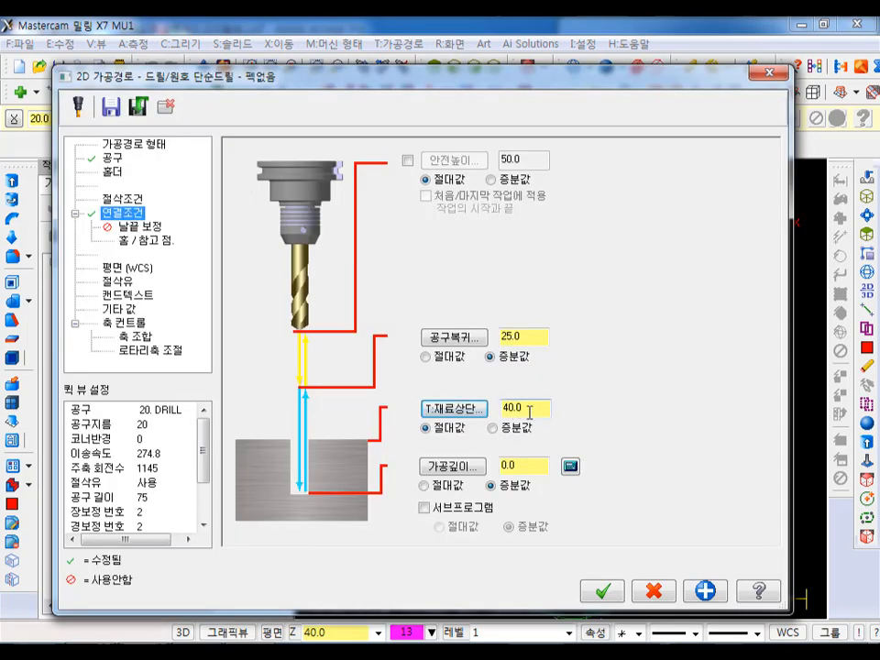
left_click(424, 485)
left_click_drag(530, 471, 460, 481)
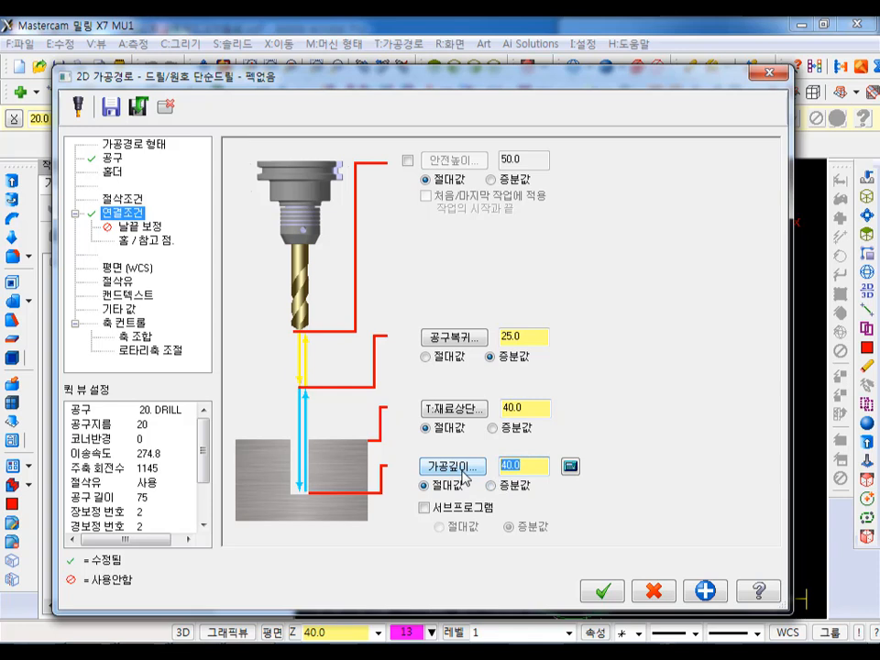
type("-5")
left_click(602, 592)
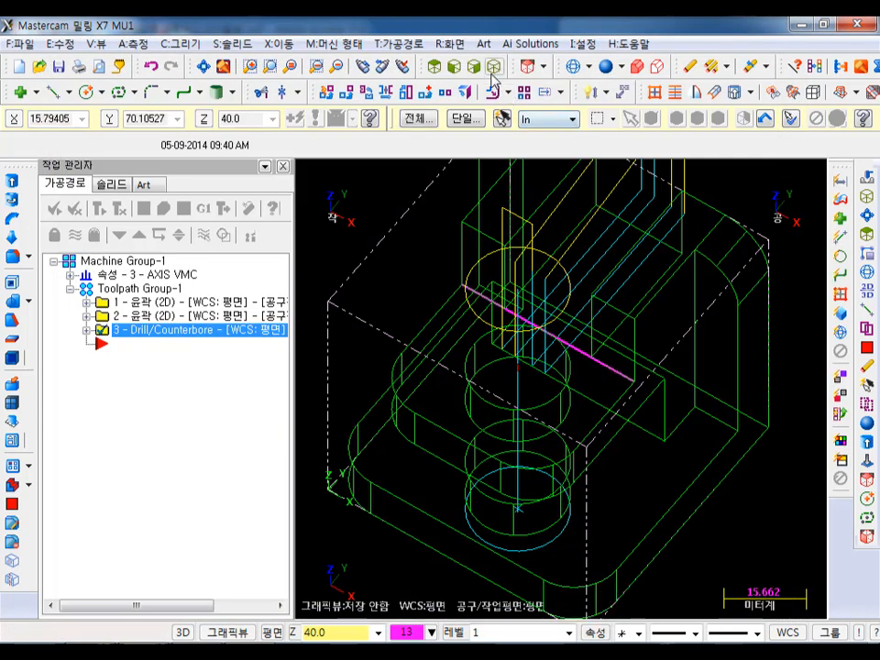
- Limit the toolpath display to the selected drilling operation in the isometric view
scroll(605, 331, "down", 1)
left_click(204, 237)
key("alt+t")
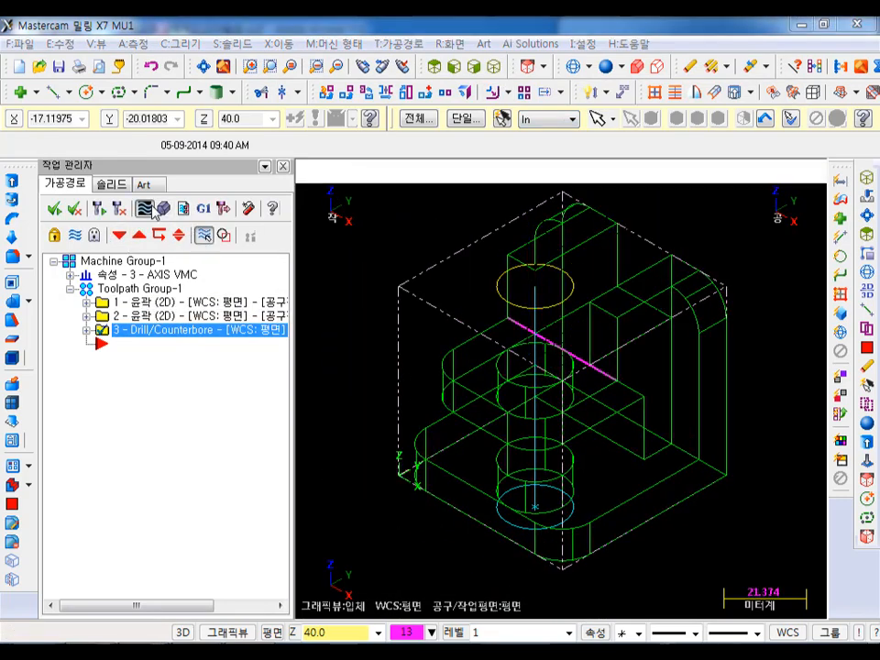
- Backplot the drilling toolpath on the shaded part in front view, check the drill's travel through both plates and close the backplot
scroll(584, 445, "down", 1)
key("alt+2")
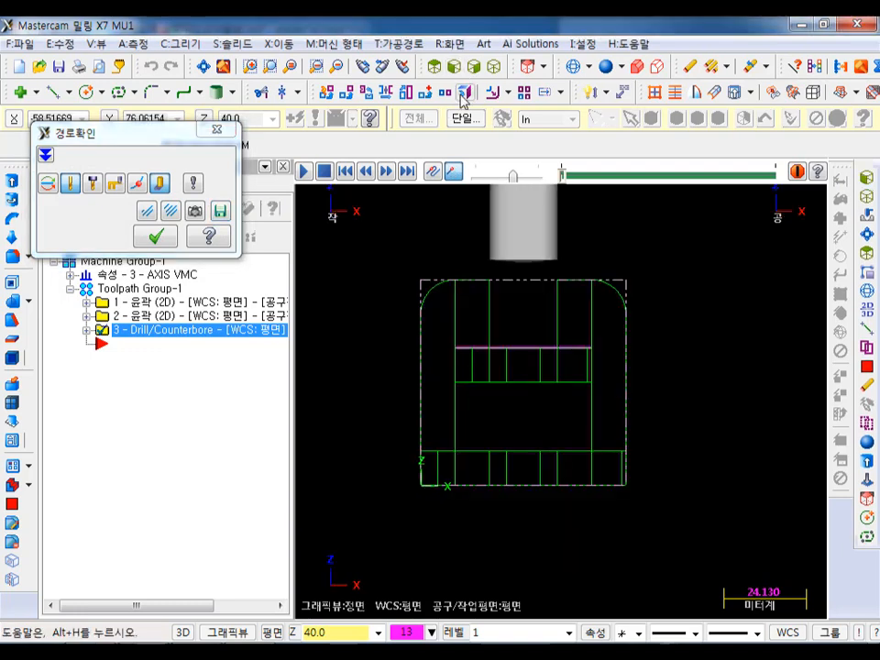
left_click(605, 65)
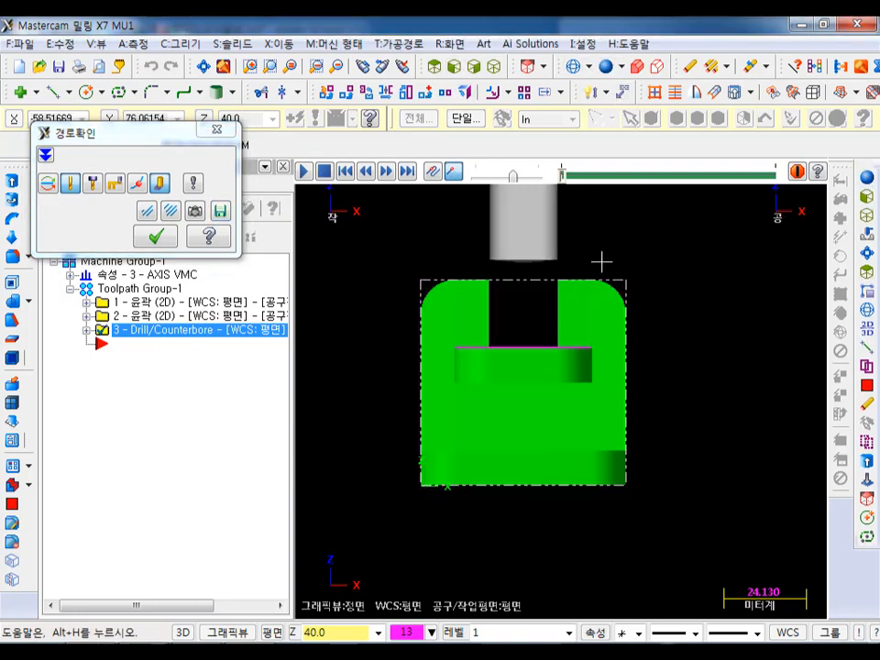
scroll(653, 418, "down", 1)
left_click(304, 172)
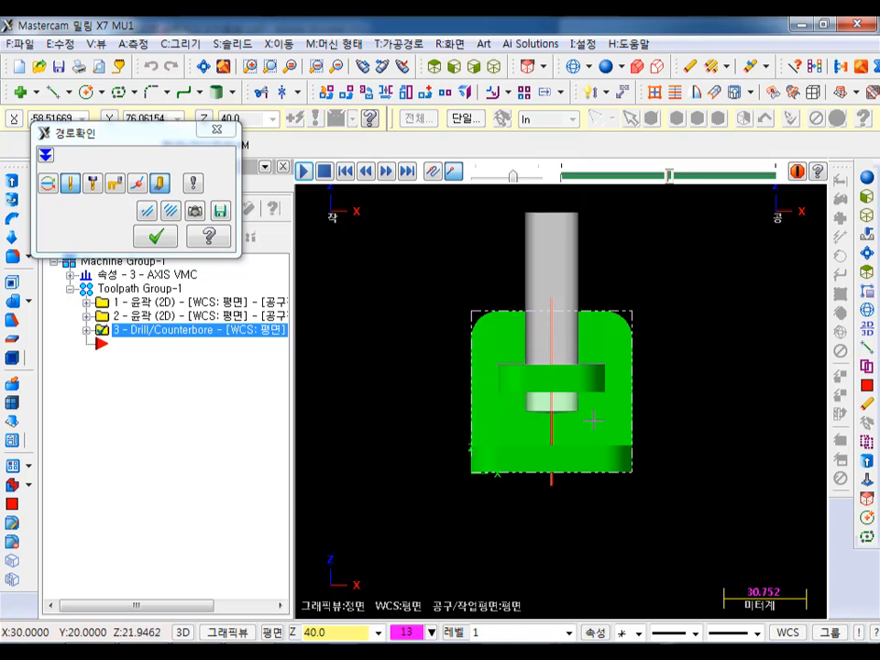
scroll(563, 206, "up", 1)
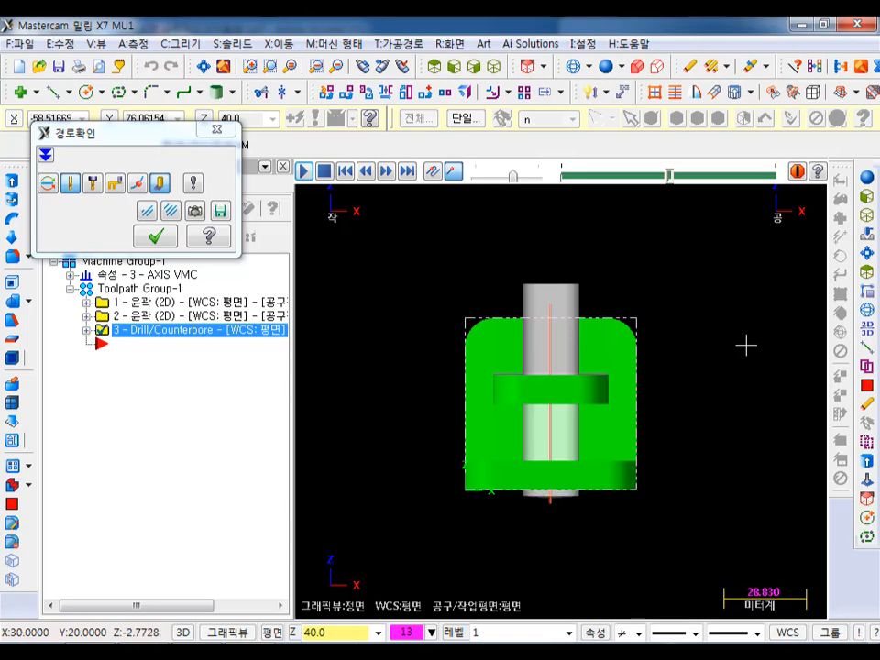
left_click(494, 65)
left_click(156, 236)
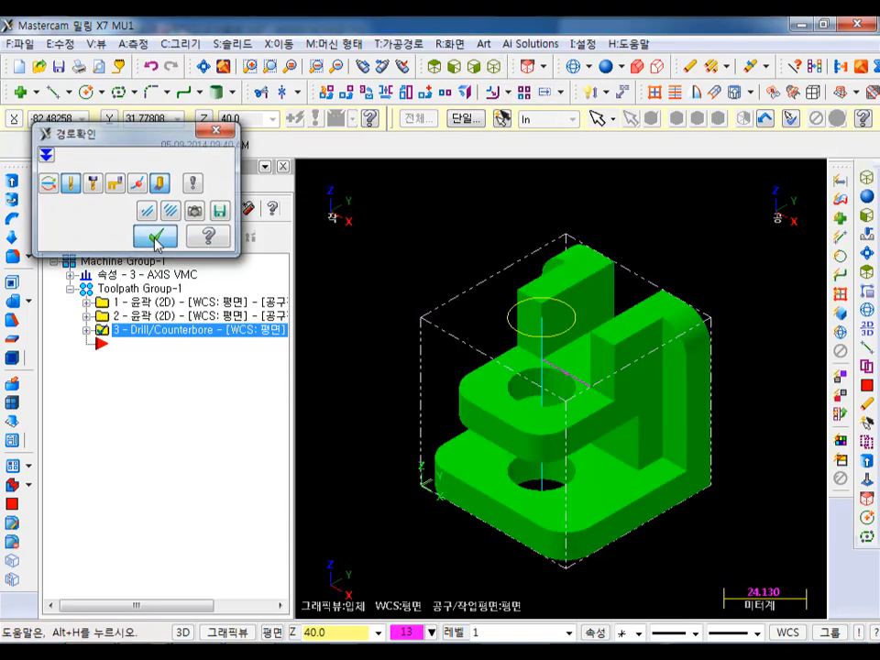
- Set the drilling operation's incremental retract height to 5 and regenerate its toolpath
left_click(87, 329)
left_click(145, 343)
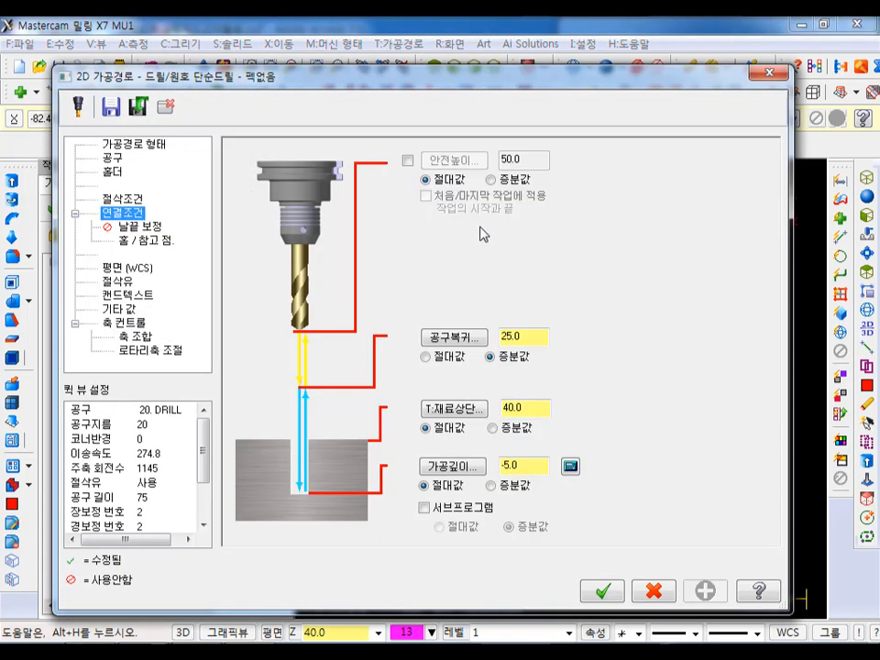
double_click(533, 339)
type("5")
left_click(603, 590)
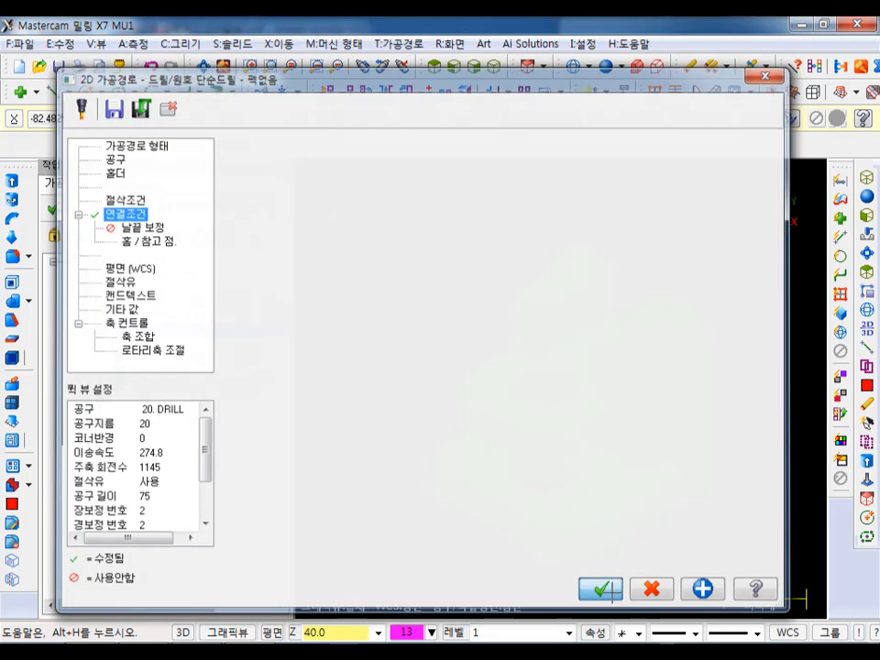
left_click(97, 210)
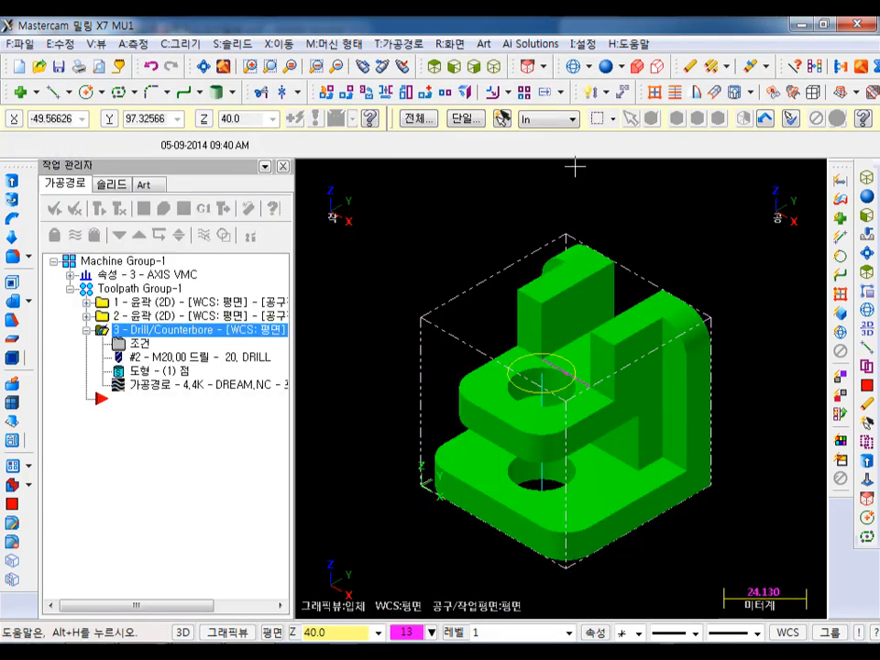
- Verify all operations of the toolpath group in the simulator, inspect the machined stock from an angled view and close the simulator
left_click(133, 289)
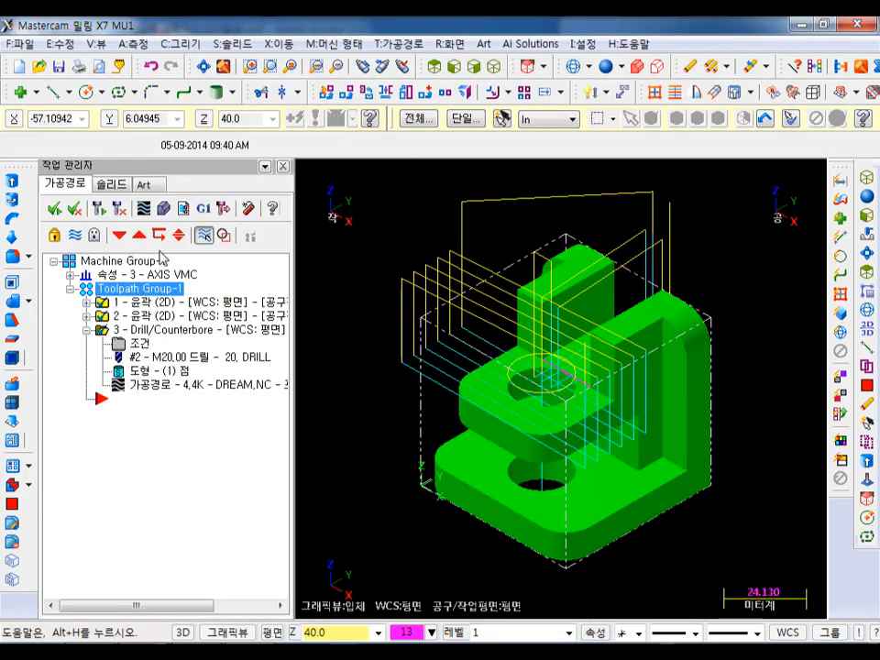
left_click(163, 208)
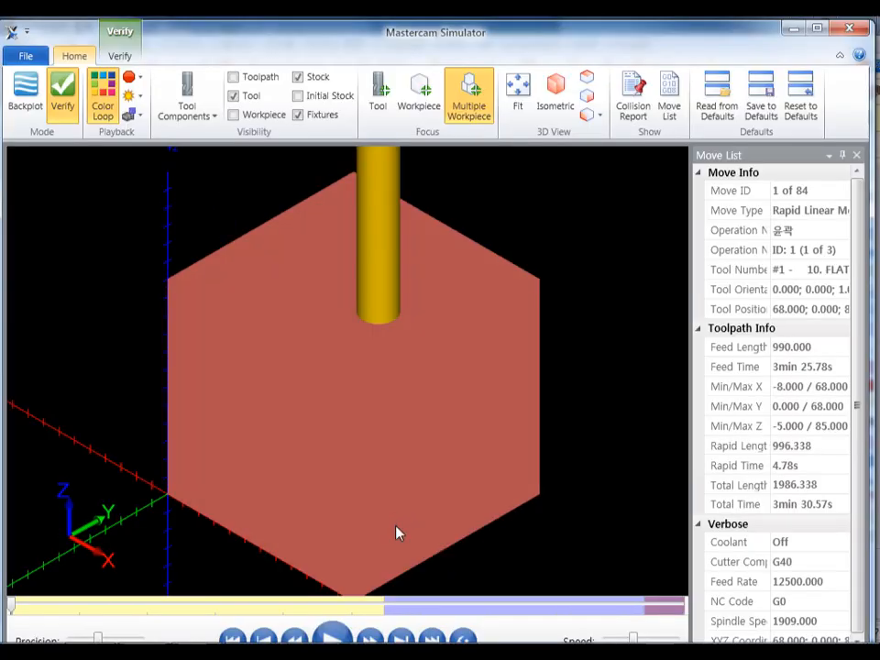
scroll(466, 536, "down", 2)
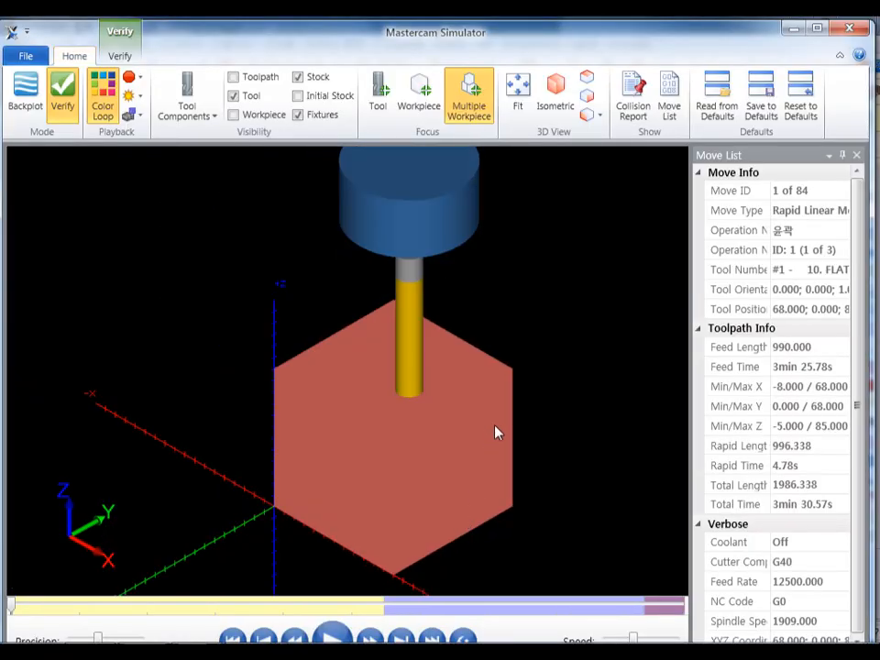
middle_click_drag(487, 436, 487, 431, "alt")
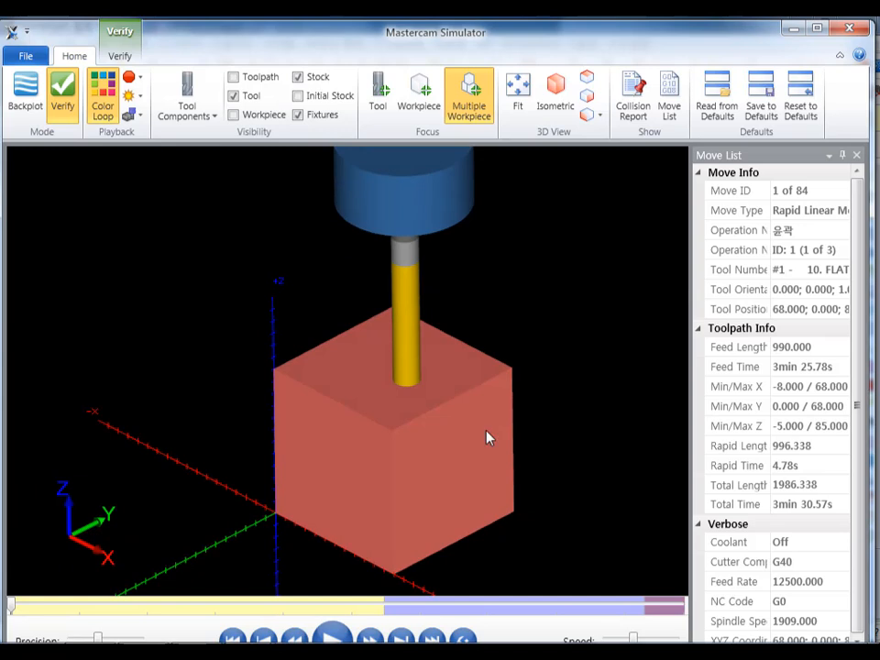
left_click(331, 635)
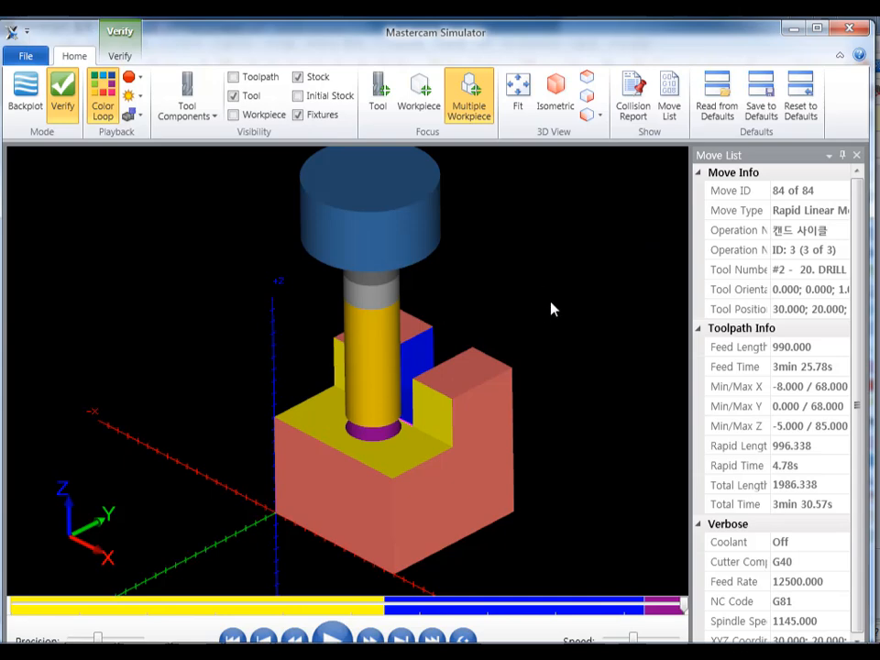
middle_click_drag(426, 449, 421, 366)
key("alt")
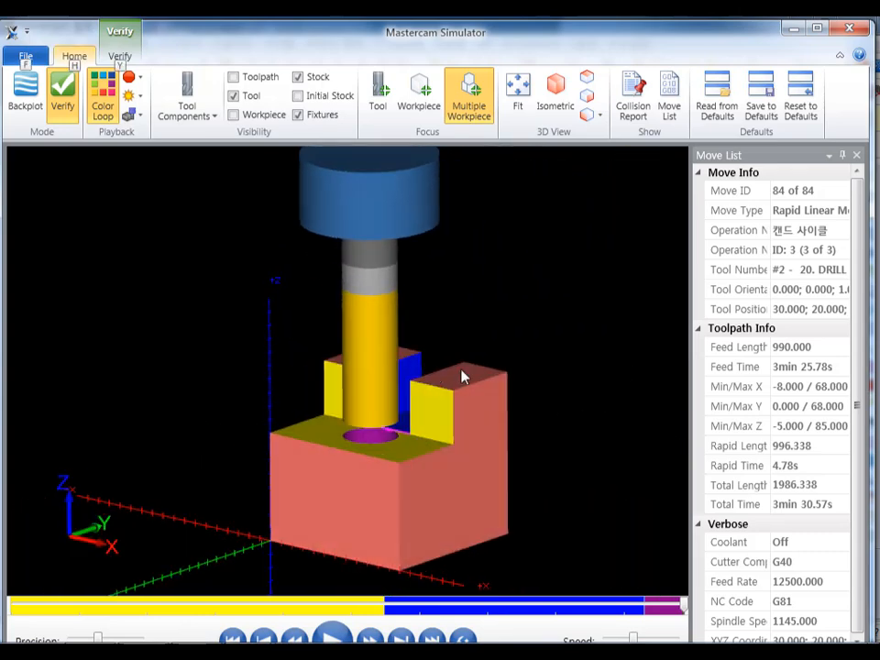
key("alt+F4")
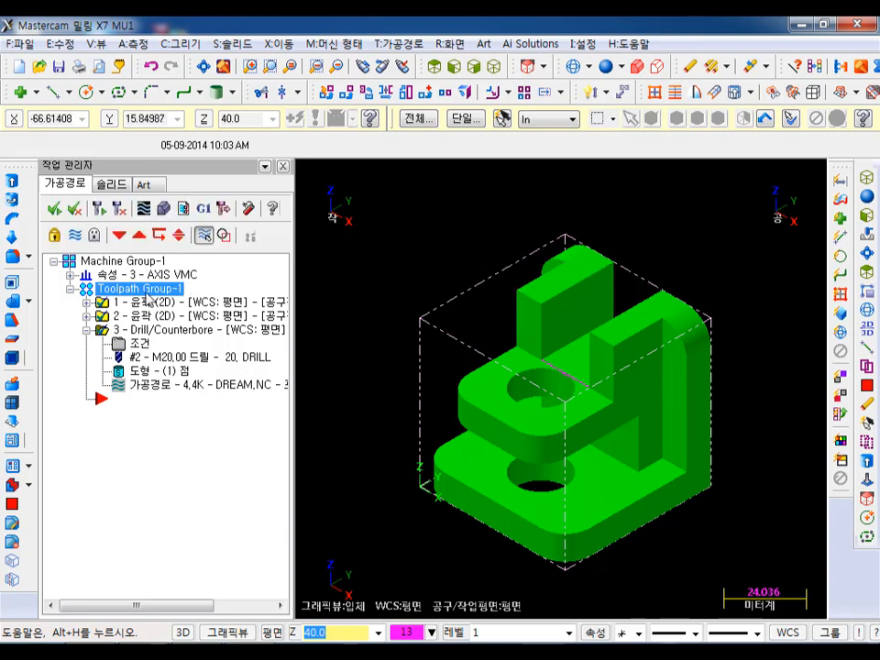
- Copy the whole toolpath group after the existing one and rename the original group TOP-G54
right_click_drag(146, 295, 174, 458)
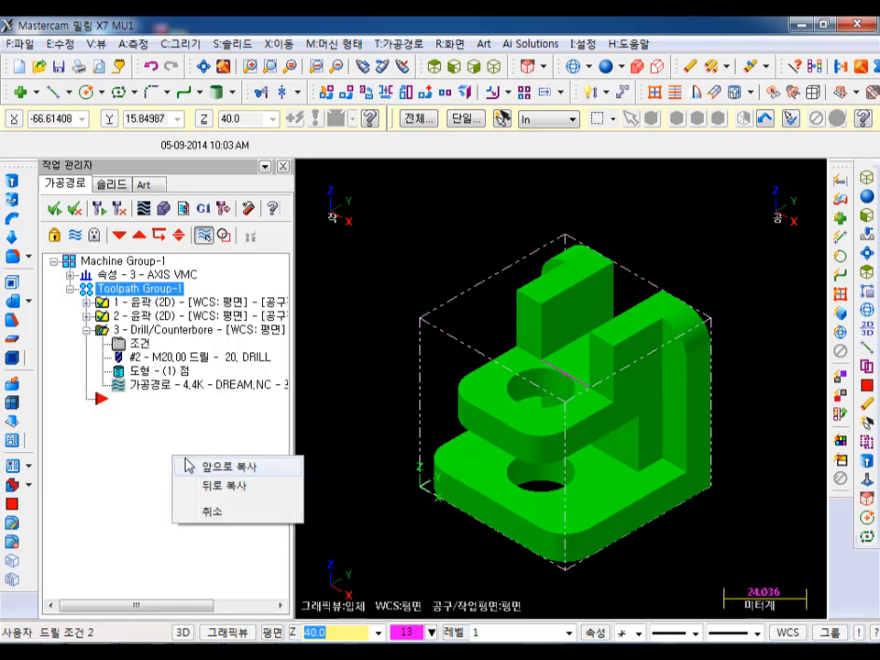
left_click(225, 487)
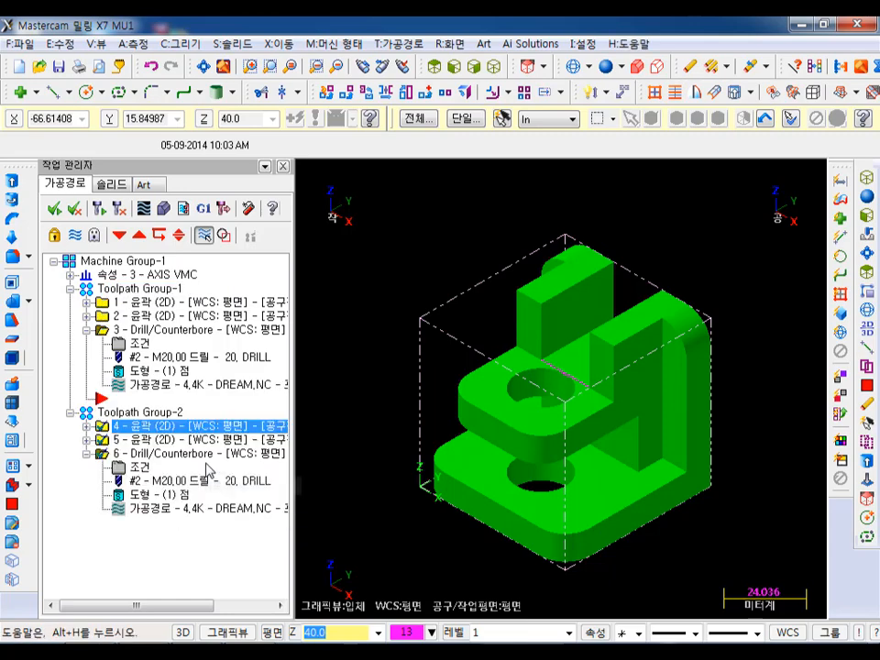
left_click(122, 290)
left_click(122, 290)
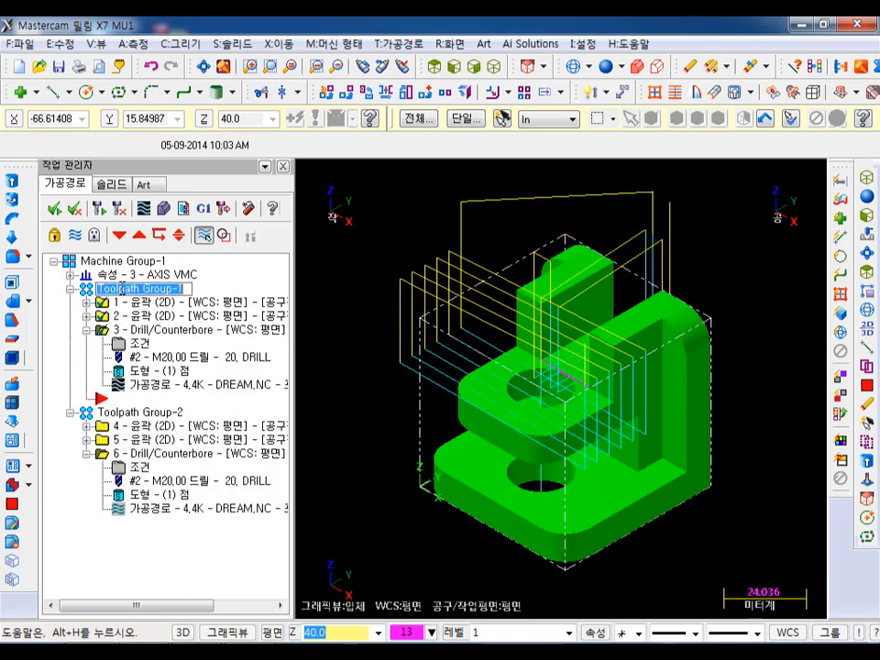
type("TOP G54")
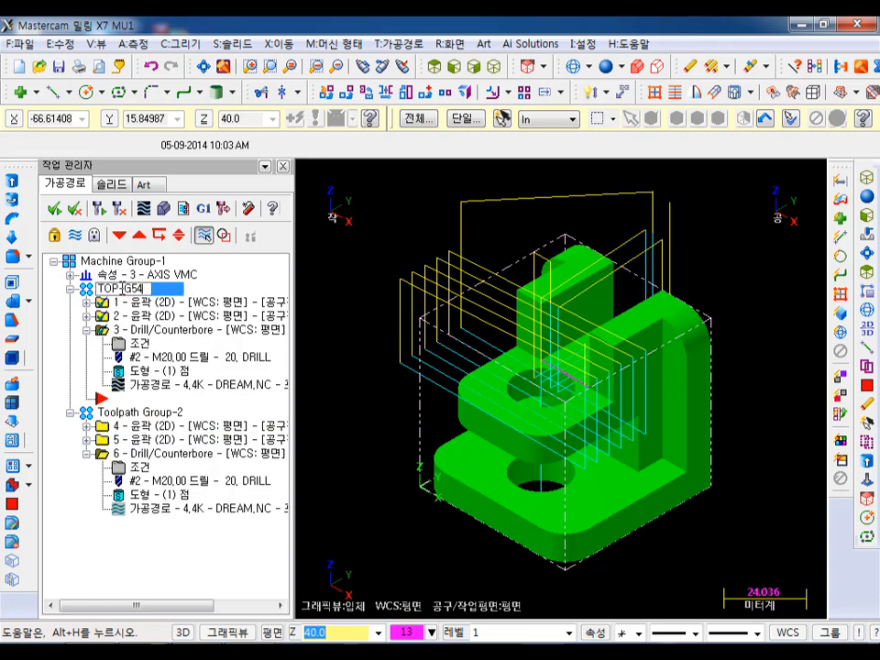
key("Return")
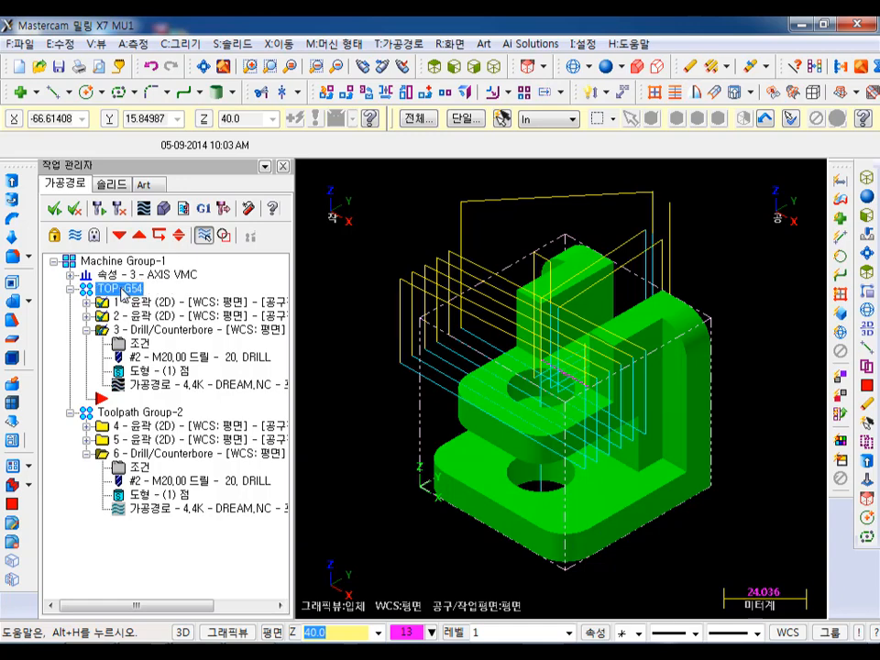
- Rename the copied toolpath group F-G55
left_click(118, 414)
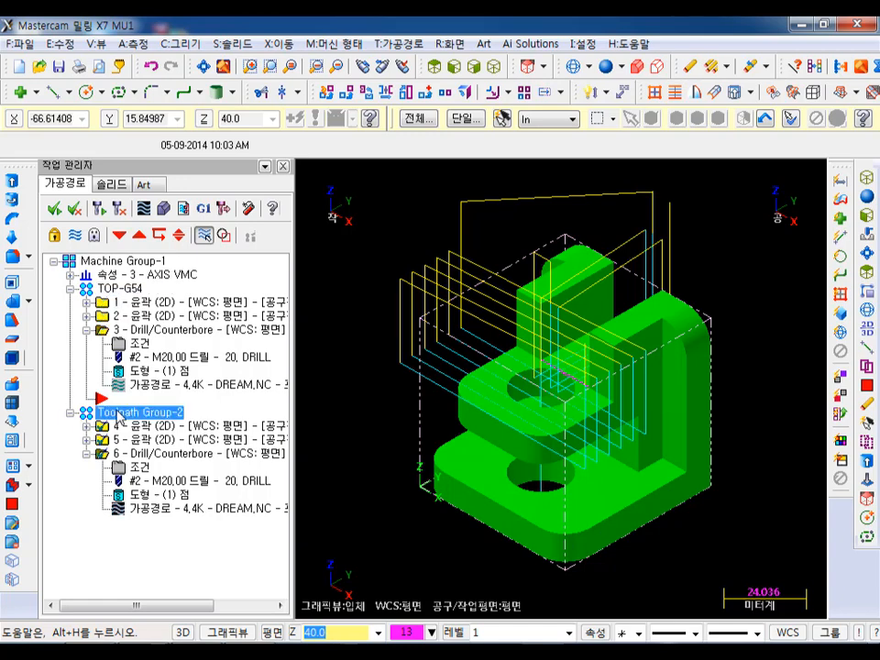
left_click(118, 414)
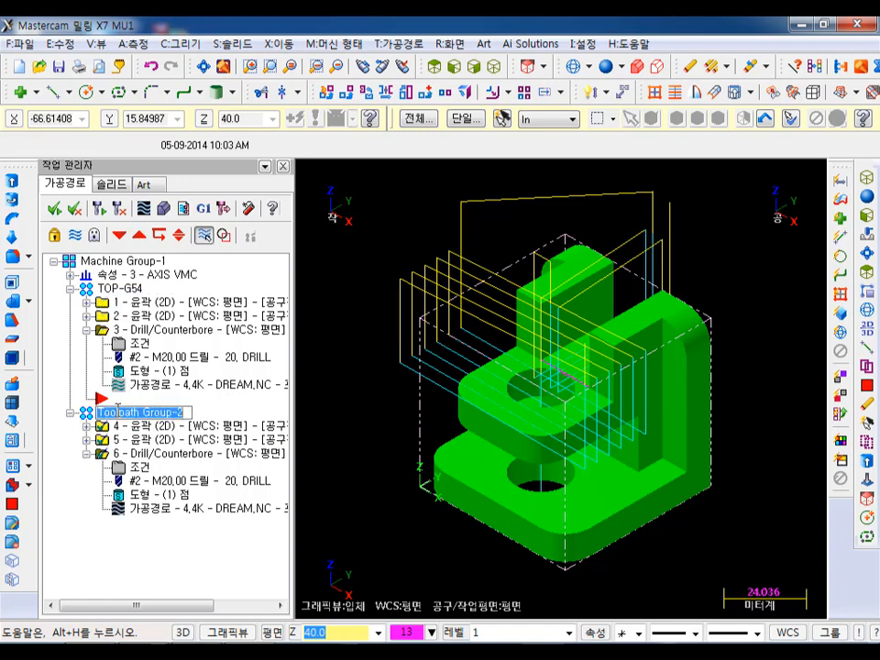
type("R")
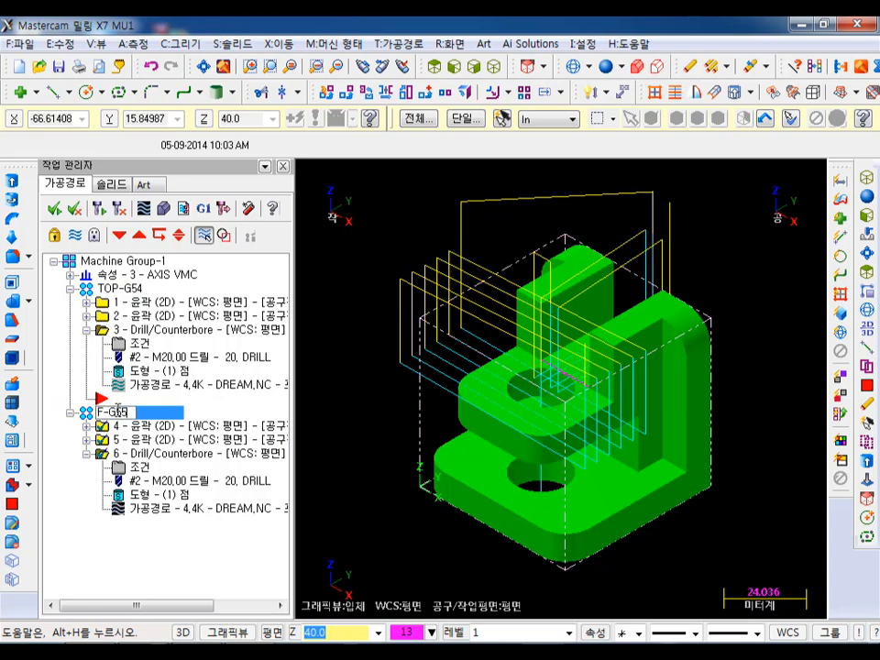
key("Return")
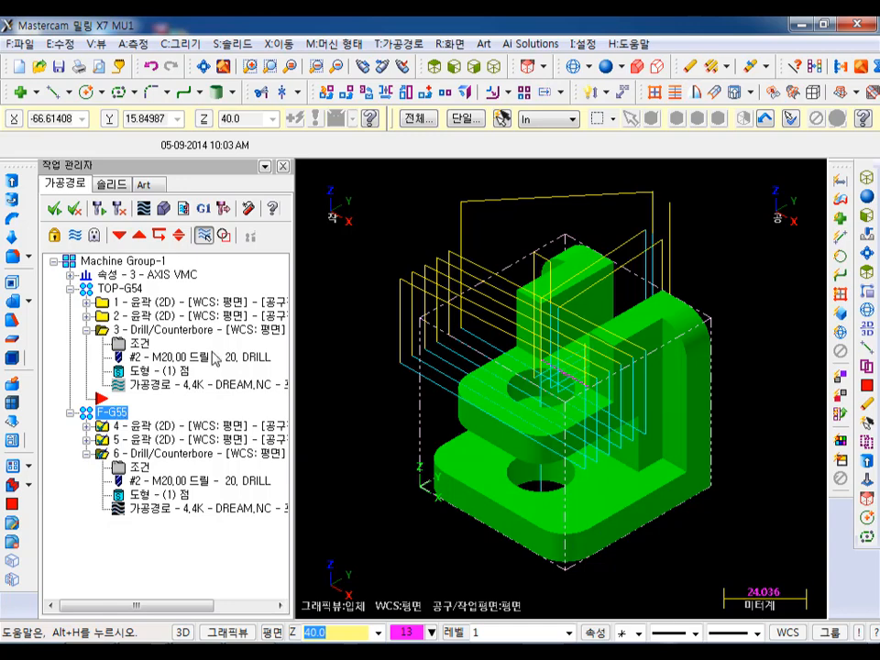
- Delete the two contour operations and the drill operation from F-G55 and move the insertion point into that group
left_click(160, 425)
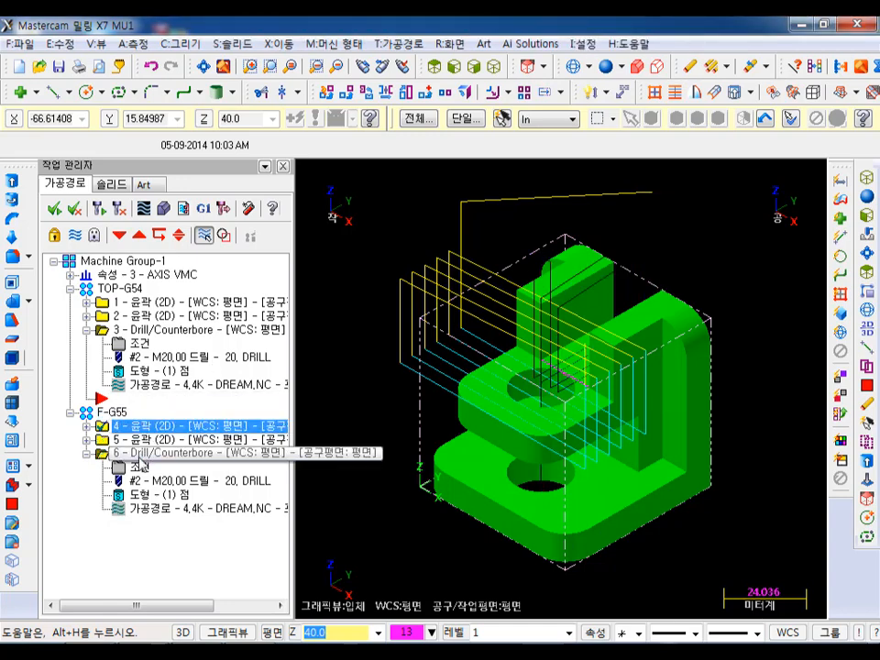
left_click(138, 453)
key("Delete")
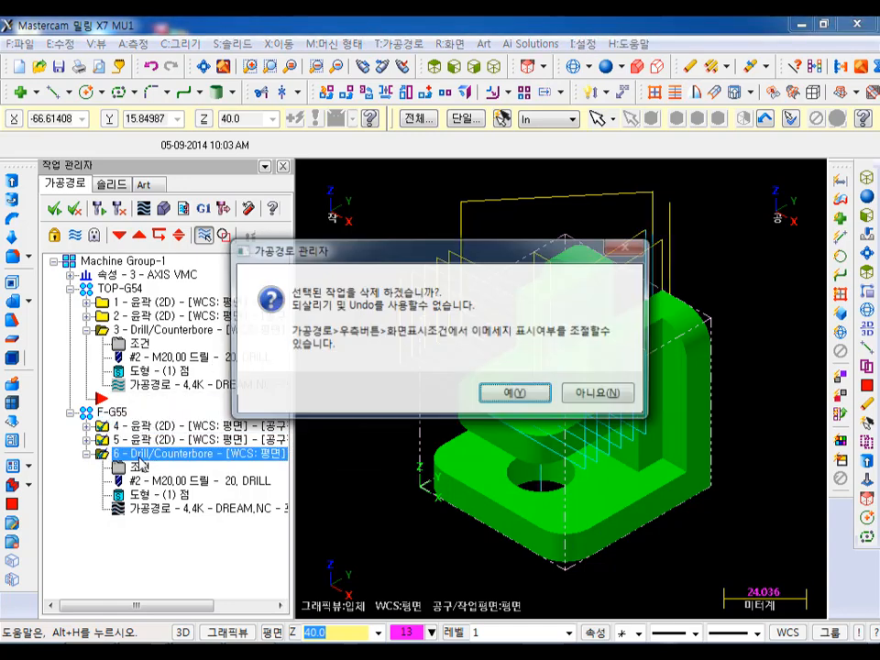
left_click(548, 400)
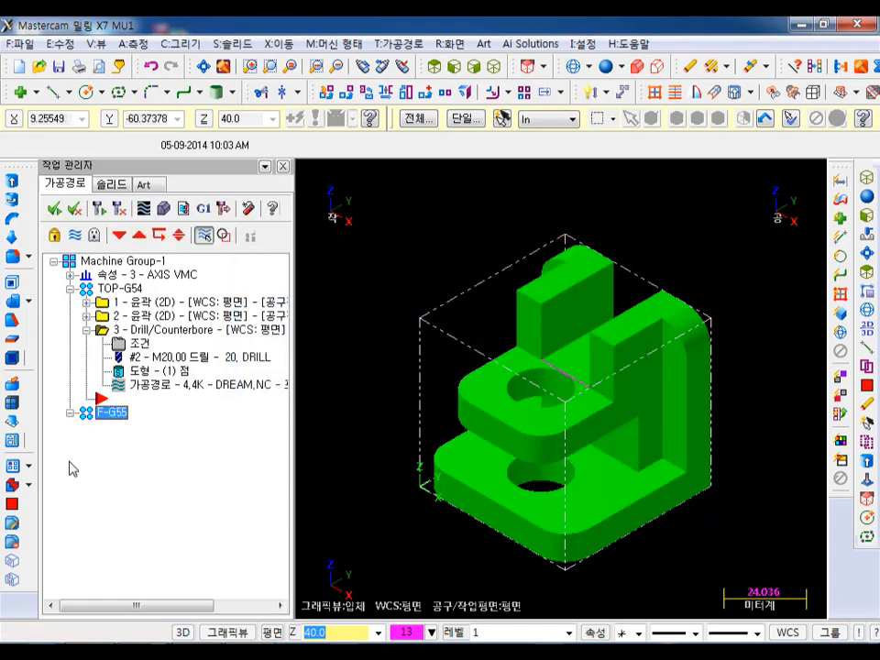
left_click(119, 235)
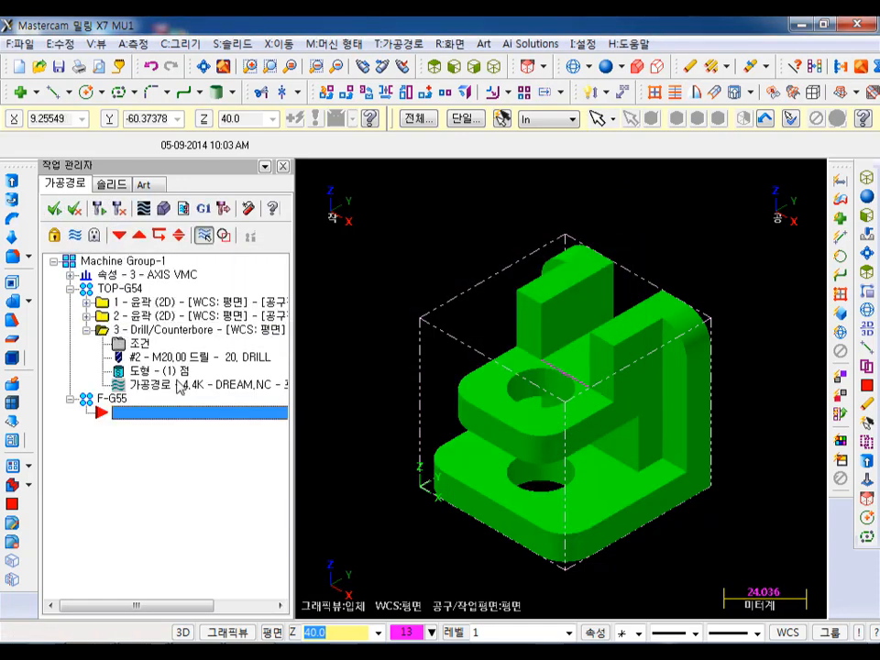
left_click(88, 332)
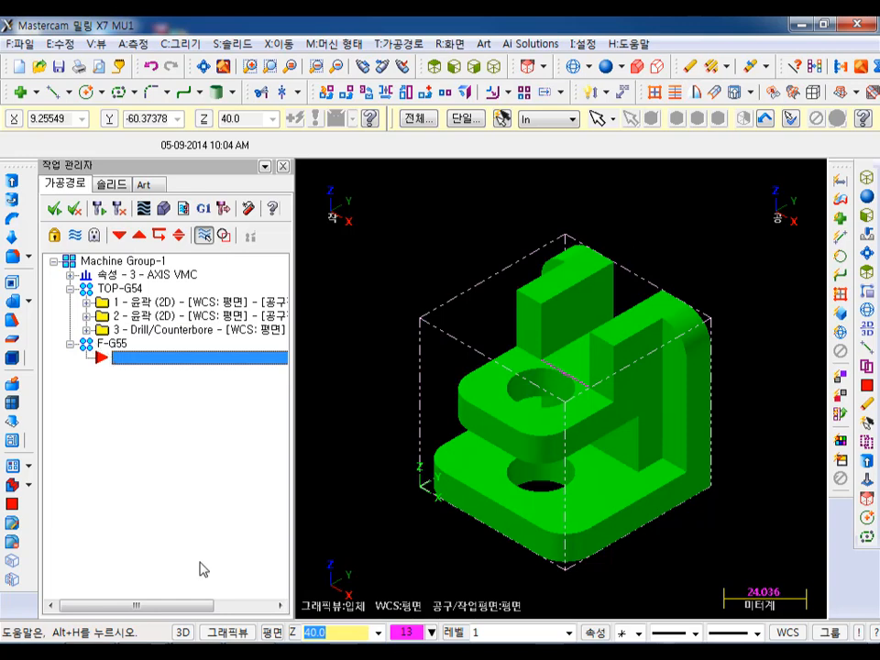
- Set the work coordinate system to the front view and the construction and tool plane to Top relative to that WCS
scroll(650, 274, "down", 2)
scroll(652, 517, "up", 1)
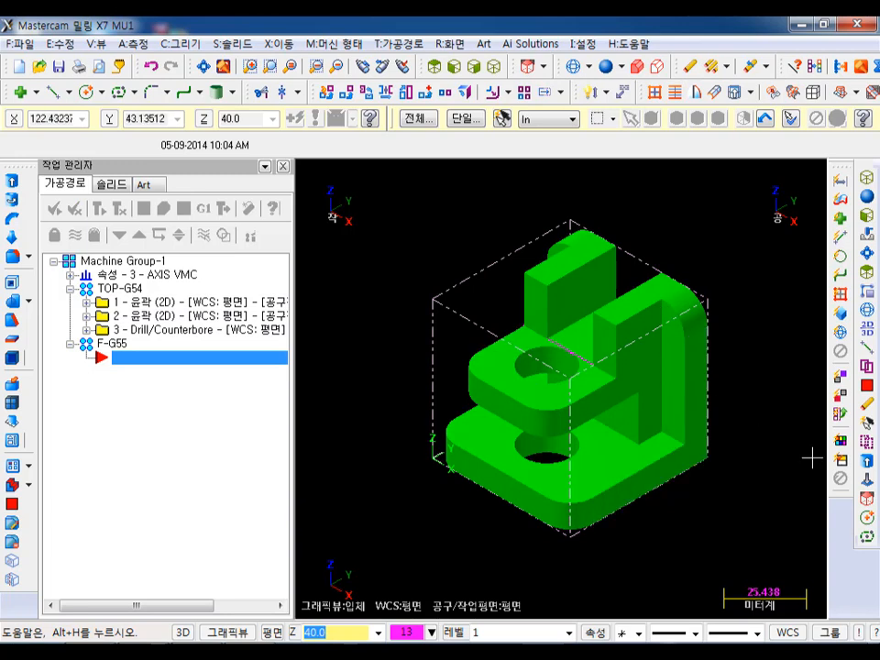
left_click(787, 632)
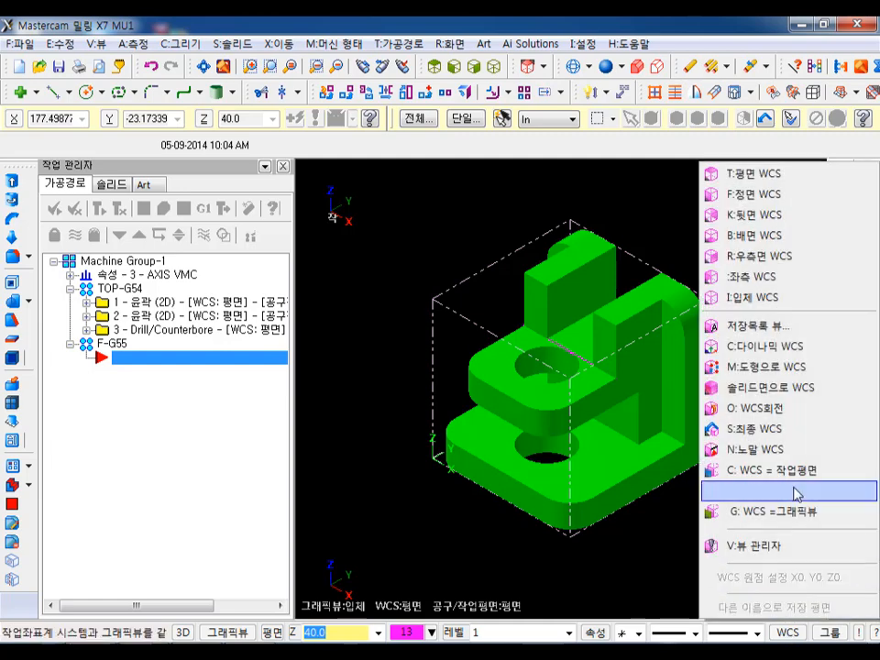
left_click(781, 195)
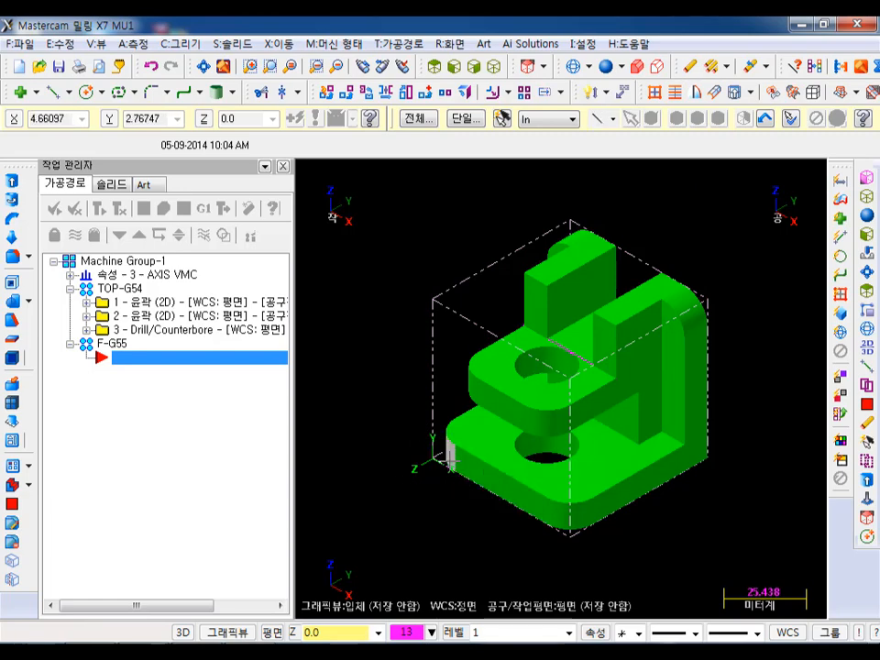
left_click(272, 632)
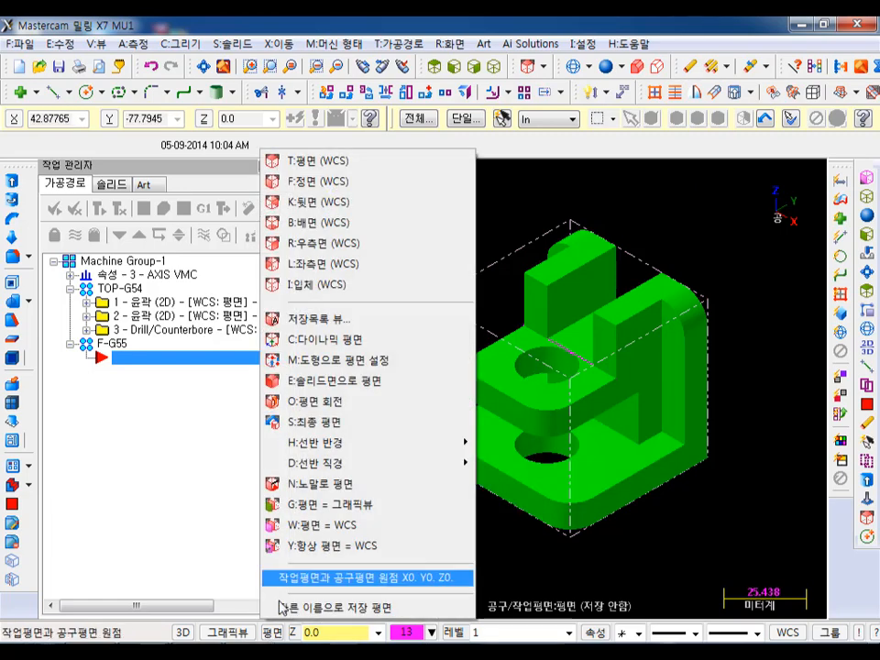
left_click(328, 167)
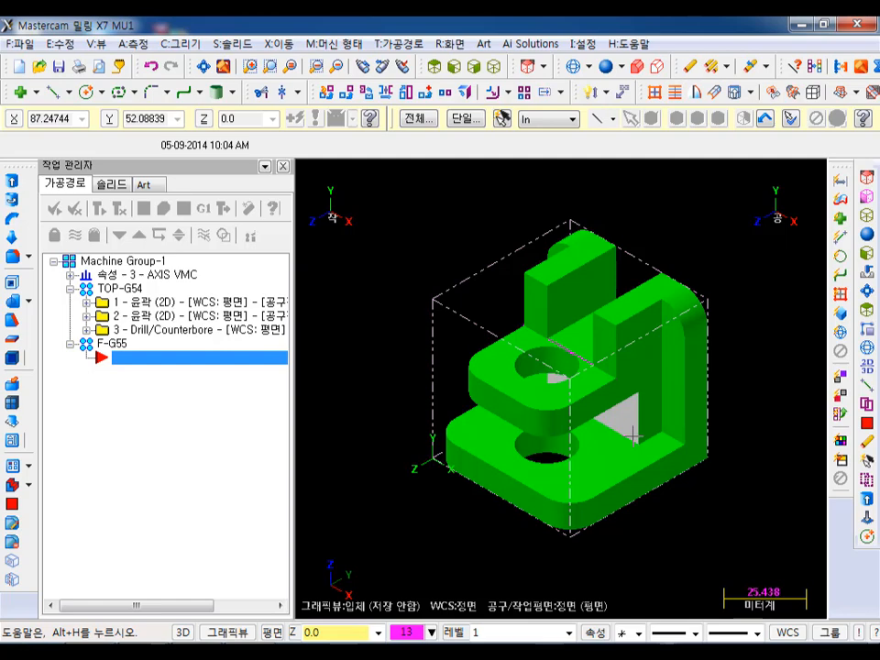
- Show the part in wireframe from a rotated view that exposes the edges of the slot between the two plates
left_click(361, 92)
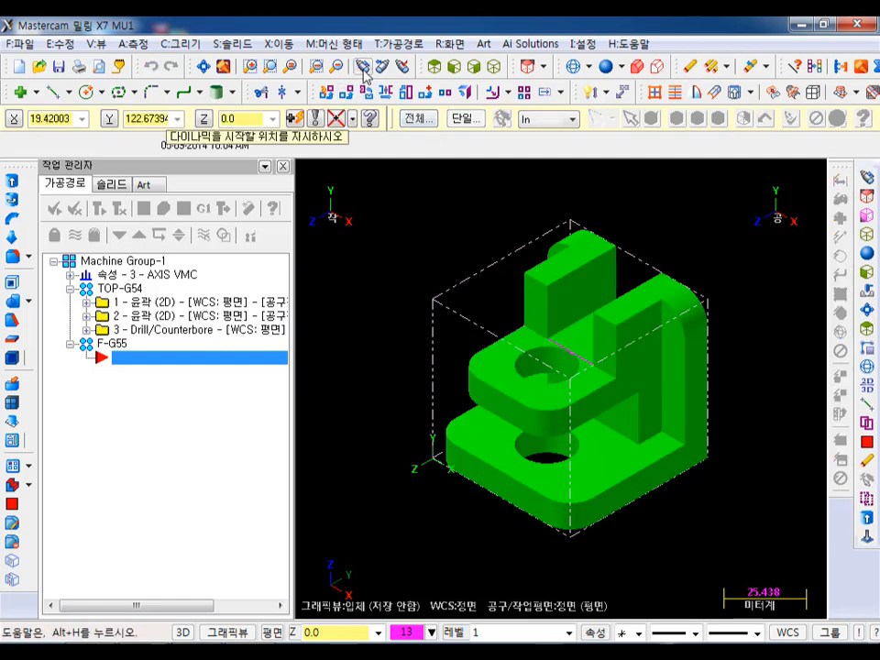
left_click(607, 334)
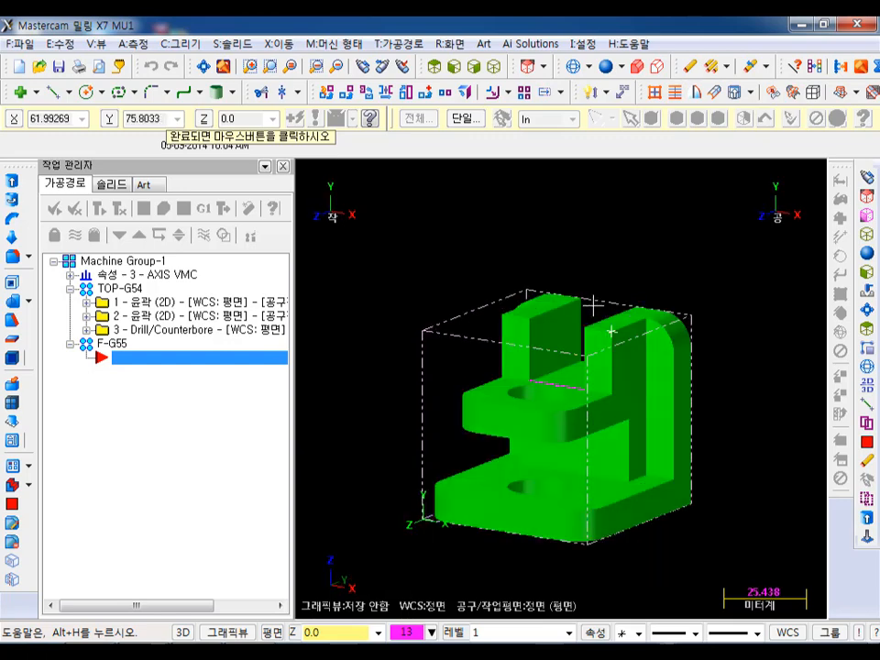
left_click(594, 315)
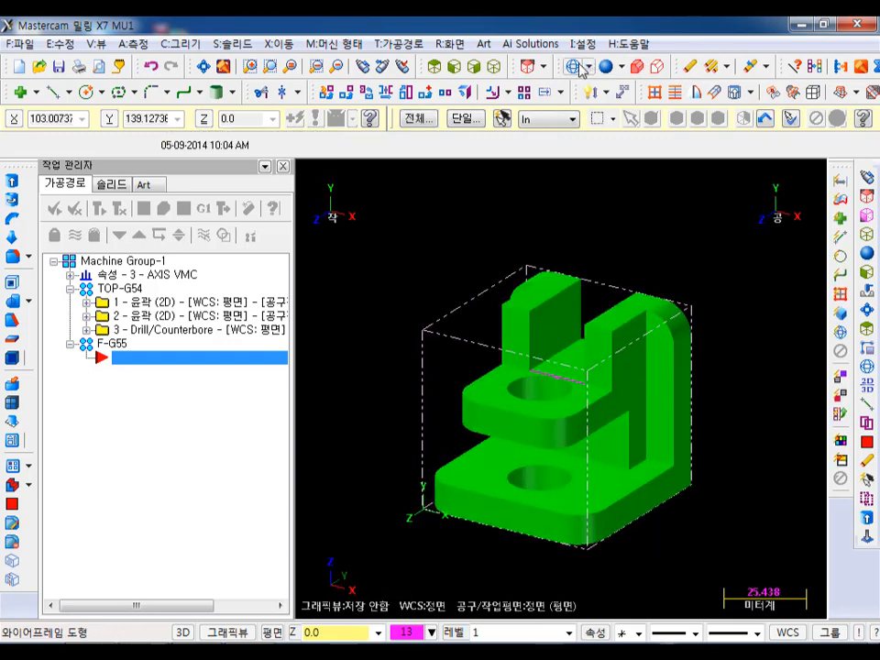
left_click(433, 66)
scroll(579, 481, "up", 3)
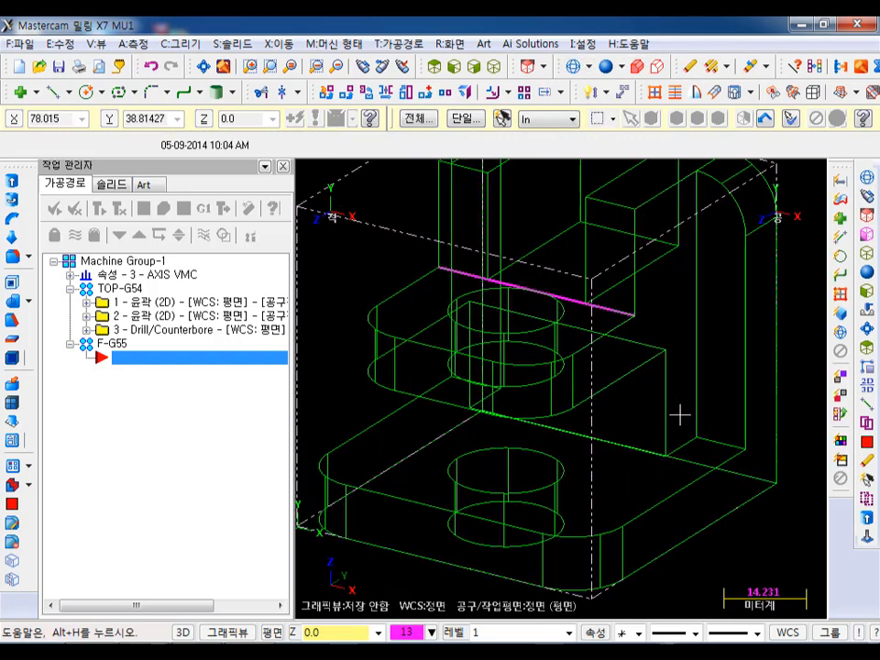
scroll(678, 412, "down", 1)
scroll(618, 343, "down", 1)
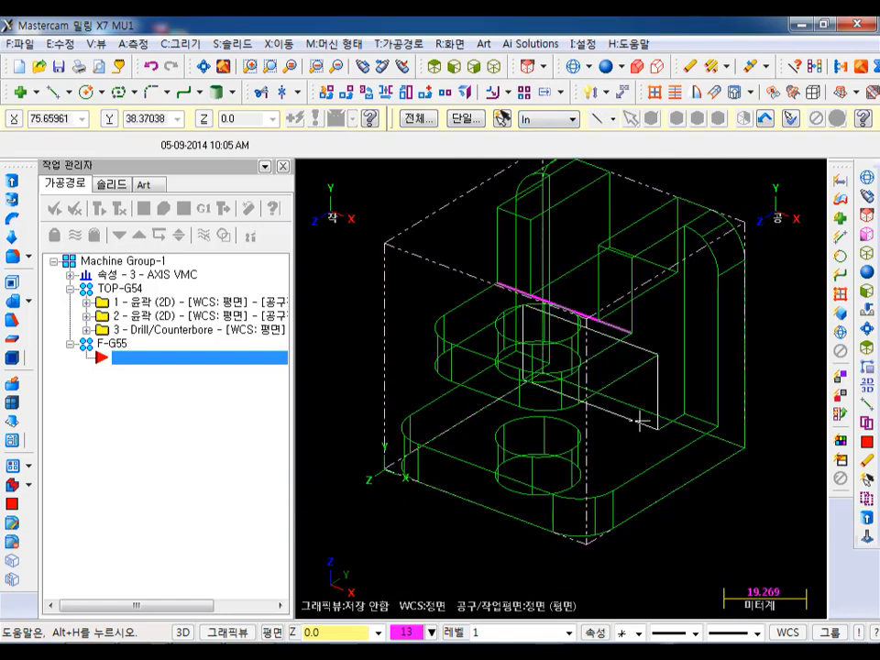
scroll(744, 367, "up", 1)
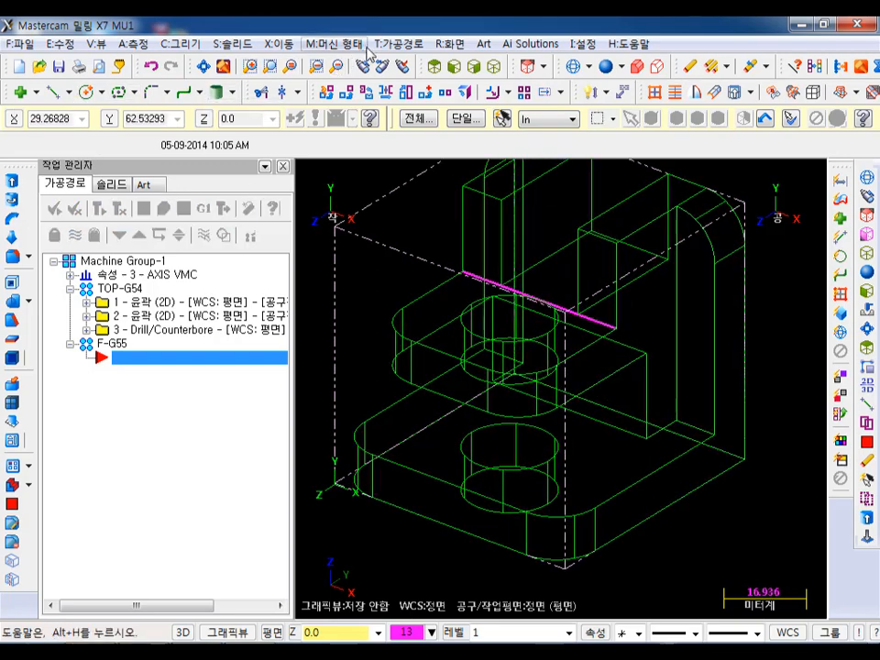
- Start a 2D contour toolpath and chain the upper and lower edges of the slot's back wall on the solid
left_click(399, 43)
left_click(417, 64)
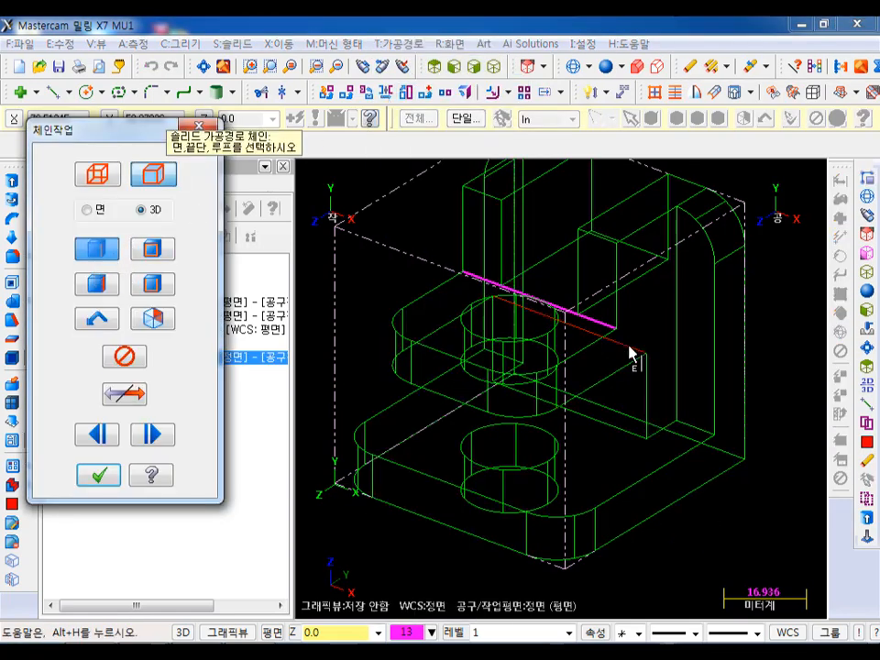
left_click(520, 401)
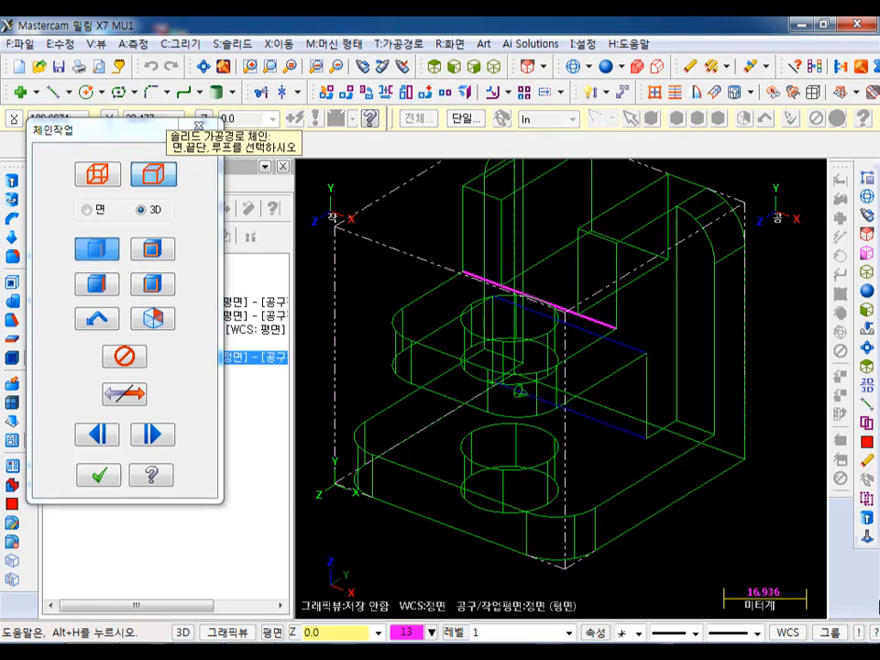
left_click(106, 475)
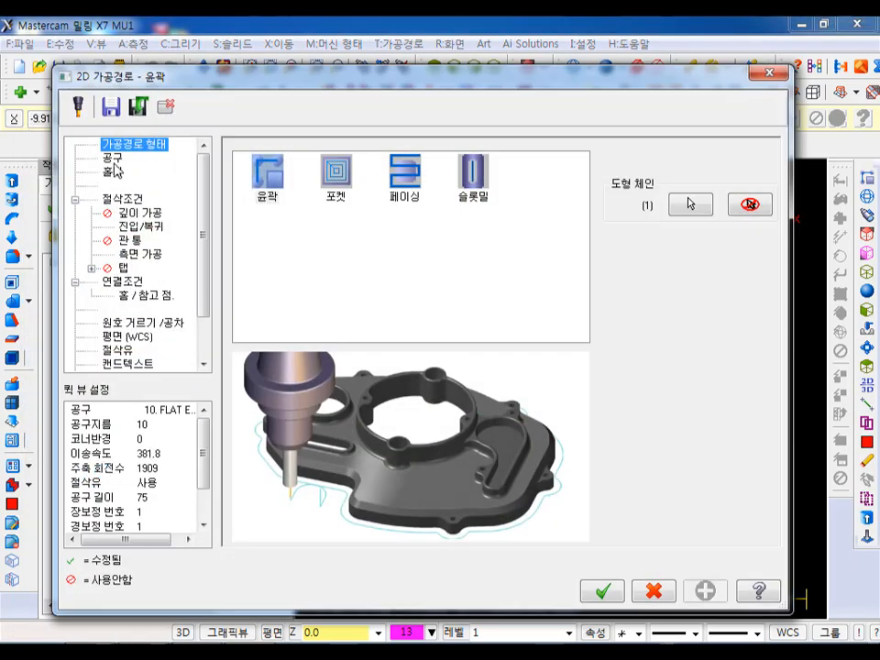
- Assign the 10 mm flat endmill, extend the contour's start and end by 18 mm, and check the side-pass settings
left_click(115, 160)
left_click(302, 193)
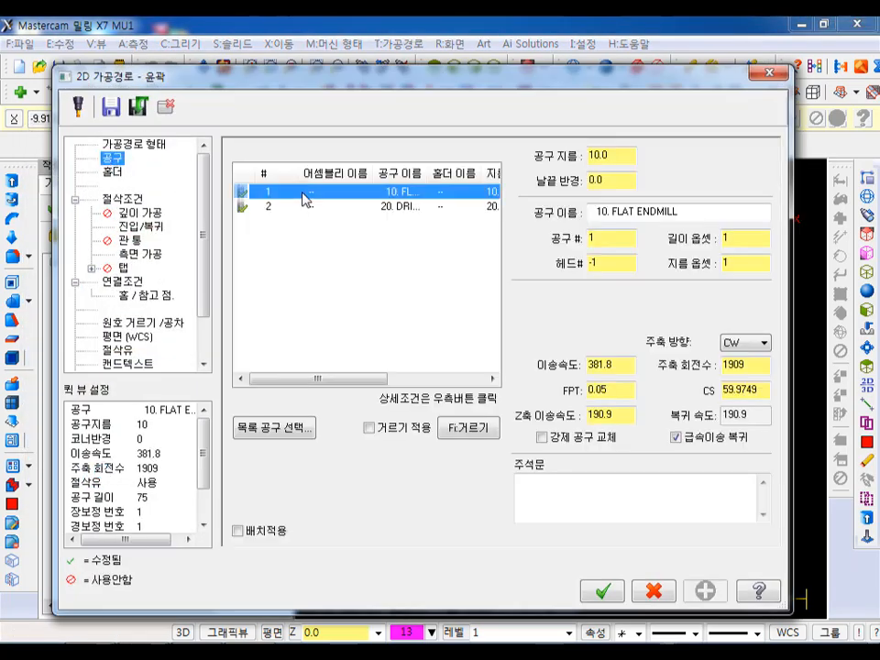
left_click(129, 198)
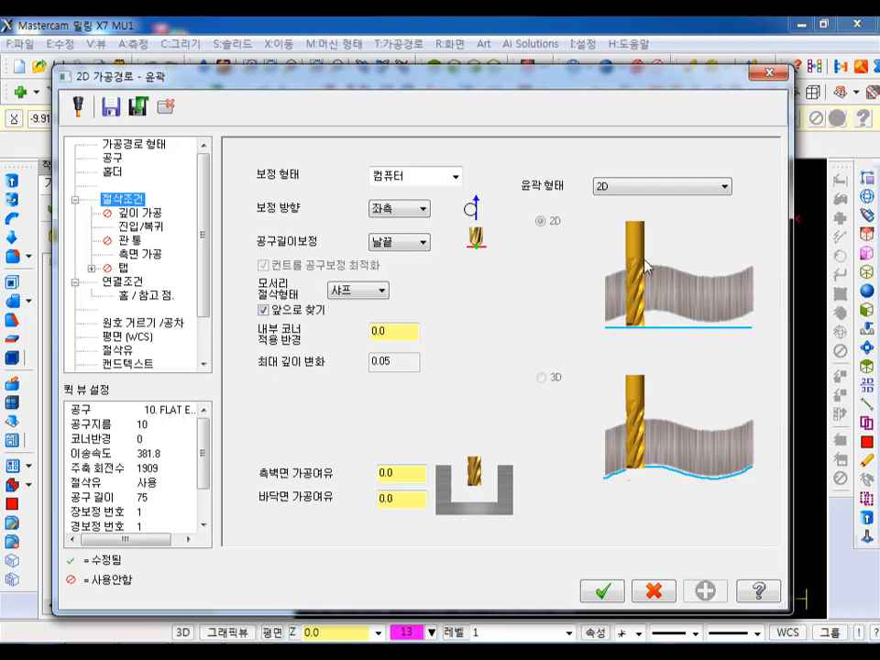
left_click(157, 223)
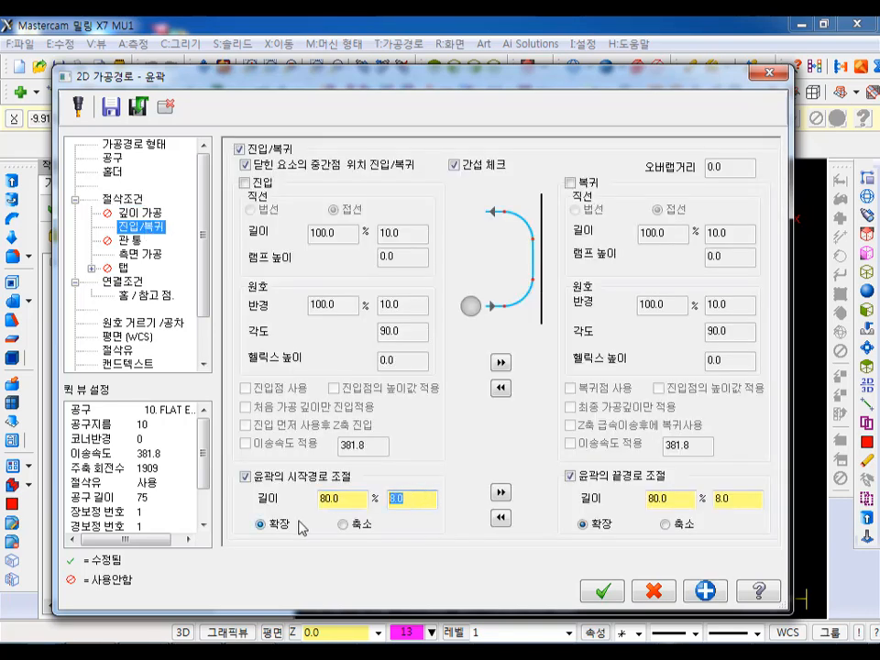
left_click(500, 492)
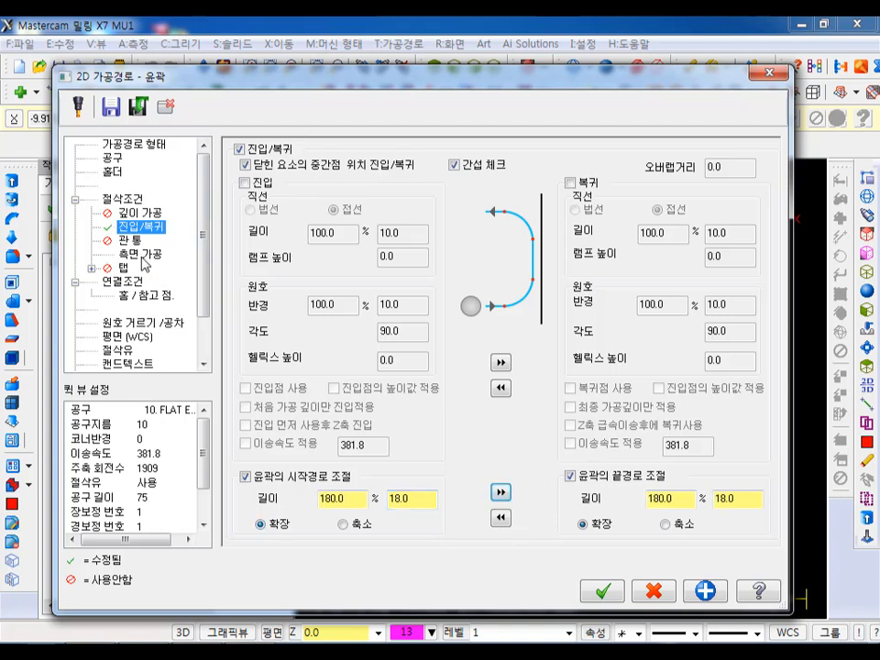
left_click(142, 255)
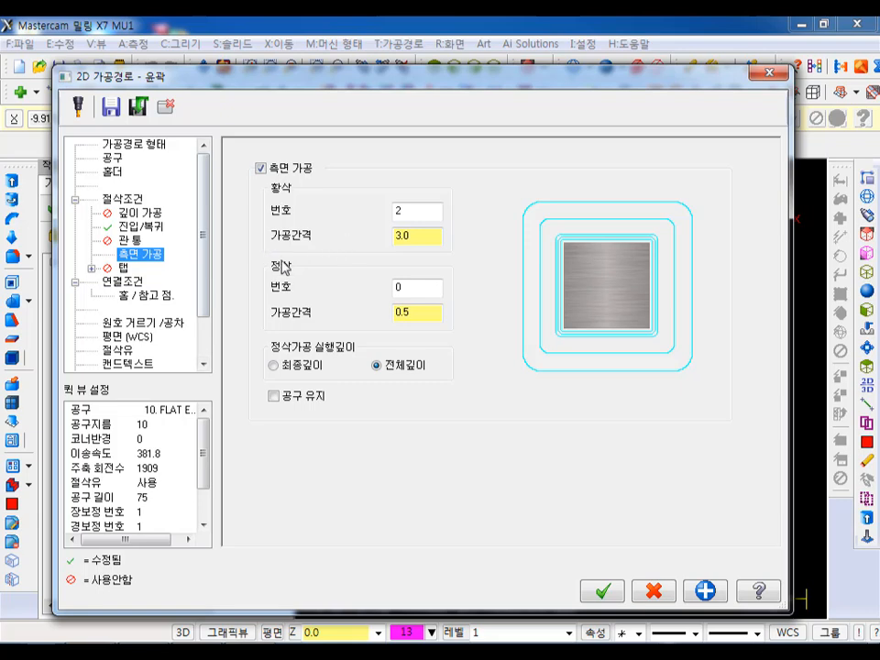
- Set the top of stock to 0.0 from the front face and the incremental depth to 0.0 from the slot's back corner, and generate the toolpath
left_click(124, 283)
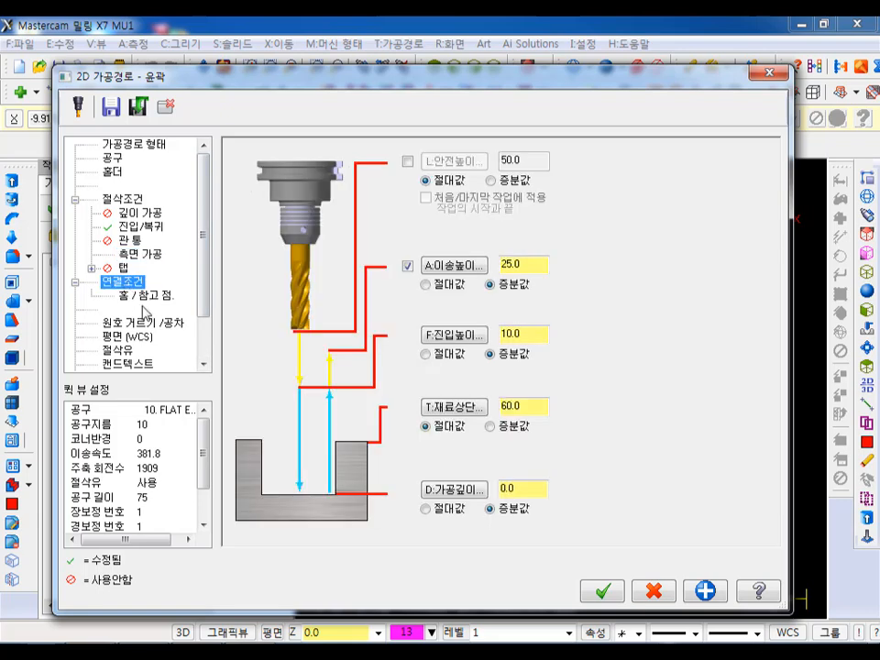
left_click(452, 407)
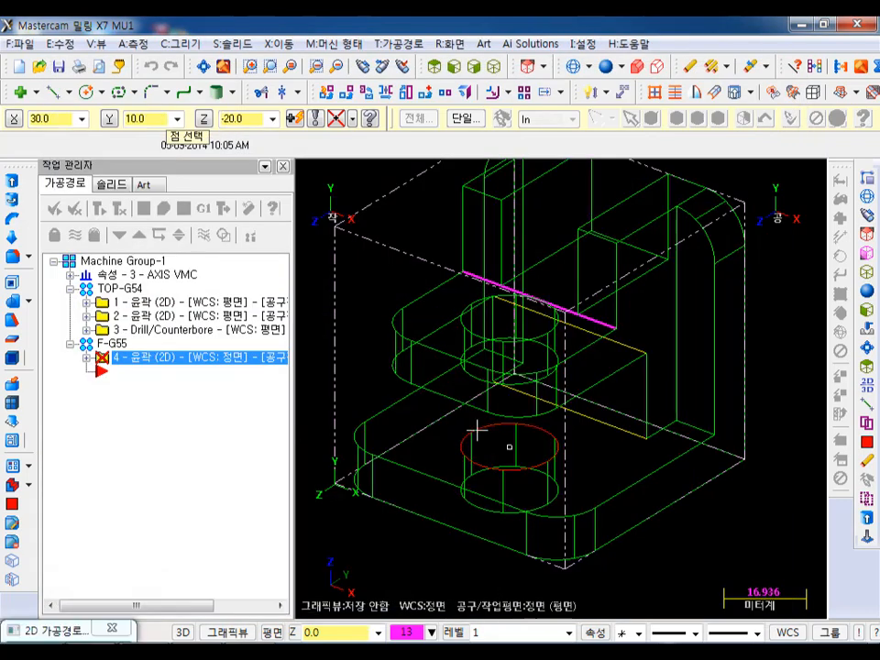
left_click(373, 457)
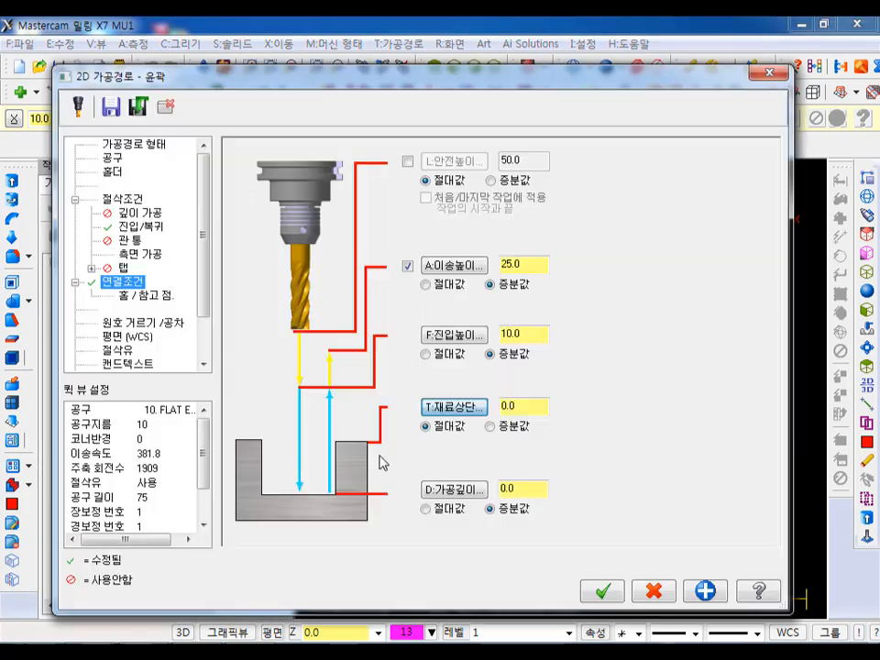
left_click(453, 490)
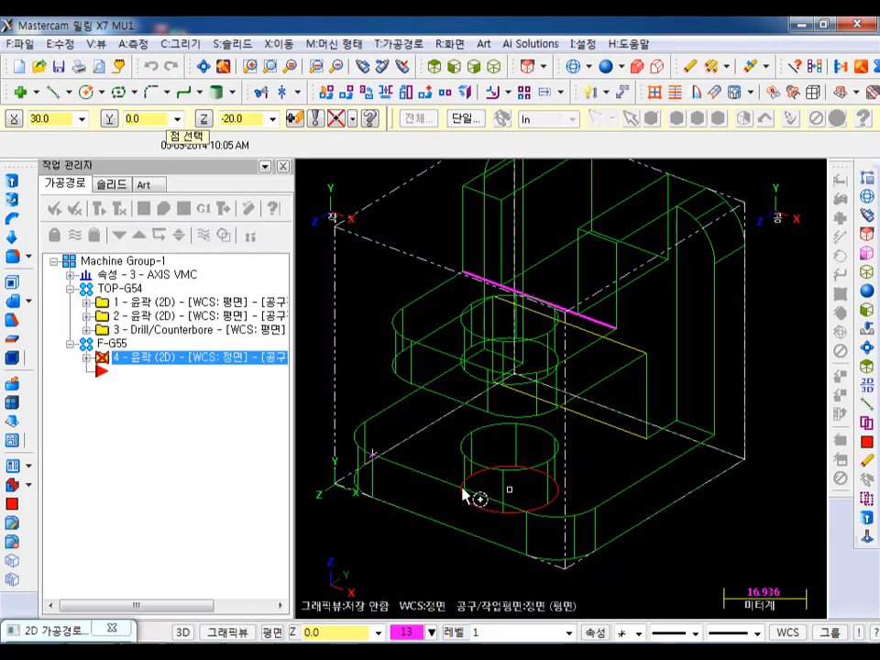
left_click(648, 445)
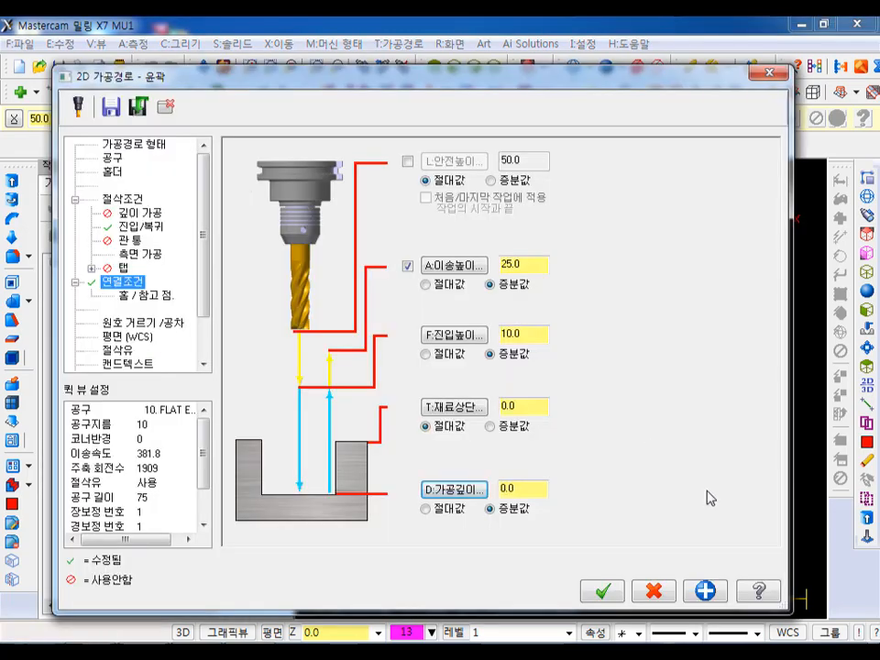
left_click(603, 593)
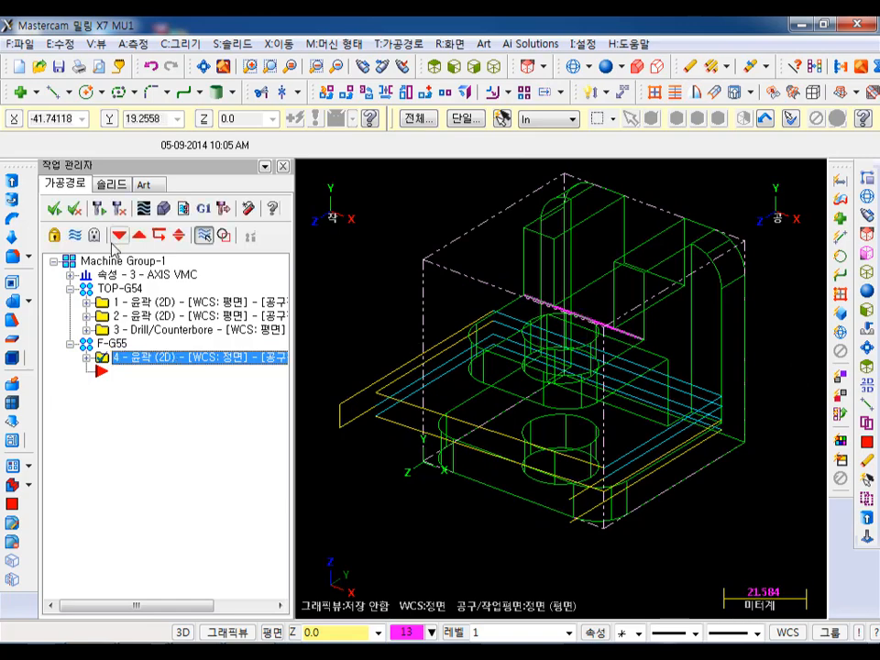
- Backplot the F-G55 slot contour and examine the tool motion from the top, isometric and rotated views
left_click(143, 210)
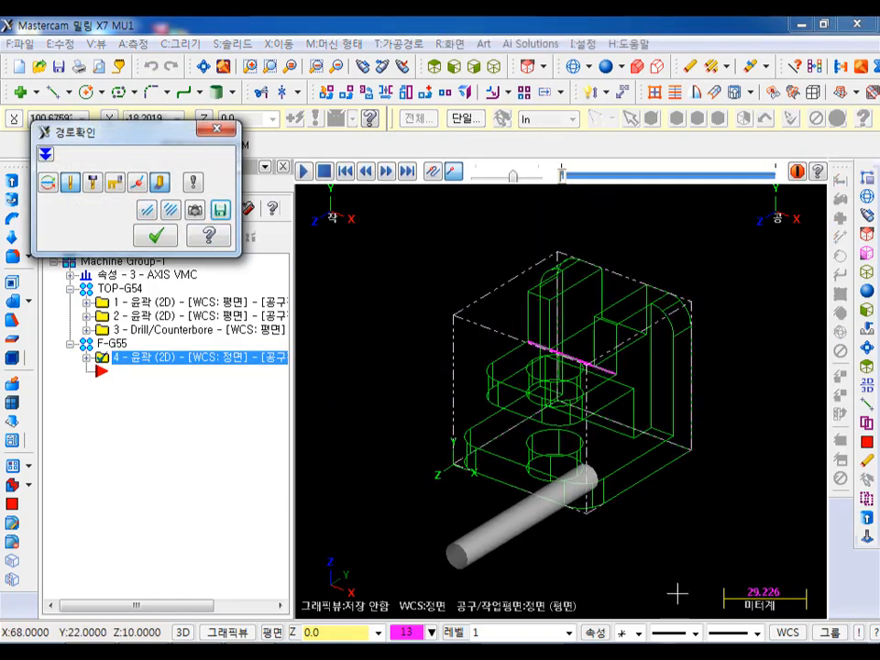
left_click(304, 171)
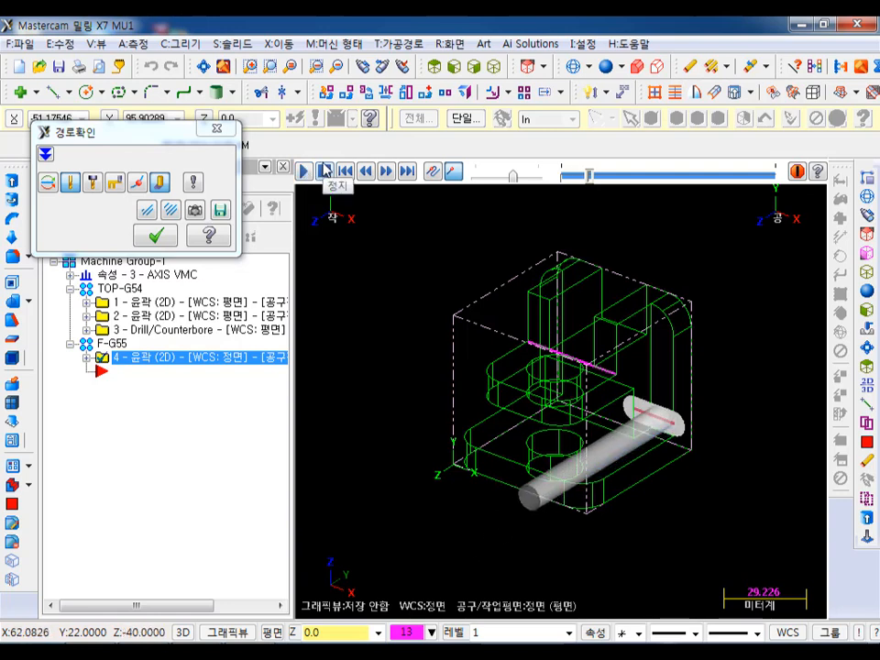
left_click(453, 68)
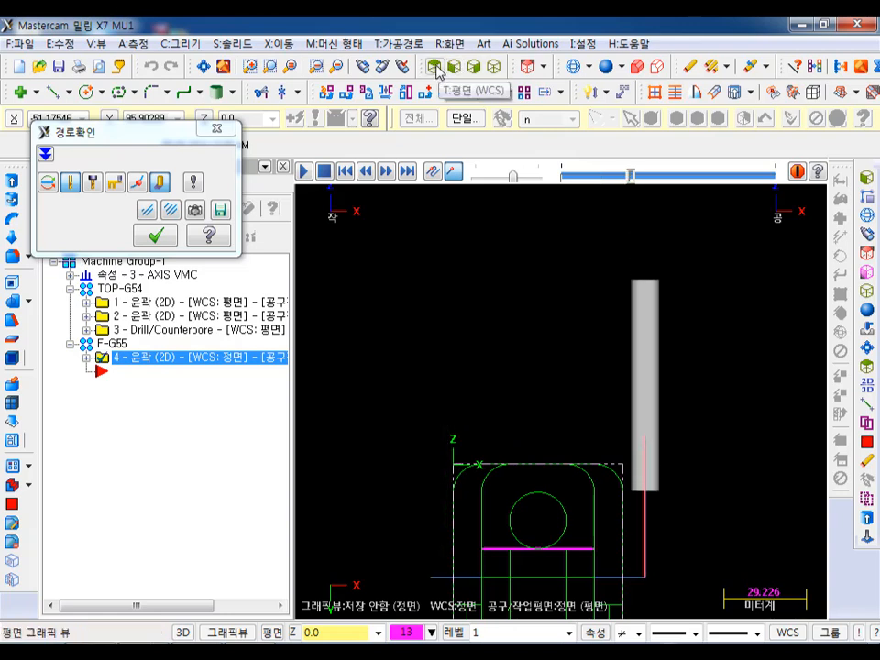
left_click(436, 68)
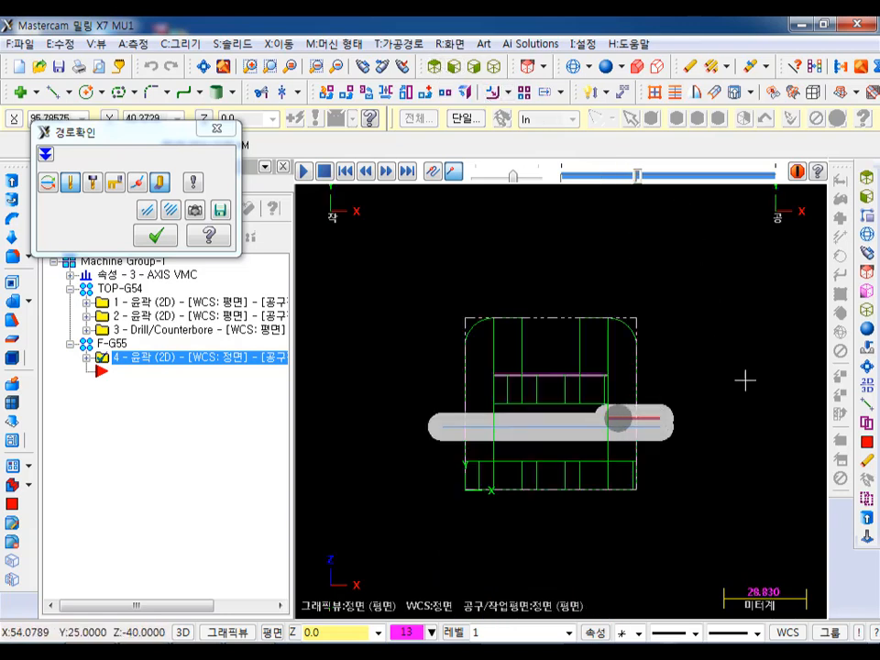
scroll(591, 499, "up", 2)
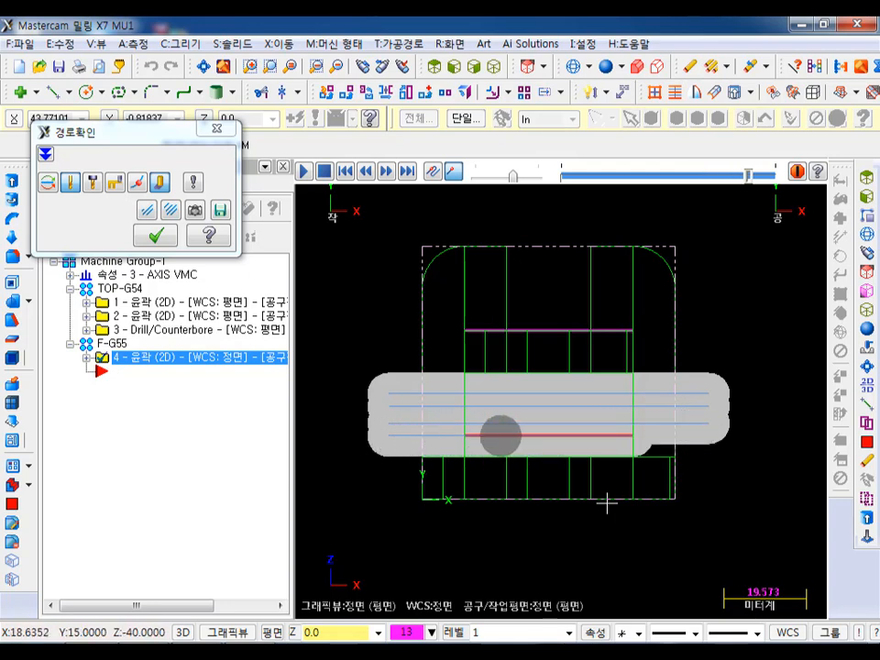
left_click(494, 70)
scroll(524, 220, "down", 4)
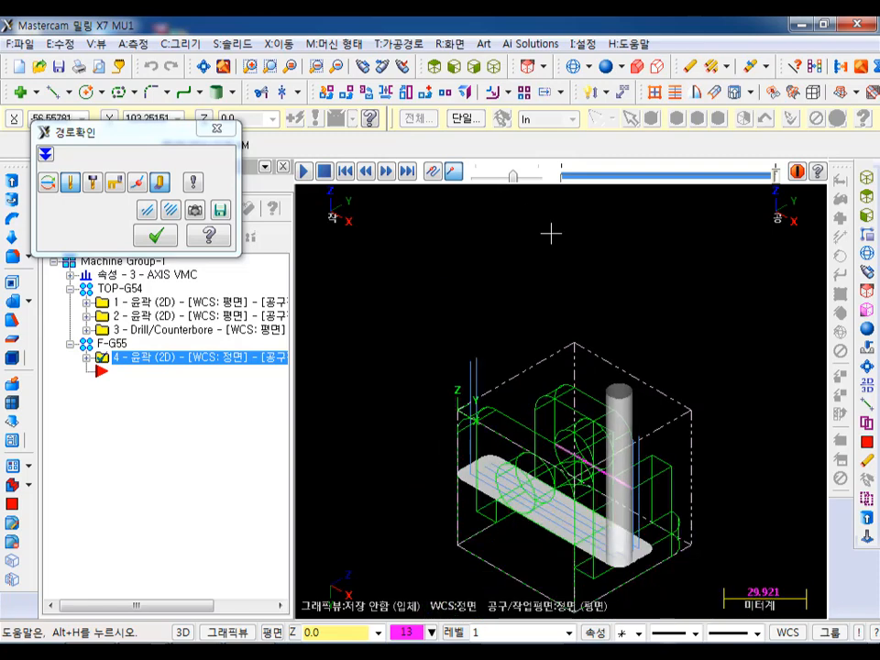
scroll(646, 316, "down", 2)
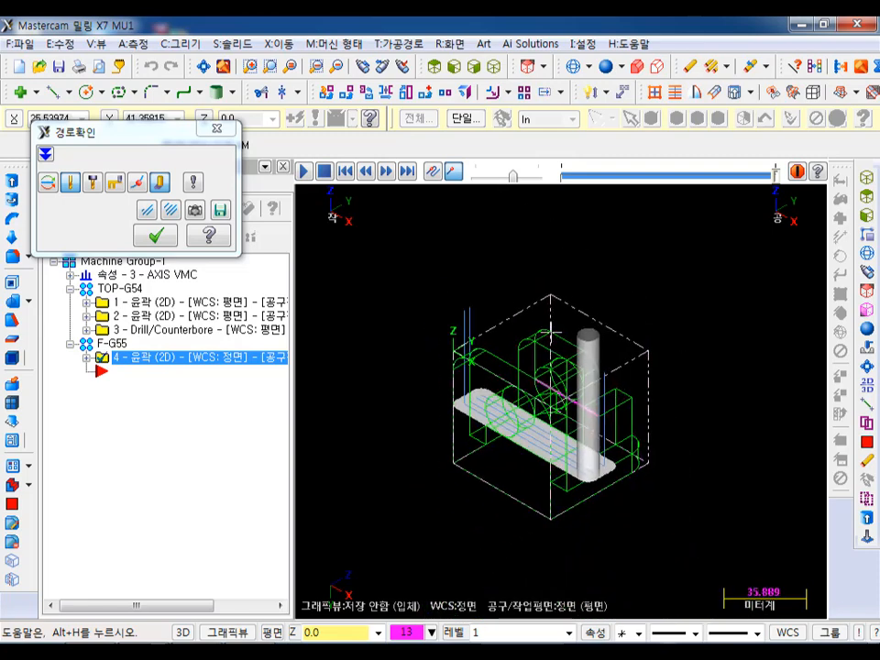
middle_click_drag(409, 391, 638, 460)
scroll(638, 460, "up", 1)
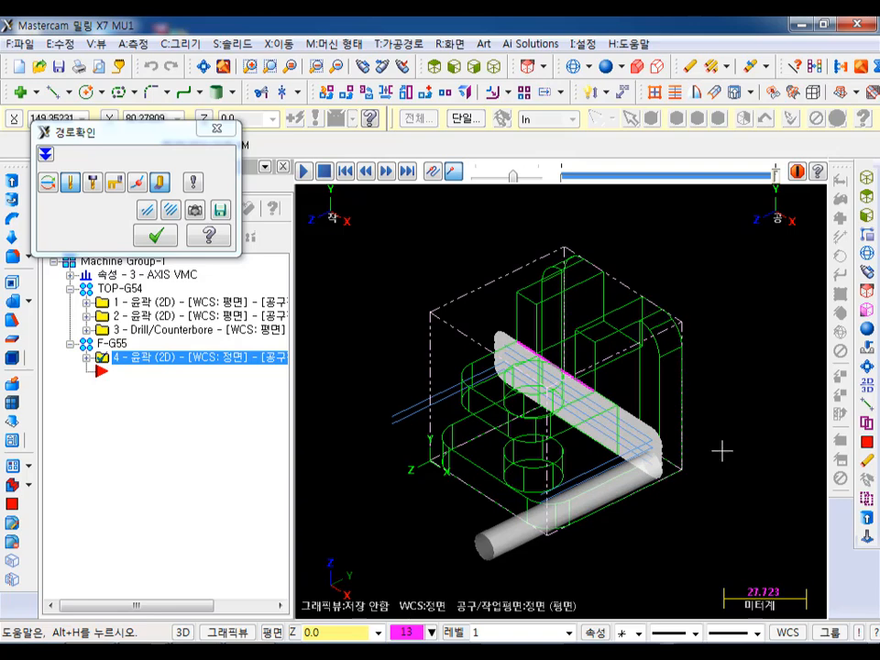
left_click(155, 236)
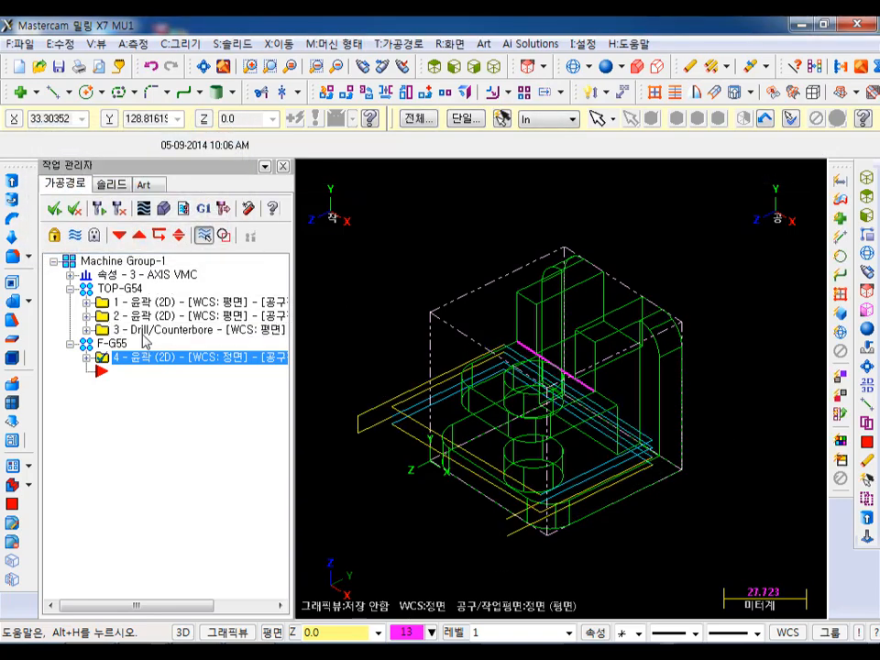
- Run the solid verification of the F-G55 contour alone and inspect the slot cut in the stock
left_click(164, 211)
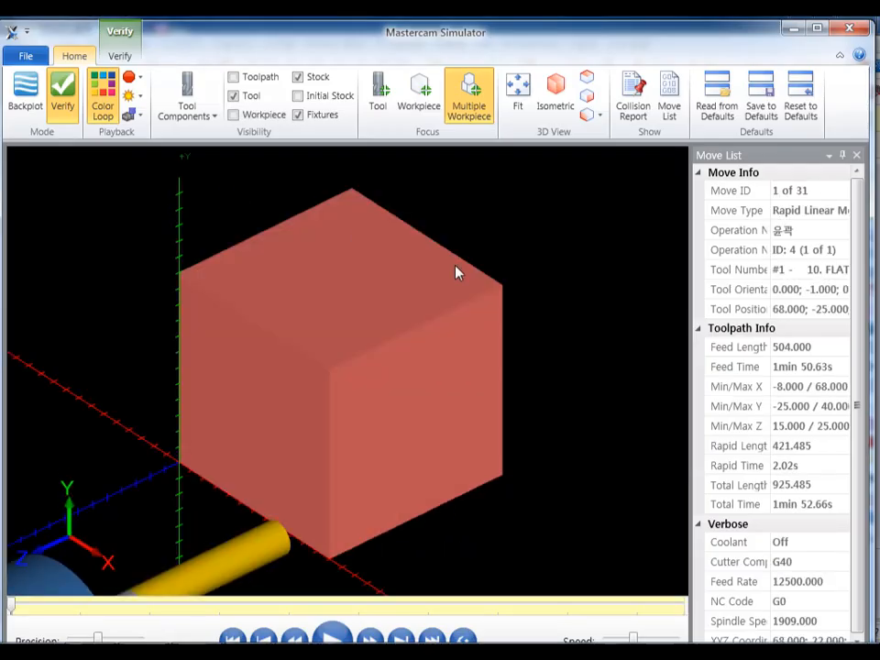
scroll(601, 354, "down", 2)
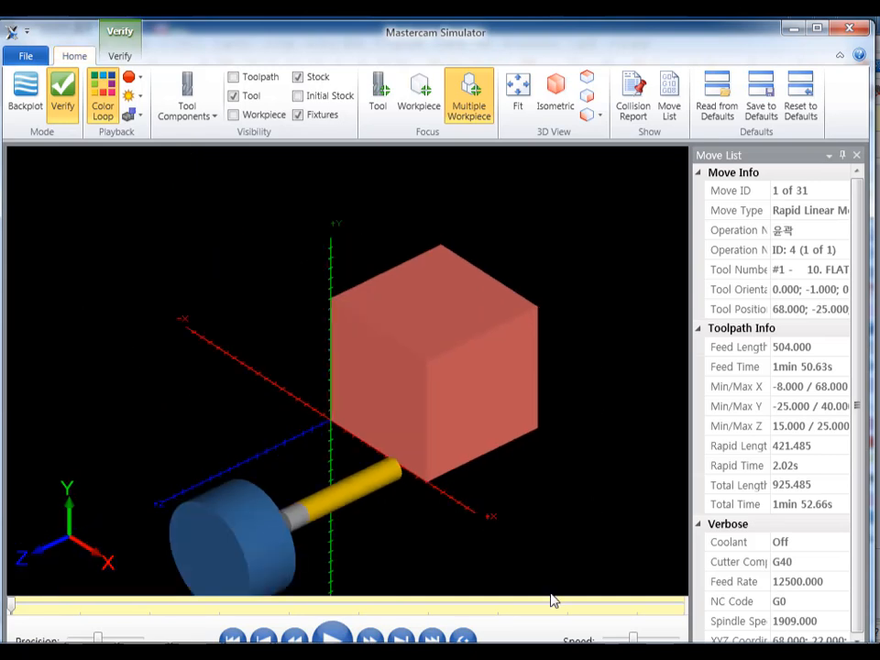
left_click(332, 636)
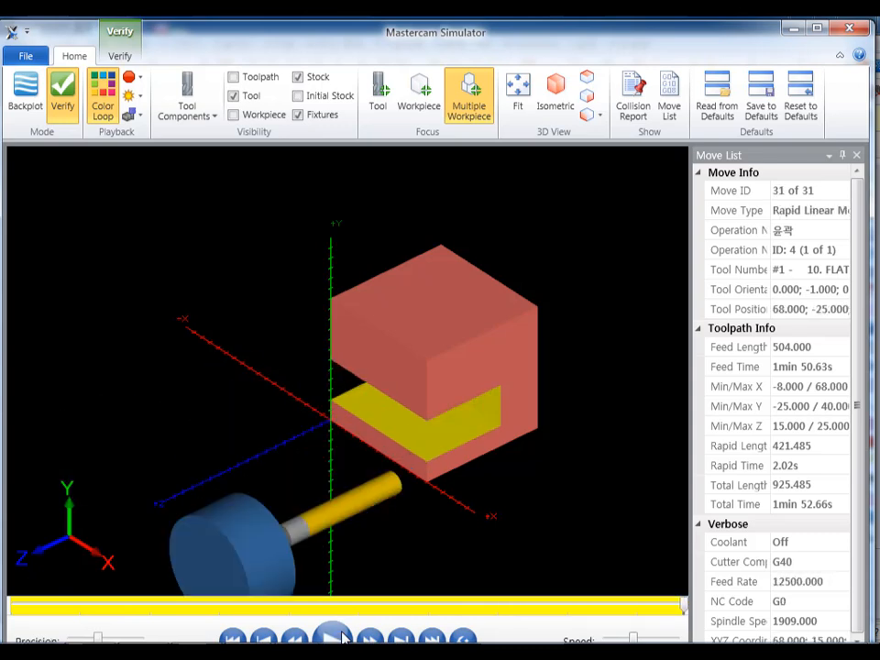
scroll(479, 467, "up", 3)
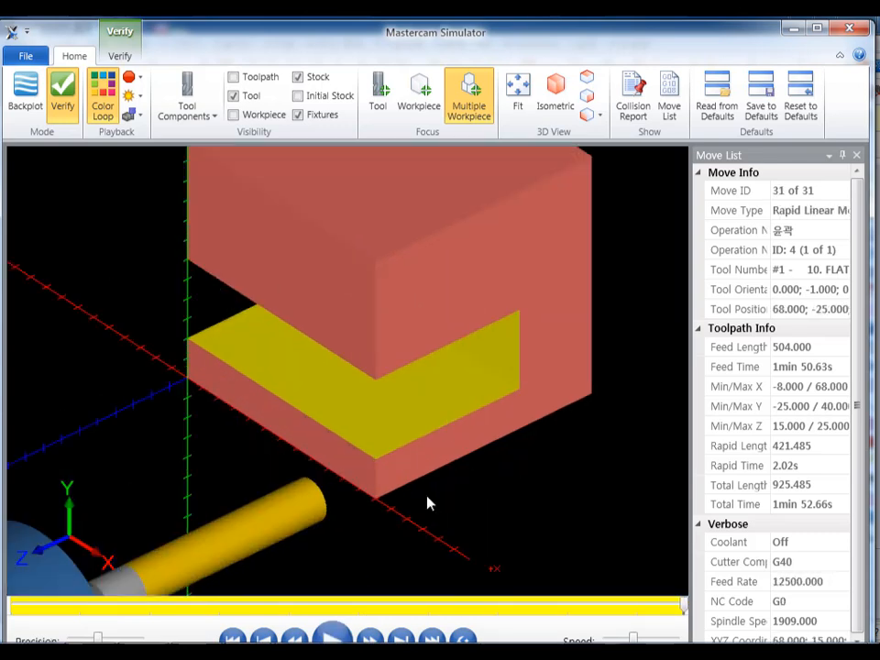
scroll(447, 427, "down", 2)
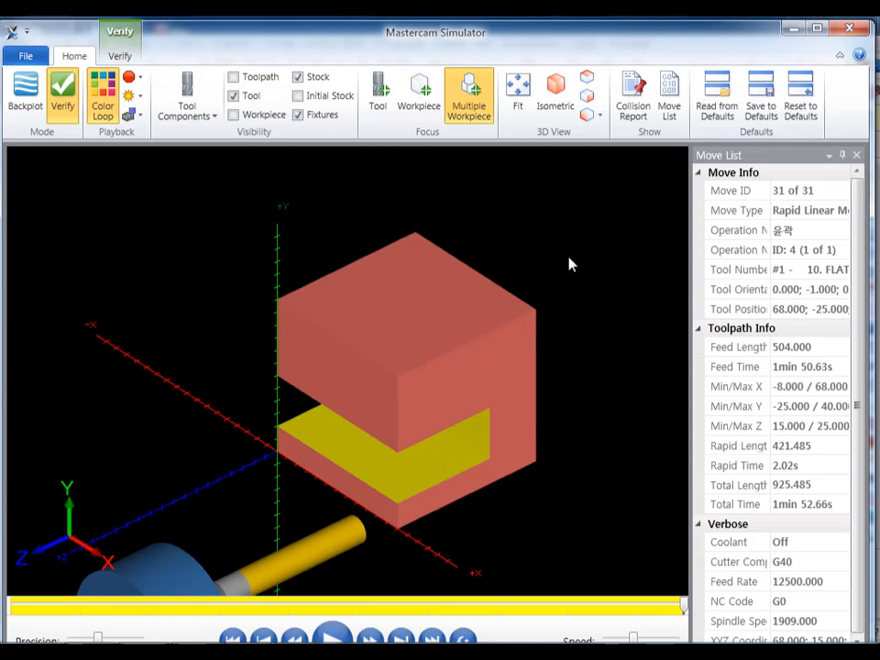
left_click(849, 28)
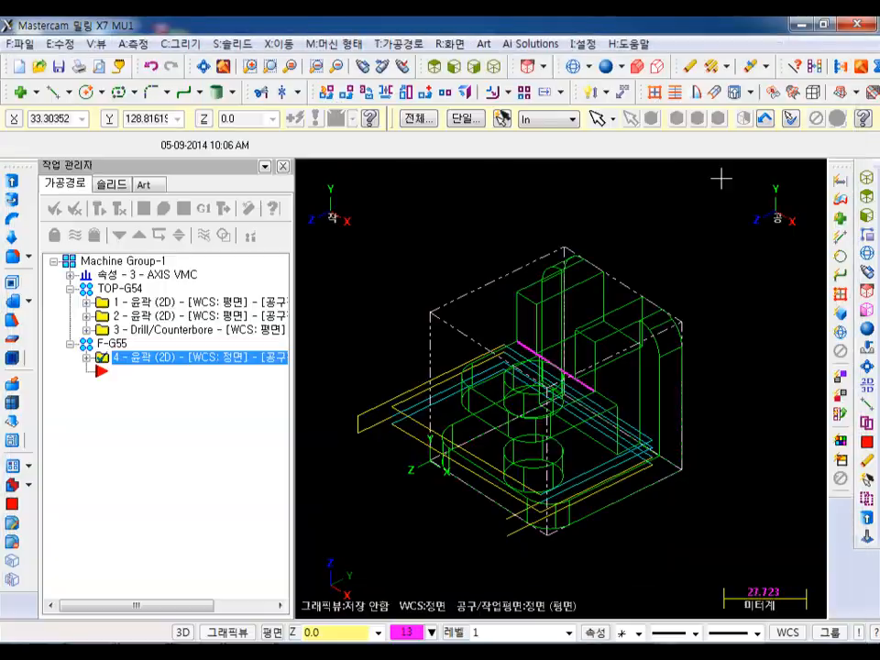
- Select the TOP-G54 group along with the F-G55 contour and run the solid verification of all four operations
left_click(131, 294)
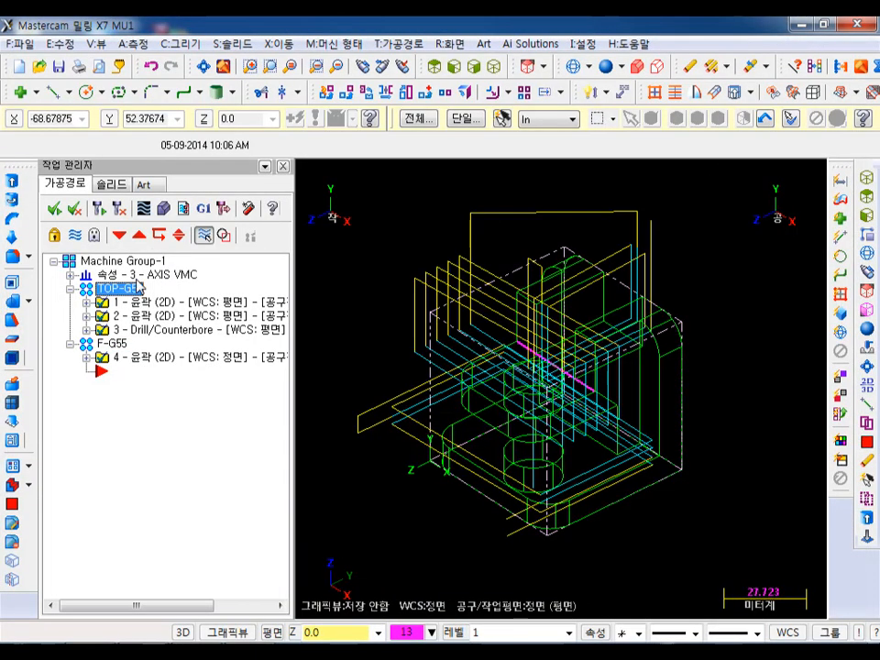
left_click(164, 208)
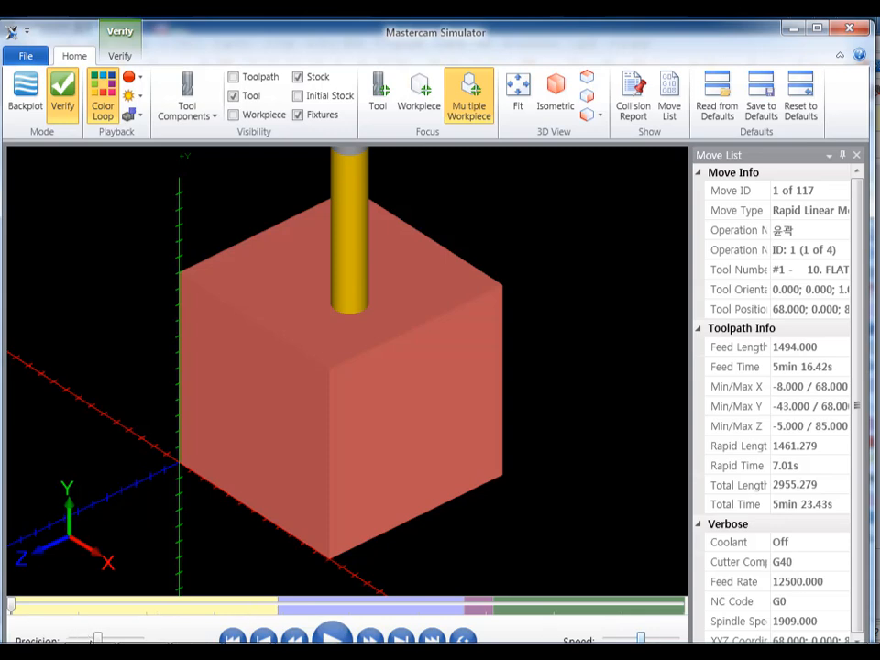
left_click(334, 639)
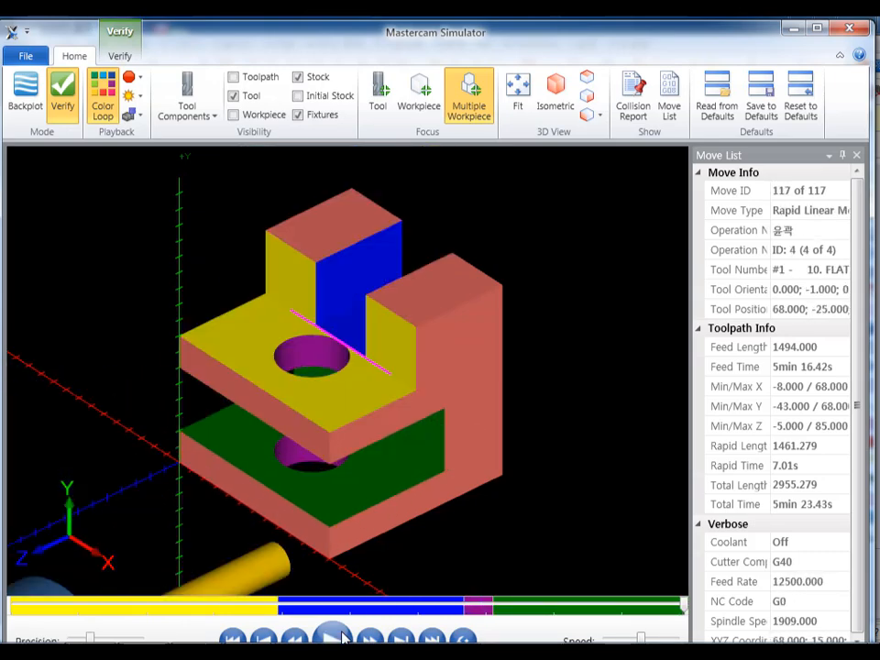
scroll(530, 332, "down", 4)
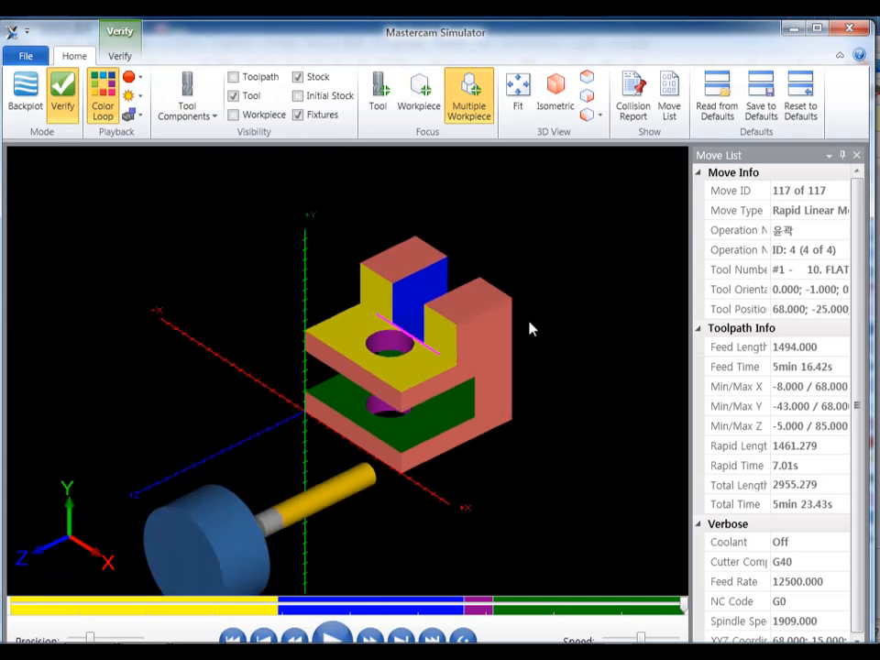
scroll(495, 321, "up", 4)
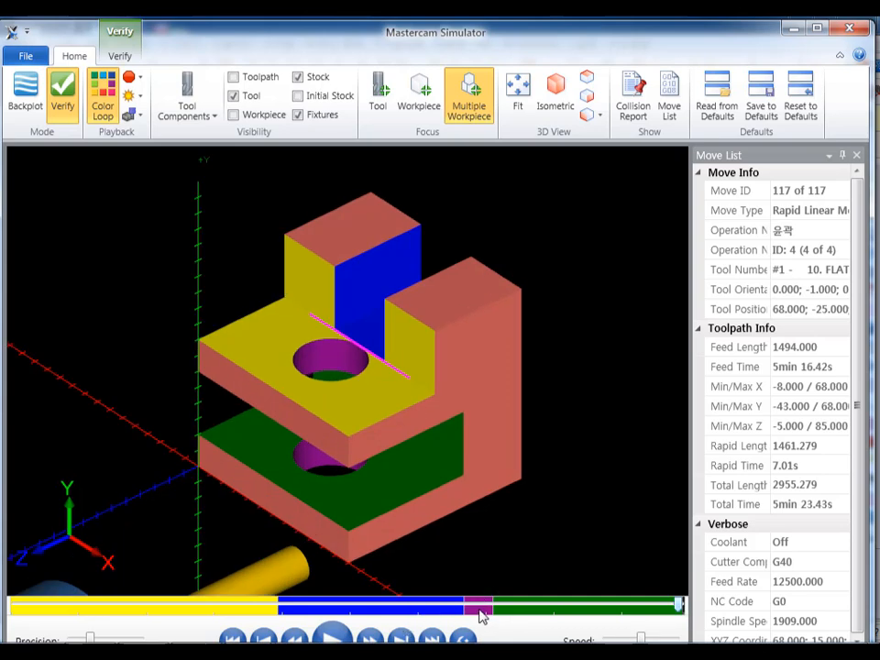
- Step the simulation back to the drilling operation, examine the drill's reach through both plates, and close the simulator
left_click_drag(683, 602, 486, 626)
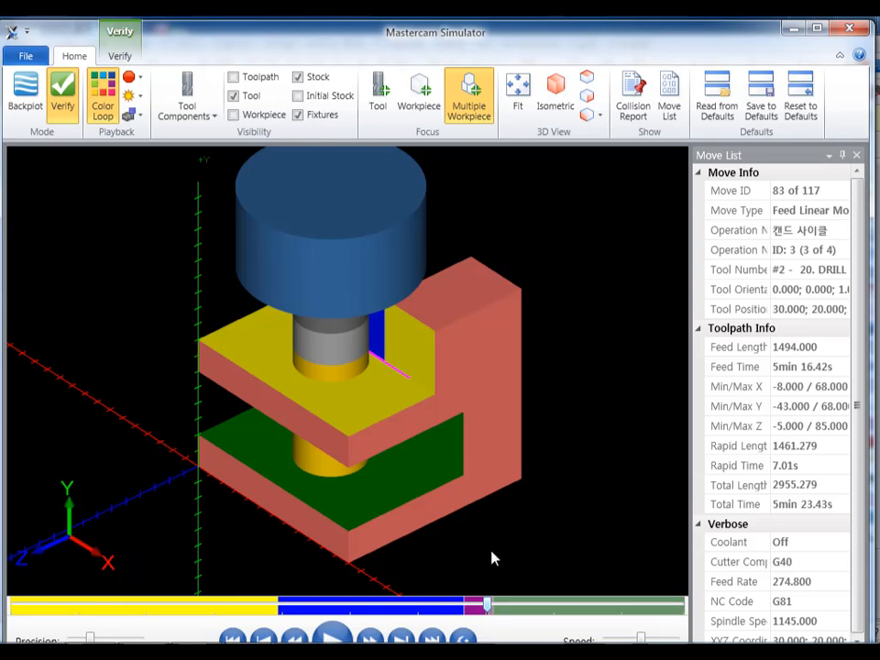
middle_click_drag(366, 344, 361, 318)
key("alt")
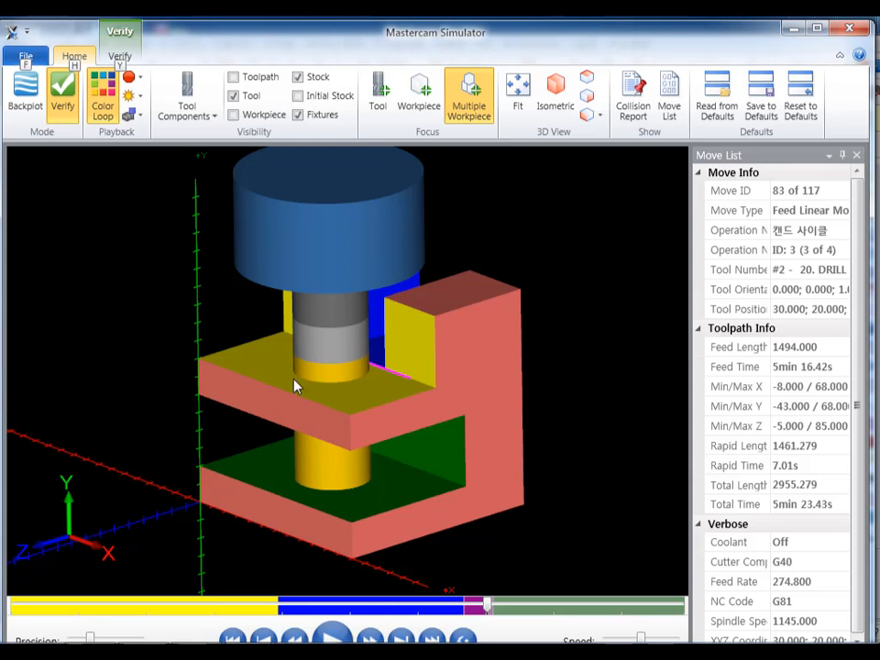
left_click(848, 32)
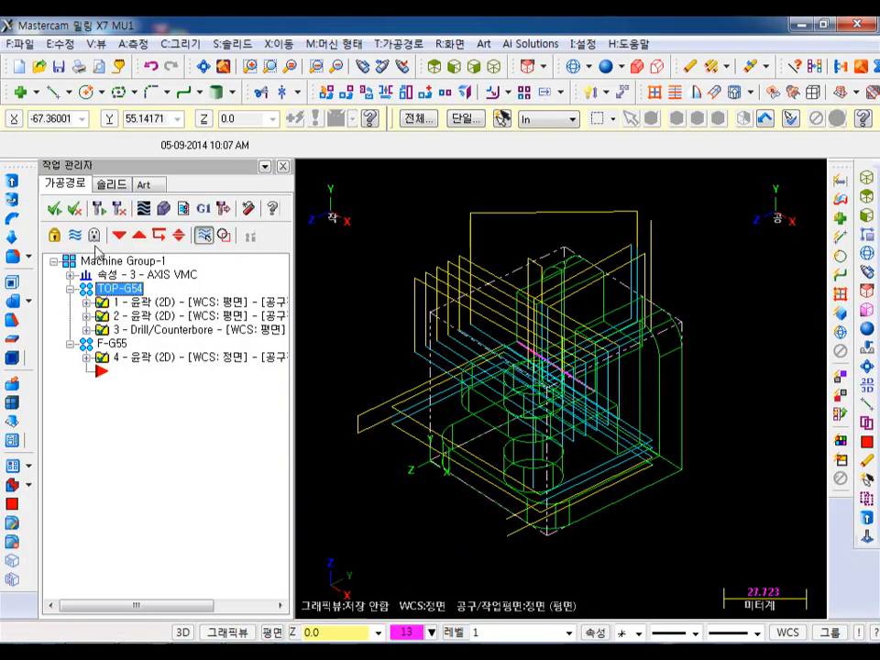
- Hide the toolpaths of the selected operations and display the part shaded
left_click(77, 236)
left_click(605, 66)
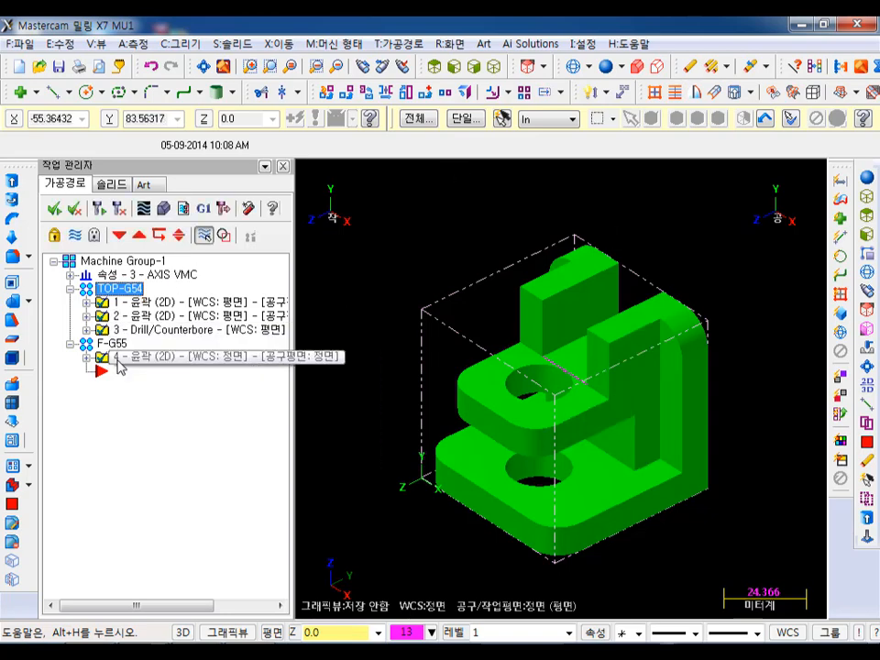
- Move the insert position to the end of the TOP-G54 group and set the WCS and the tool/construction plane to Top
left_click(139, 236)
left_click(139, 235)
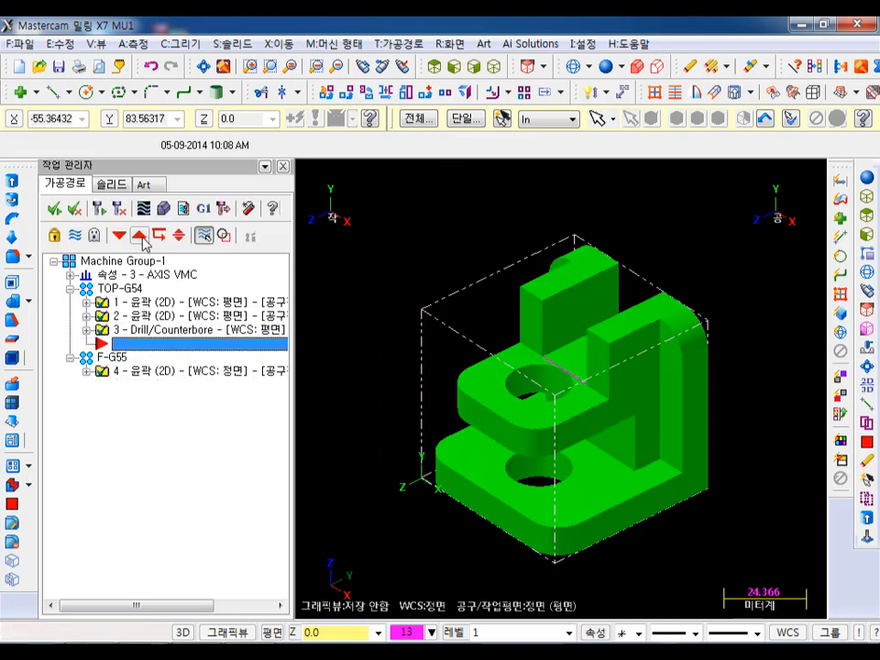
left_click(785, 632)
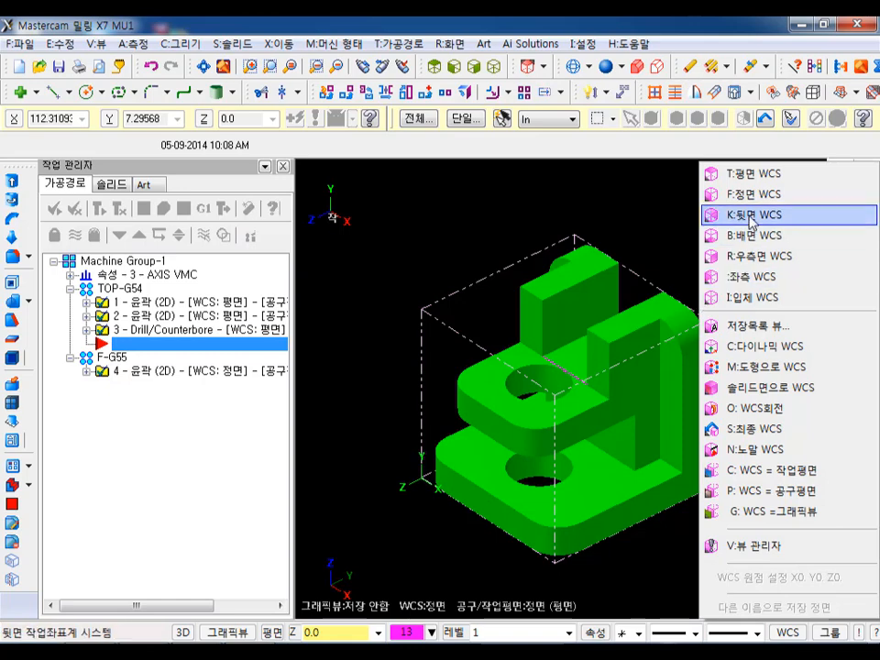
left_click(746, 173)
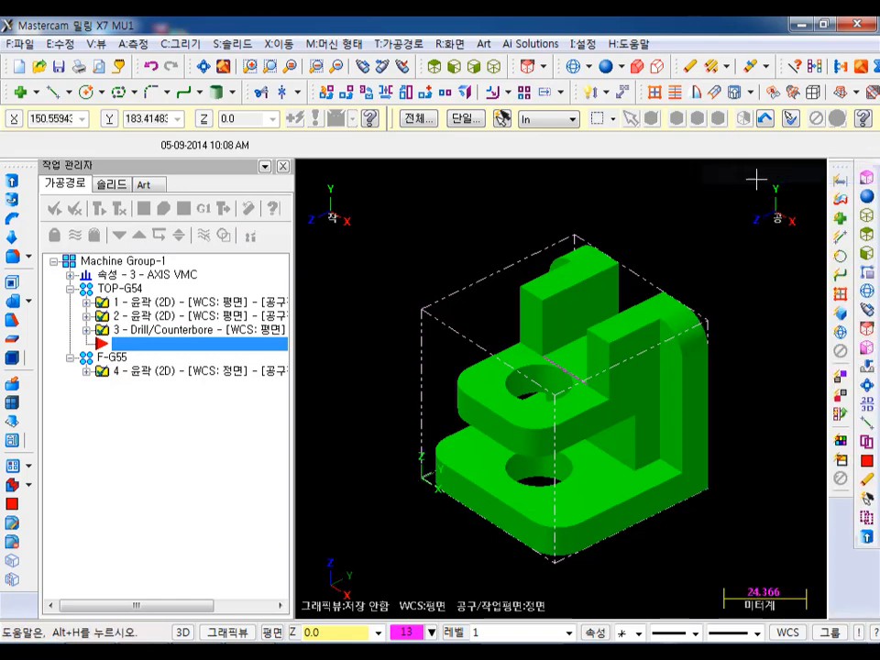
left_click(272, 632)
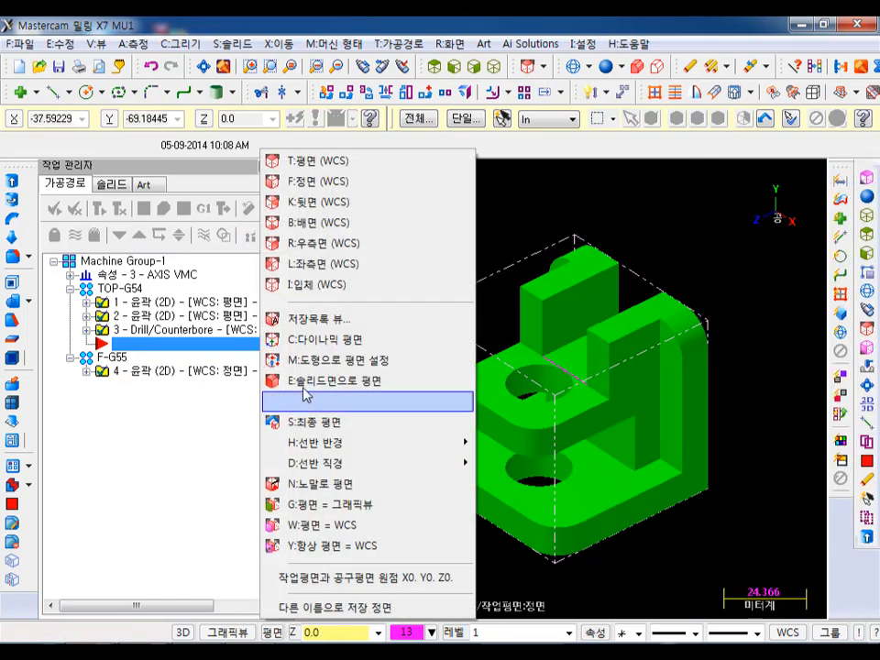
left_click(316, 158)
scroll(737, 361, "up", 1)
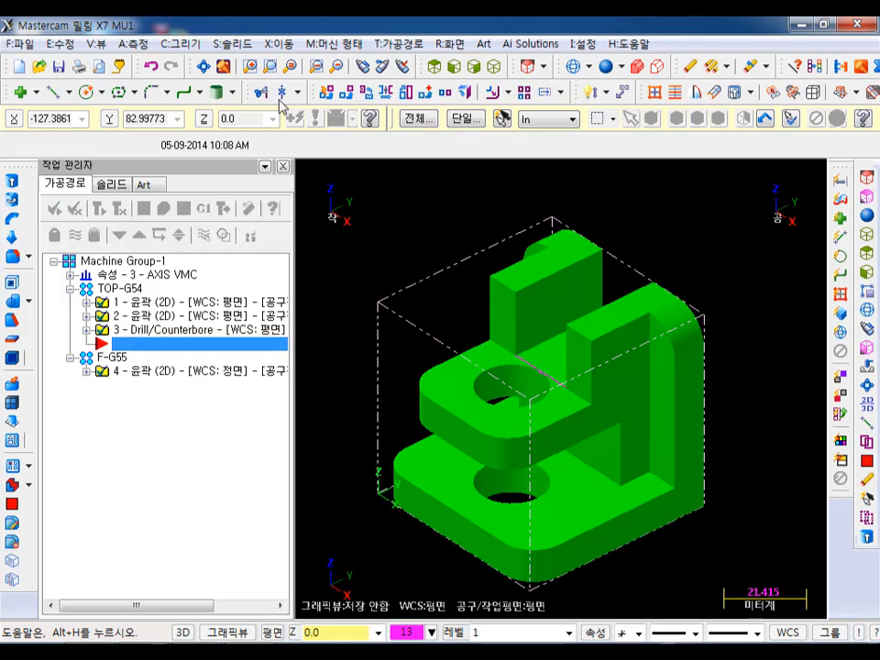
- Start a contour toolpath and begin a partial-loop solid chain at the upper plate's straight lower edge, using the underside as reference face
left_click(398, 43)
left_click(426, 64)
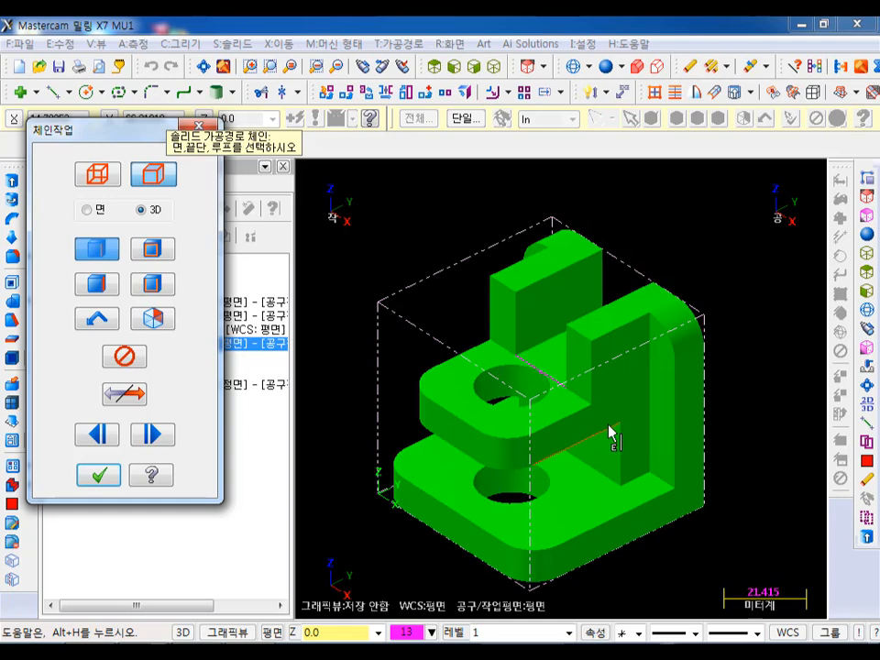
left_click(148, 254)
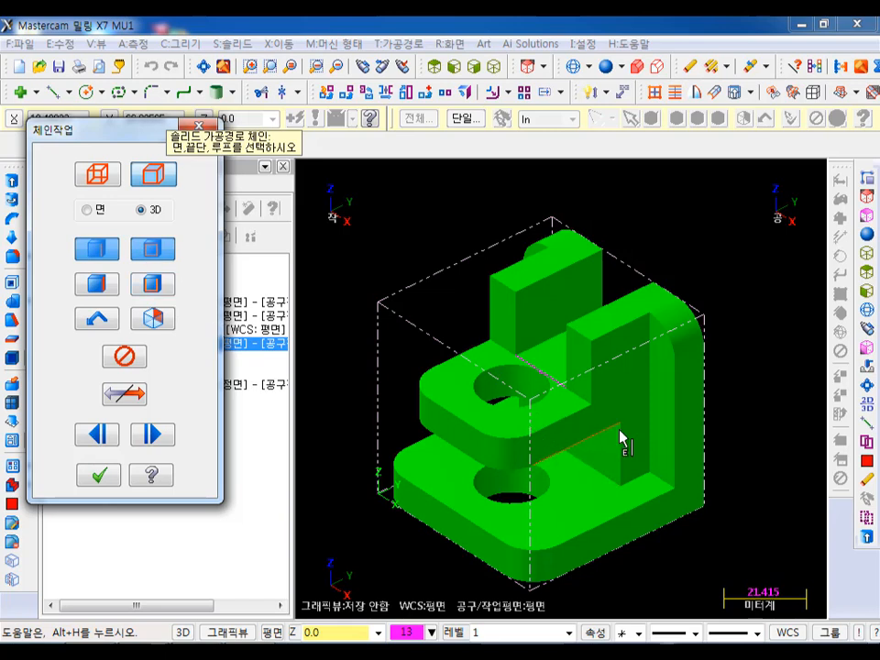
left_click(162, 281)
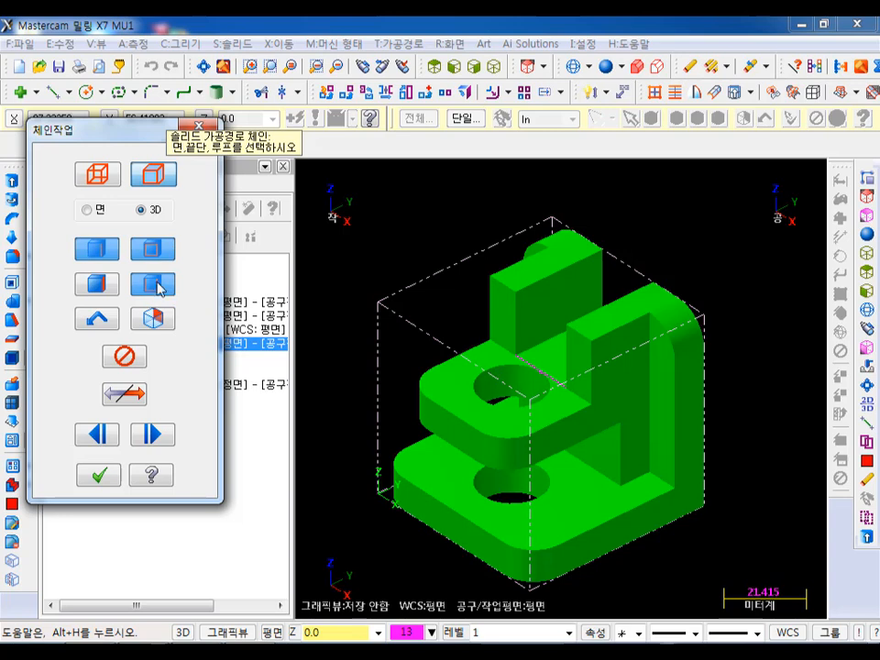
left_click(611, 444)
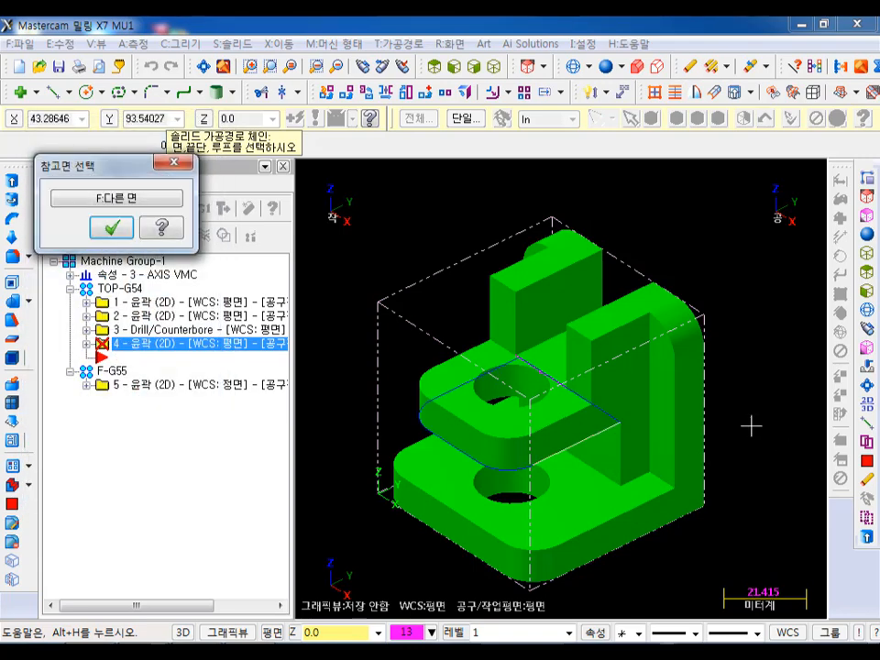
scroll(406, 419, "up", 2)
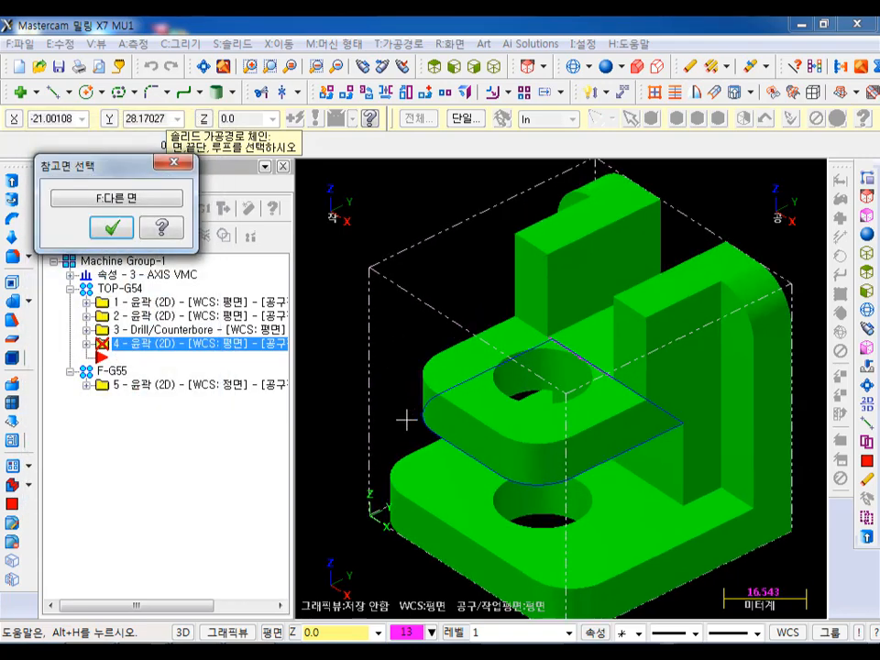
scroll(405, 420, "up", 1)
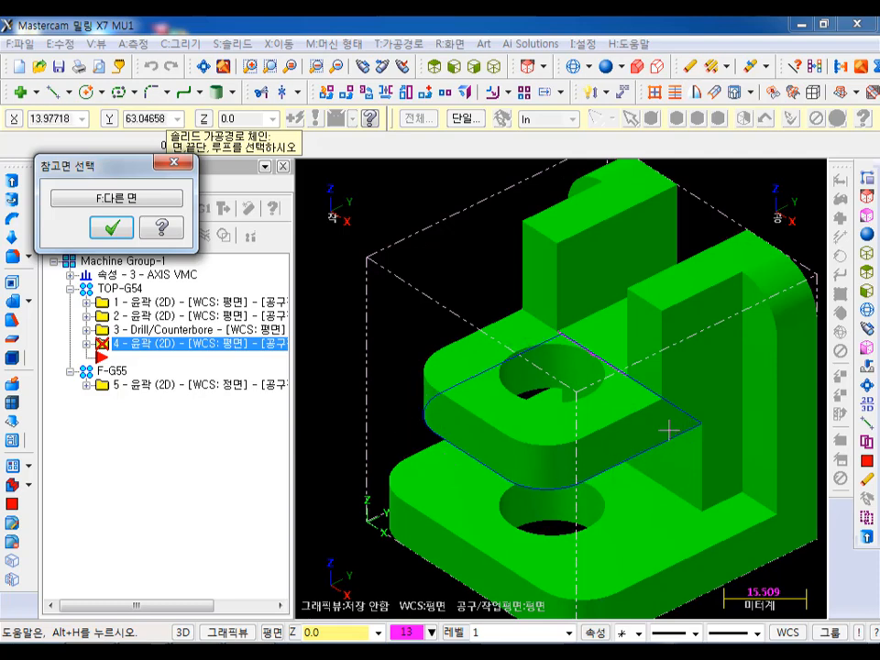
left_click(113, 228)
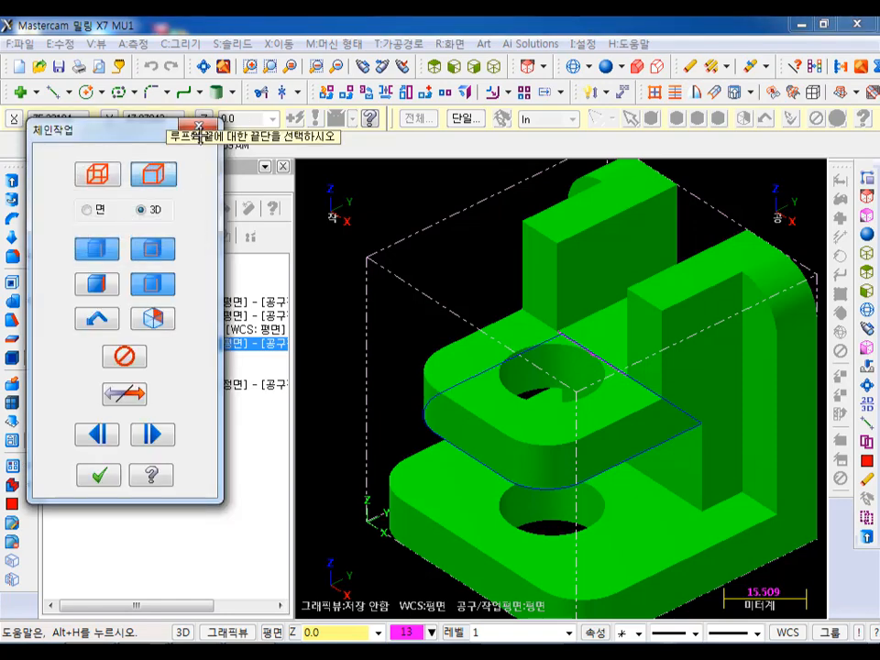
- End the partial loop at the plate's opposite straight lower edge, forming an open U-shaped chain, and accept the chain
left_click_drag(199, 137, 454, 273)
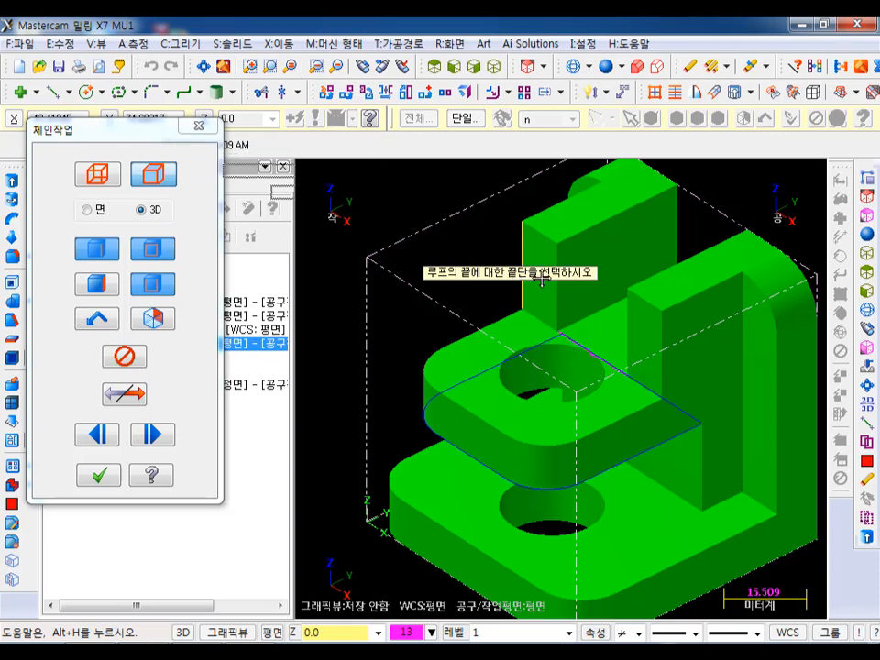
left_click(488, 379)
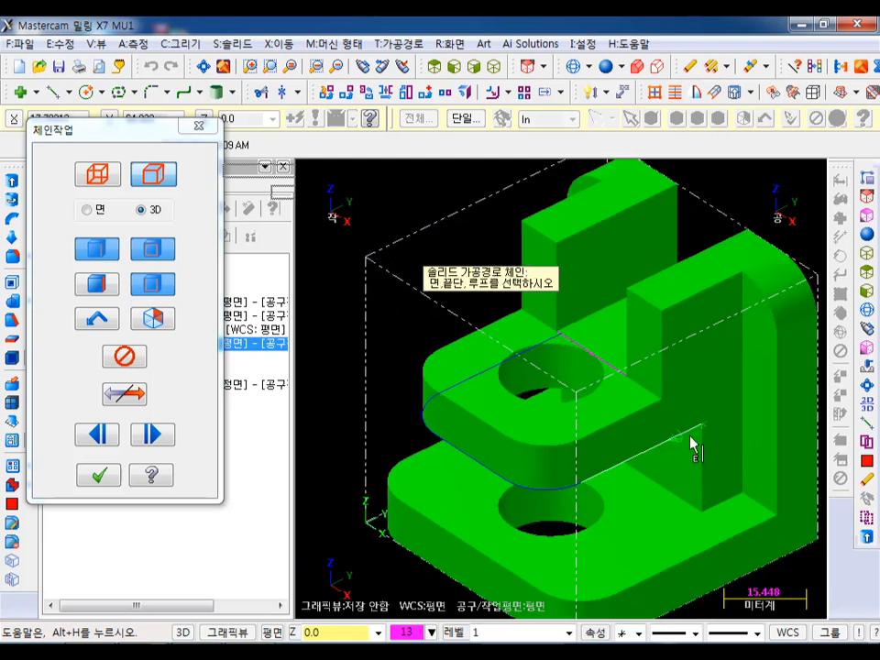
left_click(474, 385)
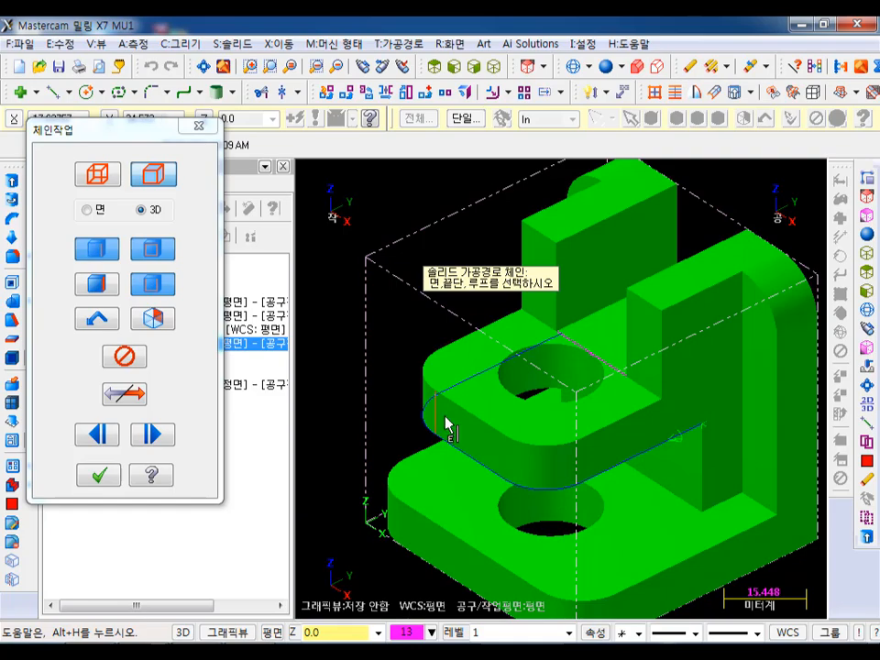
left_click(477, 379)
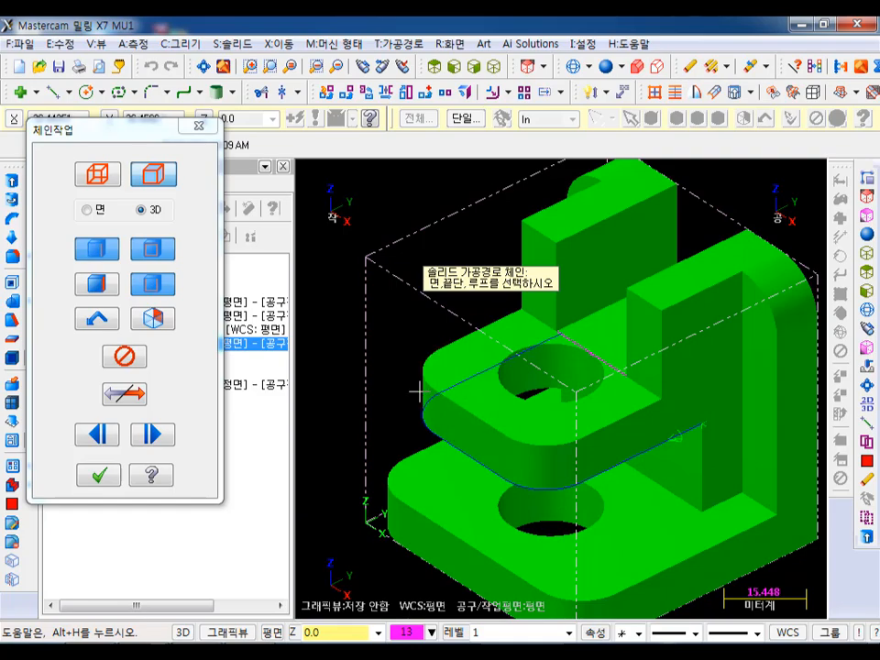
left_click(99, 474)
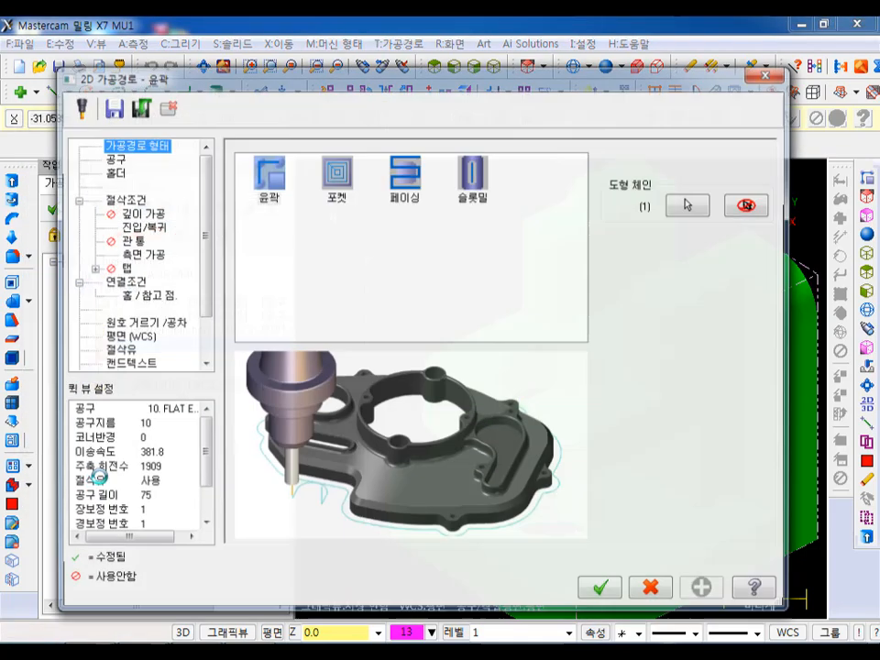
- Keep the 10 mm flat endmill for the contour and disable its multi passes and lead in/out
left_click(112, 157)
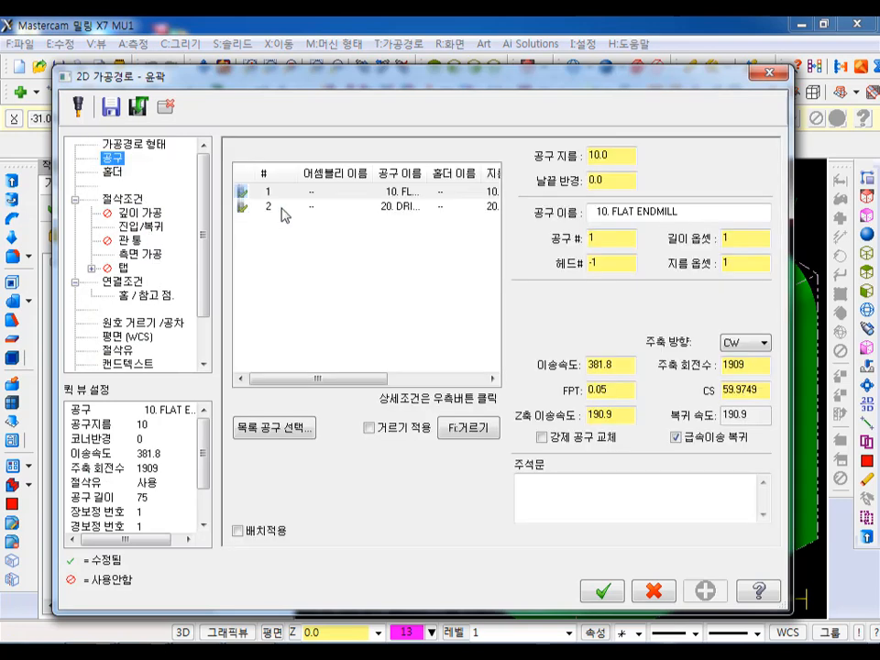
left_click(122, 200)
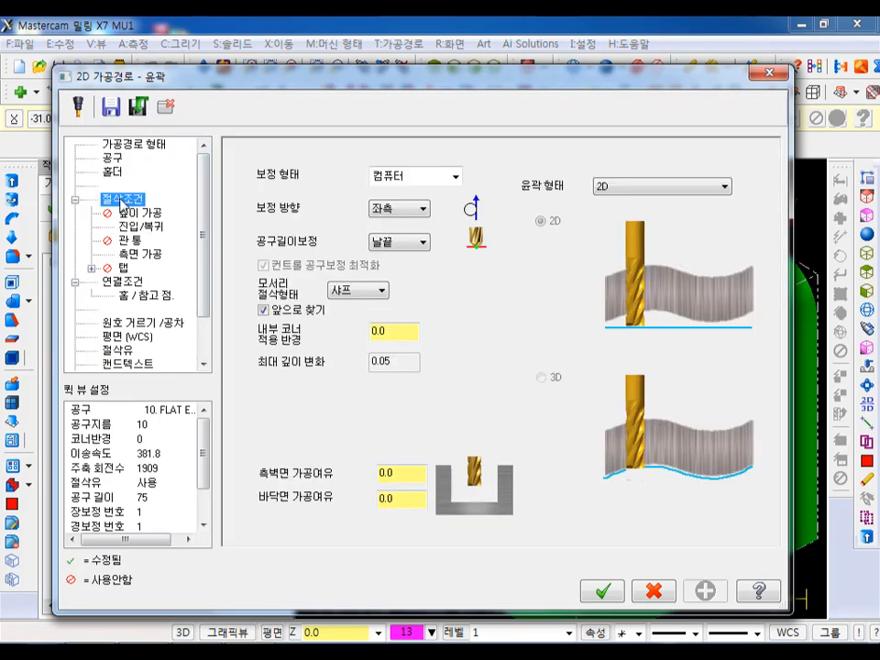
left_click(143, 254)
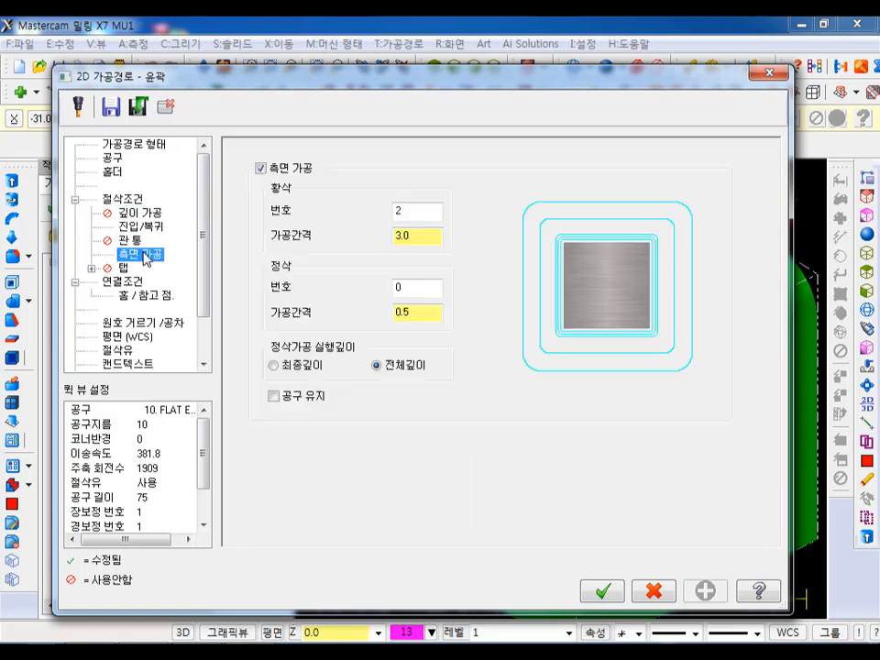
left_click(256, 169)
left_click(144, 229)
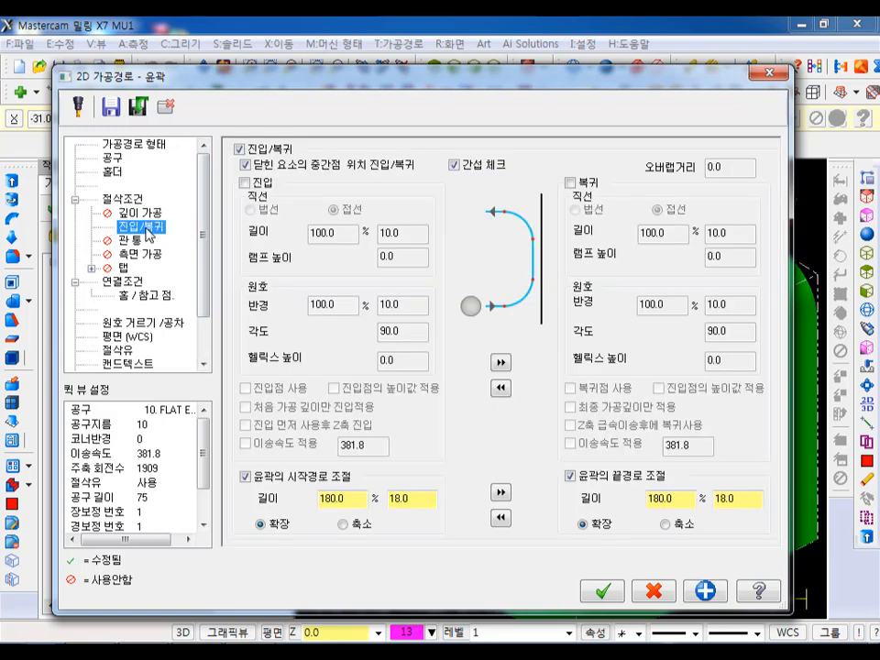
left_click(239, 149)
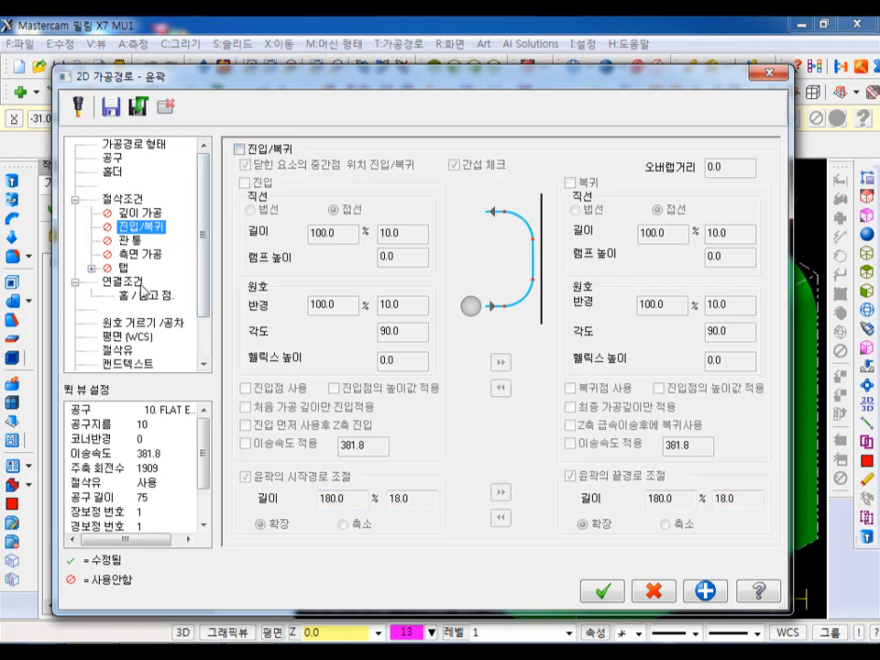
- Set the contour's incremental depth to -20 by picking the wall's corner on the lower plate, and generate the toolpath
left_click(123, 281)
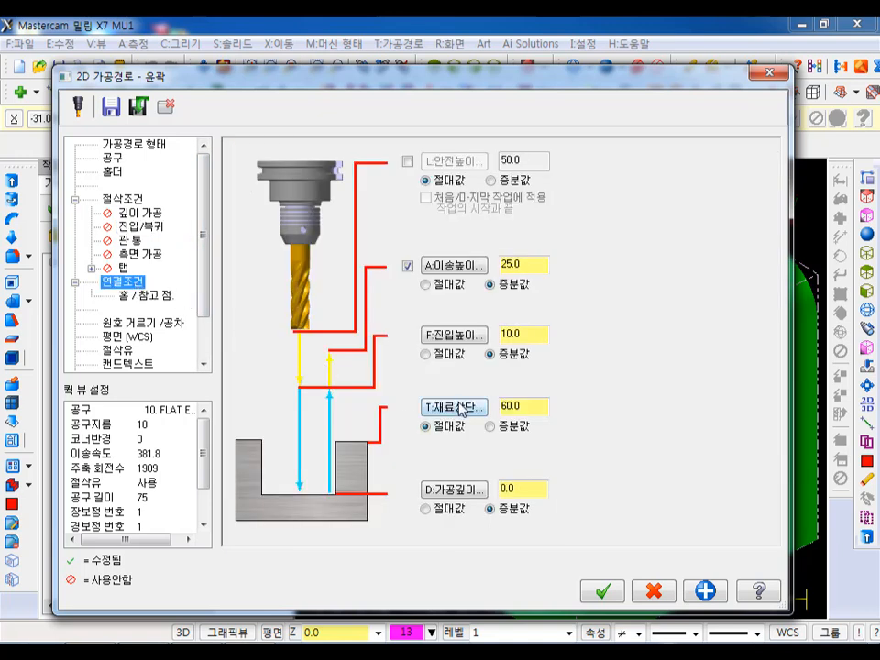
left_click(458, 496)
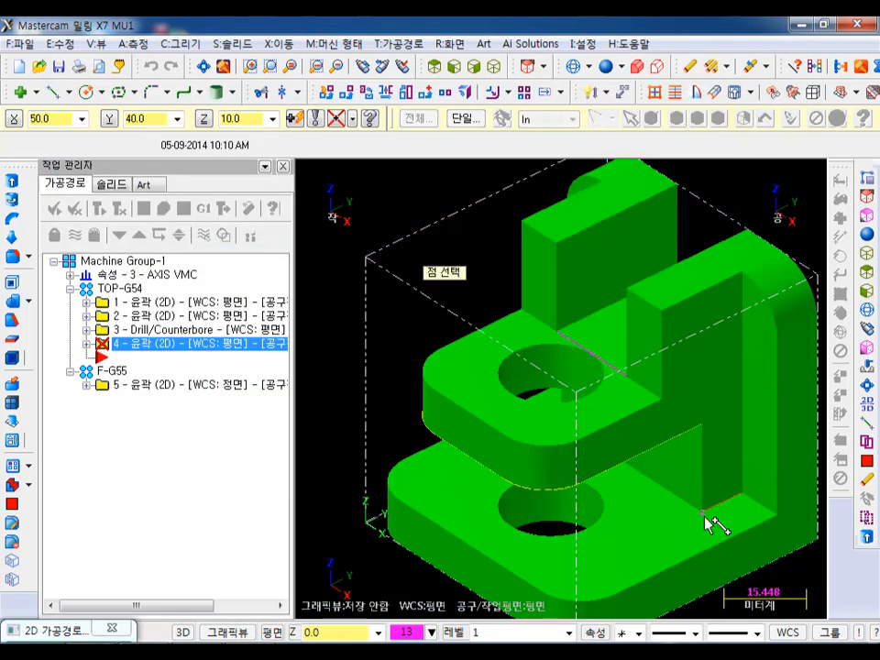
left_click(707, 525)
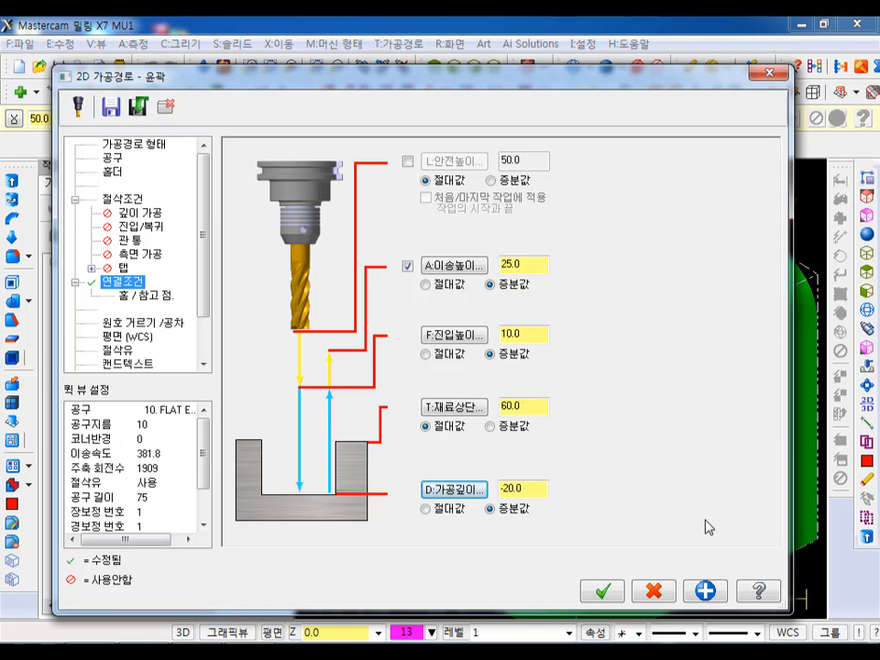
left_click(609, 589)
- Backplot the new contour in a wireframe top view and examine the tool coverage at the ends of the U-shaped path
scroll(436, 274, "down", 1)
left_click(433, 67)
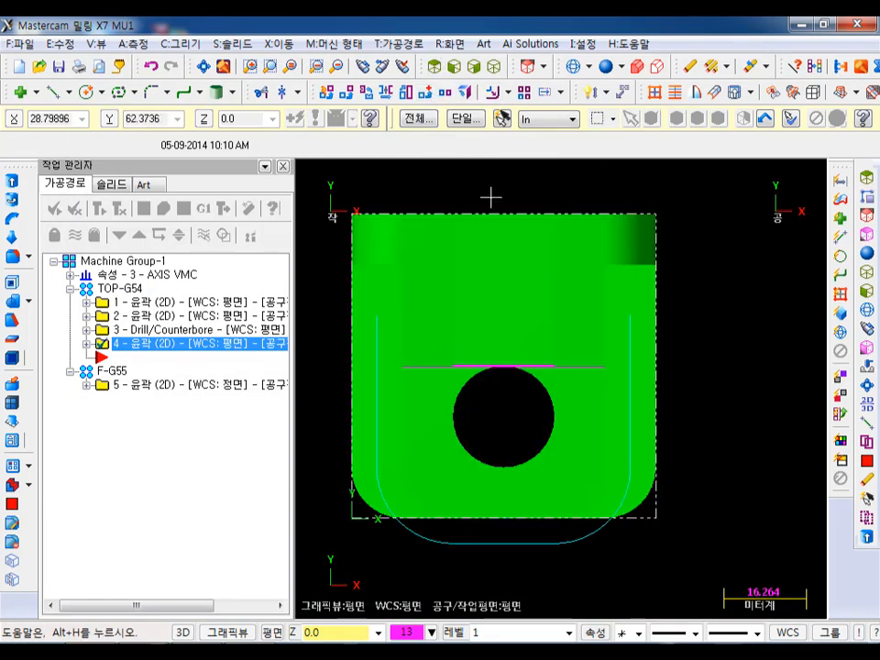
left_click(570, 67)
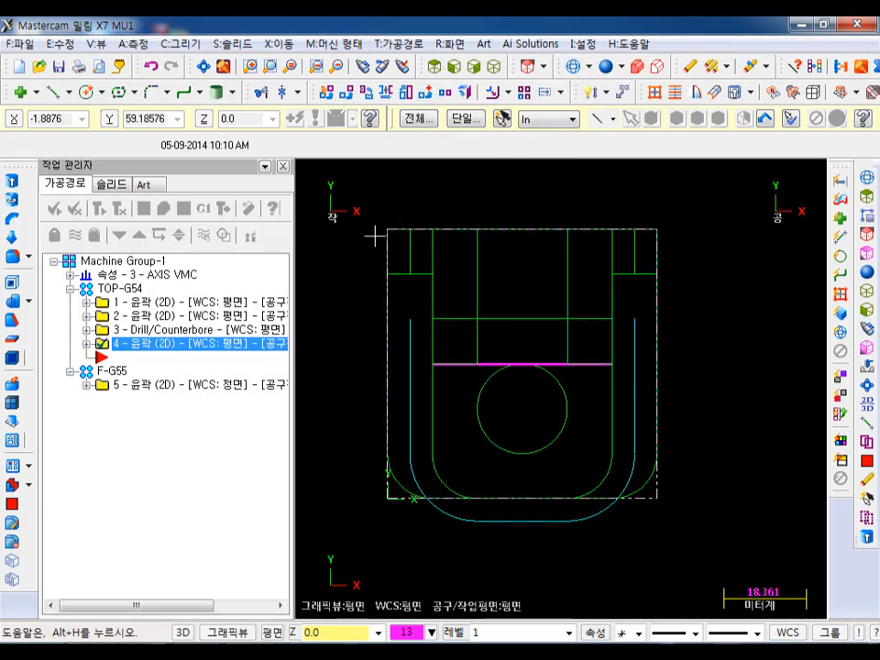
left_click(144, 210)
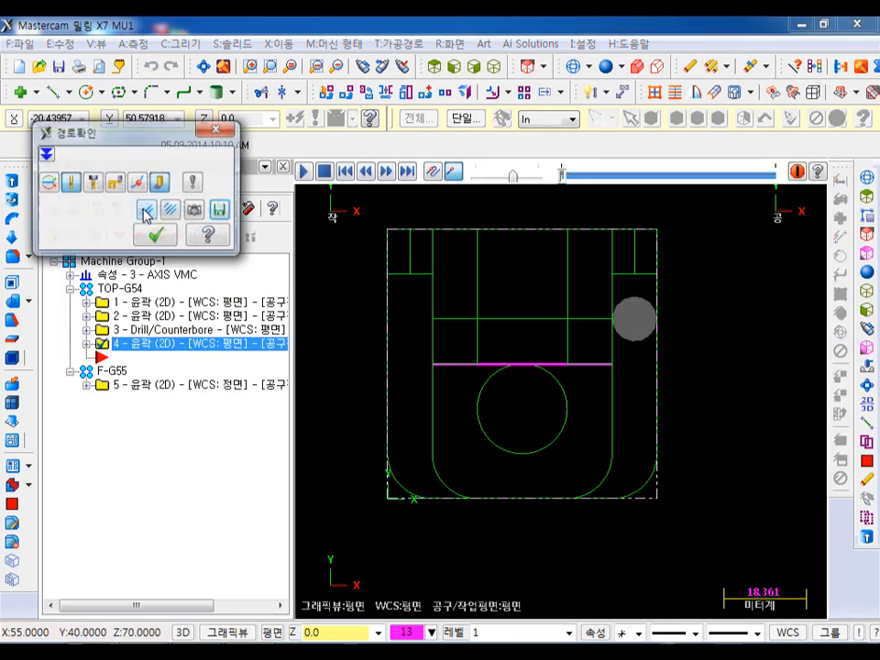
left_click_drag(565, 177, 735, 175)
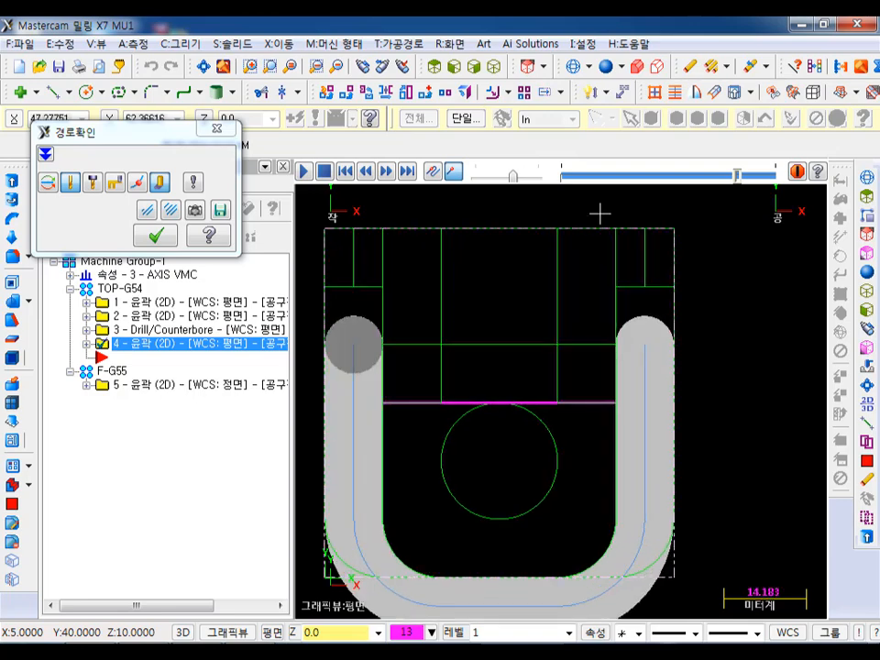
scroll(603, 228, "up", 3)
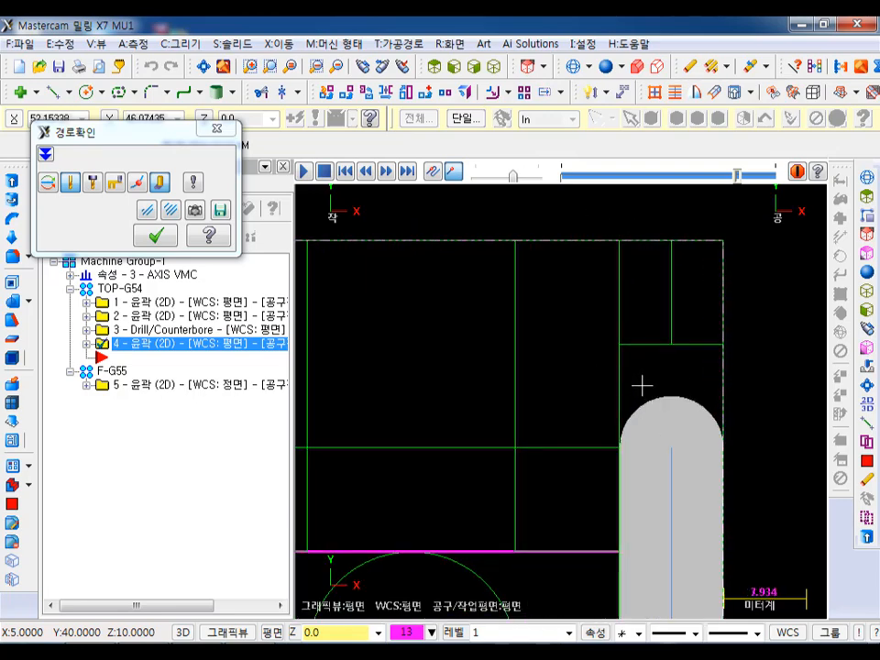
scroll(587, 288, "down", 1)
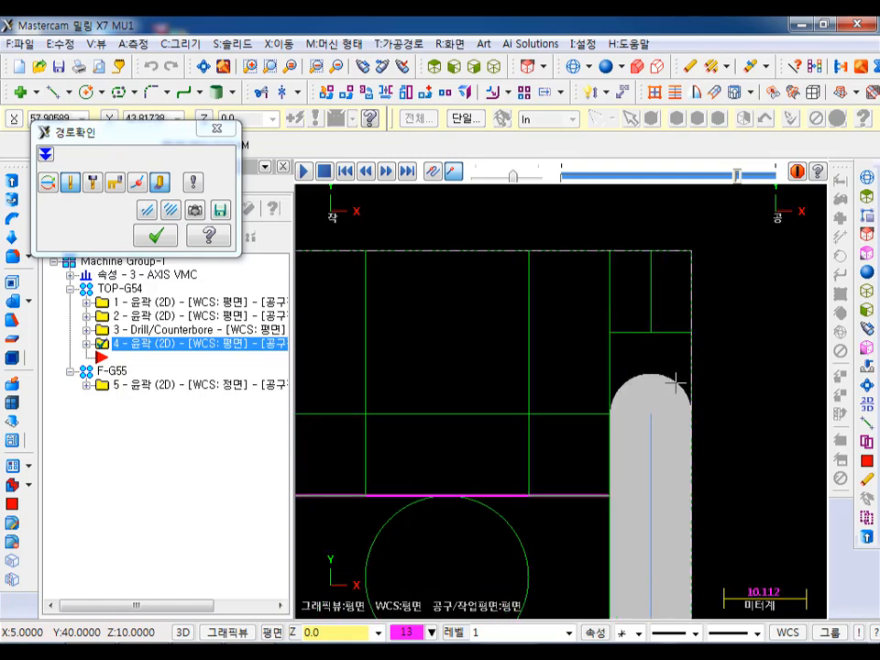
left_click(157, 235)
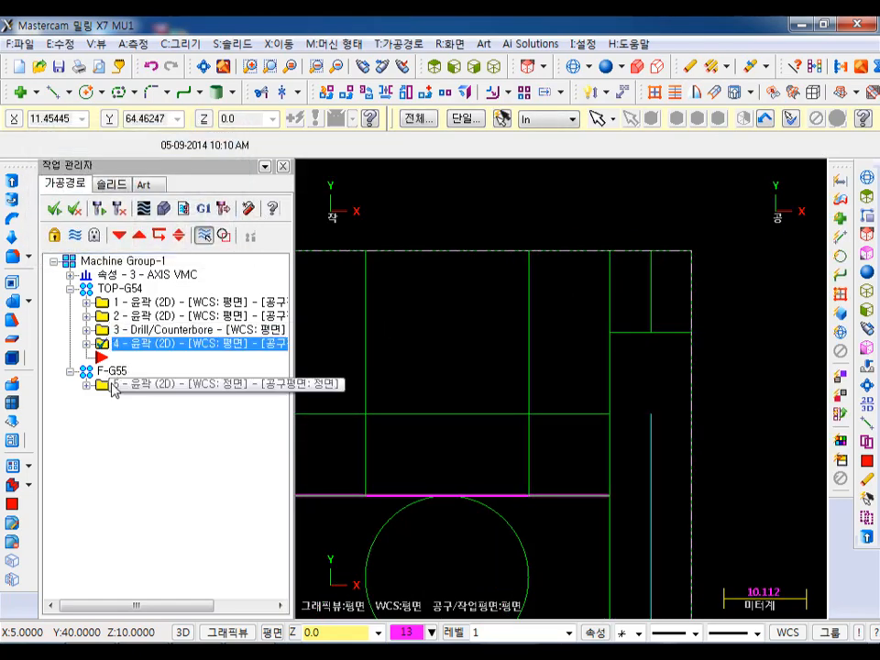
- Enable lead in/out for the U-shaped contour and extend both its start and end by 10 mm
left_click(87, 343)
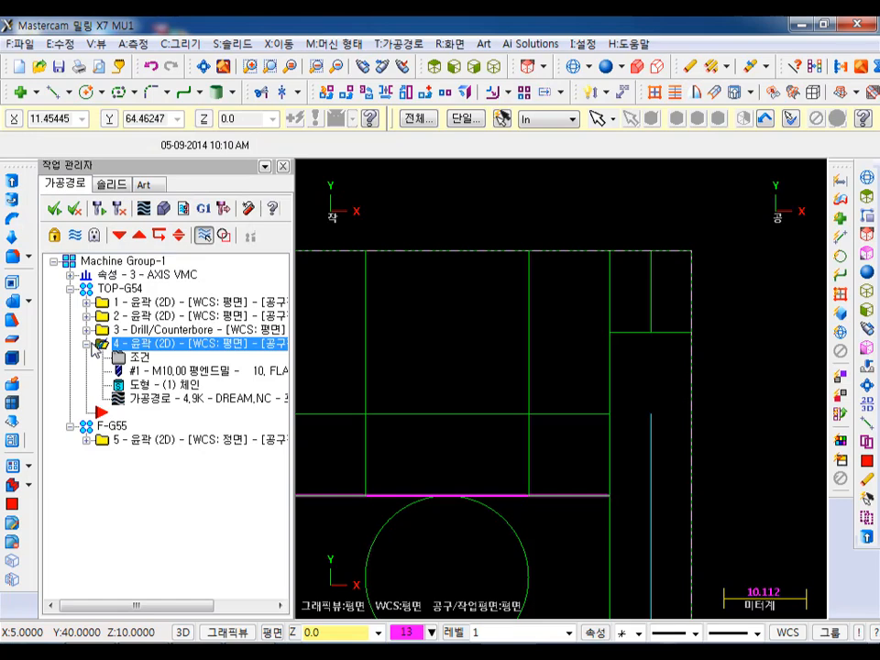
left_click(137, 357)
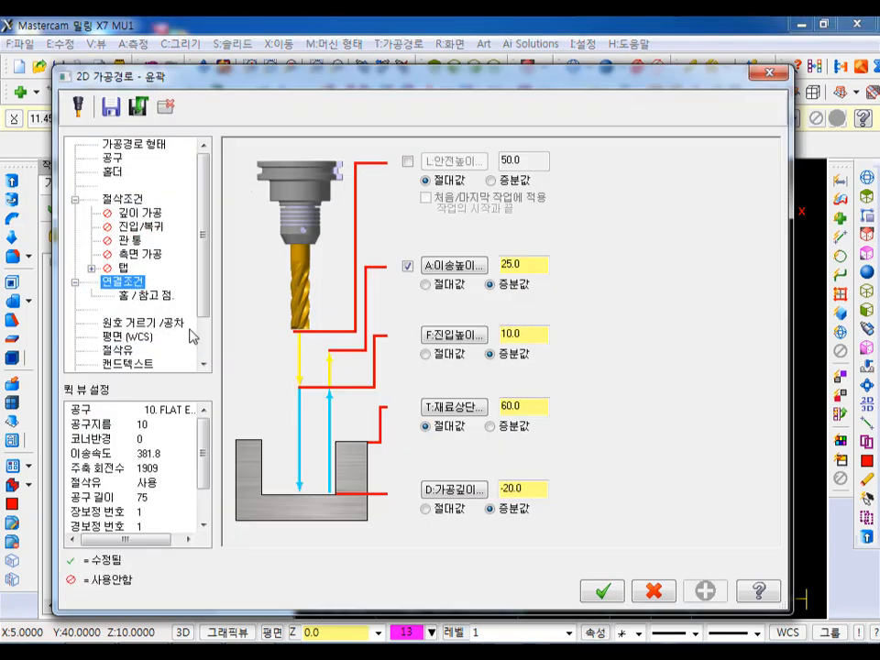
left_click(139, 228)
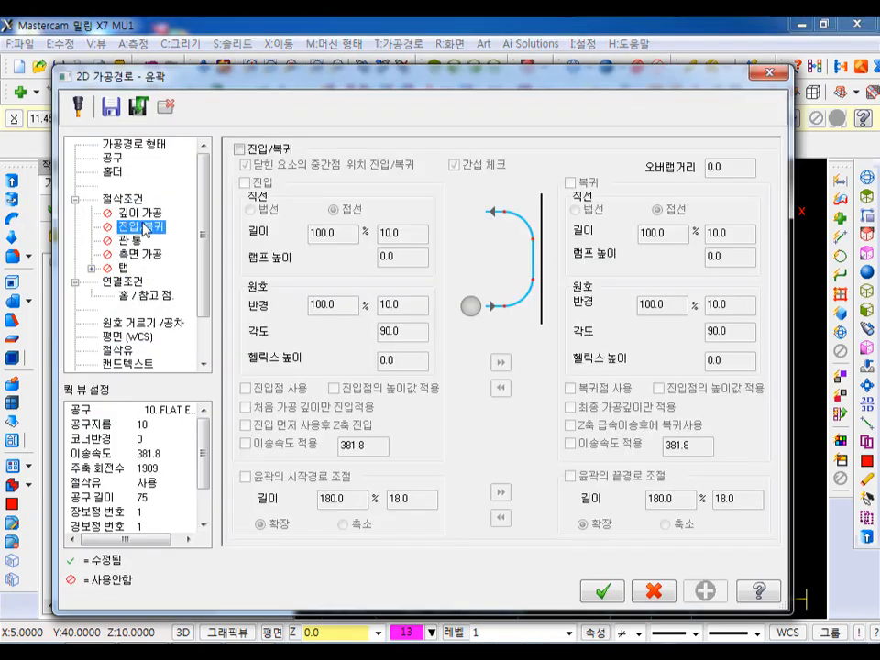
left_click(239, 149)
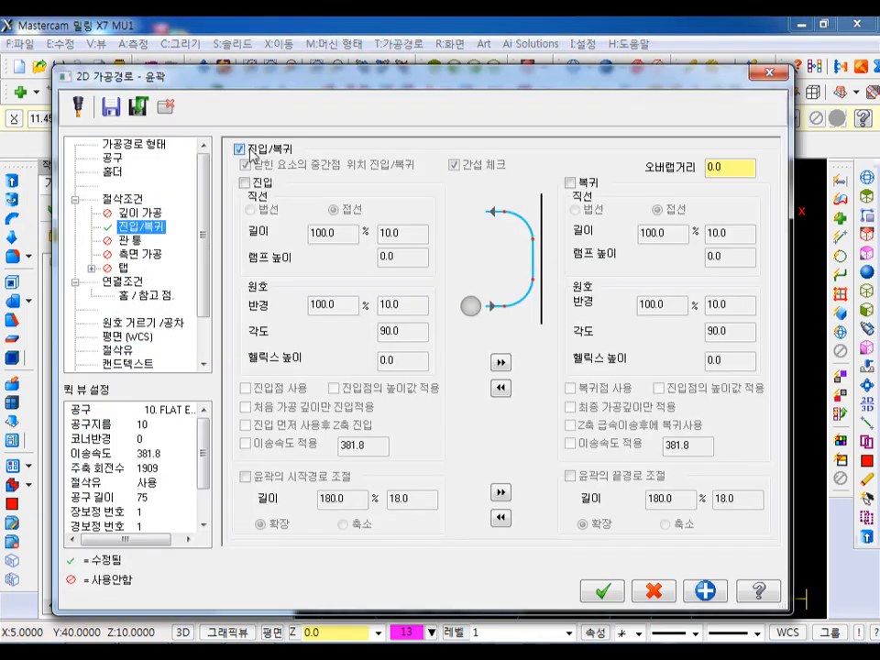
left_click(246, 476)
left_click(390, 499)
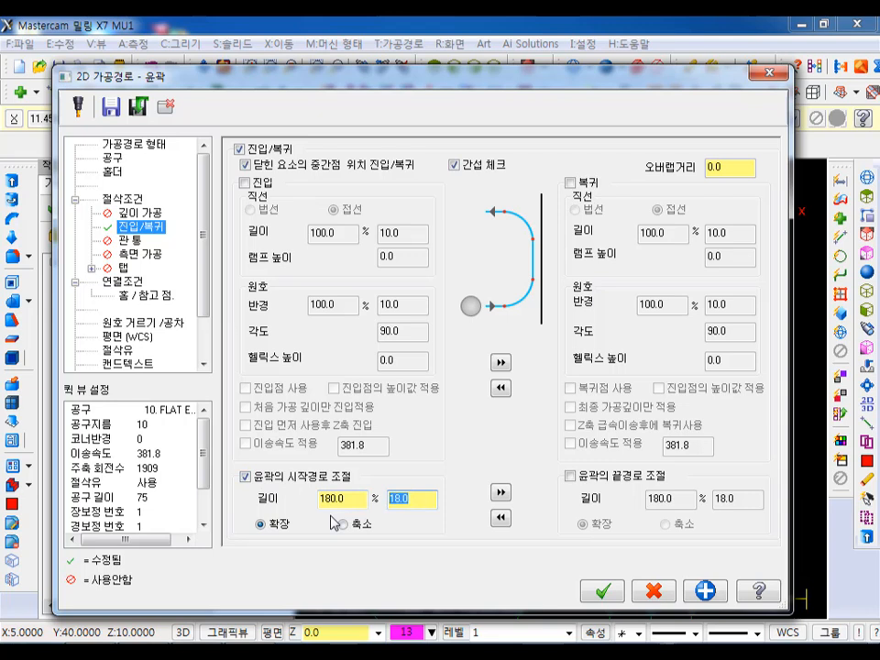
type("10")
left_click(500, 492)
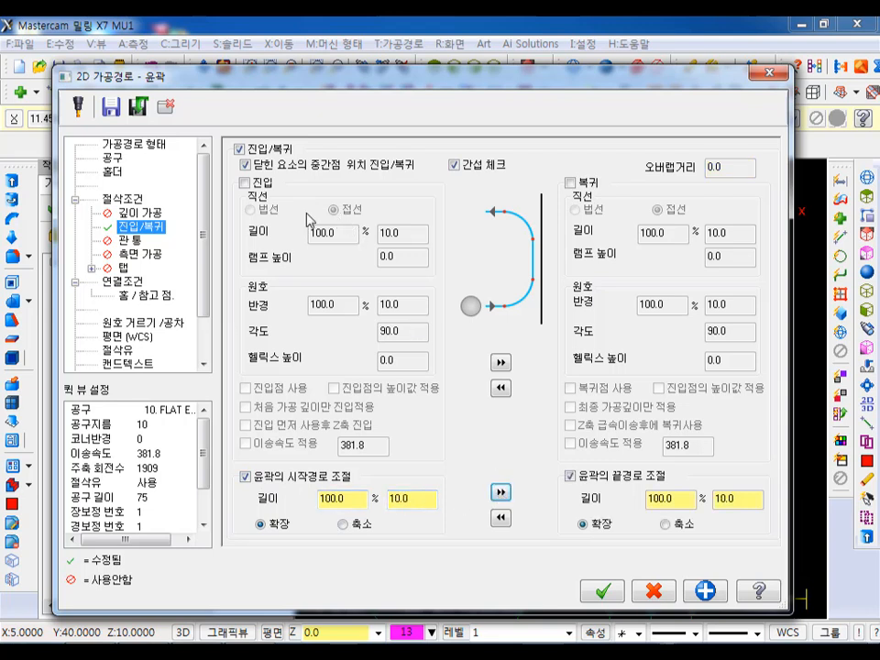
- Add a perpendicular 10 mm entry line with zero arc radius, copy it to the exit, and regenerate the contour
left_click(245, 184)
left_click(251, 210)
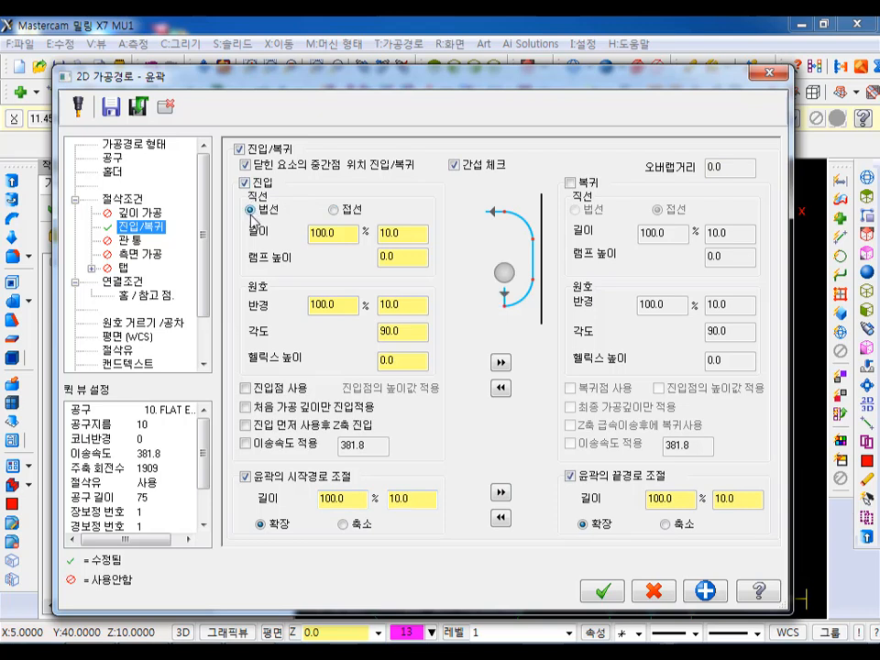
double_click(419, 306)
type("0")
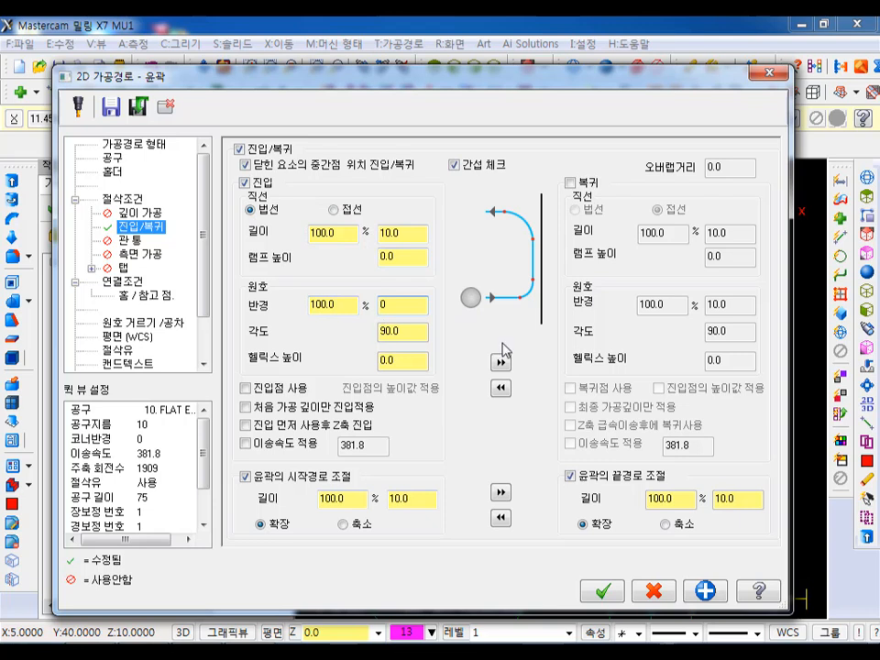
left_click(501, 362)
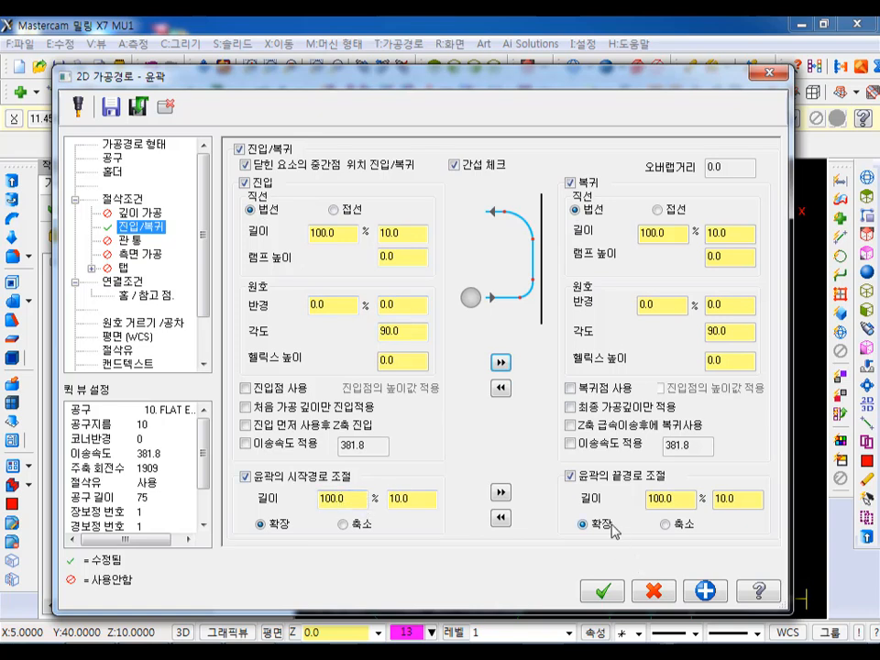
left_click(605, 594)
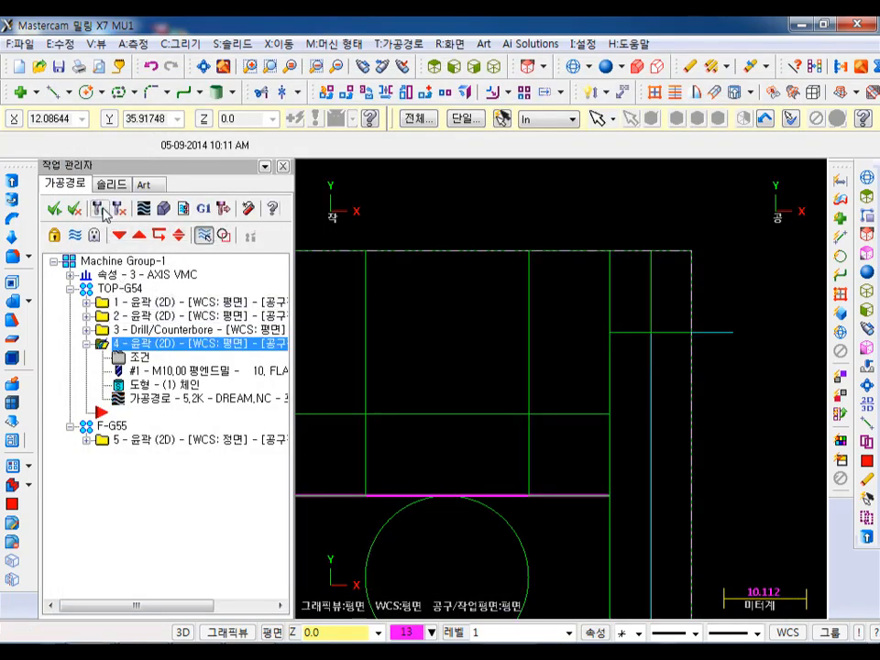
- Backplot the U-shaped contour in the top view and examine the tool coverage at its extended ends
scroll(713, 261, "down", 1)
scroll(713, 261, "down", 1)
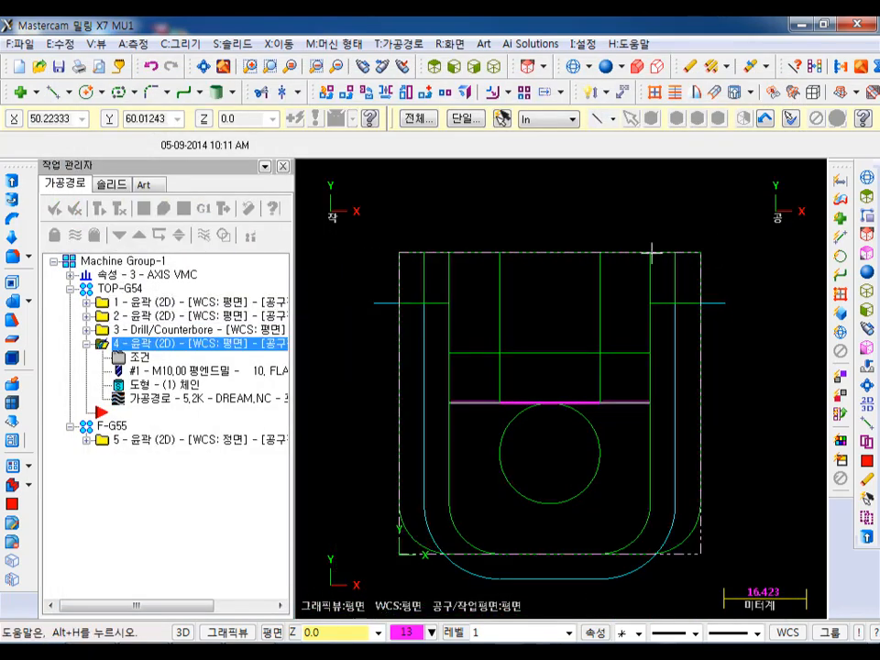
left_click(152, 401)
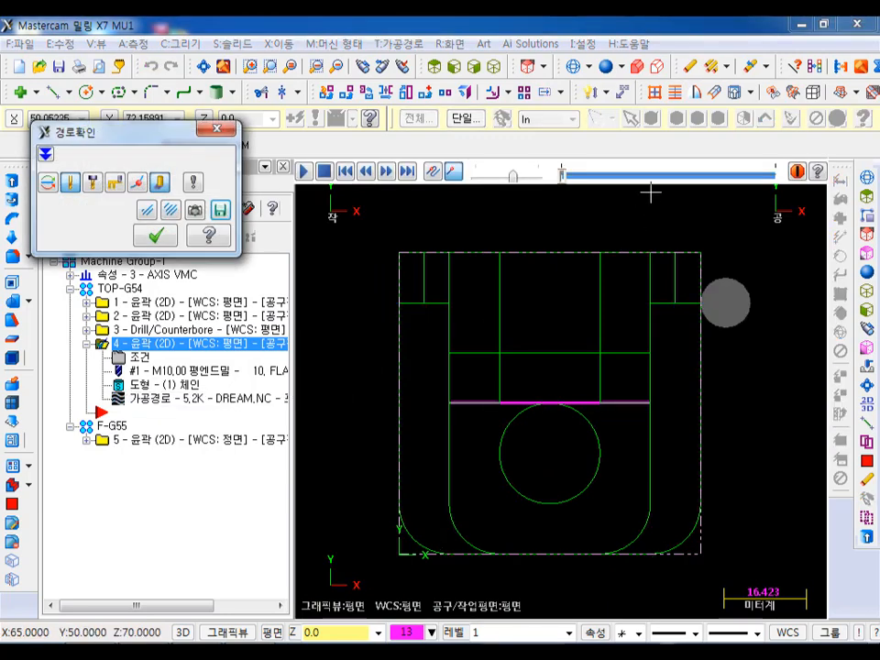
left_click_drag(589, 175, 748, 179)
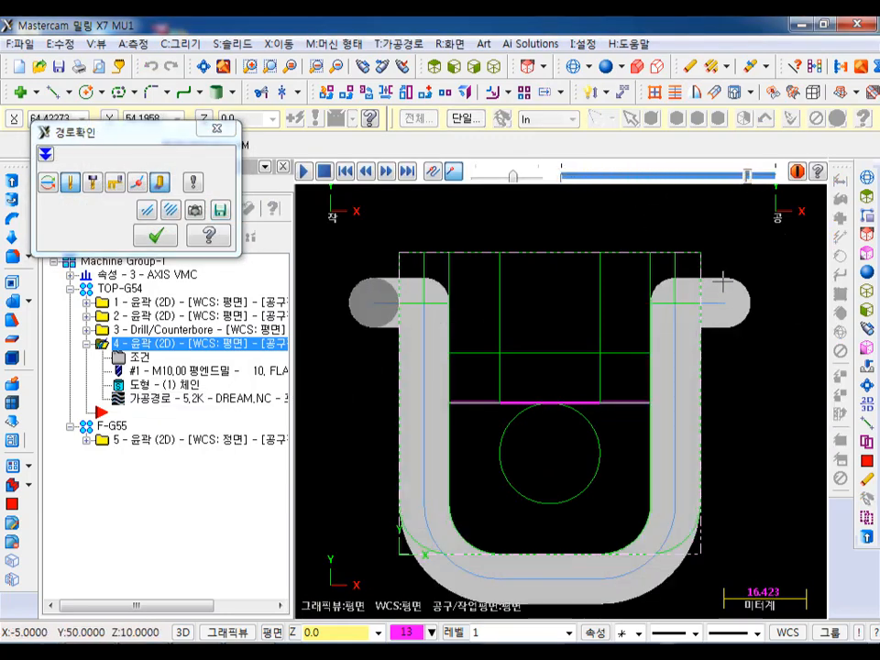
left_click(156, 235)
- Set the contour's start and end extensions to 5 mm, regenerate it, and check the path ends by backplotting
left_click(140, 358)
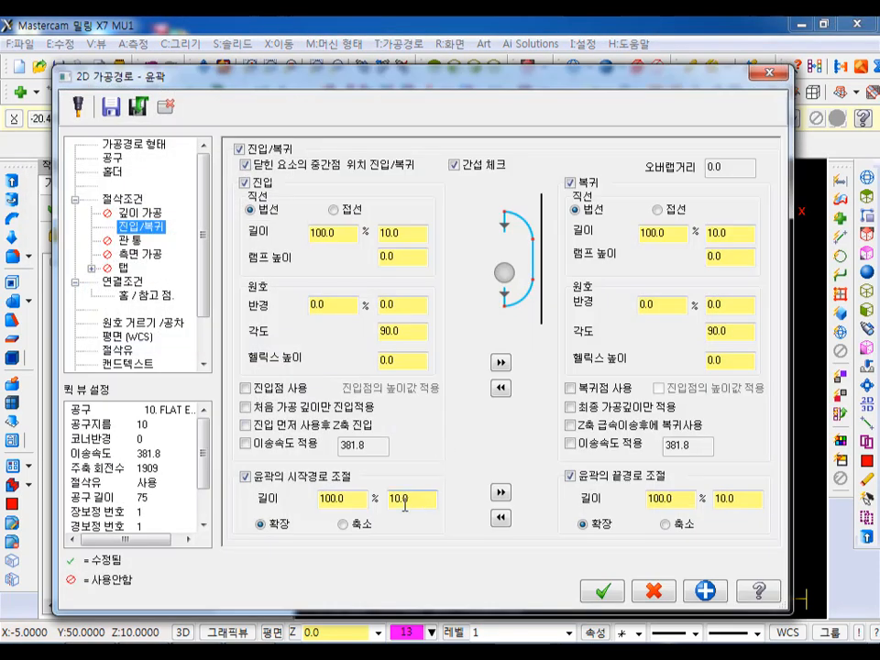
left_click_drag(415, 501, 358, 497)
type("5")
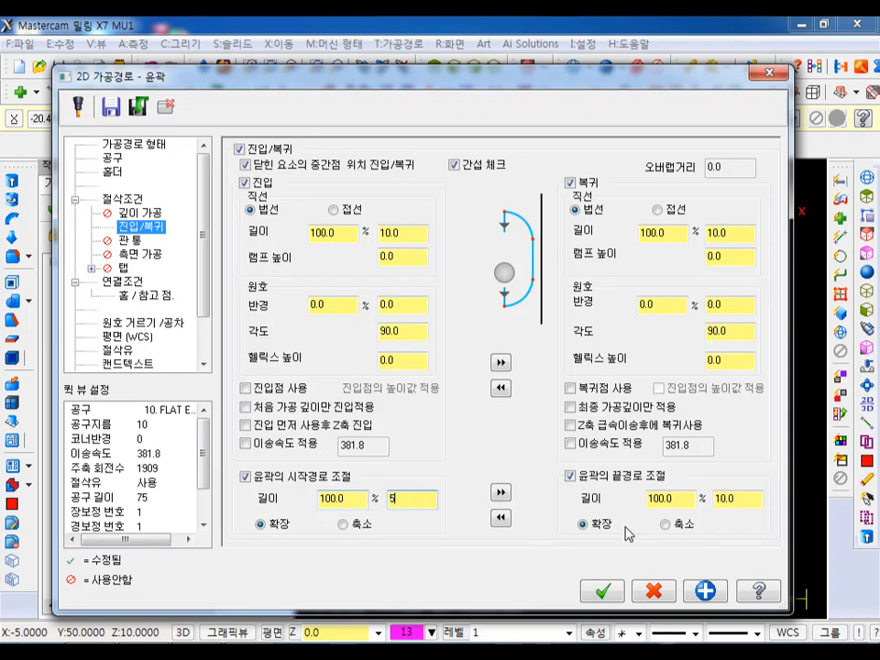
left_click(501, 493)
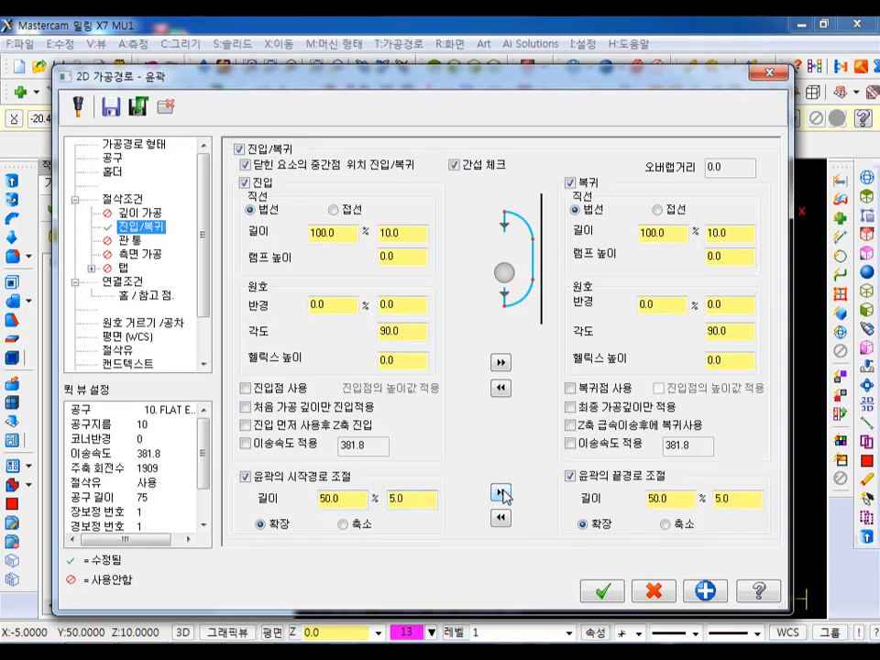
left_click(601, 591)
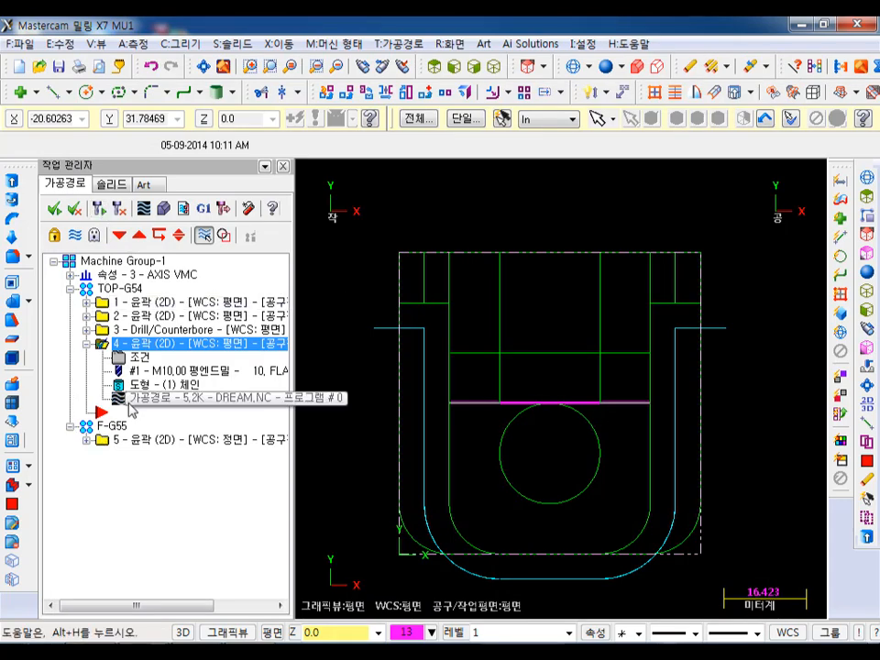
left_click(144, 209)
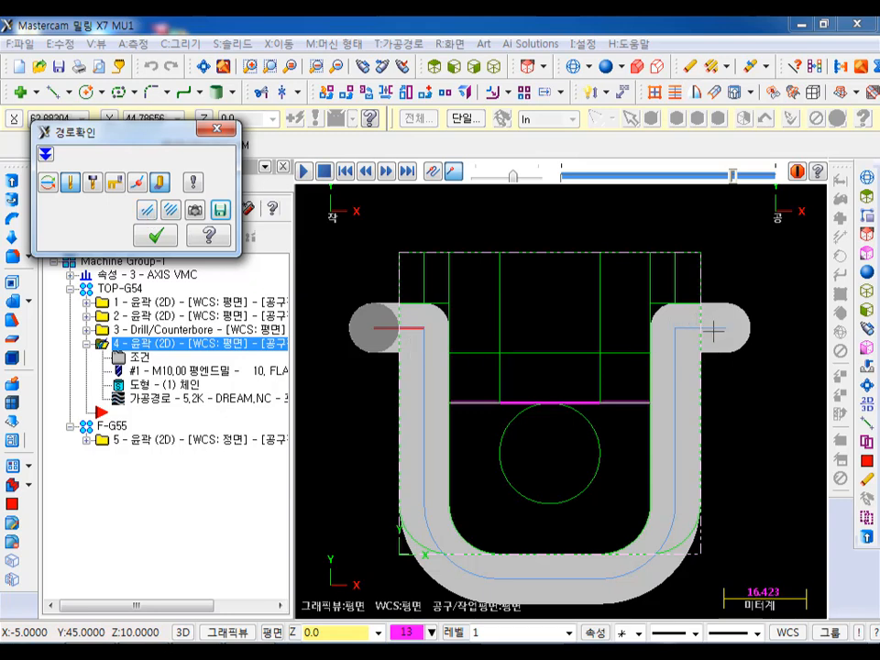
left_click(165, 237)
- Set the entry and exit line lengths of the U-shaped contour to 12 mm and regenerate the toolpath
left_click(137, 356)
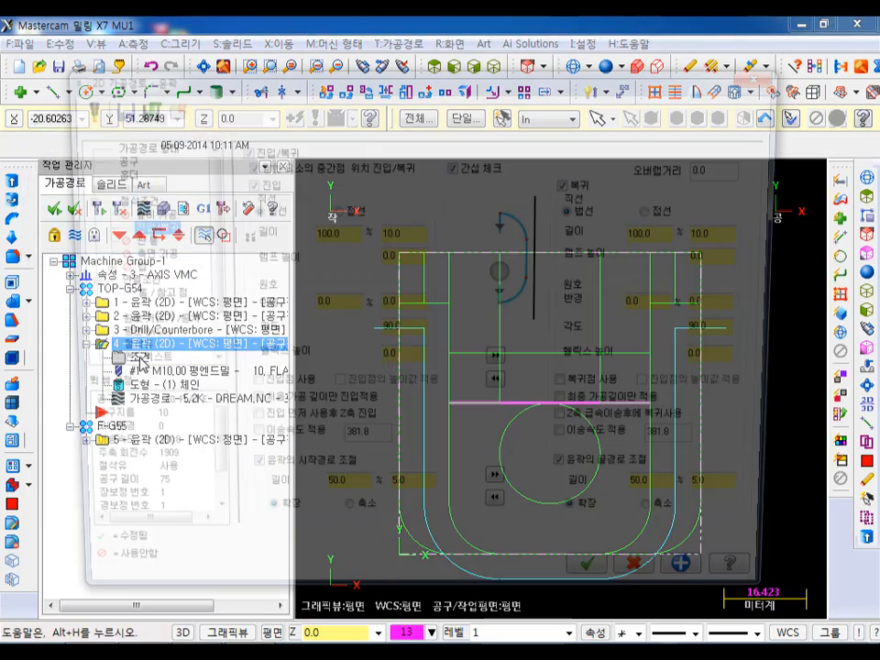
left_click(414, 232)
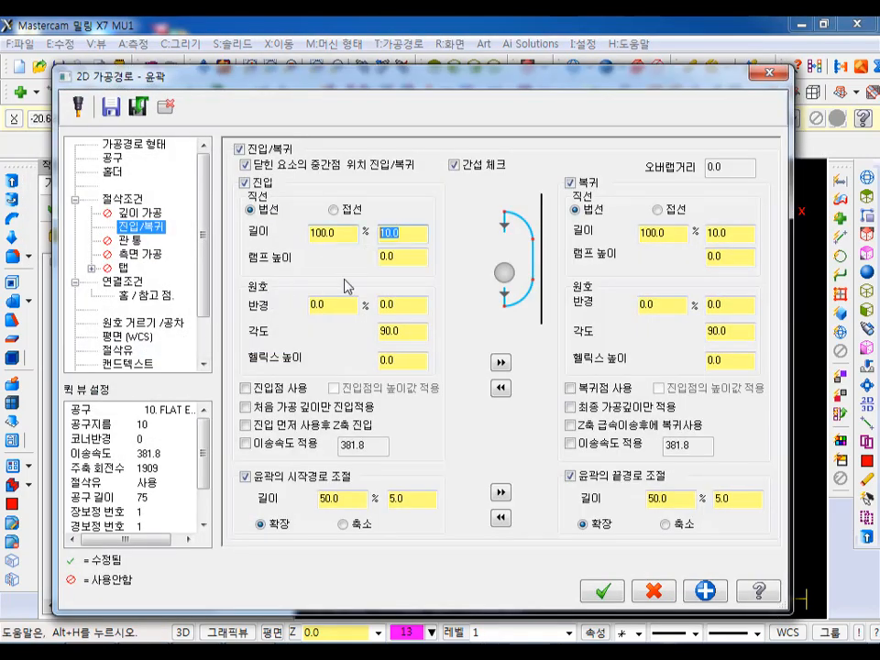
type("12")
left_click(499, 361)
left_click(602, 591)
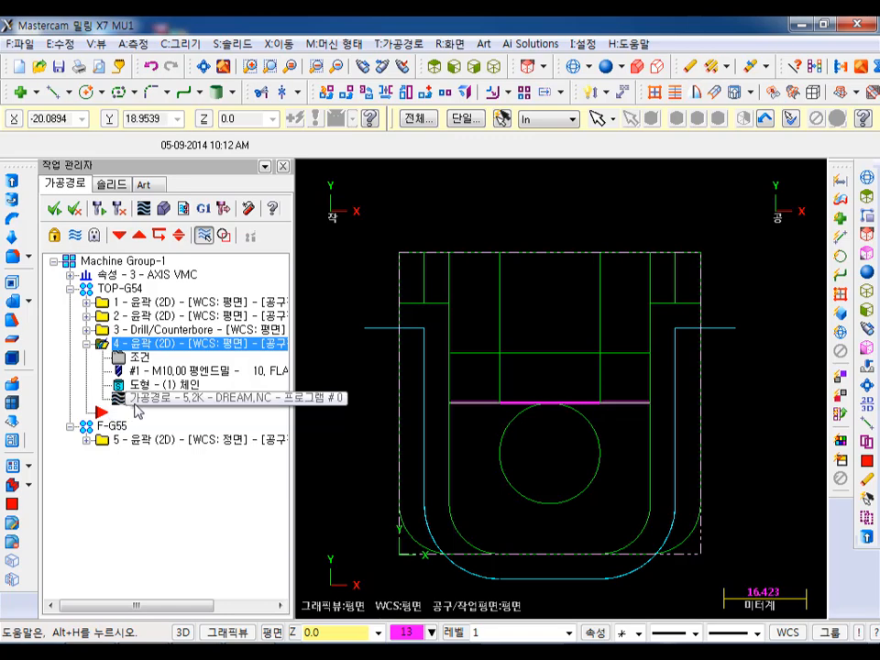
- Backplot the contour through to its exit move and inspect the result in isometric view
left_click(144, 209)
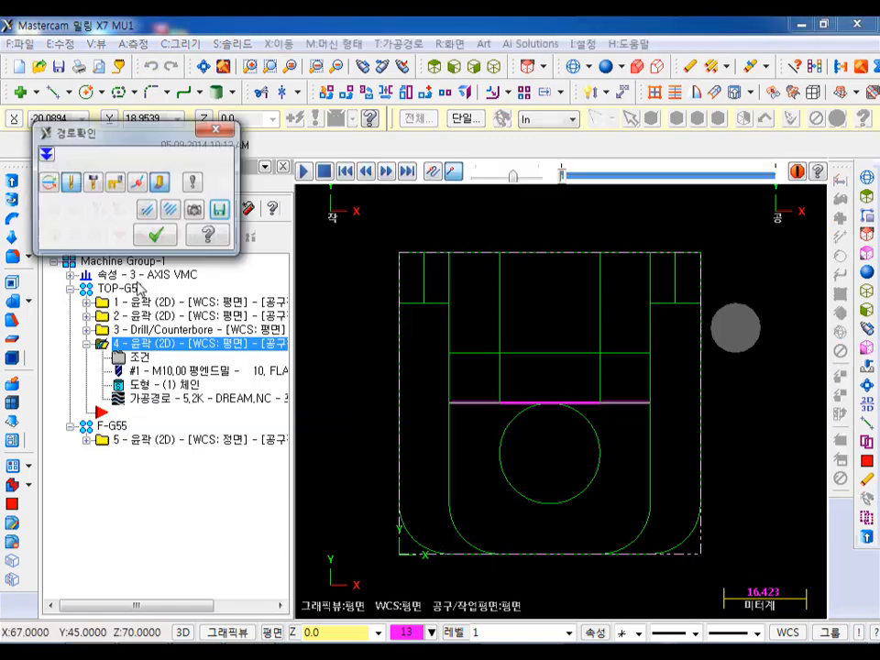
key("s")
key("s")
key("s")
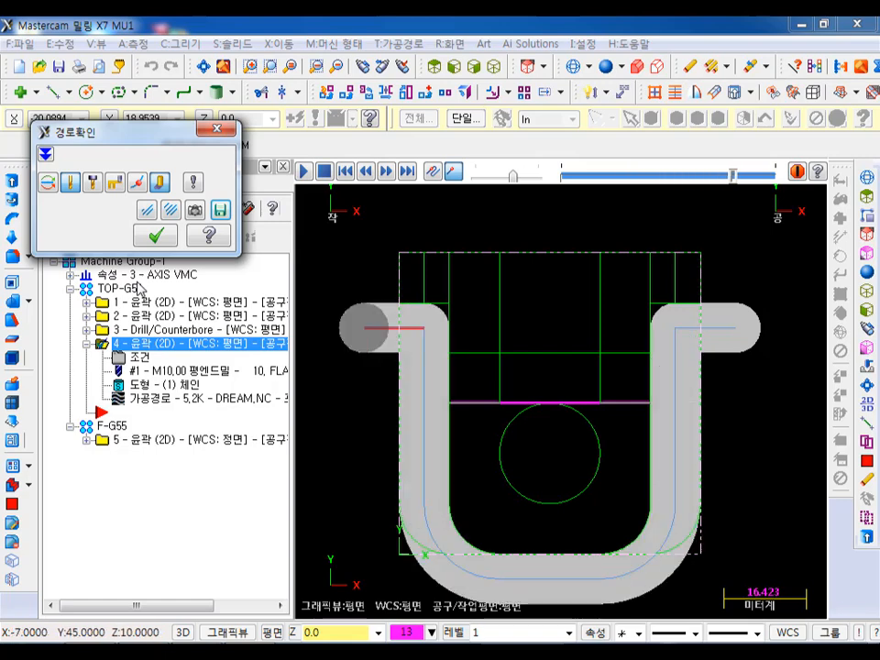
left_click(494, 66)
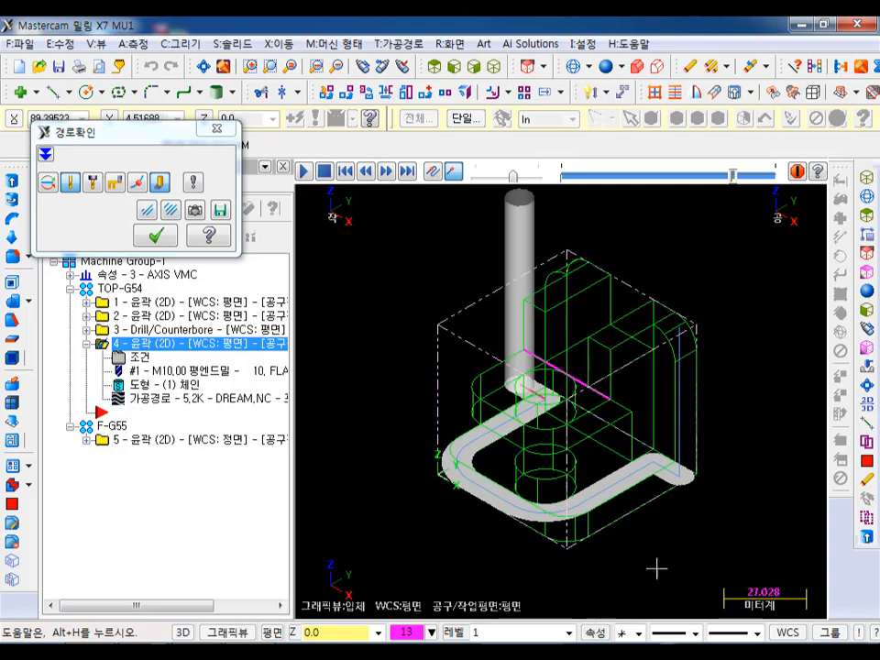
left_click(163, 237)
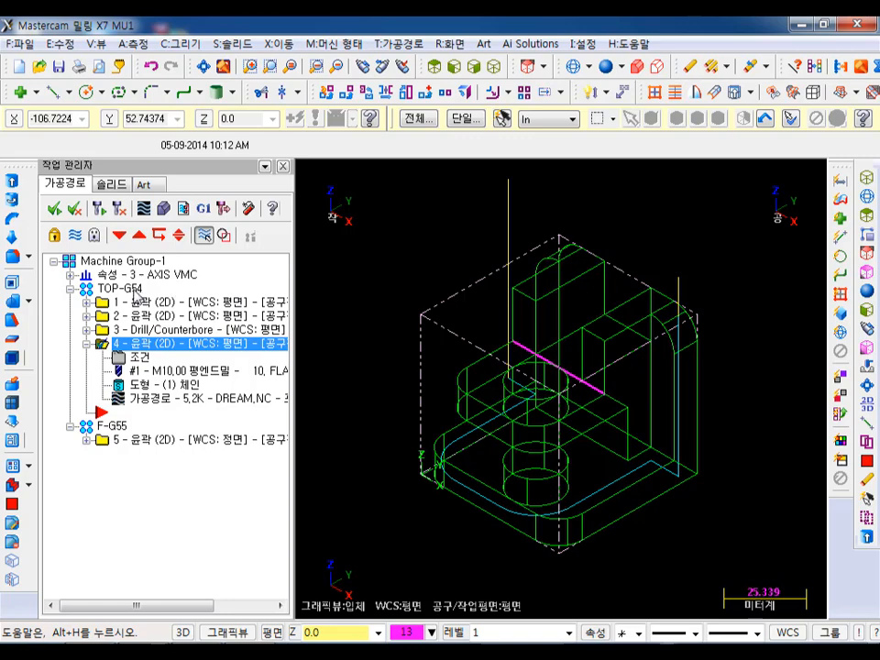
- Verify all TOP-G54 and F-G55 operations in the simulator and inspect the machined part for leftover stock
left_click(128, 289)
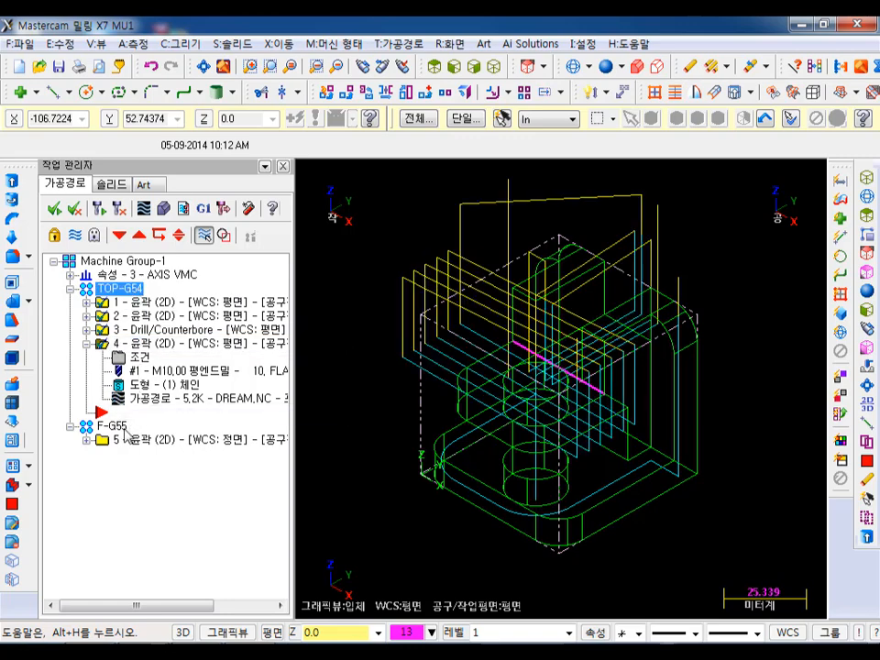
left_click(114, 426)
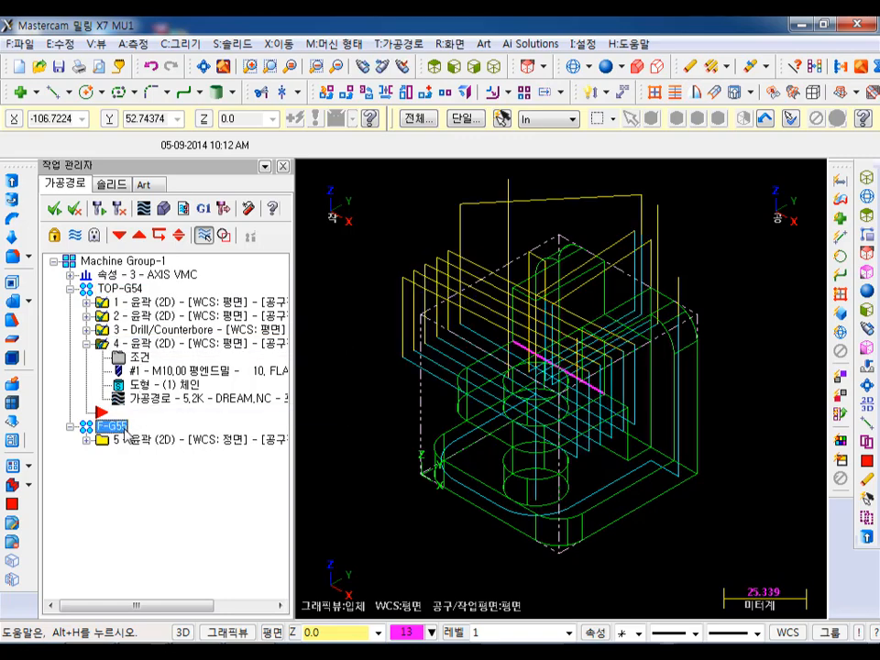
left_click(166, 208)
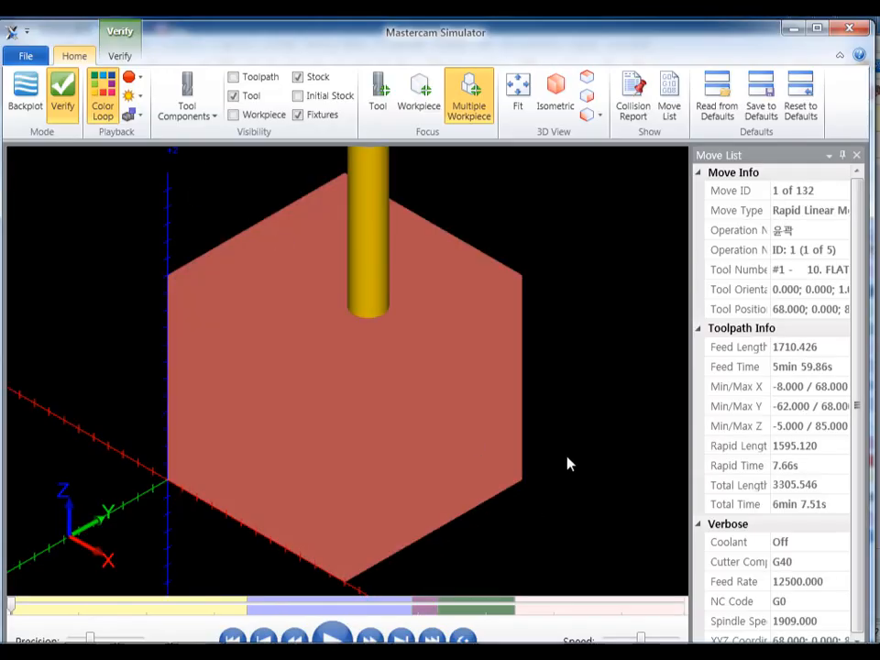
left_click(333, 637)
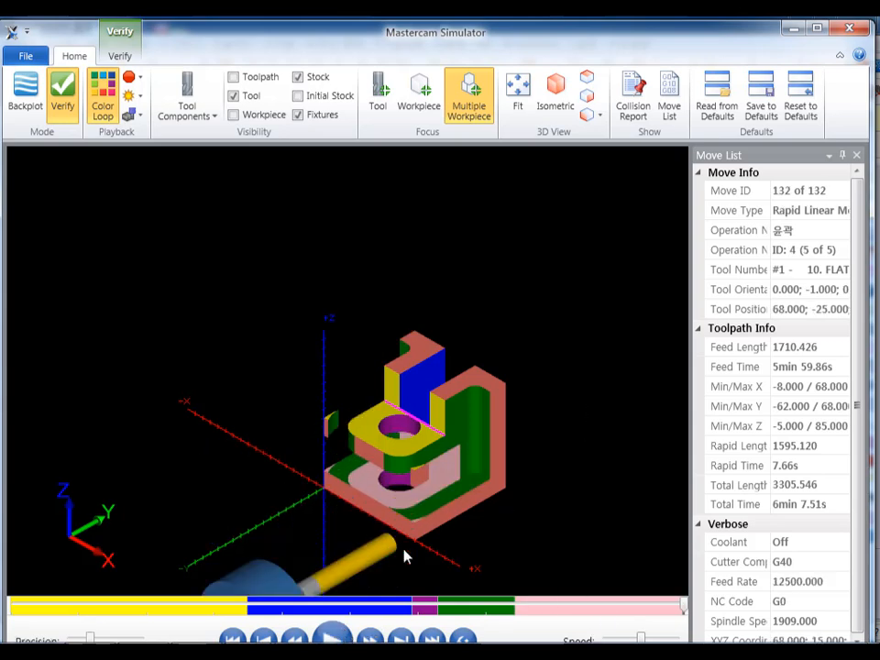
scroll(372, 553, "up", 4)
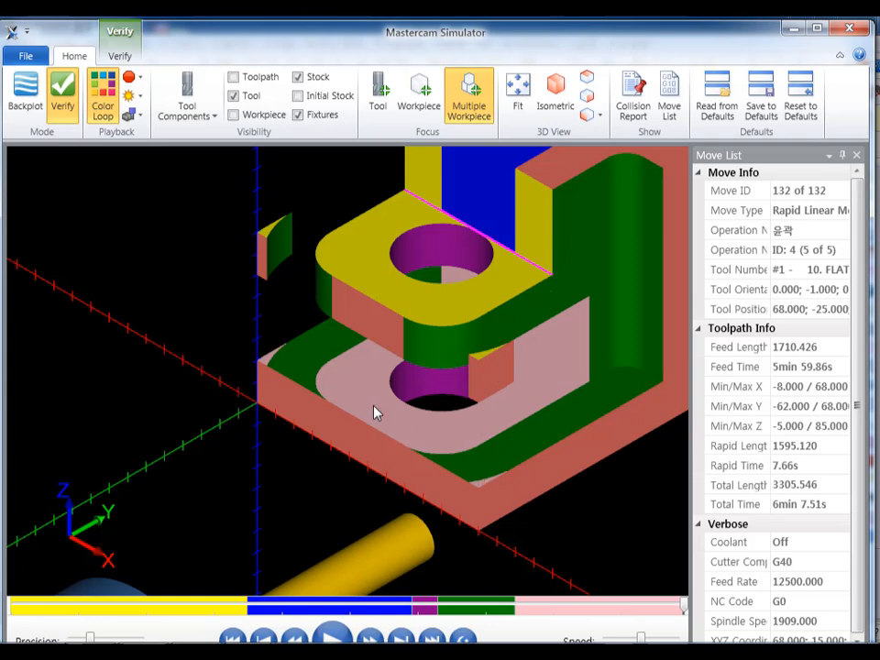
scroll(428, 410, "down", 4)
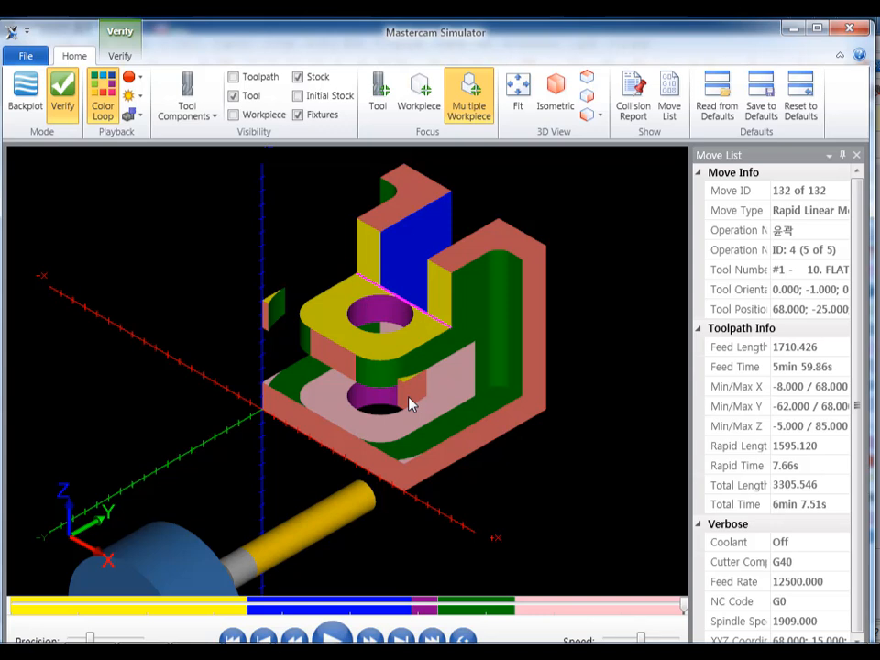
left_click(852, 33)
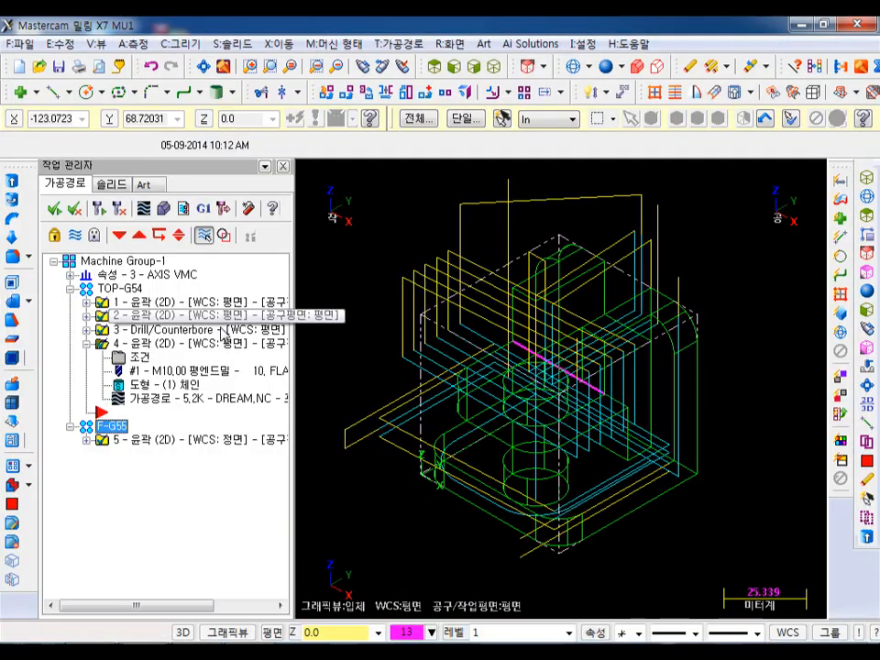
- Enable multi passes for the U-shaped contour with 2 roughing passes at 3.0 mm spacing, and regenerate it
left_click(142, 361)
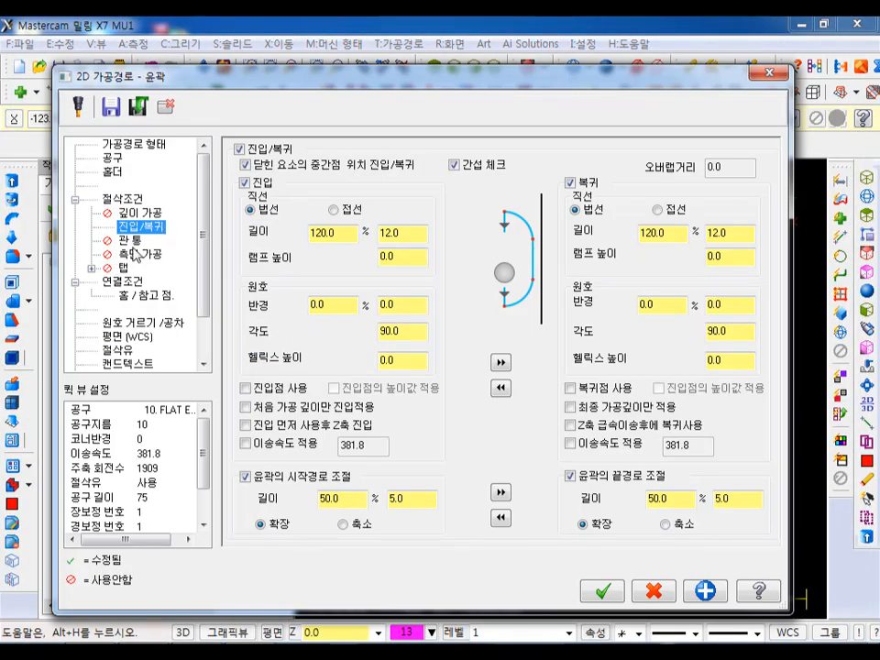
left_click(140, 254)
left_click(260, 169)
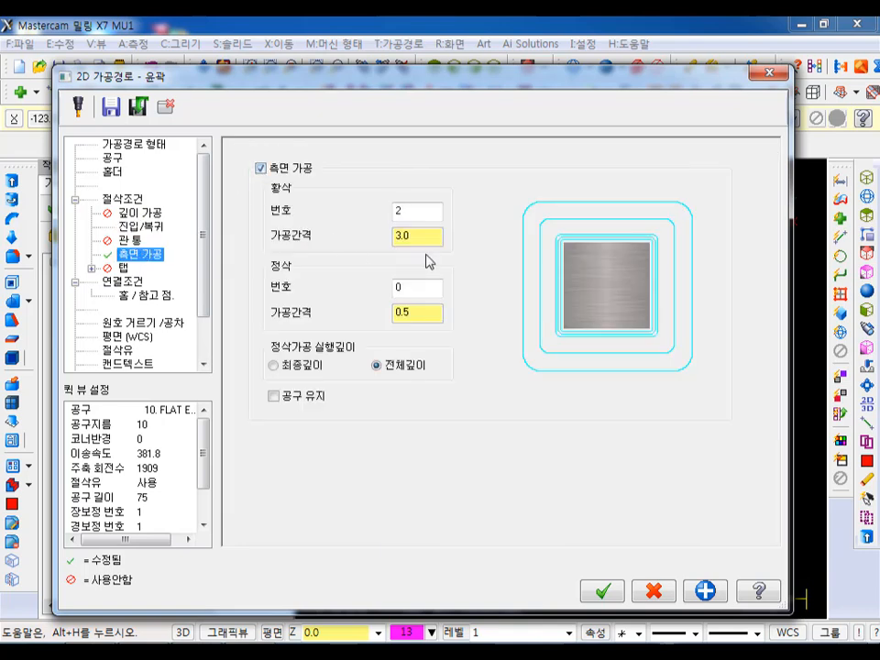
left_click(602, 591)
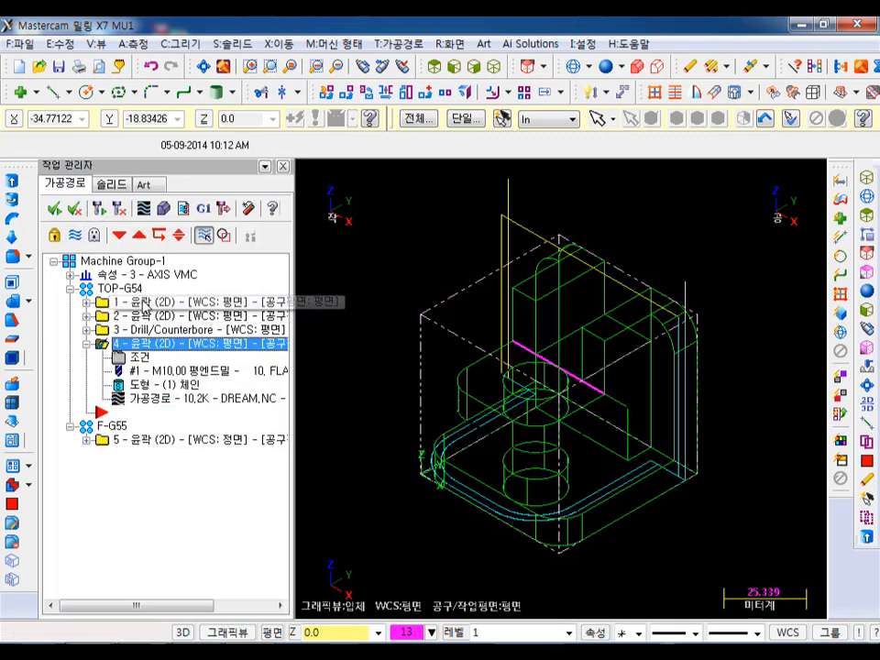
- Verify the TOP-G54 operations in the simulator and inspect the walls and rounded corners of the U-shaped contour for leftover stock
left_click(99, 211)
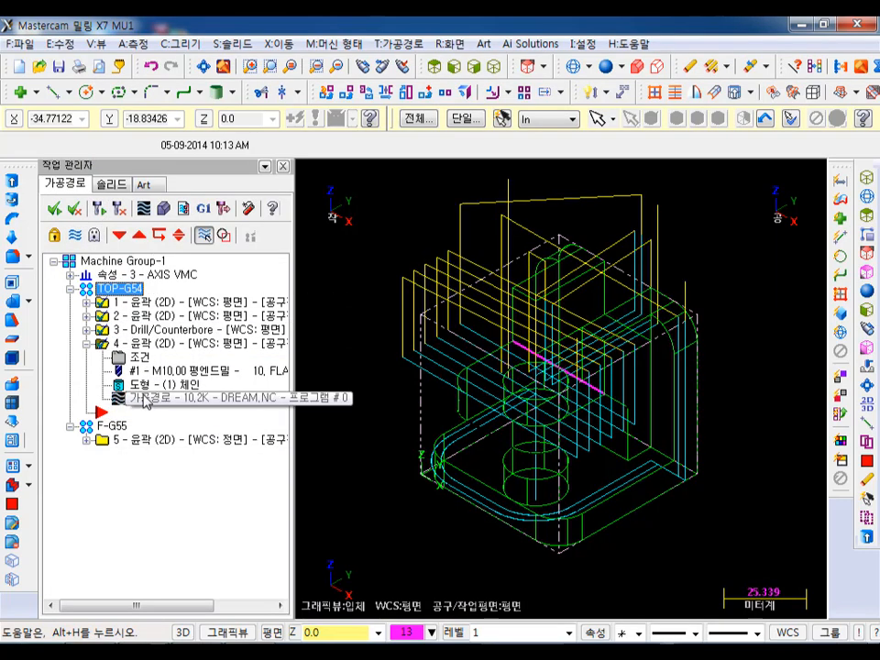
left_click(163, 209)
left_click(333, 636)
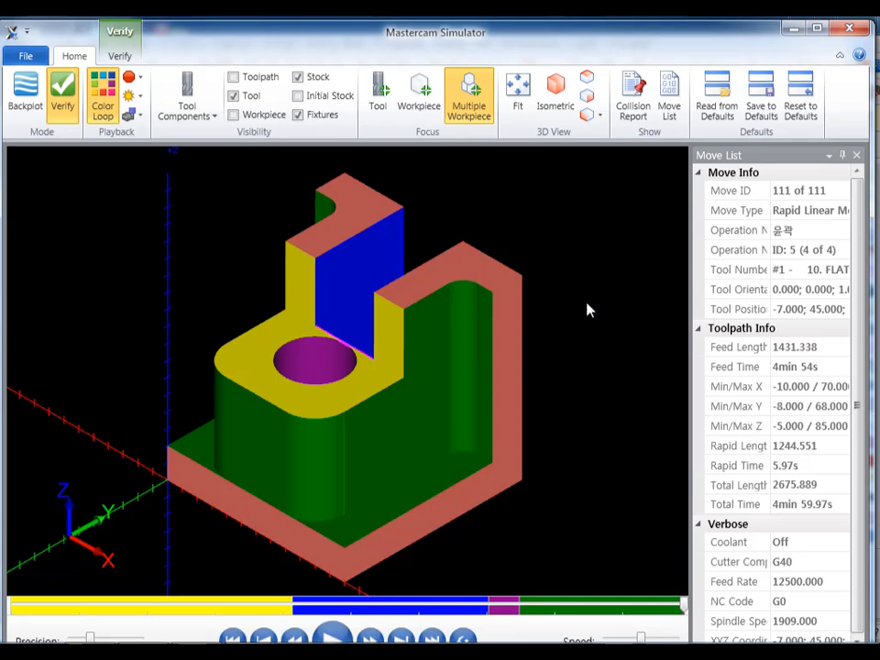
scroll(587, 309, "down", 2)
middle_click_drag(440, 339, 395, 357)
scroll(483, 465, "up", 5)
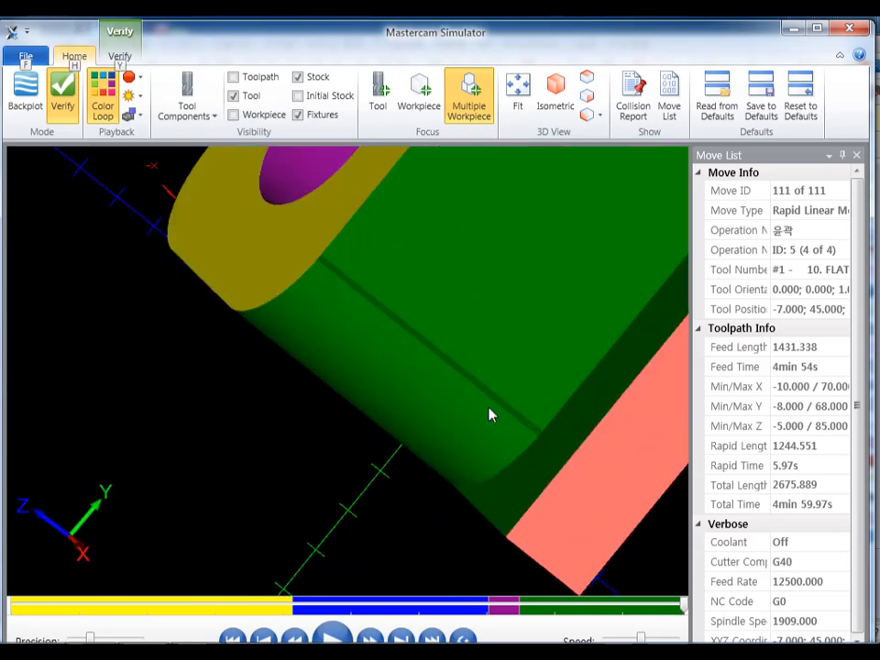
mouse_move(432, 304)
middle_mouse_down()
mouse_move(465, 312)
mouse_move(475, 352)
mouse_move(378, 349)
mouse_move(357, 366)
mouse_move(407, 342)
mouse_move(445, 336)
mouse_move(487, 346)
mouse_move(527, 326)
mouse_move(550, 353)
mouse_move(481, 313)
mouse_move(434, 260)
mouse_move(413, 304)
mouse_move(428, 314)
middle_mouse_up()
scroll(264, 393, "down", 3)
middle_click_drag(344, 332, 368, 324)
key("alt")
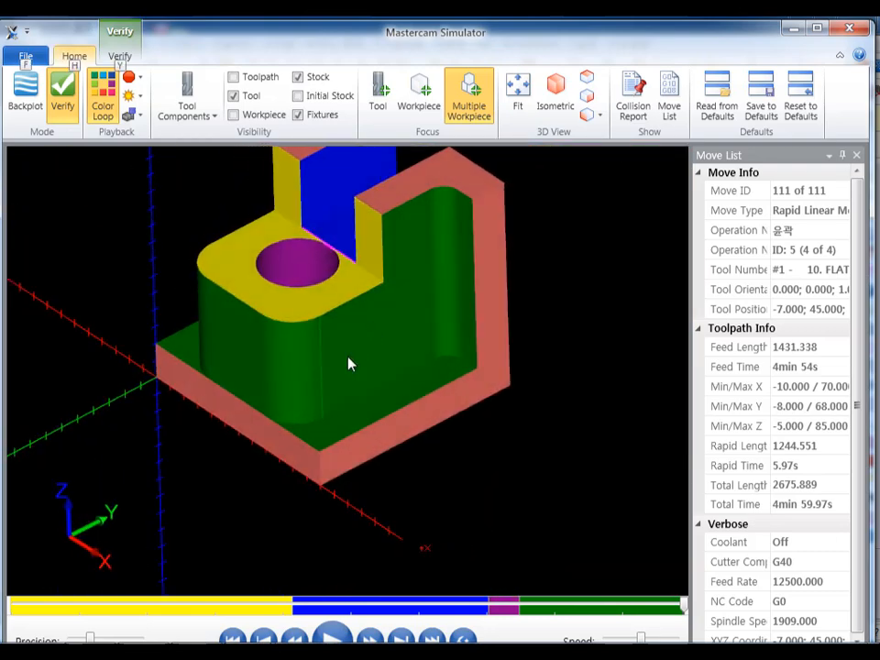
scroll(352, 357, "up", 3)
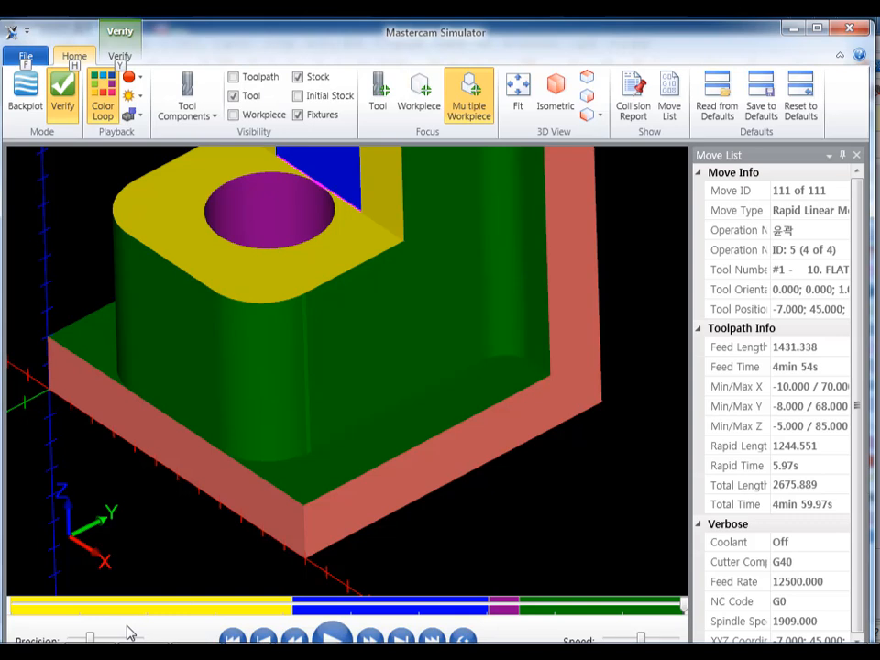
- Try to change the verification precision, decline restarting the verification, and close the simulator
left_click(100, 639)
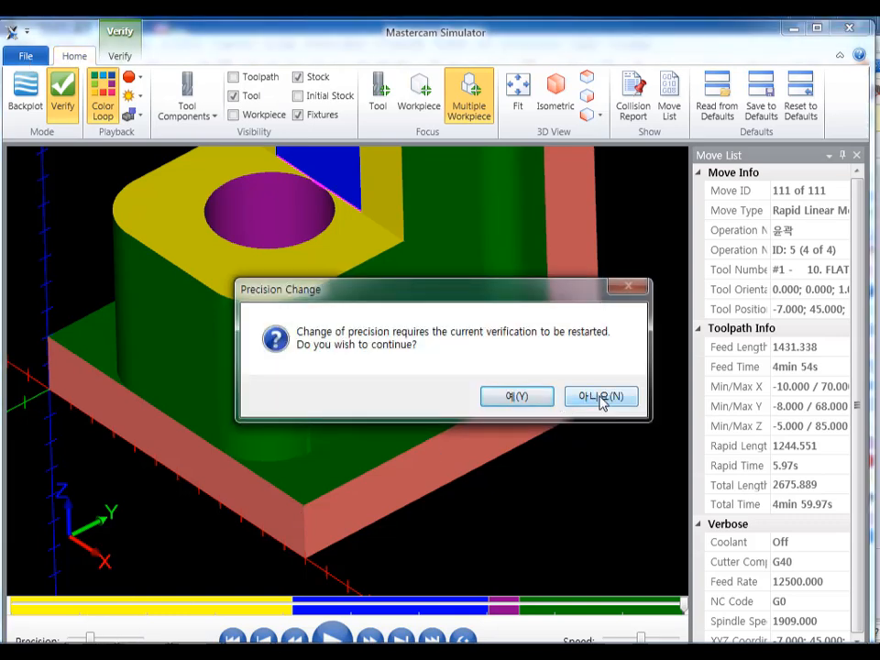
left_click(586, 396)
scroll(449, 477, "down", 3)
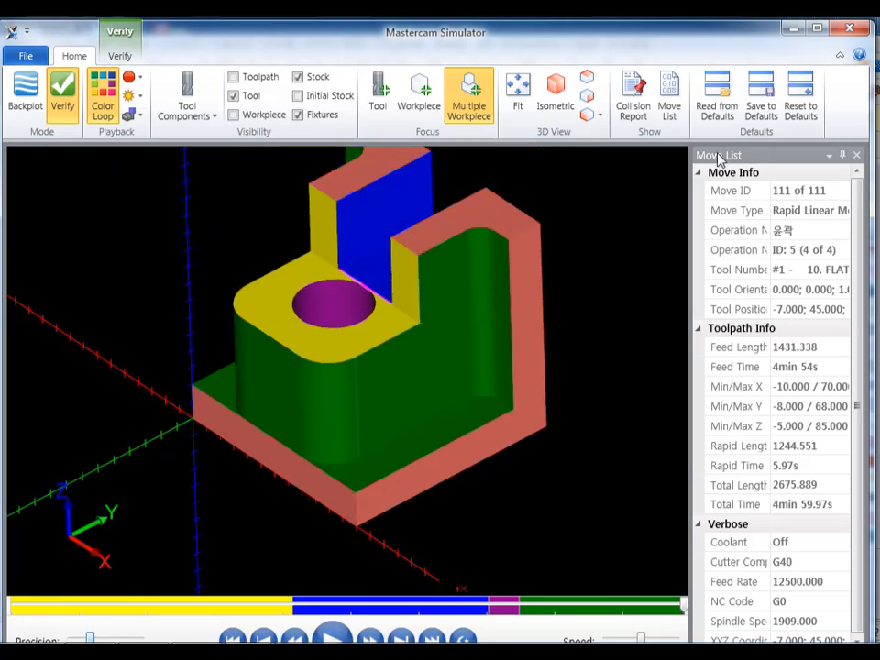
left_click(845, 29)
- Backplot the U-shaped contour in top view and inspect how its two passes cover the stock around the corners
scroll(577, 452, "up", 2)
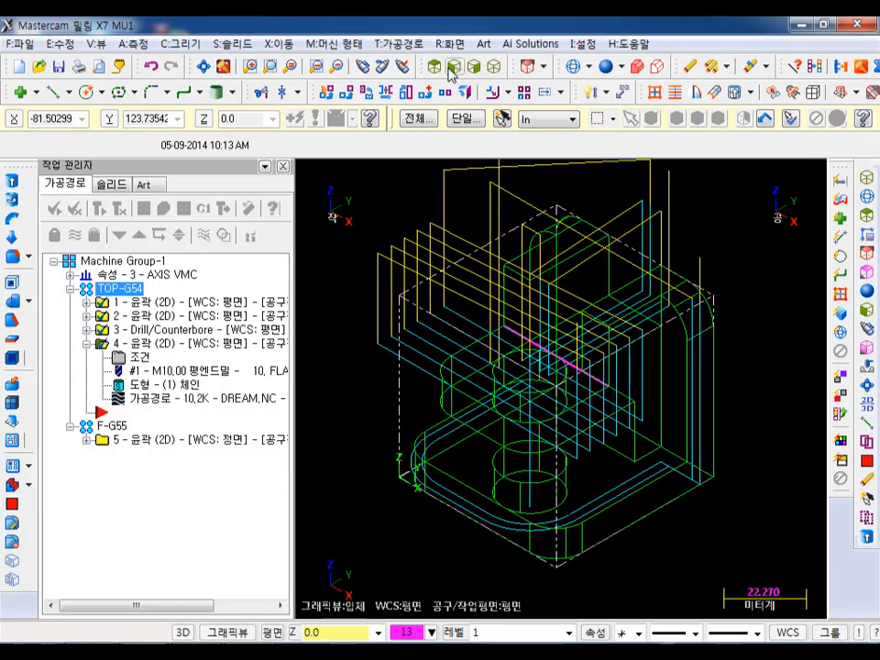
left_click(435, 68)
scroll(474, 265, "down", 3)
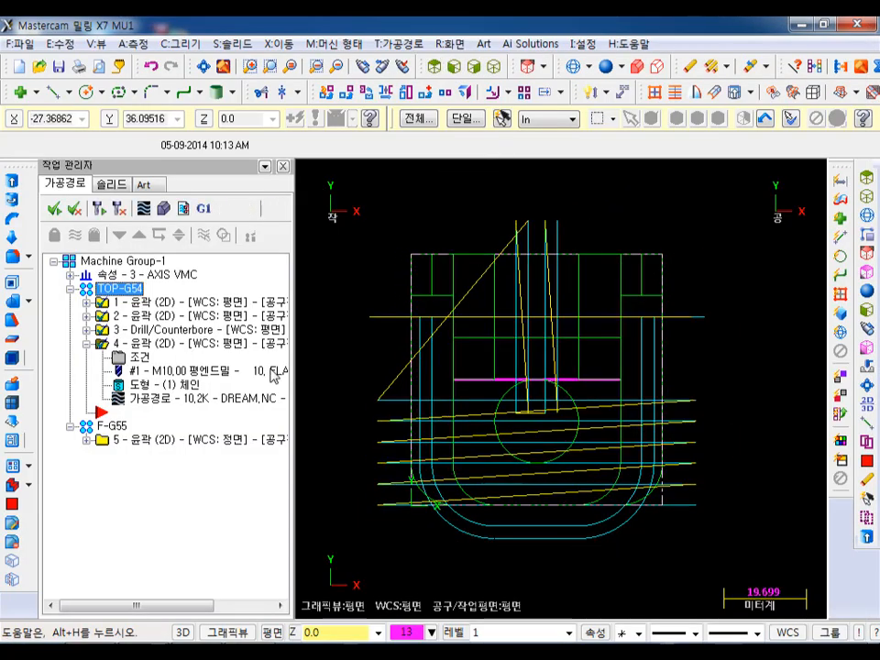
left_click(156, 343)
scroll(651, 425, "up", 10)
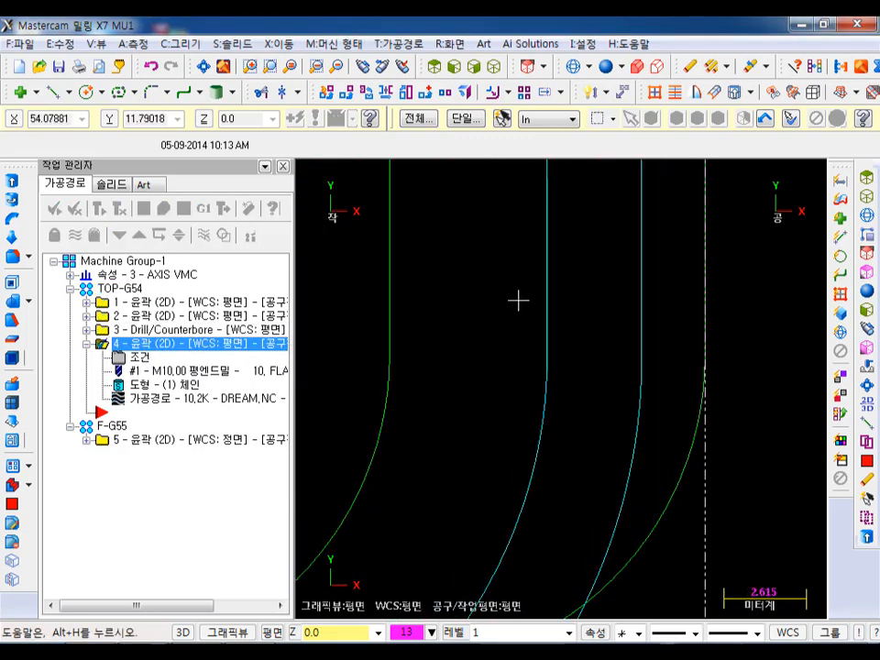
scroll(677, 411, "down", 3)
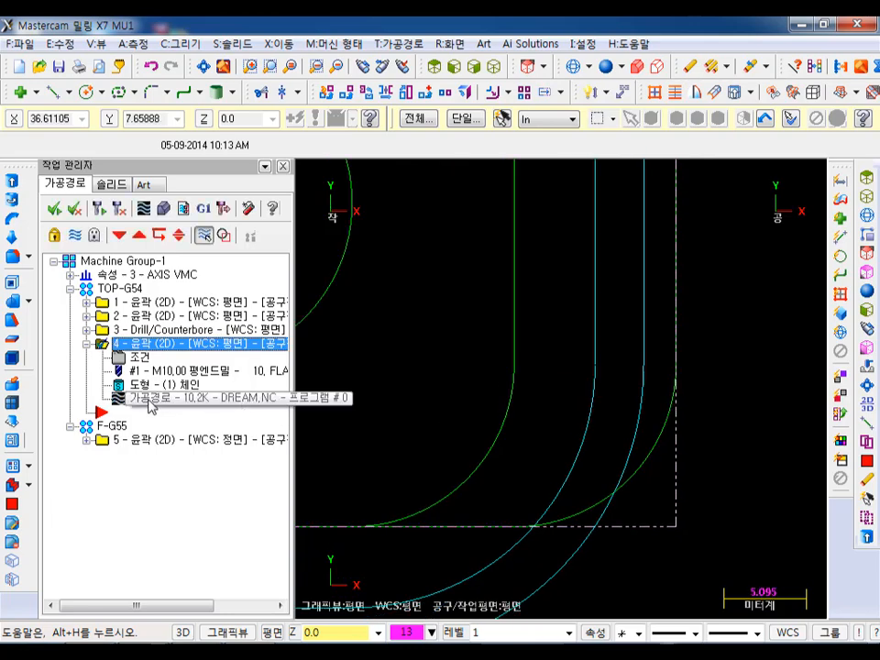
left_click(149, 399)
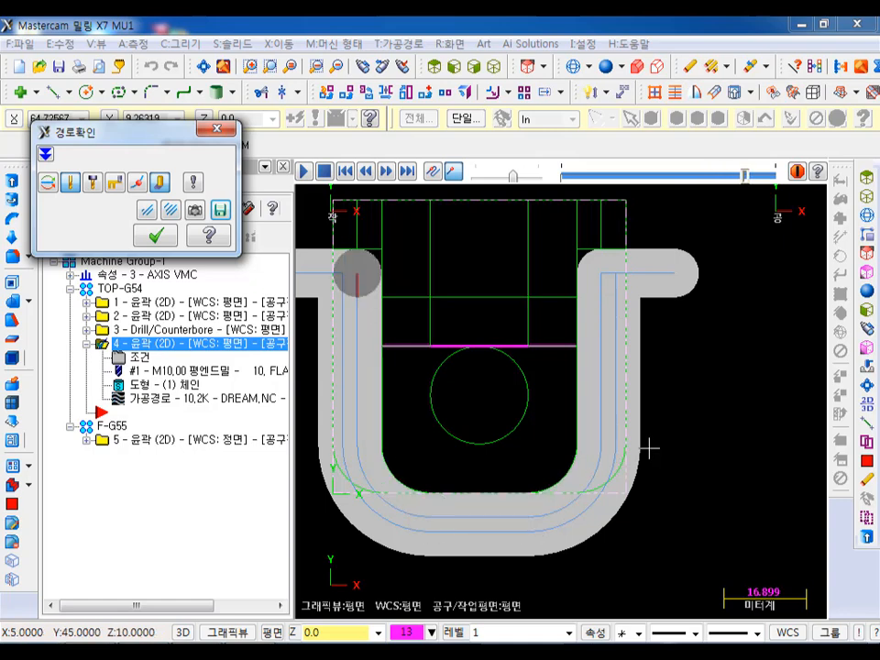
scroll(648, 447, "up", 6)
scroll(573, 435, "up", 6)
scroll(624, 319, "down", 4)
scroll(701, 409, "down", 4)
left_click(156, 236)
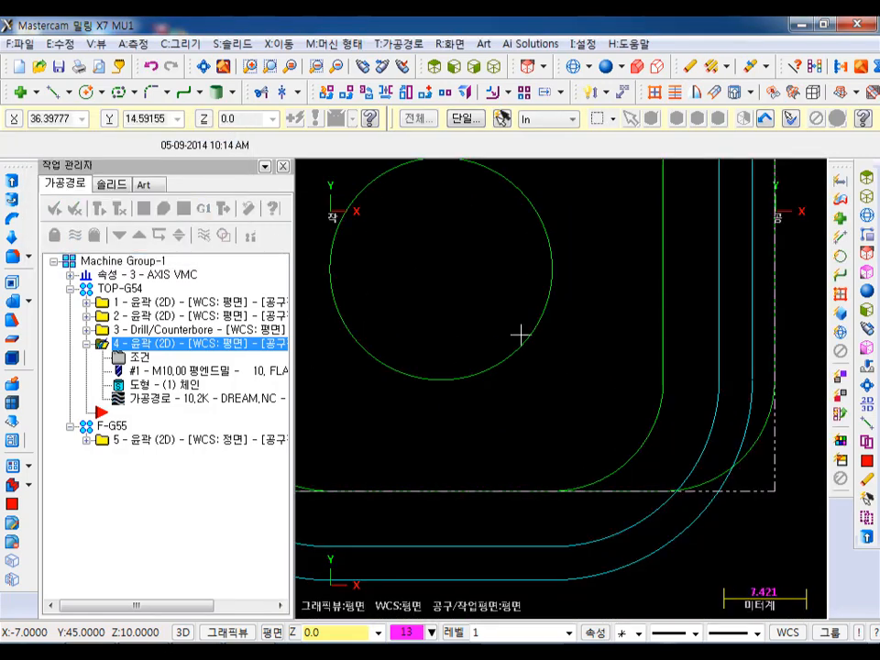
- Examine the U-shaped contour's toolpath and all TOP-G54 toolpaths together on the wireframe part in isometric view
scroll(685, 531, "down", 4)
mouse_move(598, 387)
middle_mouse_down()
mouse_move(616, 344)
mouse_move(613, 399)
middle_mouse_up()
left_click(494, 67)
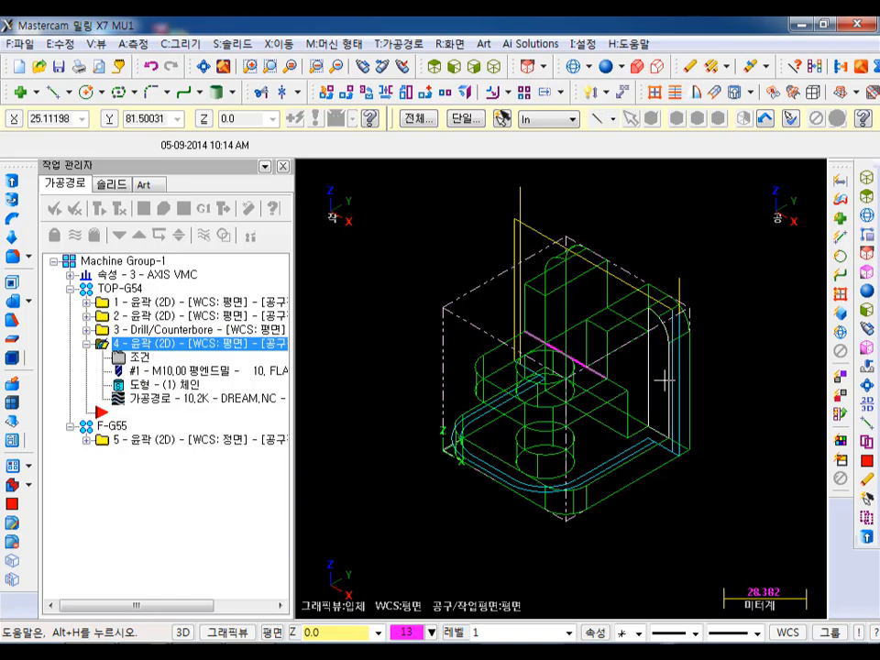
scroll(653, 332, "up", 2)
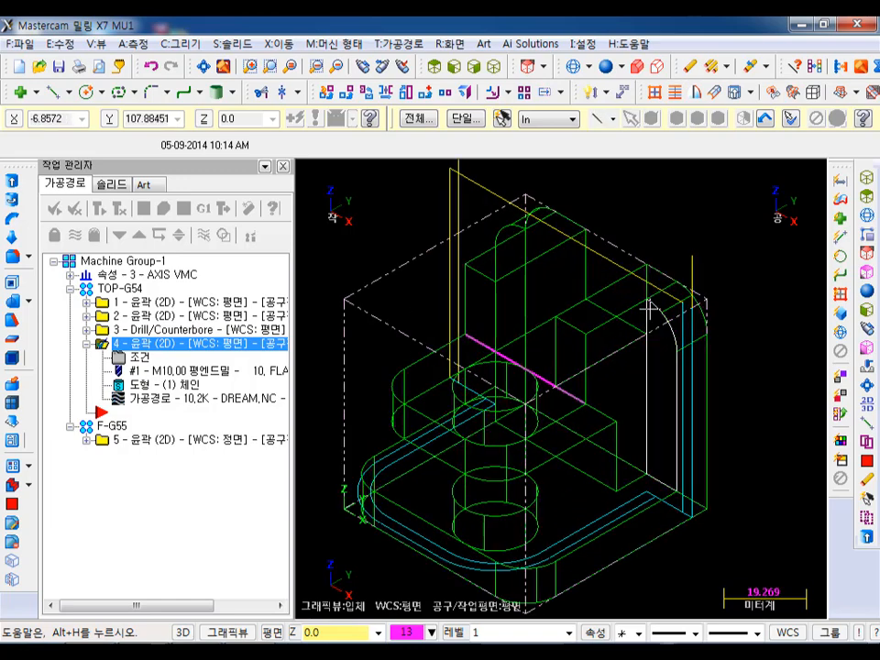
left_click(120, 288)
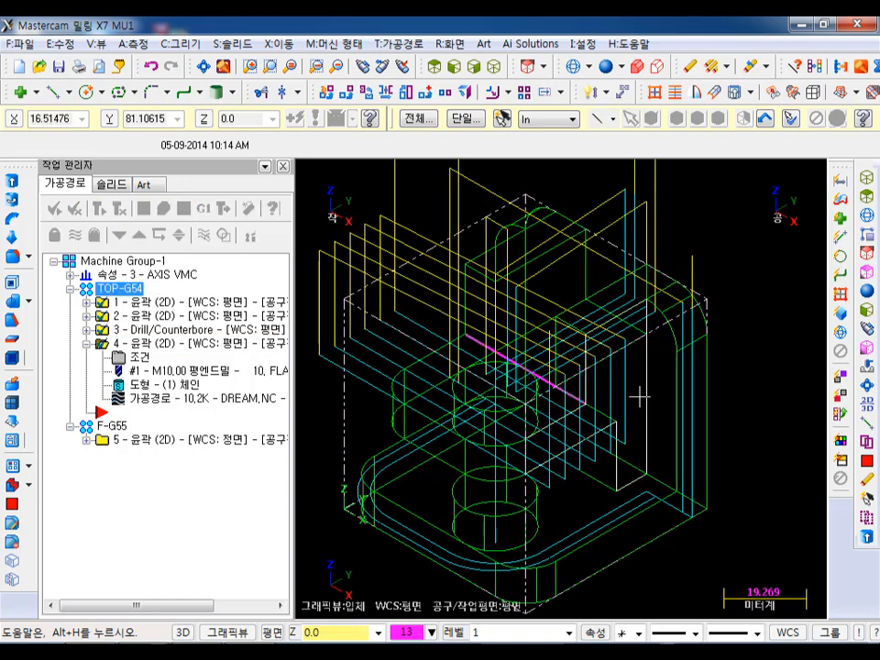
scroll(706, 334, "down", 2)
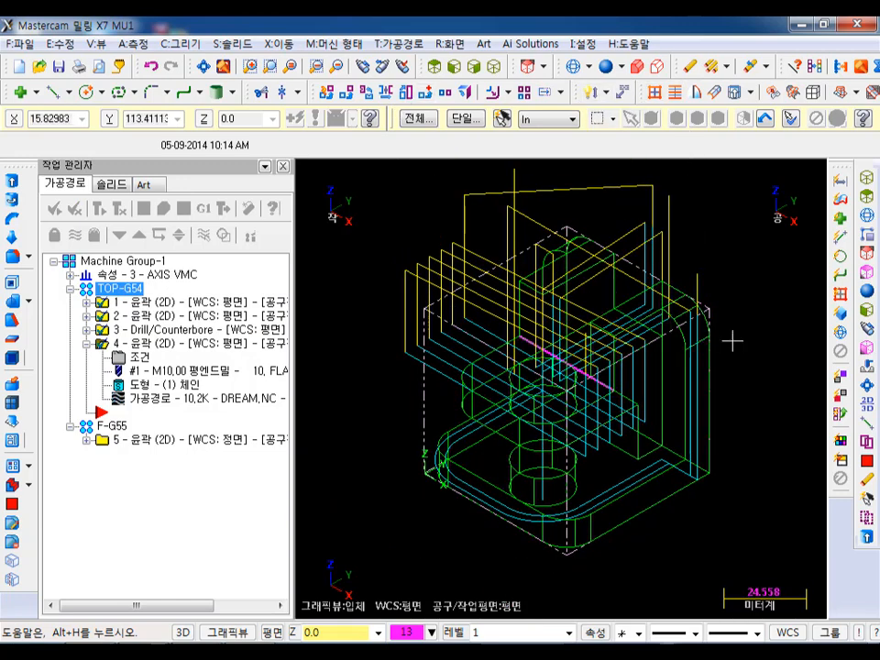
scroll(672, 321, "up", 1)
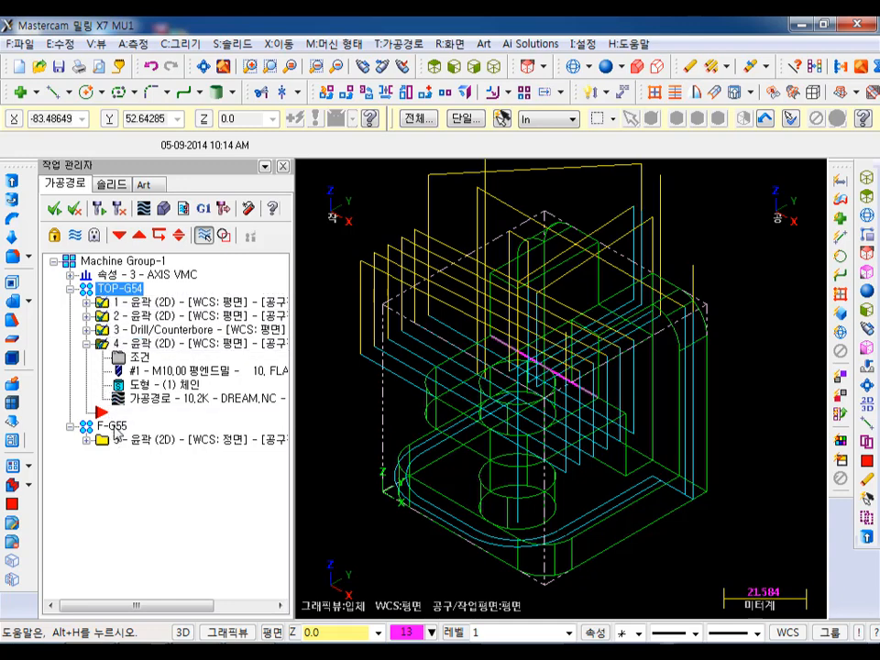
- Load the TOP-G54 and F-G55 operations into the simulator for verification with the whole stock cube in view
left_click(114, 426)
left_click(163, 209)
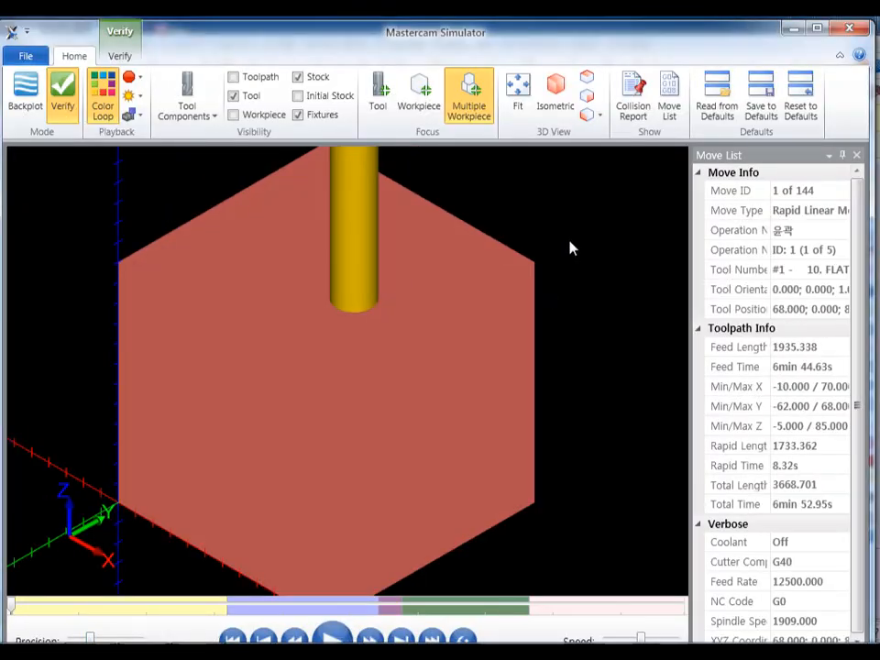
scroll(466, 342, "down", 4)
scroll(471, 332, "up", 1)
middle_click_drag(471, 331, 469, 328)
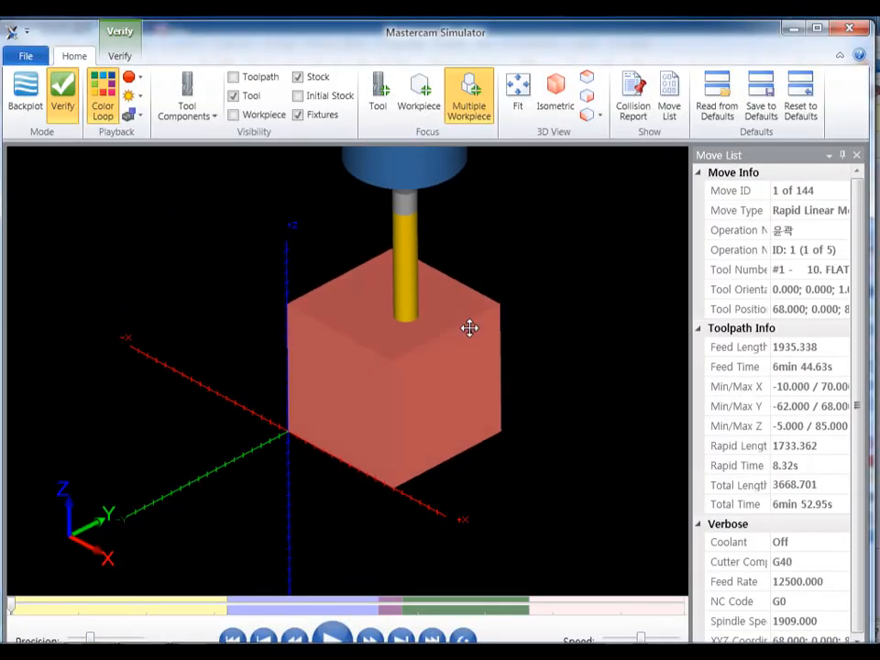
key("alt")
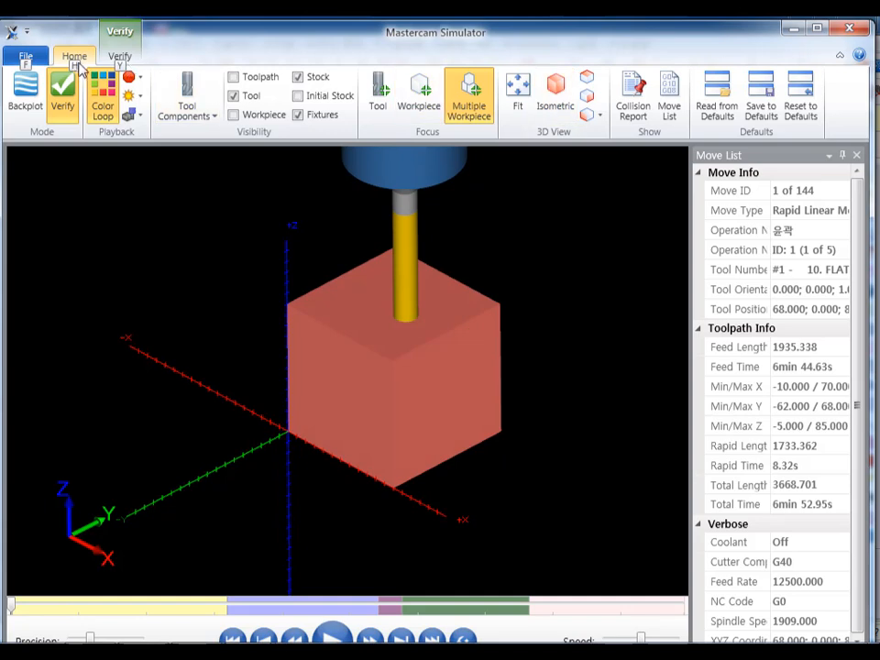
- Compare the simulated stock with the workpiece, run all operations, and inspect the coloured deviation areas on the machined part
left_click(119, 58)
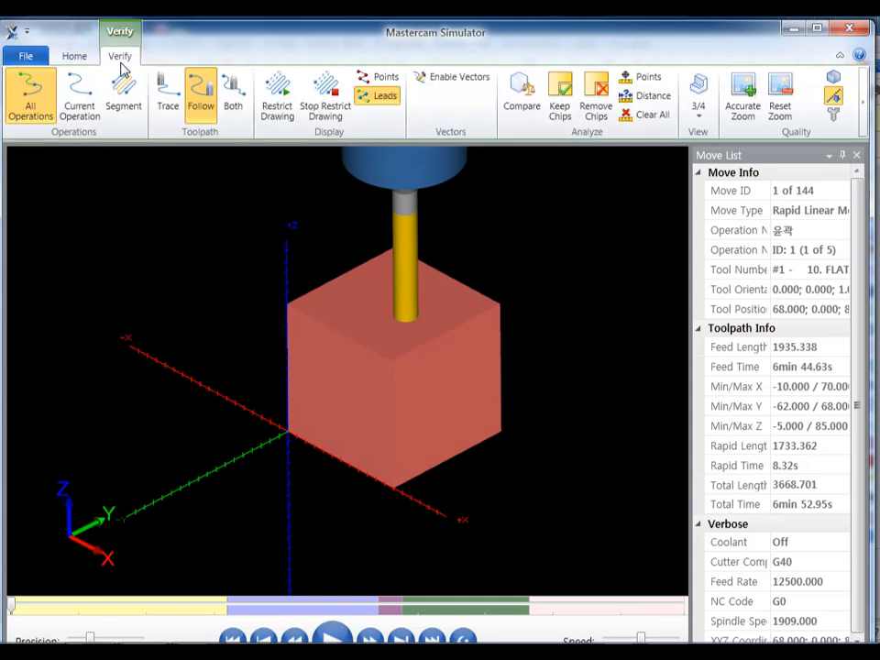
left_click(526, 109)
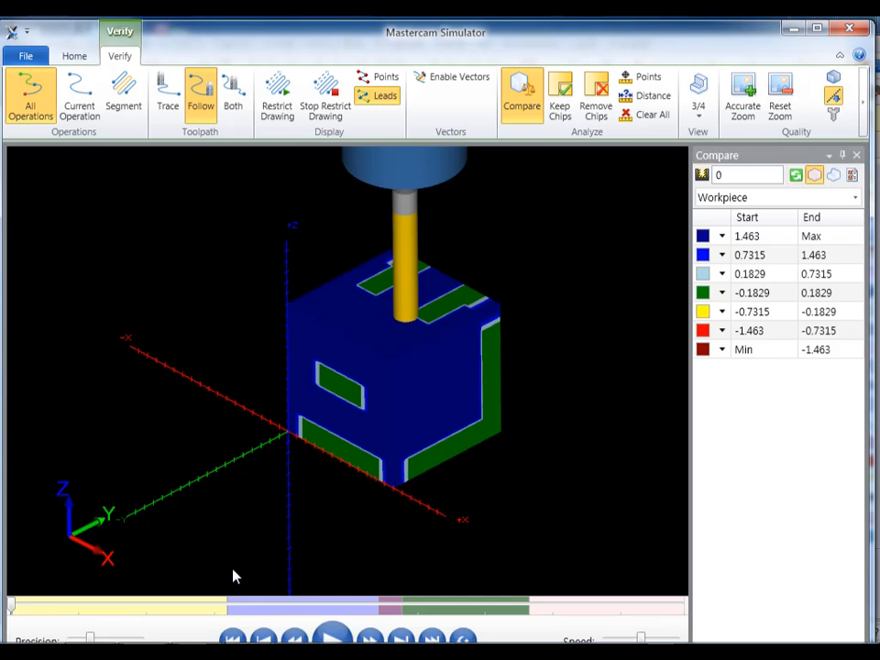
left_click(330, 635)
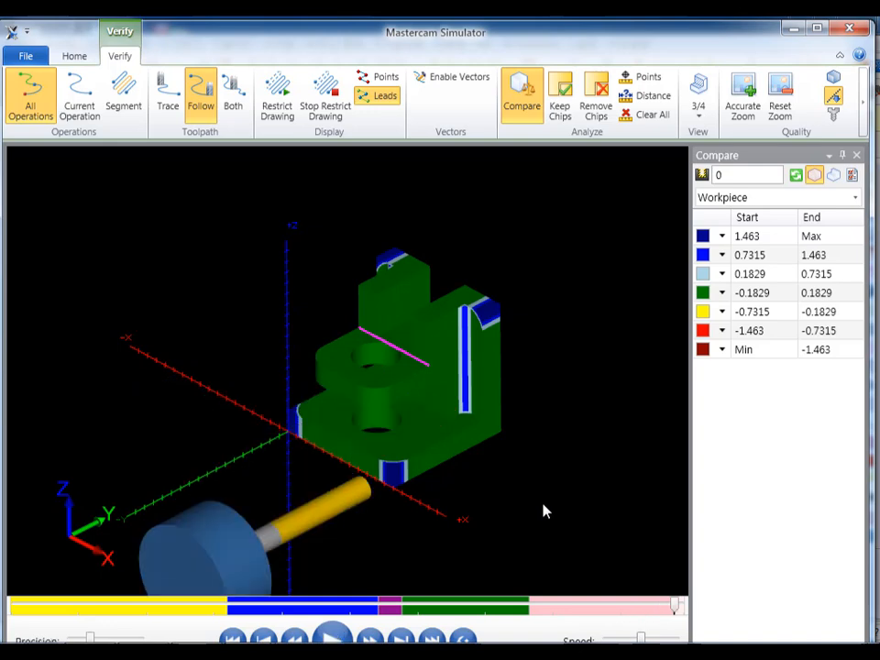
scroll(458, 377, "up", 4)
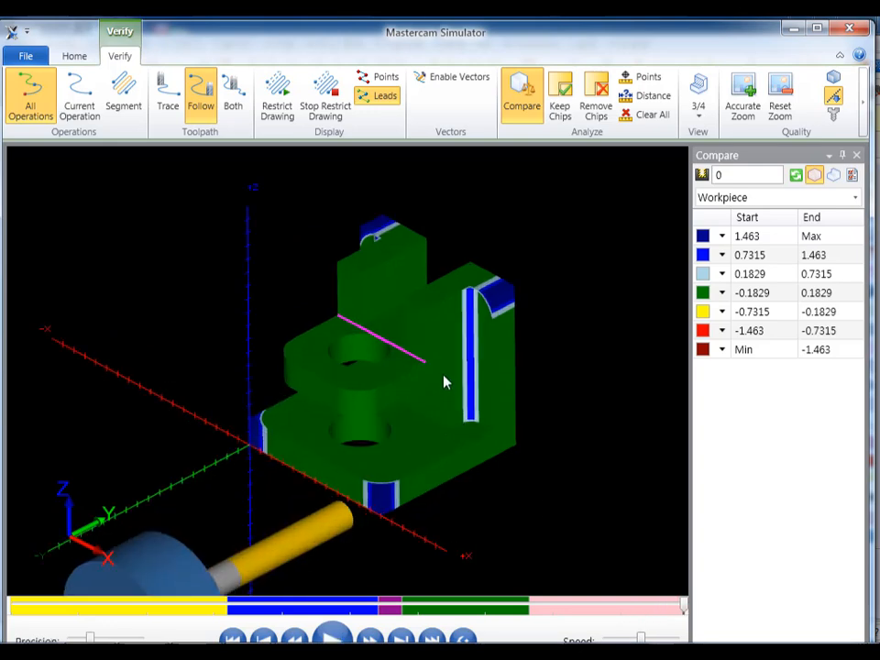
scroll(464, 340, "down", 3)
mouse_move(402, 380)
middle_mouse_down()
mouse_move(418, 367)
mouse_move(479, 394)
mouse_move(483, 414)
mouse_move(441, 376)
mouse_move(402, 370)
mouse_move(414, 374)
middle_mouse_up()
key("alt")
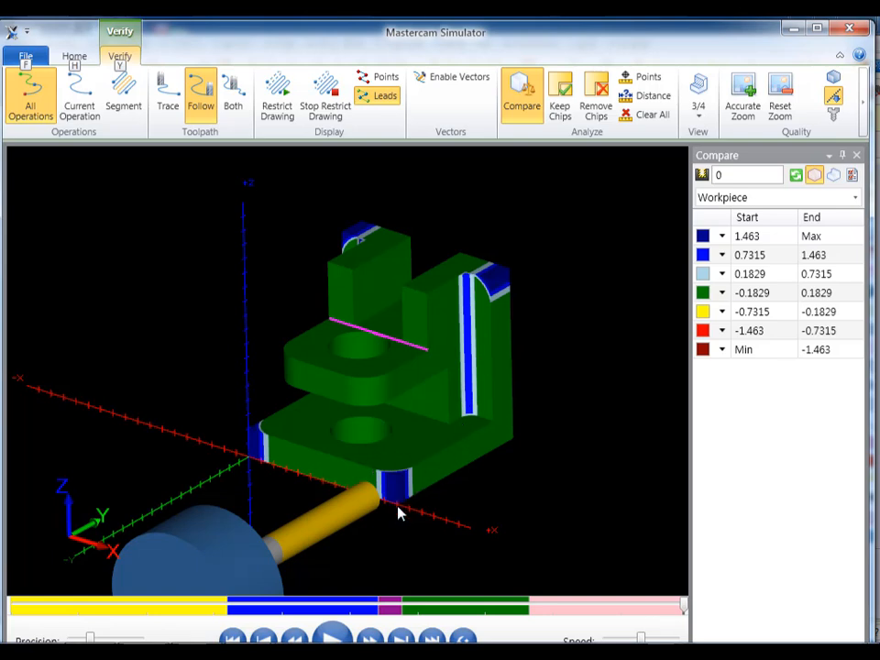
- Examine the leftover stock on the two rounded base corners in the comparison, and close the simulator
left_click_drag(380, 463, 403, 506)
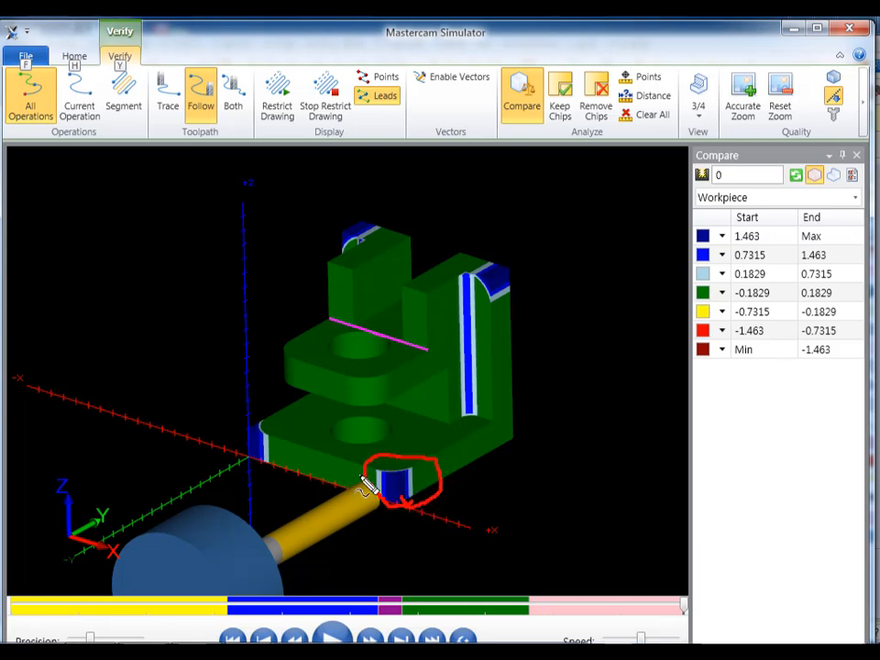
left_click_drag(265, 463, 275, 428)
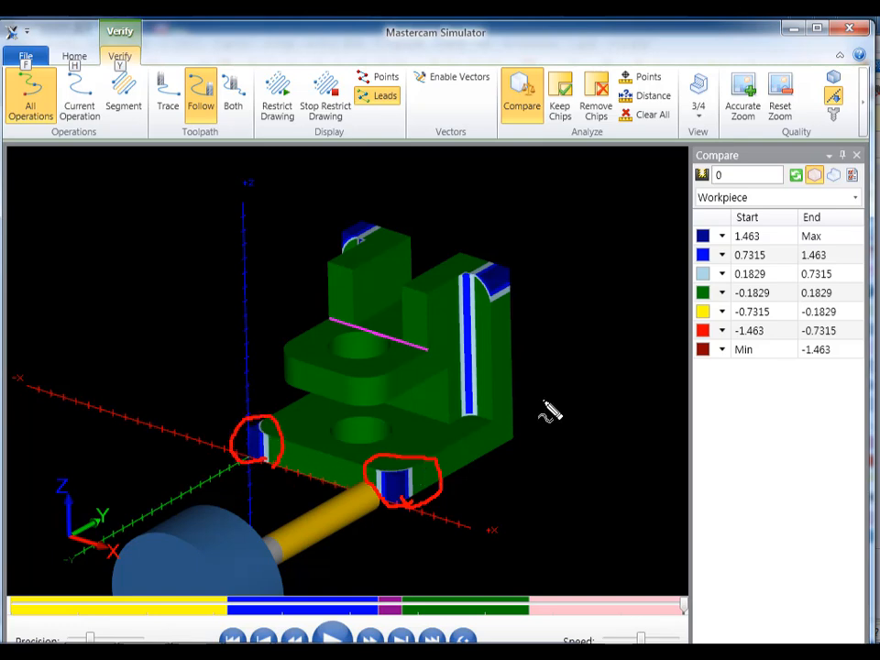
key("Escape")
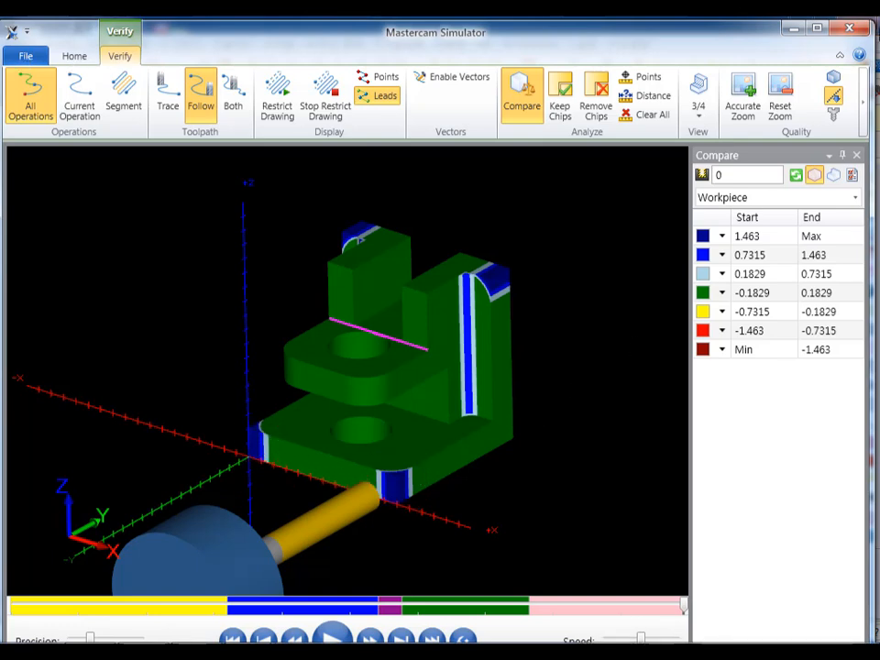
left_click(854, 31)
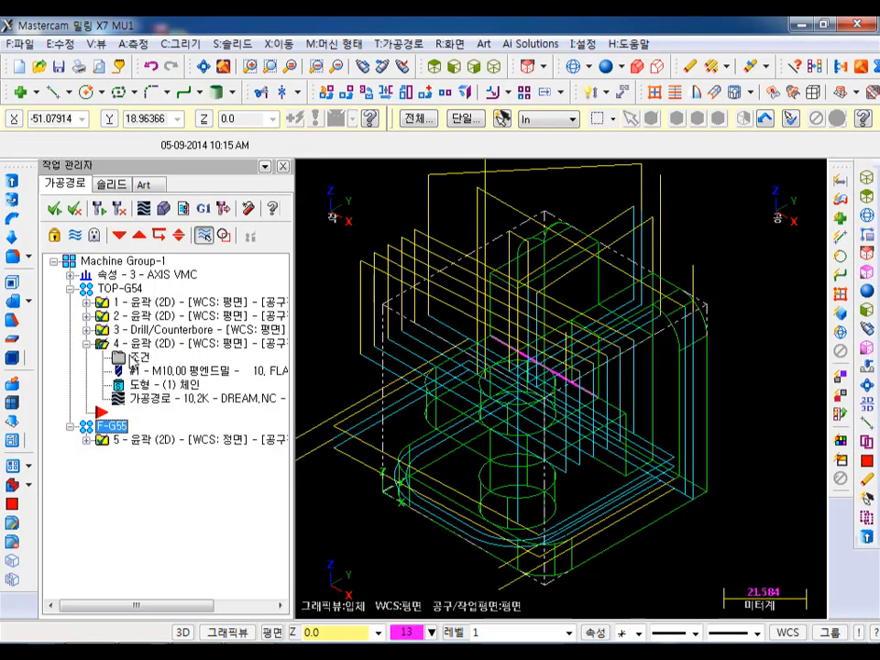
- Place the insertion point after the last TOP-G54 contour and display only that U-shaped contour's toolpath
left_click(139, 238)
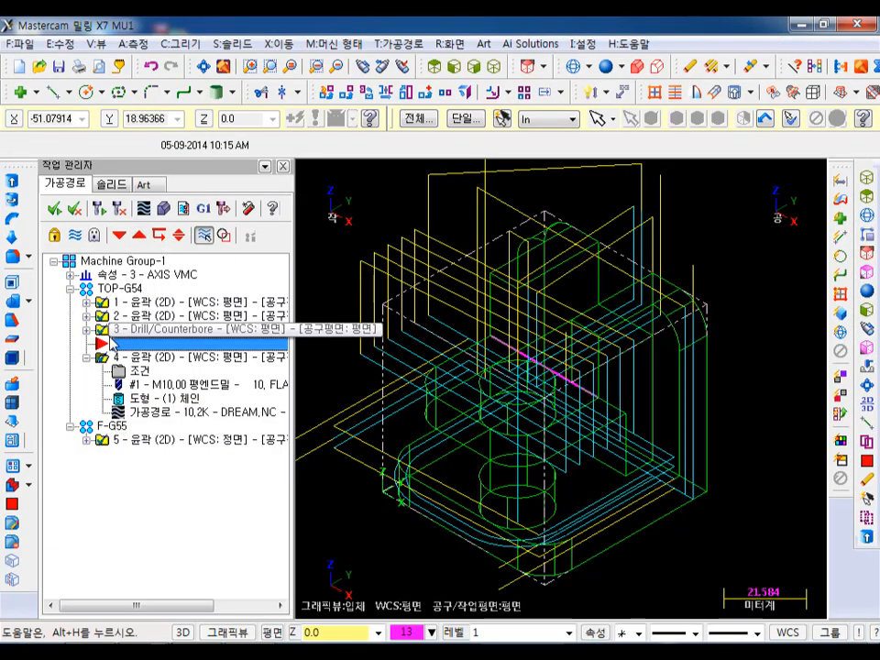
left_click(118, 235)
left_click(87, 345)
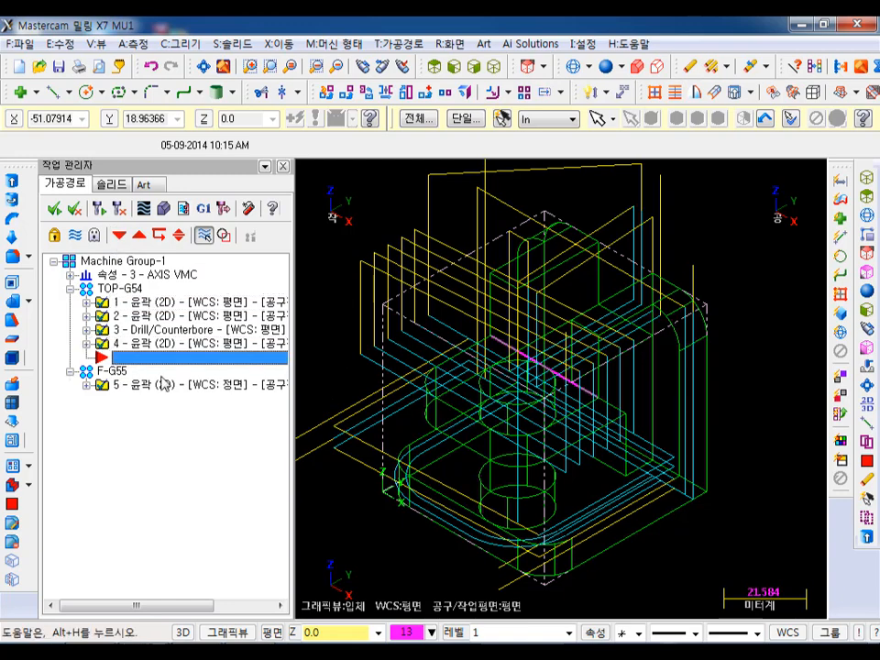
left_click(150, 385)
left_click(170, 344)
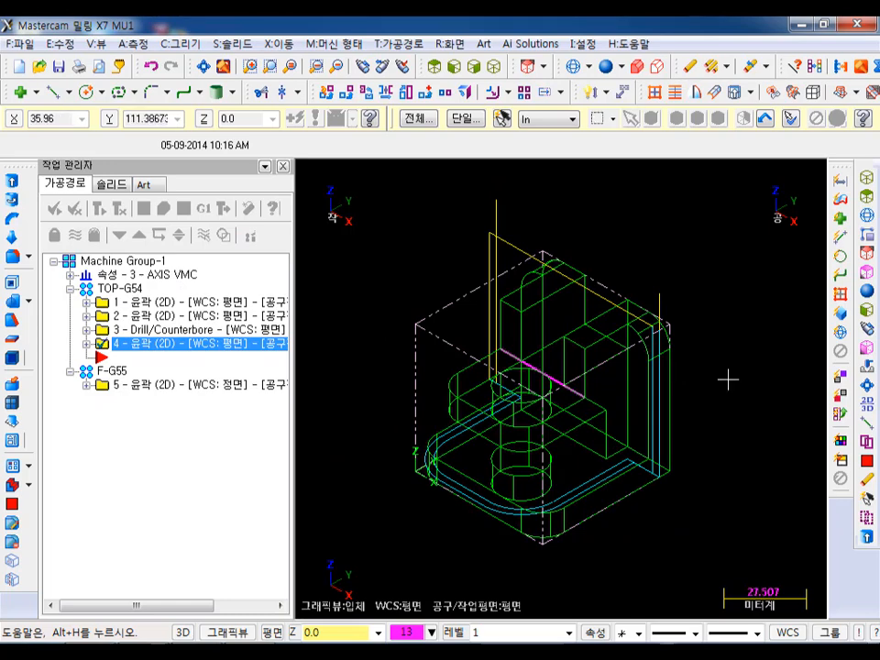
- Shade the part and start a 2D contour in TOP-G54, chaining the lower edges of the base's rounded corners with loop selection off
scroll(534, 528, "up", 3)
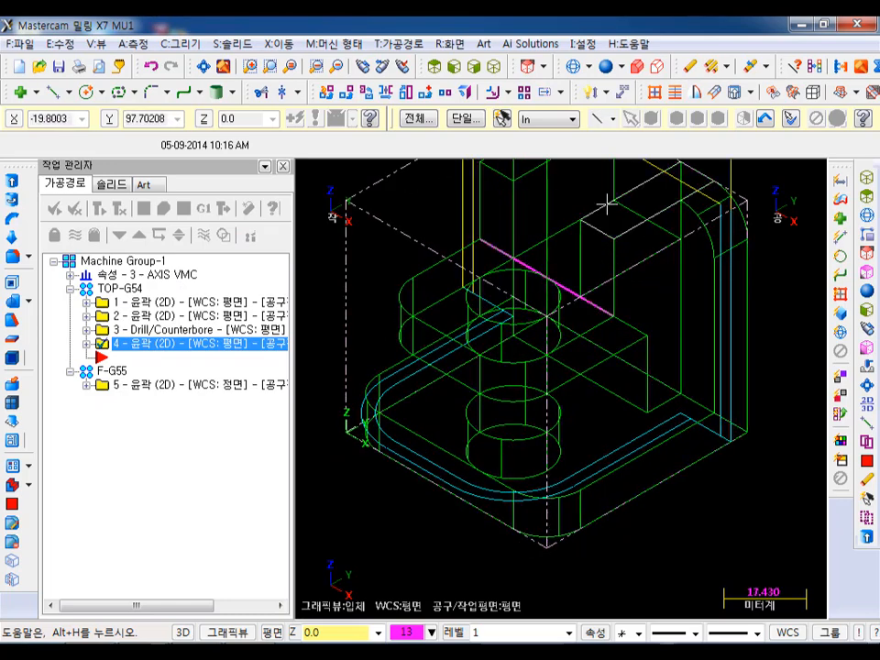
left_click(607, 65)
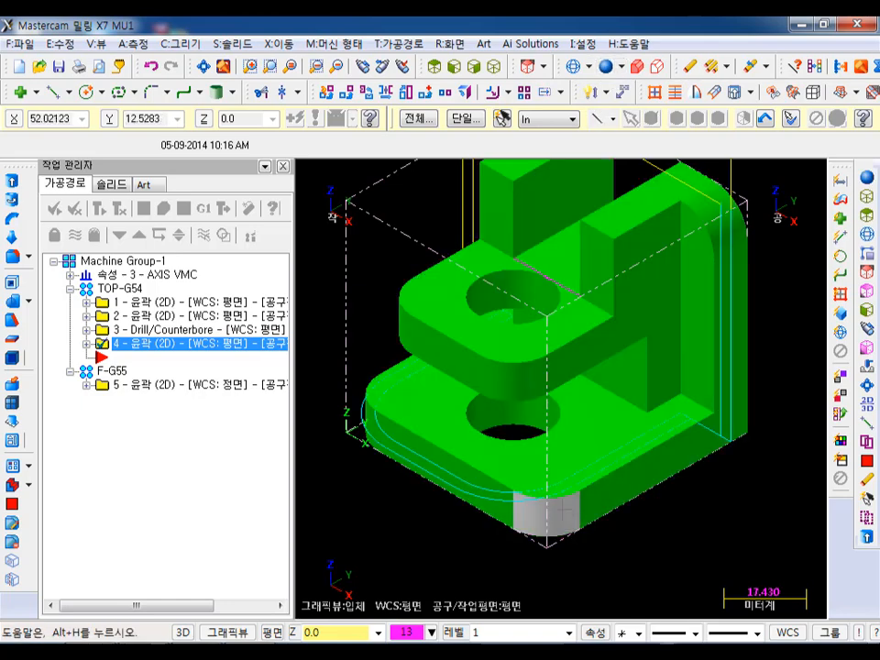
left_click(403, 44)
left_click(422, 64)
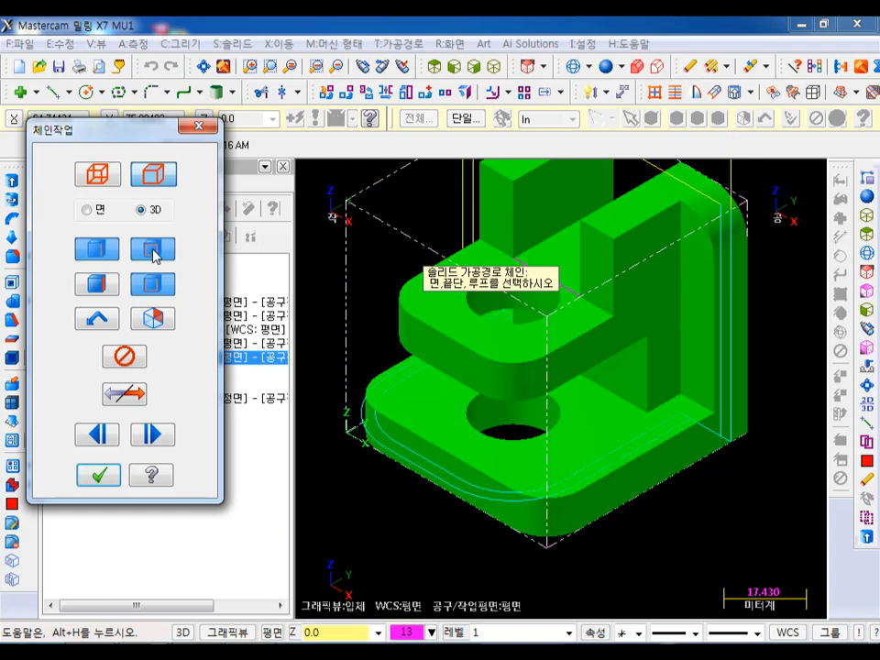
left_click(153, 251)
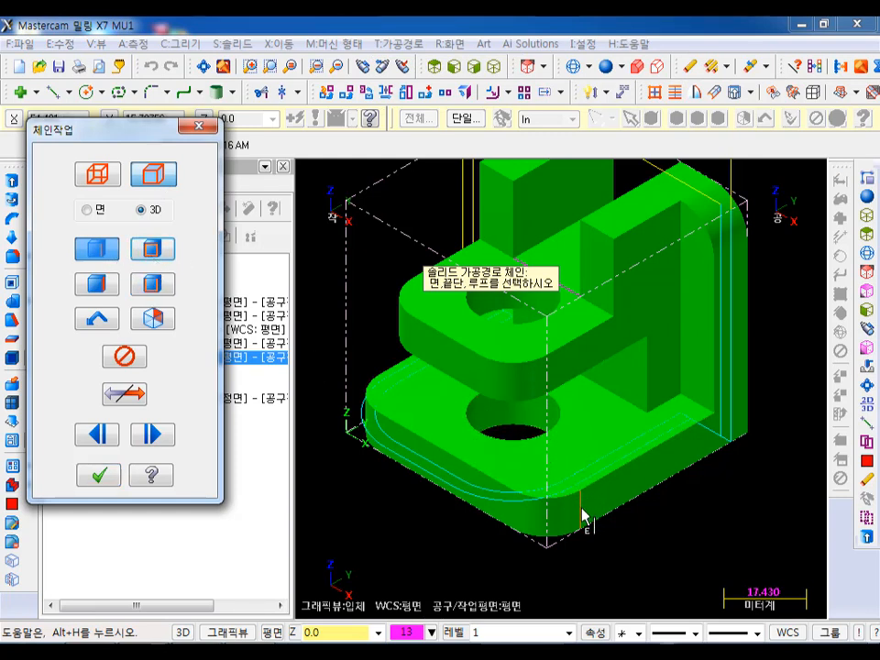
left_click(569, 536)
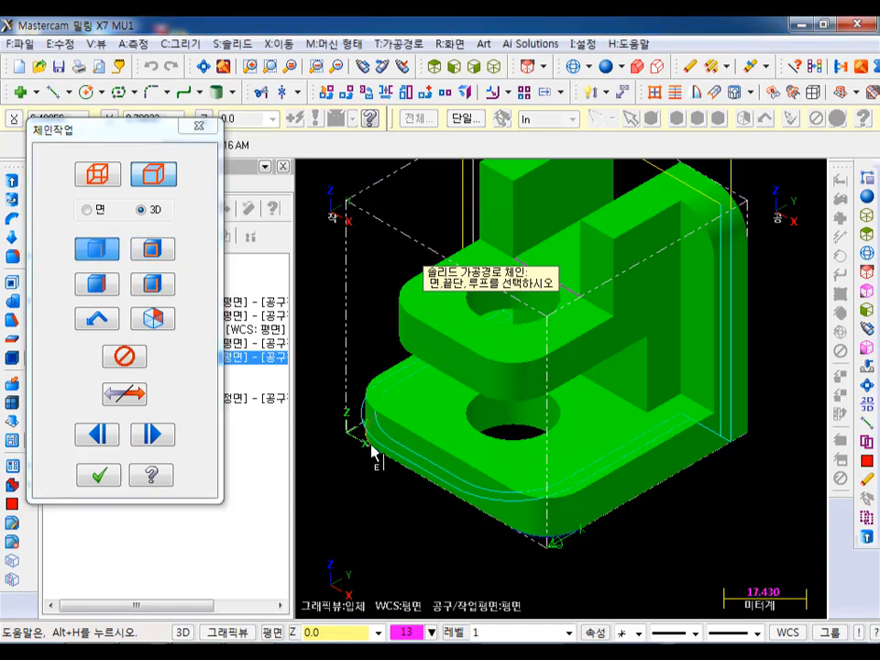
left_click(106, 474)
- Review the new contour's tool and cut parameters, and turn off the contour start and end extensions for its lead in/out
left_click(112, 157)
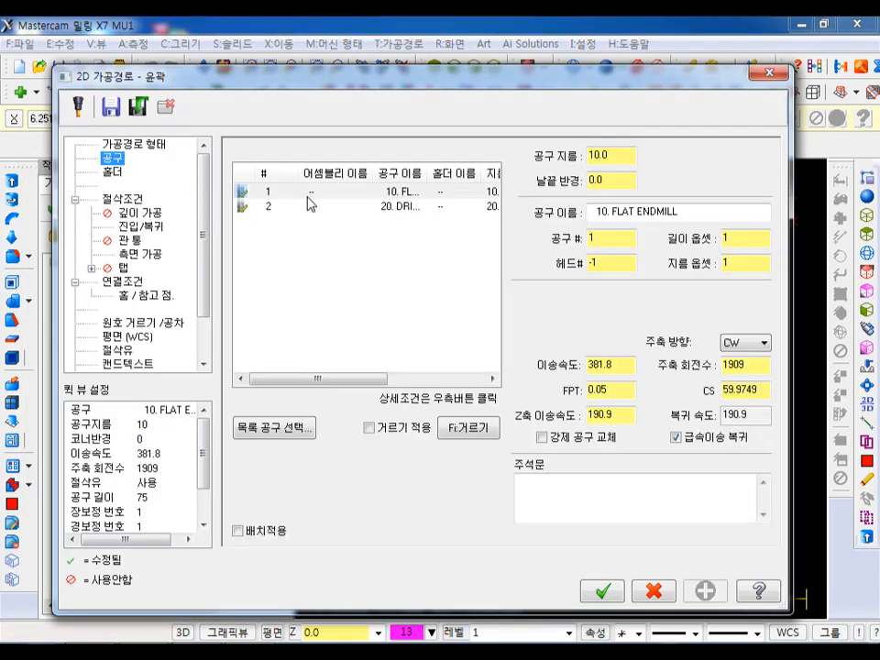
left_click(122, 198)
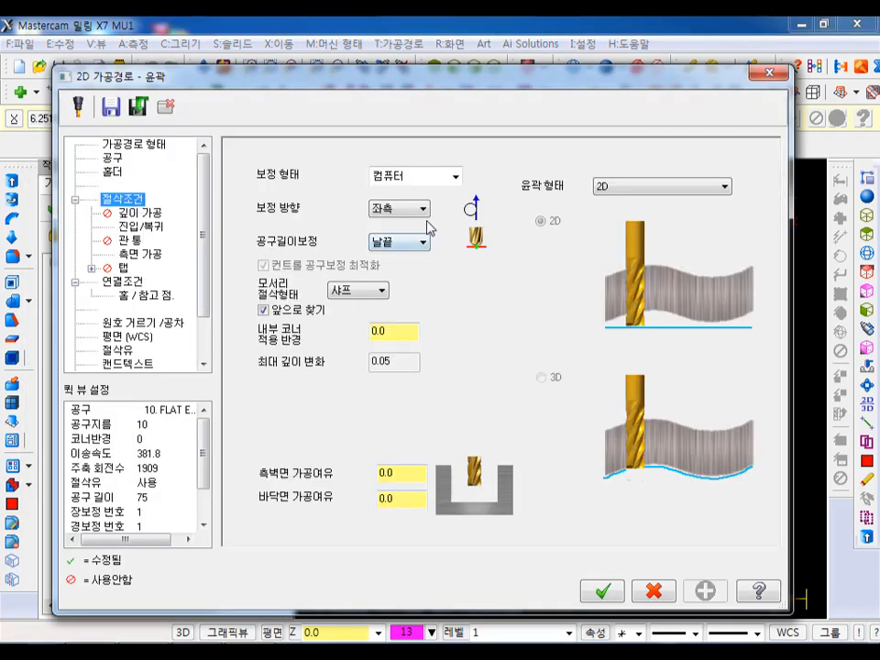
left_click(134, 228)
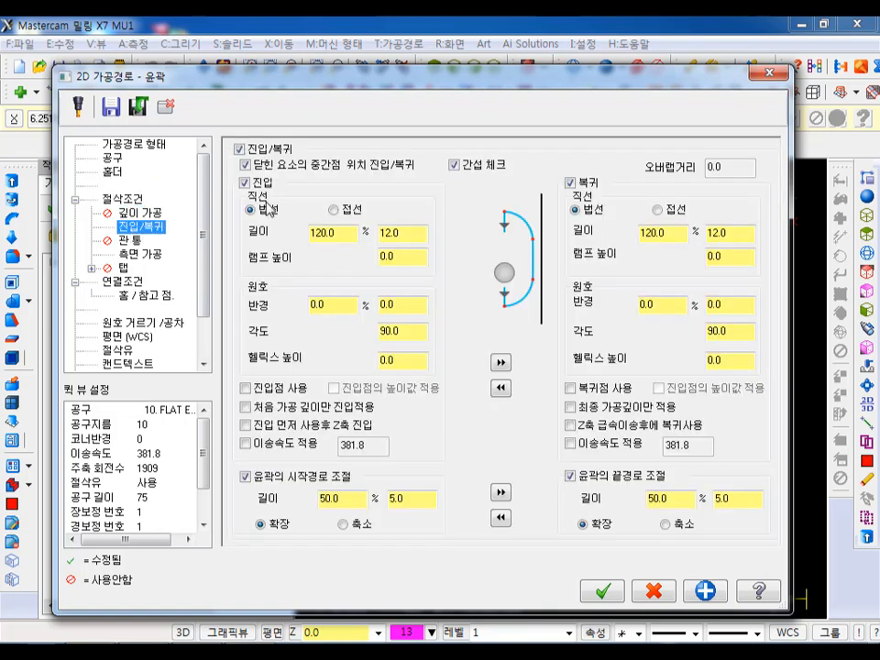
left_click(245, 476)
left_click(569, 475)
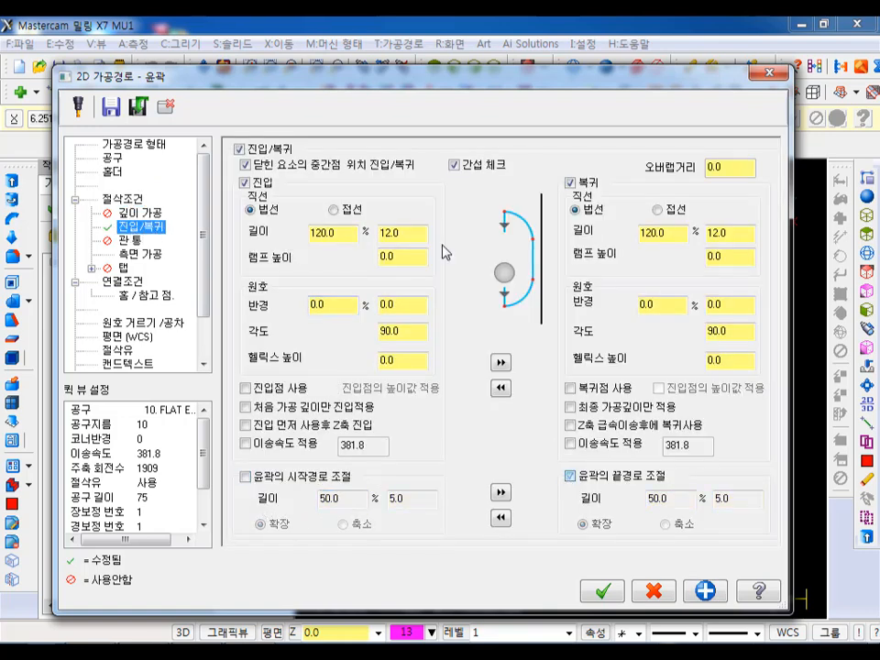
- Set the entry to a tangent line with 60% length and 60% arc radius, and copy these settings to the exit
left_click(347, 210)
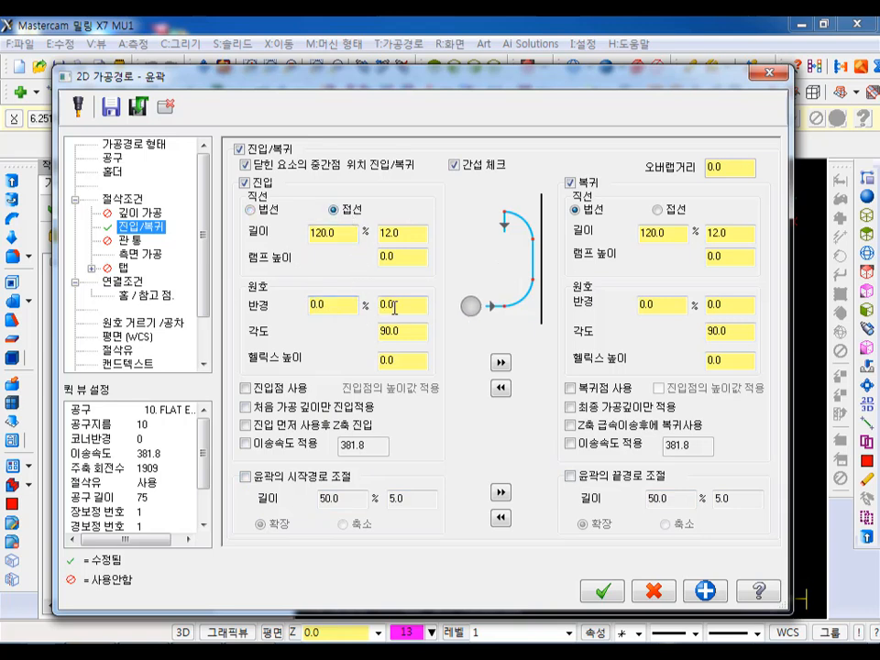
left_click_drag(347, 236, 247, 236)
type("60")
key("Tab")
type("60")
left_click(500, 362)
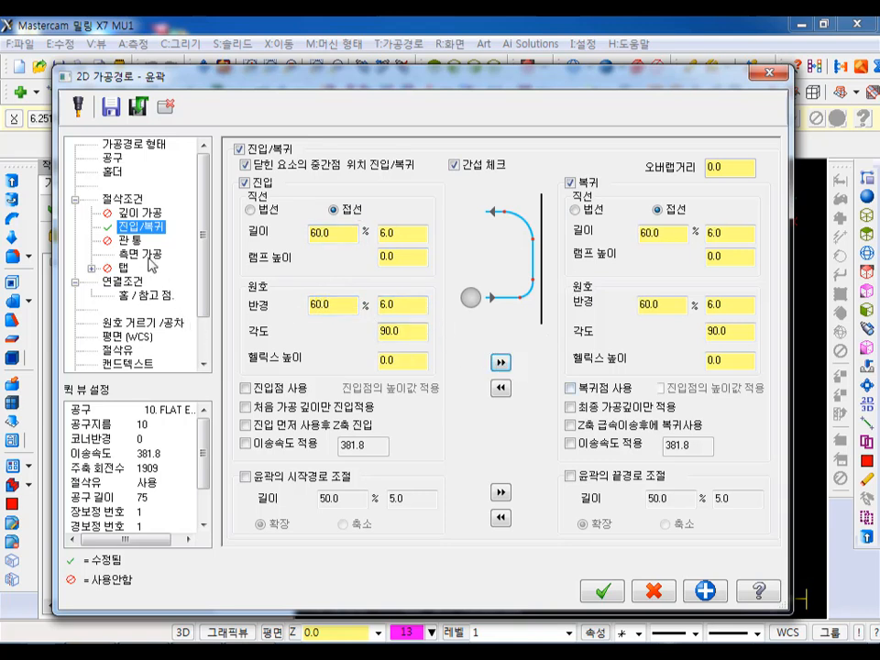
- Turn off multi passes, set the top of stock to 10 absolute and the depth to 0 incremental from the corner's points, and accept the contour
left_click(140, 255)
left_click(257, 170)
left_click(122, 280)
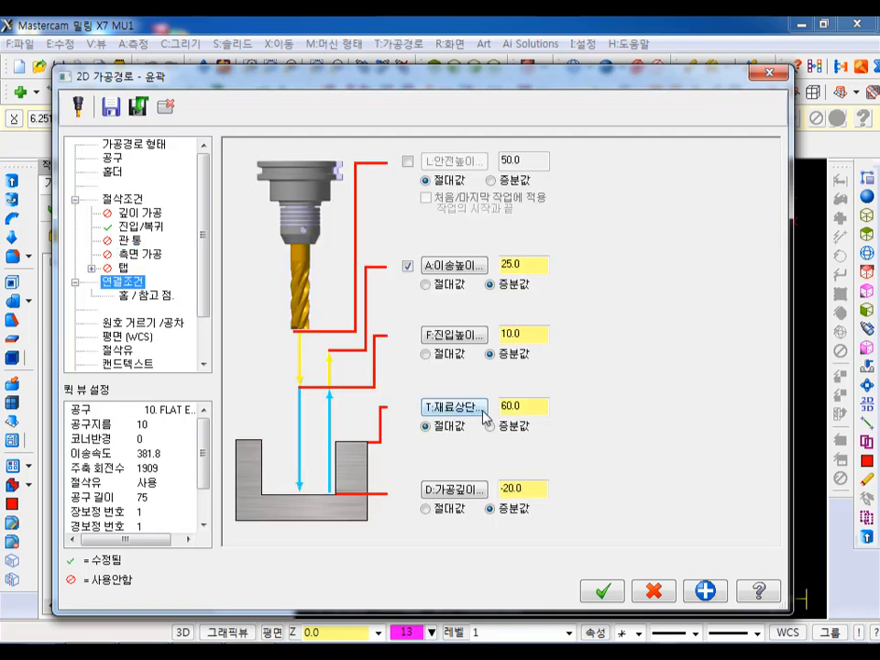
left_click(480, 410)
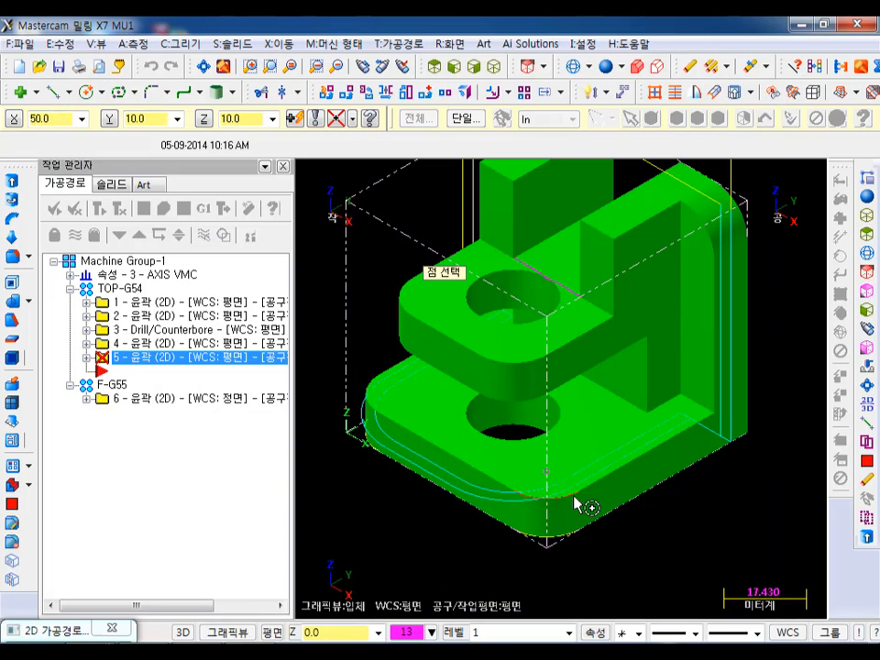
left_click(579, 498)
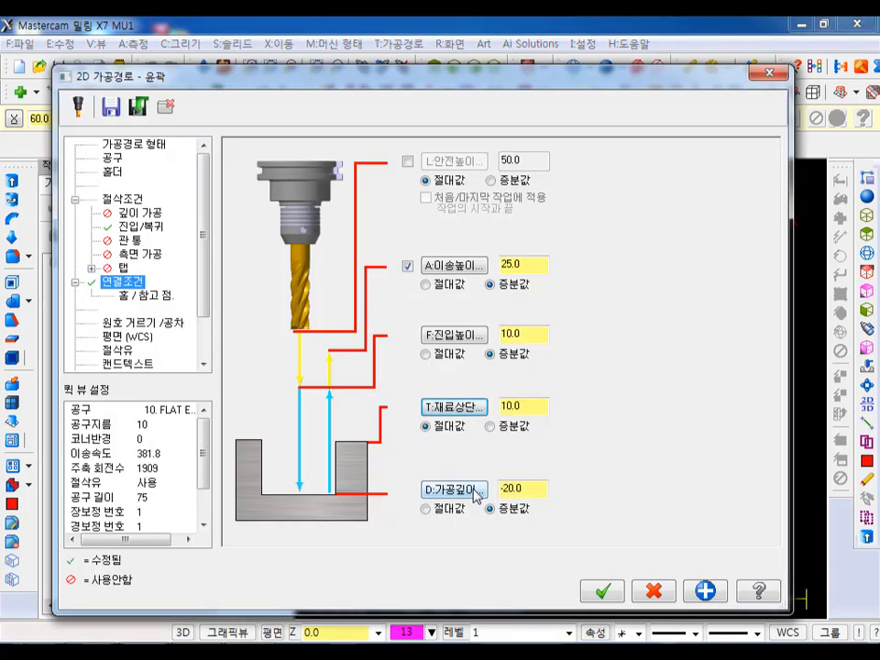
left_click(477, 496)
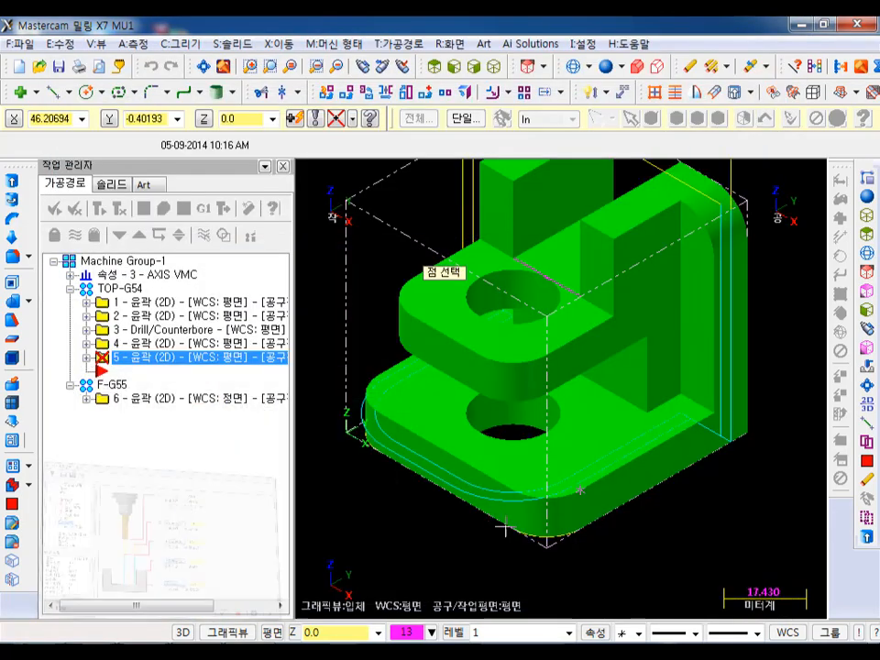
left_click(581, 535)
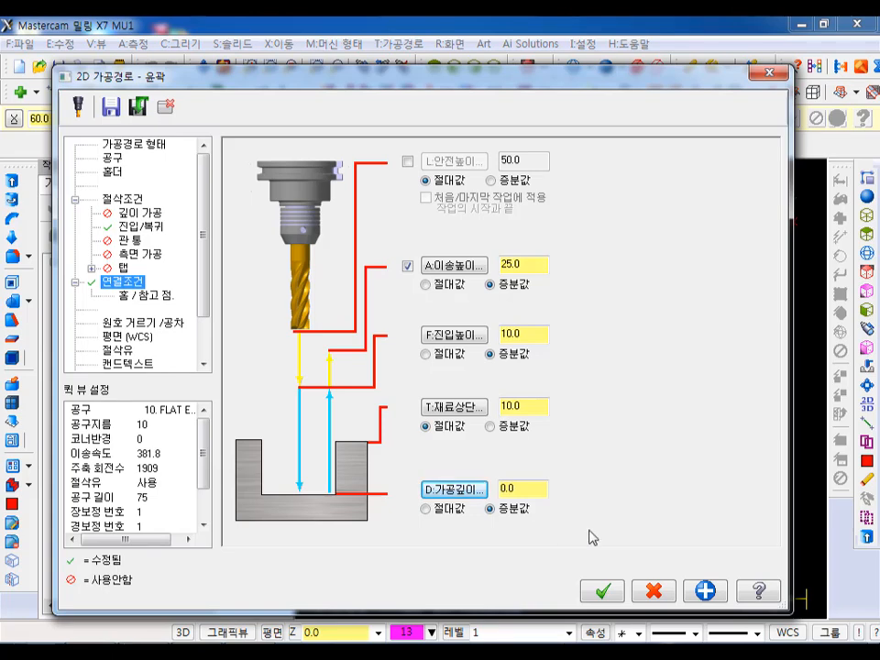
left_click(621, 593)
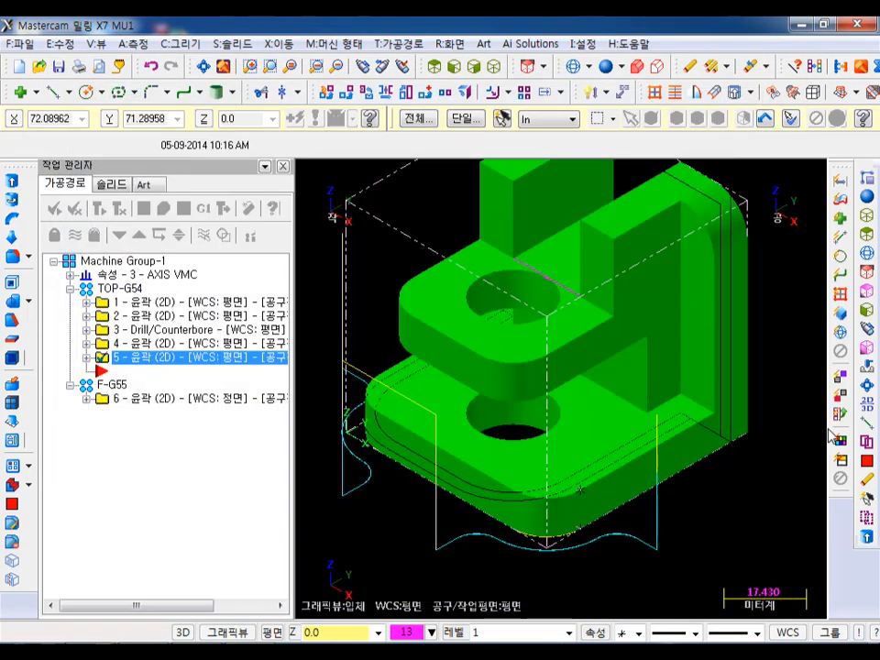
- Backplot the new corner contour and inspect how the tool enters, rounds and leaves both base corners
left_click(143, 211)
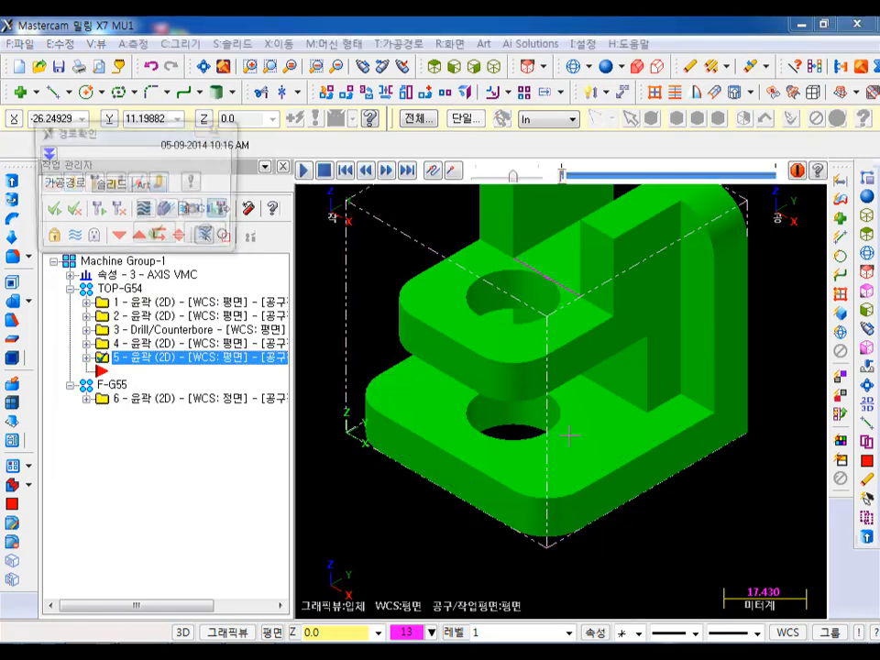
left_click(304, 172)
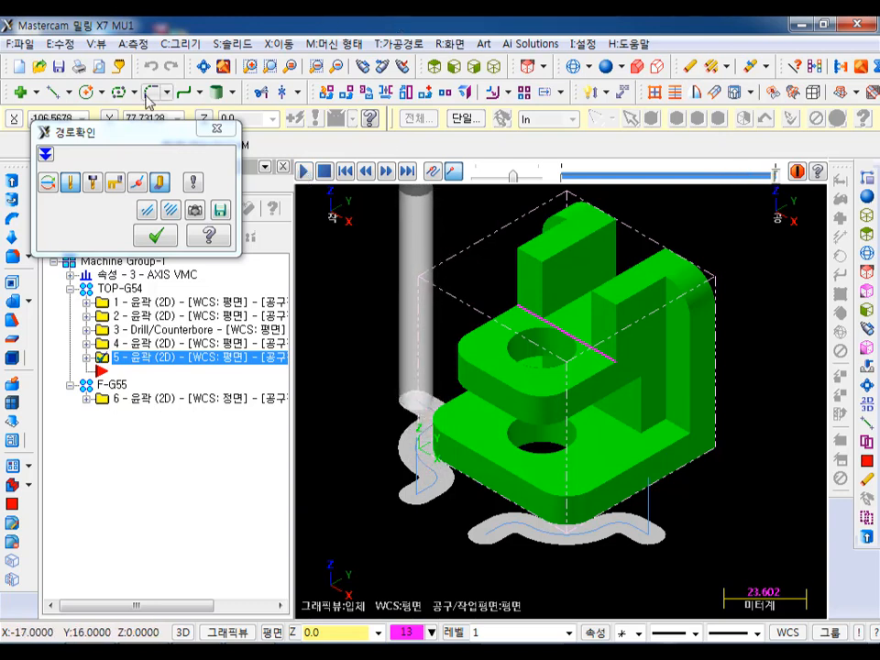
left_click(163, 237)
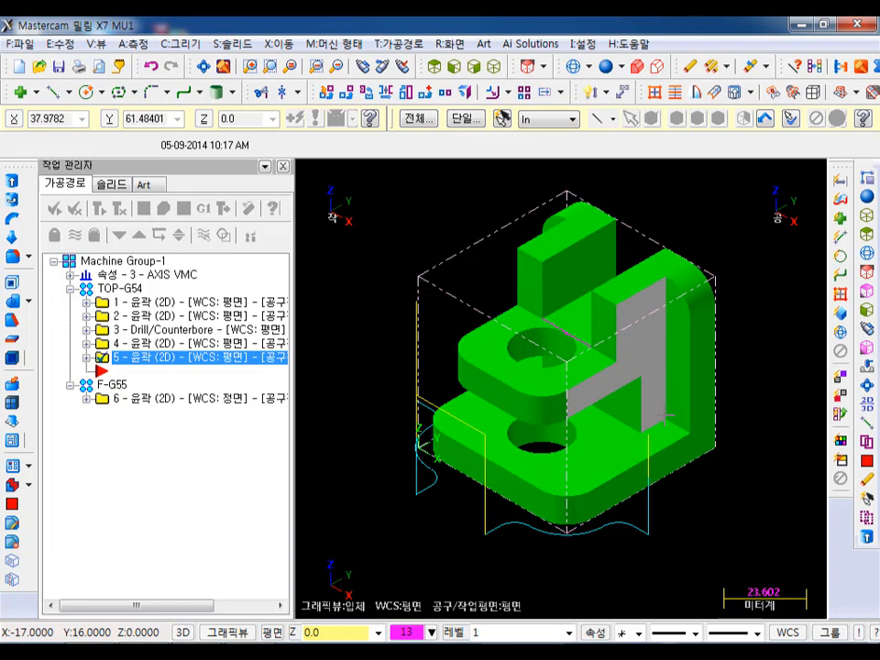
- Place the insertion point at the end of F-G55, and set the WCS to Front with the tool and construction planes at Top (WCS)
left_click(119, 236)
left_click(120, 237)
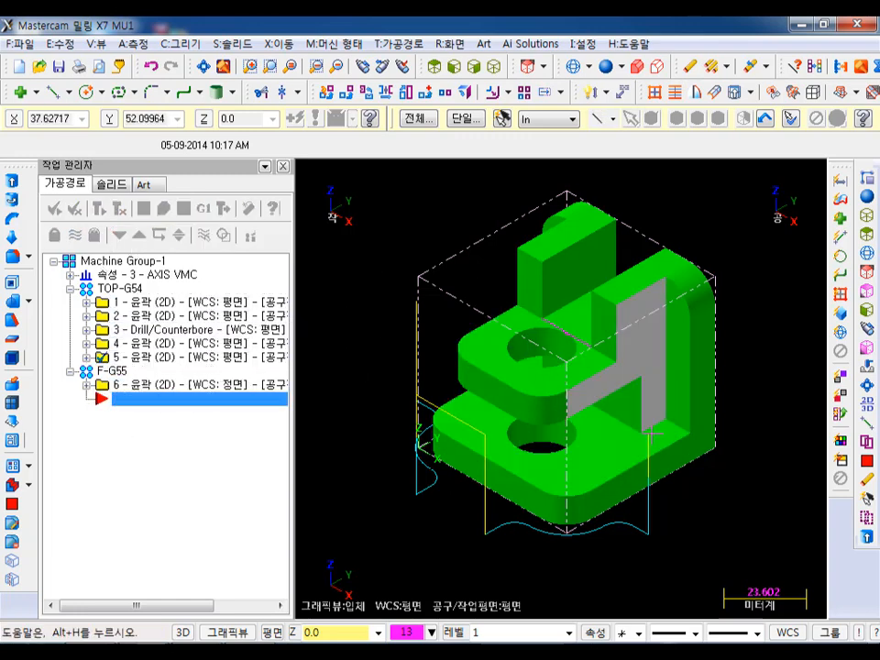
left_click(787, 632)
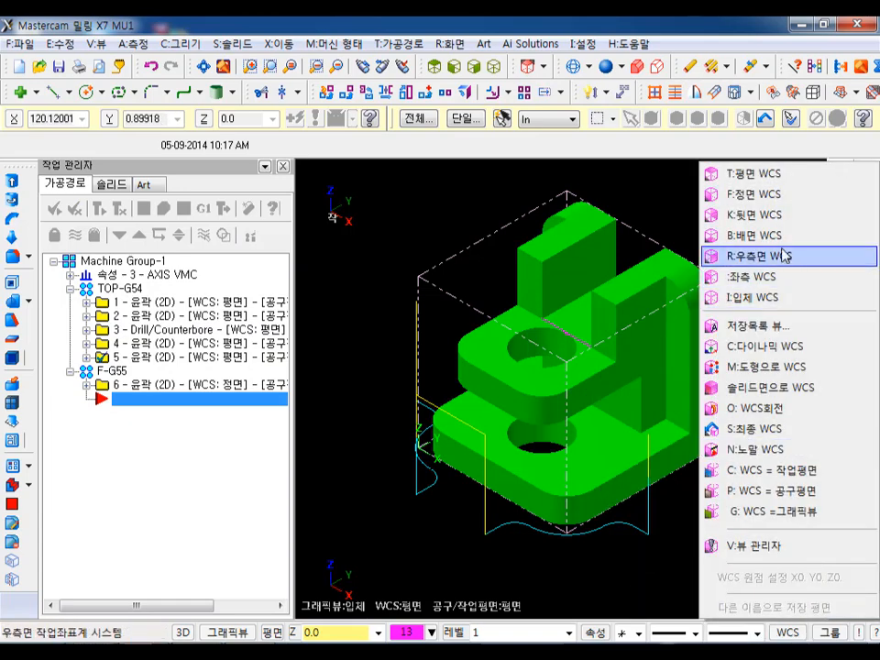
left_click(757, 200)
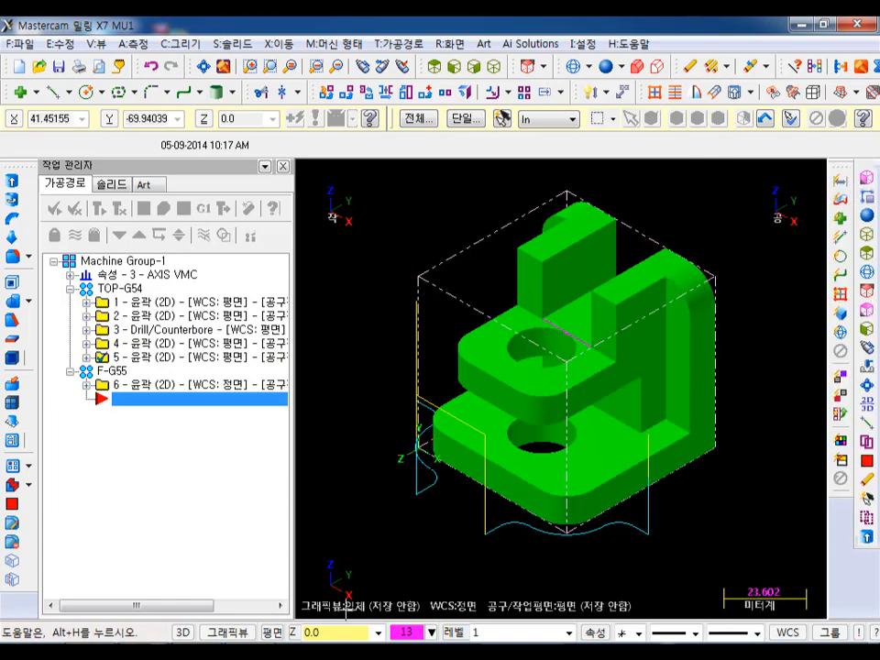
left_click(279, 633)
left_click(332, 159)
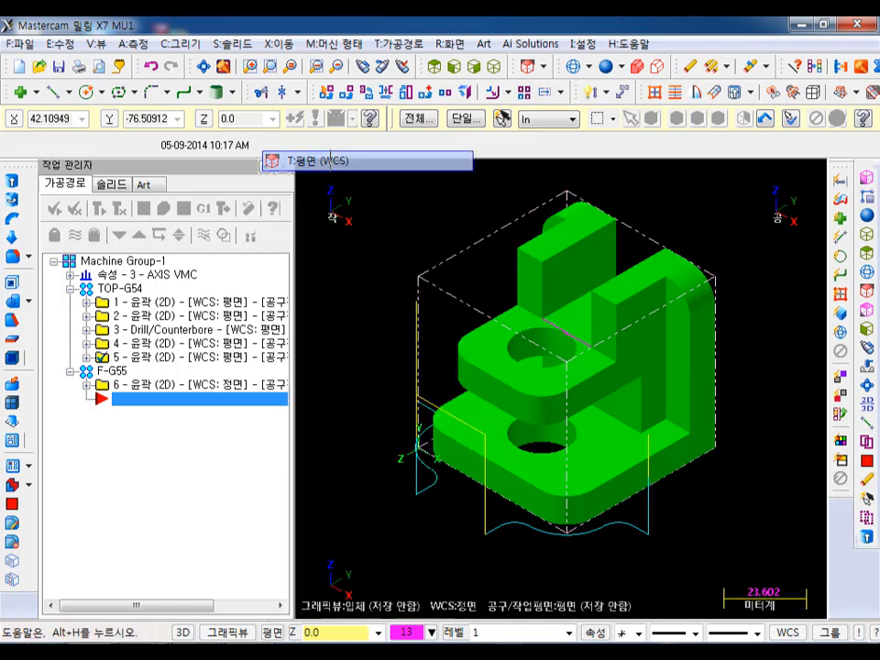
- Hide the displayed toolpaths of all operations in Machine Group-1
left_click(165, 261)
left_click(76, 236)
scroll(757, 320, "up", 1)
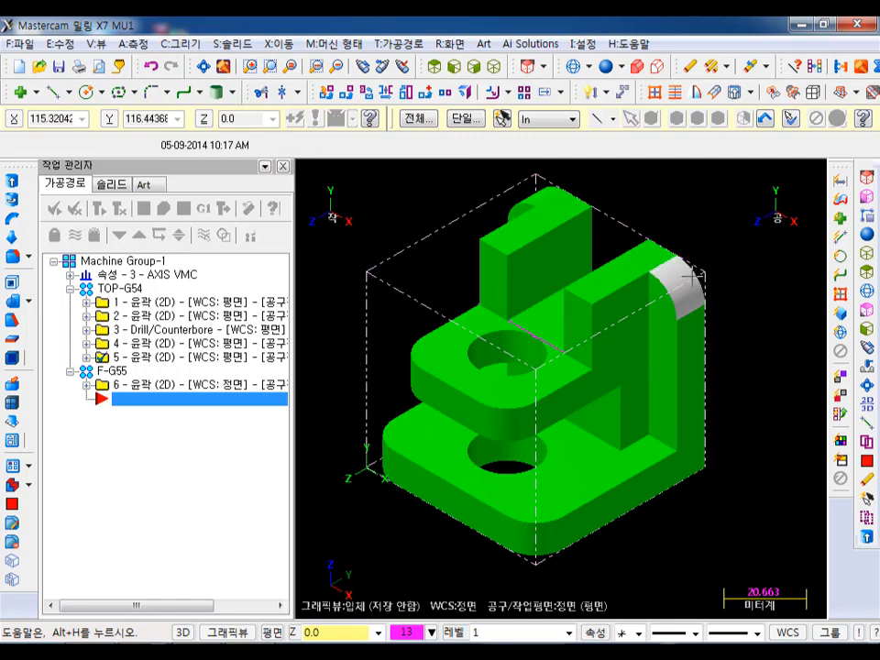
- Create a contour toolpath chaining the back arc edges of the rear wall's two rounded upper corners in wireframe display
left_click(400, 43)
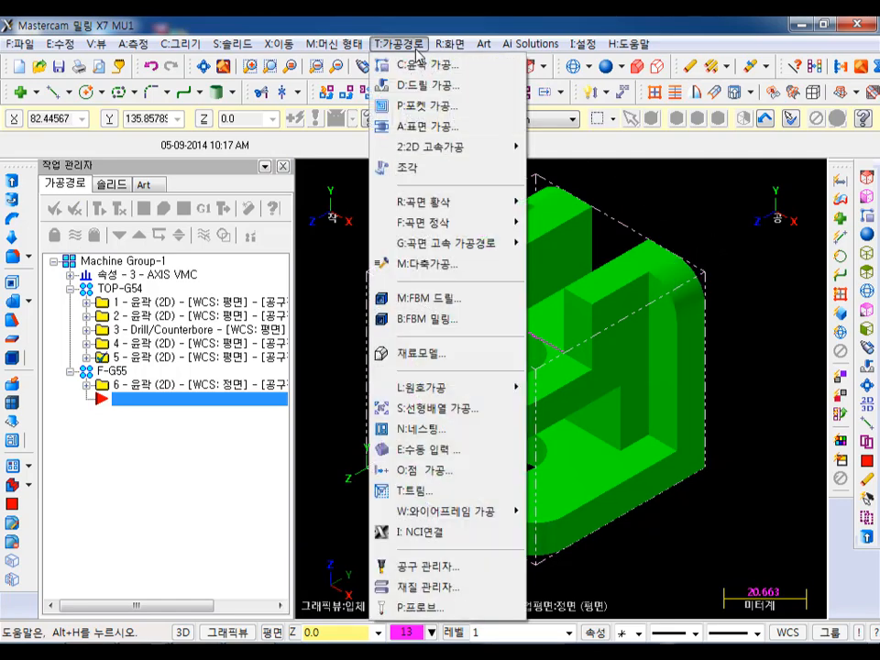
left_click(422, 66)
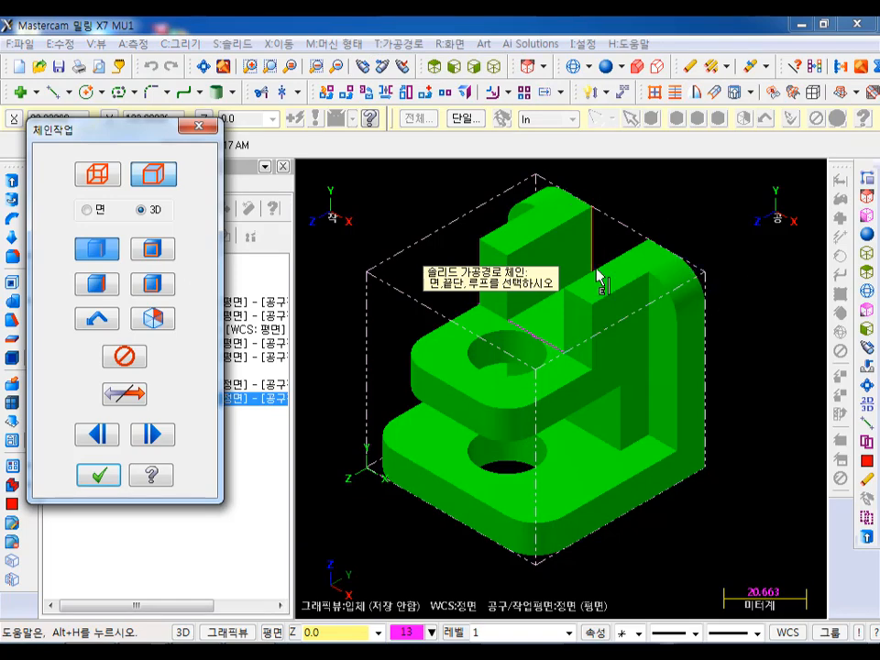
scroll(598, 458, "down", 1)
key("alt+s")
scroll(559, 227, "up", 3)
scroll(601, 242, "up", 1)
middle_click_drag(560, 230, 532, 320)
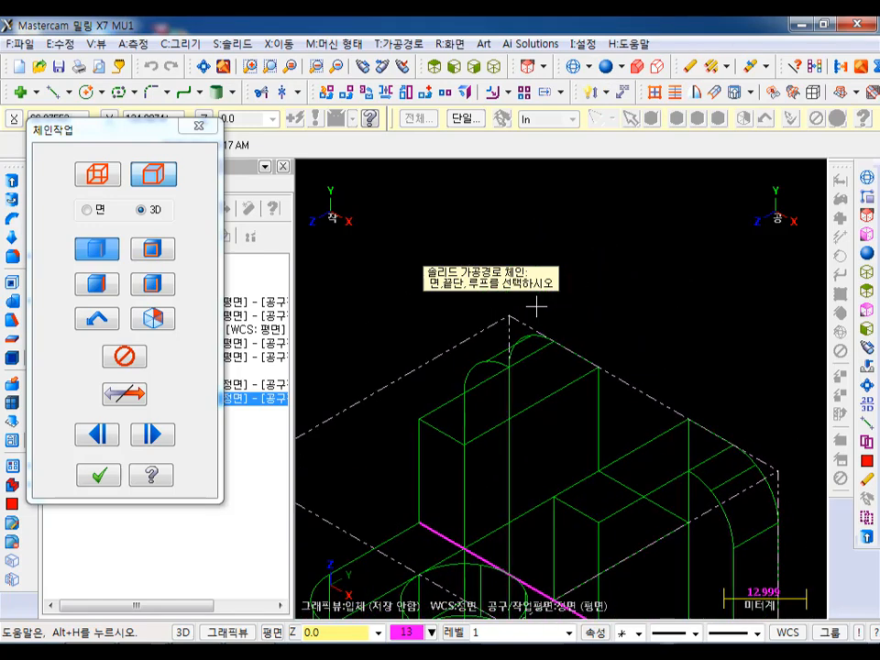
scroll(543, 324, "up", 1)
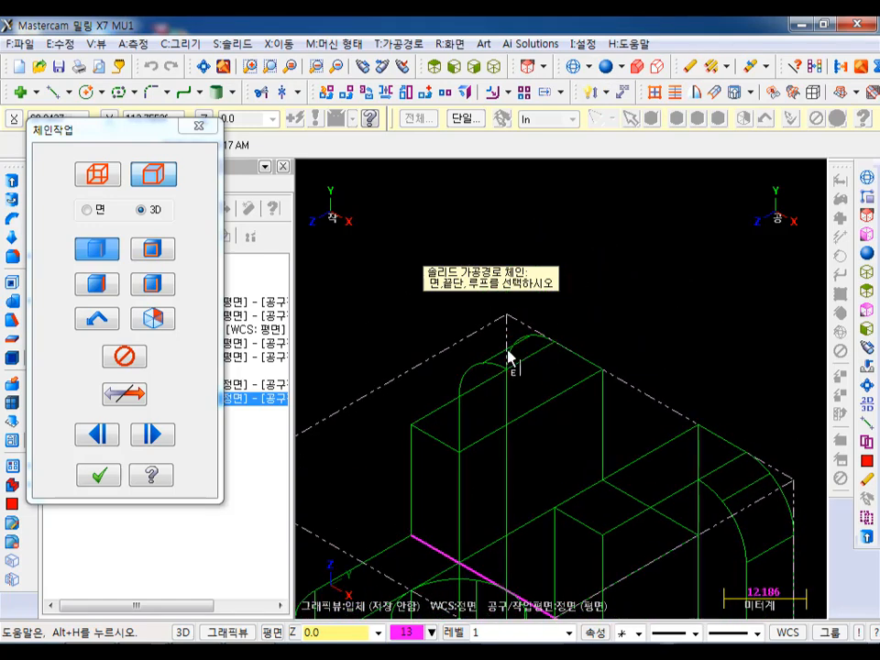
mouse_move(561, 354)
middle_mouse_down()
mouse_move(652, 338)
mouse_move(548, 329)
middle_mouse_up()
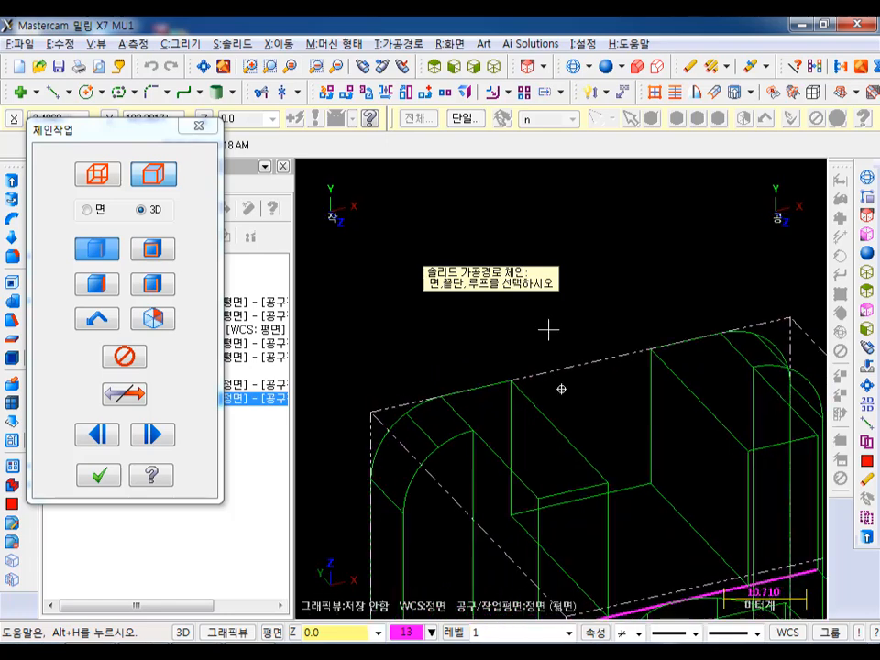
left_click(379, 463)
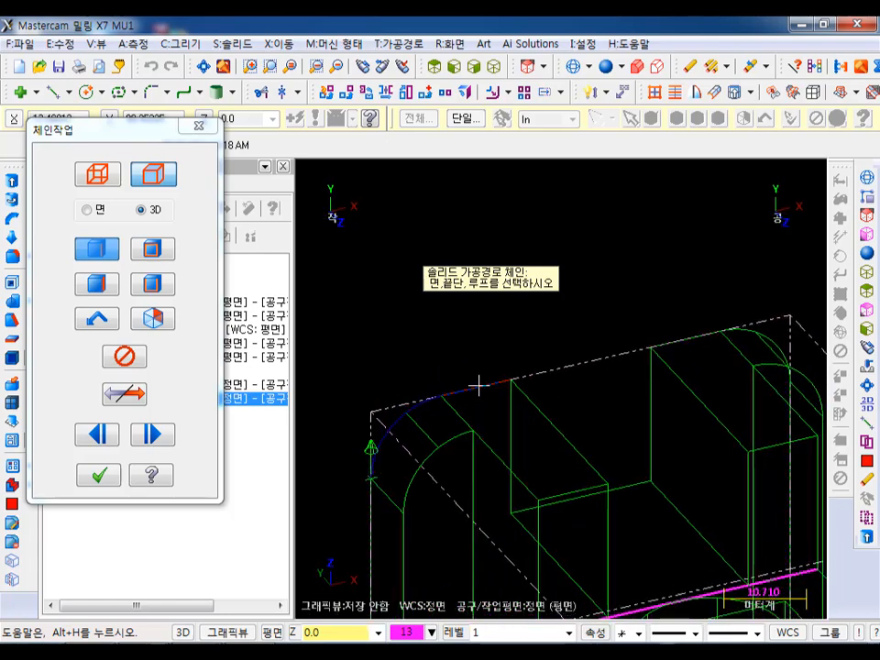
scroll(336, 370, "down", 2)
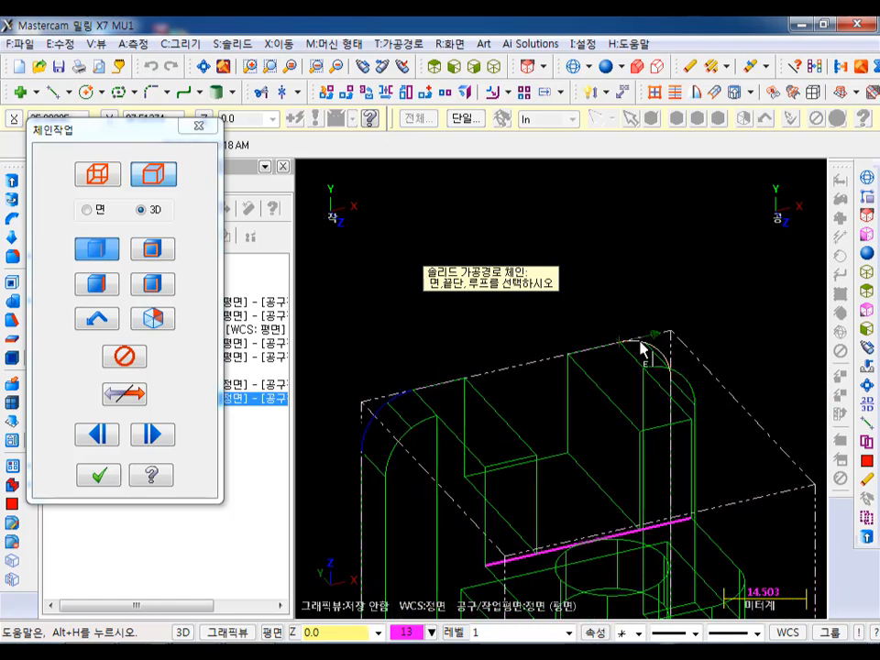
scroll(647, 265, "down", 2)
scroll(674, 223, "down", 1)
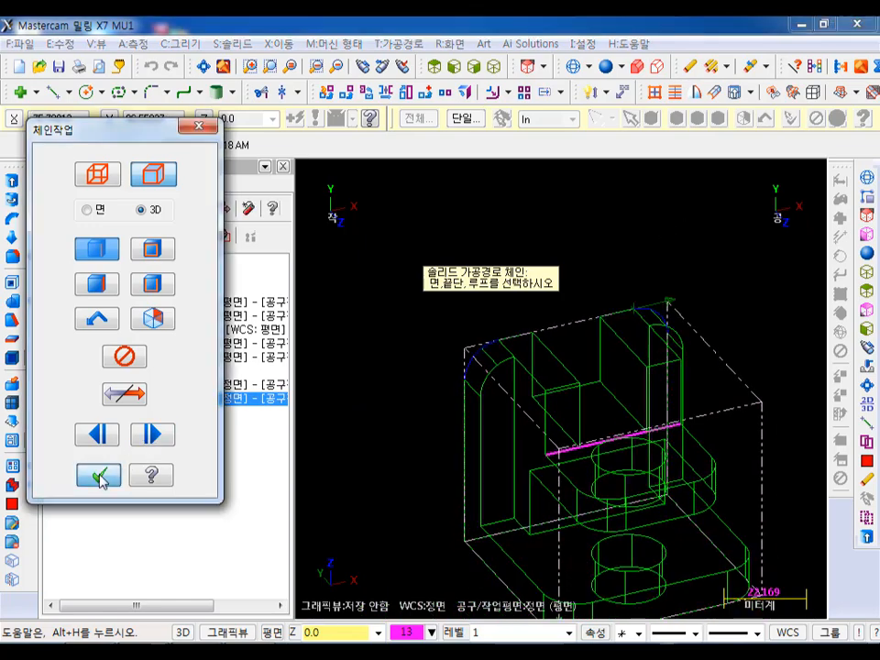
left_click(101, 476)
- Set the top of stock to -50 absolute and the depth to 0 incremental from points on the rounded corner, and accept the contour
left_click(114, 159)
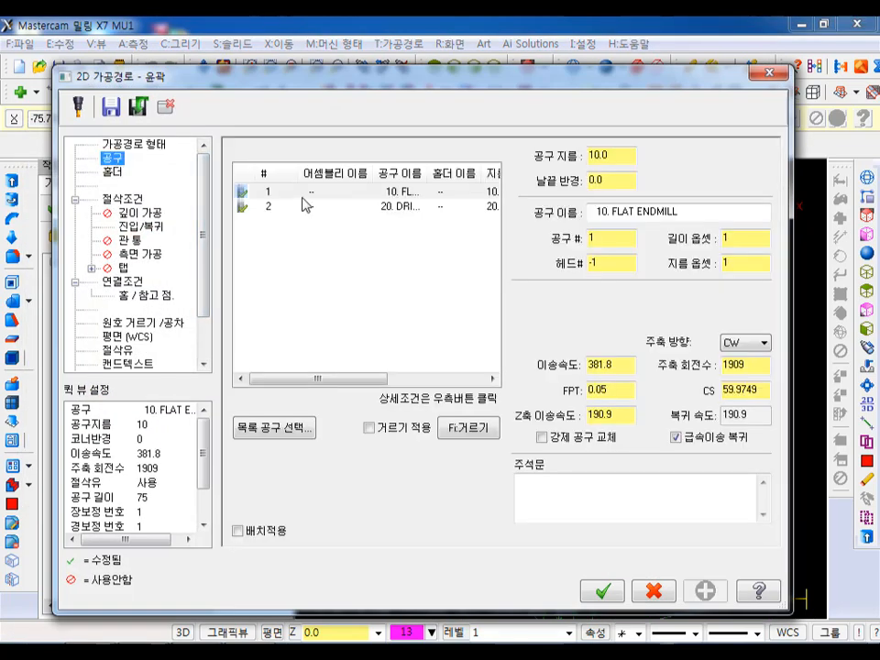
left_click(144, 228)
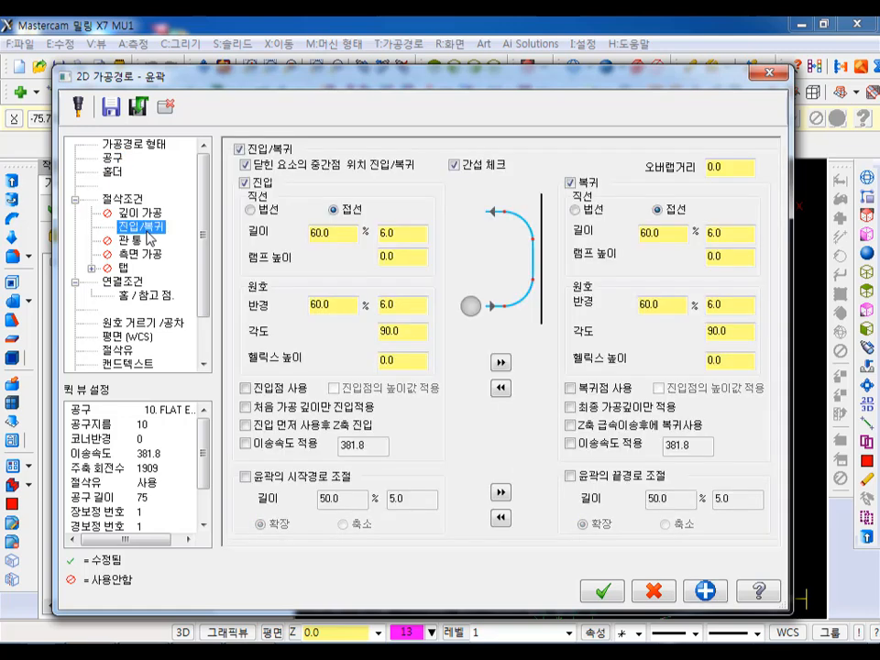
left_click(125, 282)
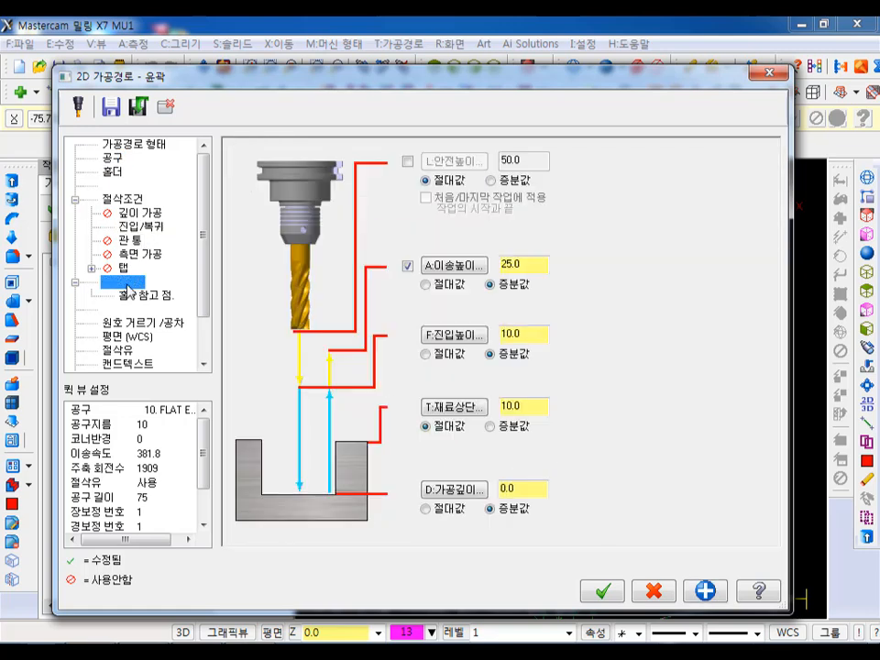
left_click(481, 407)
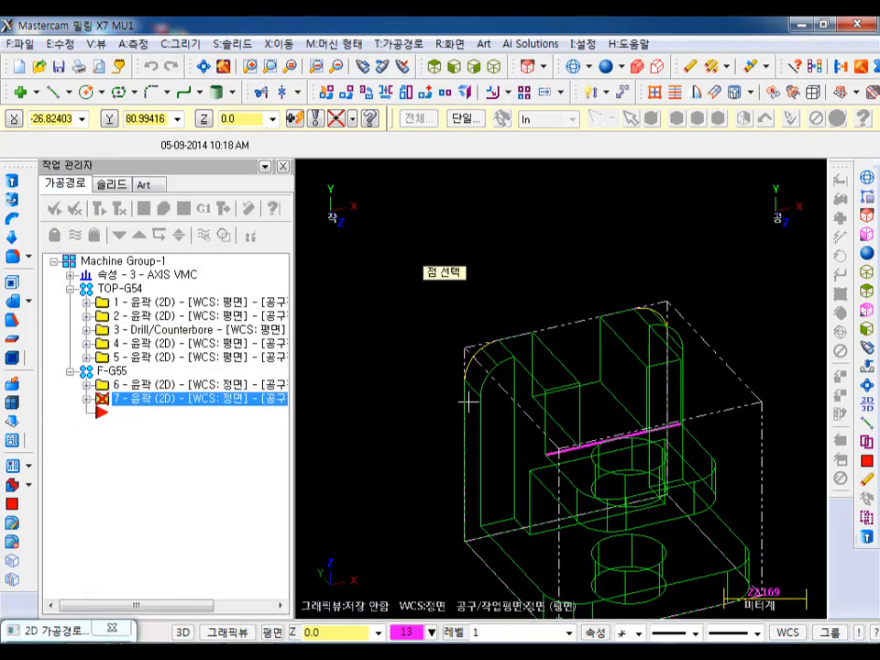
left_click(478, 392)
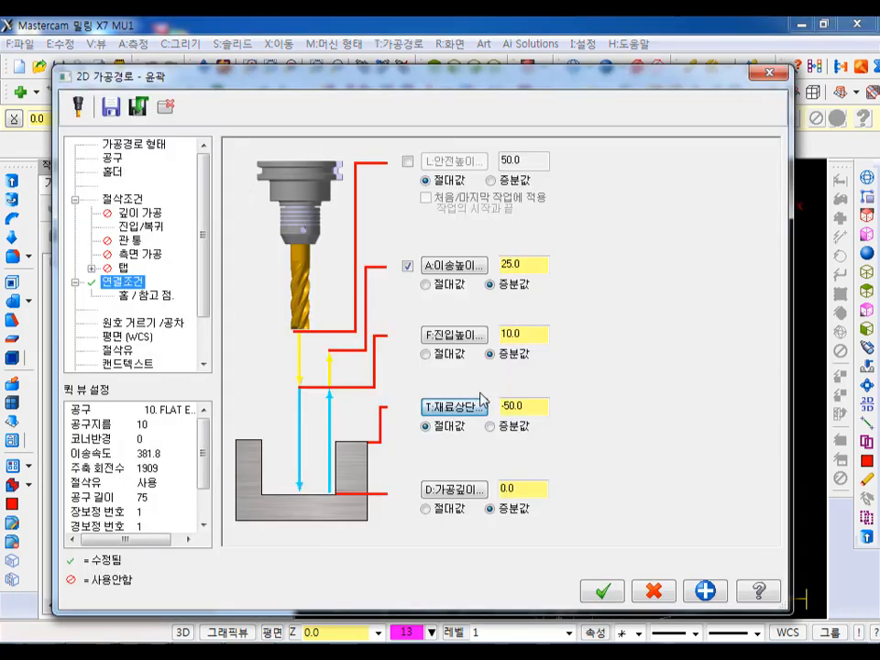
left_click(456, 491)
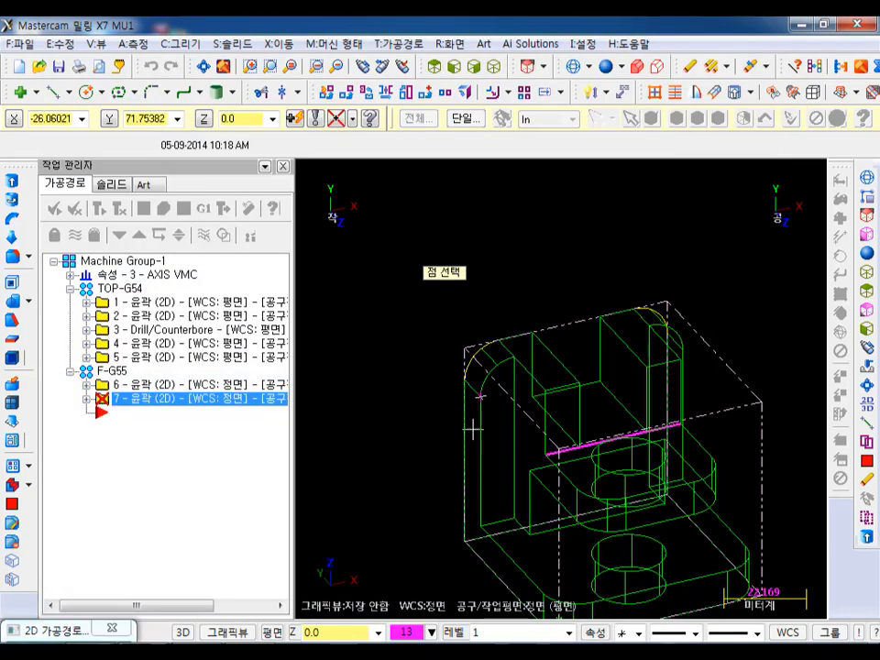
left_click(468, 380)
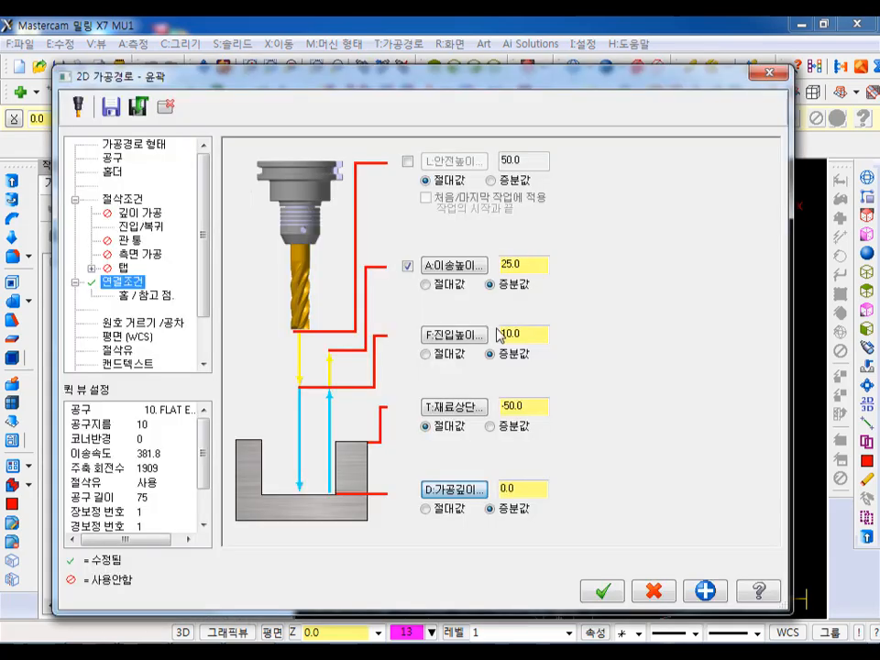
left_click(602, 591)
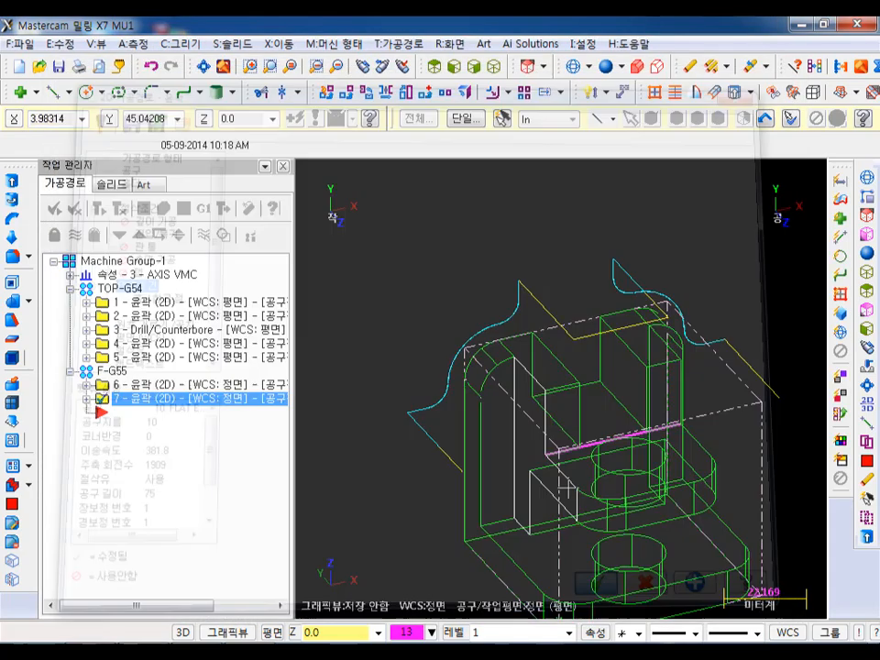
- Inspect the new upper-corner contour toolpath from the isometric view and from rotated angles
left_click(497, 66)
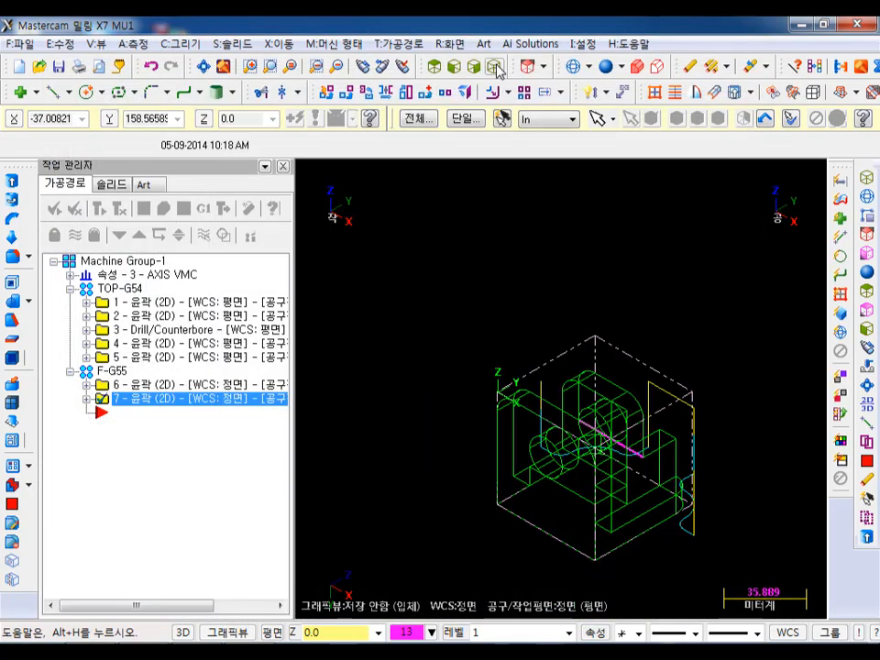
middle_click_drag(720, 353, 685, 454)
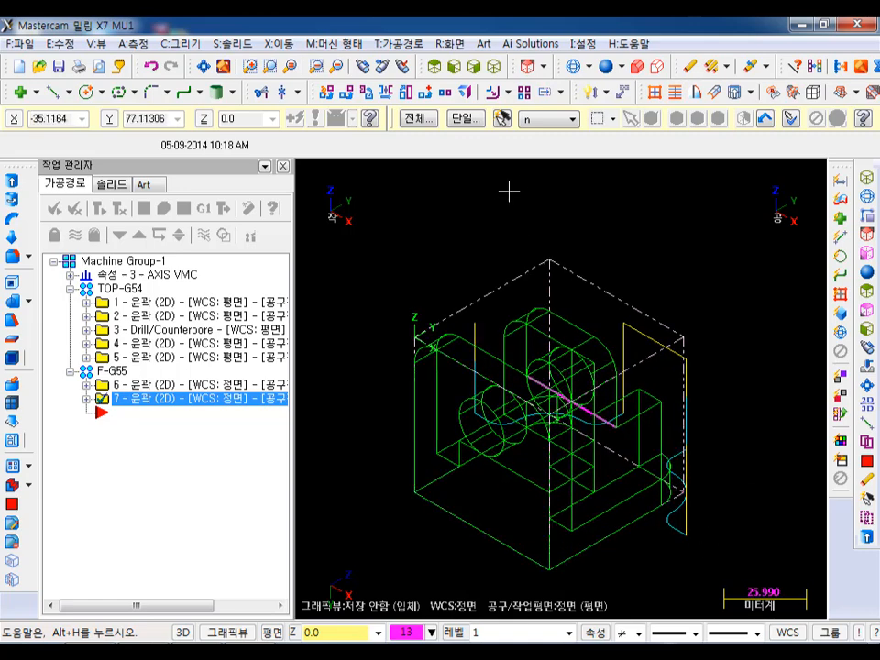
scroll(530, 311, "down", 1)
middle_click_drag(531, 305, 529, 180)
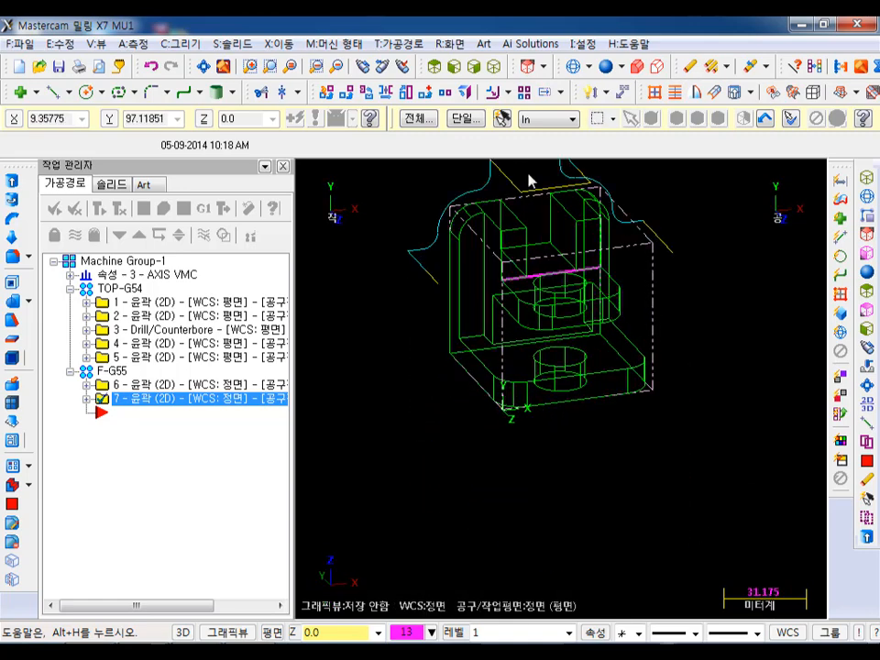
left_click(494, 66)
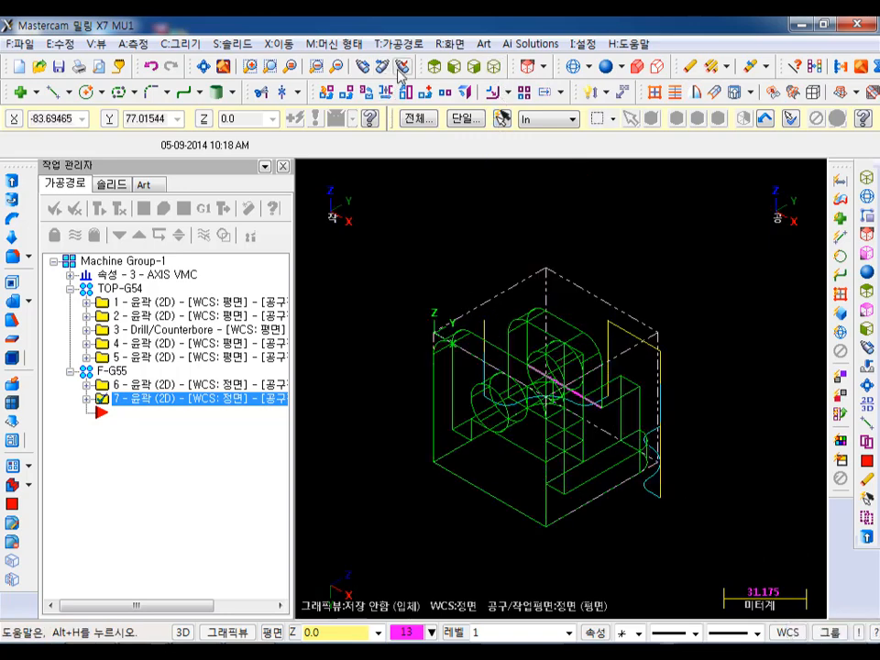
left_click(365, 67)
left_click(586, 341)
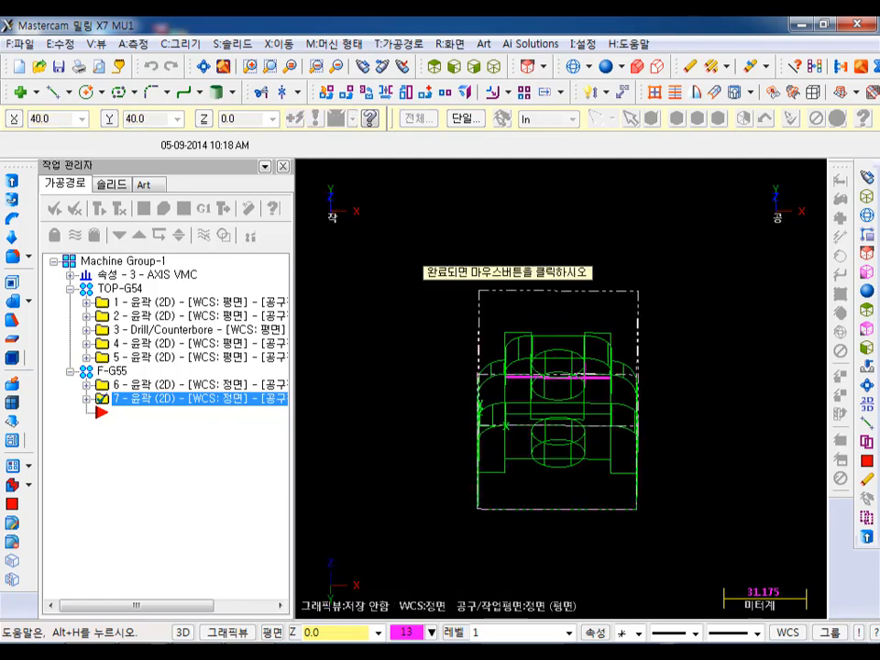
left_click(656, 442)
scroll(787, 251, "up", 5)
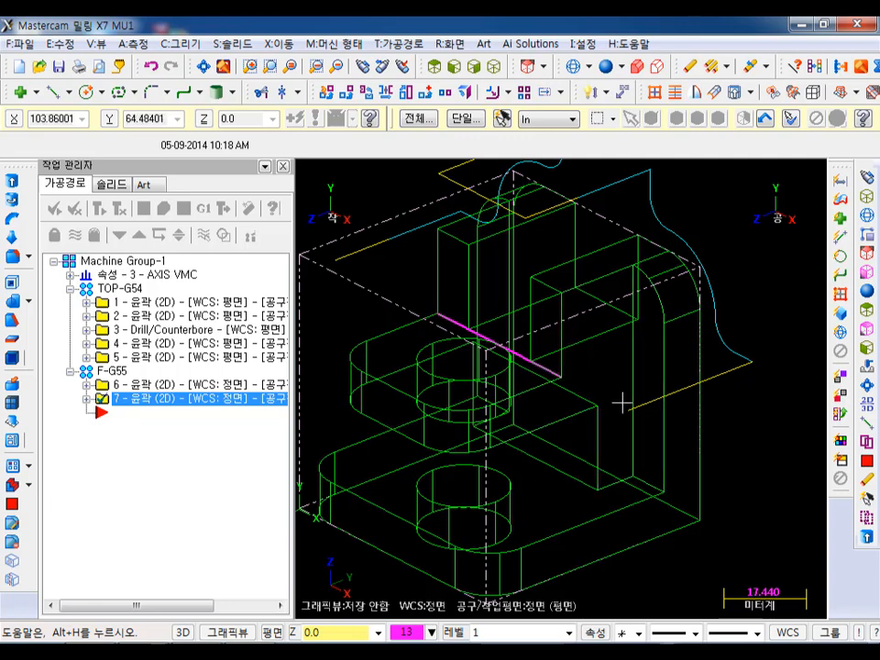
- Create another contour, chaining the two vertical edges where the ribs meet the rear wall, one running downward and the other upward
left_click(399, 44)
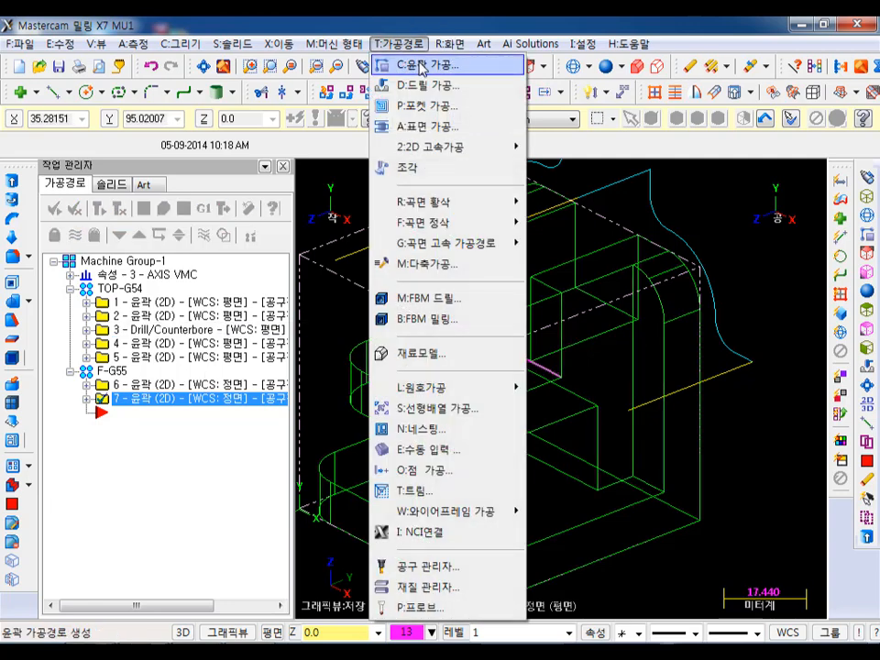
left_click(431, 63)
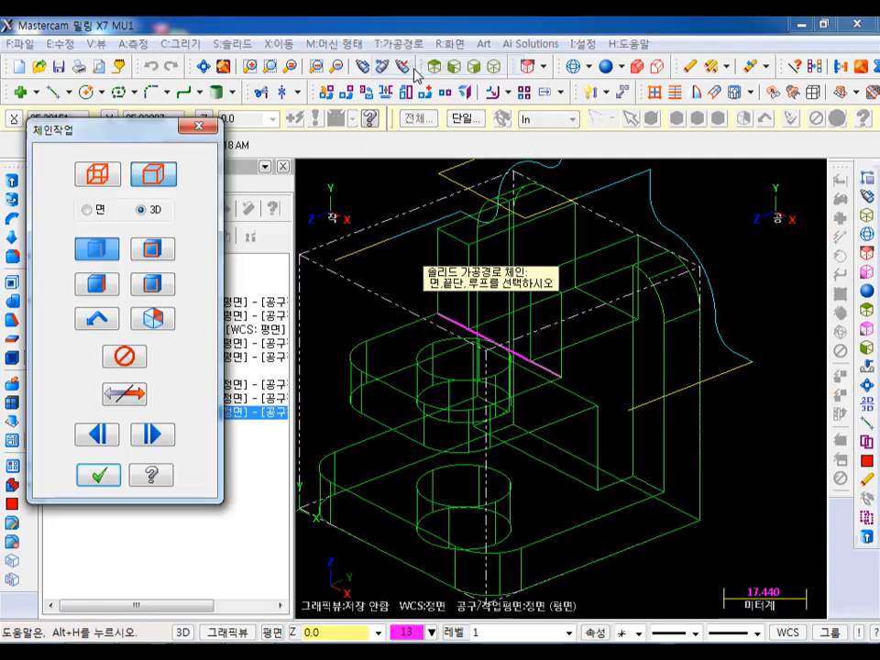
left_click(634, 298)
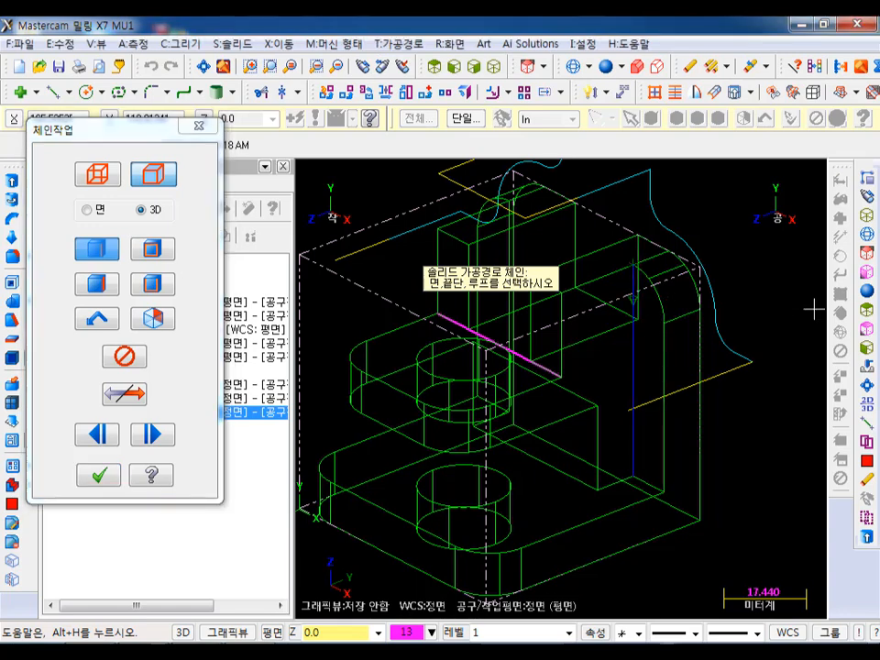
scroll(792, 401, "down", 3)
scroll(581, 195, "up", 2)
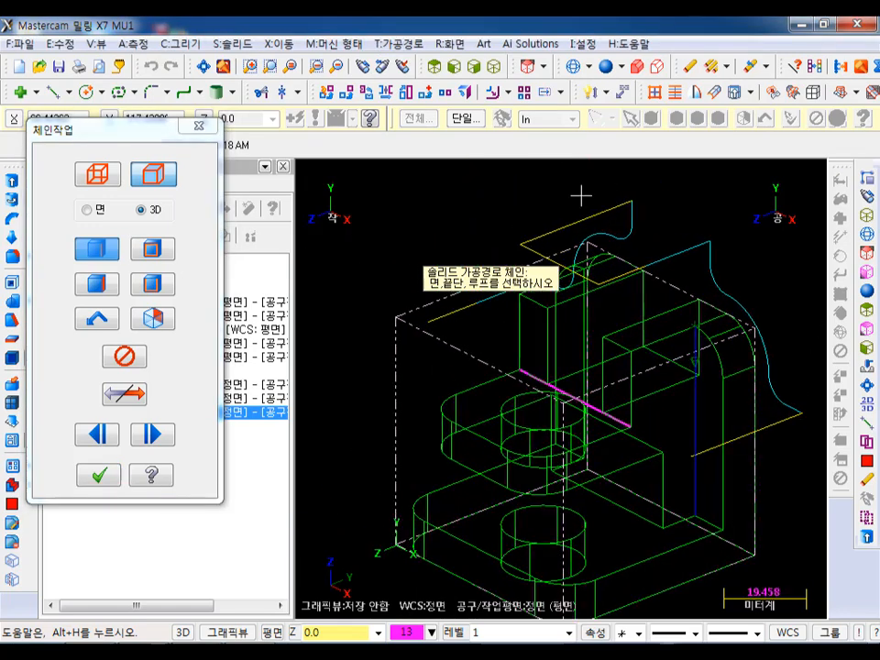
scroll(567, 325, "down", 2)
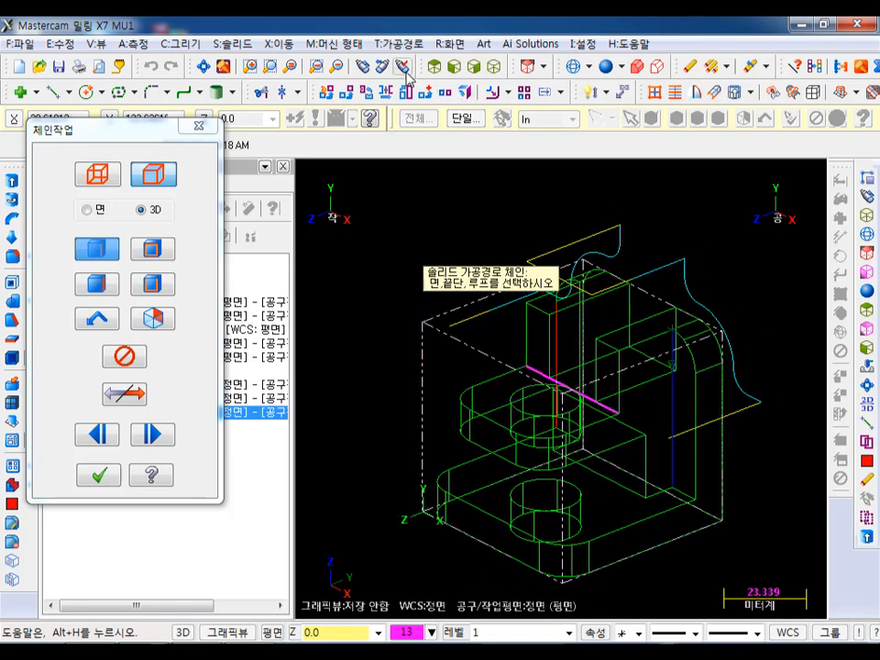
left_click(364, 67)
left_click(555, 308)
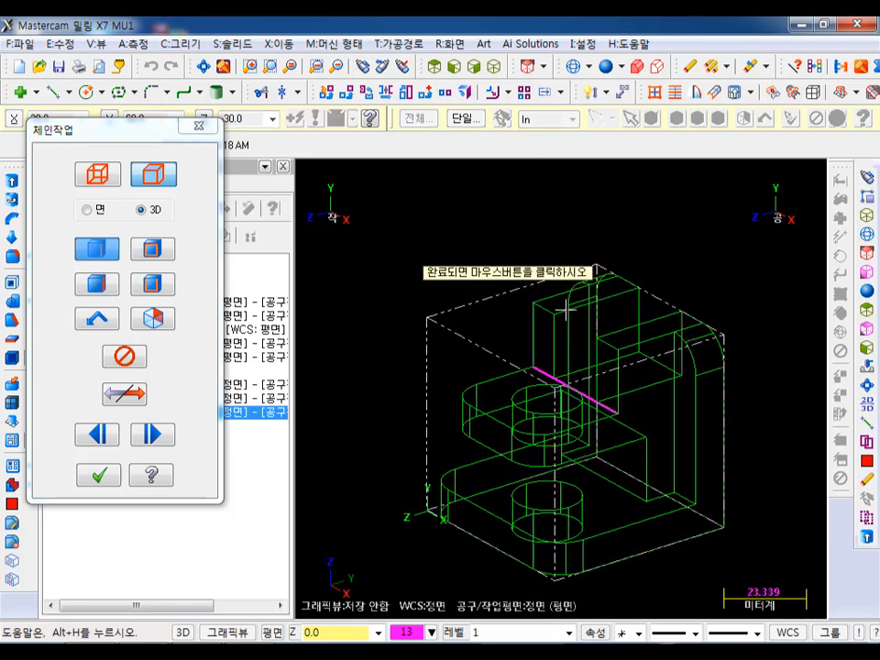
left_click(469, 389)
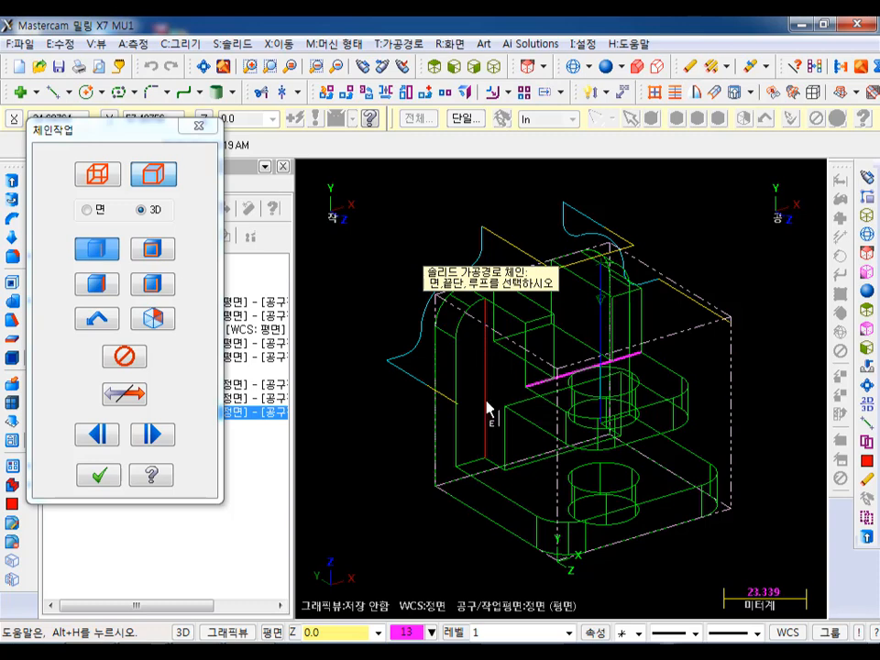
left_click(485, 451)
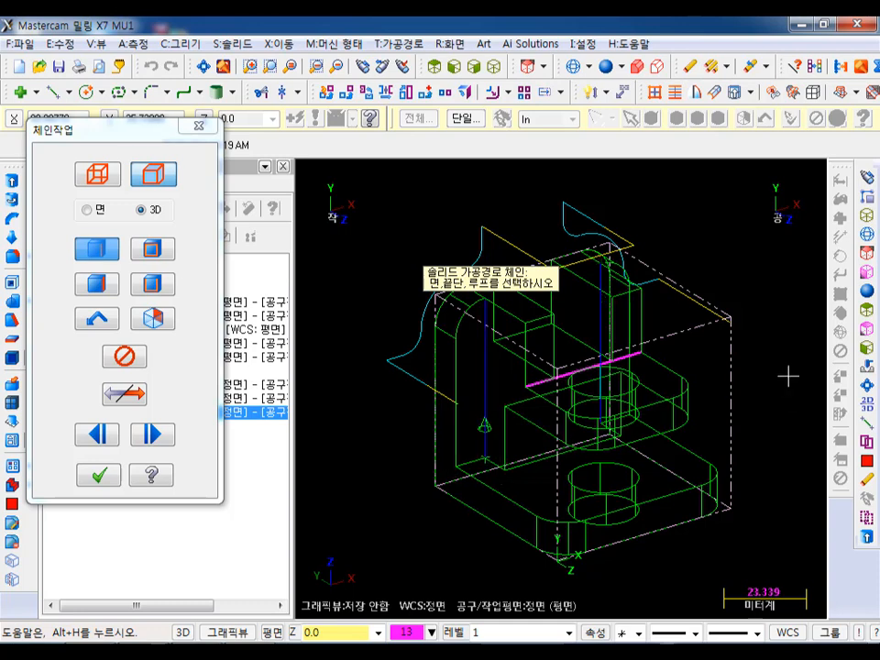
left_click(102, 478)
- Set the contour's lead-in to a perpendicular line of 120% (12 mm) with a zero arc radius, and copy these settings to the lead-out
left_click(120, 163)
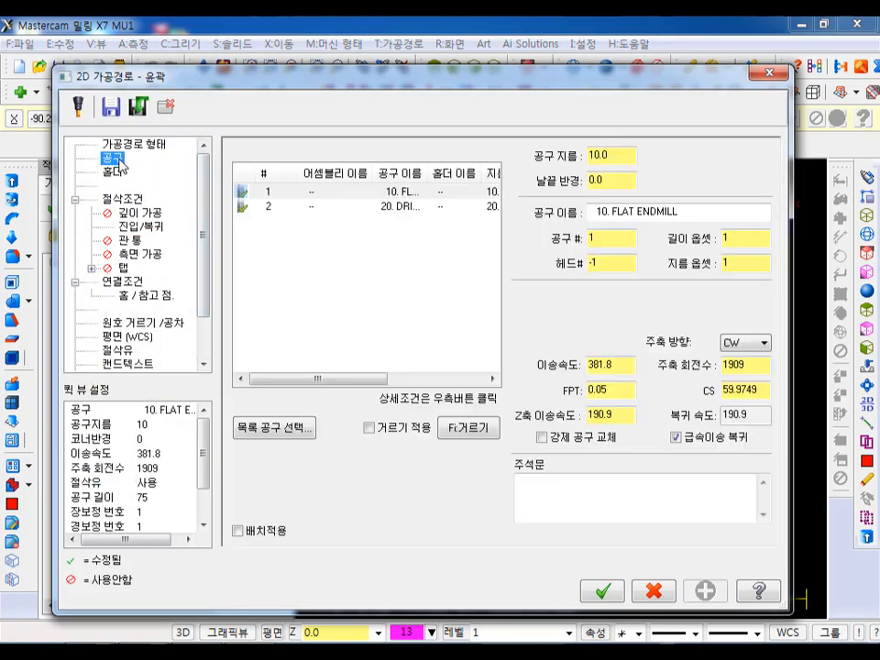
left_click(132, 198)
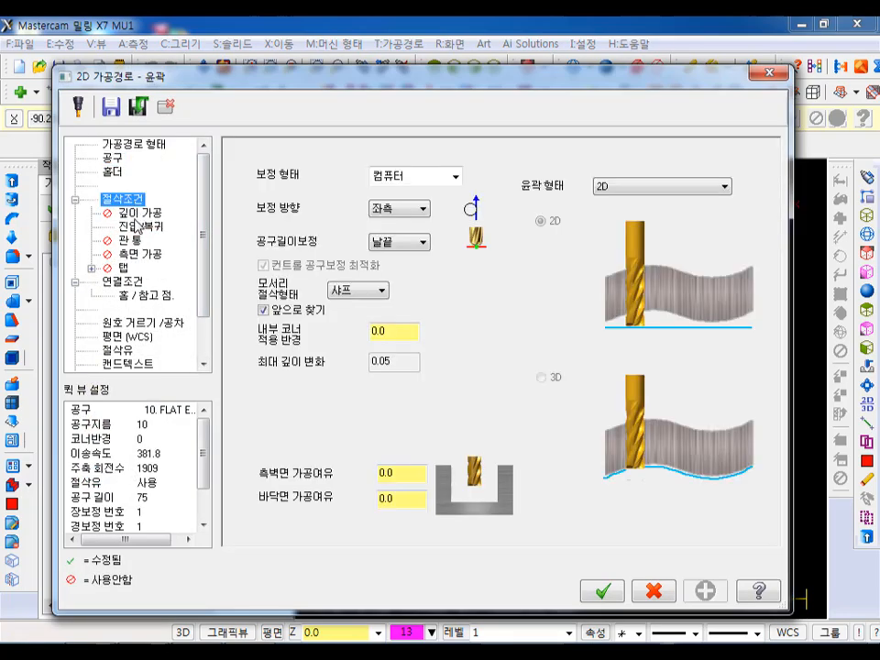
left_click(137, 227)
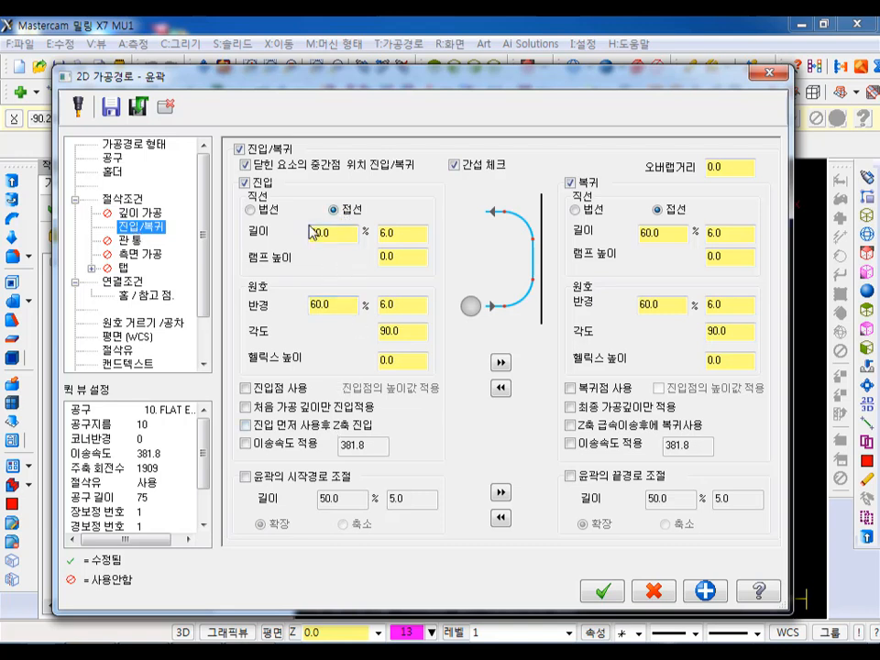
left_click(250, 211)
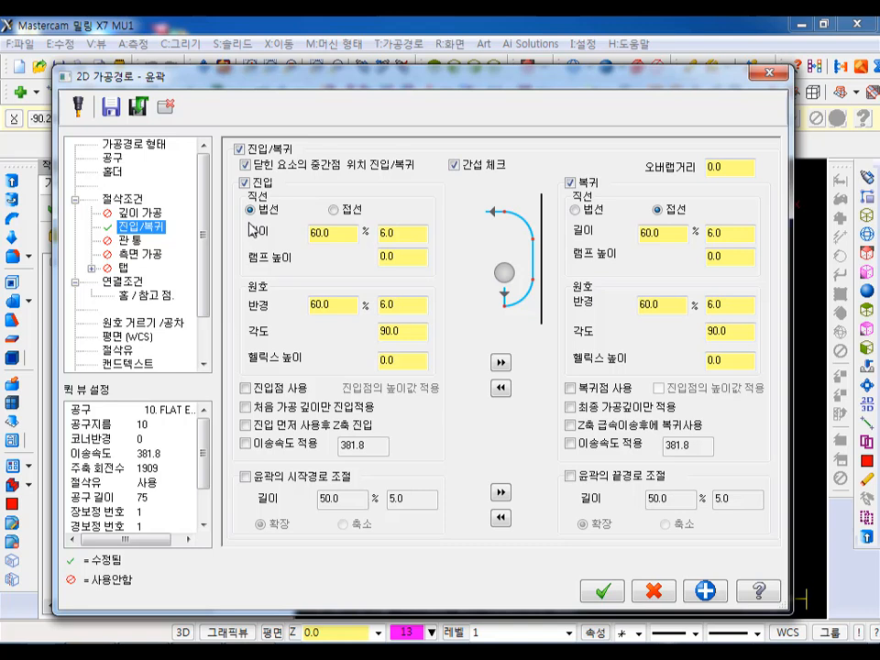
double_click(338, 304)
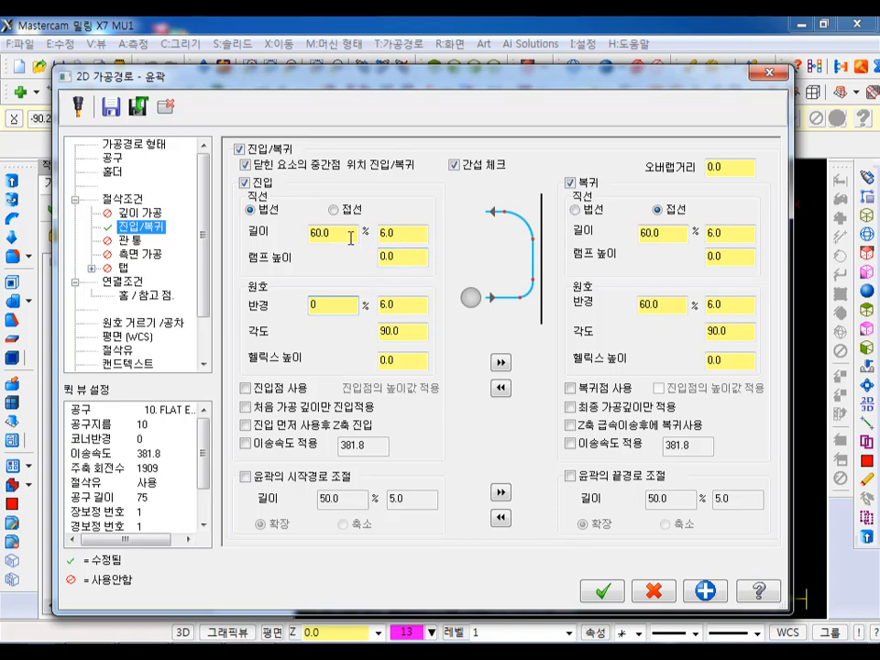
left_click(350, 237)
left_click(414, 236)
left_click(500, 361)
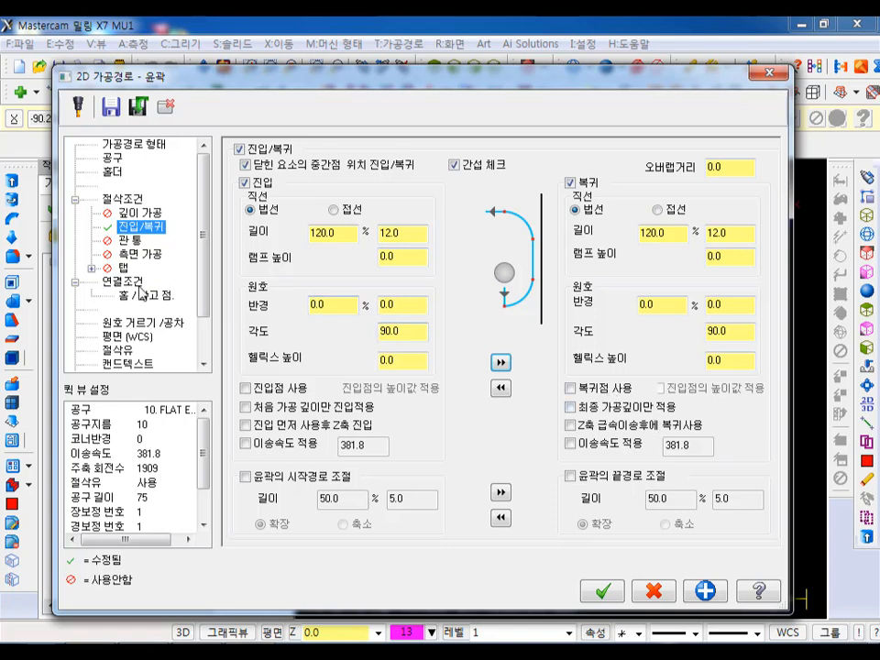
- Set the top of stock to 10 incremental and the depth to 0 incremental from the vertical edge's lower endpoint, and accept the contour
left_click(138, 281)
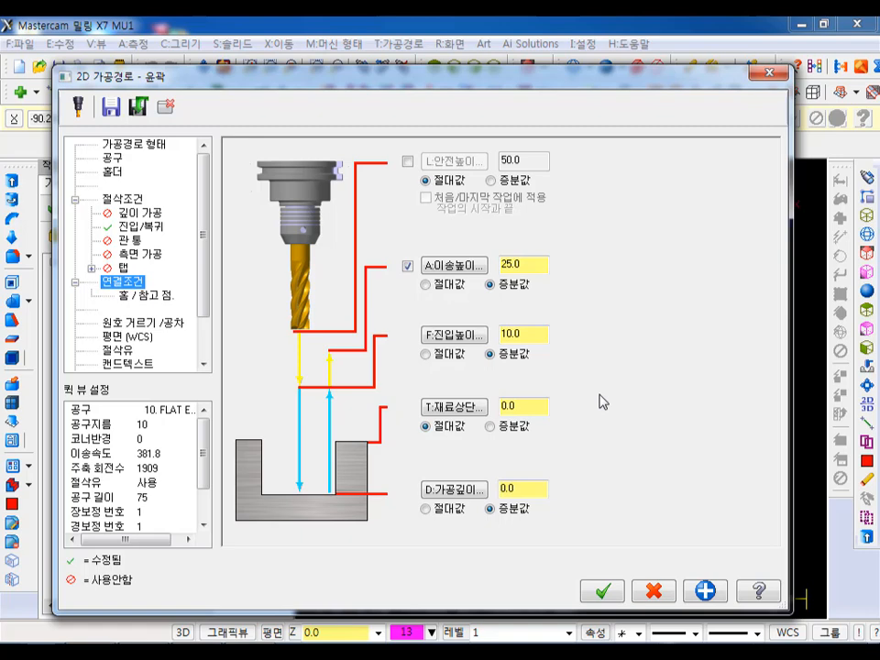
left_click(449, 408)
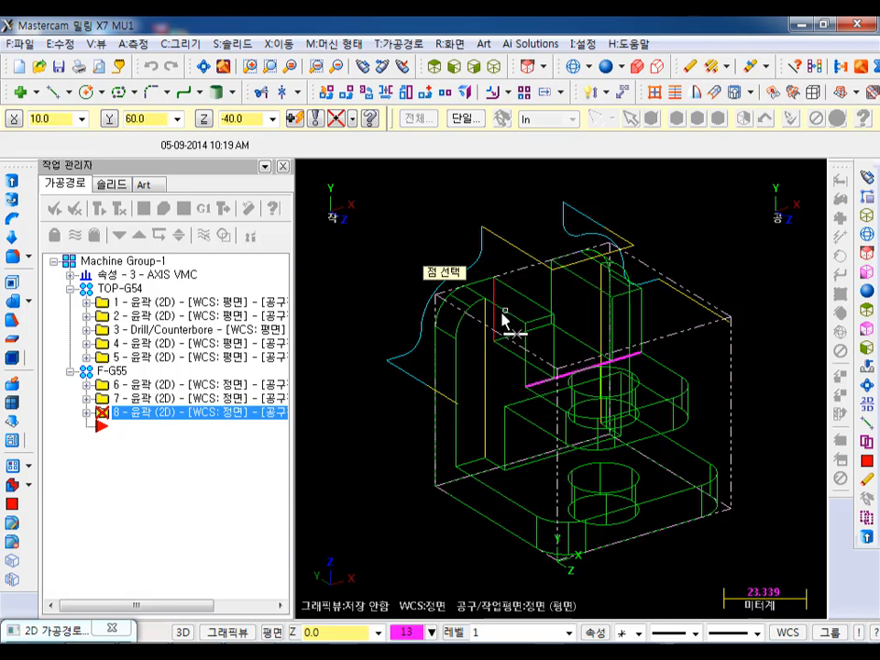
left_click(487, 458)
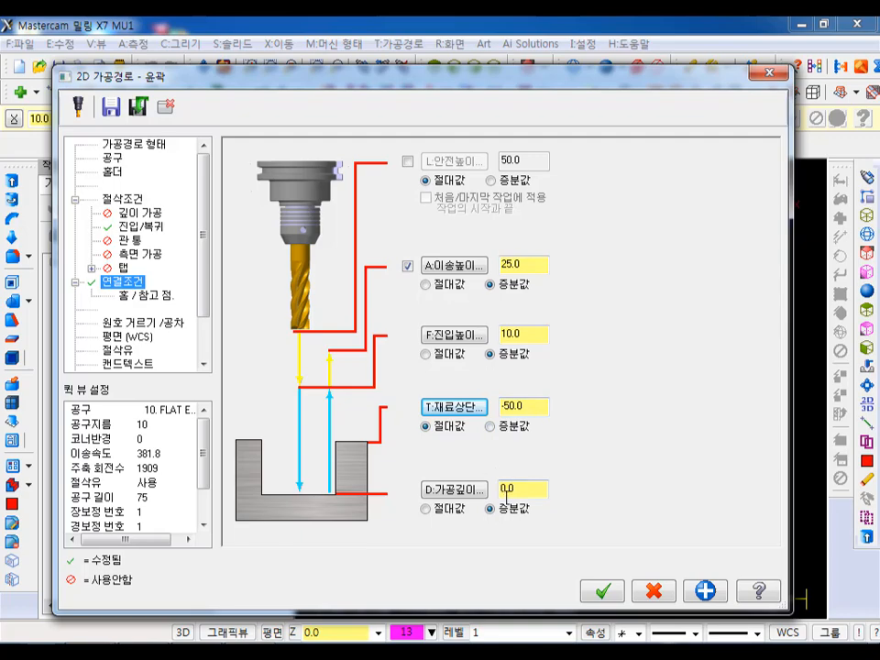
left_click(462, 493)
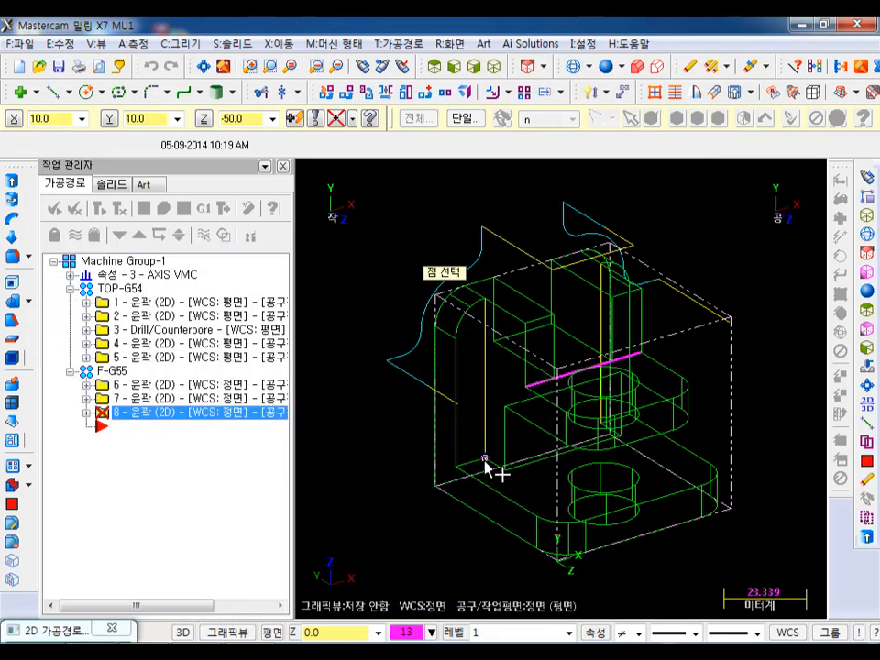
left_click(484, 460)
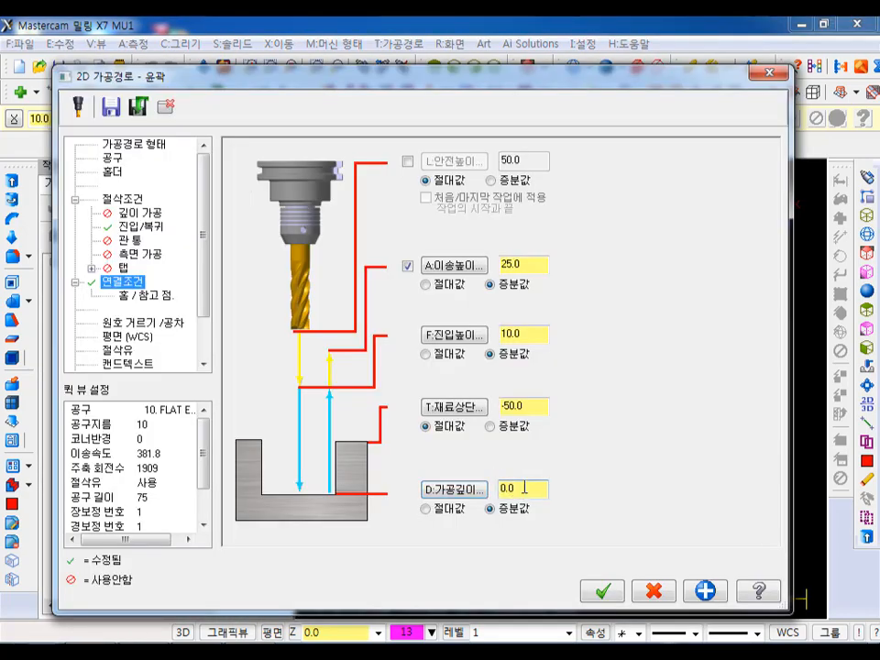
left_click_drag(530, 410, 459, 417)
left_click(490, 426)
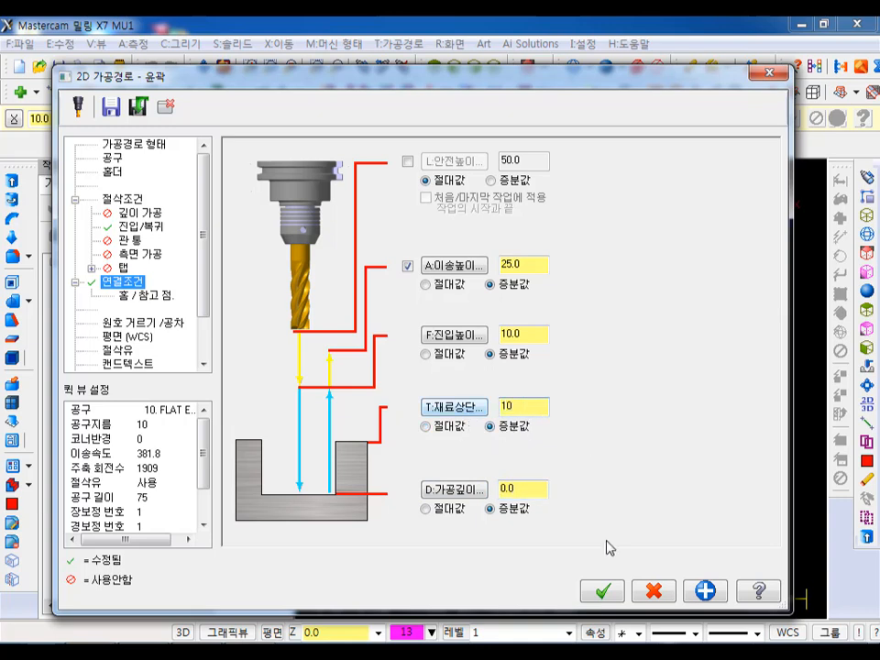
left_click(601, 591)
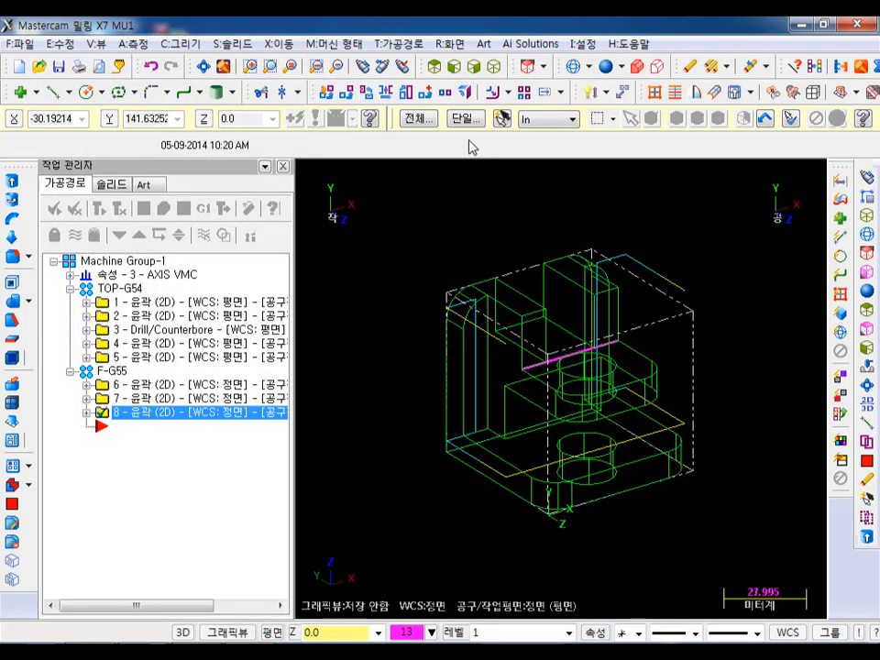
- Backplot the vertical-edge contour step by step, checking the tool's entry, exit and clearance along both edges
middle_click_drag(520, 356, 762, 464)
left_click(143, 209)
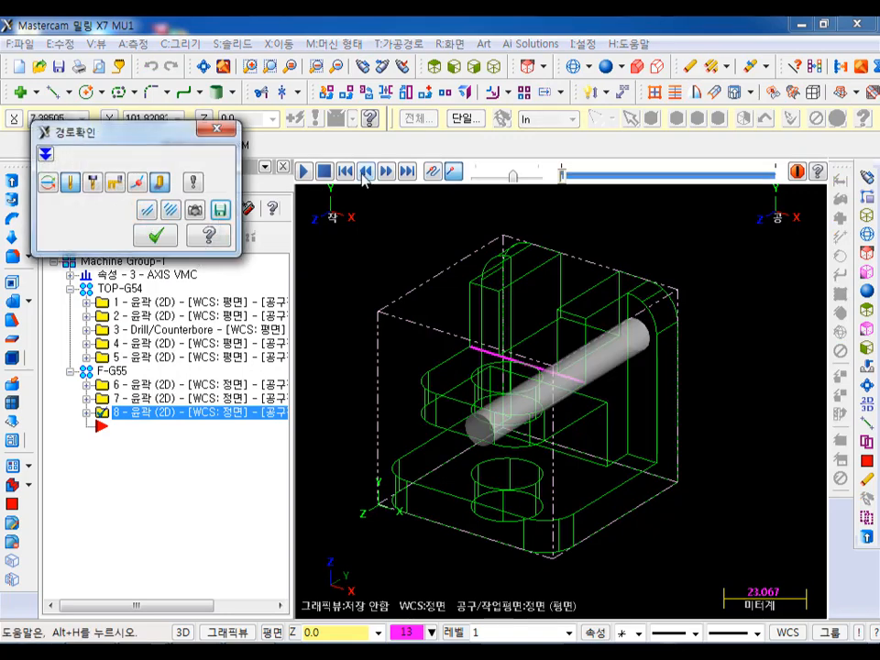
key("s")
key("s")
key("s")
key("s")
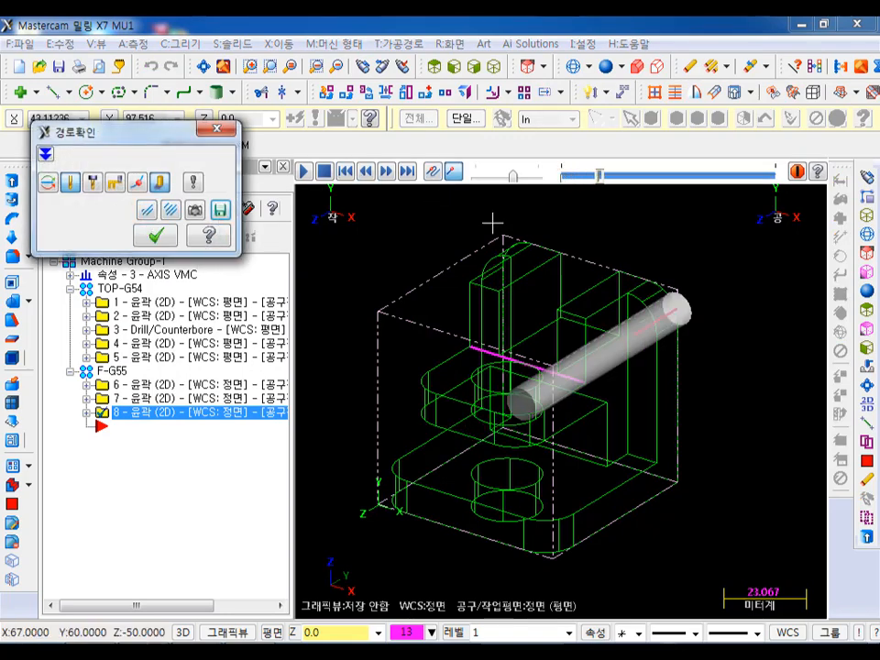
key("s")
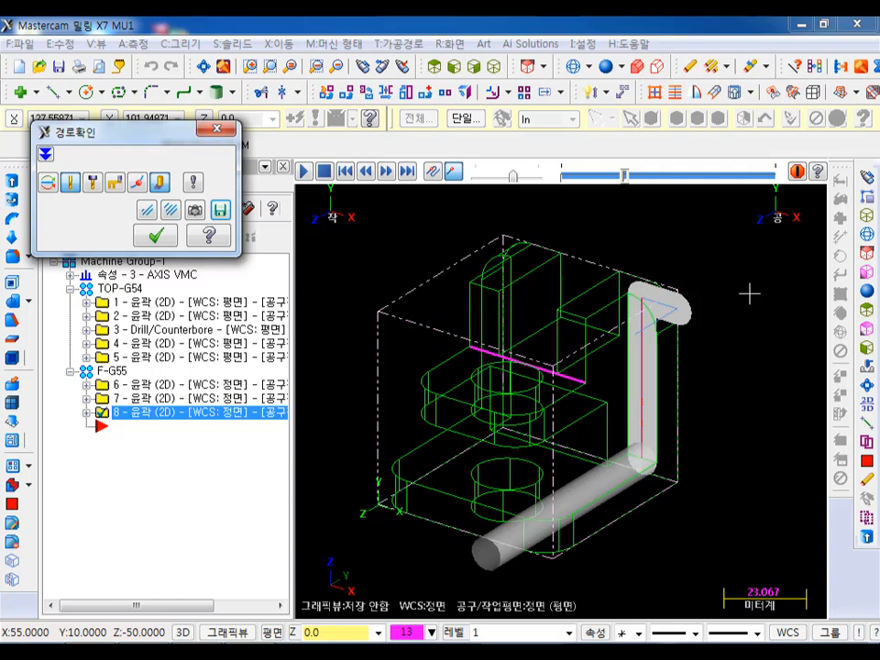
key("s")
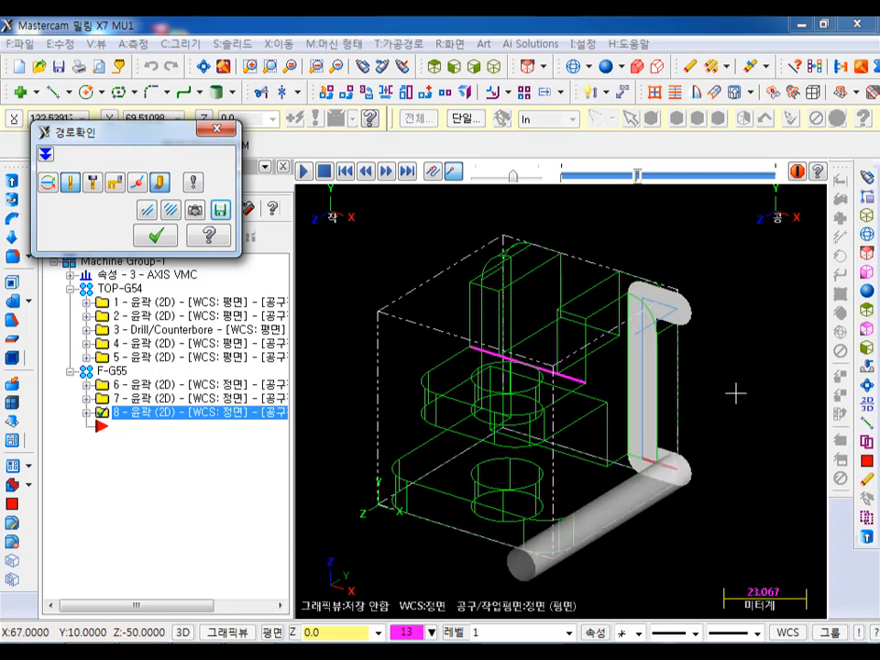
scroll(723, 388, "up", 1)
scroll(594, 472, "up", 2)
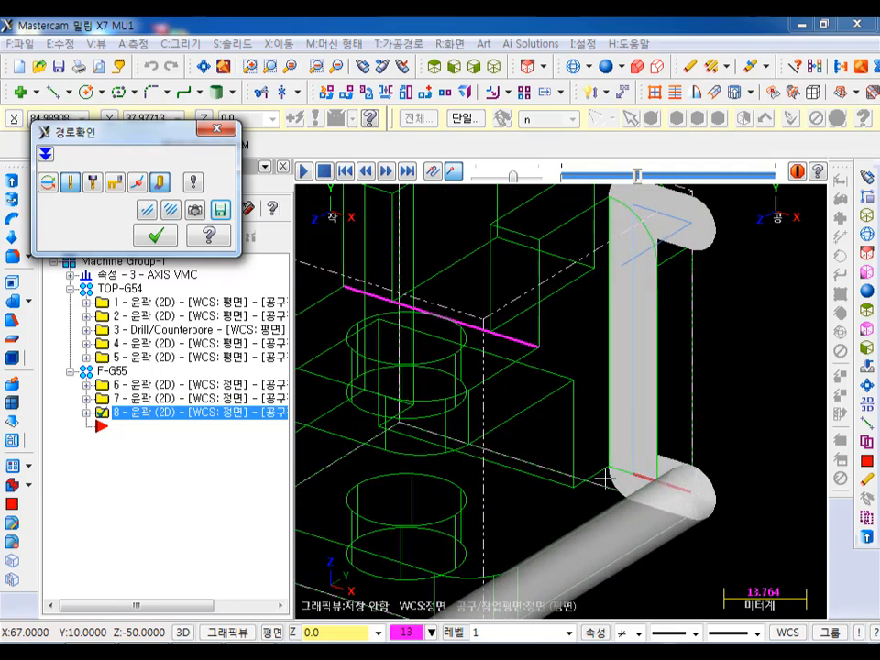
scroll(630, 486, "down", 1)
scroll(634, 488, "down", 1)
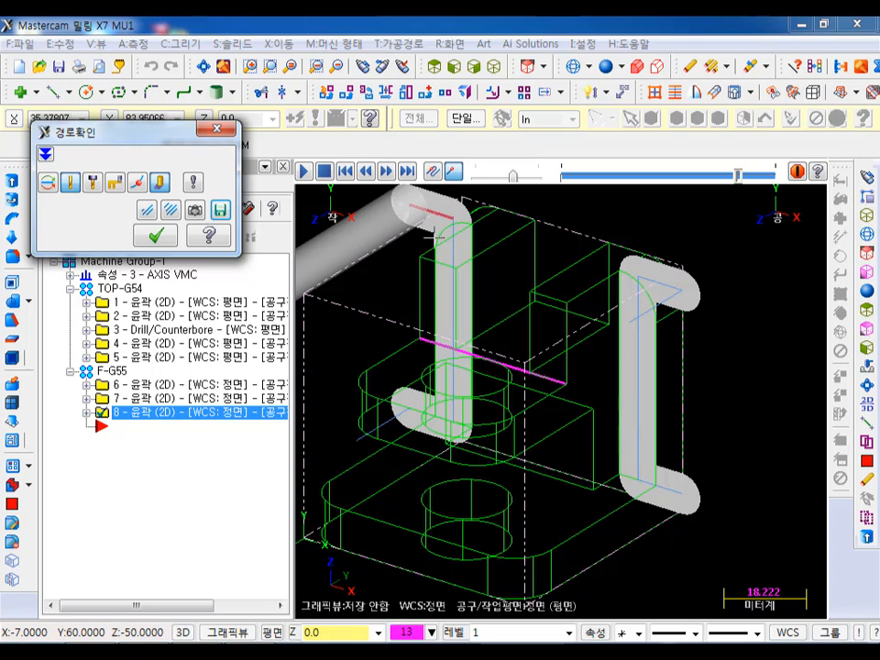
left_click(156, 235)
- Duplicate the vertical-edge contour after itself, and remove the second single edge from the original operation's chain
right_click_drag(125, 415, 138, 470)
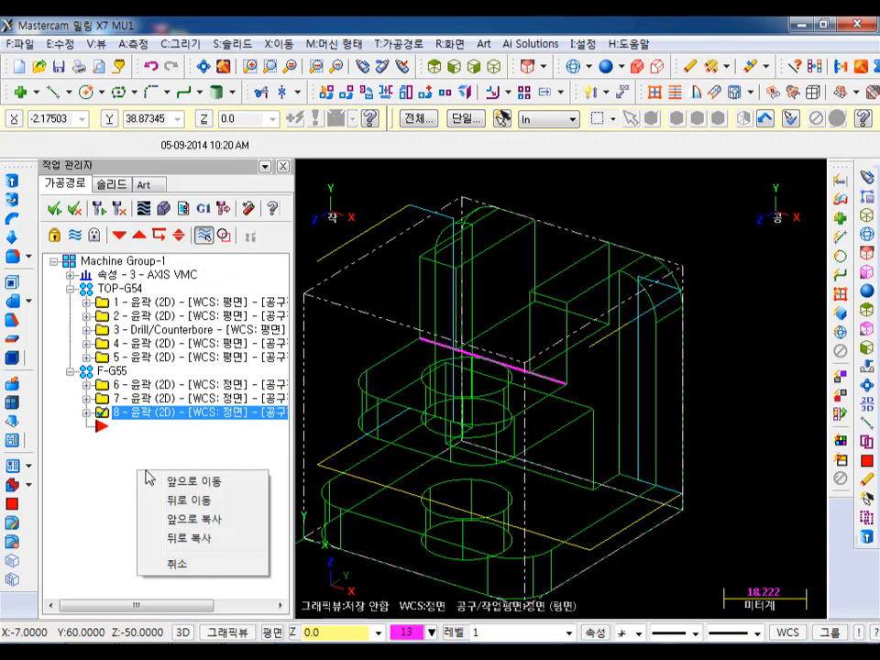
left_click(179, 536)
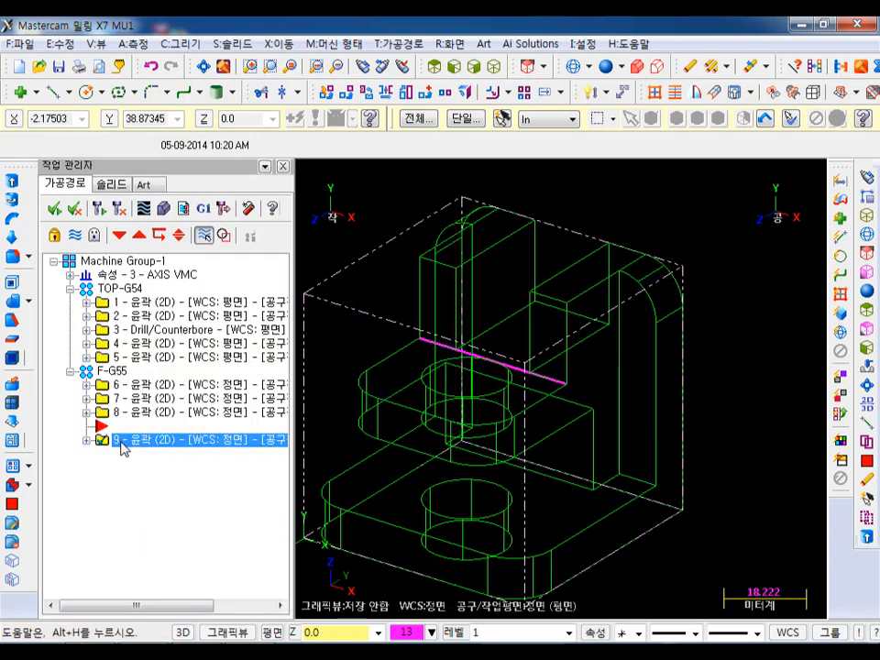
left_click(86, 412)
left_click(86, 495)
left_click(152, 453)
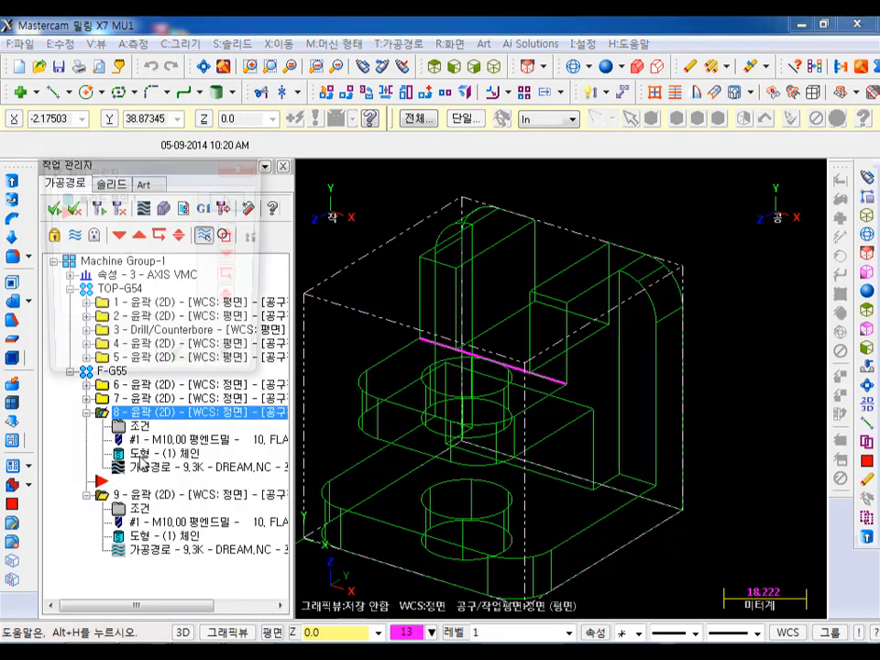
double_click(105, 200)
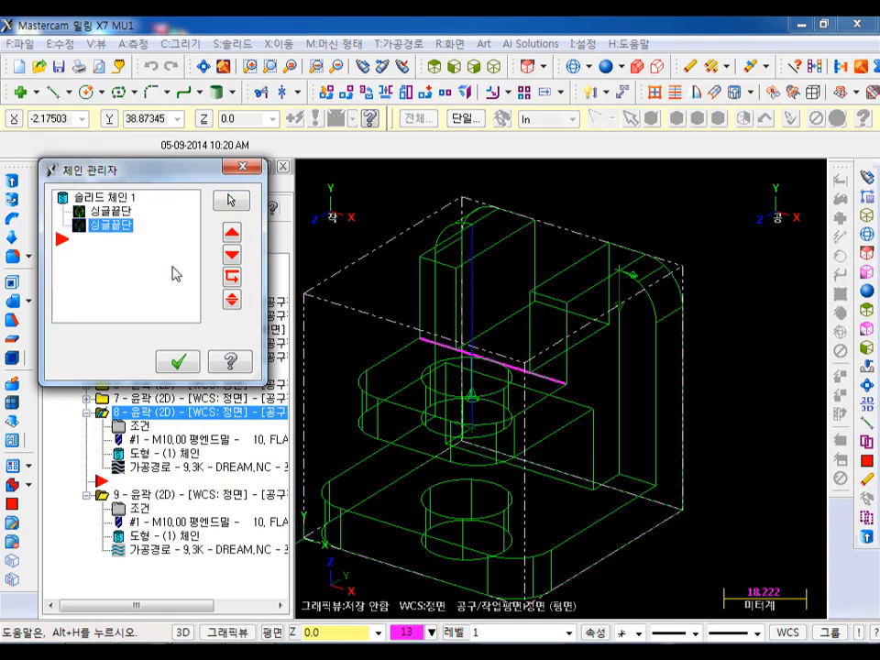
left_click(178, 362)
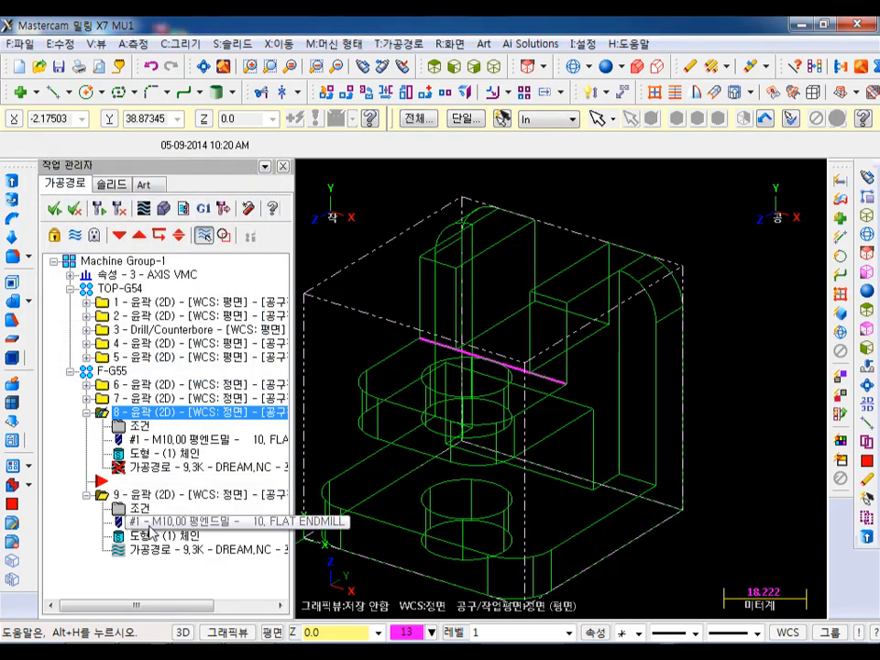
- Remove the first single edge from the duplicated contour's chain, leaving only the other vertical edge
left_click(143, 536)
left_click(108, 198)
double_click(108, 198)
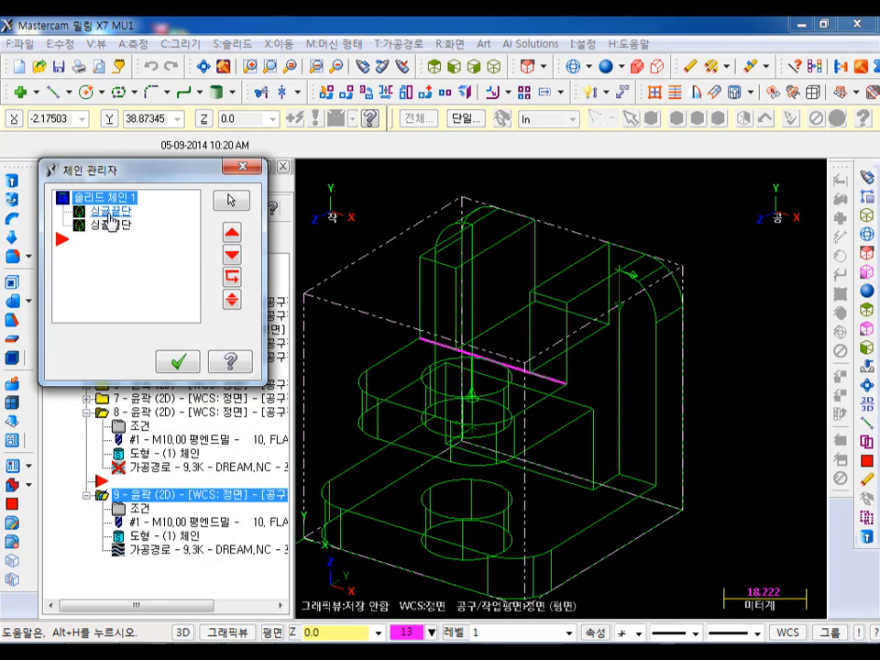
left_click(110, 211)
key("Delete")
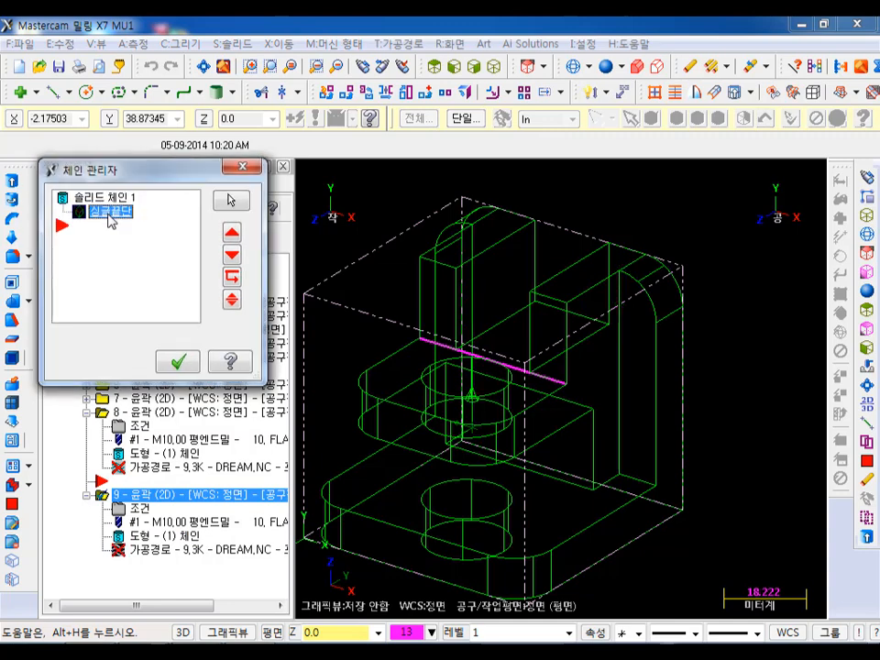
left_click(180, 362)
- Regenerate the original vertical-edge contour with its single remaining edge
left_click(174, 413)
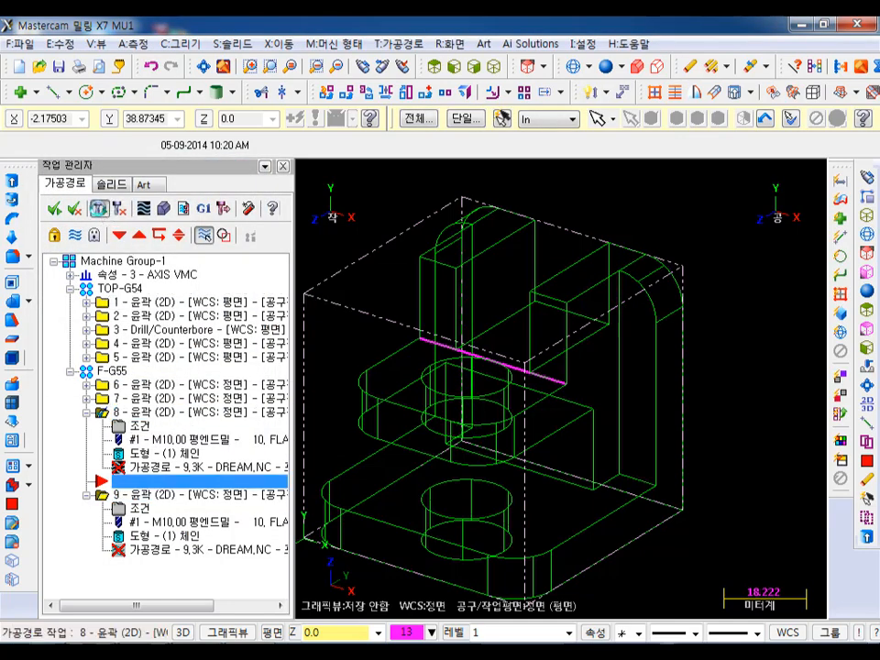
left_click(100, 211)
middle_click_drag(624, 191, 757, 294)
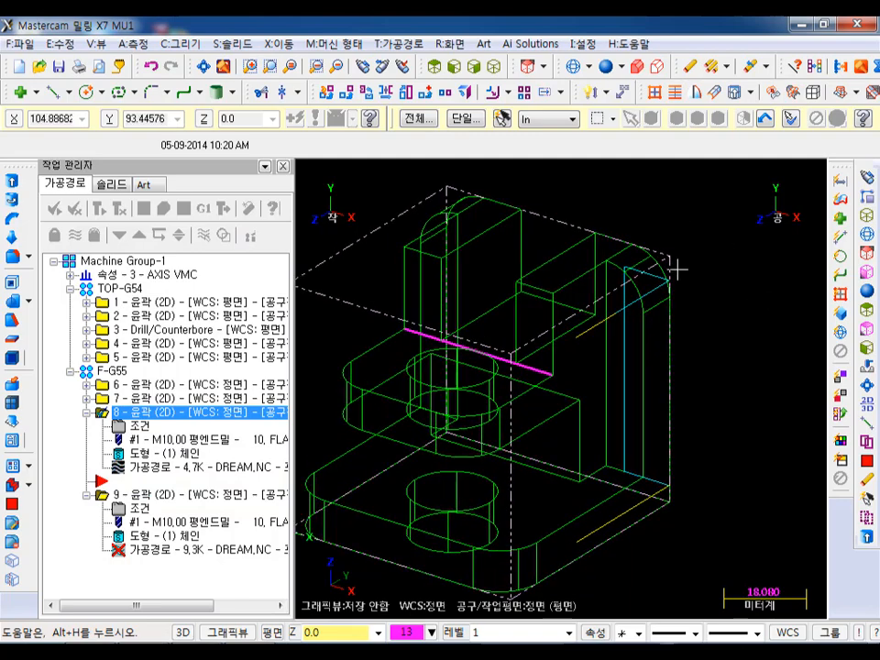
- Extend the original contour's start by 60% (6 mm), shorten its end by 60% (6 mm), and regenerate it
left_click(139, 425)
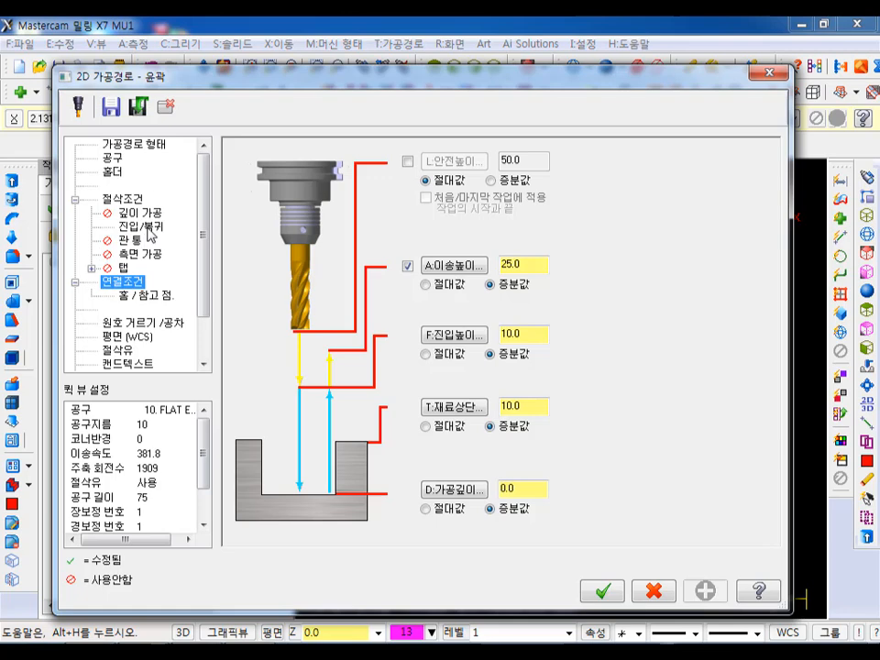
left_click(147, 227)
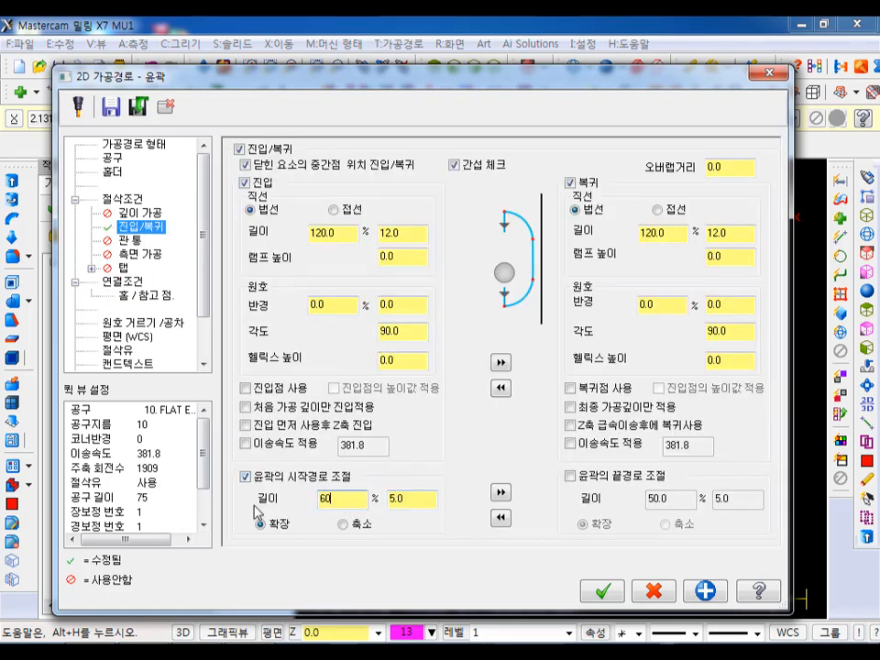
left_click(501, 493)
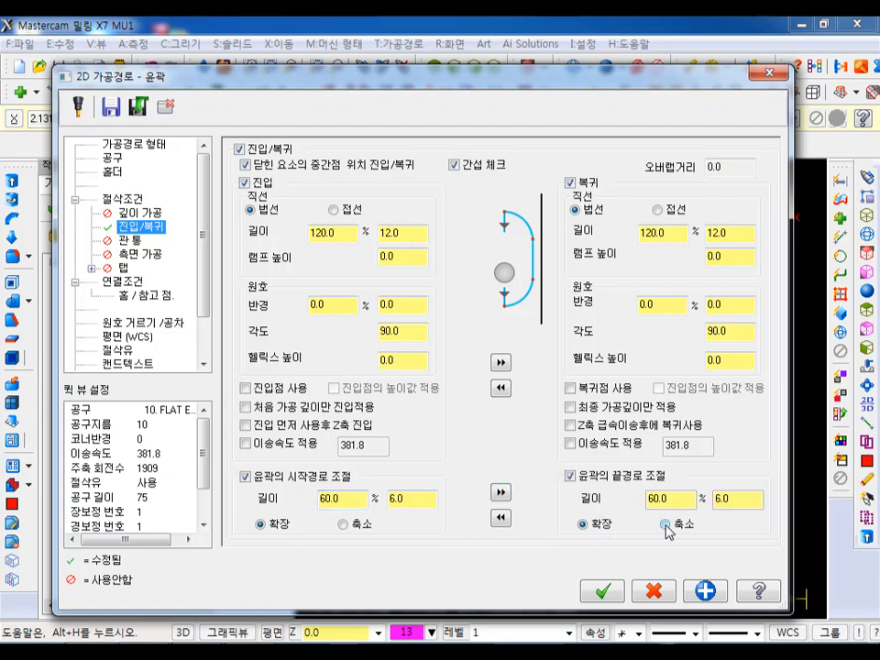
left_click(603, 591)
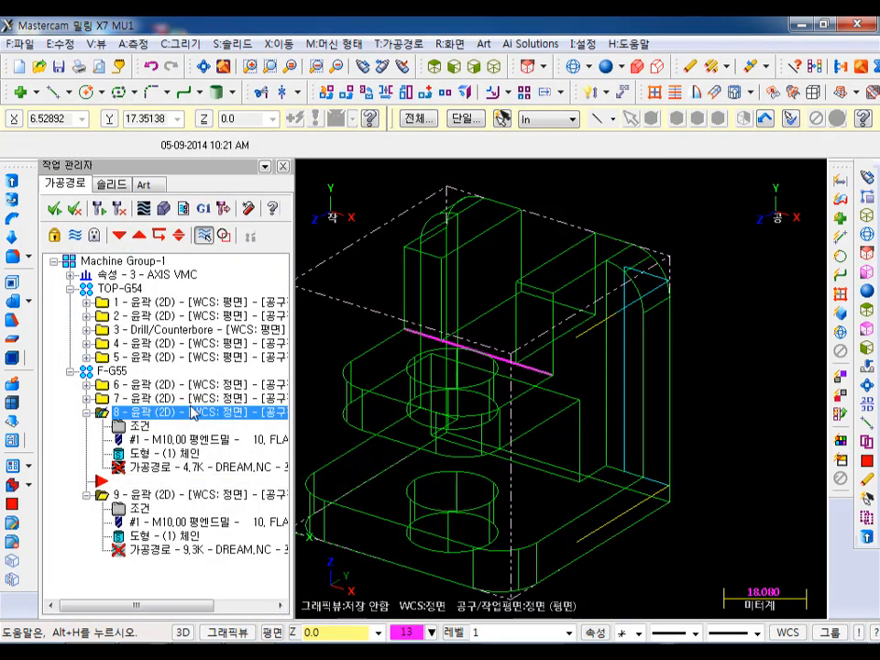
left_click(99, 210)
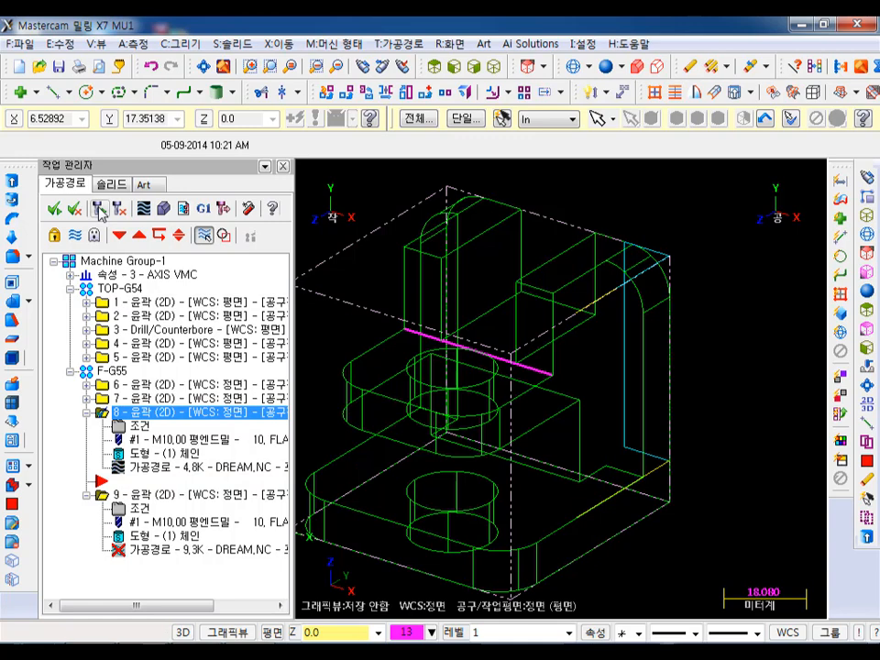
- Backplot the original vertical-edge contour and check where its toolpath starts and ends along the rear wall
left_click(161, 471)
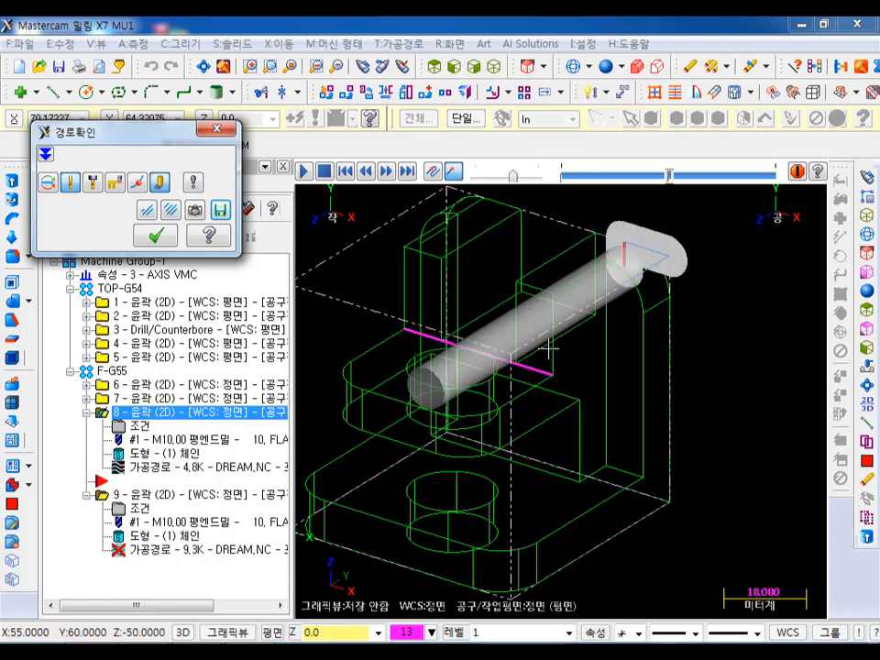
key("s")
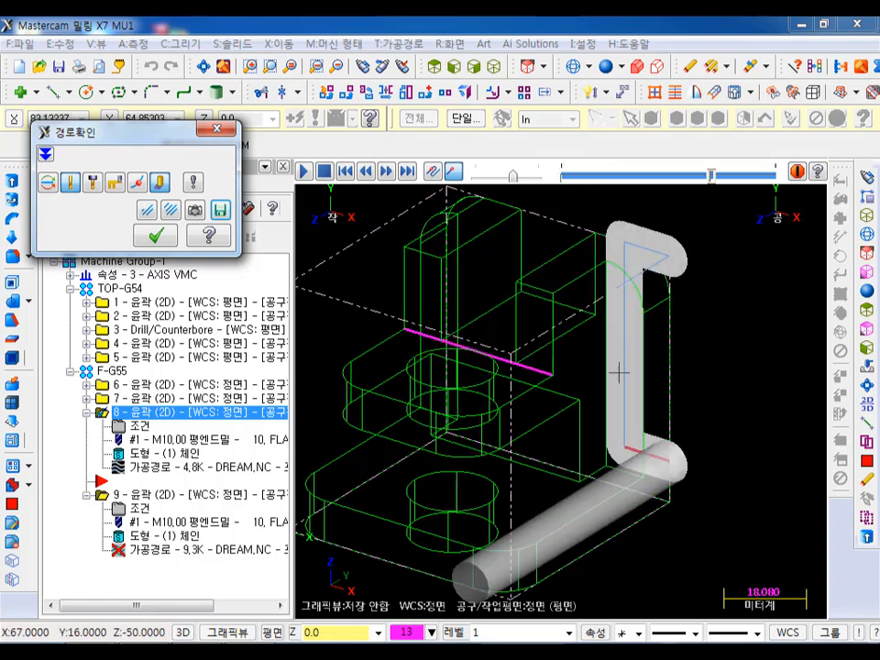
scroll(674, 456, "down", 6)
scroll(631, 488, "up", 7)
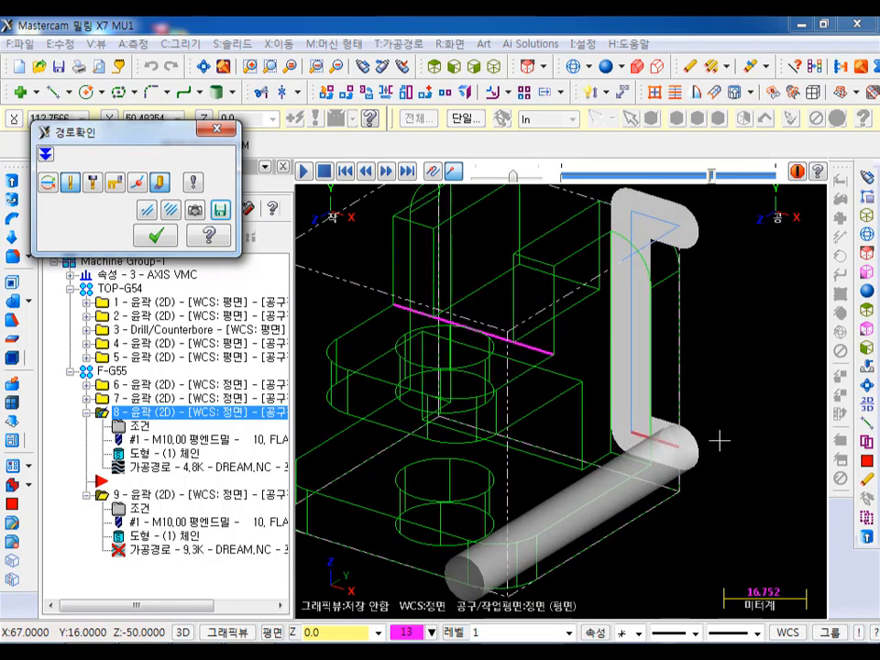
left_click(156, 236)
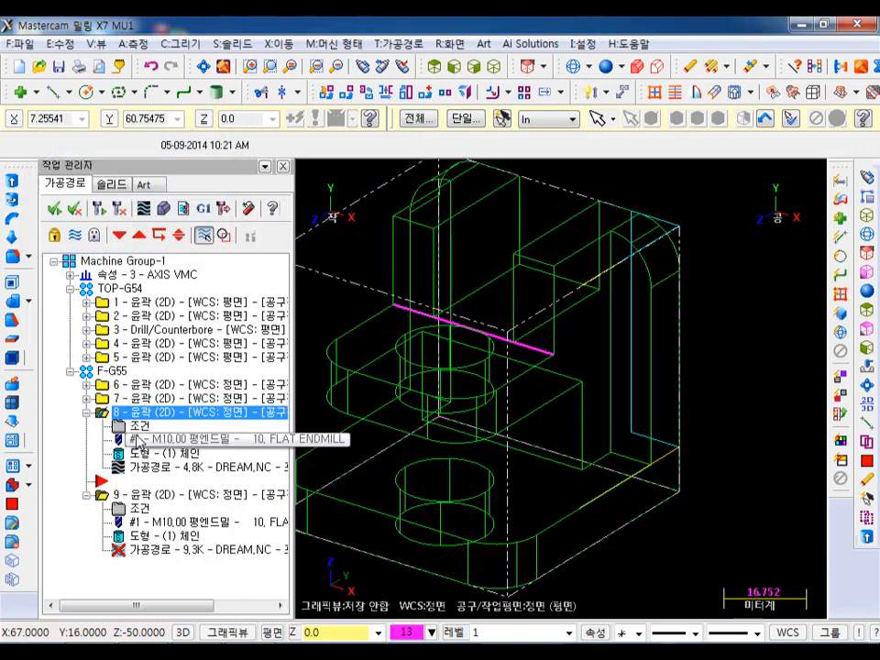
- Set the end shortening of the original vertical-edge contour to 50% in its lead in/out settings
left_click(140, 427)
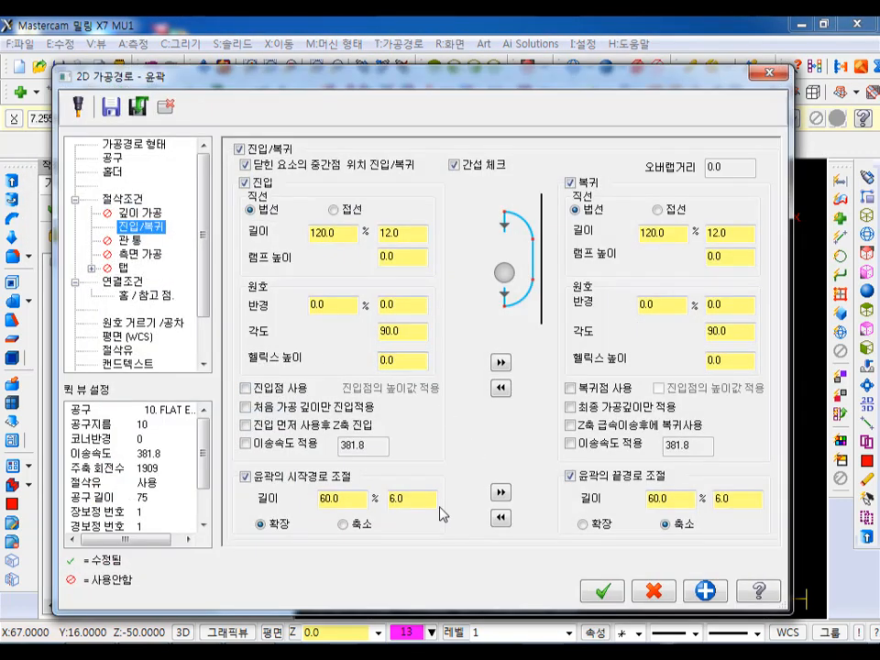
double_click(673, 495)
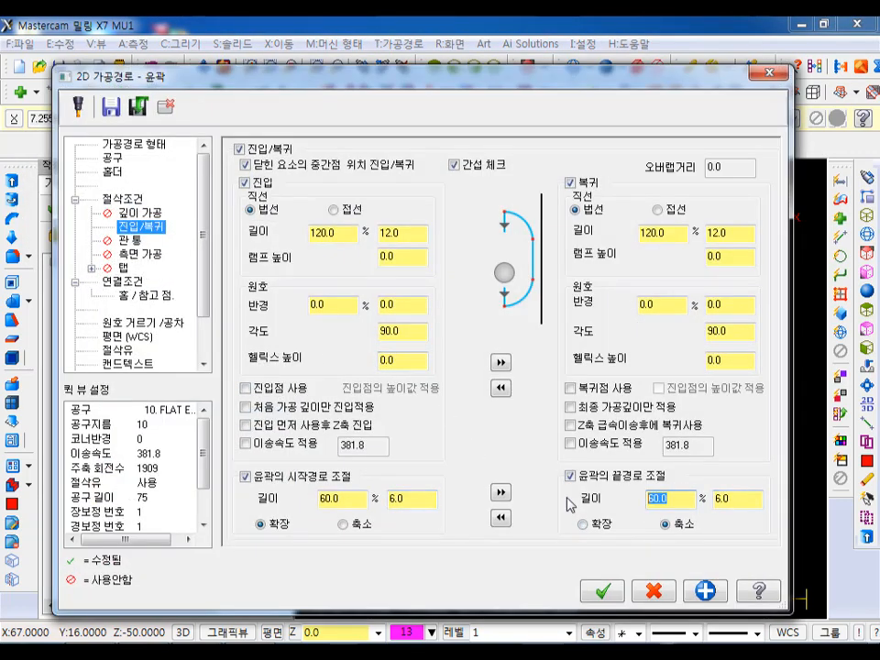
type("50")
left_click(601, 591)
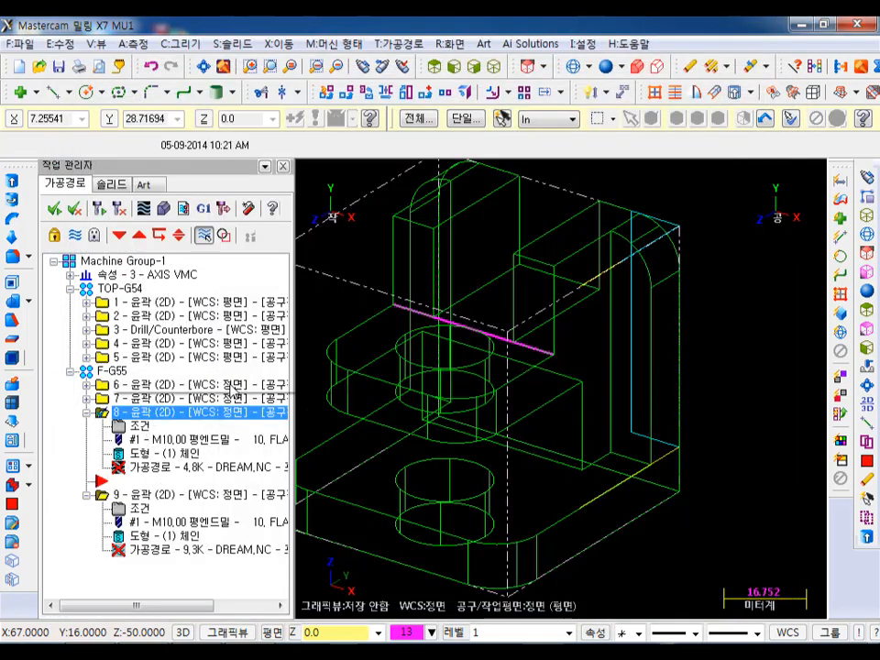
- Shorten the duplicated contour's start by 50% (5 mm), extend its end by 50% (5 mm), and regenerate both contours
left_click(138, 510)
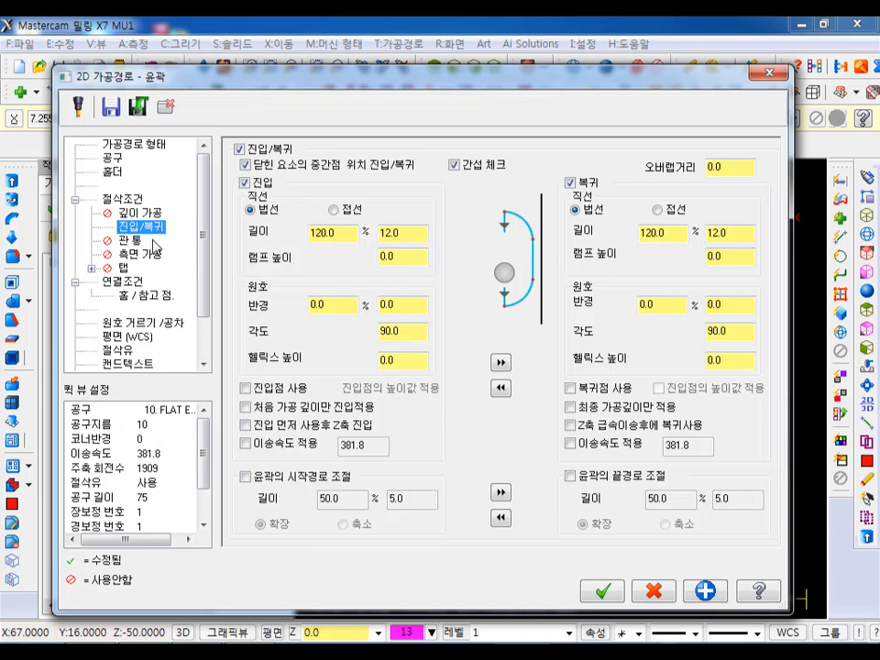
left_click(256, 475)
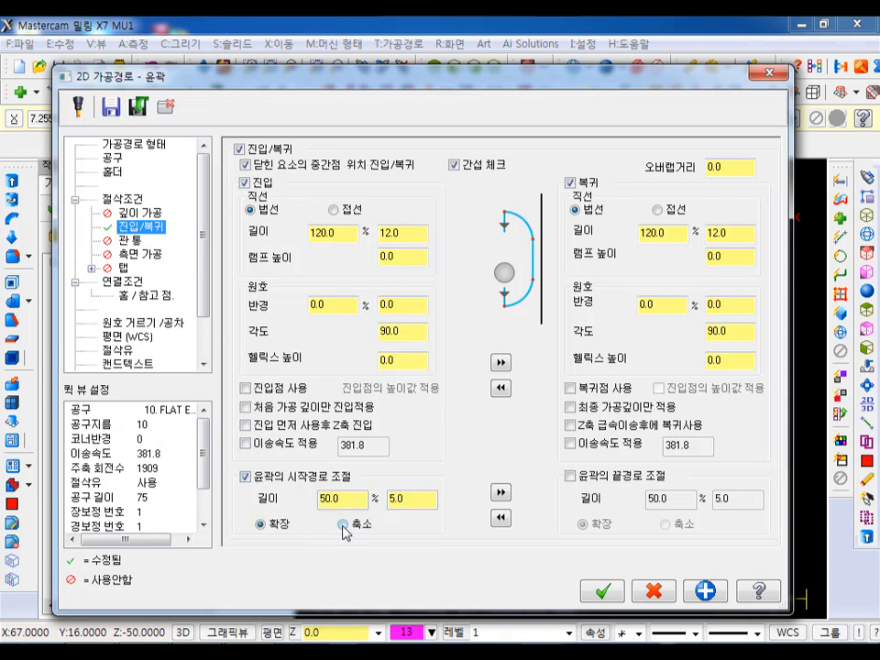
left_click(501, 493)
left_click(581, 524)
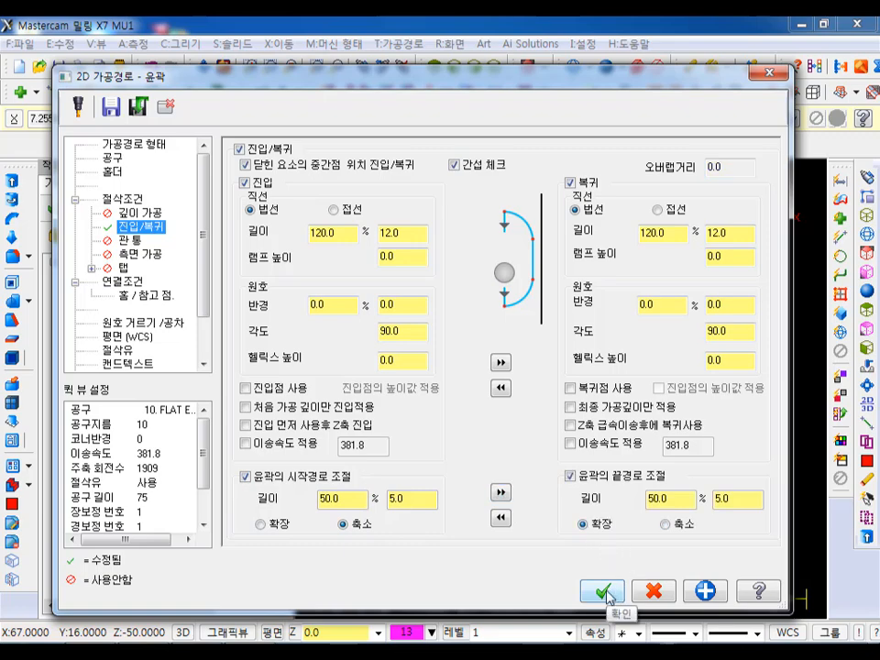
left_click(604, 592)
left_click(116, 209)
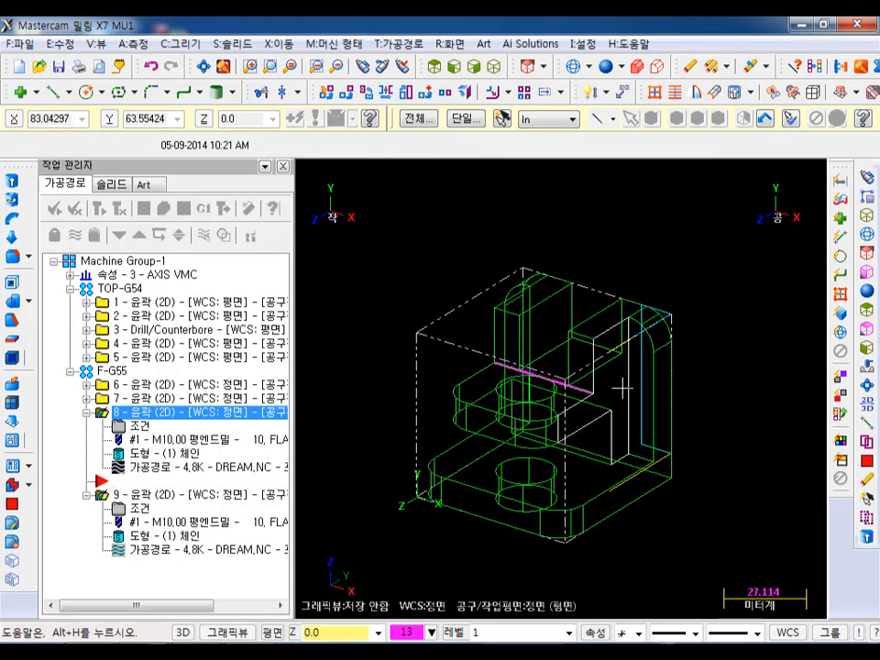
- Backplot both vertical-edge contours together and check their toolpaths on the two sides of the rear wall
middle_click_drag(627, 289, 592, 275)
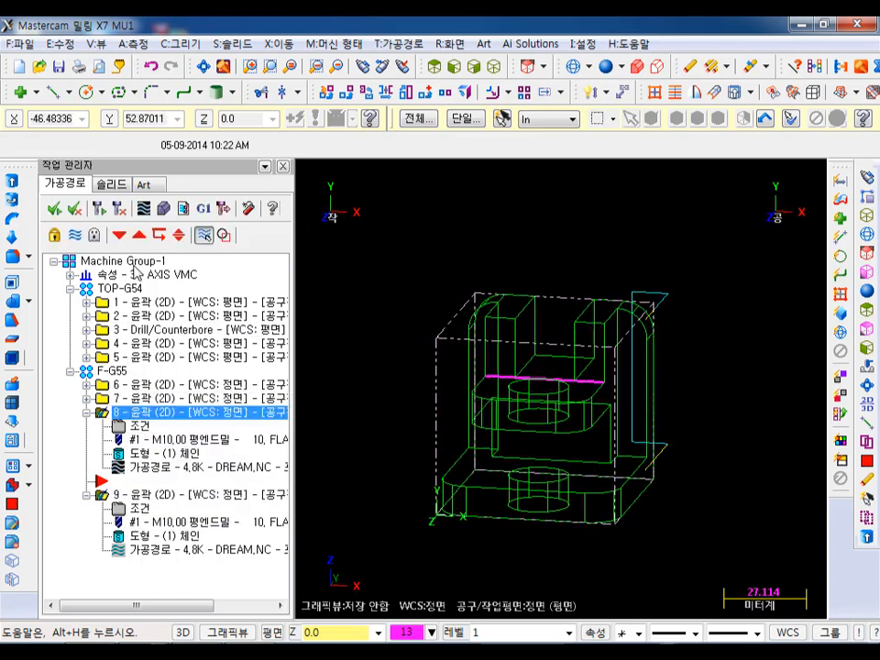
left_click(144, 208)
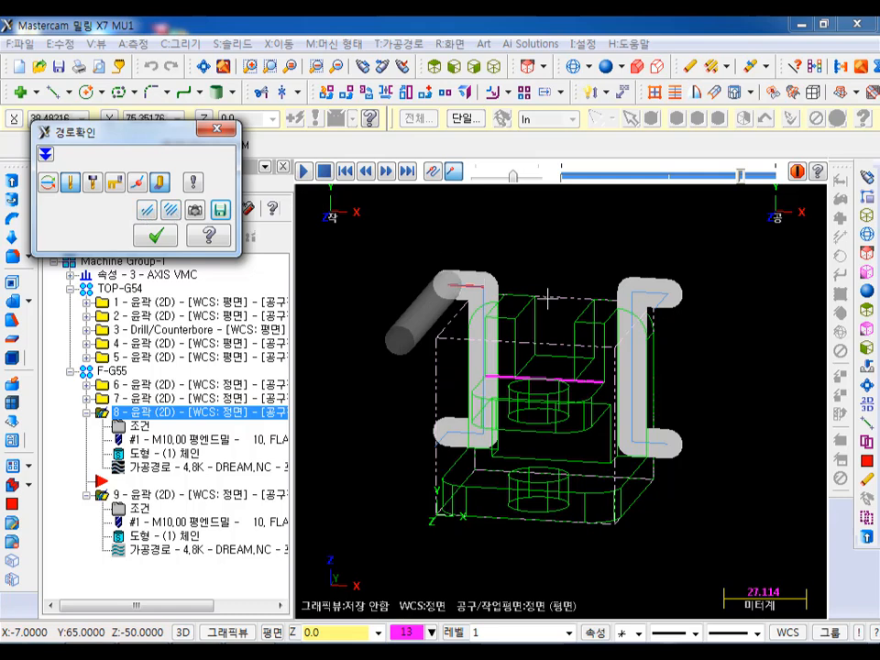
scroll(447, 334, "up", 1)
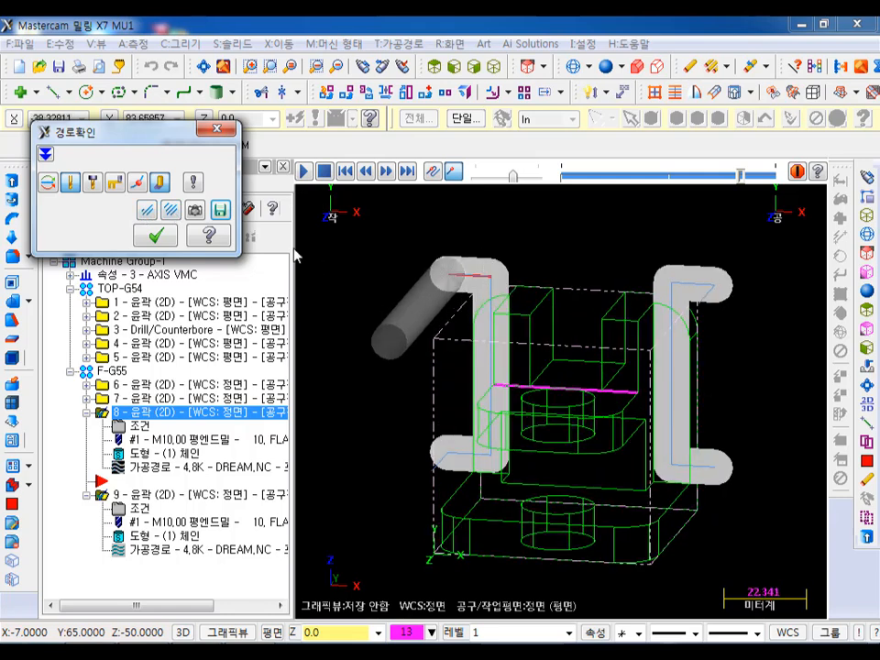
left_click(156, 236)
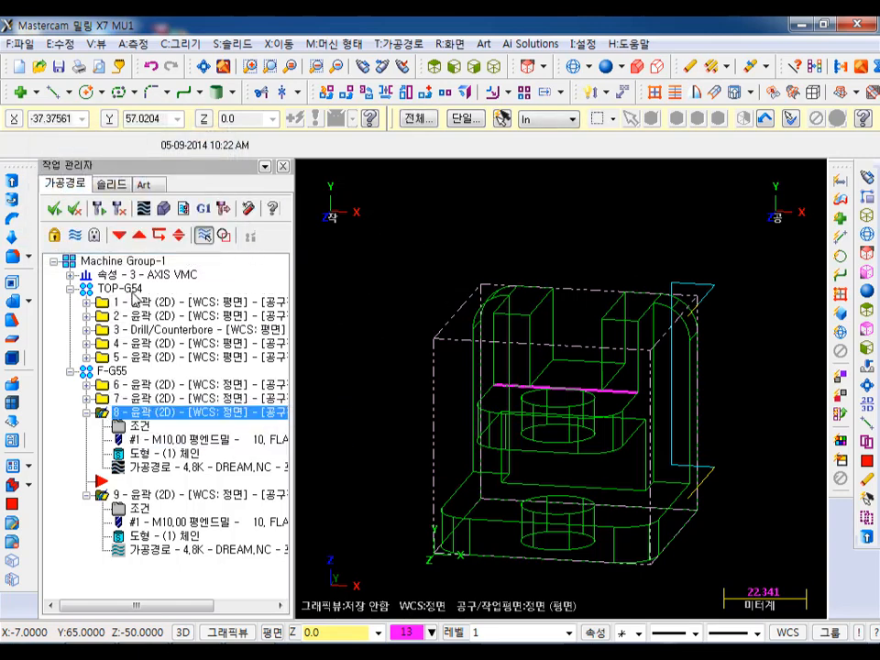
- Return the WCS and the tool and construction planes to Top, and show the part in a fitted isometric view
left_click(799, 633)
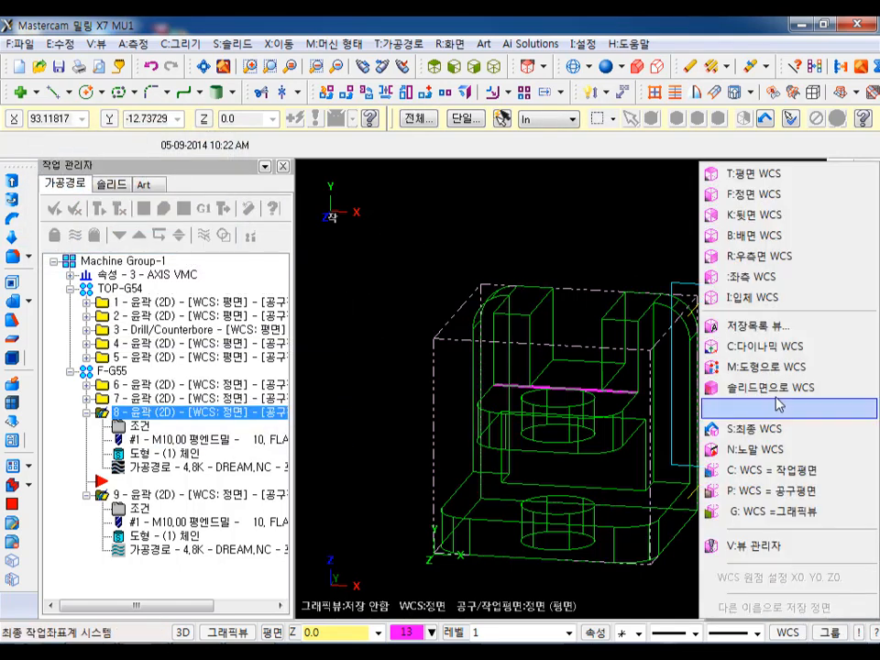
left_click(758, 179)
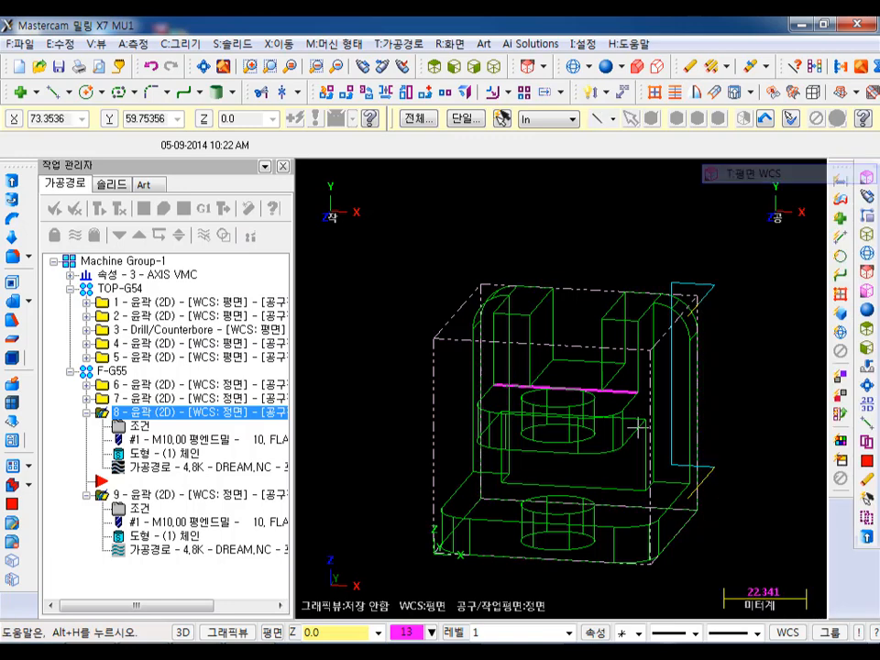
left_click(291, 634)
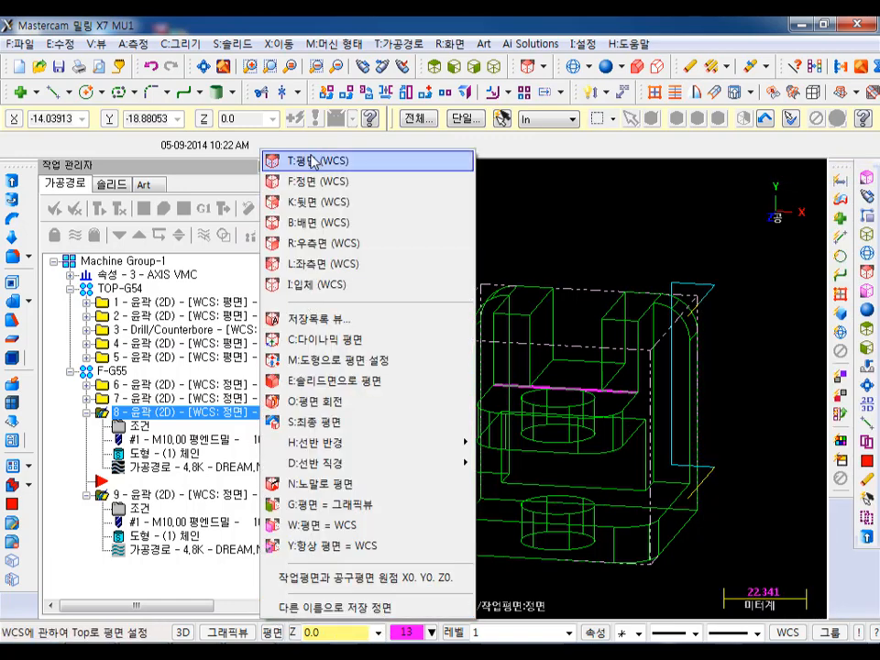
left_click(466, 161)
left_click(495, 66)
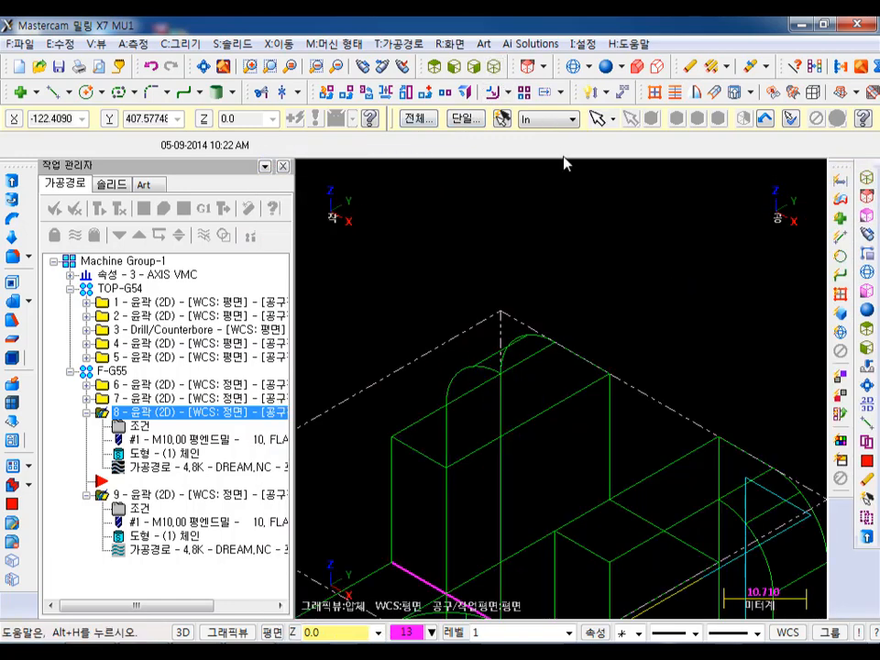
left_click(211, 66)
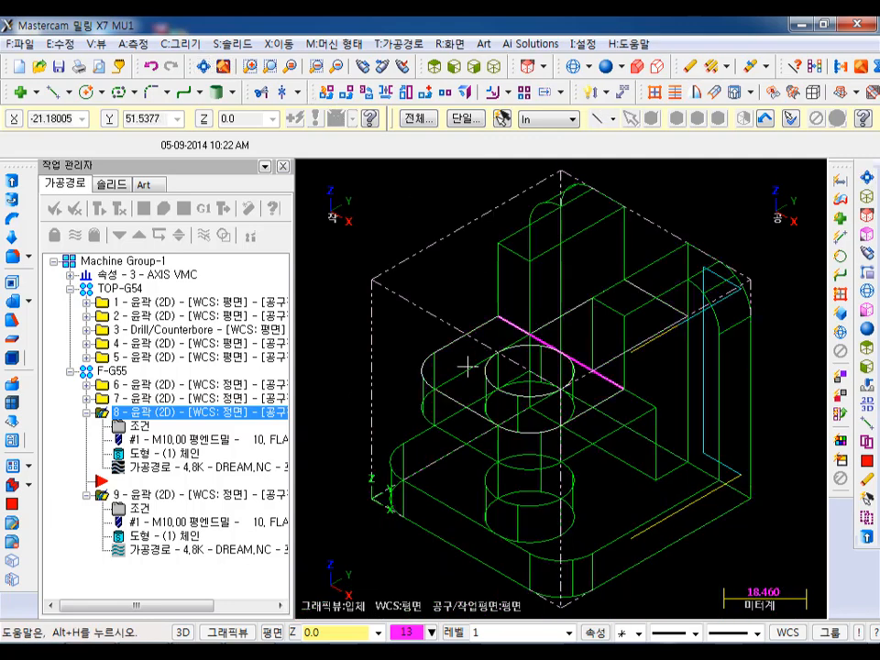
- Select all operations in the TOP-G54 and F-G55 groups and run their solid verification in Mastercam Simulator
left_click(111, 371)
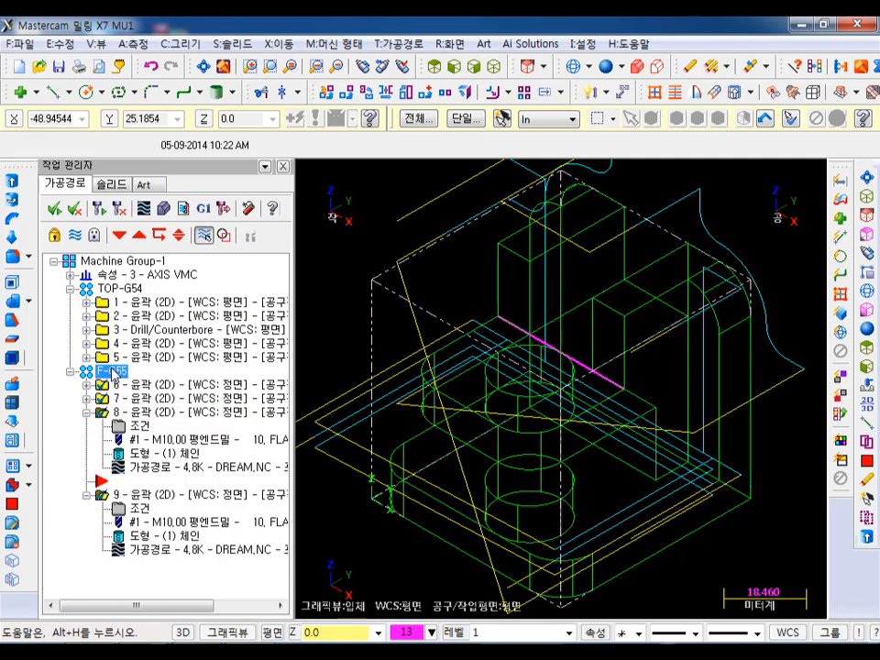
left_click(138, 289)
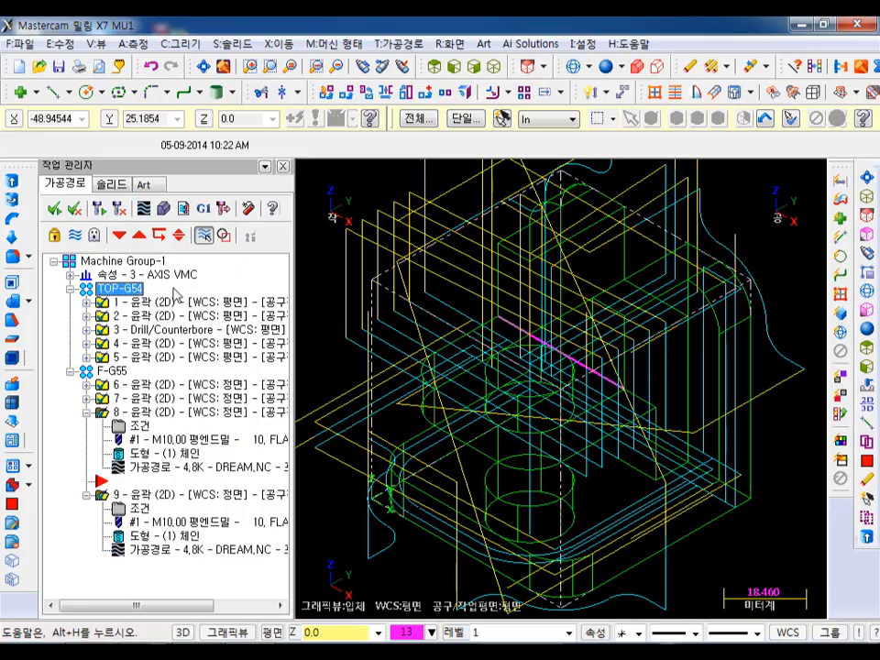
left_click(179, 237)
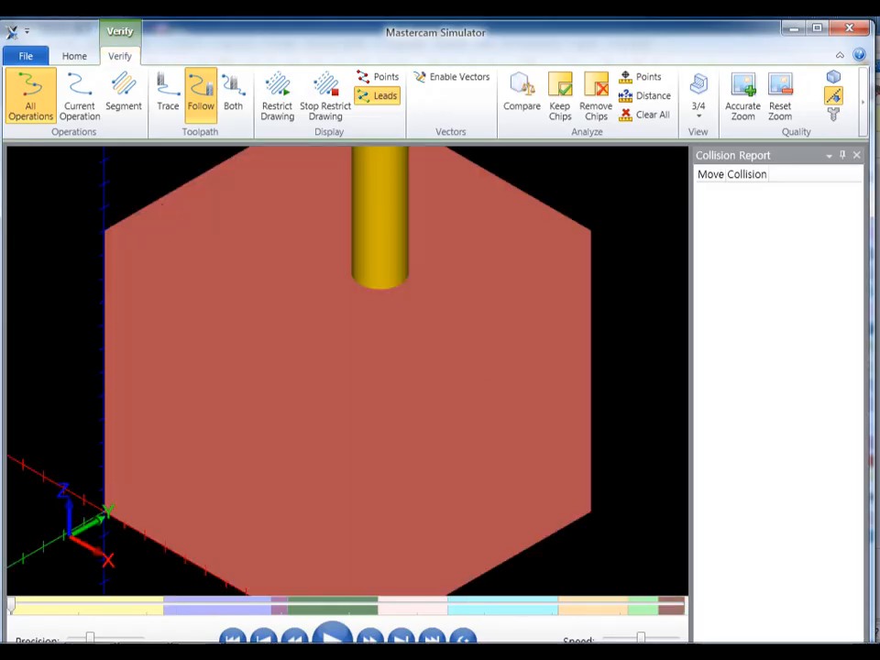
left_click(330, 638)
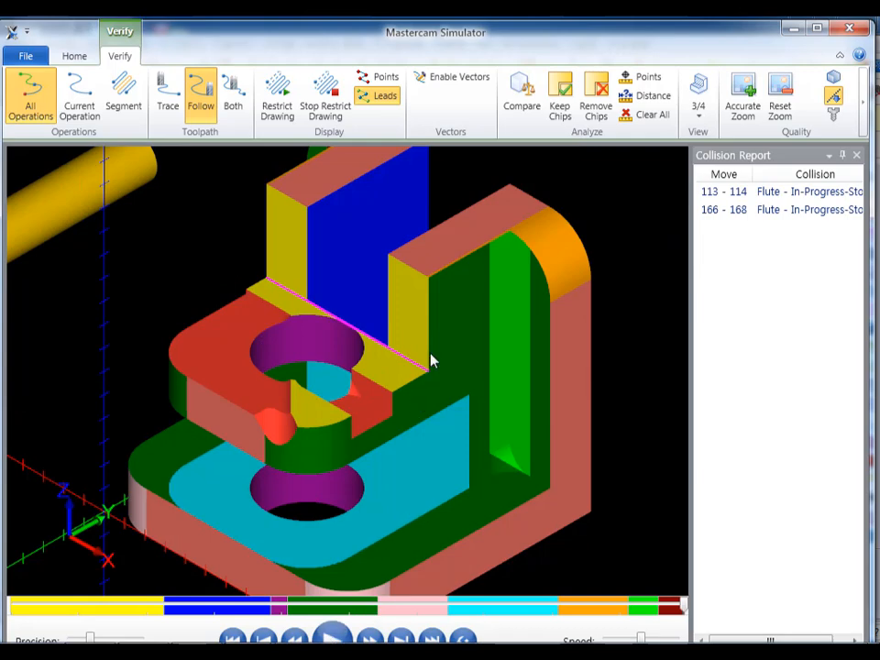
- Examine the simulated part from several angles, especially the upper plate and the pocket beside the rear wall
scroll(424, 373, "down", 3)
scroll(349, 377, "up", 5)
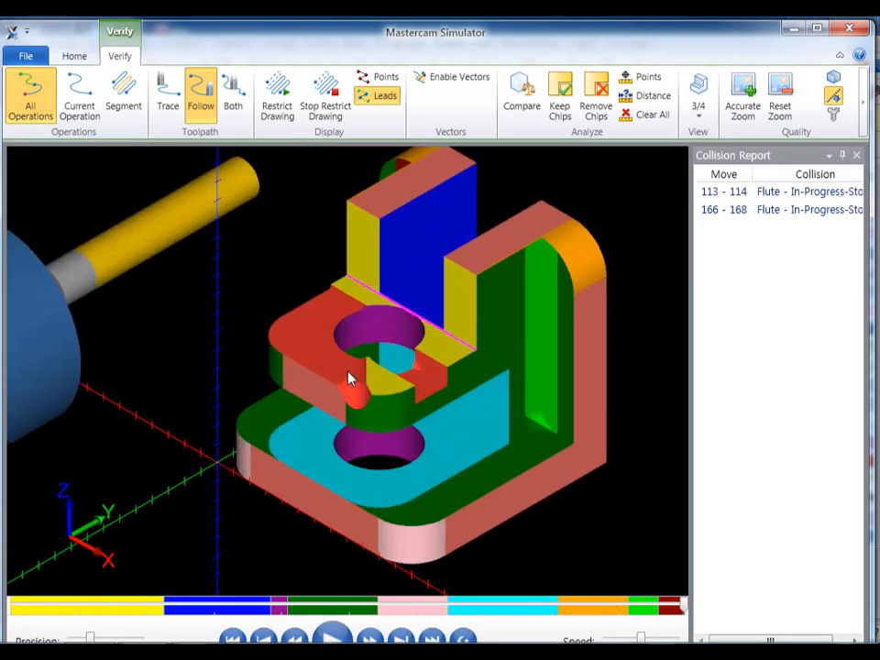
scroll(354, 373, "down", 2)
middle_click_drag(383, 367, 388, 341)
key("alt")
scroll(336, 394, "down", 2)
middle_click_drag(343, 413, 365, 392)
scroll(365, 392, "up", 3)
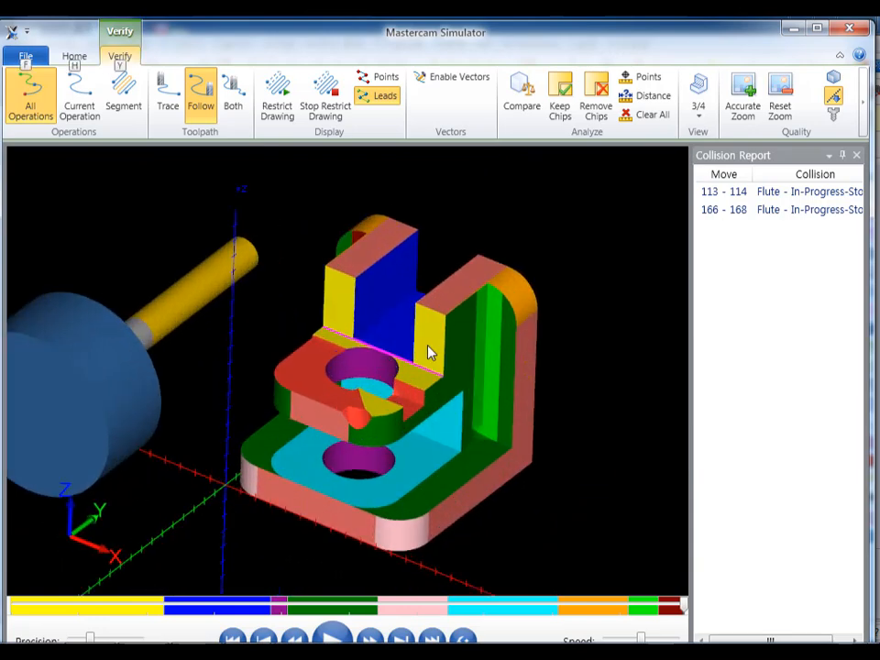
- Compare the machined stock with the workpiece model, examine the deviations on the upper plate and rear wall, and close the comparison
left_click(518, 99)
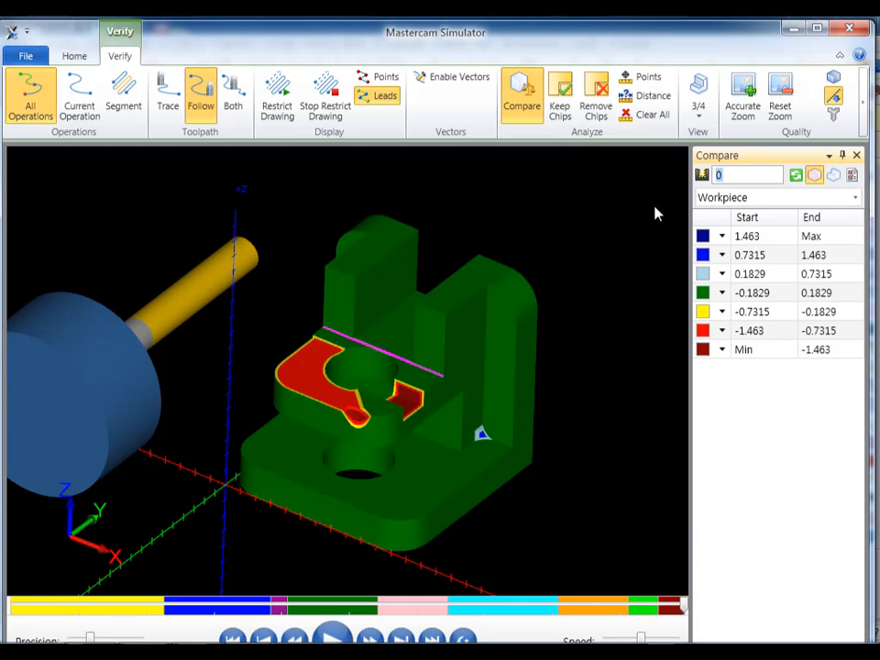
left_click(631, 214)
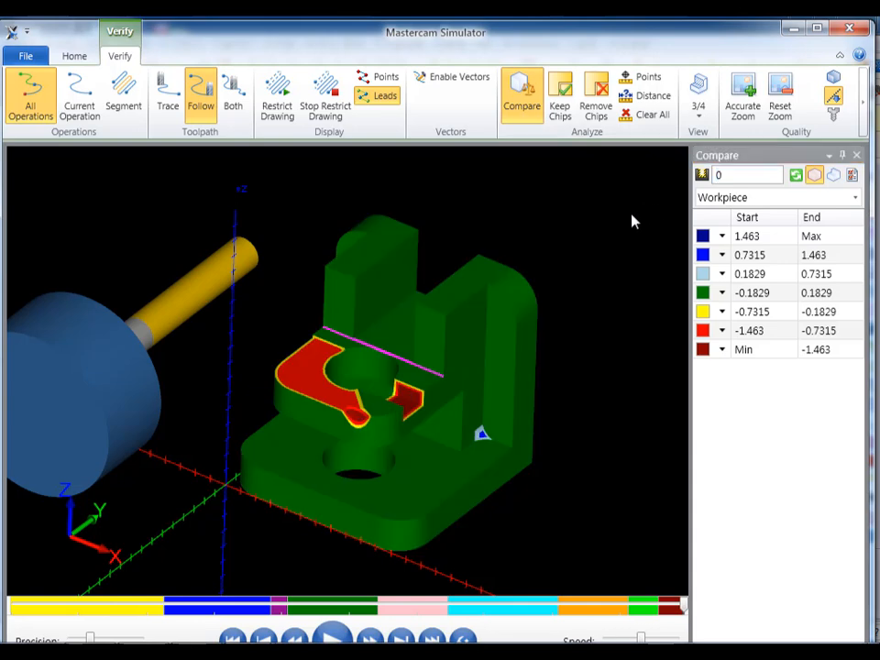
scroll(367, 406, "up", 5)
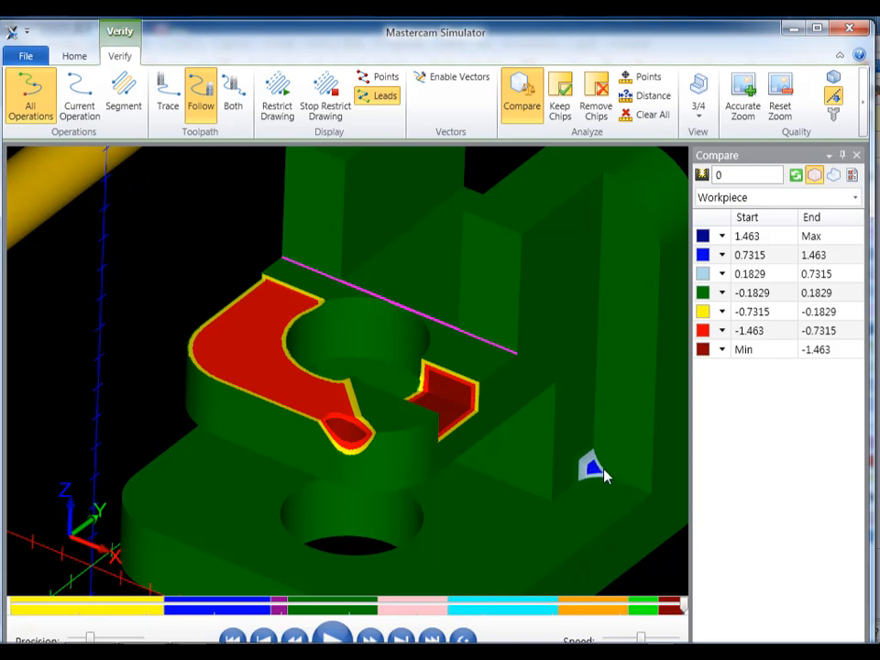
scroll(575, 424, "down", 4)
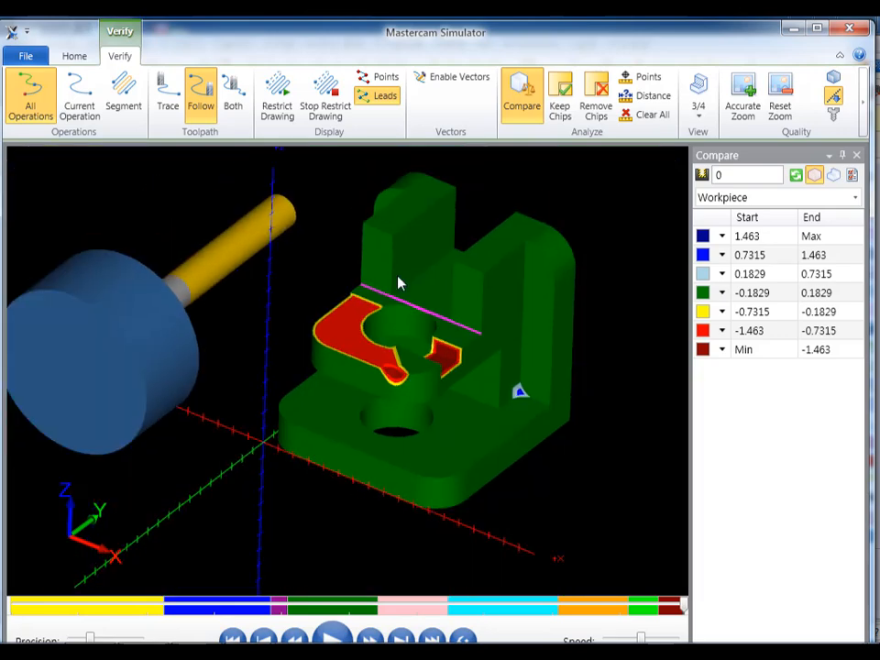
mouse_move(425, 307)
middle_mouse_down()
mouse_move(514, 324)
mouse_move(431, 306)
middle_mouse_up()
key("alt")
scroll(394, 335, "up", 4)
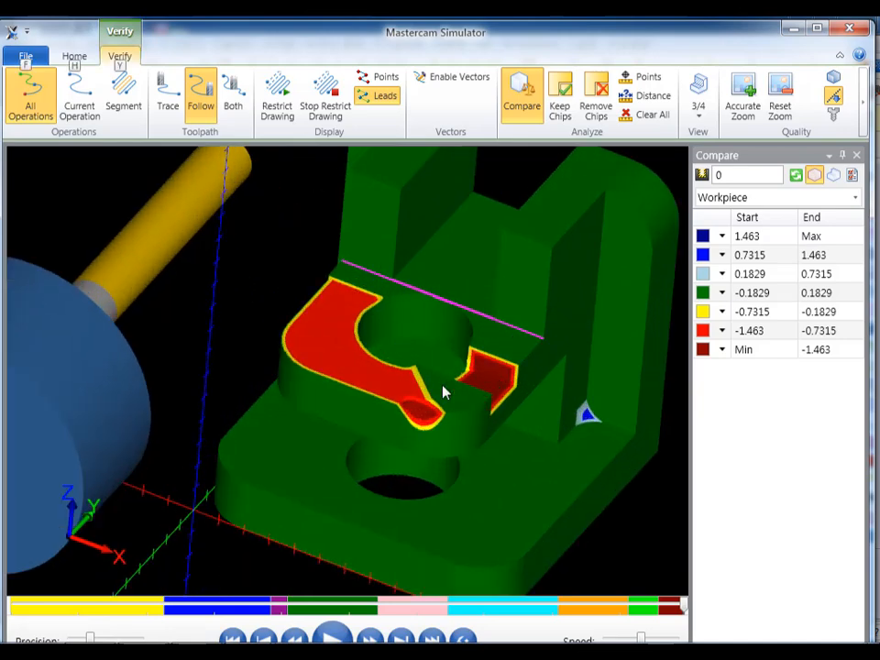
scroll(400, 364, "down", 3)
mouse_move(419, 344)
middle_mouse_down()
mouse_move(389, 314)
mouse_move(413, 334)
middle_mouse_up()
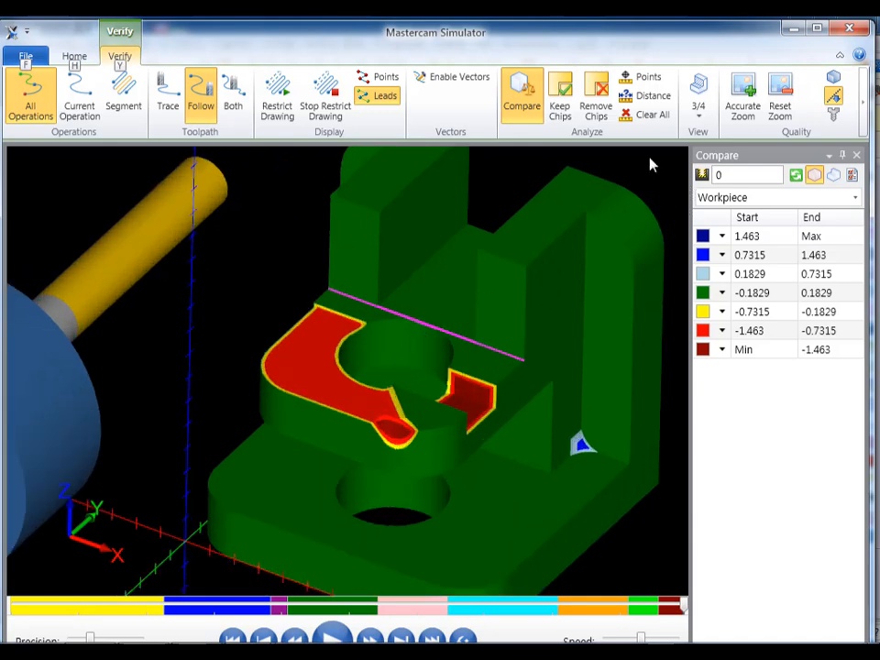
left_click(527, 94)
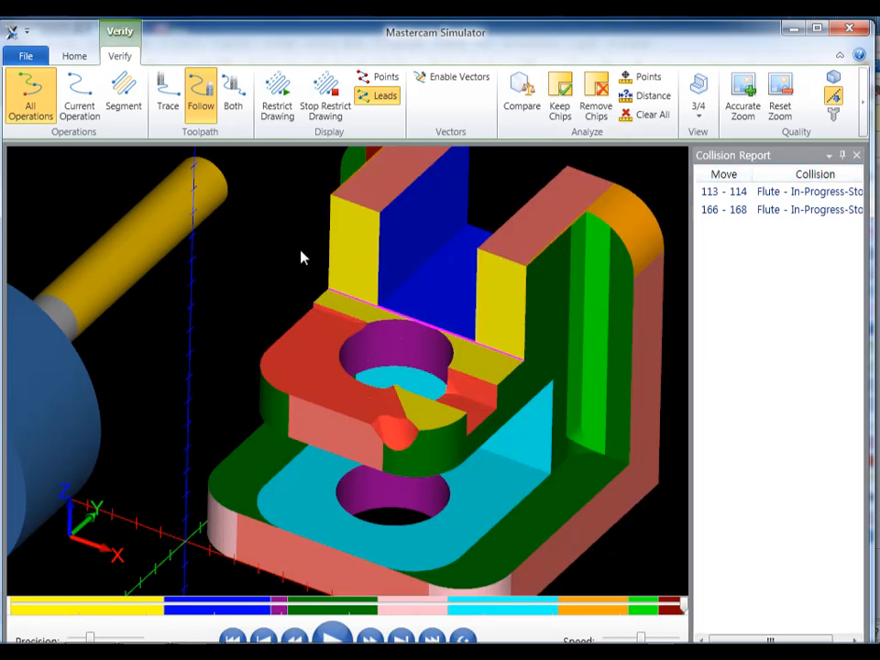
- Review the collision-checked and displayed tool components, and the simulator's general options for collision checking against fixture and workpiece
left_click(73, 56)
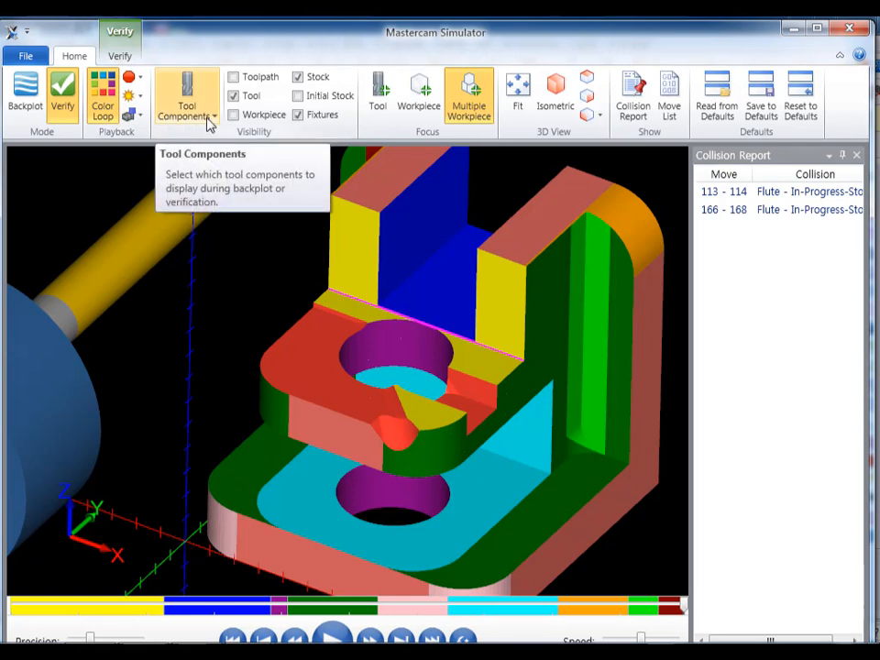
left_click(140, 117)
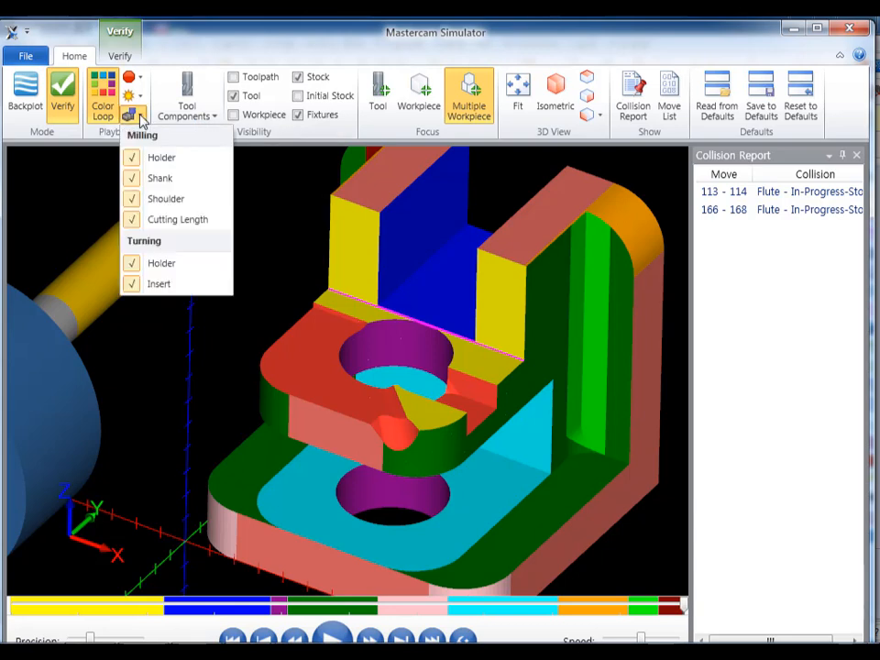
left_click(140, 117)
left_click(209, 120)
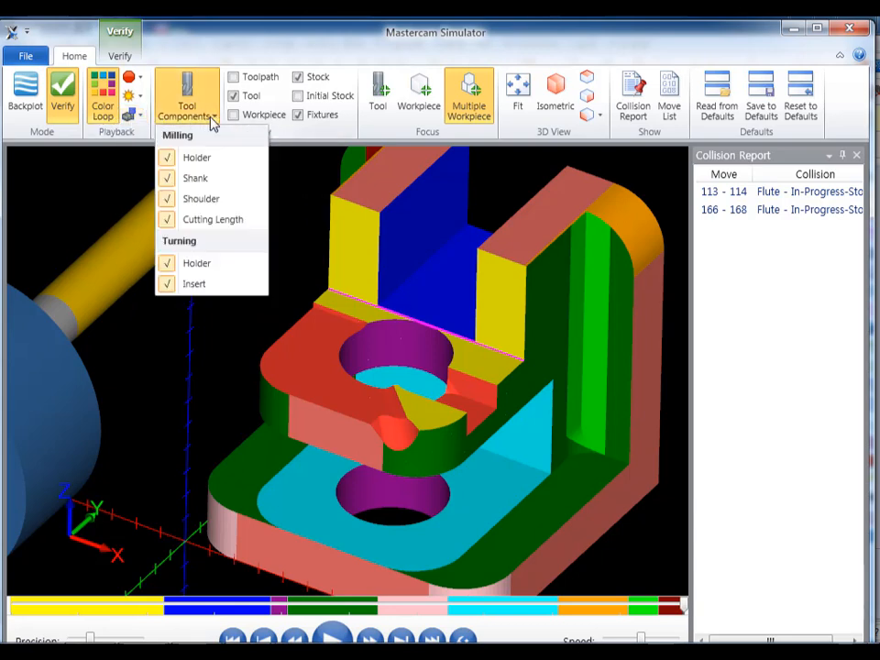
left_click(212, 120)
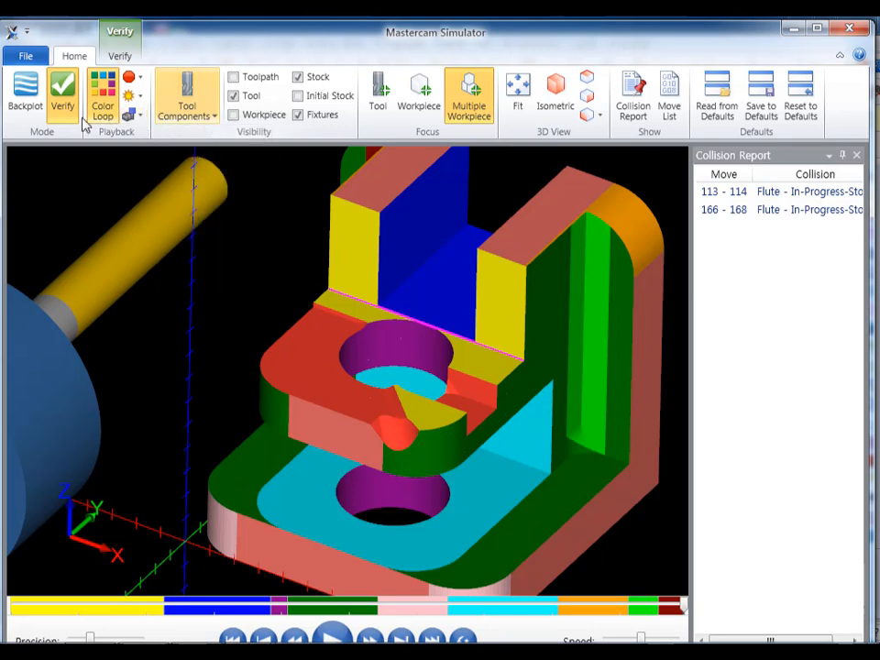
left_click(34, 61)
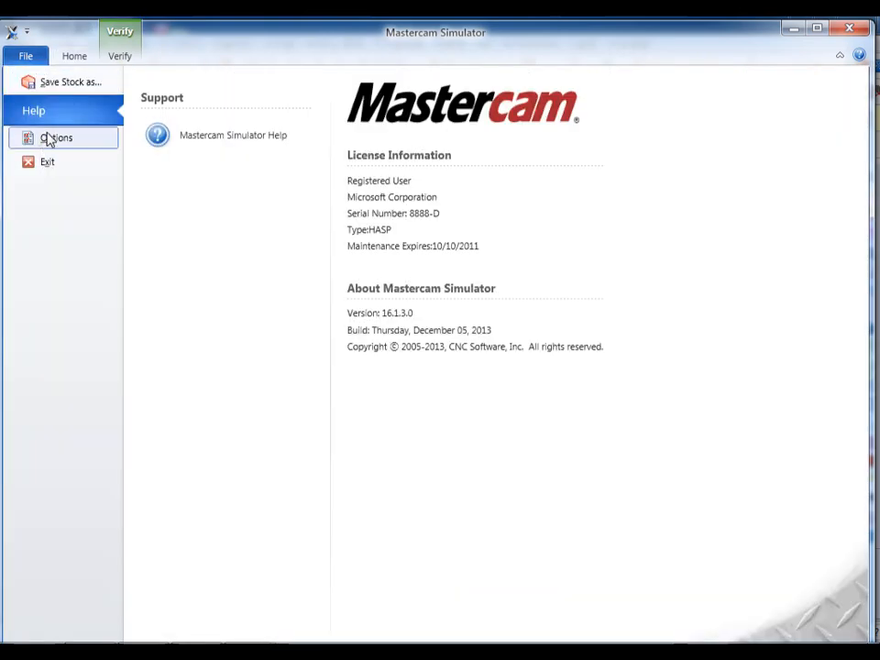
left_click(47, 137)
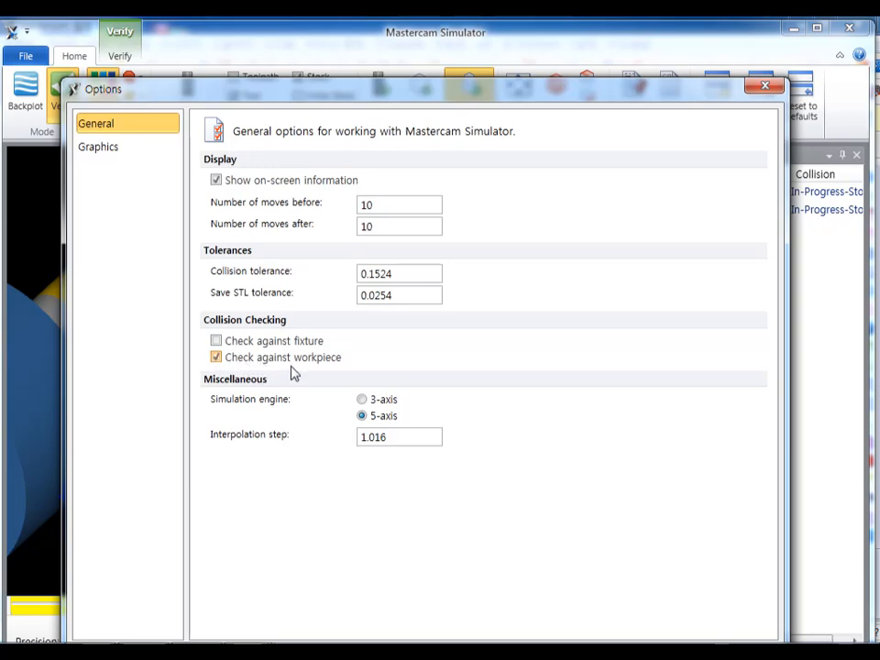
left_click(762, 87)
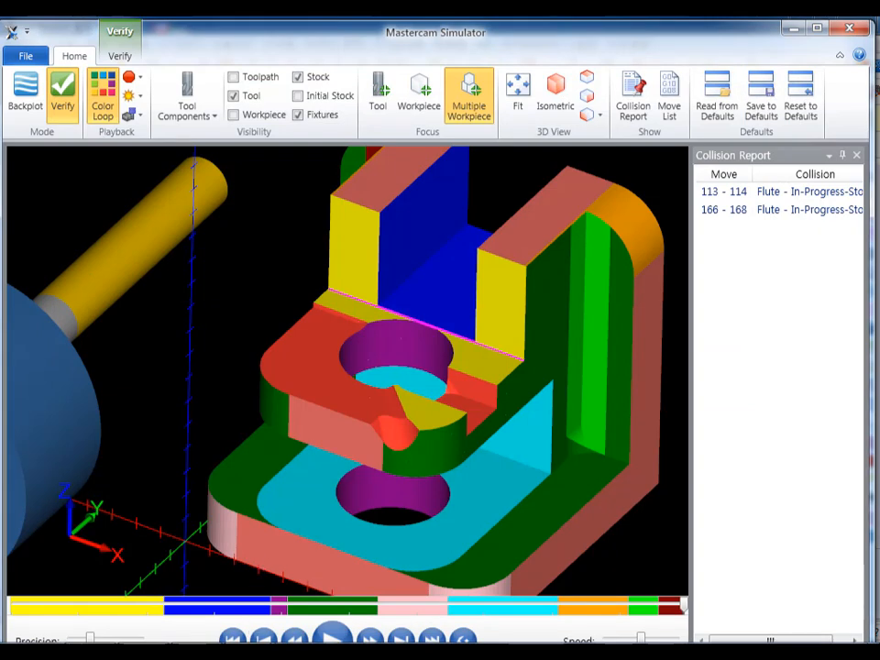
- Rerun the solid verification from the raw stock through the last operation and view the whole machined part
left_click(233, 639)
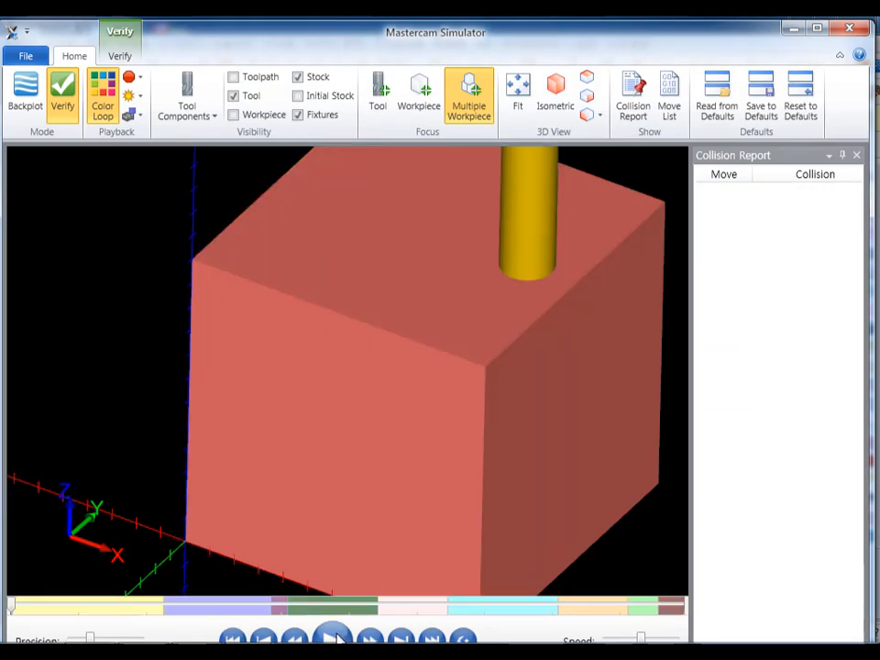
left_click(335, 634)
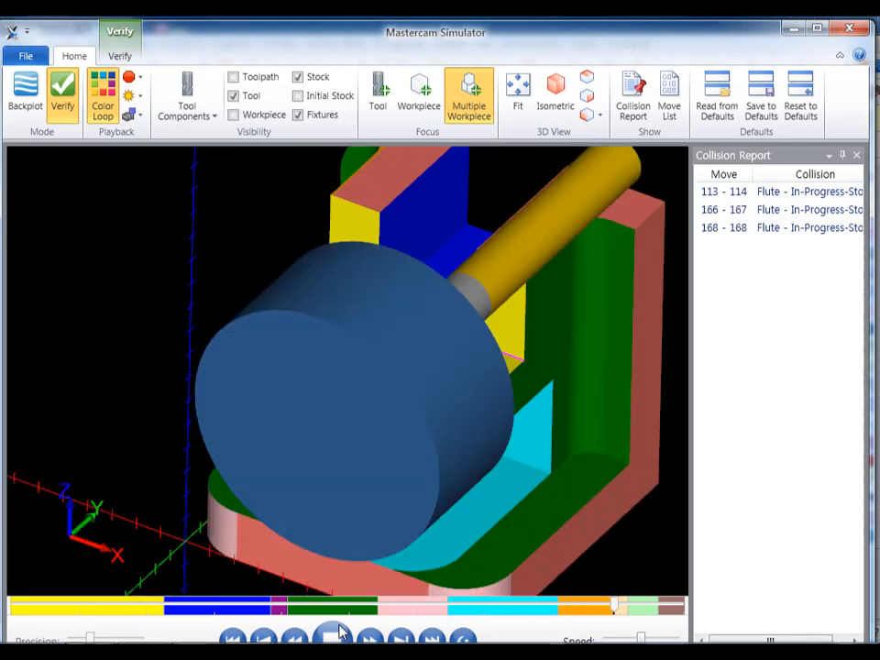
scroll(340, 264, "down", 3)
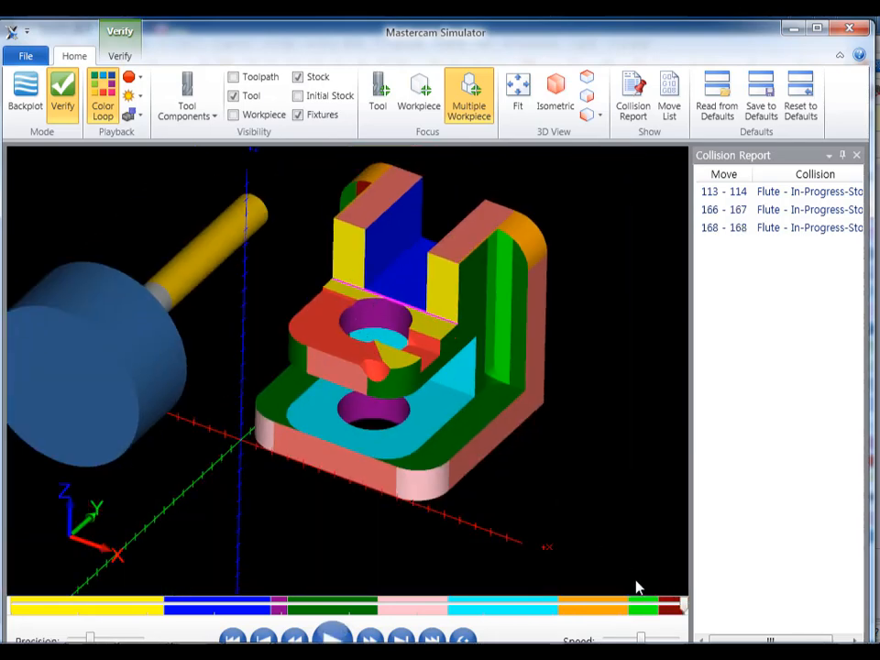
- Move the simulation back to the start of operation 5 and examine the tool where it meets the upper plate
left_click_drag(685, 607, 386, 604)
scroll(383, 361, "up", 2)
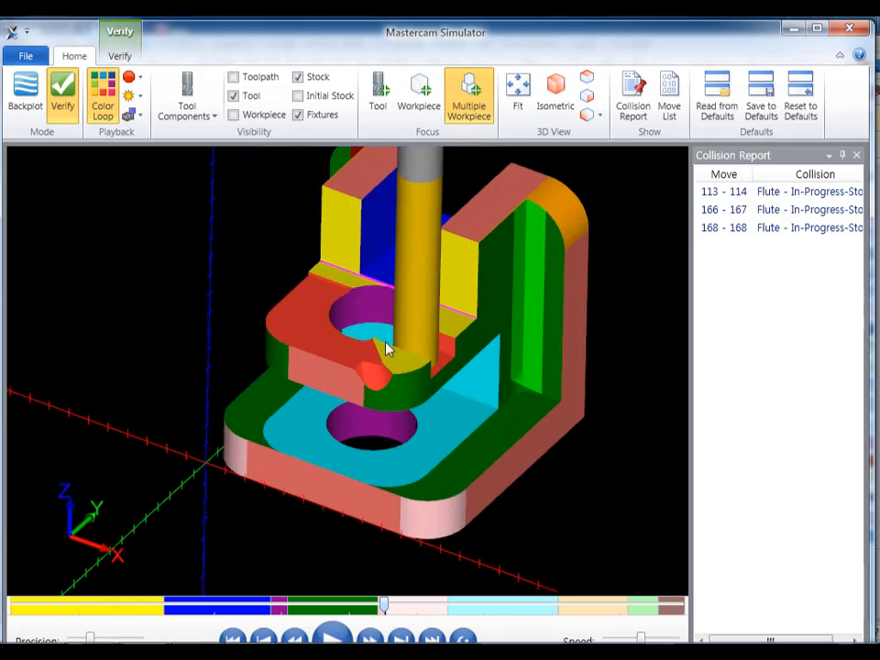
middle_click_drag(392, 348, 373, 338)
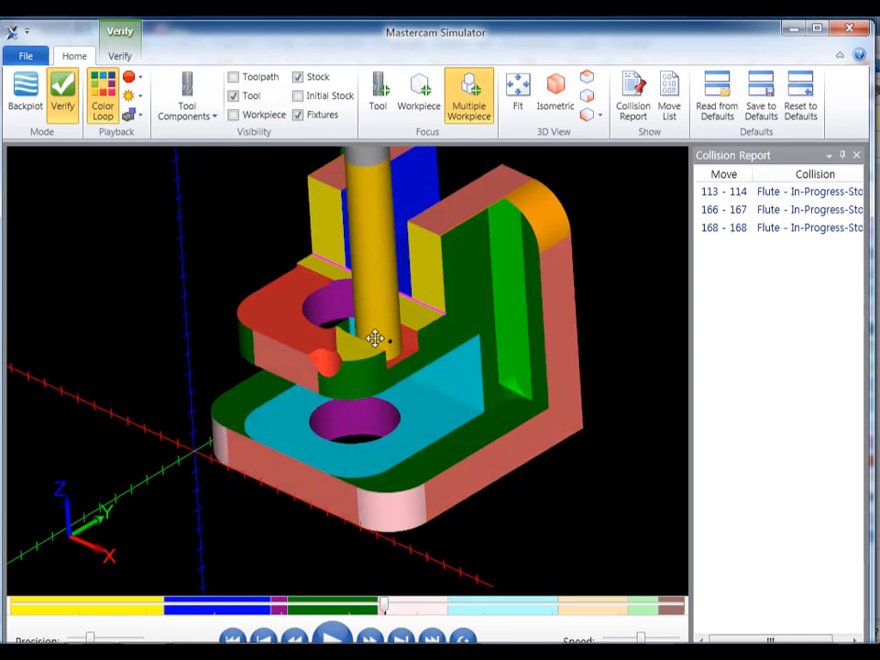
key("alt")
scroll(478, 399, "down", 2)
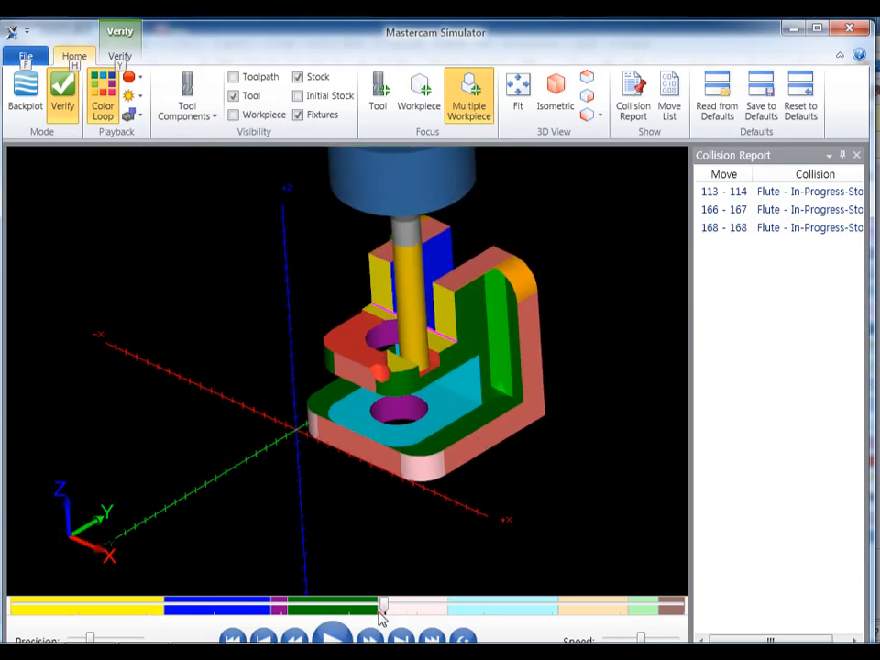
left_click_drag(382, 610, 391, 604)
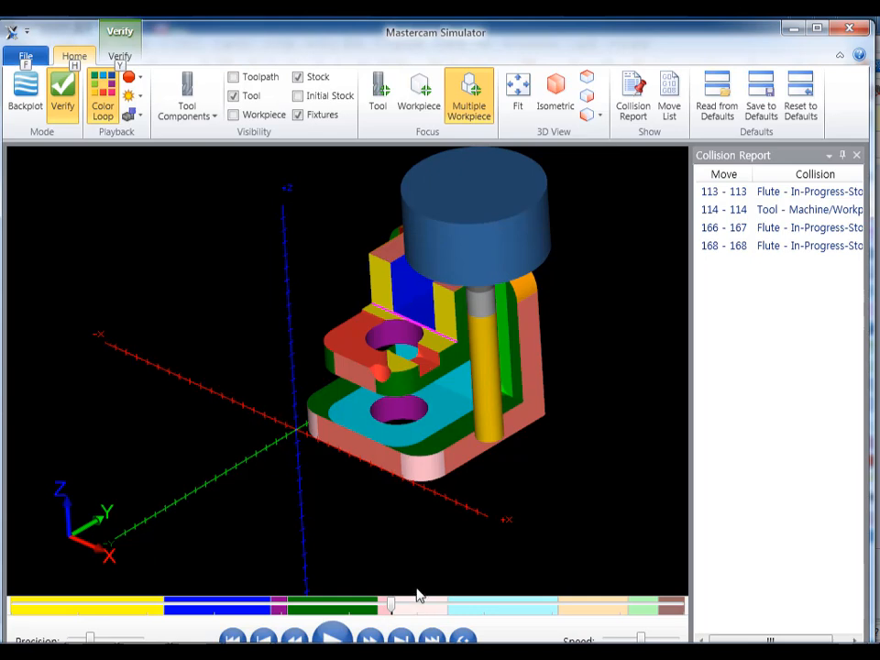
- Step the simulation backward from operation 5 into operation 4, examining the tool's positions around the base
key("Left")
key("Left")
key("Left")
key("Left")
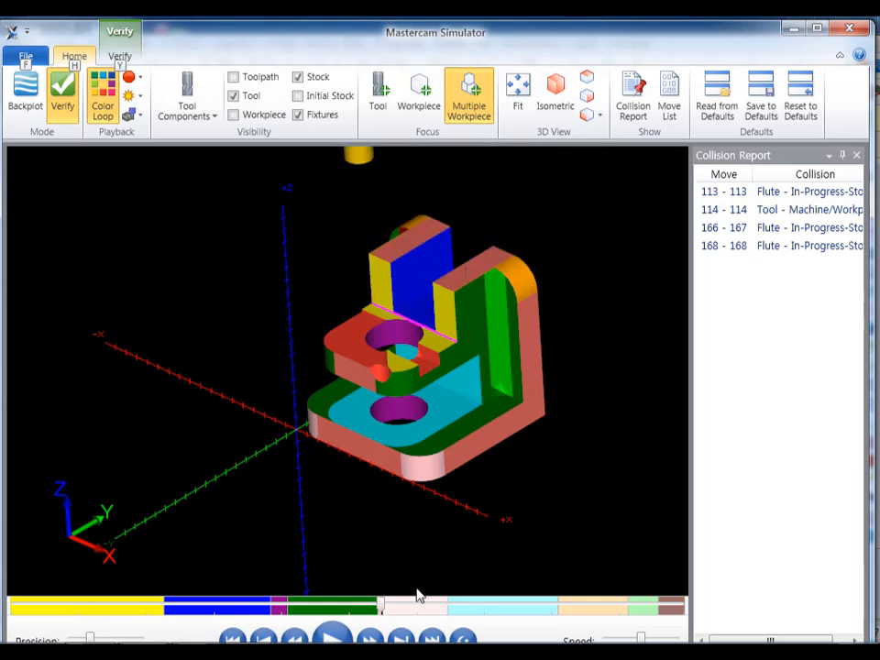
key("Left")
key("Left")
key("Left")
key("Left")
key("Left")
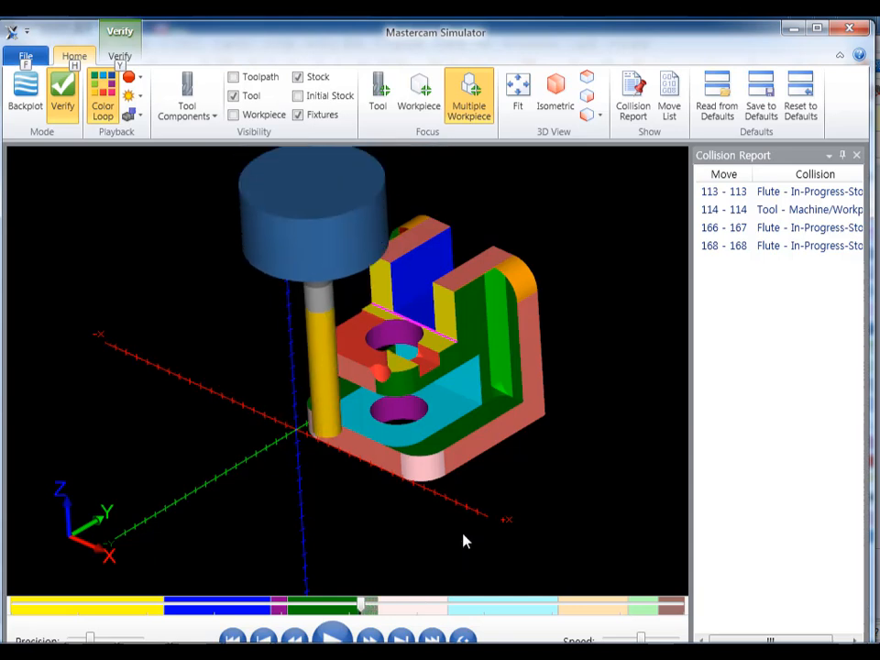
key("Left")
key("Left")
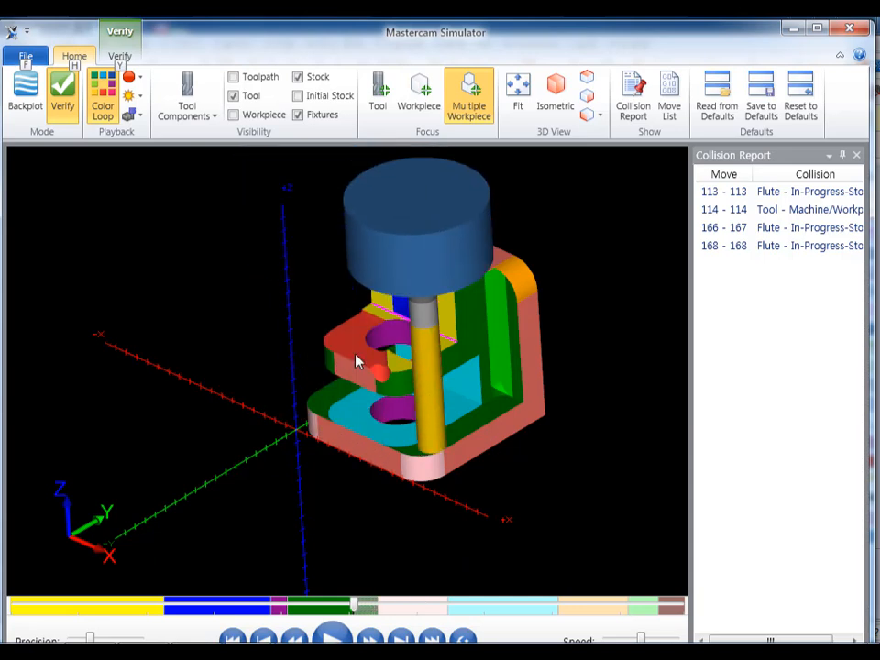
- Step forward move by move from operation 4 into operation 5, tracing the tool's traverse across the upper plate to the base corner
key("Right")
key("Right")
key("Right")
key("Right")
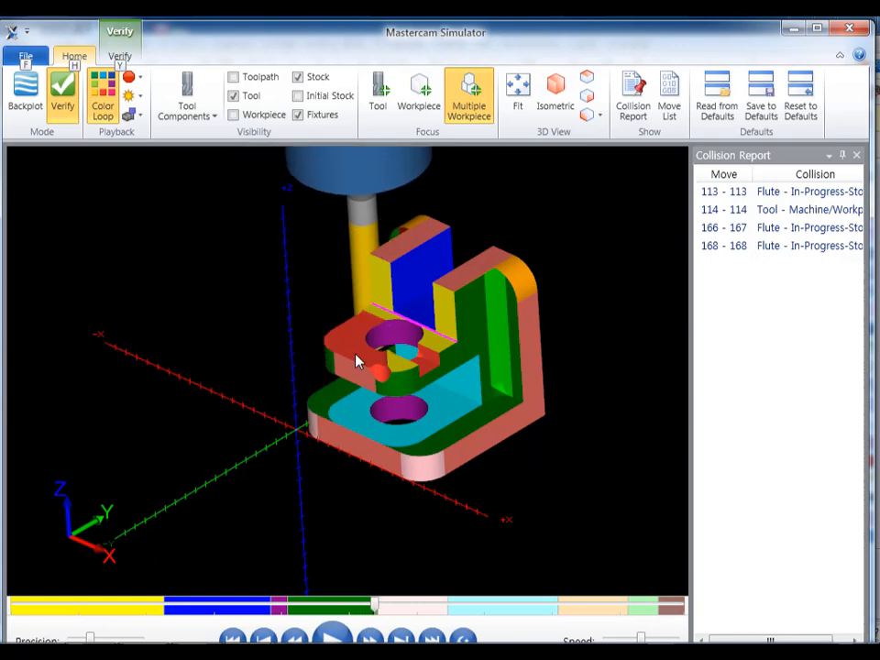
middle_click_drag(402, 330, 453, 330)
key("alt")
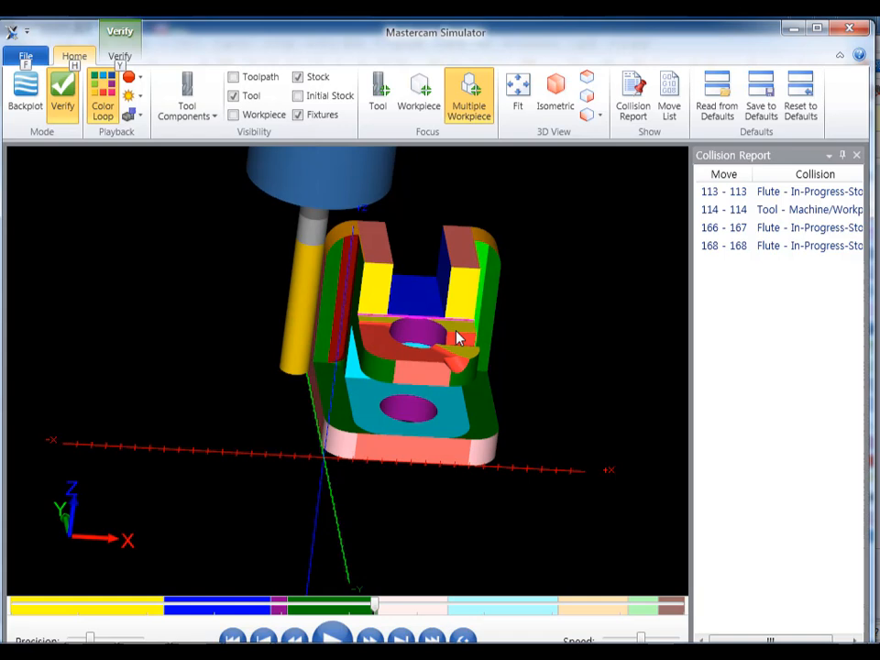
key("Right")
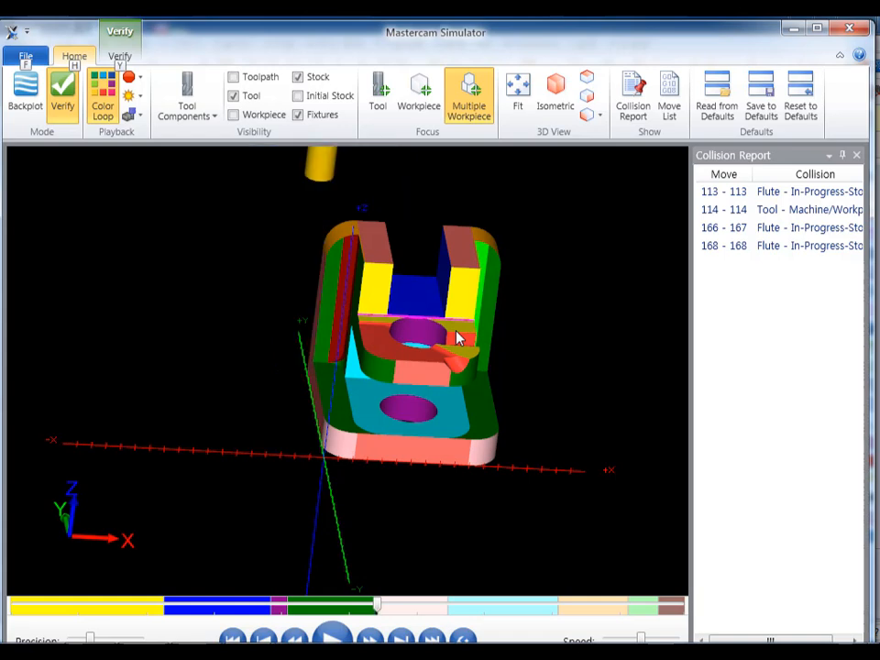
key("Right")
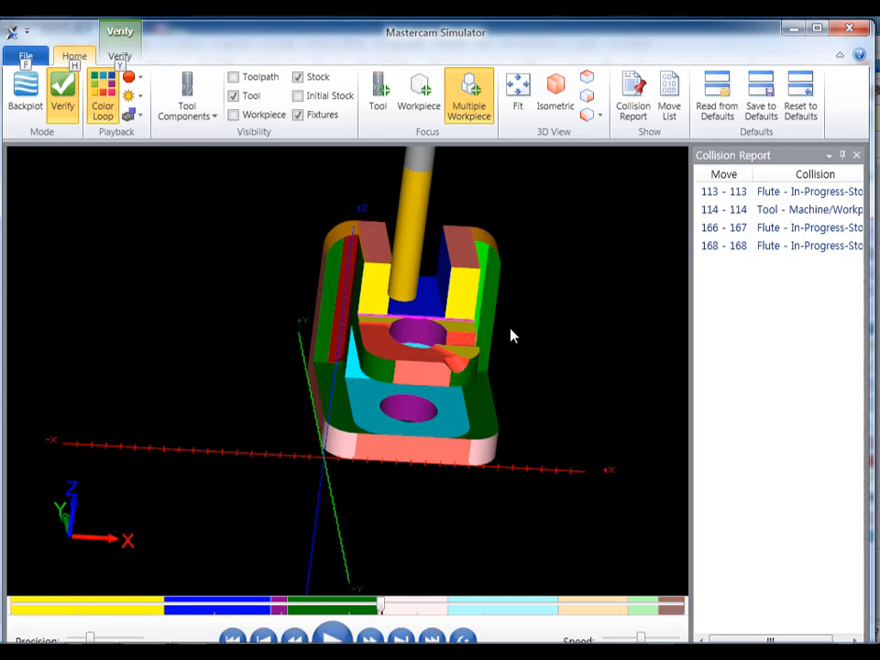
key("Right")
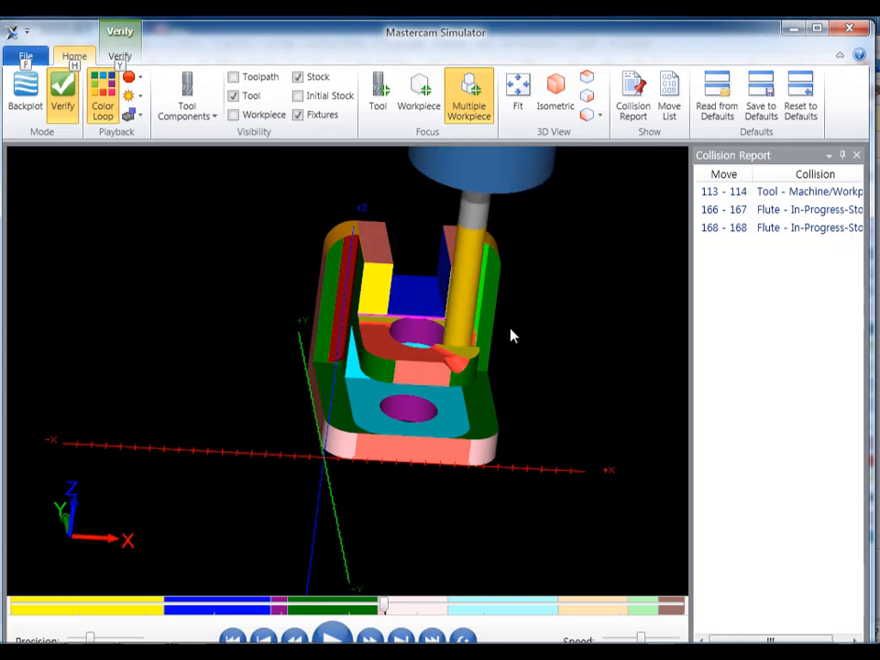
key("Right")
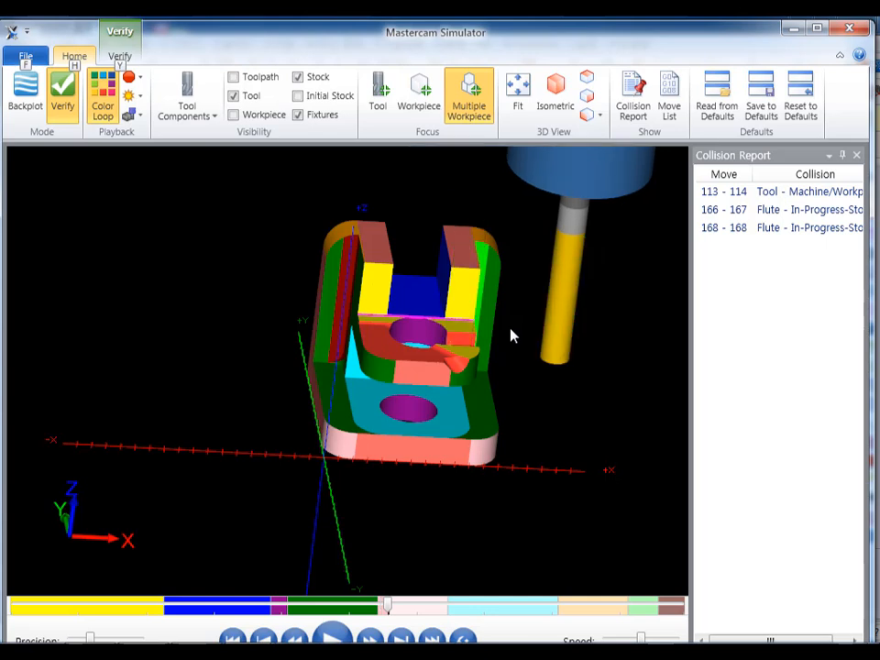
key("Right")
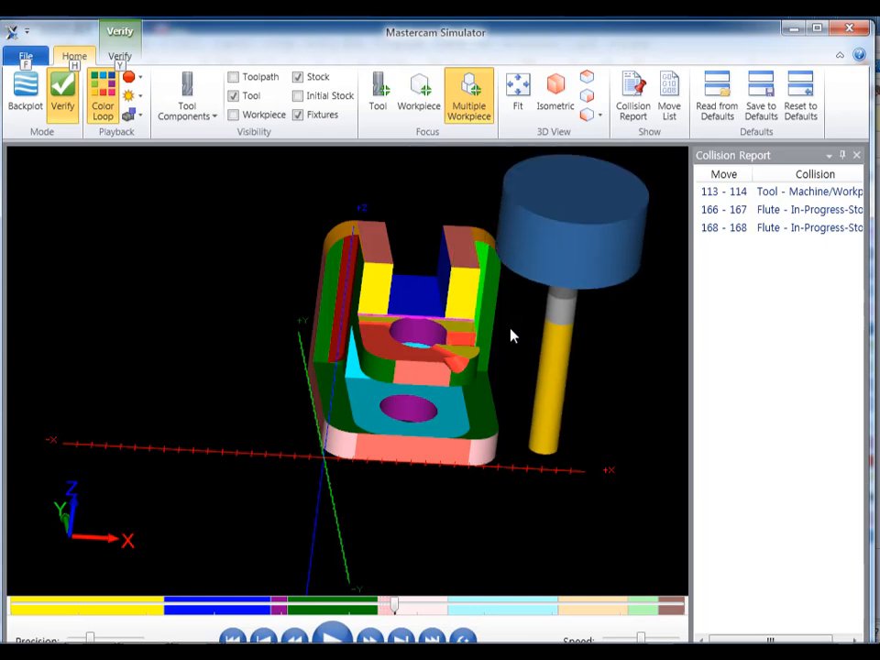
key("Right")
- Examine the end mill's position beside the base's rounded front corner in operation 5
scroll(512, 337, "up", 3)
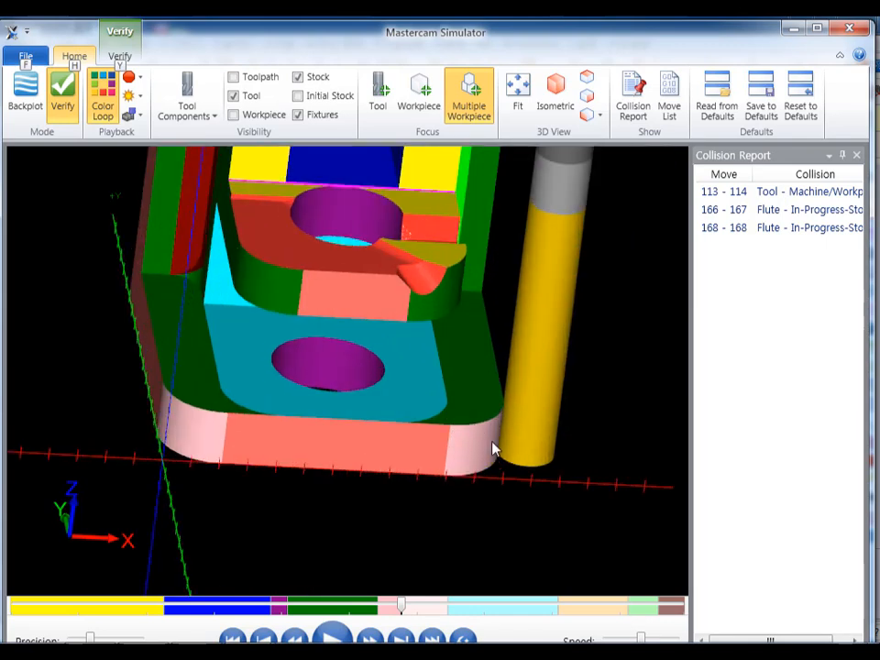
scroll(524, 456, "down", 2)
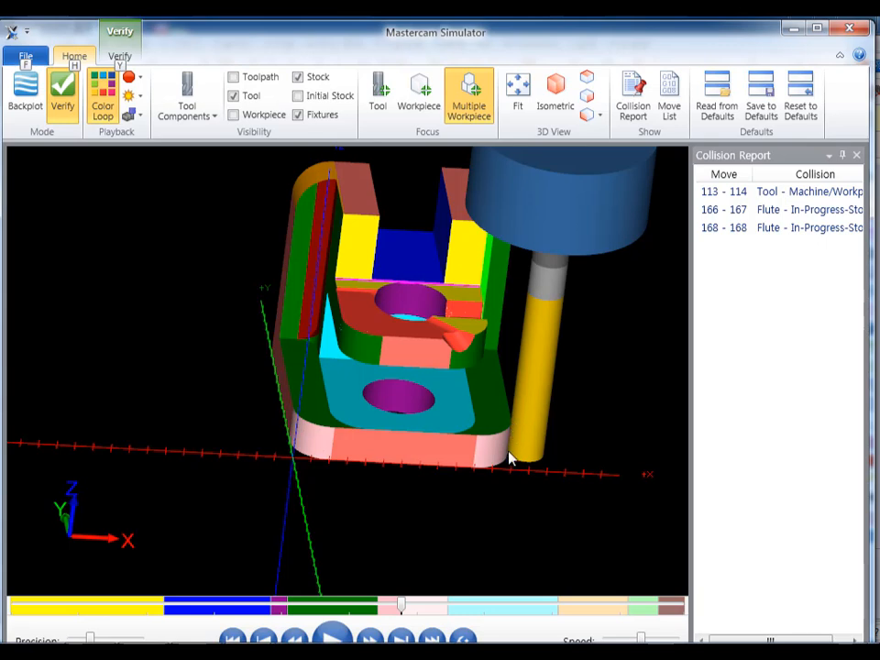
scroll(484, 452, "up", 3)
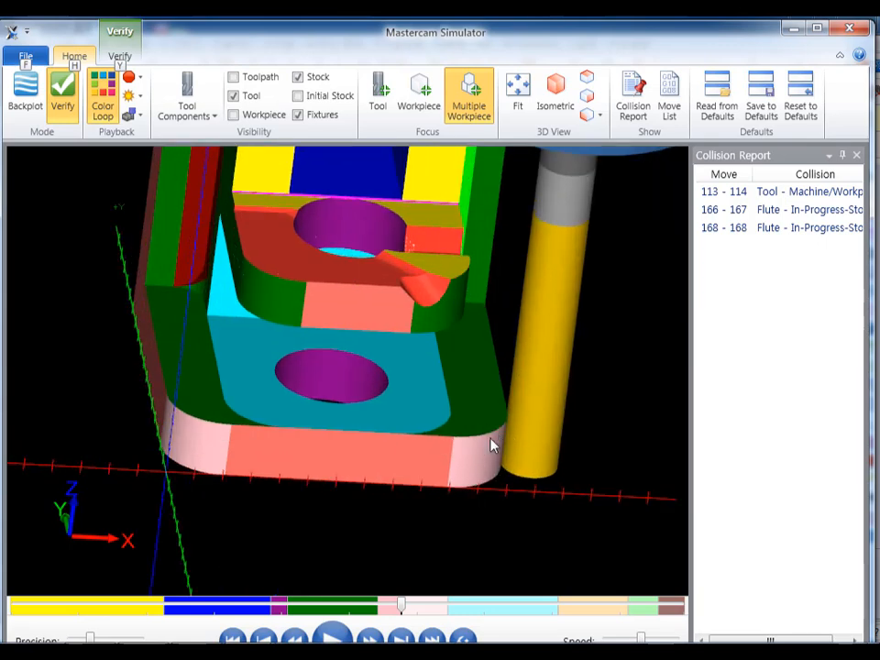
scroll(489, 456, "down", 4)
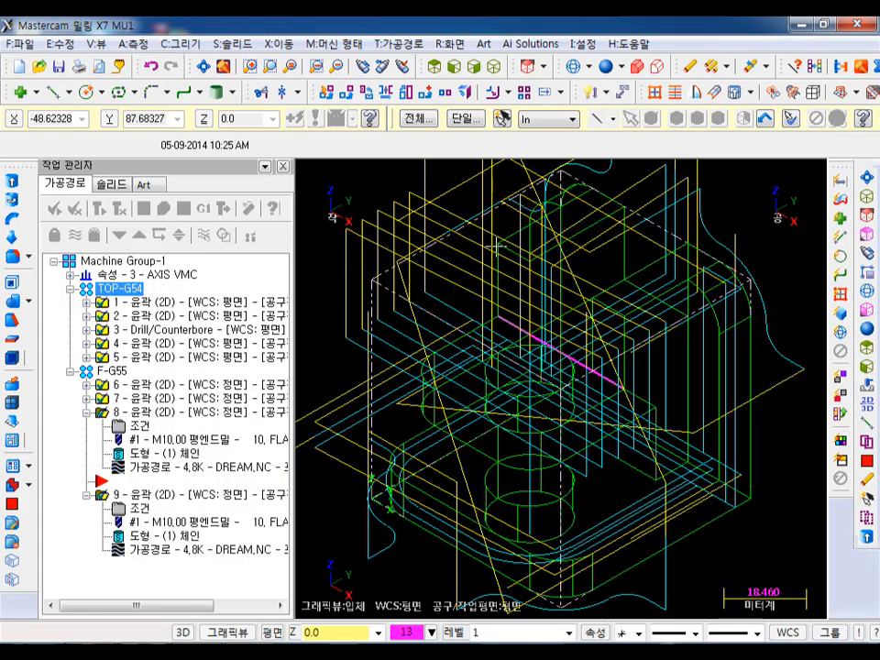
- Return to Mastercam and examine the displayed toolpaths from the front of the part
scroll(486, 330, "down", 1)
scroll(511, 383, "down", 1)
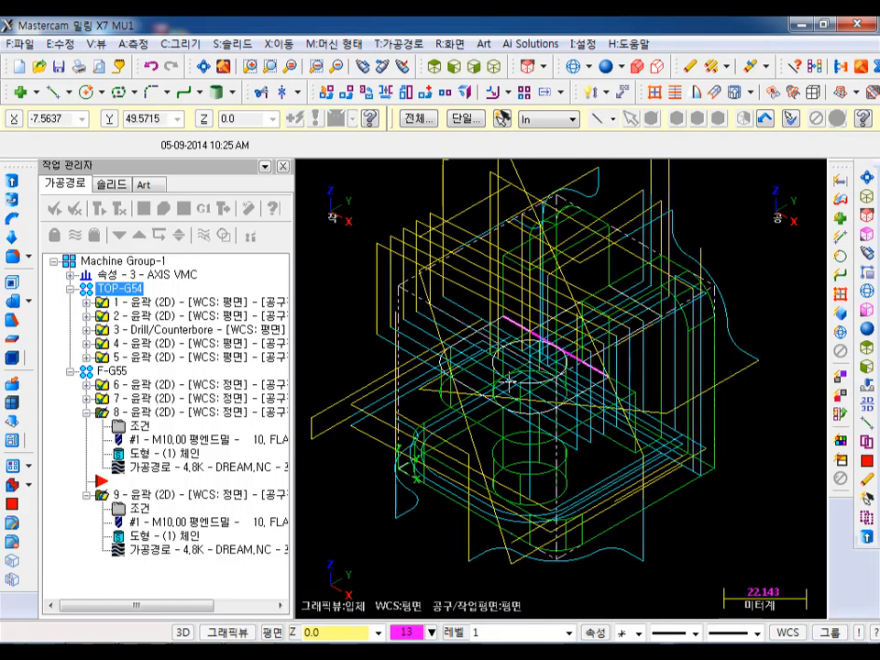
middle_click_drag(550, 375, 568, 362)
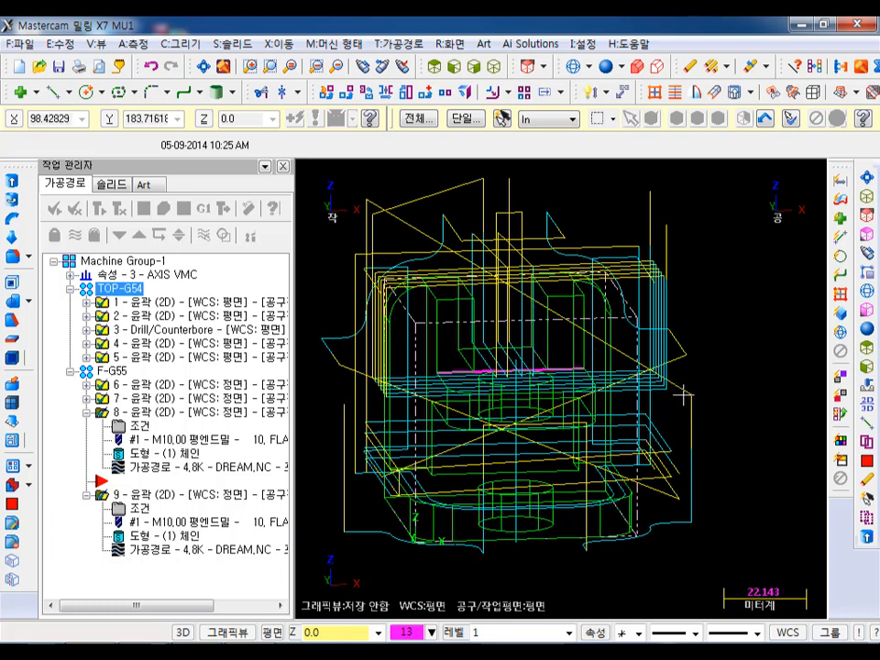
mouse_move(675, 404)
left_mouse_down()
mouse_move(680, 391)
mouse_move(701, 414)
left_mouse_up()
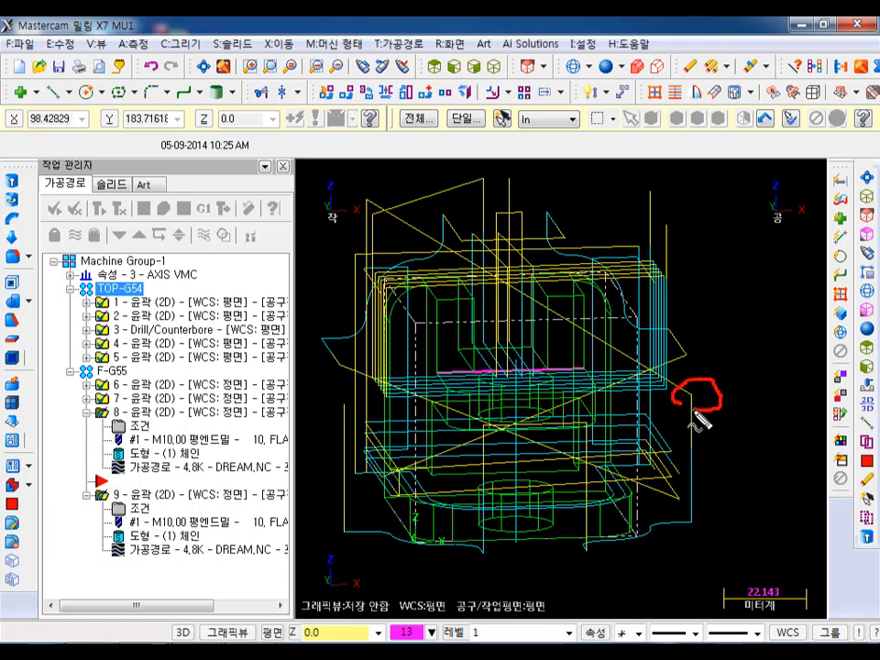
mouse_move(372, 194)
left_mouse_down()
mouse_move(381, 209)
mouse_move(694, 399)
left_mouse_up()
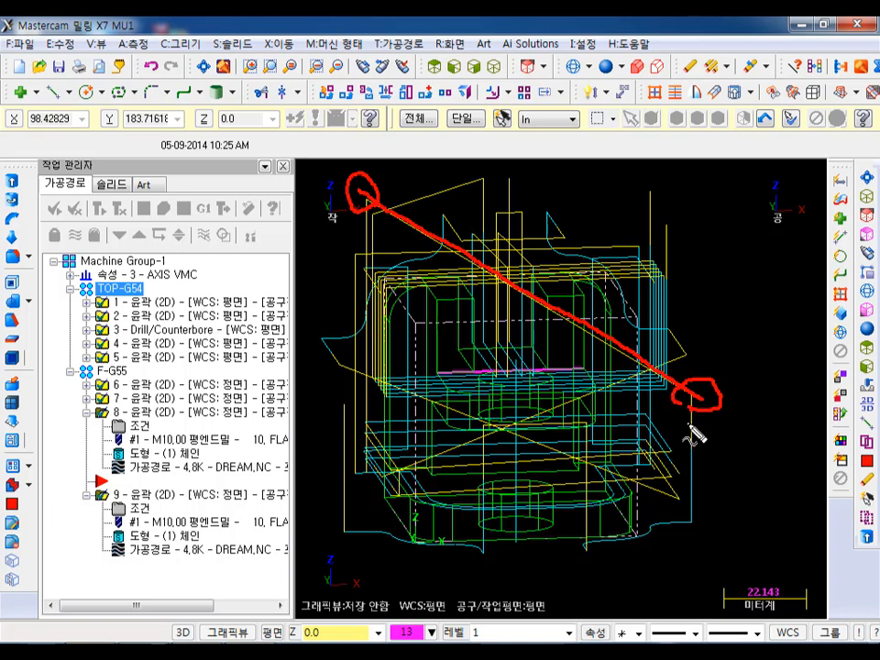
left_click_drag(691, 408, 692, 178)
mouse_move(365, 196)
left_mouse_down()
mouse_move(682, 192)
mouse_move(691, 208)
mouse_move(694, 527)
left_mouse_up()
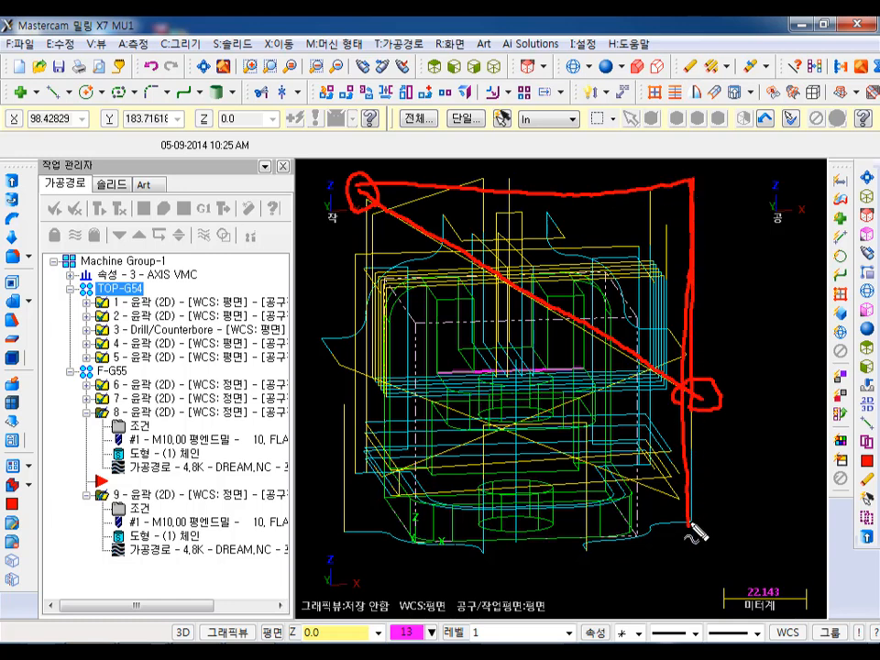
mouse_move(726, 174)
left_mouse_down()
mouse_move(720, 210)
mouse_move(724, 174)
left_mouse_up()
mouse_move(752, 172)
left_mouse_down()
mouse_move(751, 231)
mouse_move(768, 200)
mouse_move(769, 252)
left_mouse_up()
key("Escape")
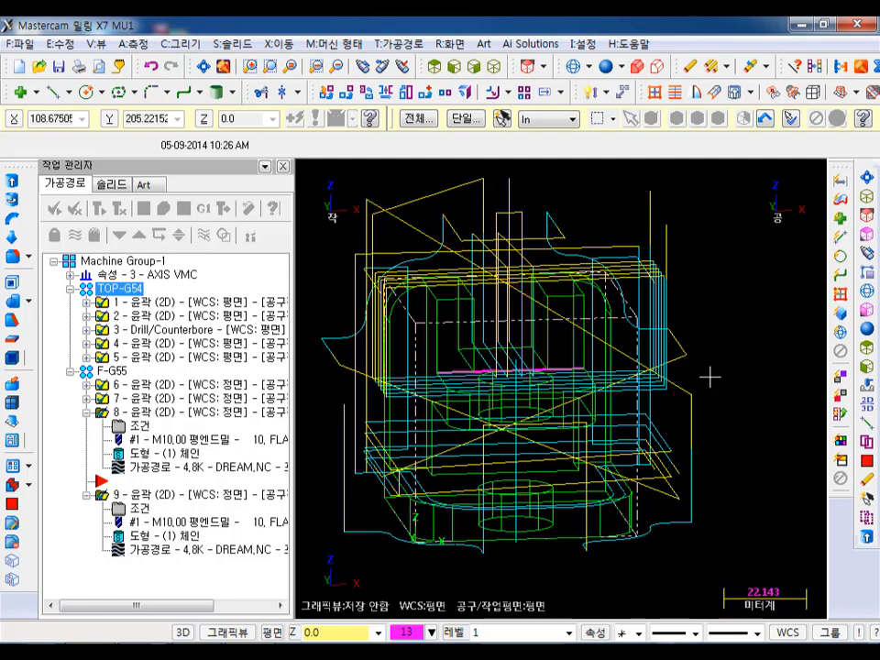
- Examine the diagonal rapid moves in the displayed toolpaths from several angles around the part
key("alt+t")
middle_click_drag(641, 334, 630, 429)
scroll(356, 399, "up", 2)
scroll(510, 373, "up", 2)
scroll(696, 371, "down", 4)
scroll(710, 371, "down", 2)
scroll(692, 404, "up", 3)
middle_click_drag(710, 407, 755, 249)
scroll(766, 246, "down", 2)
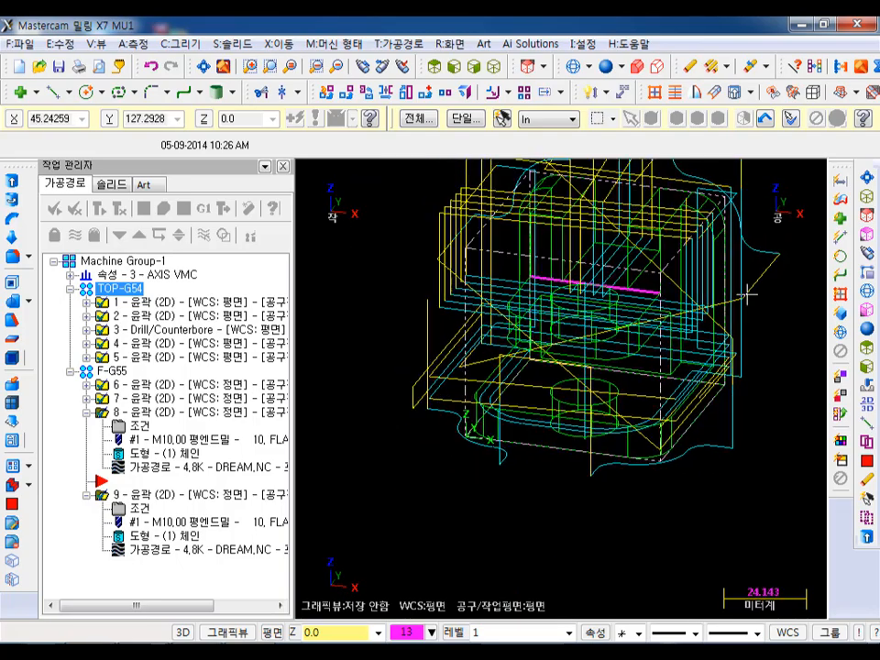
- Mark the diagonal rapid moves and their end points on the toolpaths with temporary freehand red strokes
key("ctrl+shift+d")
mouse_move(746, 309)
left_mouse_down()
mouse_move(735, 291)
mouse_move(759, 314)
mouse_move(734, 299)
left_mouse_up()
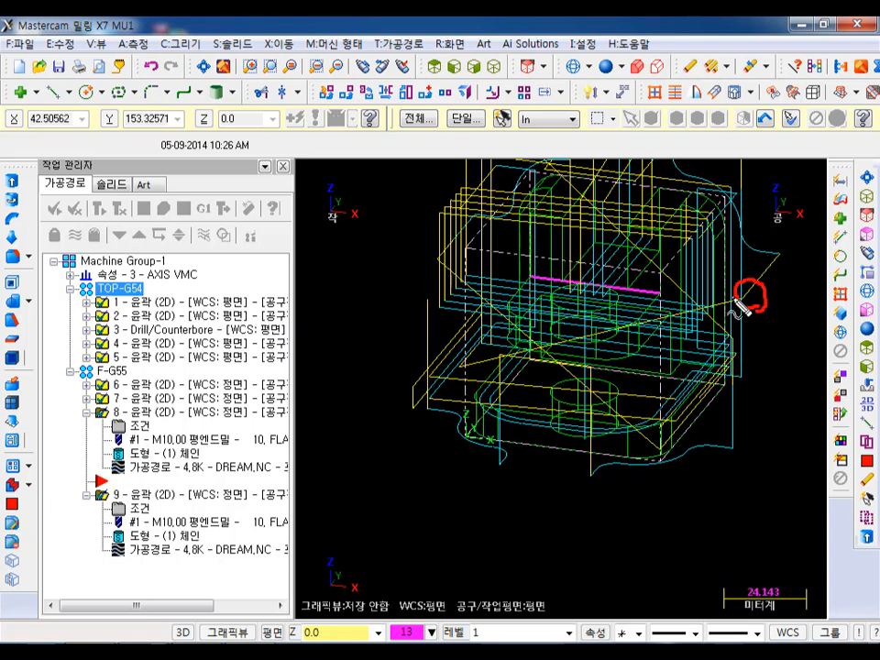
mouse_move(461, 367)
left_mouse_down()
mouse_move(542, 357)
mouse_move(743, 299)
mouse_move(715, 344)
mouse_move(616, 429)
left_mouse_up()
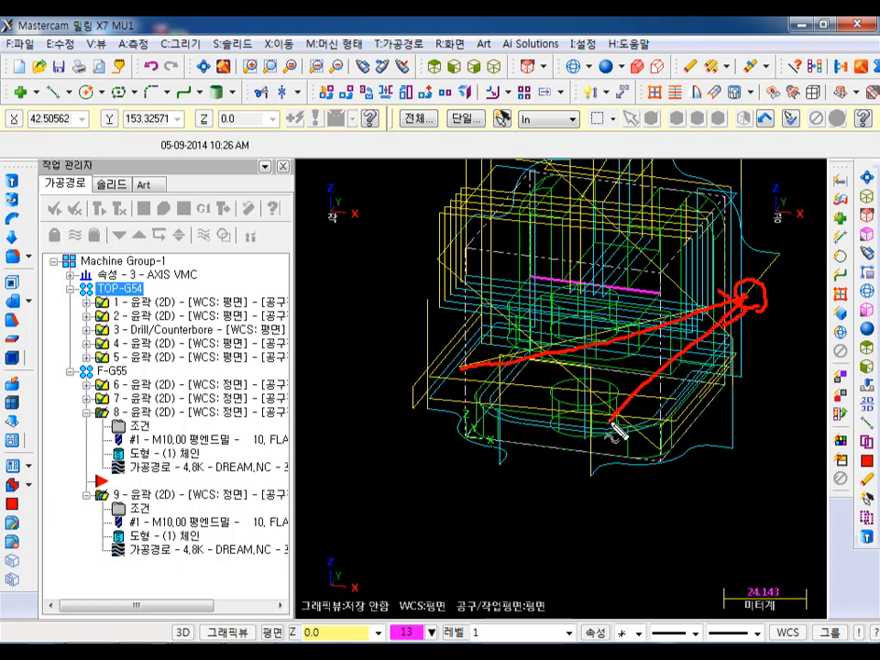
mouse_move(432, 368)
left_mouse_down()
mouse_move(563, 416)
mouse_move(648, 405)
mouse_move(760, 305)
mouse_move(762, 251)
mouse_move(790, 276)
left_mouse_up()
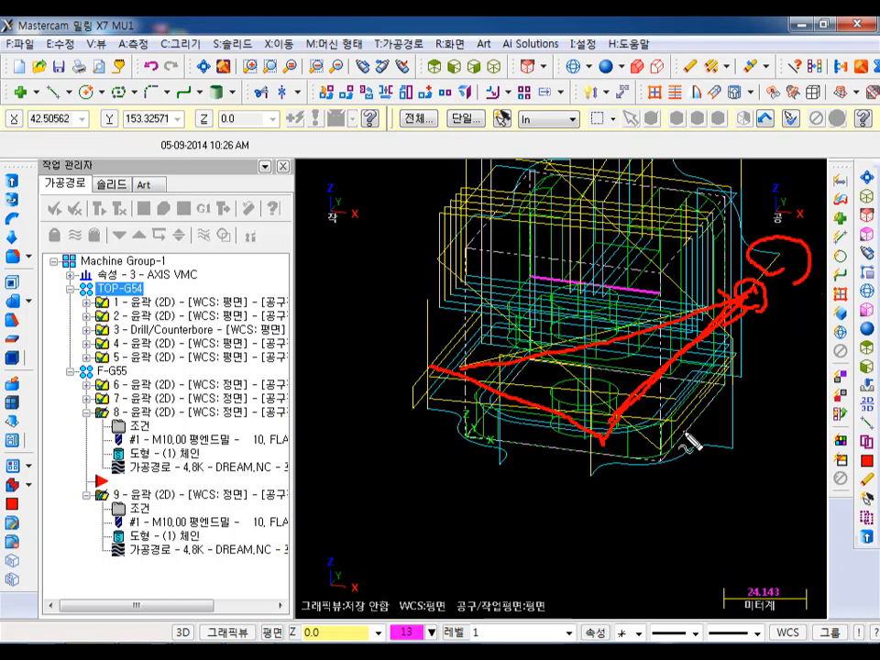
left_click_drag(724, 429, 729, 454)
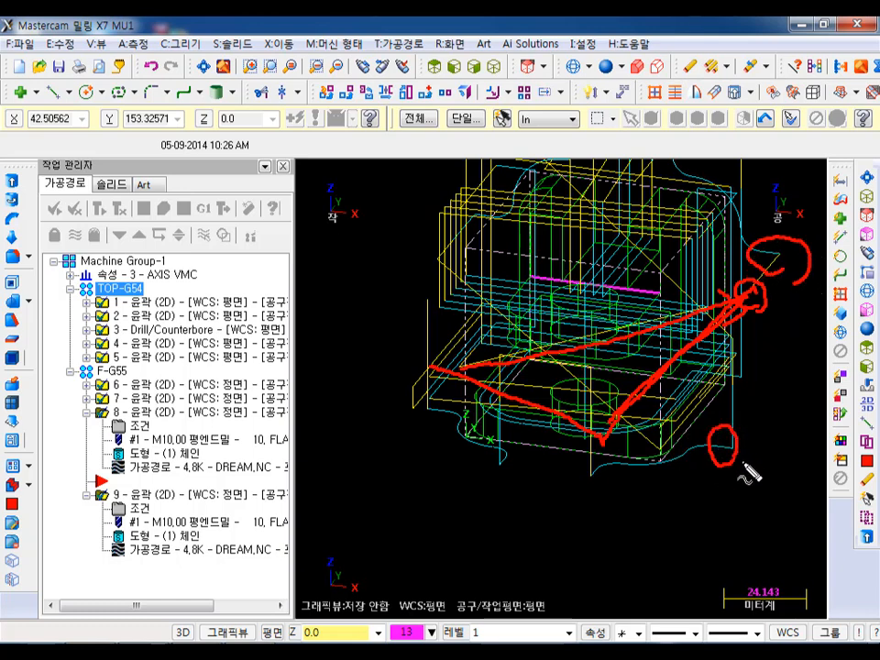
key("Escape")
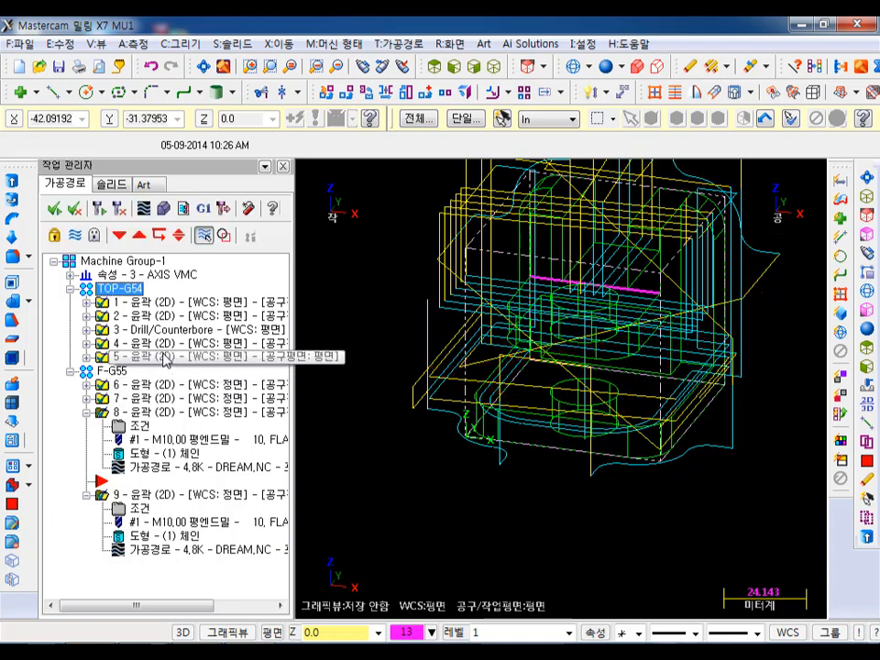
- Display only contour operation 5's toolpath in the TOP-G54 group and examine its retract moves
left_click(163, 343)
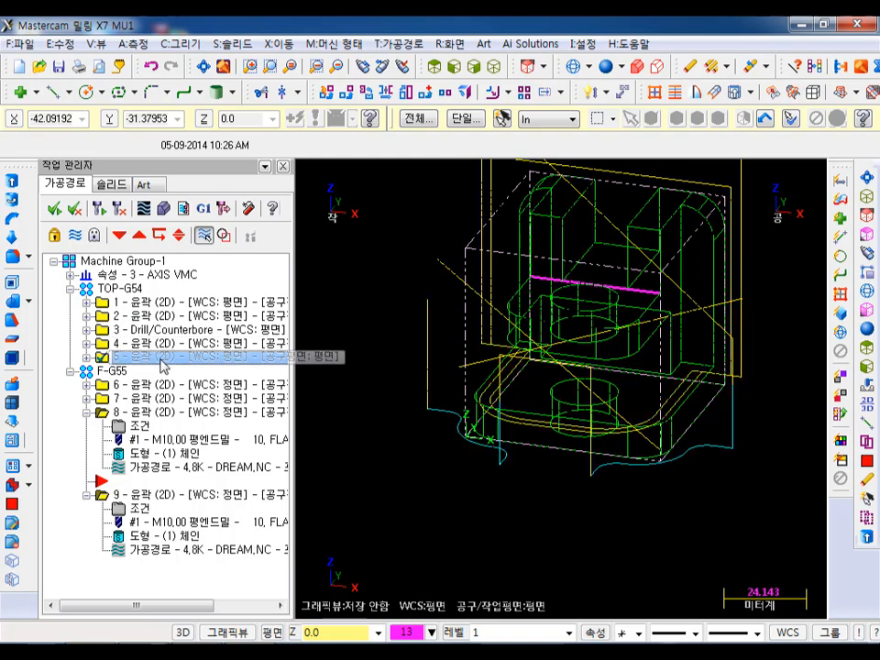
left_click(161, 358)
scroll(805, 598, "down", 2)
scroll(785, 410, "up", 3)
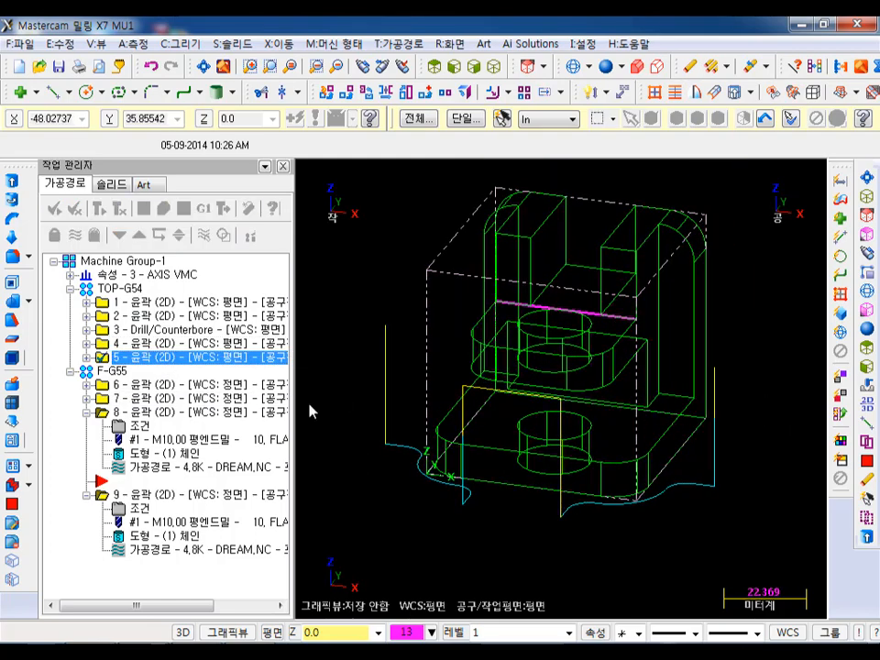
- Enable an absolute clearance height of 70 in contour operation 5's linking parameters and regenerate its toolpath
left_click(87, 357)
left_click(144, 371)
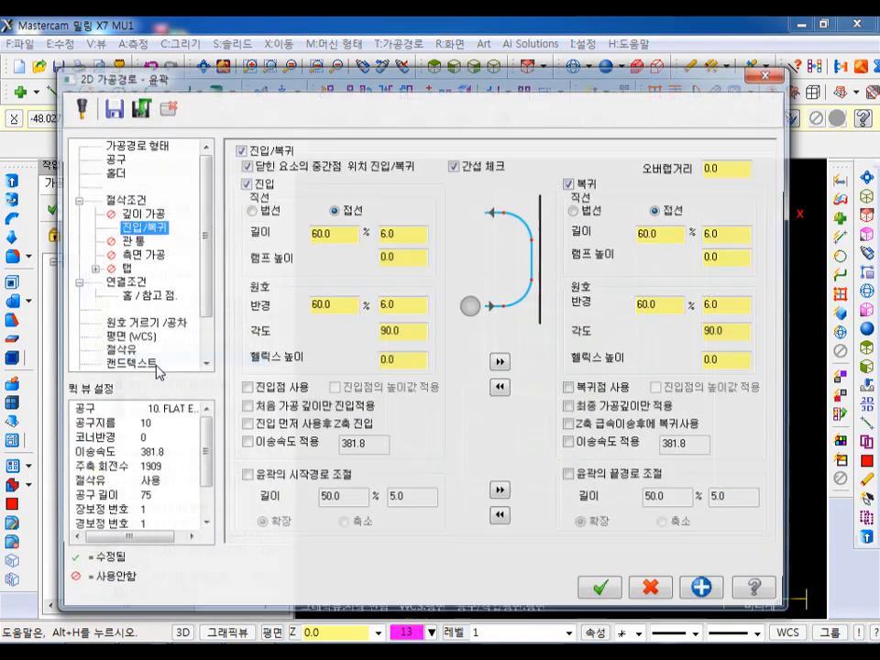
left_click(131, 201)
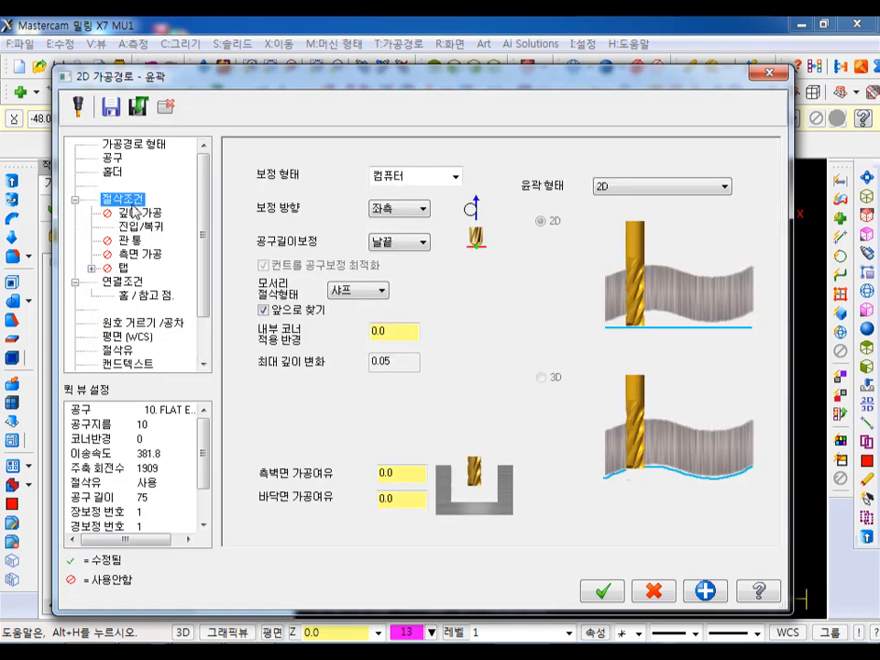
left_click(125, 281)
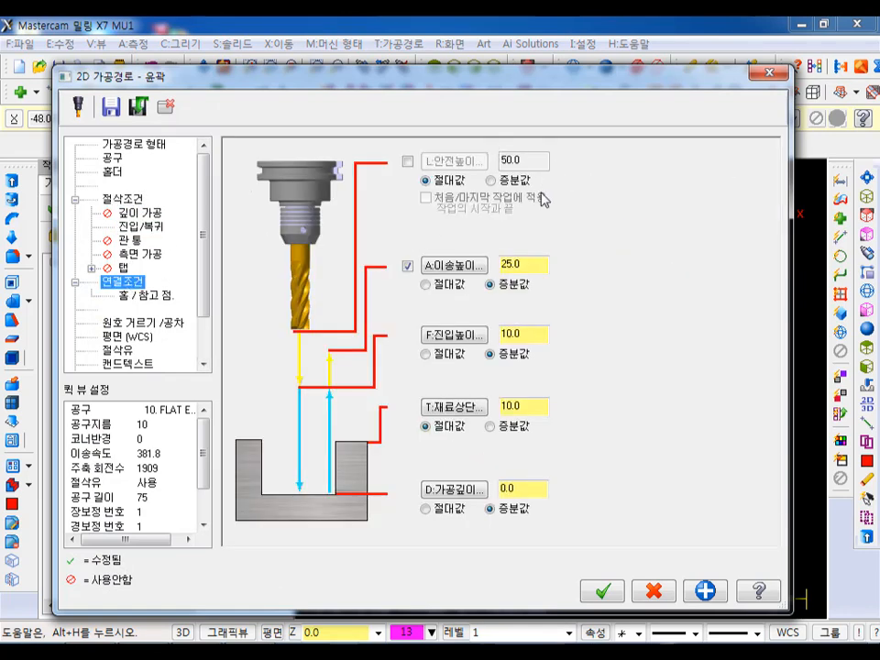
left_click(408, 162)
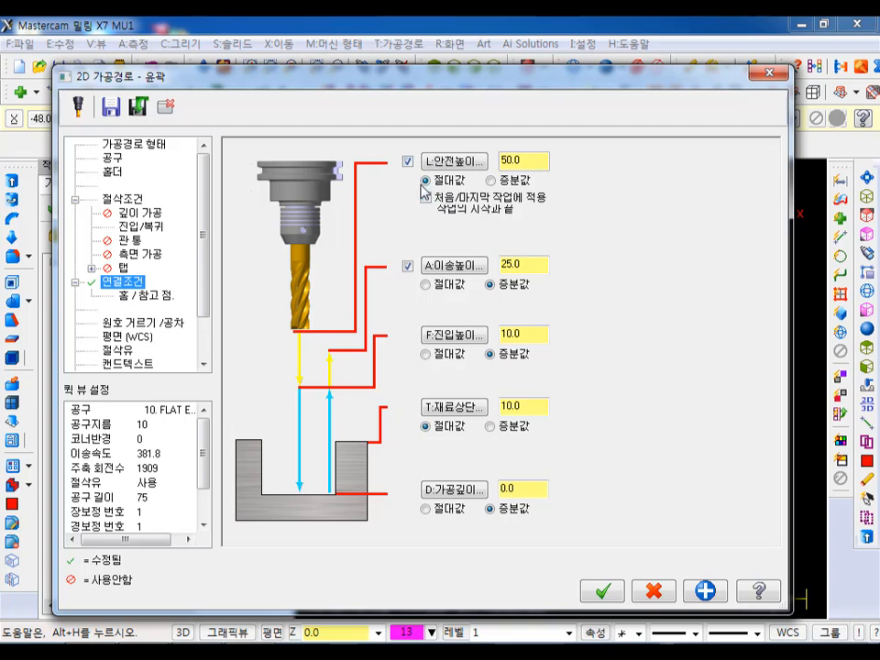
left_click_drag(523, 162, 485, 172)
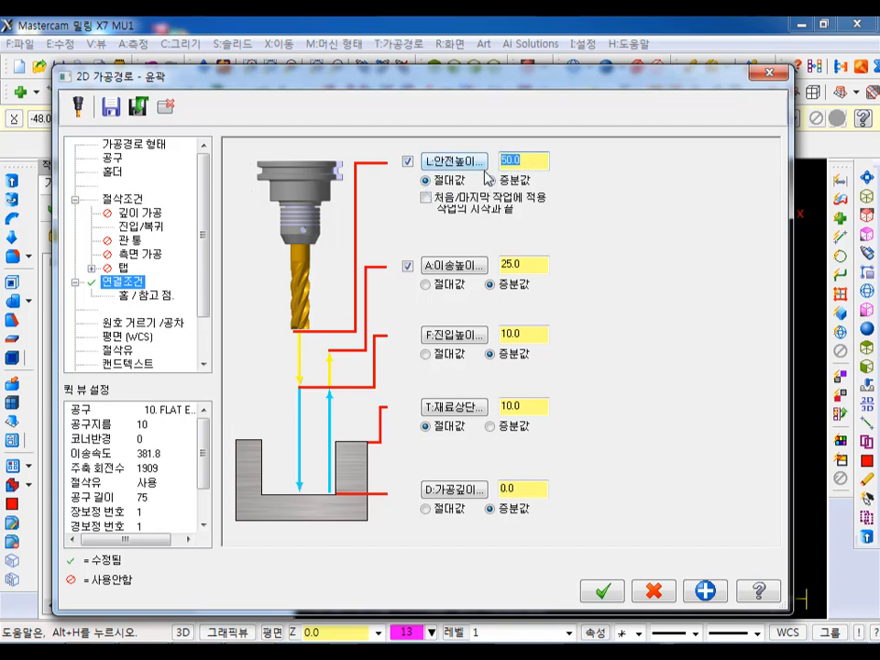
type("70")
left_click(609, 590)
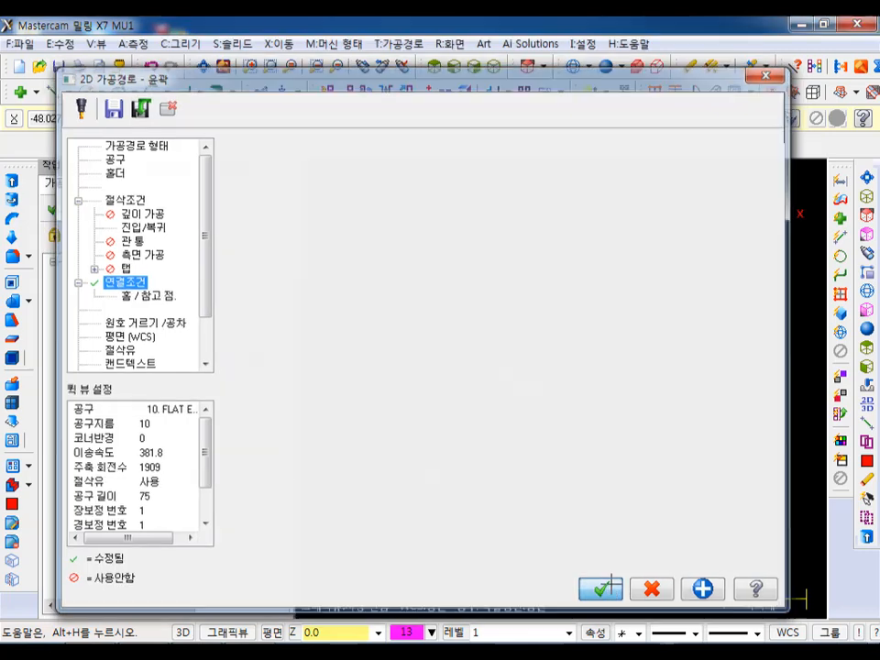
left_click(103, 210)
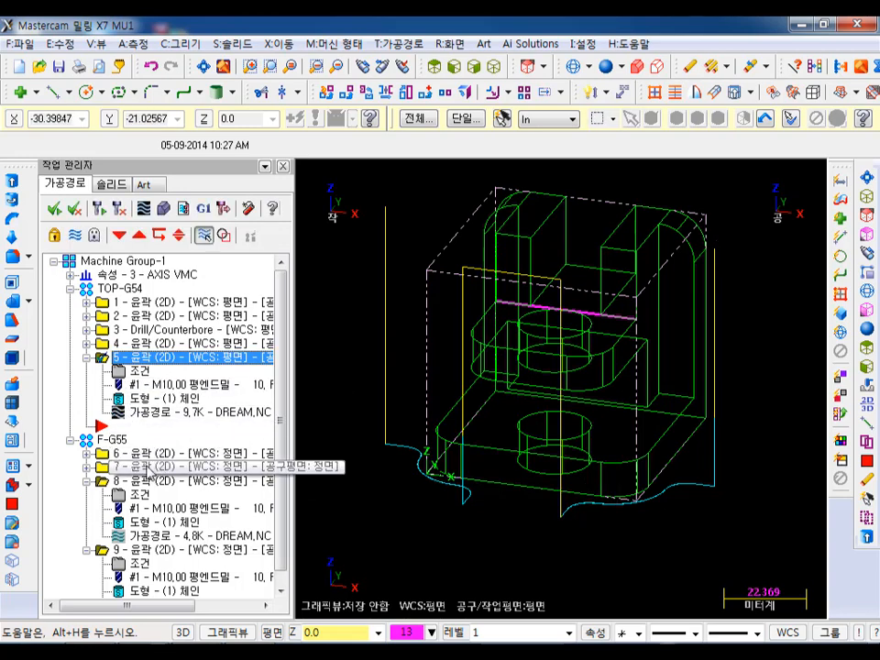
- Examine the toolpaths of contour operations 6 and 7 in the F-G55 group one at a time
left_click(152, 455)
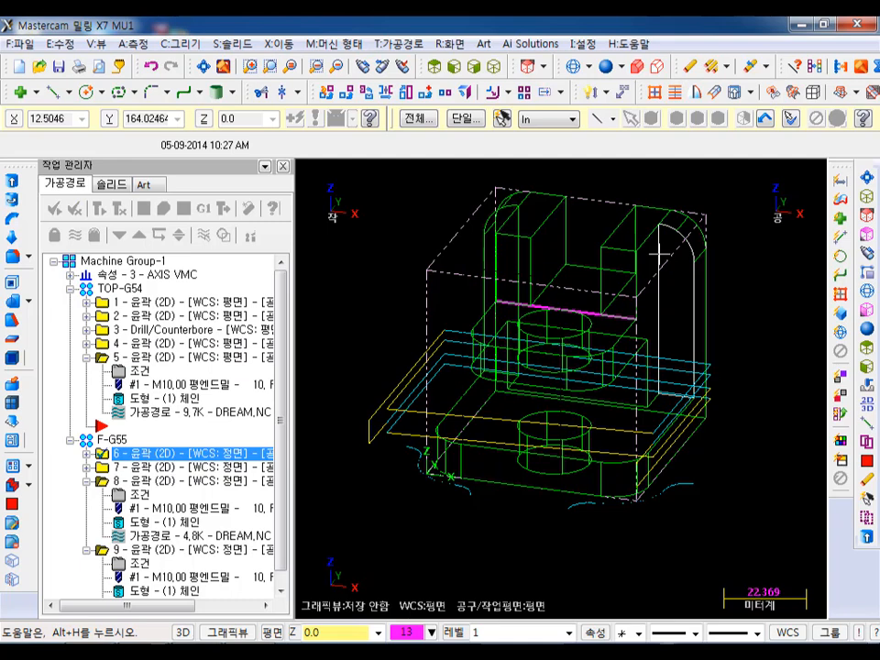
key("Up")
key("Up")
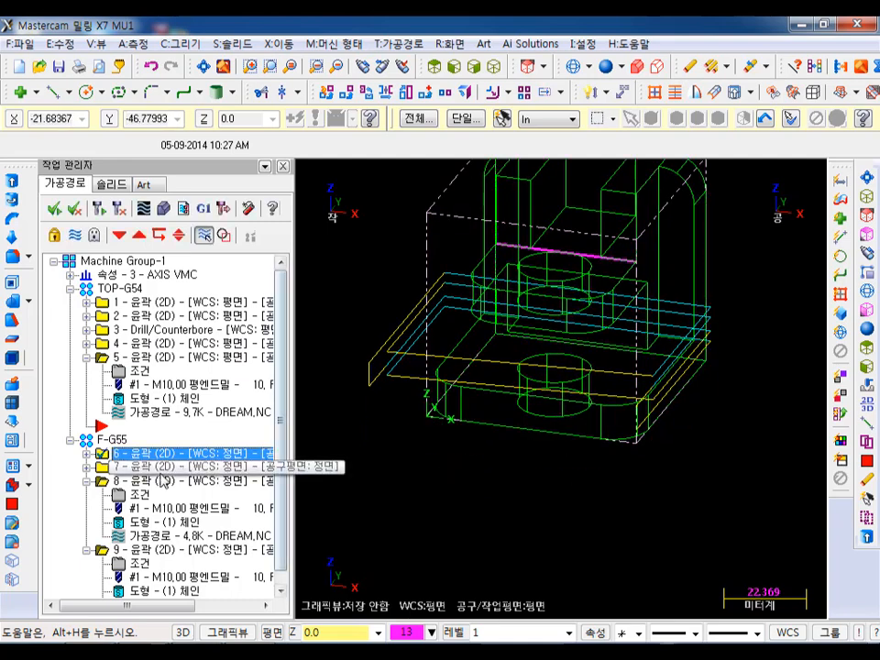
left_click(160, 469)
middle_click_drag(564, 524, 585, 282)
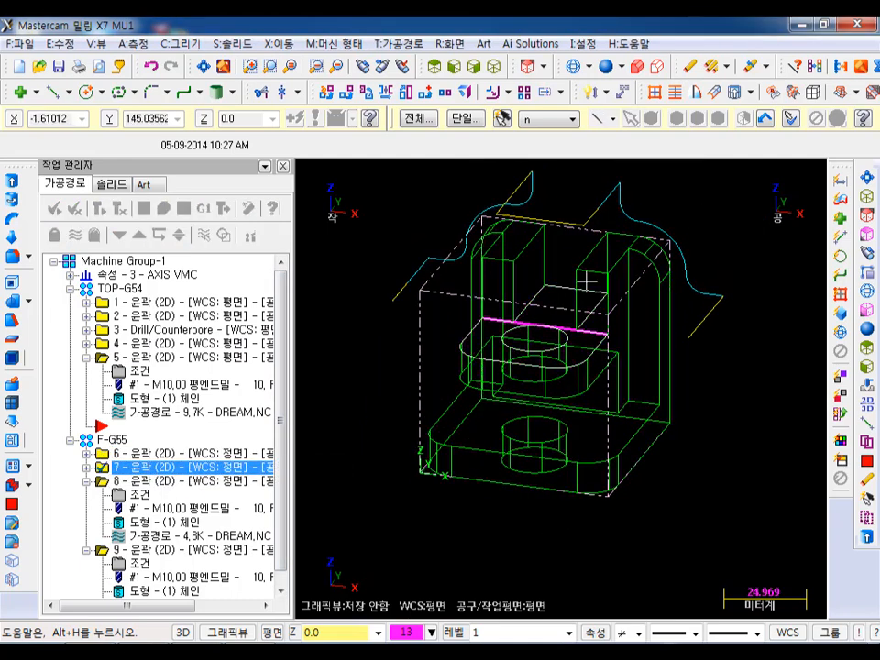
- Enable an absolute clearance height of 70 in contour operation 7's linking parameters and regenerate its toolpath
left_click(86, 467)
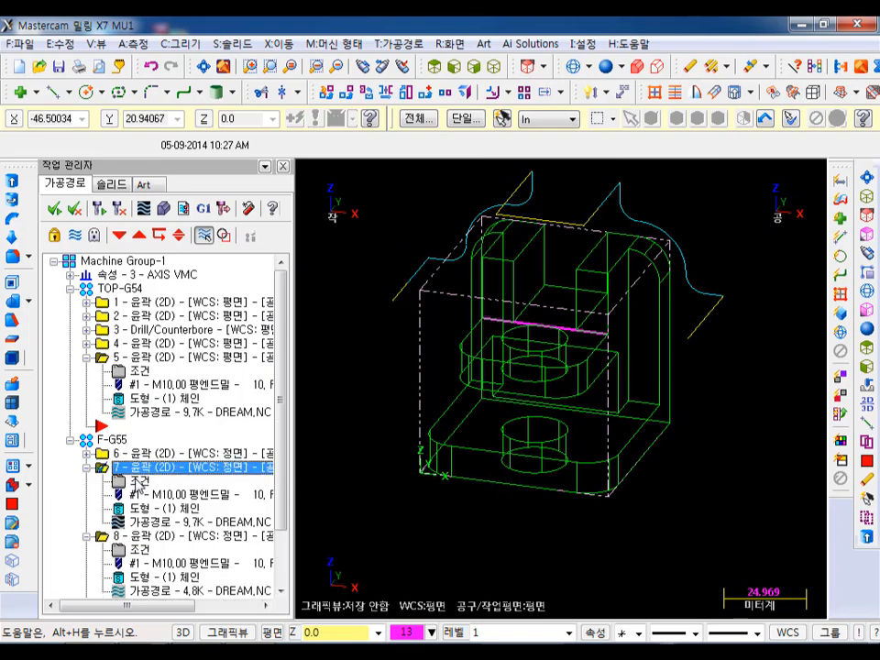
left_click(139, 482)
left_click(407, 161)
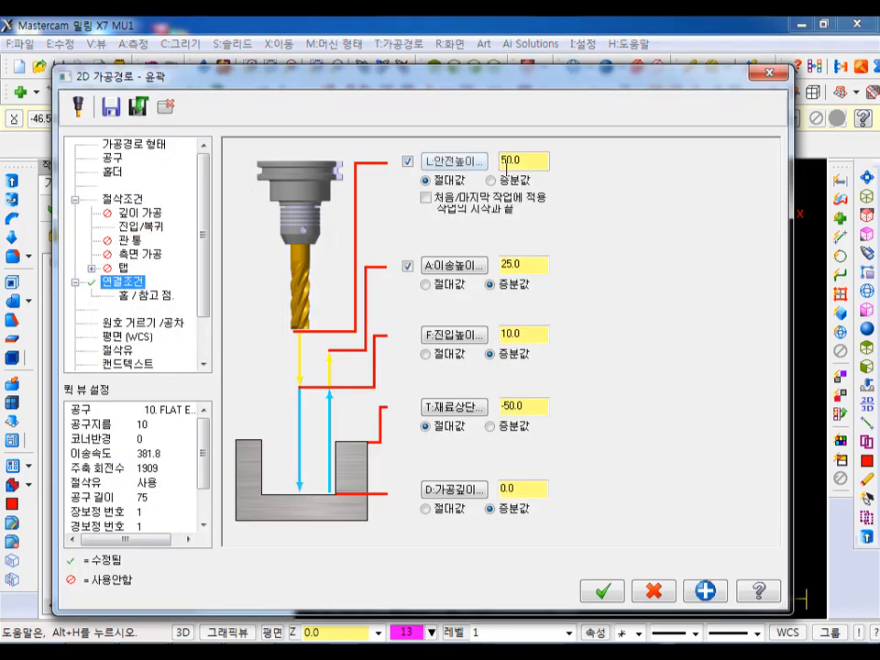
type("70")
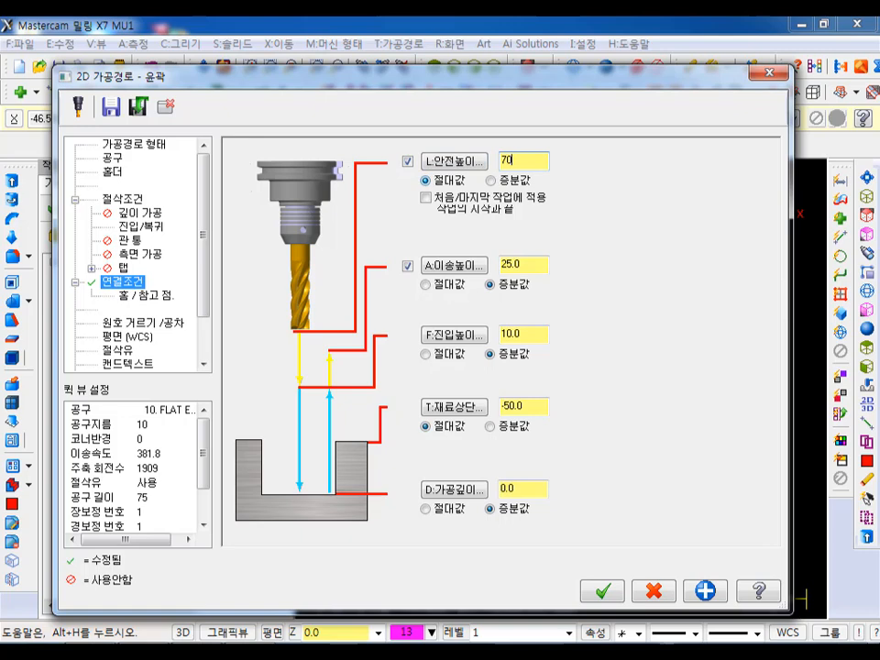
left_click(600, 591)
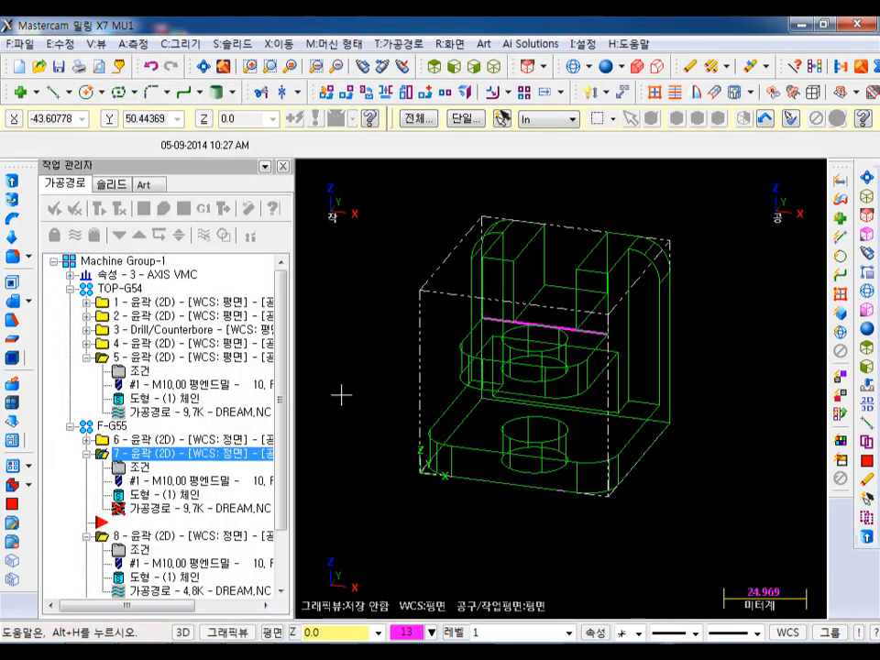
left_click(104, 207)
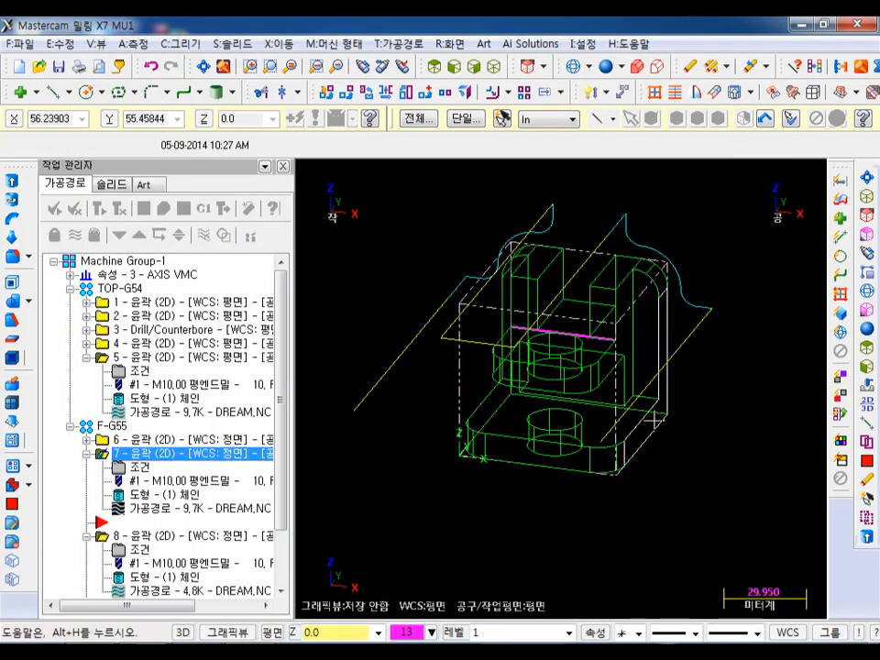
- Collapse the expanded operations in both groups and move the insertion arrow below operation 9
left_click(88, 454)
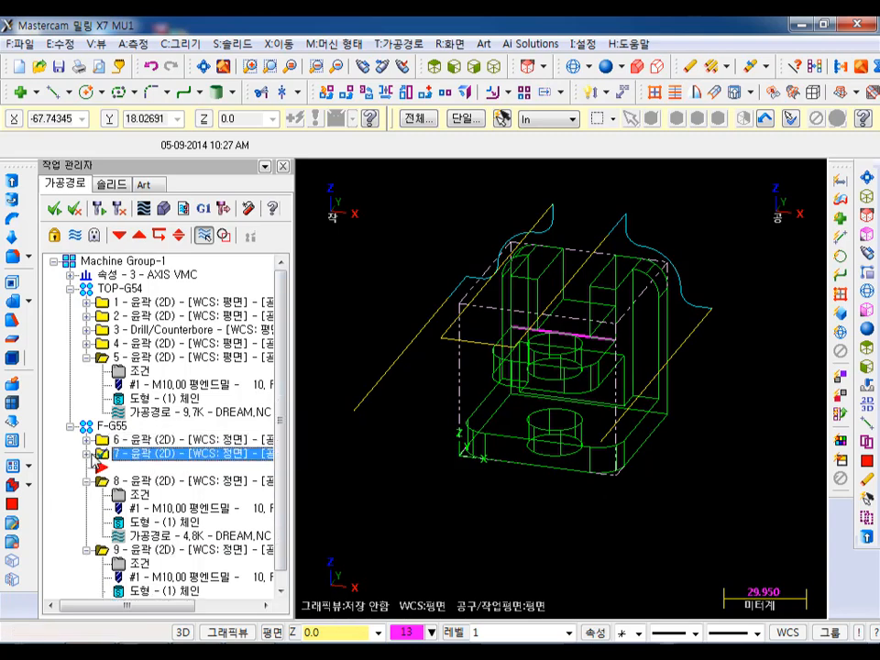
left_click(88, 481)
left_click(121, 237)
left_click(121, 236)
left_click(87, 481)
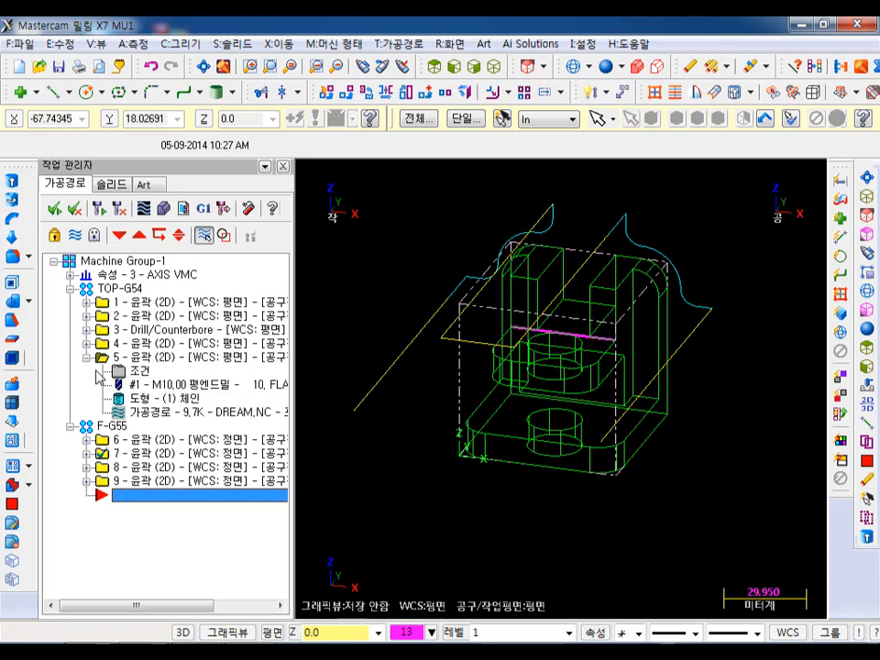
left_click(87, 357)
- Select all TOP-G54 and F-G55 operations together and open them for verification in Mastercam Simulator
left_click(116, 288)
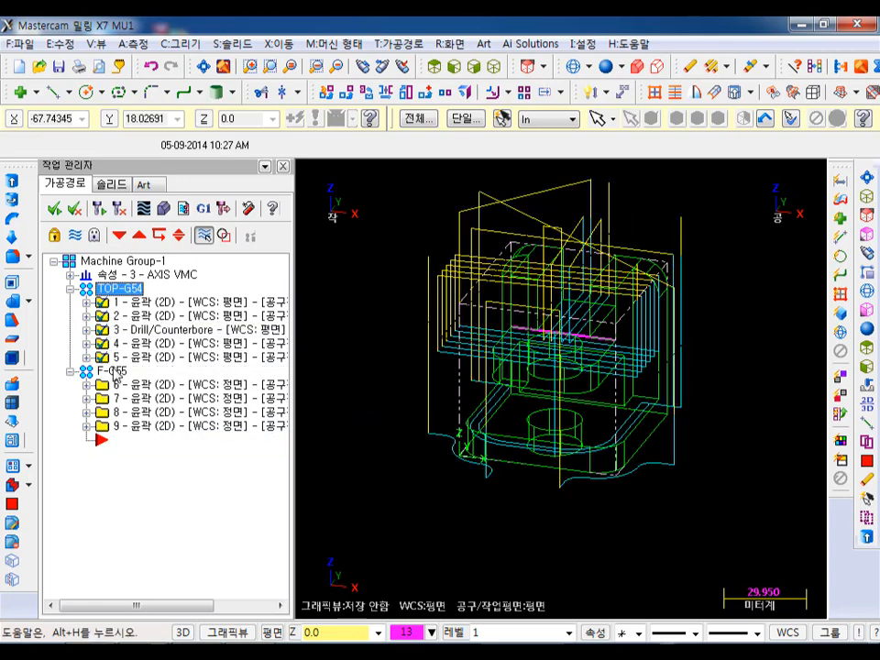
left_click(114, 371, "ctrl")
left_click(163, 204)
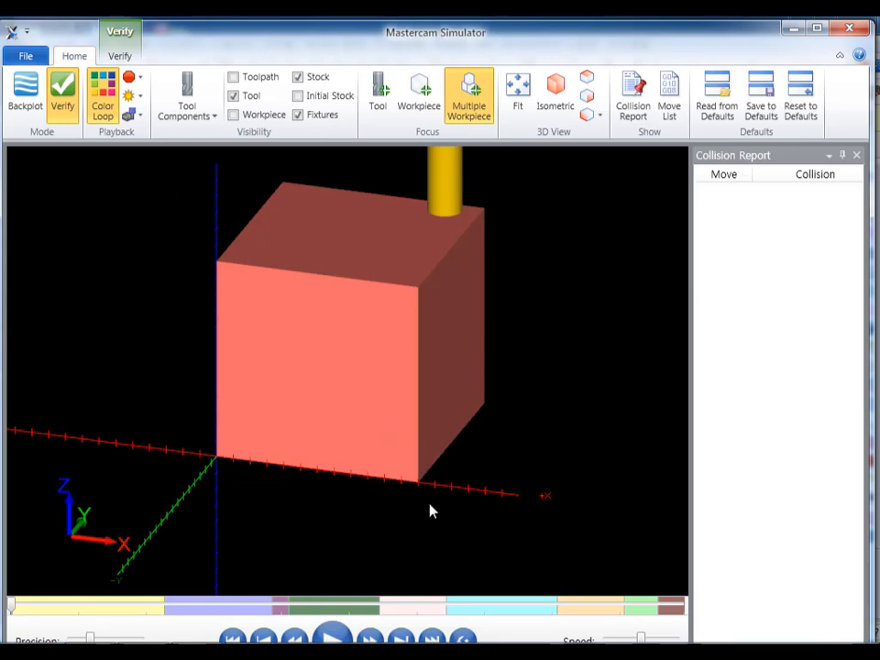
- Turn on the comparison of the stock with the workpiece and run the full machining simulation
scroll(432, 520, "down", 3)
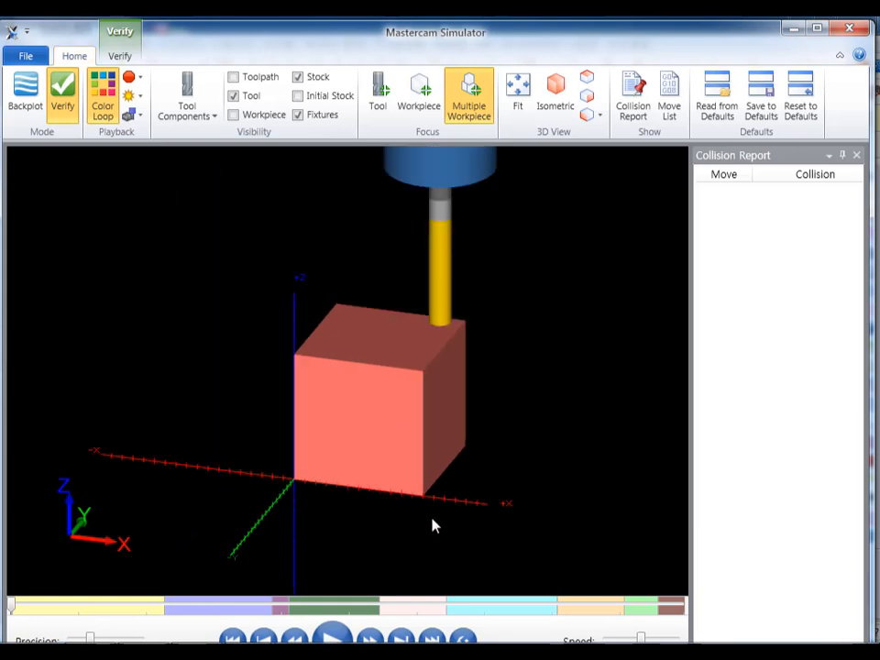
left_click(472, 108)
left_click(119, 56)
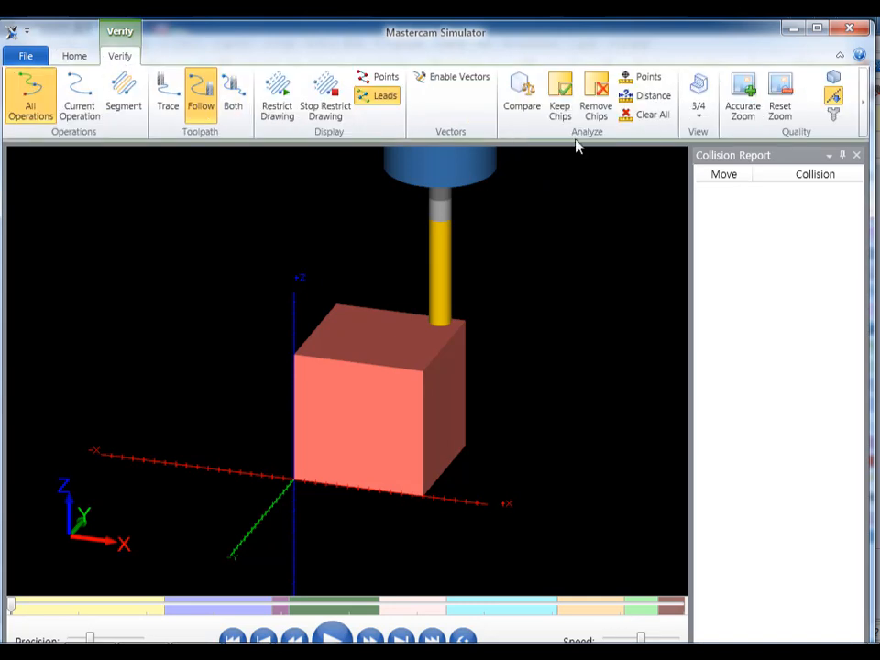
left_click(521, 91)
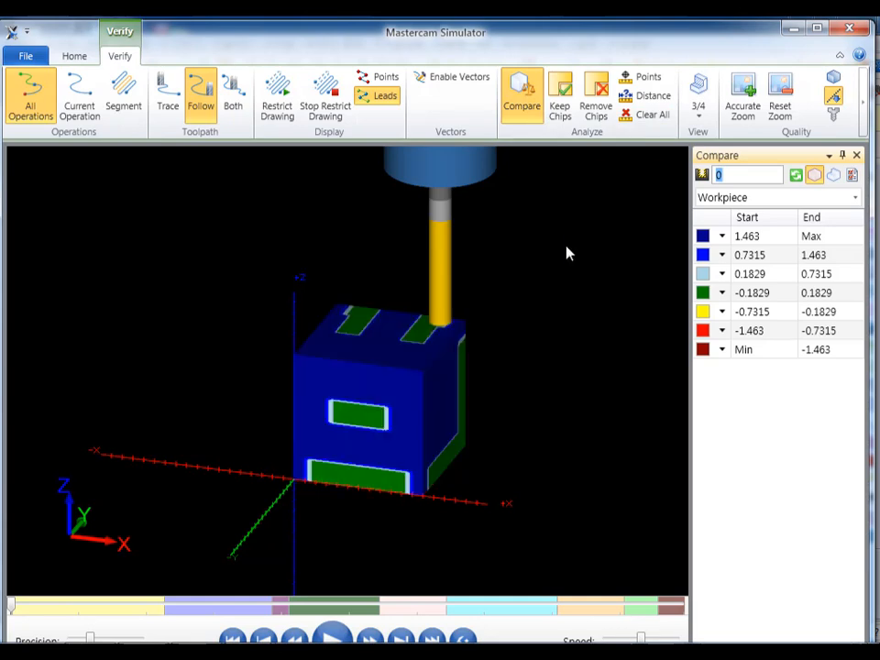
scroll(431, 383, "up", 3)
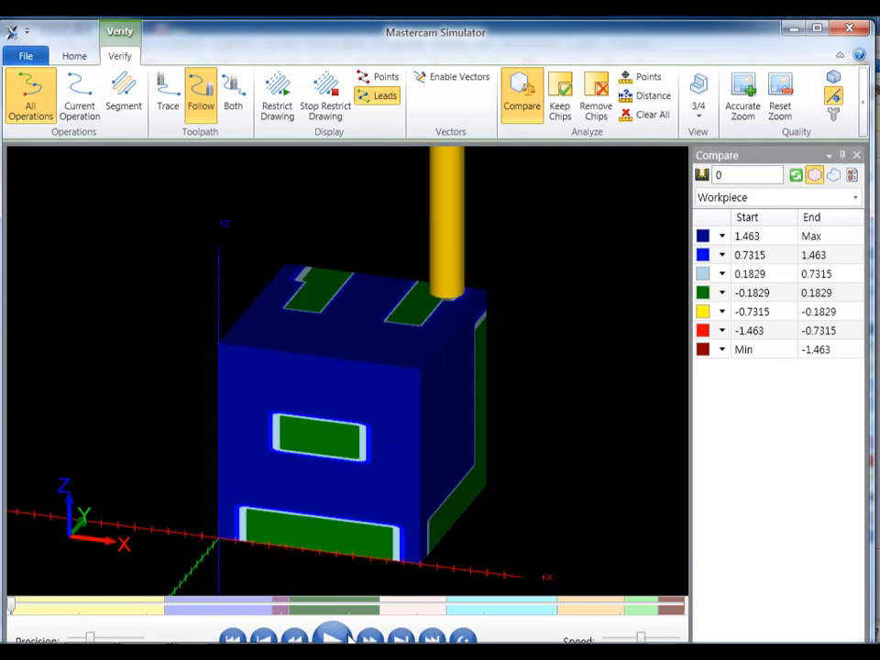
left_click(344, 638)
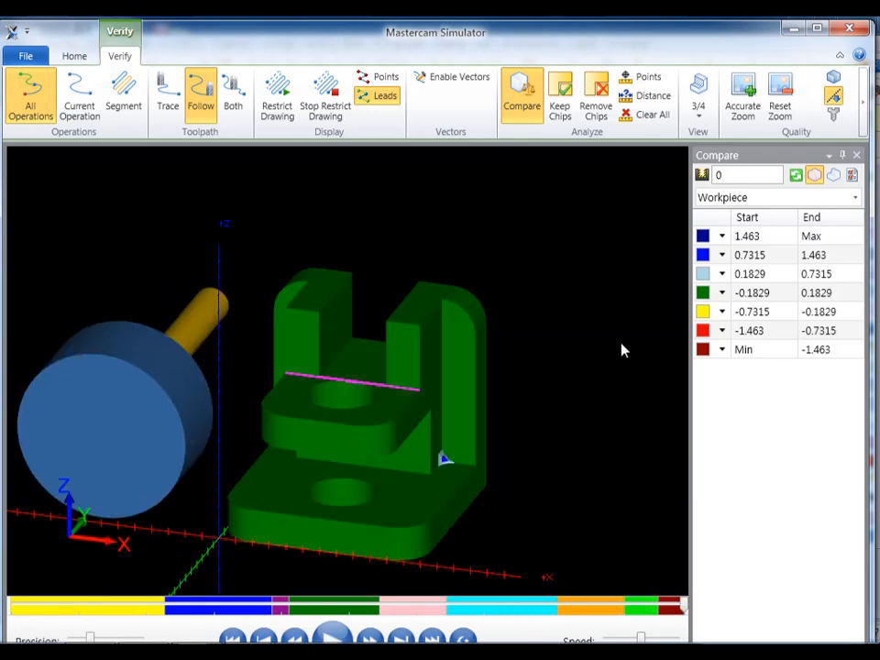
- Examine the compared part up close at the side corner between the base and the back wall, and close the simulator
scroll(263, 505, "up", 1)
middle_click_drag(443, 340, 412, 400)
key("alt")
scroll(514, 495, "up", 4)
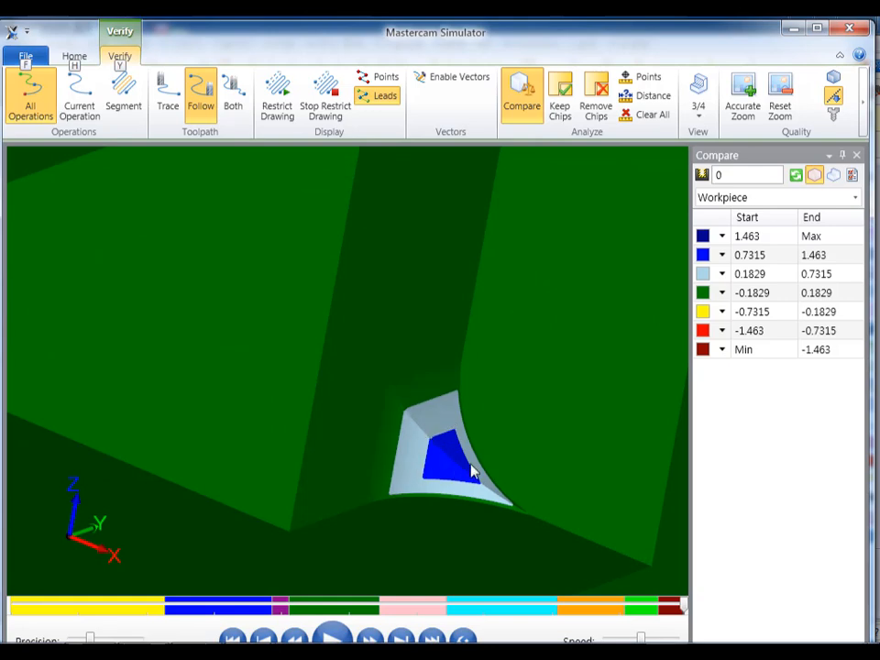
scroll(473, 471, "down", 6)
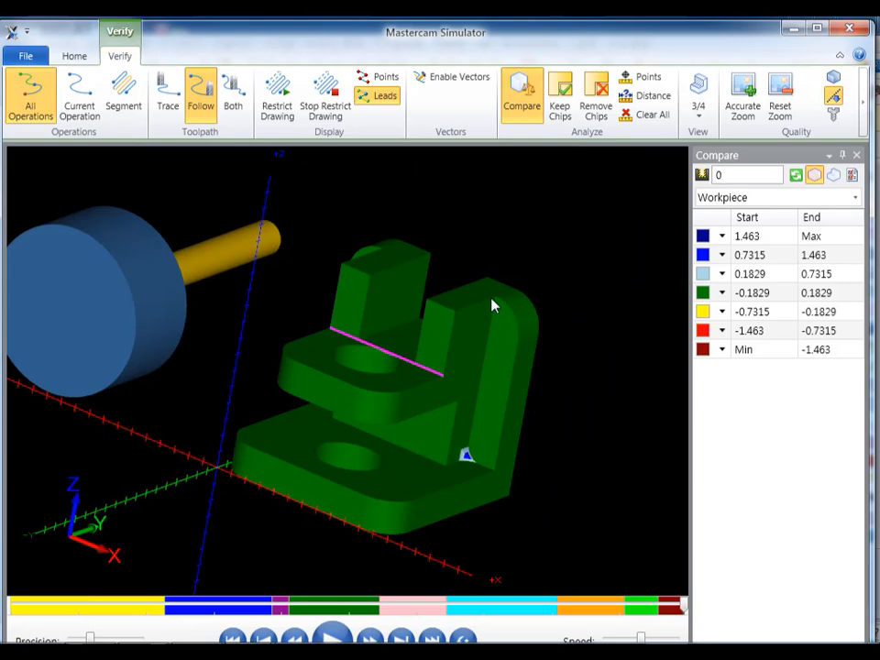
mouse_move(492, 305)
middle_mouse_down()
mouse_move(457, 265)
mouse_move(558, 296)
mouse_move(564, 281)
mouse_move(506, 289)
mouse_move(491, 300)
mouse_move(503, 299)
mouse_move(503, 308)
middle_mouse_up()
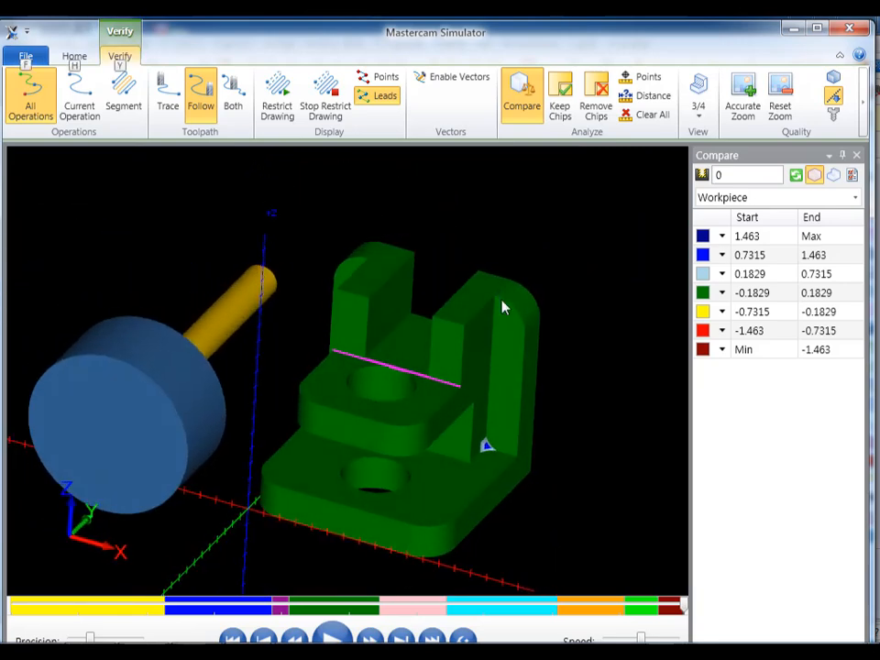
key("alt")
scroll(443, 428, "up", 2)
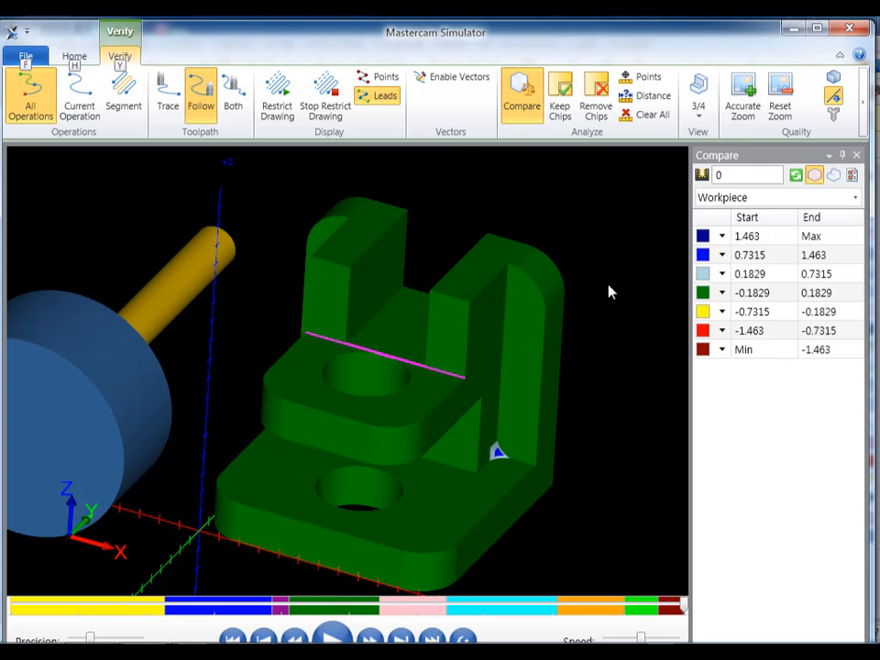
left_click(862, 33)
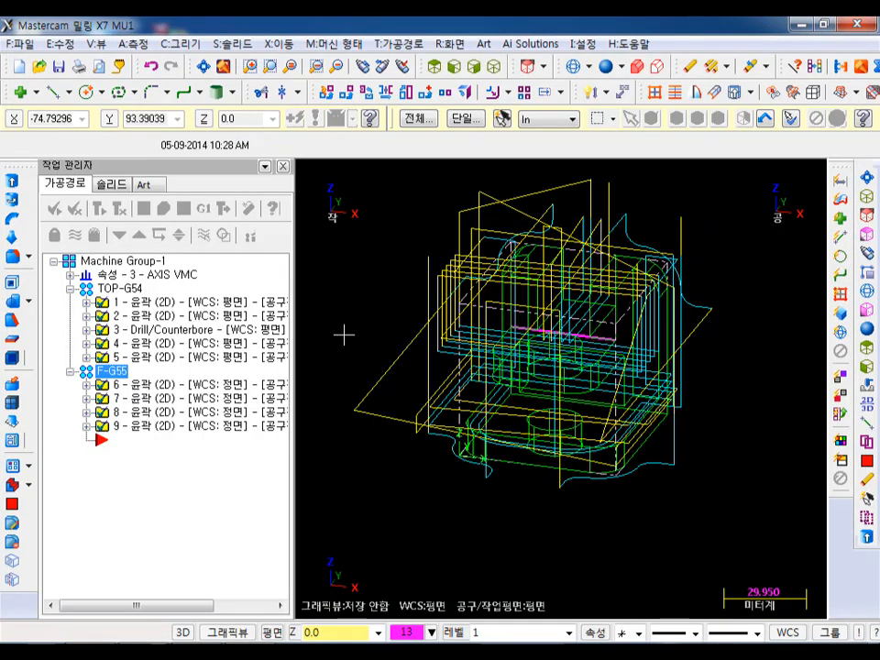
- Renumber the TOP-G54 operations' work offsets from 0 with increment 0, overwriting assigned numbers and not reusing existing ones
left_click(133, 289)
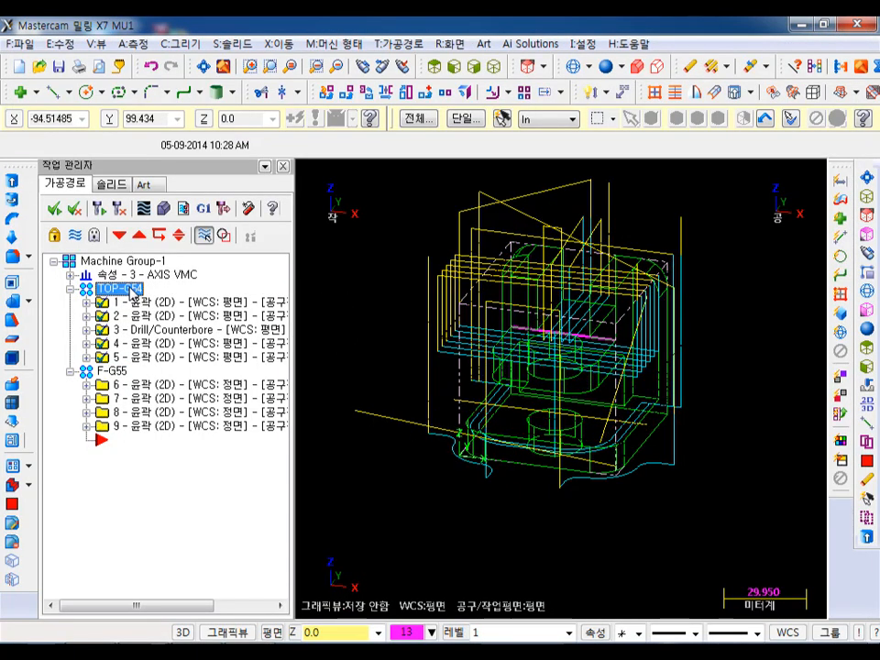
right_click(133, 292)
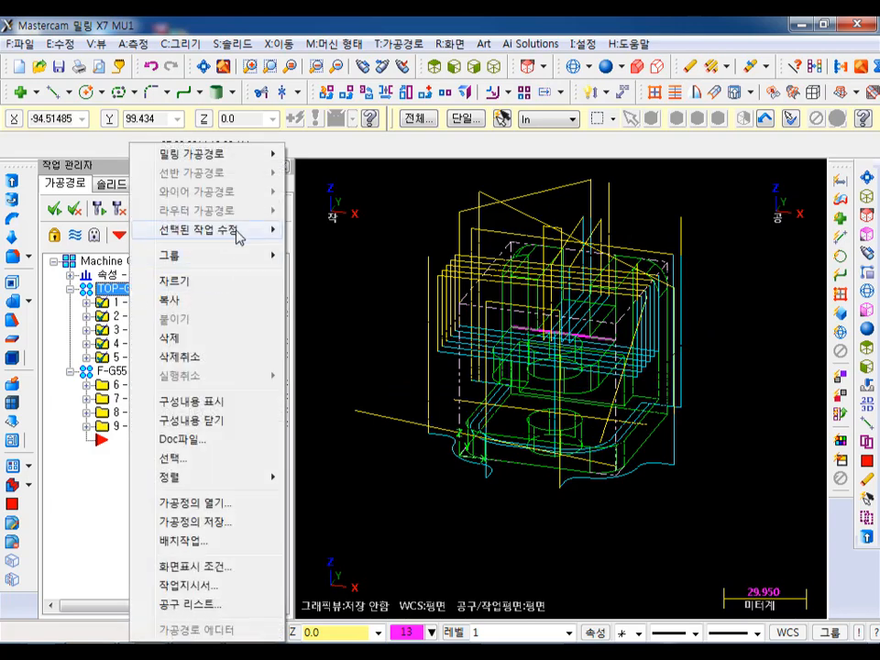
mouse_move(237, 236)
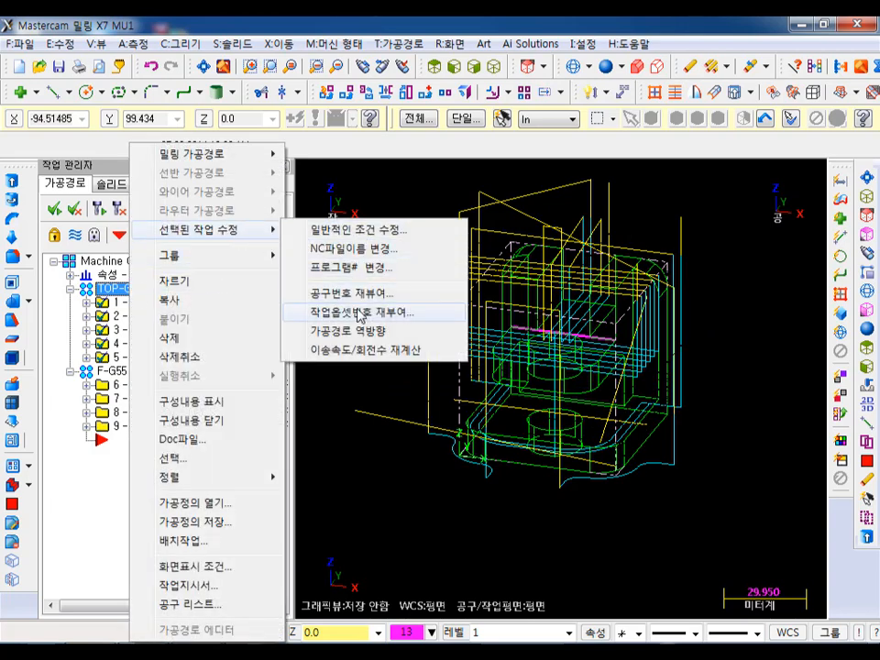
left_click(355, 313)
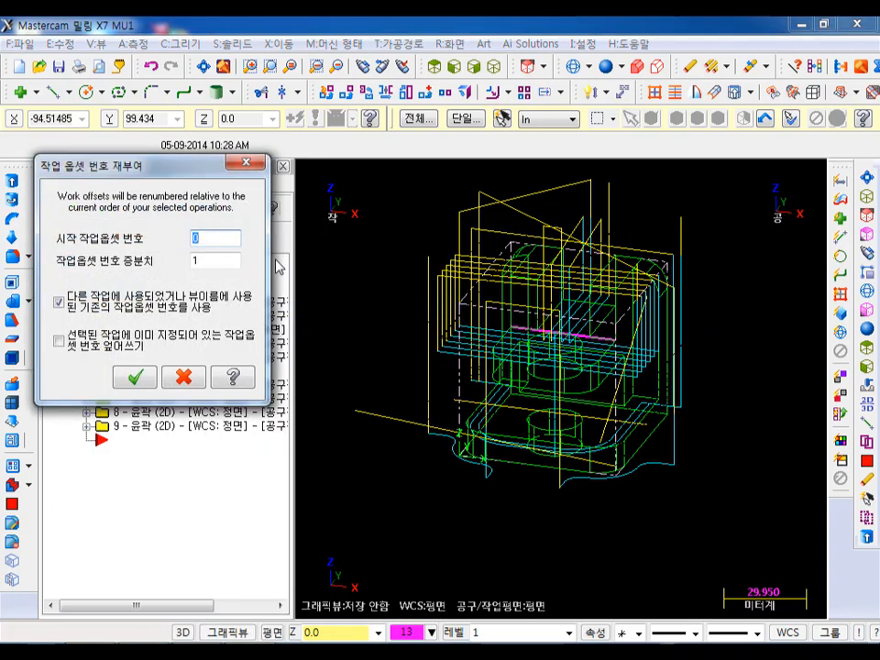
double_click(194, 266)
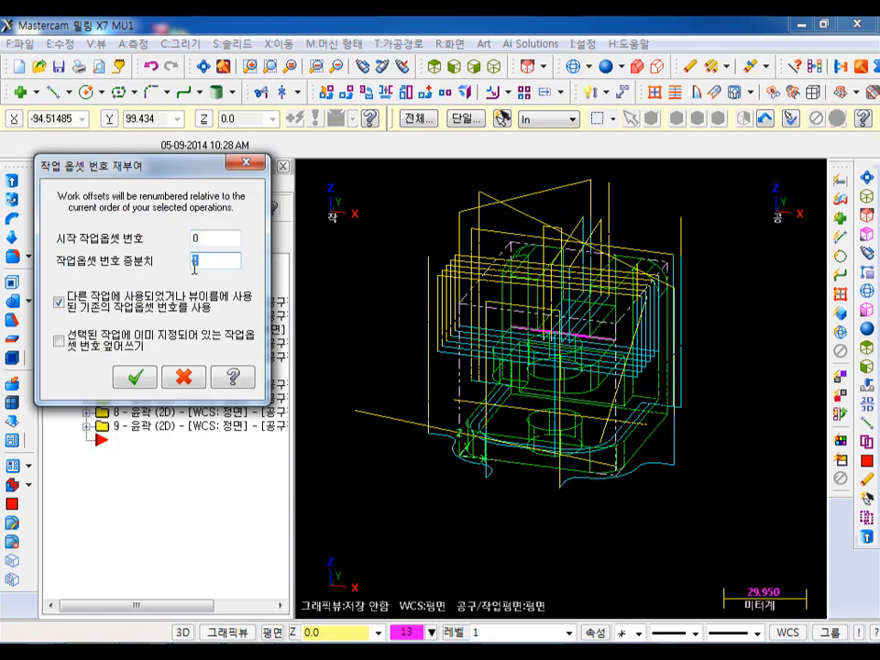
left_click(58, 302)
left_click(59, 339)
left_click(142, 378)
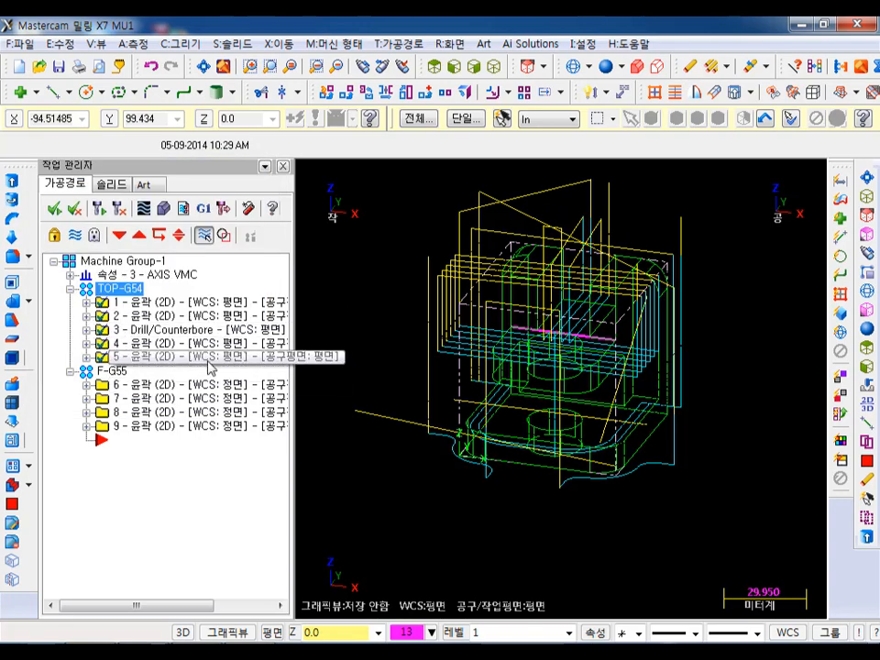
- Renumber the F-G55 group's work offsets from 1 with increment 0, overwriting the numbers already assigned
left_click(110, 371)
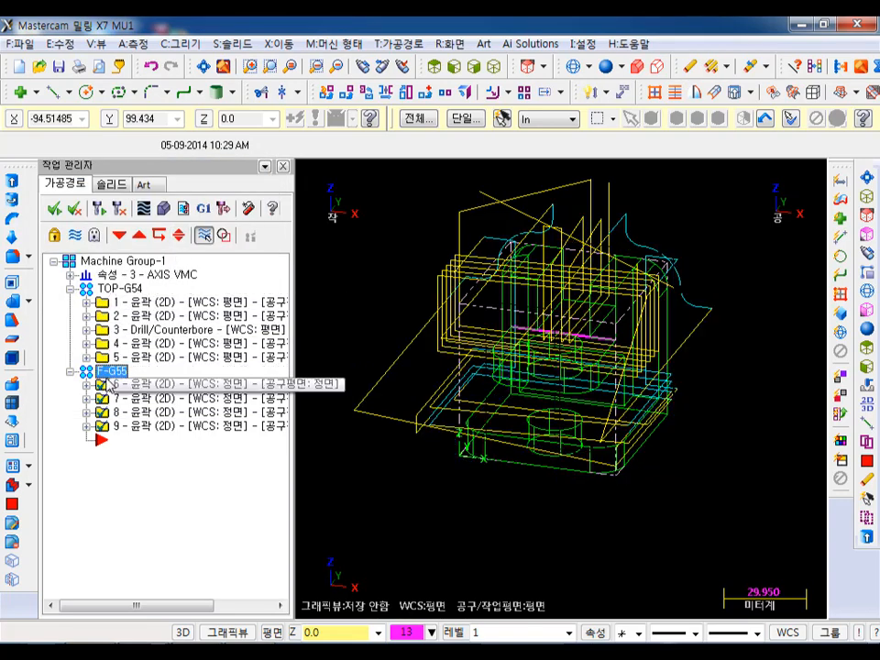
right_click(116, 379)
mouse_move(196, 229)
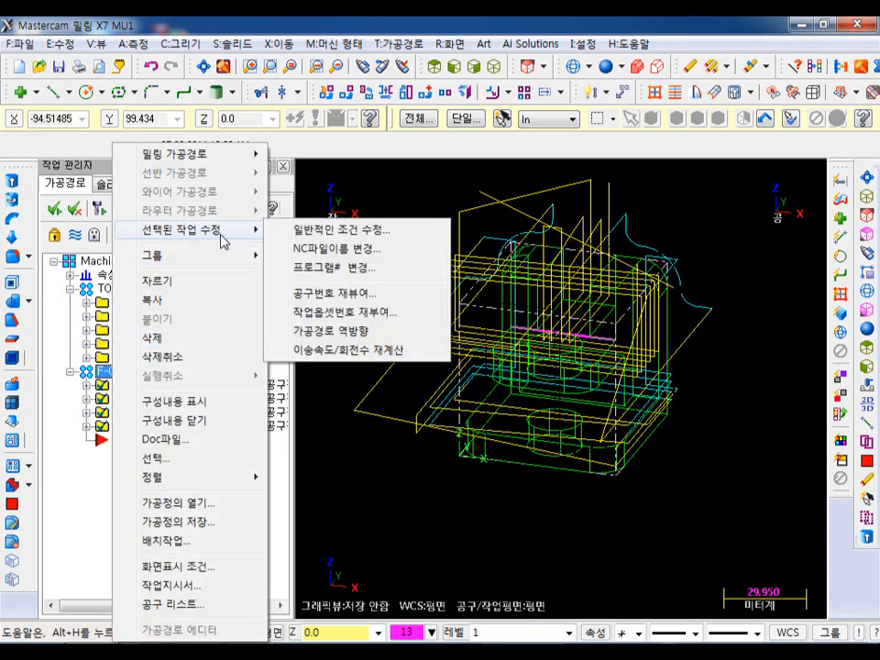
left_click(325, 311)
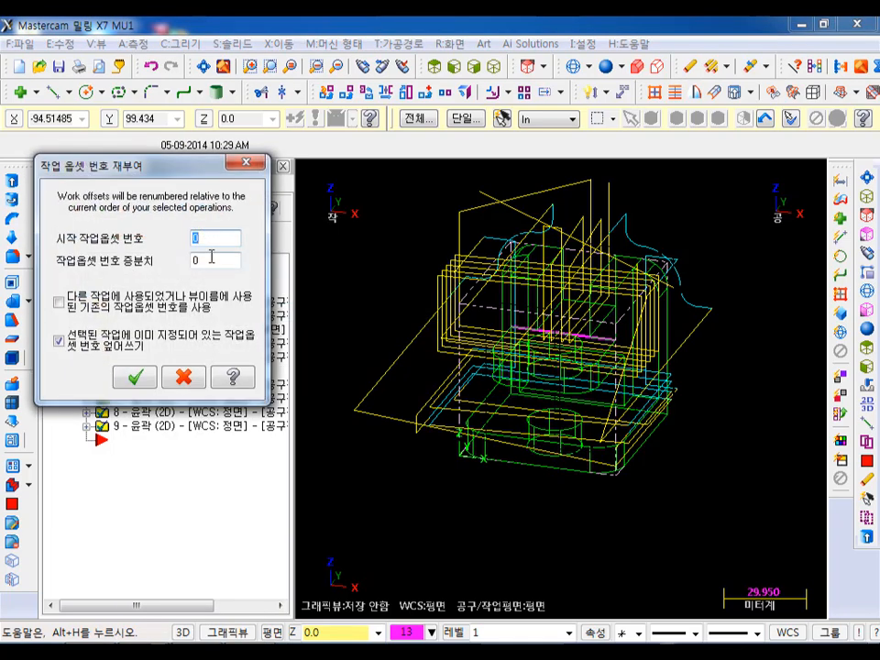
left_click(135, 373)
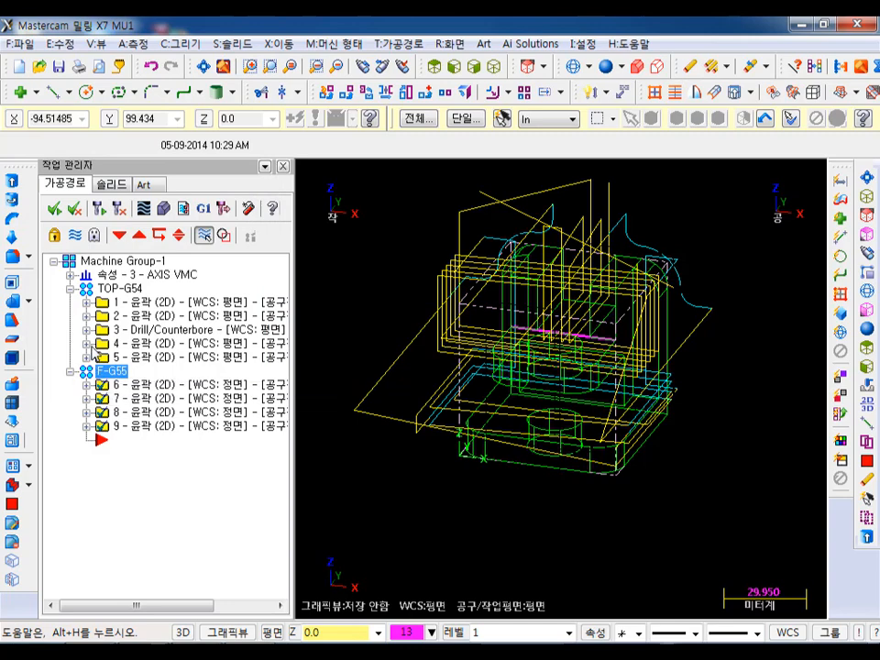
- Check the contents of operations 4 and 6, and post all operations of both groups to DREAM.NC
left_click(86, 345)
left_click(86, 345)
left_click(88, 385)
left_click(87, 385)
left_click(120, 290)
left_click(203, 209)
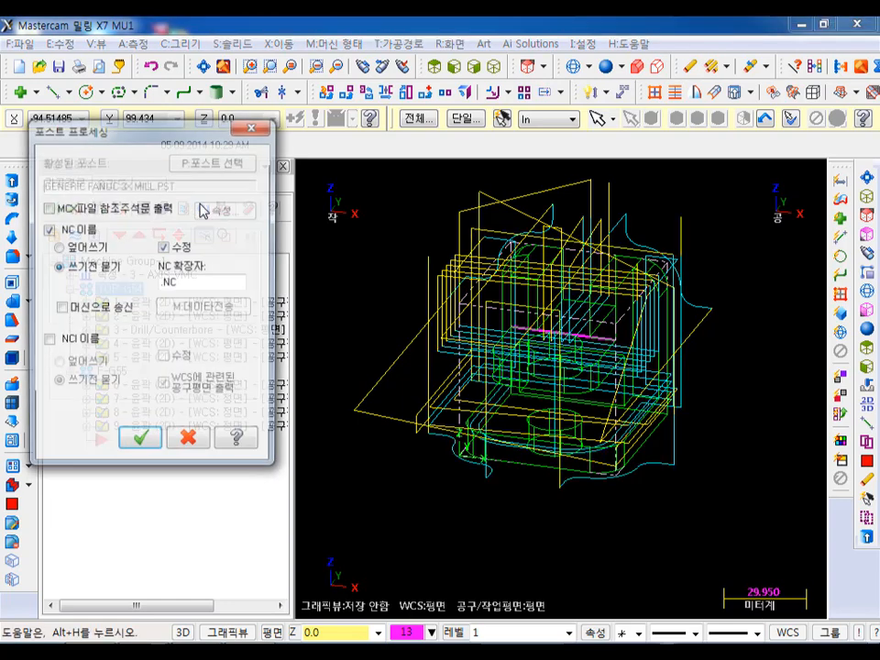
left_click(140, 436)
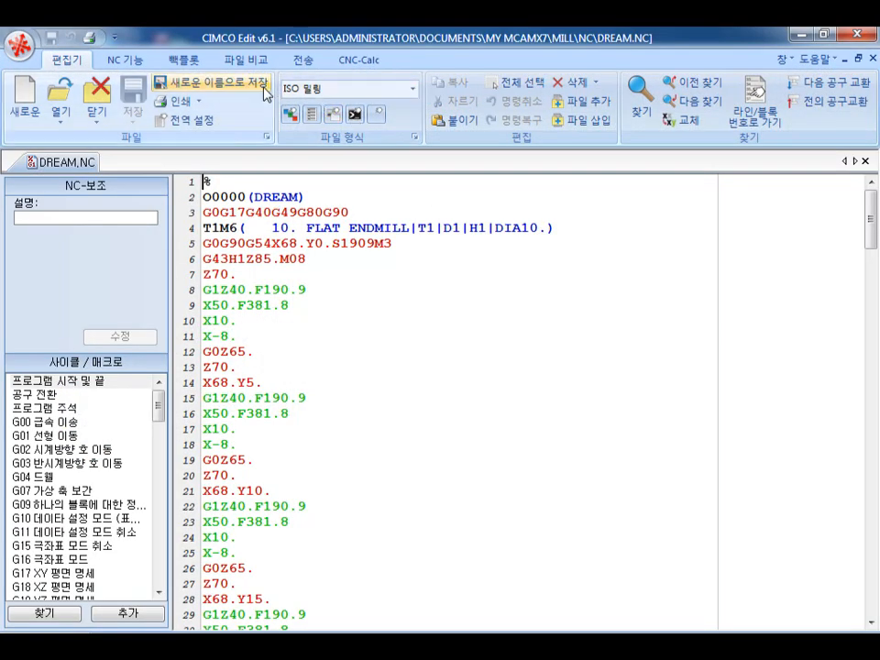
- Backplot DREAM.NC in CIMCO Edit and set the backplot's control type to Fanuc milling (Fanuc 밀링)
left_click(183, 59)
left_click(25, 92)
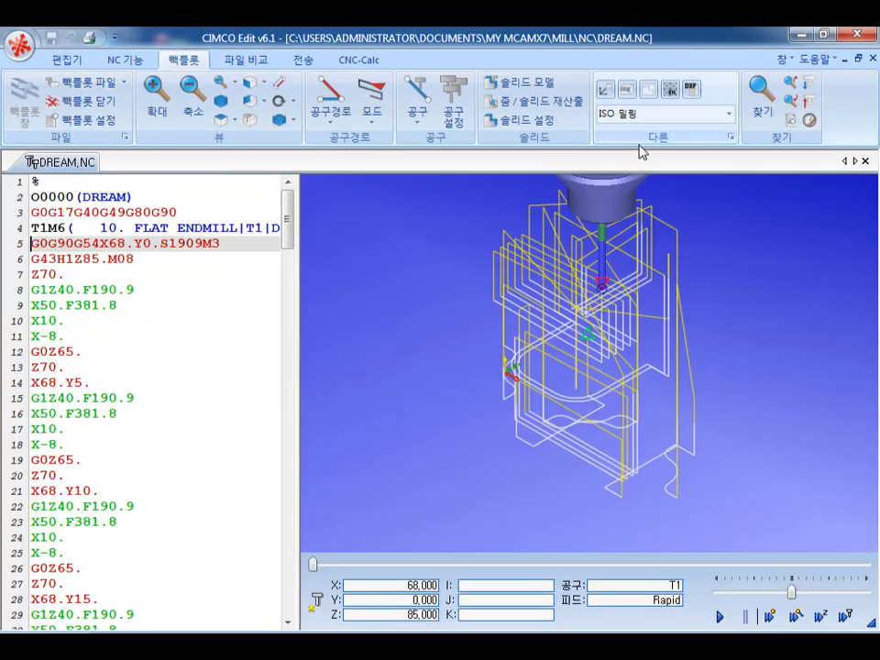
left_click(716, 117)
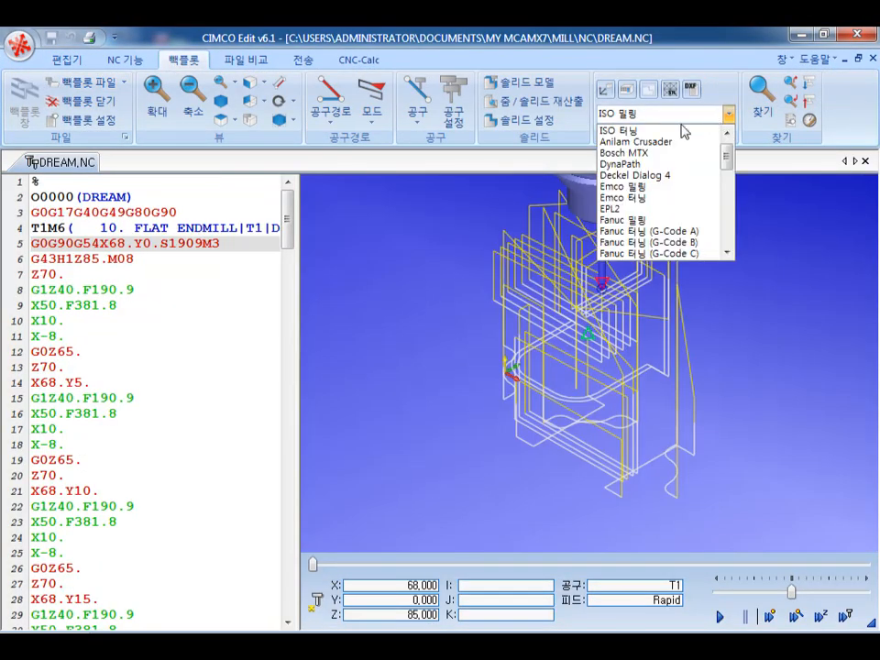
left_click(629, 221)
- Set the G55 X offset to 100 and raise it to 200 to separate the two setups' toolpaths in the backplot
left_click(626, 90)
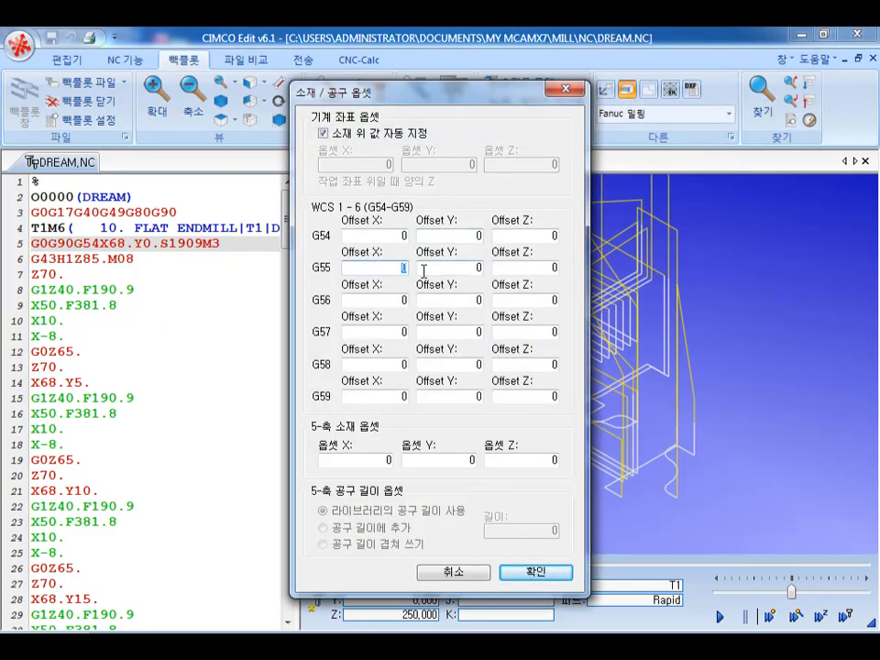
left_click(540, 573)
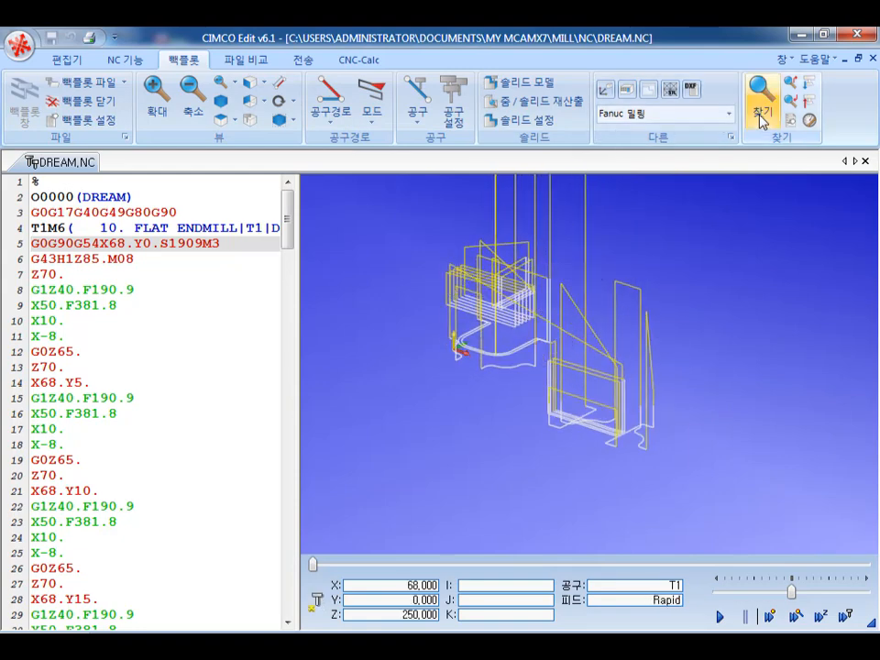
left_click(627, 90)
double_click(400, 267)
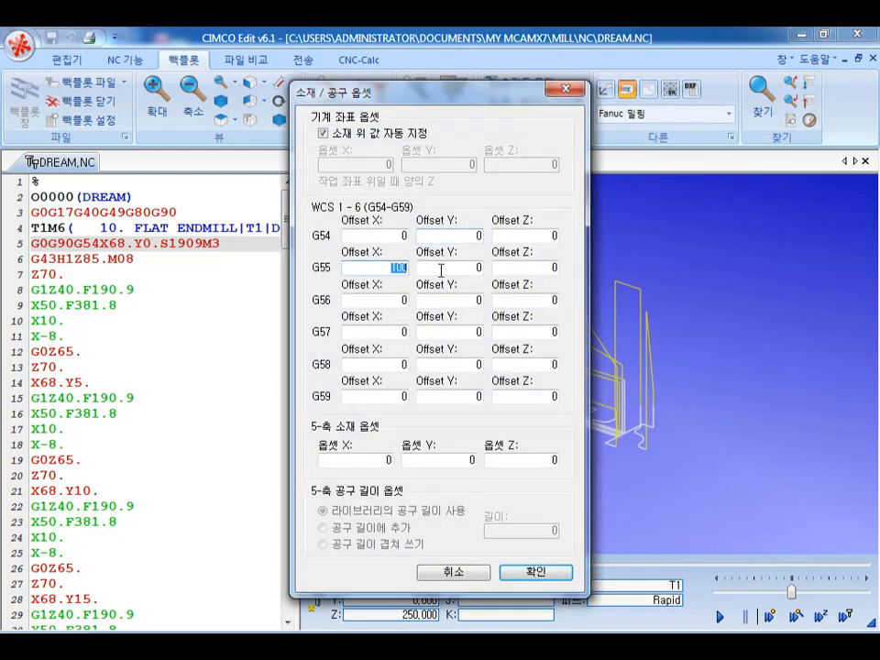
type("200")
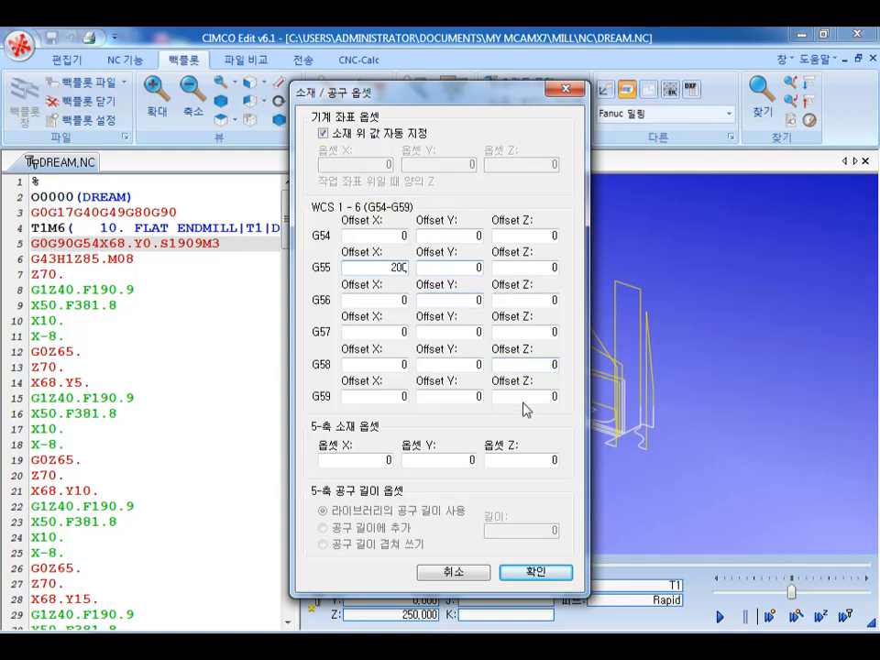
left_click(530, 570)
mouse_move(633, 425)
left_mouse_down()
mouse_move(674, 378)
mouse_move(694, 385)
mouse_move(628, 415)
left_mouse_up()
scroll(503, 501, "down", 1)
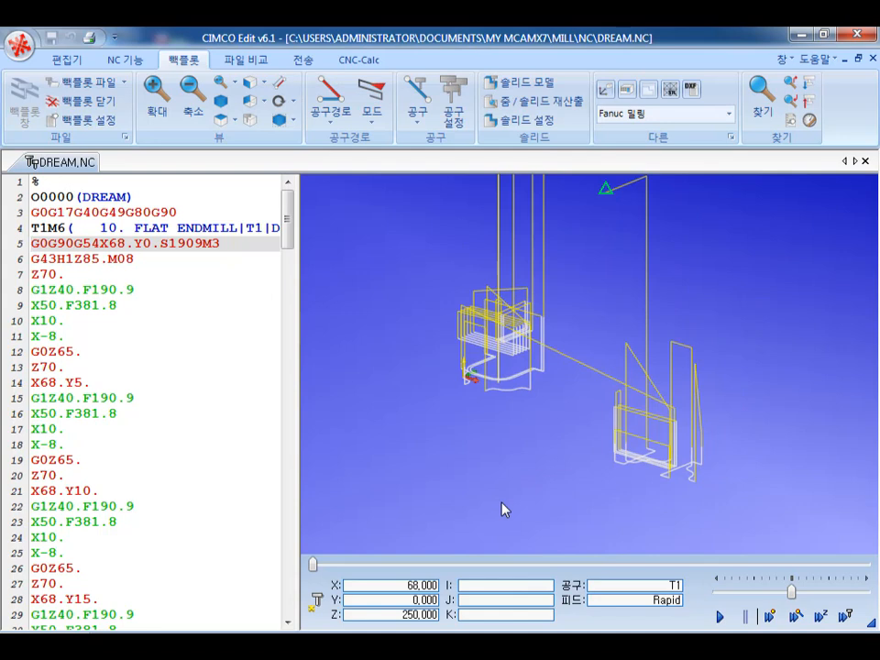